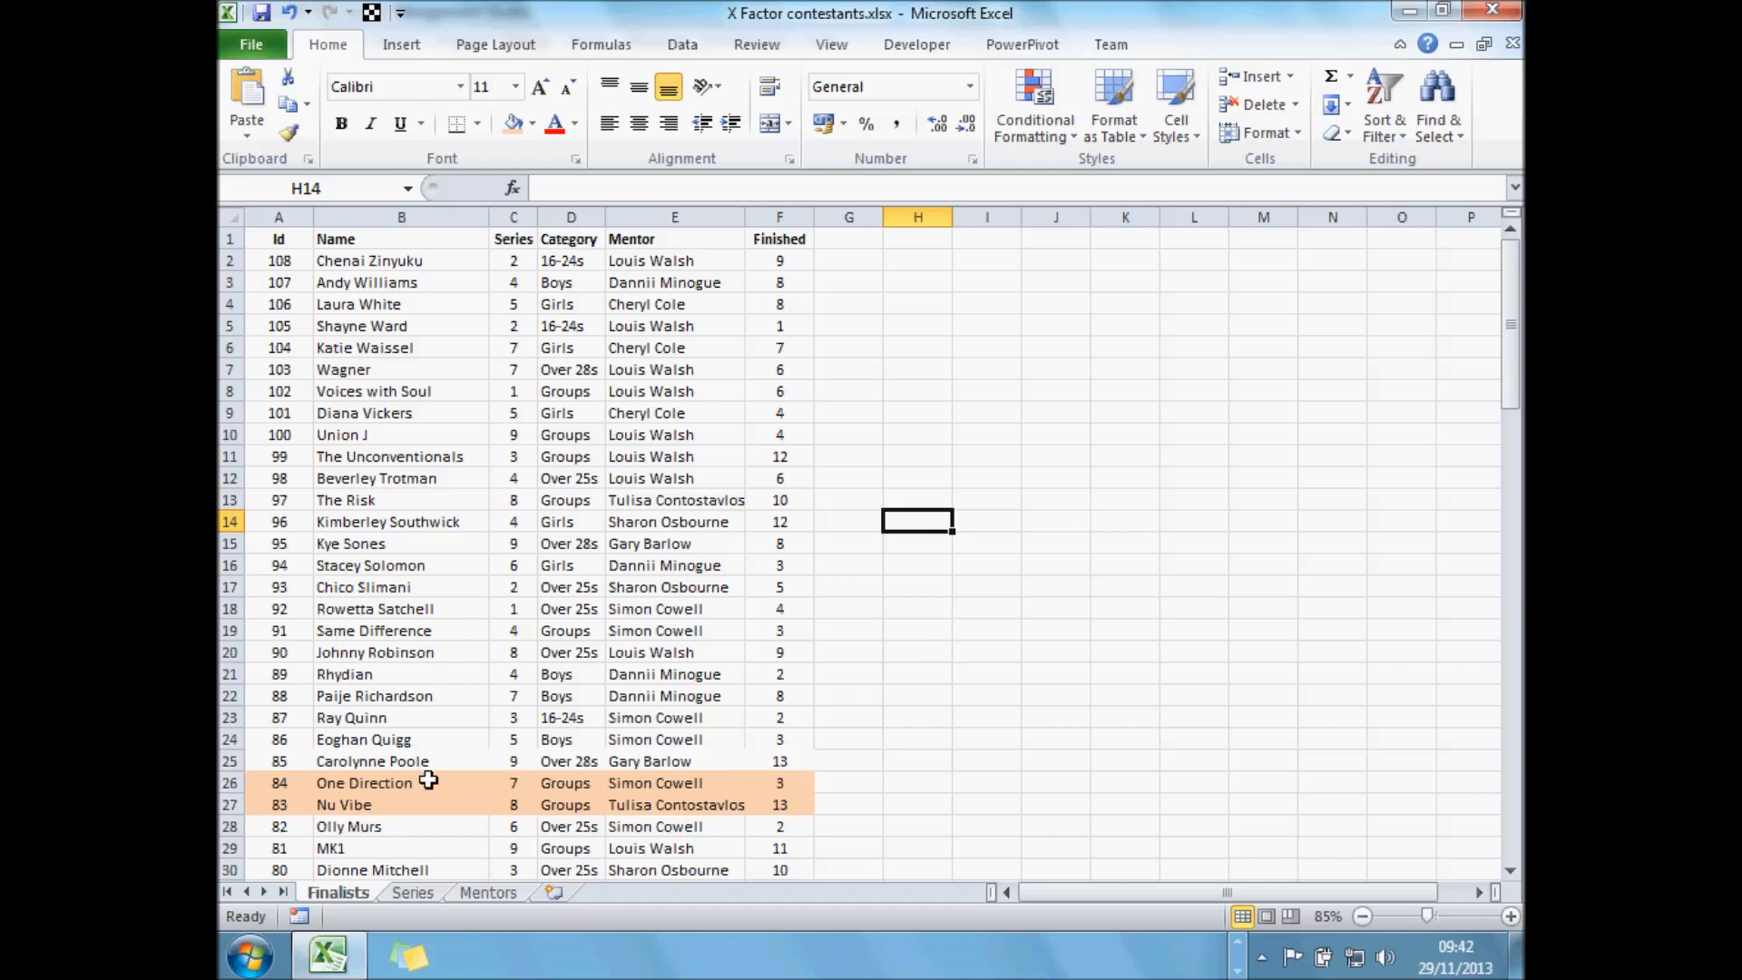
- Examine the One Direction and Nu Vibe rows and their mentors in the Finalists worksheet
left_click(368, 786)
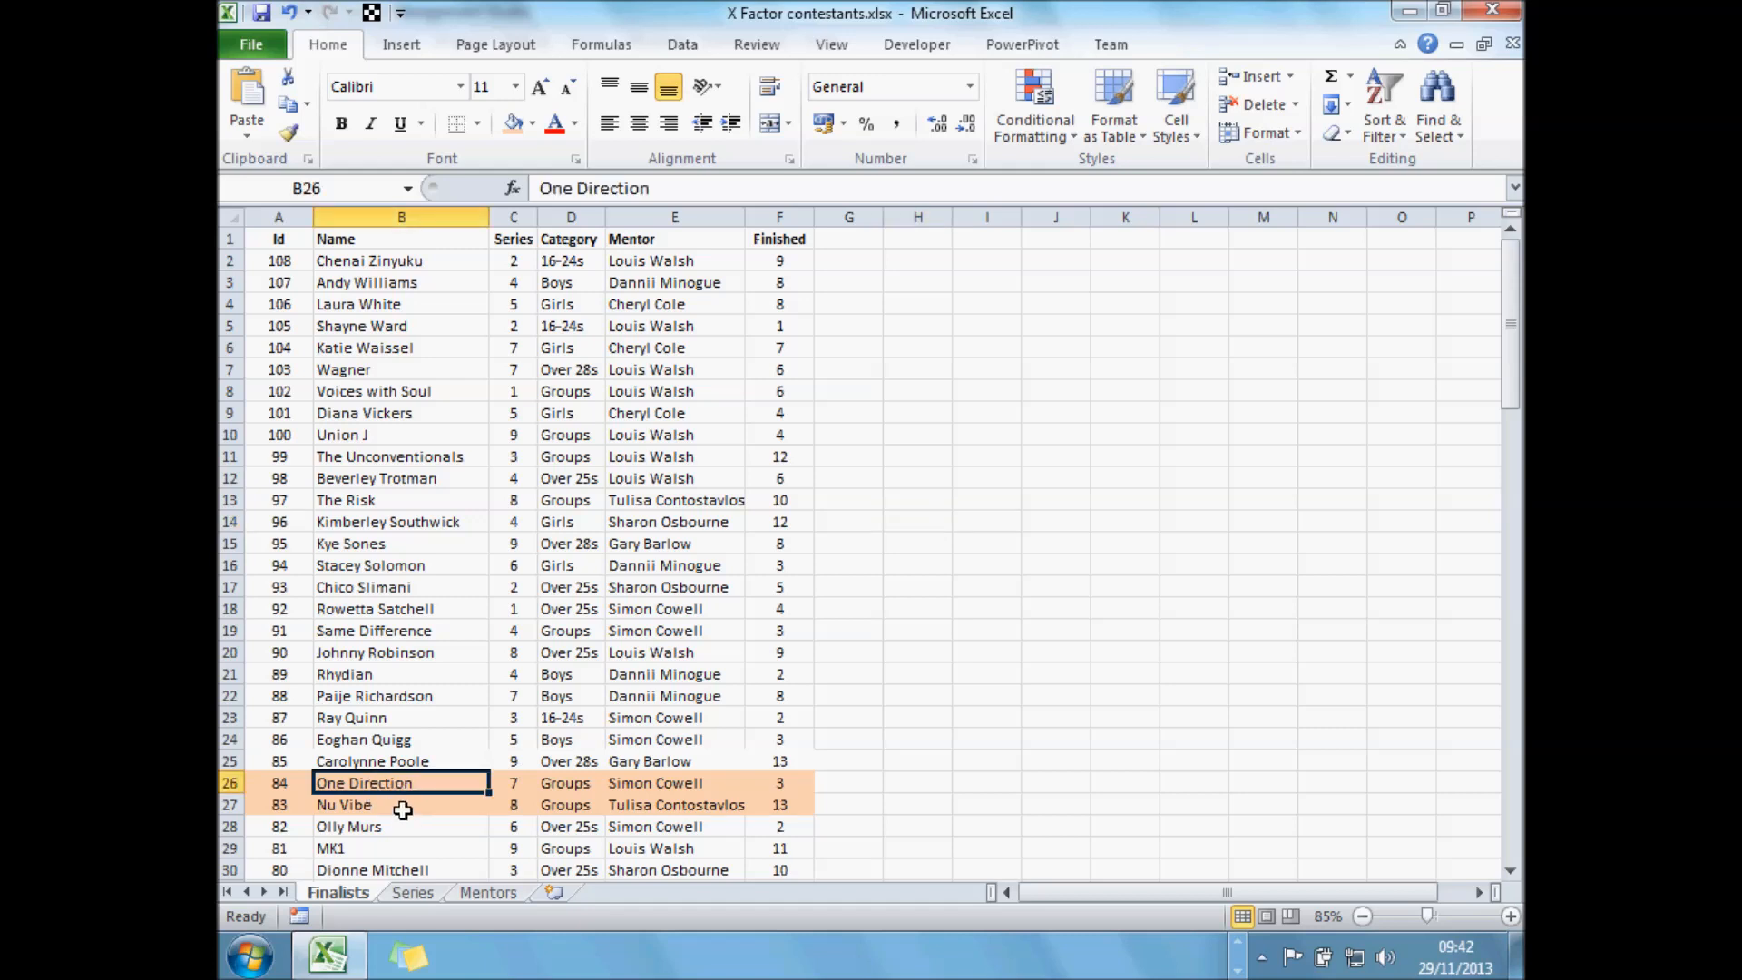
left_click(400, 805)
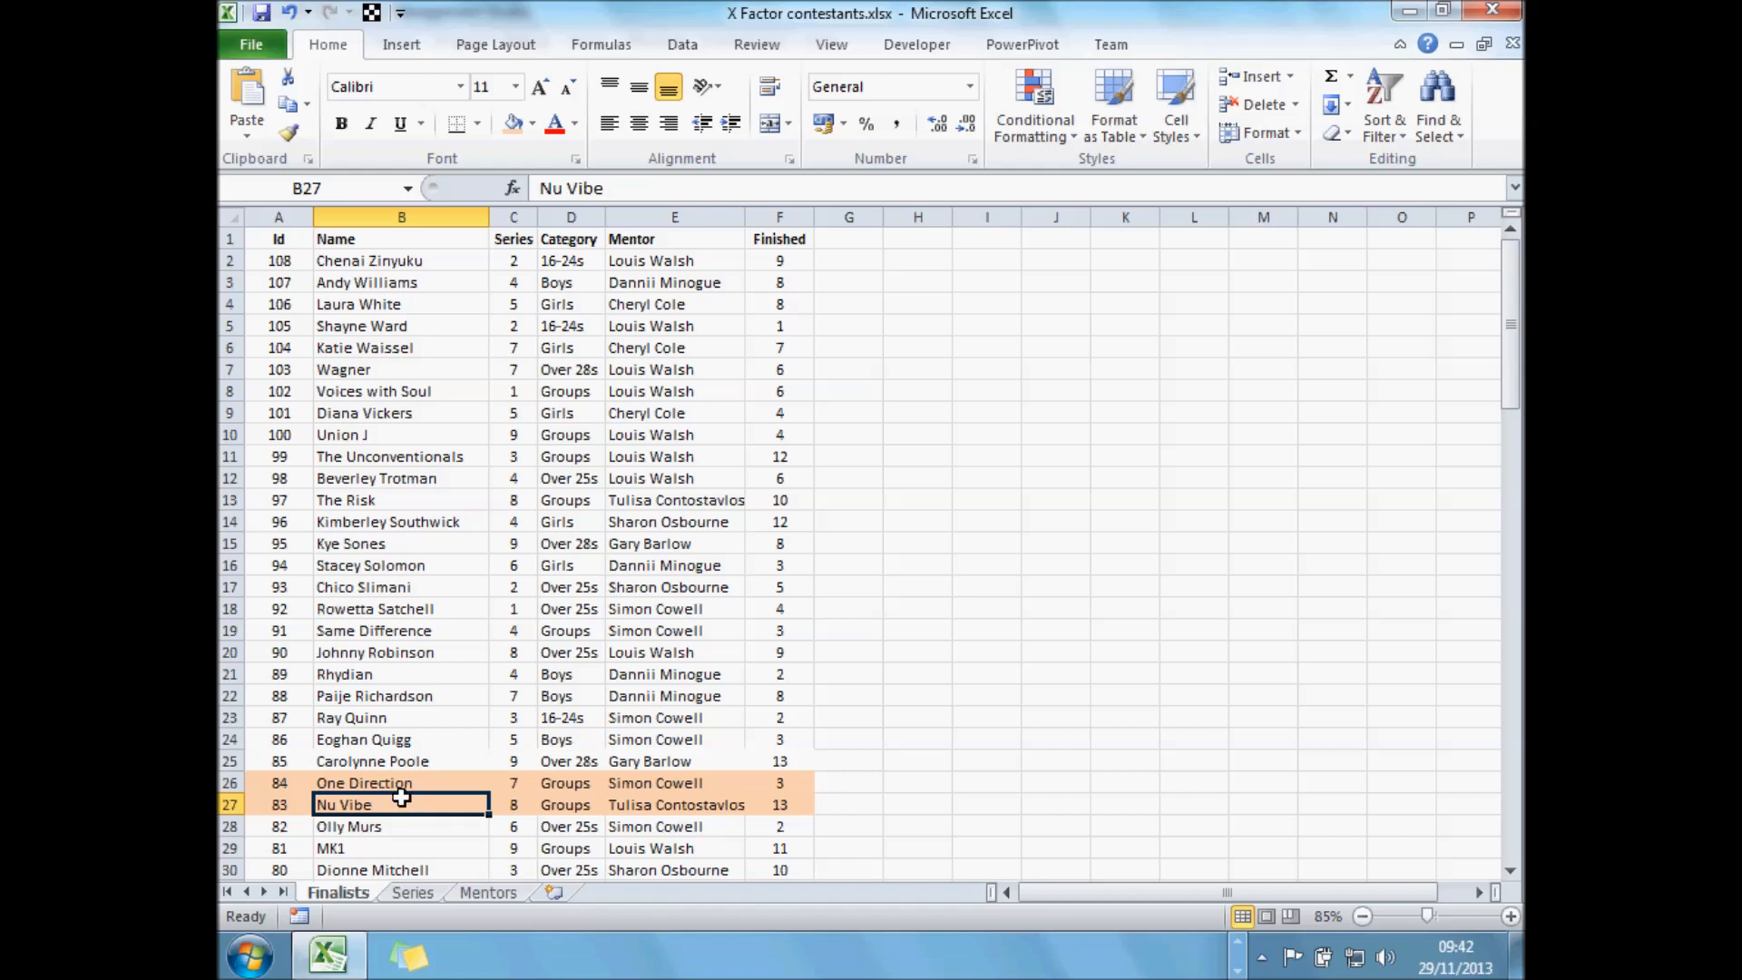
left_click(661, 780)
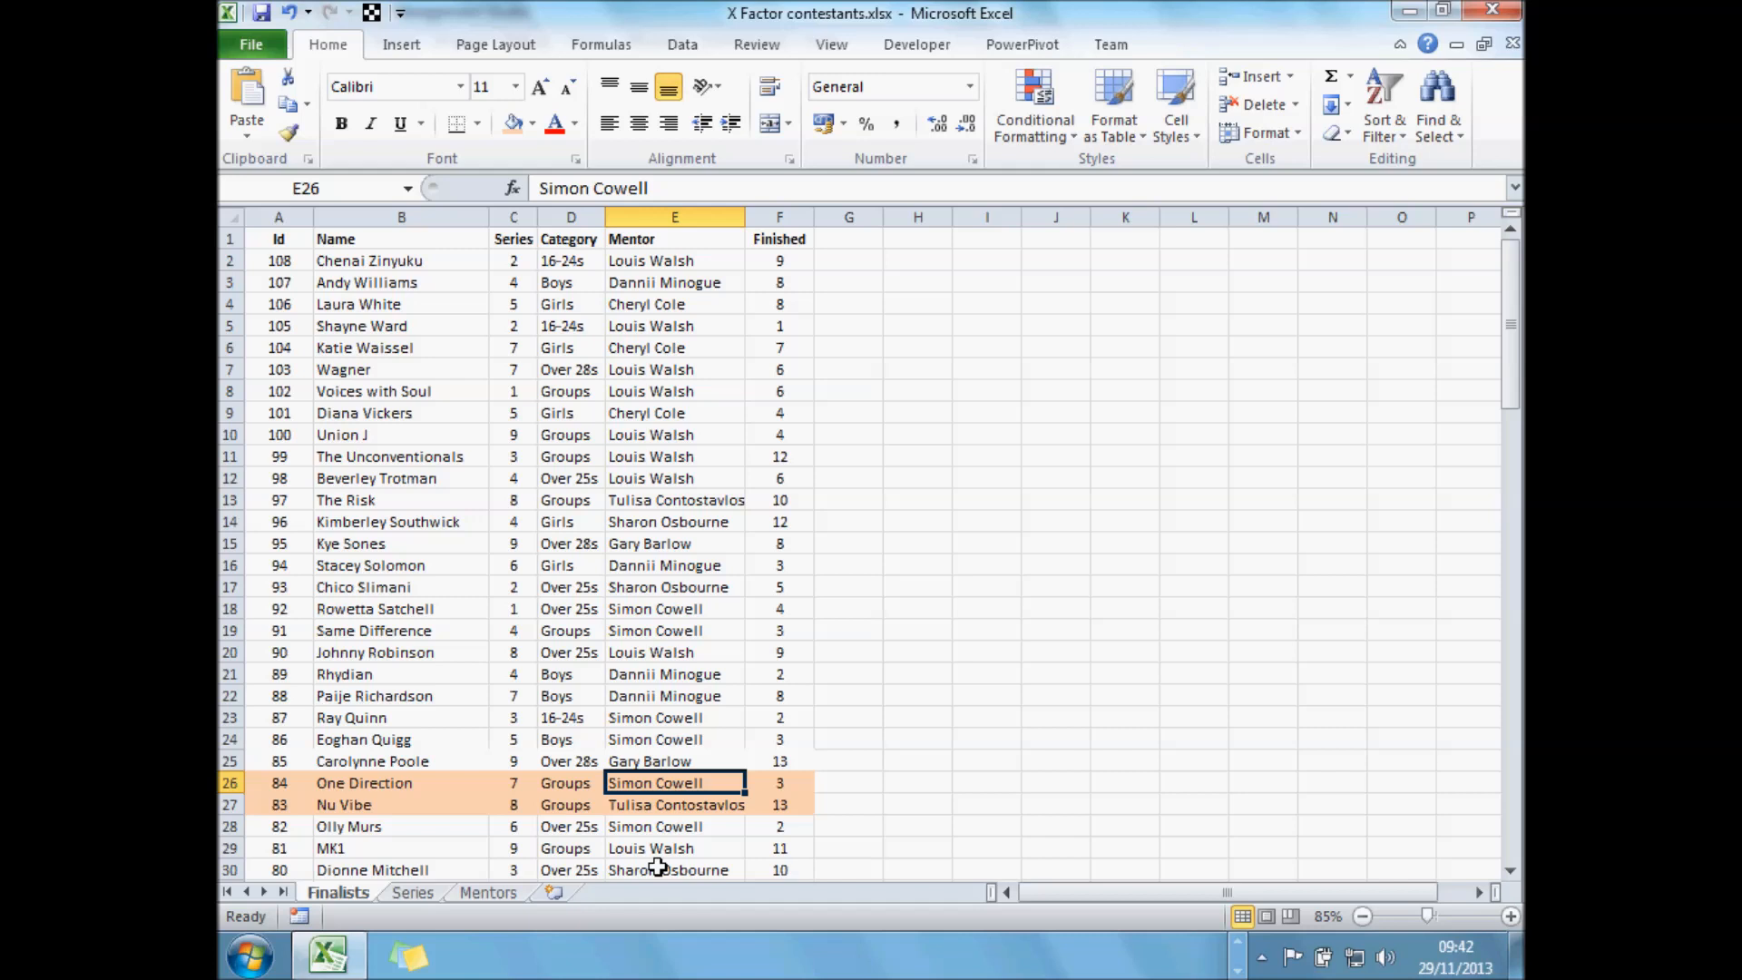
left_click(659, 809)
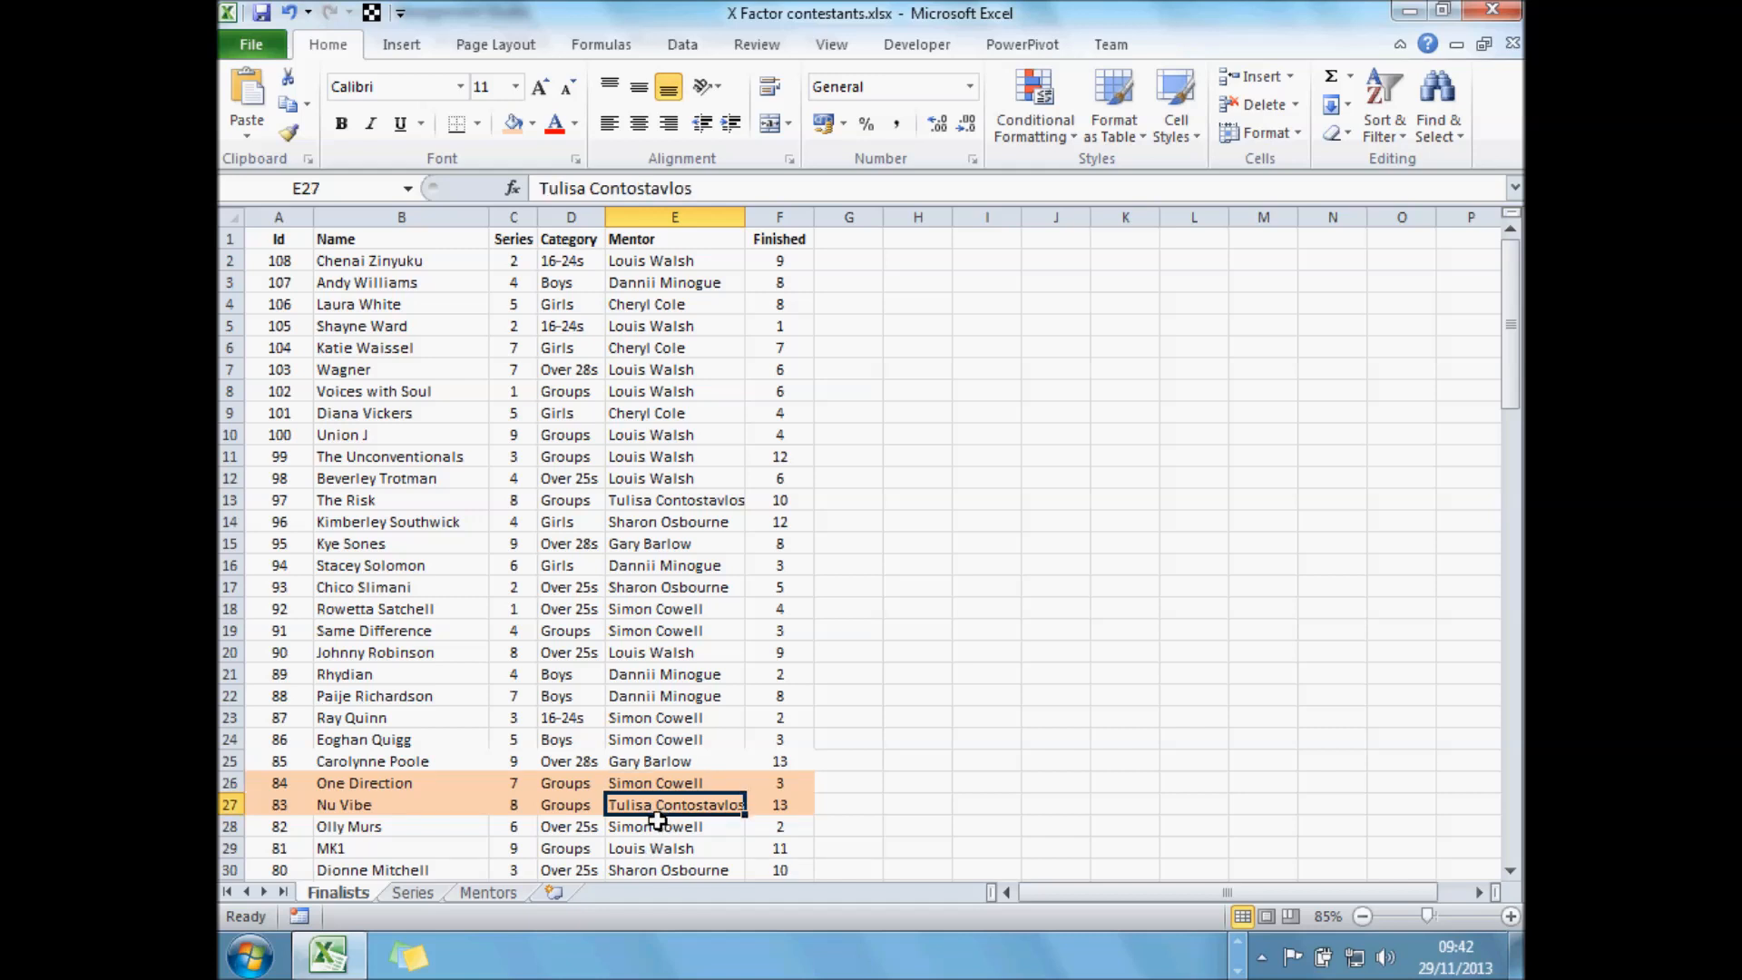
- Switch to SQL Server Management Studio and examine the MentorId and MentorName columns of the tblMentor results and the finalist query results
left_click(1237, 945)
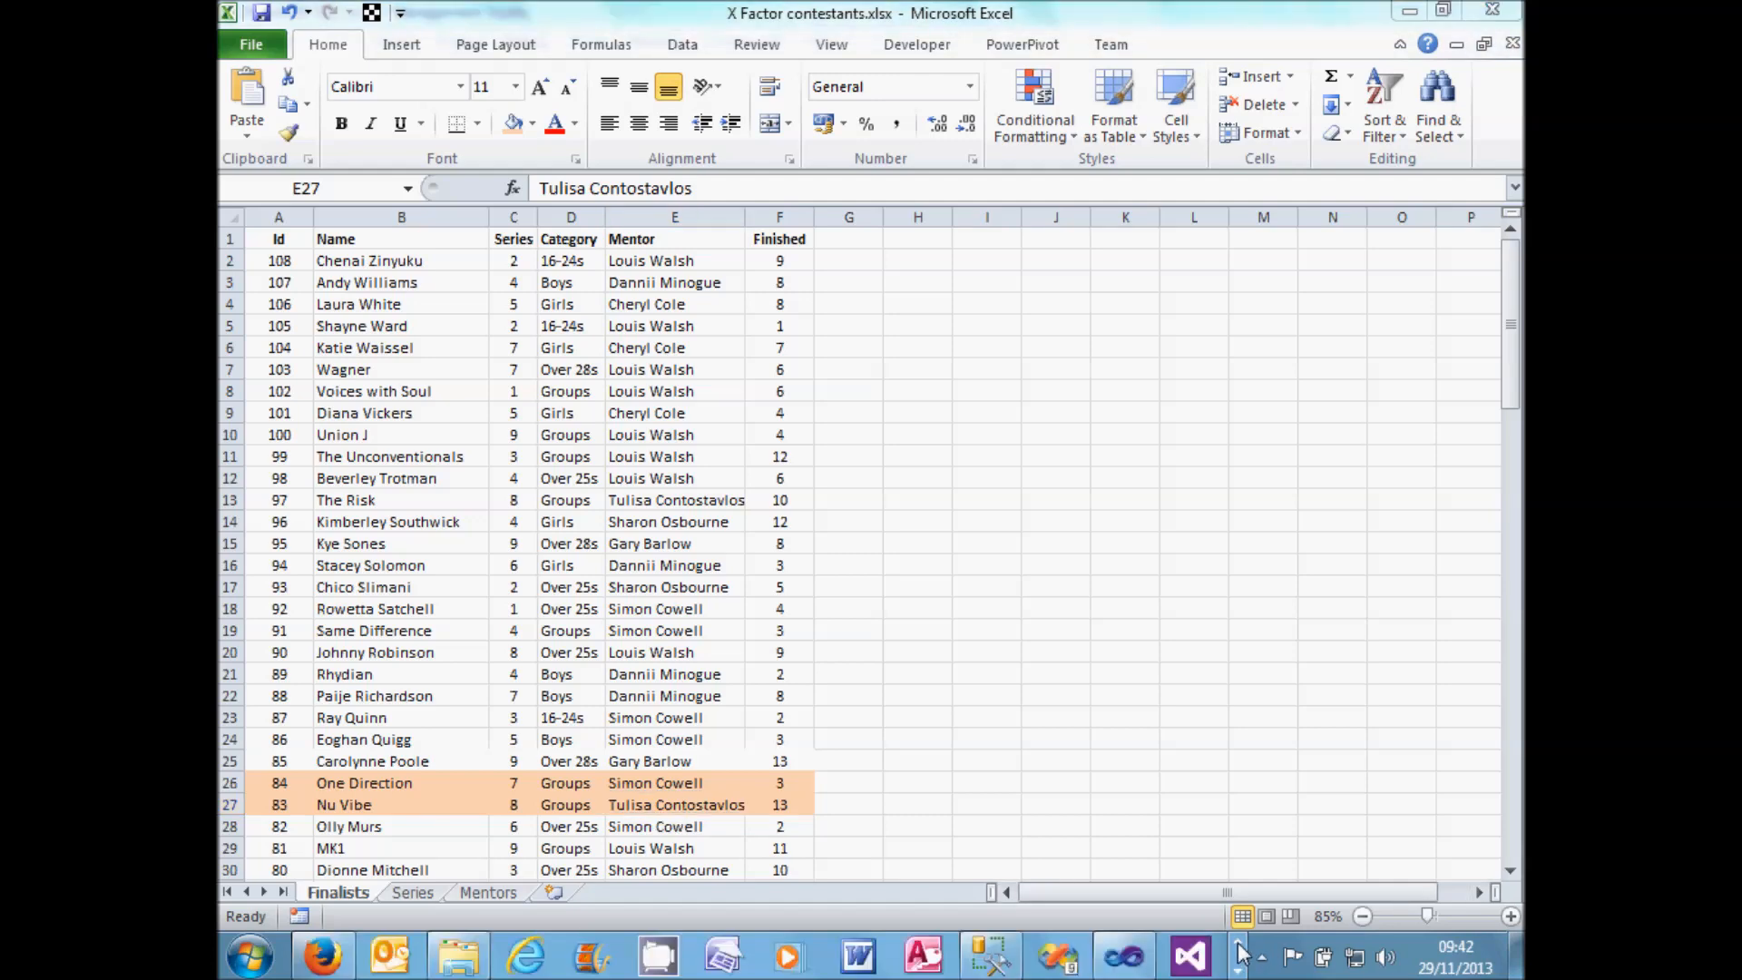
left_click(993, 956)
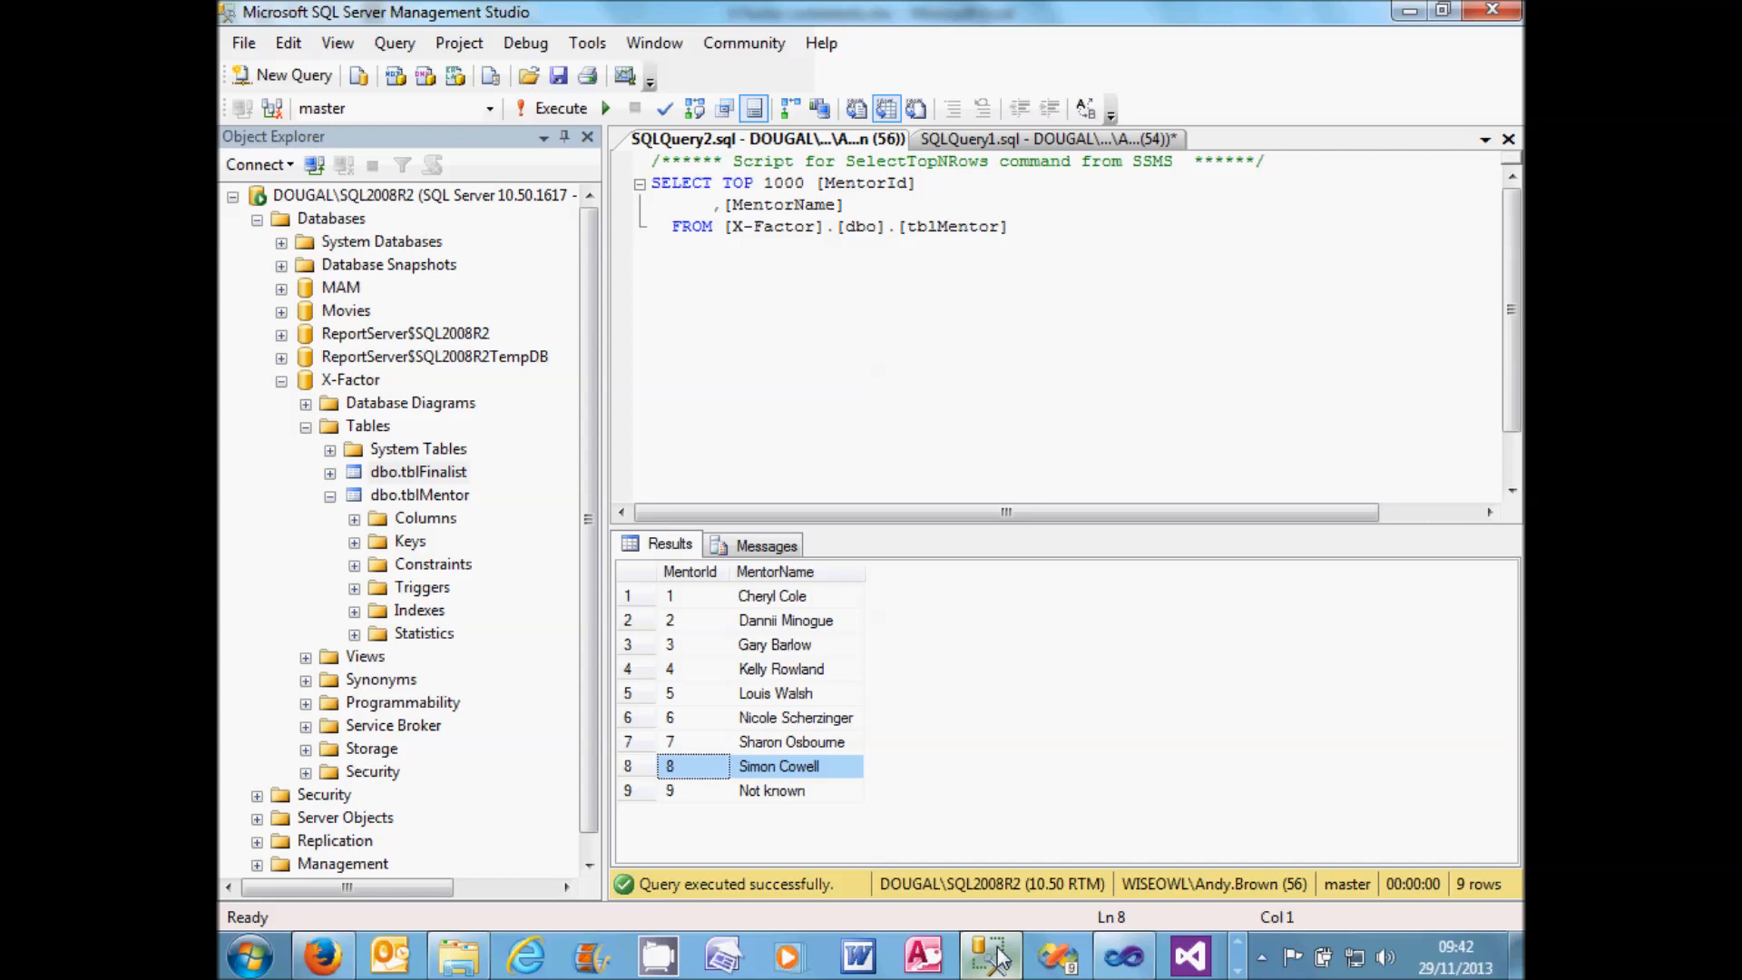
left_click(704, 575)
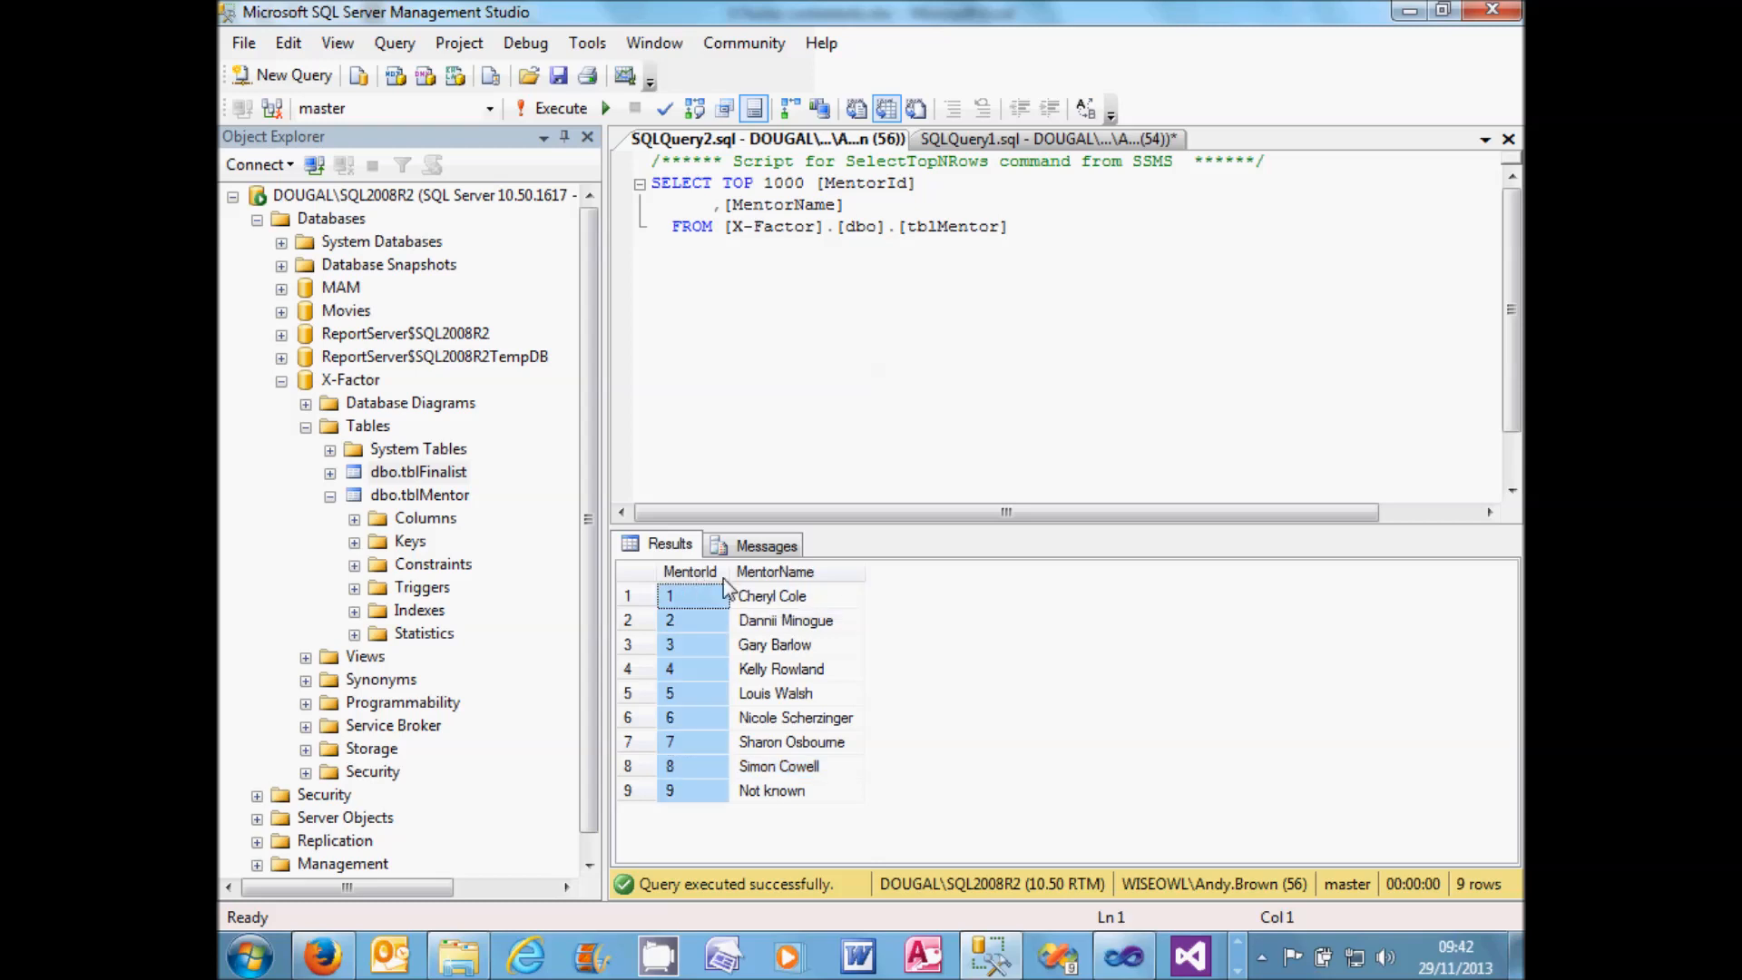
left_click(795, 576)
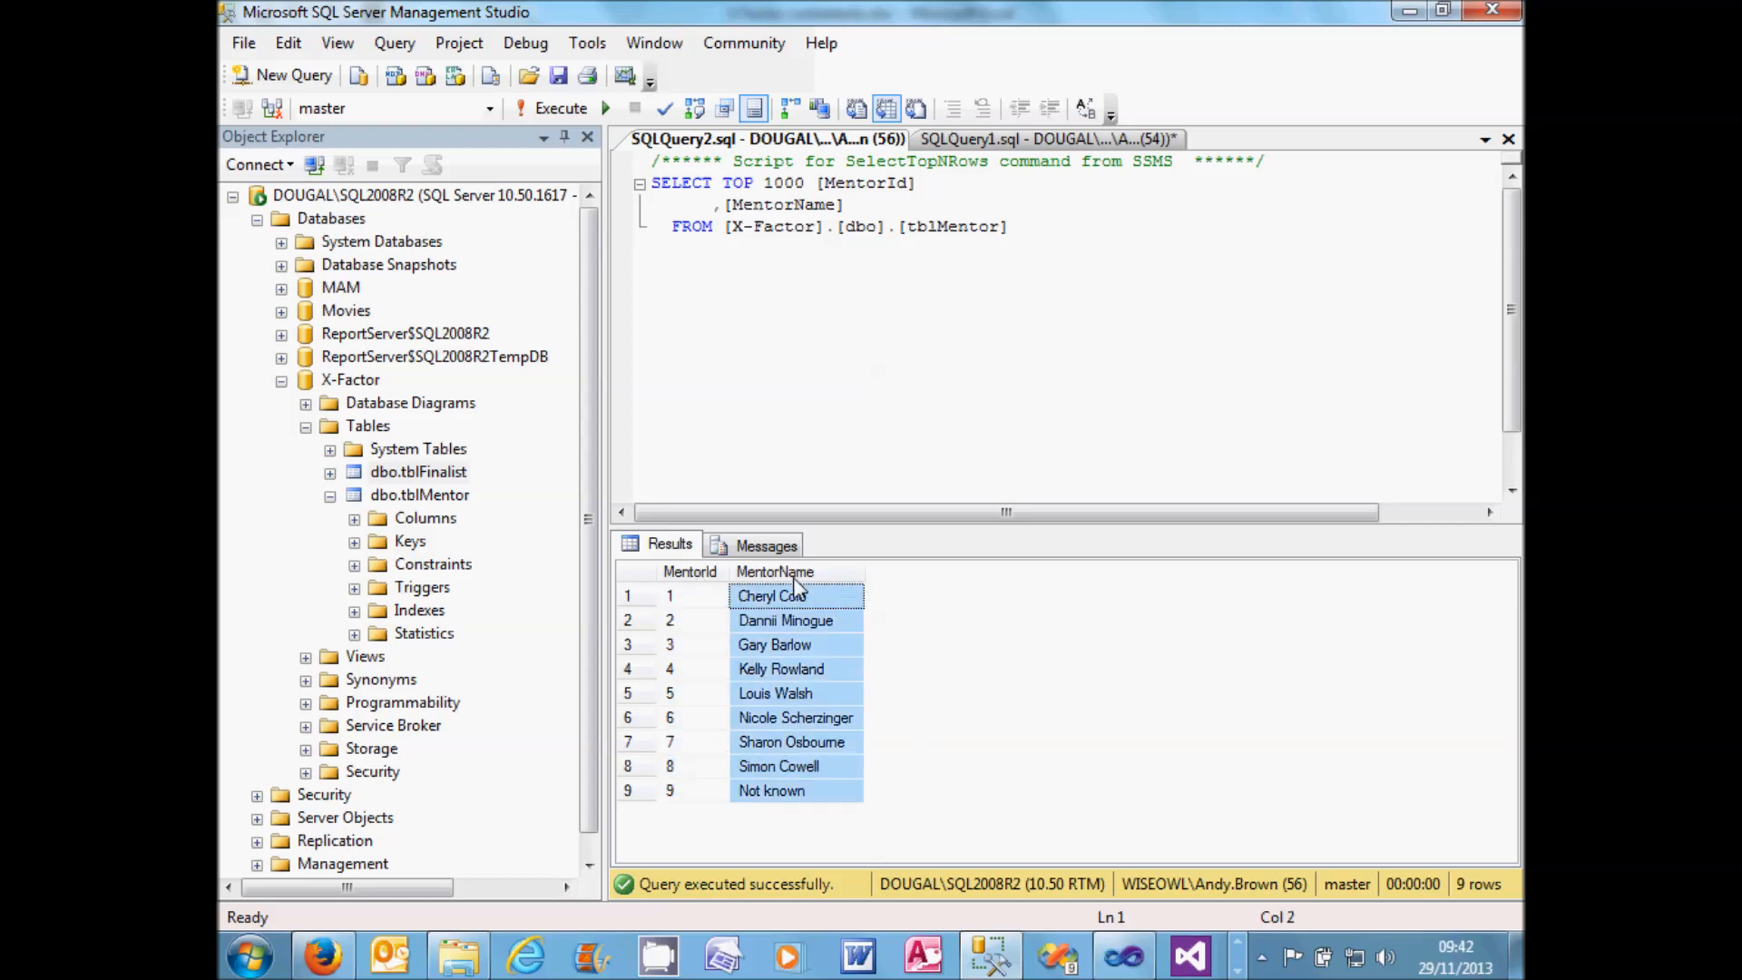
left_click(780, 767)
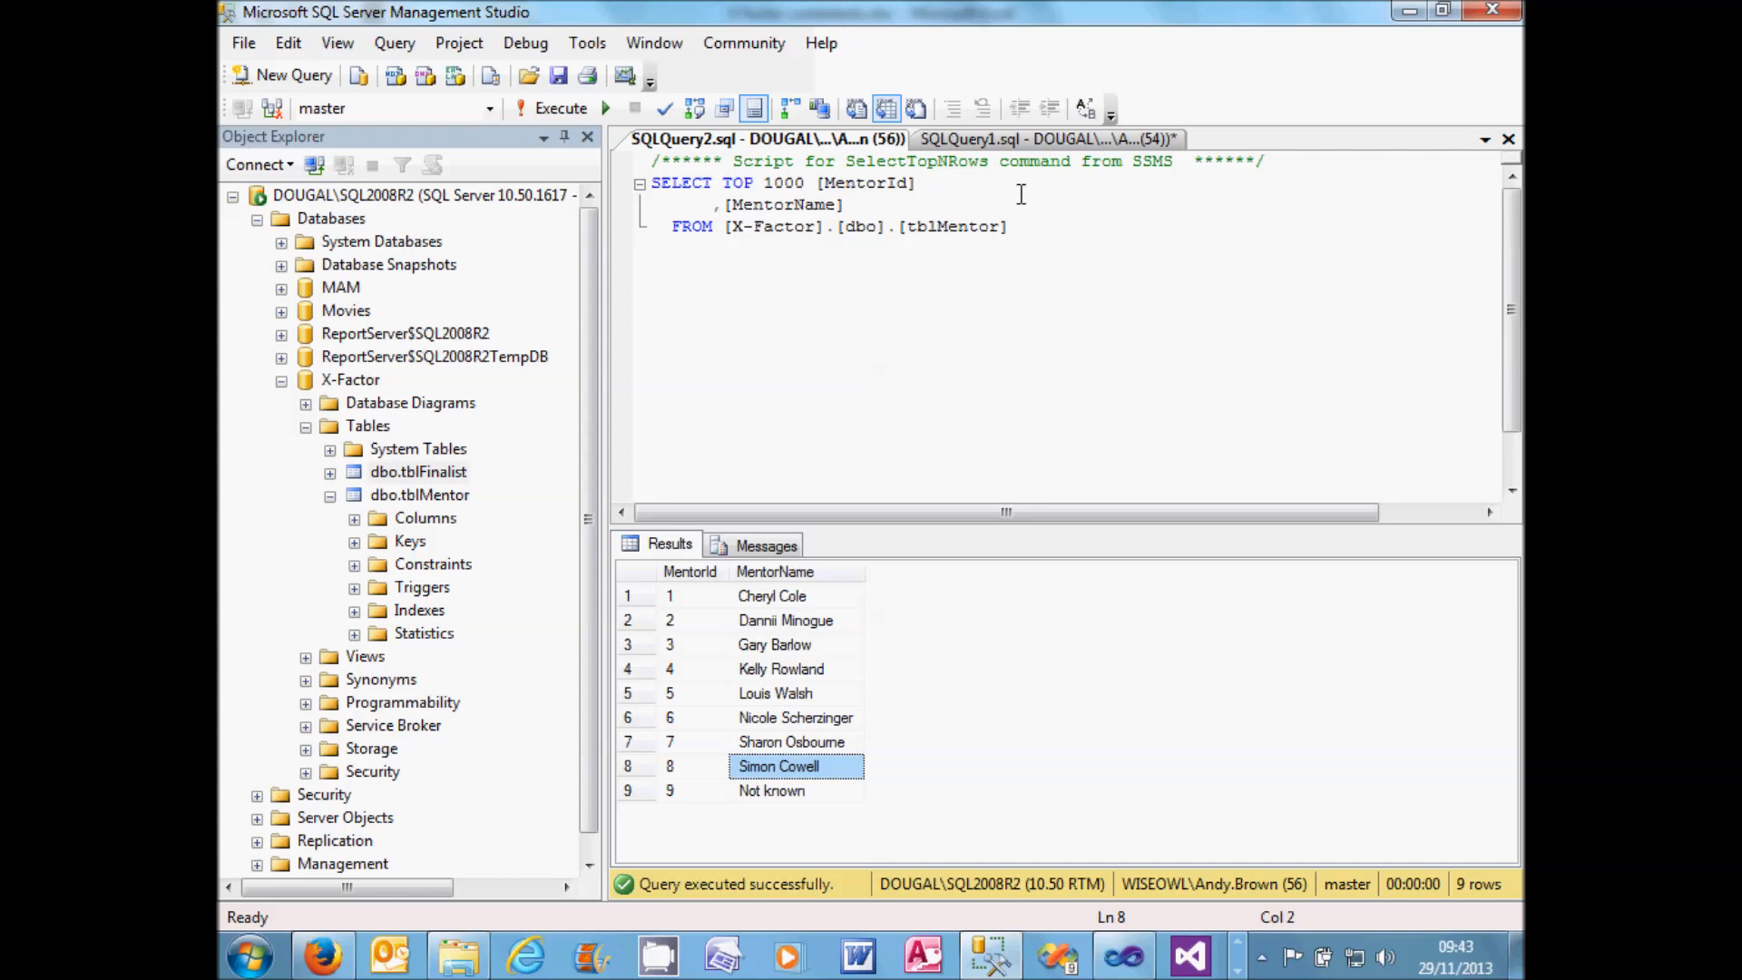
left_click(1023, 144)
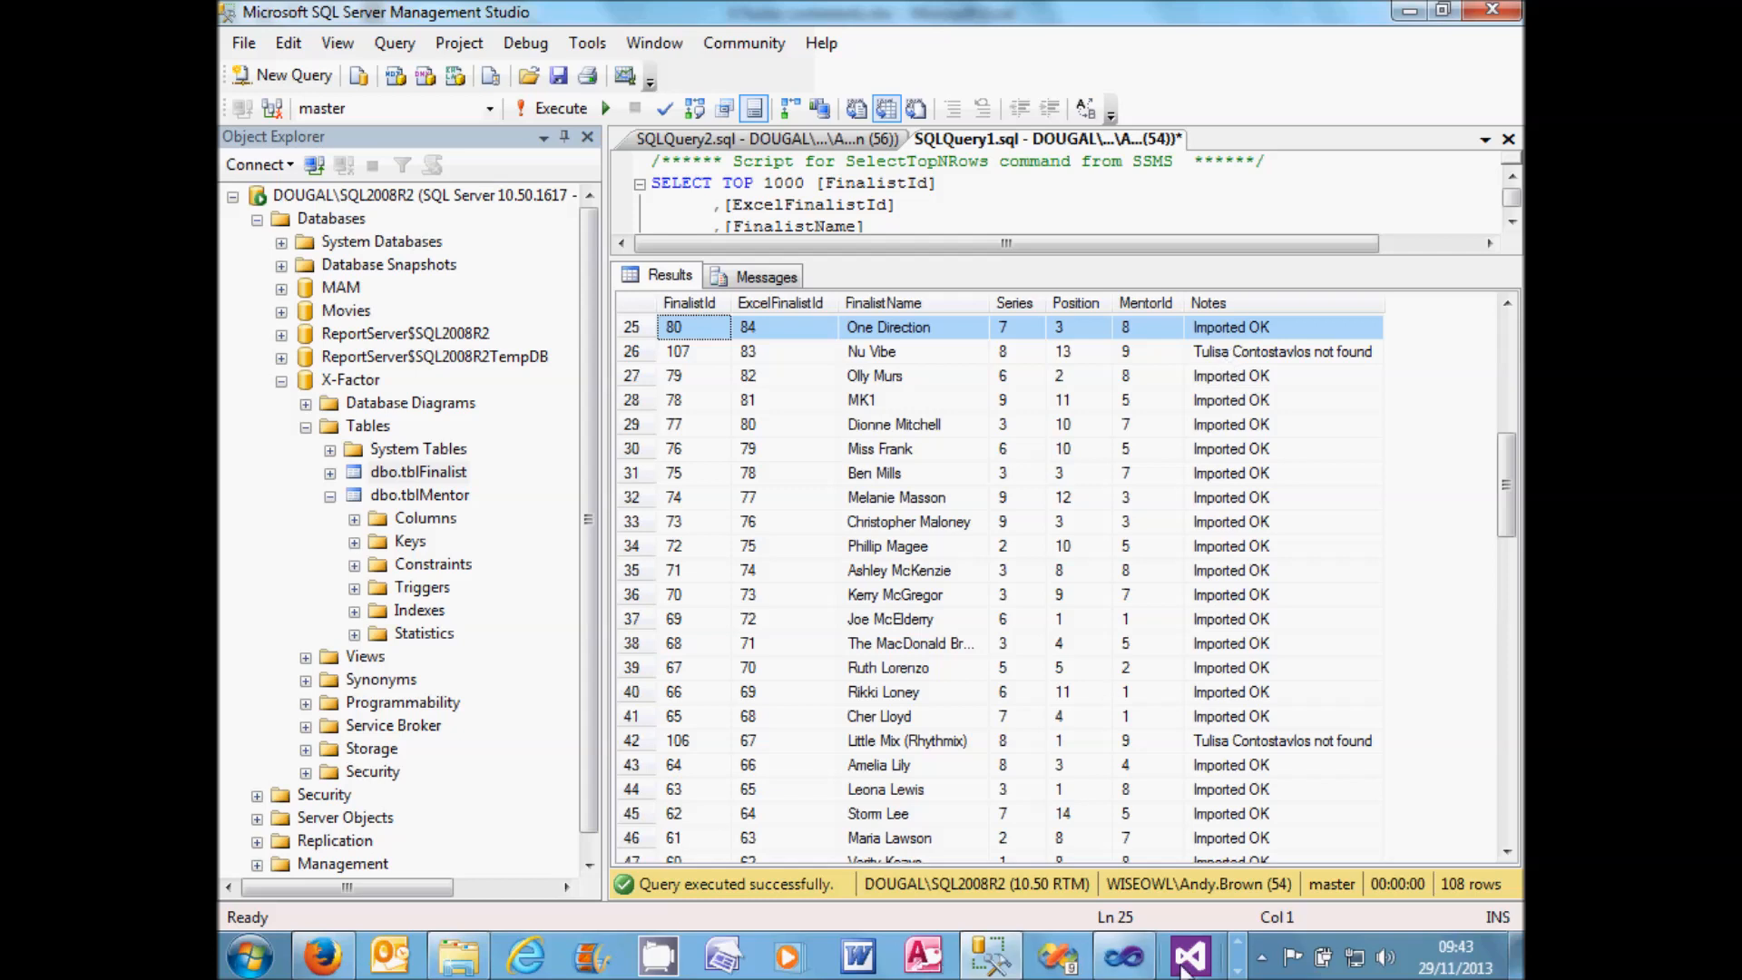
- Switch back to the Excel workbook and review the entries at the start of the Mentor column
left_click(1238, 969)
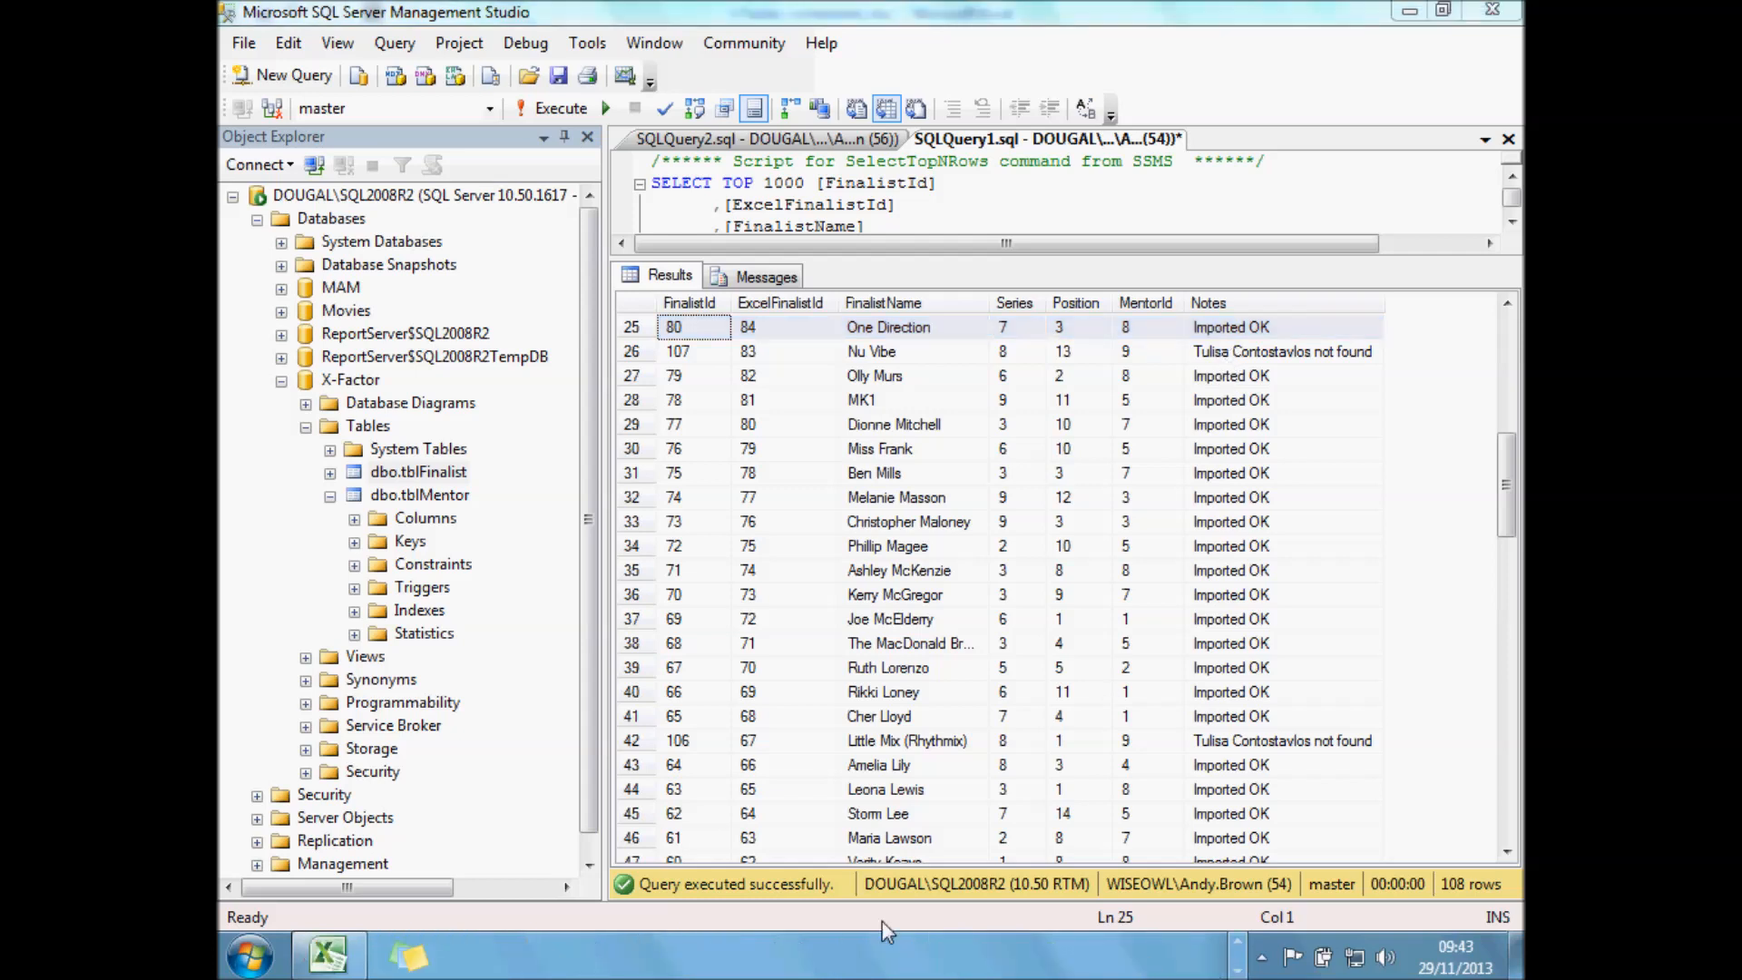
left_click(328, 957)
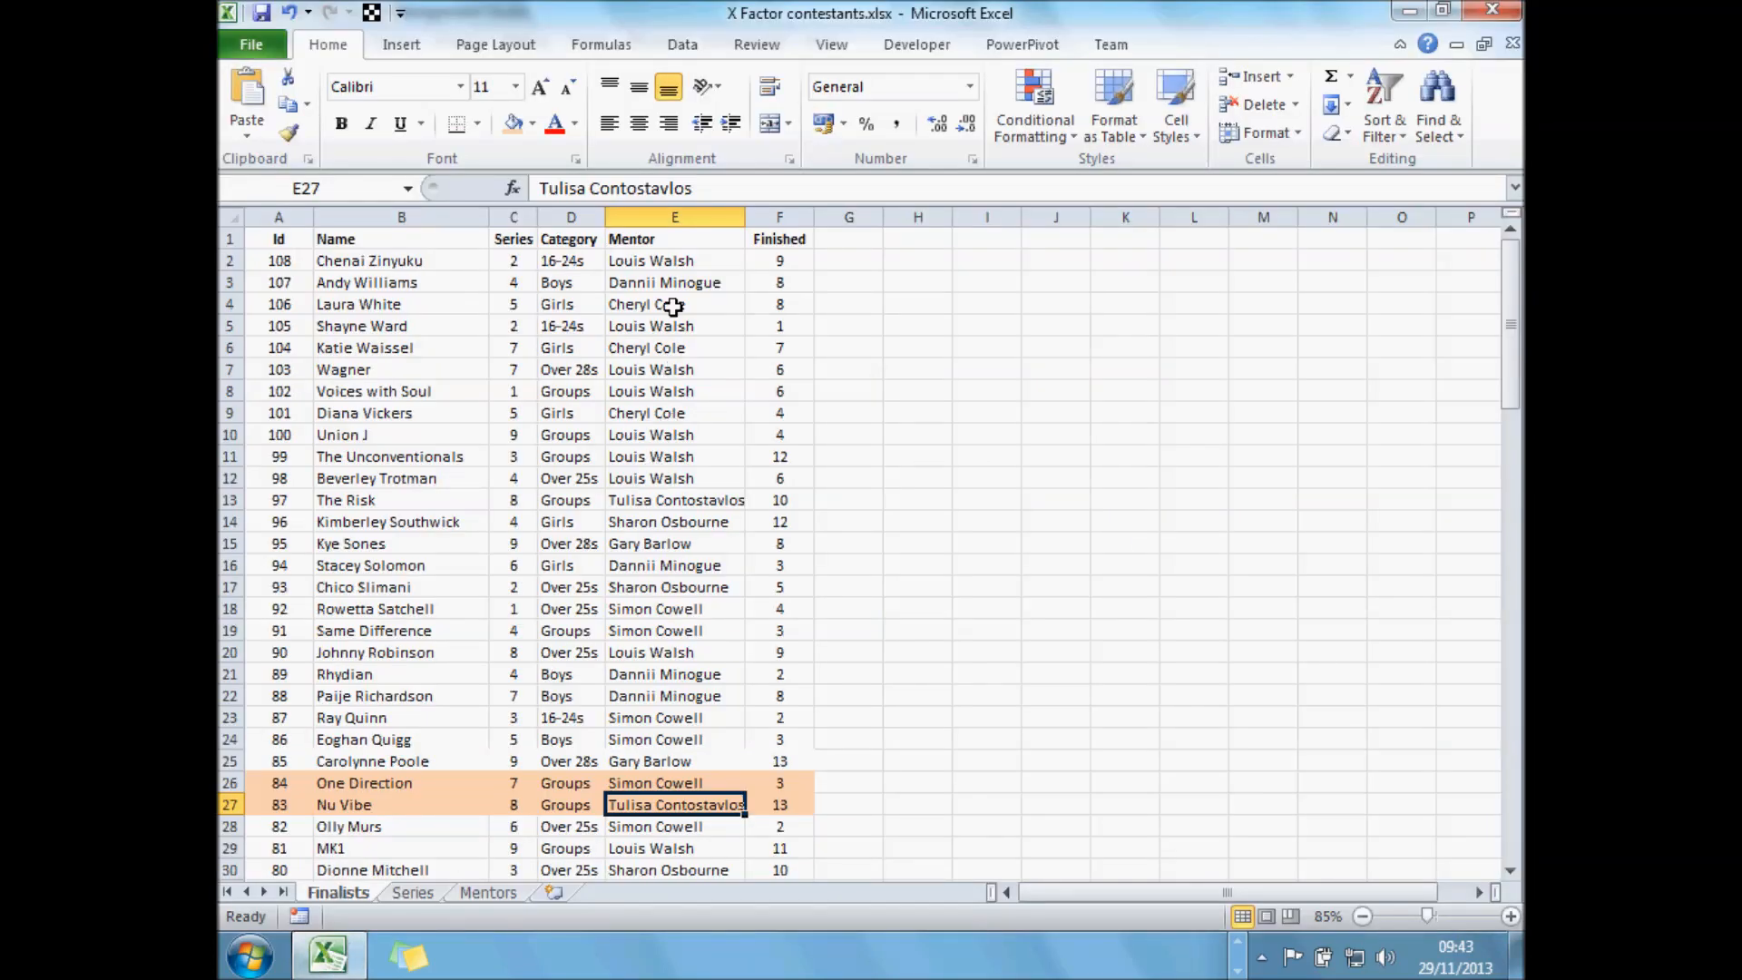
left_click_drag(672, 263, 665, 497)
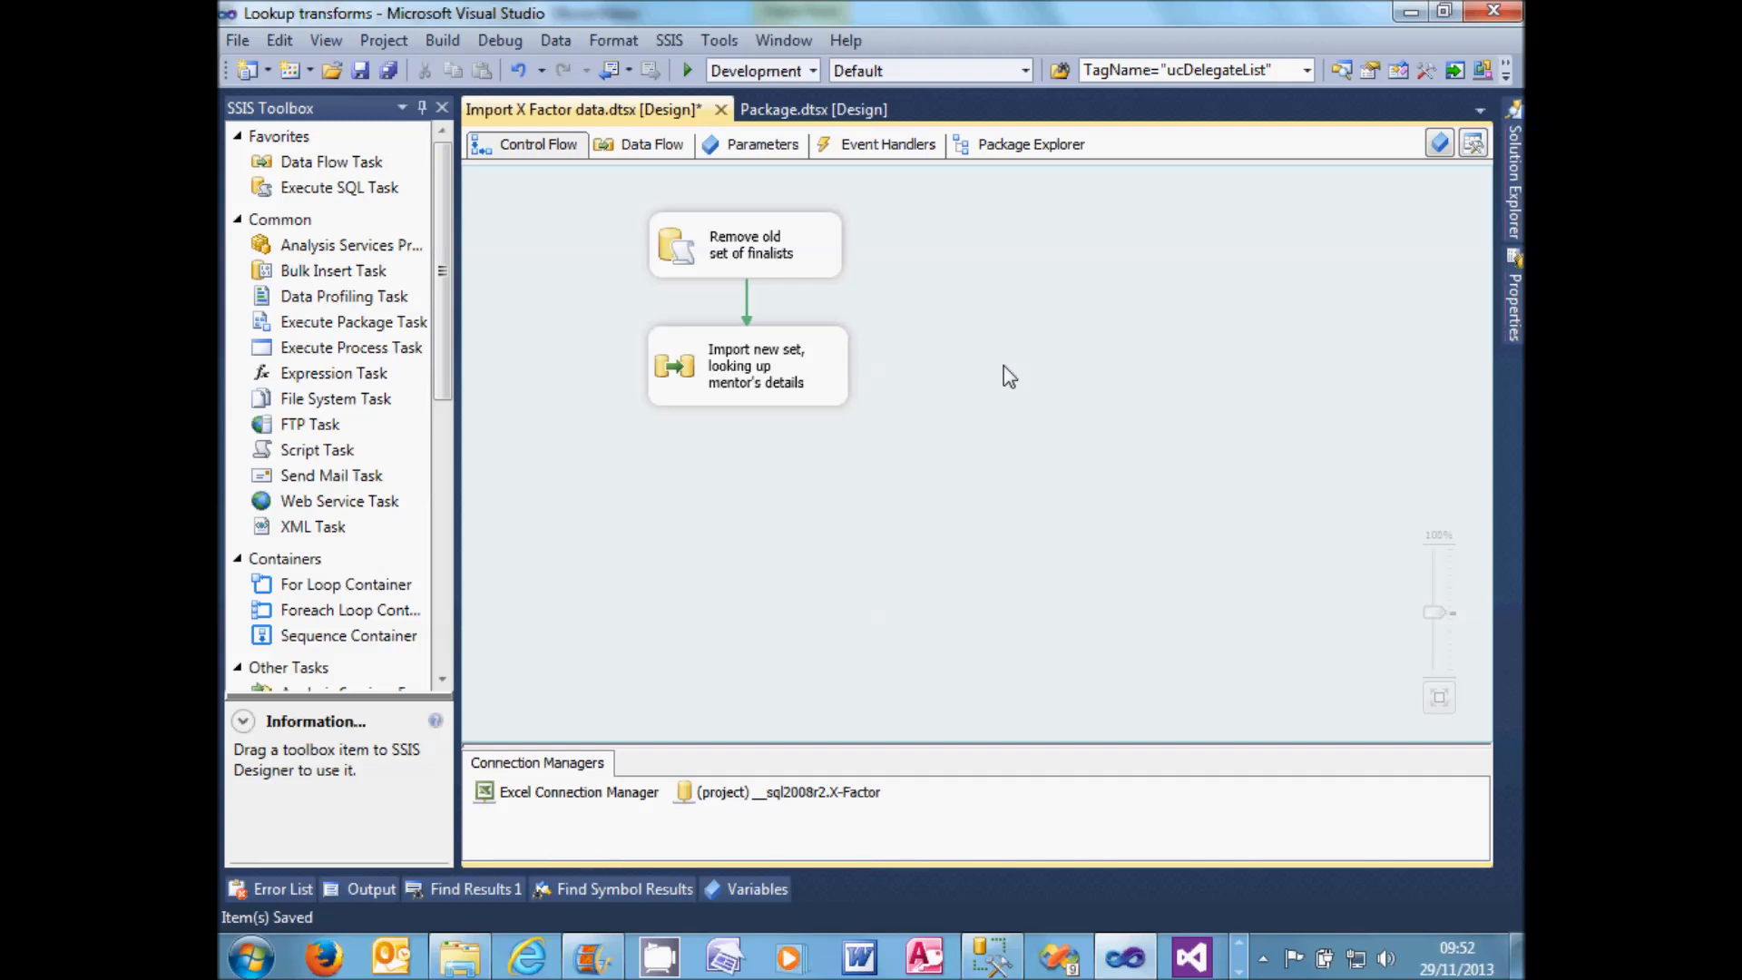
- Inspect the SQL statement of the "Remove old set of finalists" task and close its editor without changes
double_click(685, 257)
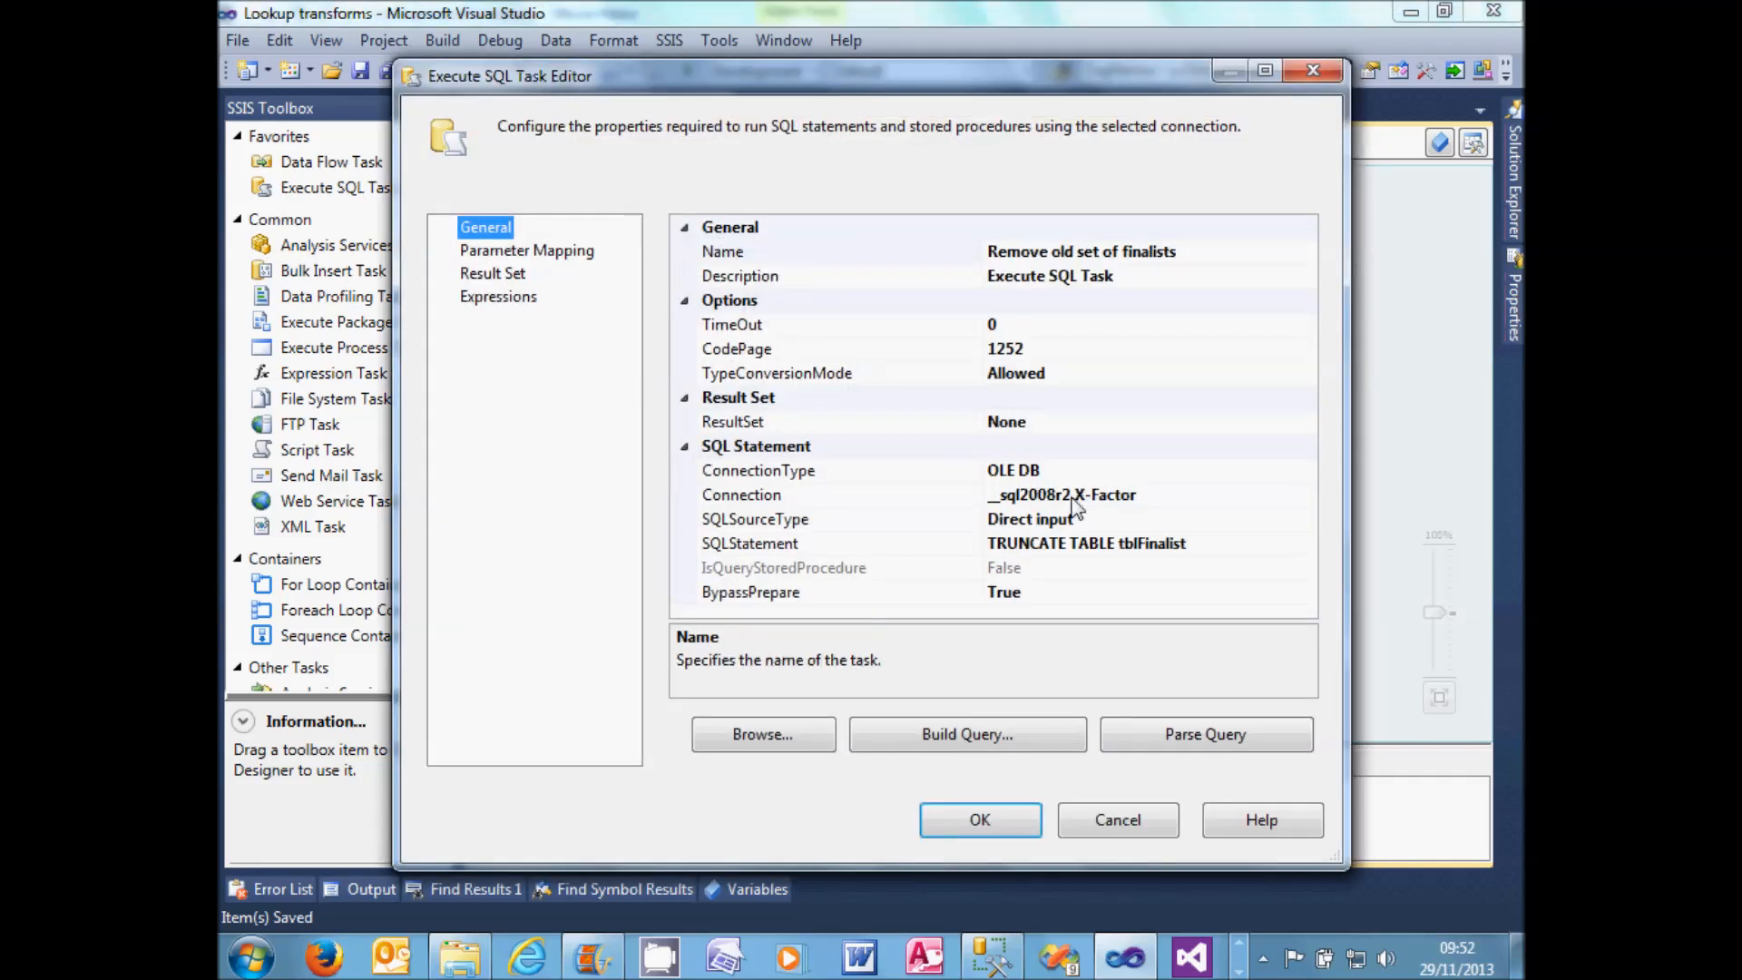
left_click(1255, 542)
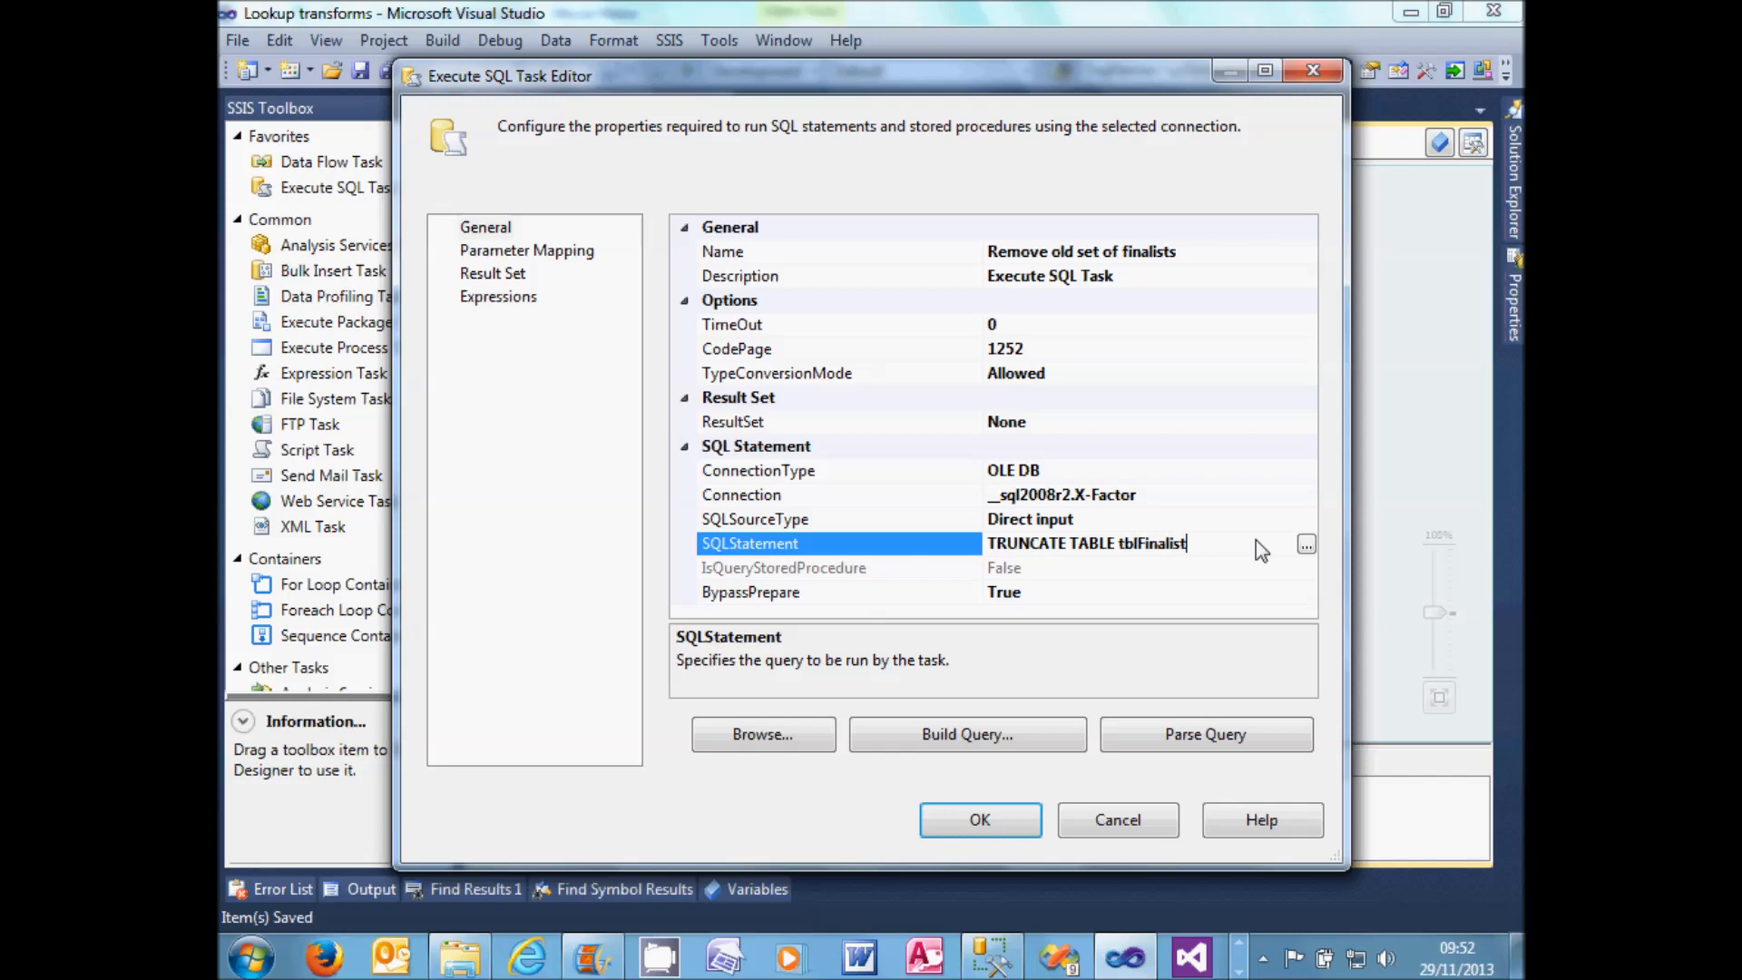
left_click(1159, 821)
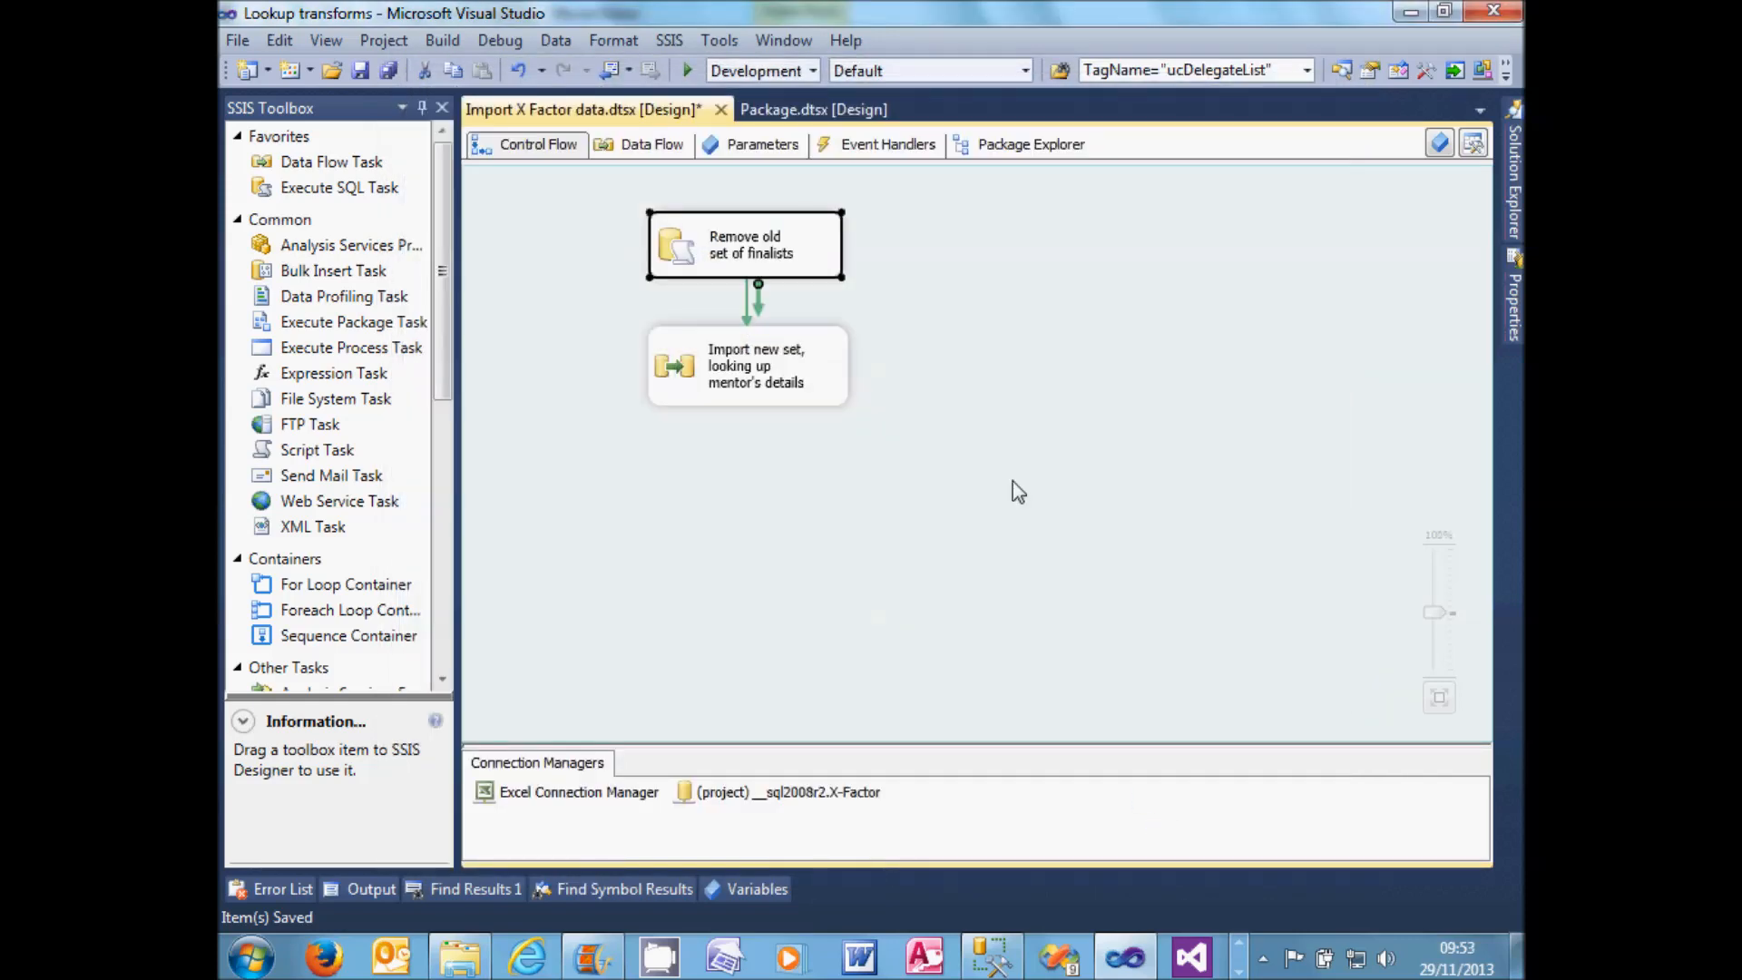
- Examine the data flow of the import task, from the mentor lookup through both derived columns and the recombined streams to the SQL Server destination
left_click(712, 385)
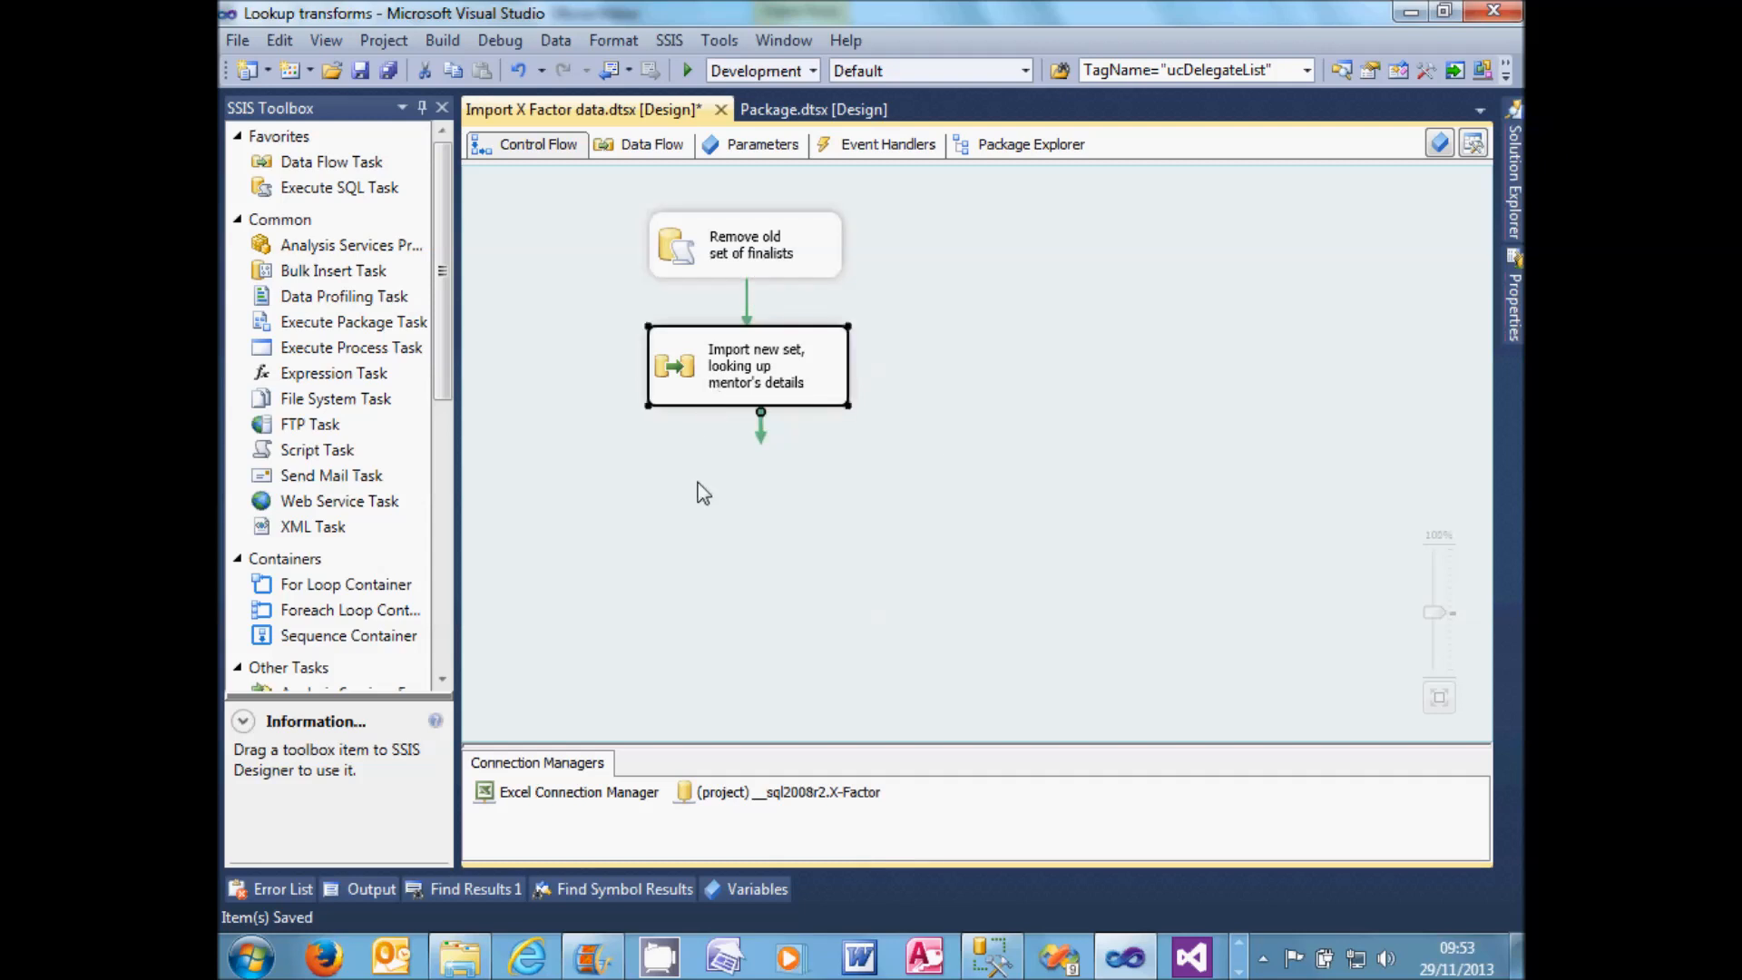
left_click(655, 145)
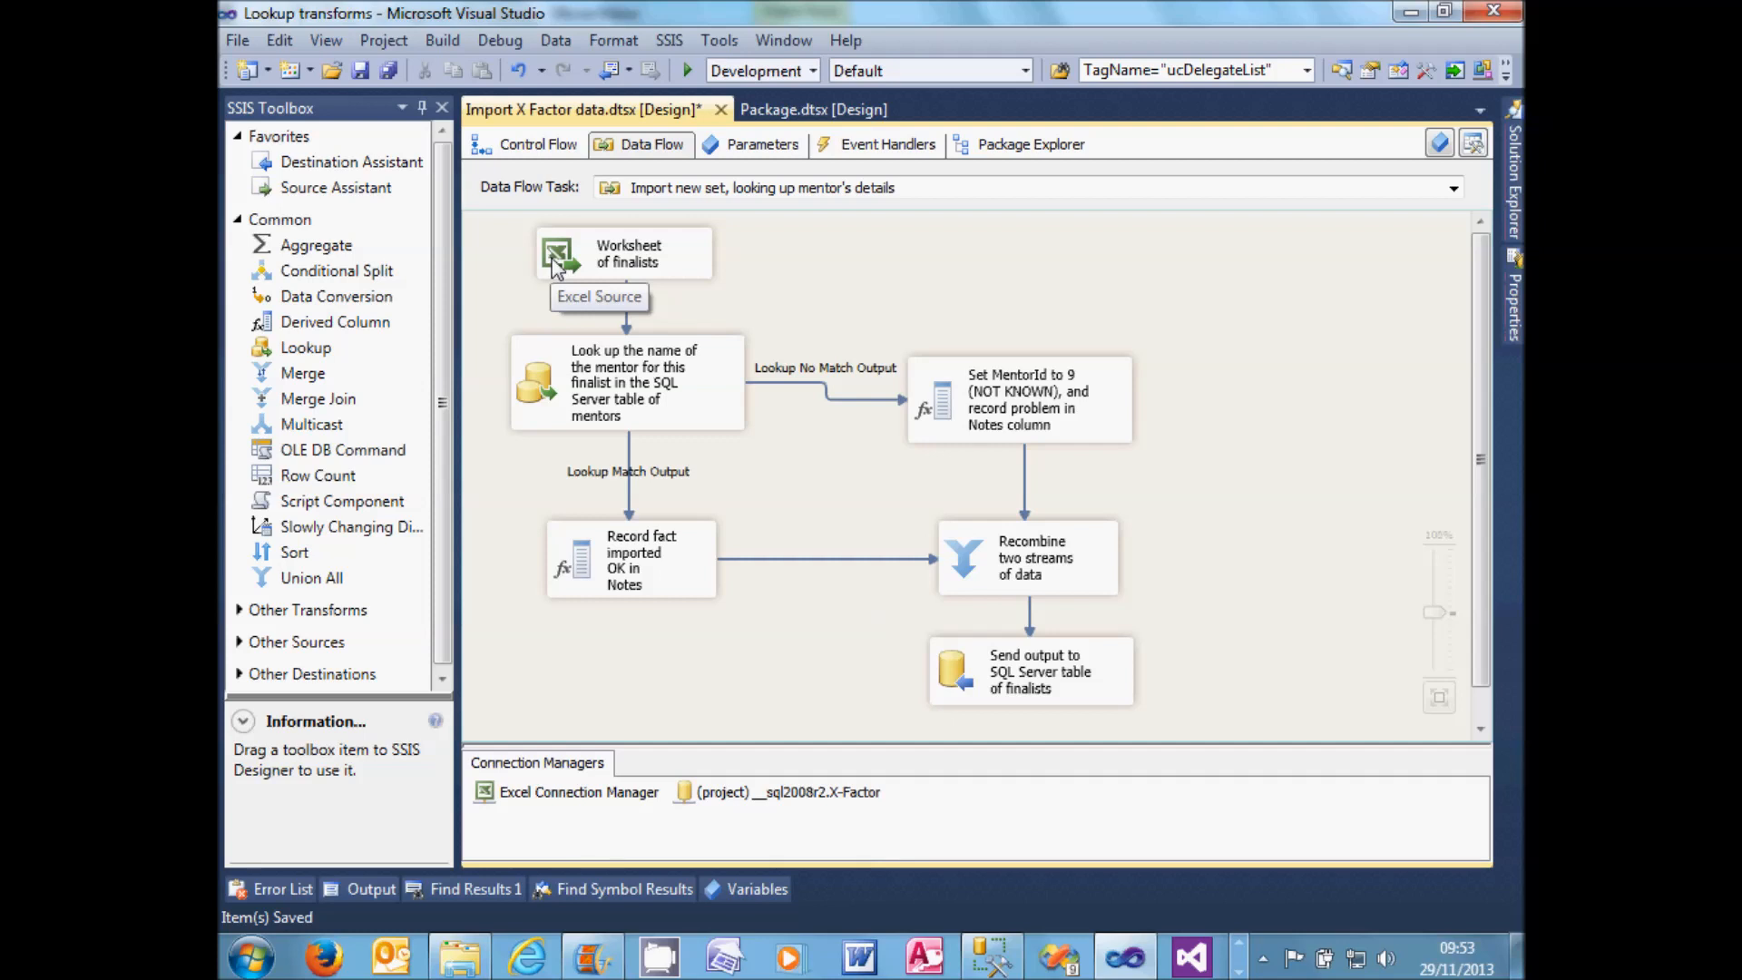
left_click(544, 398)
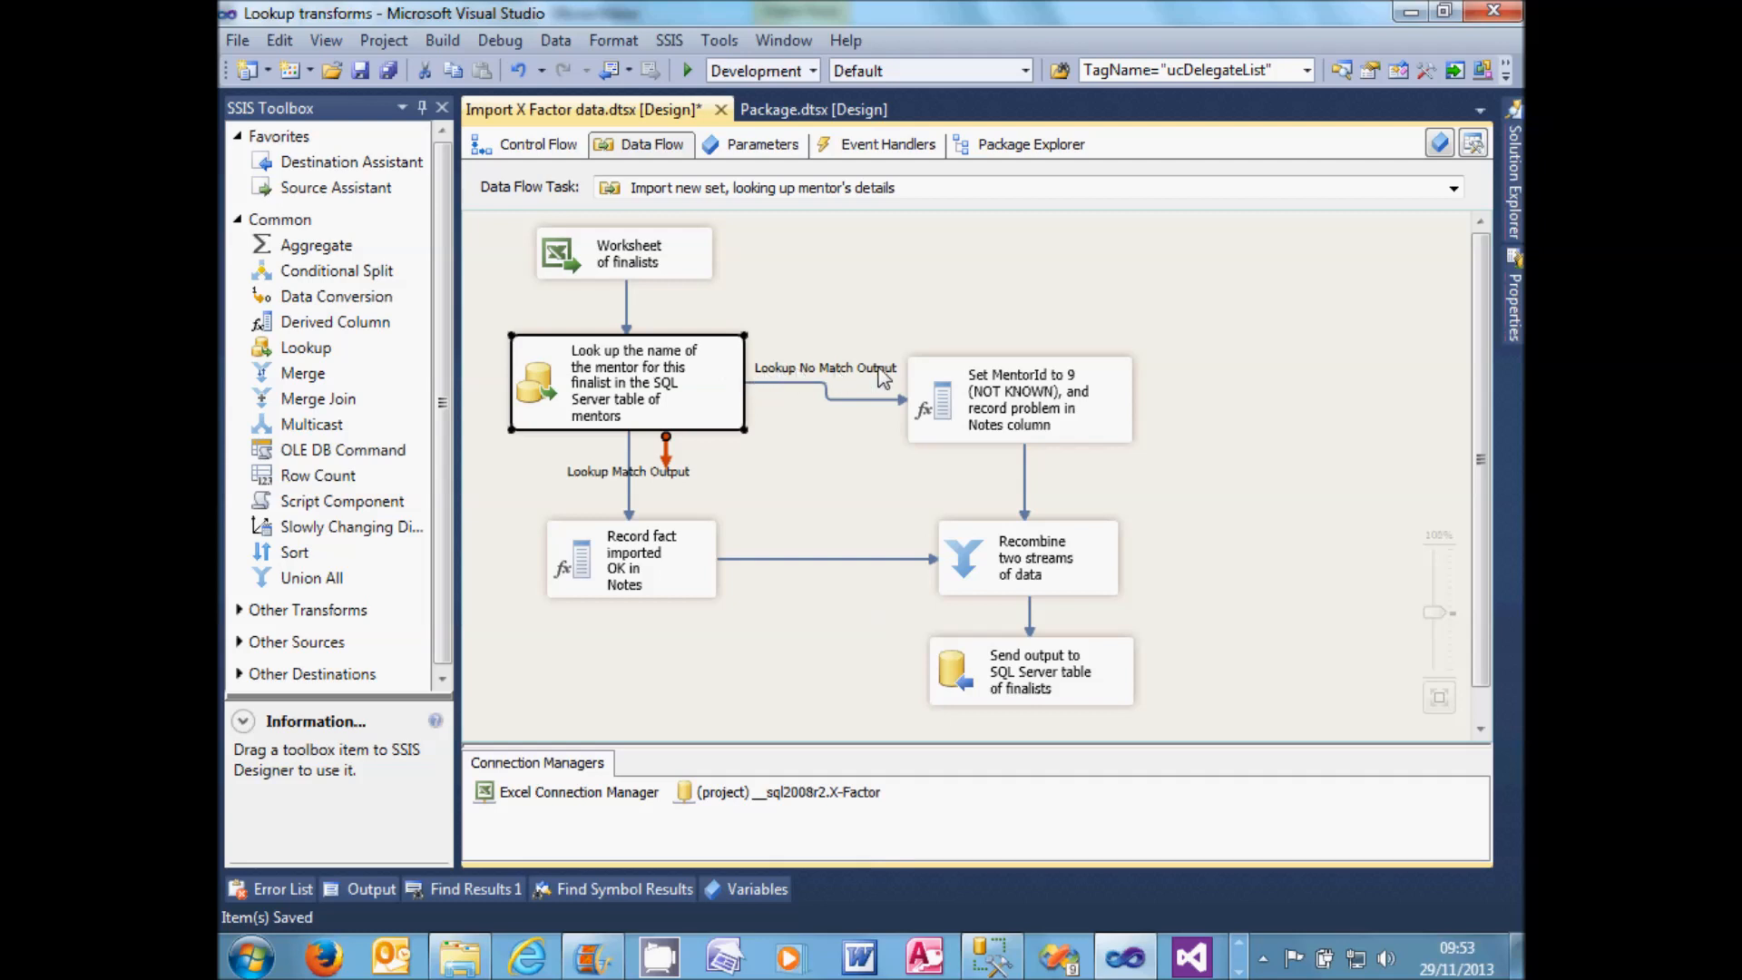
left_click(978, 392)
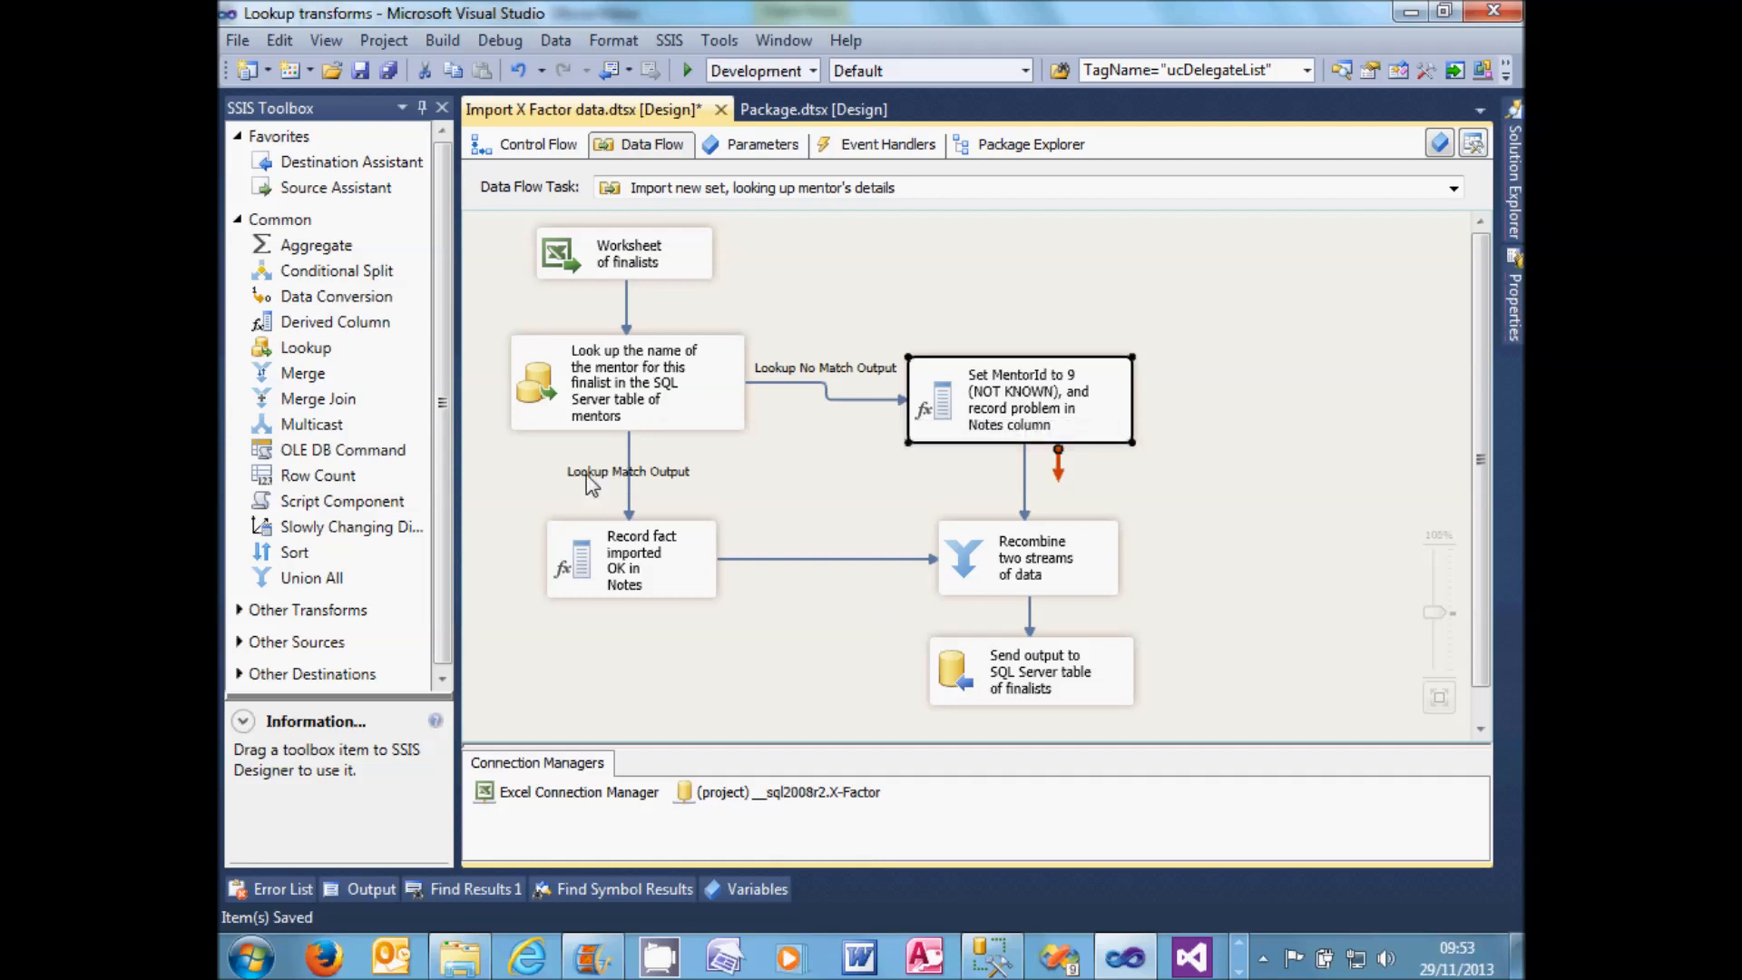
left_click(667, 572)
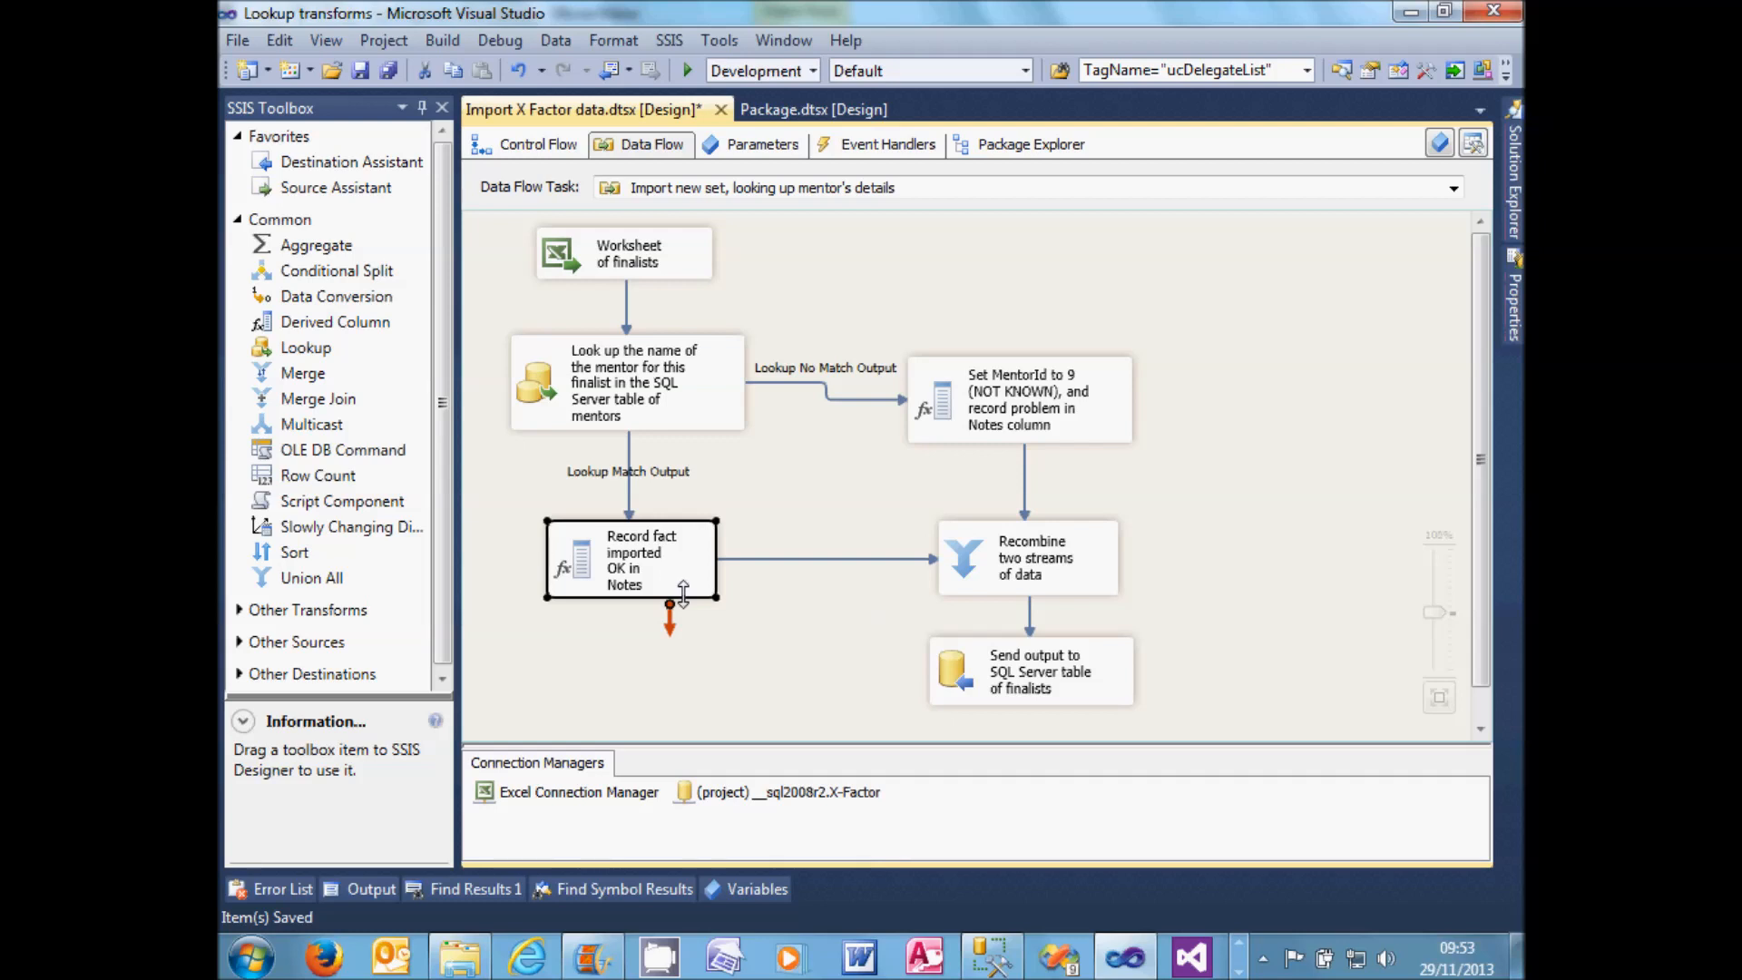
left_click(1029, 410)
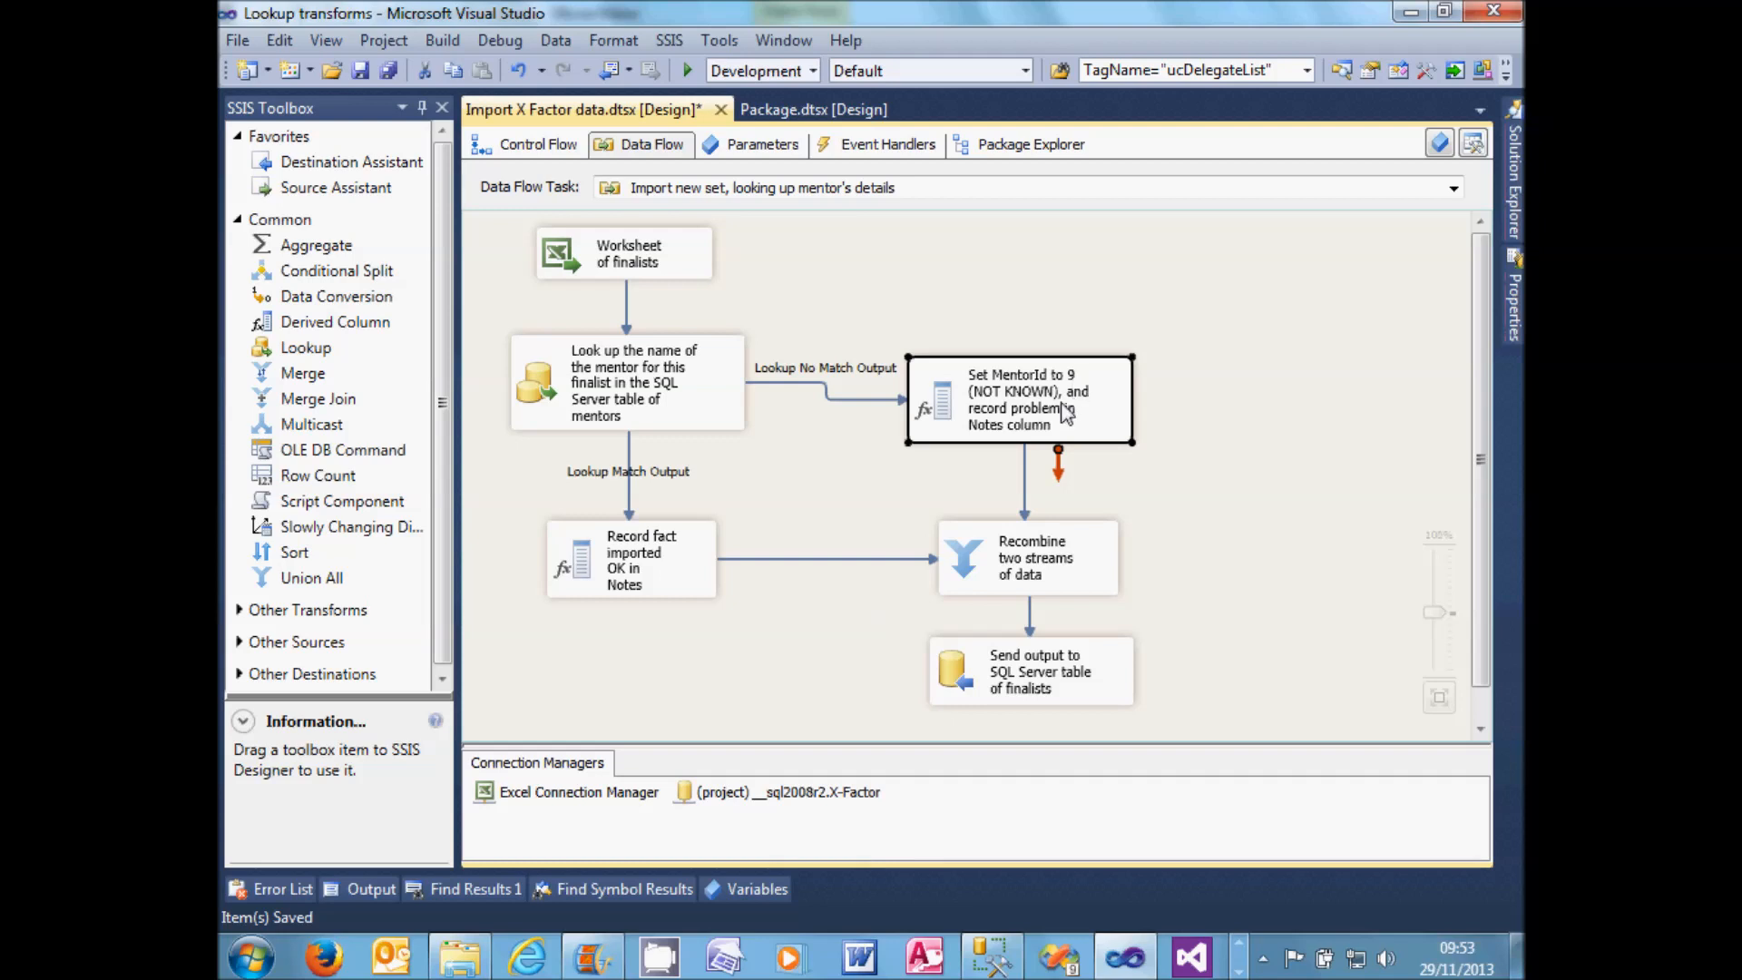
left_click(635, 565)
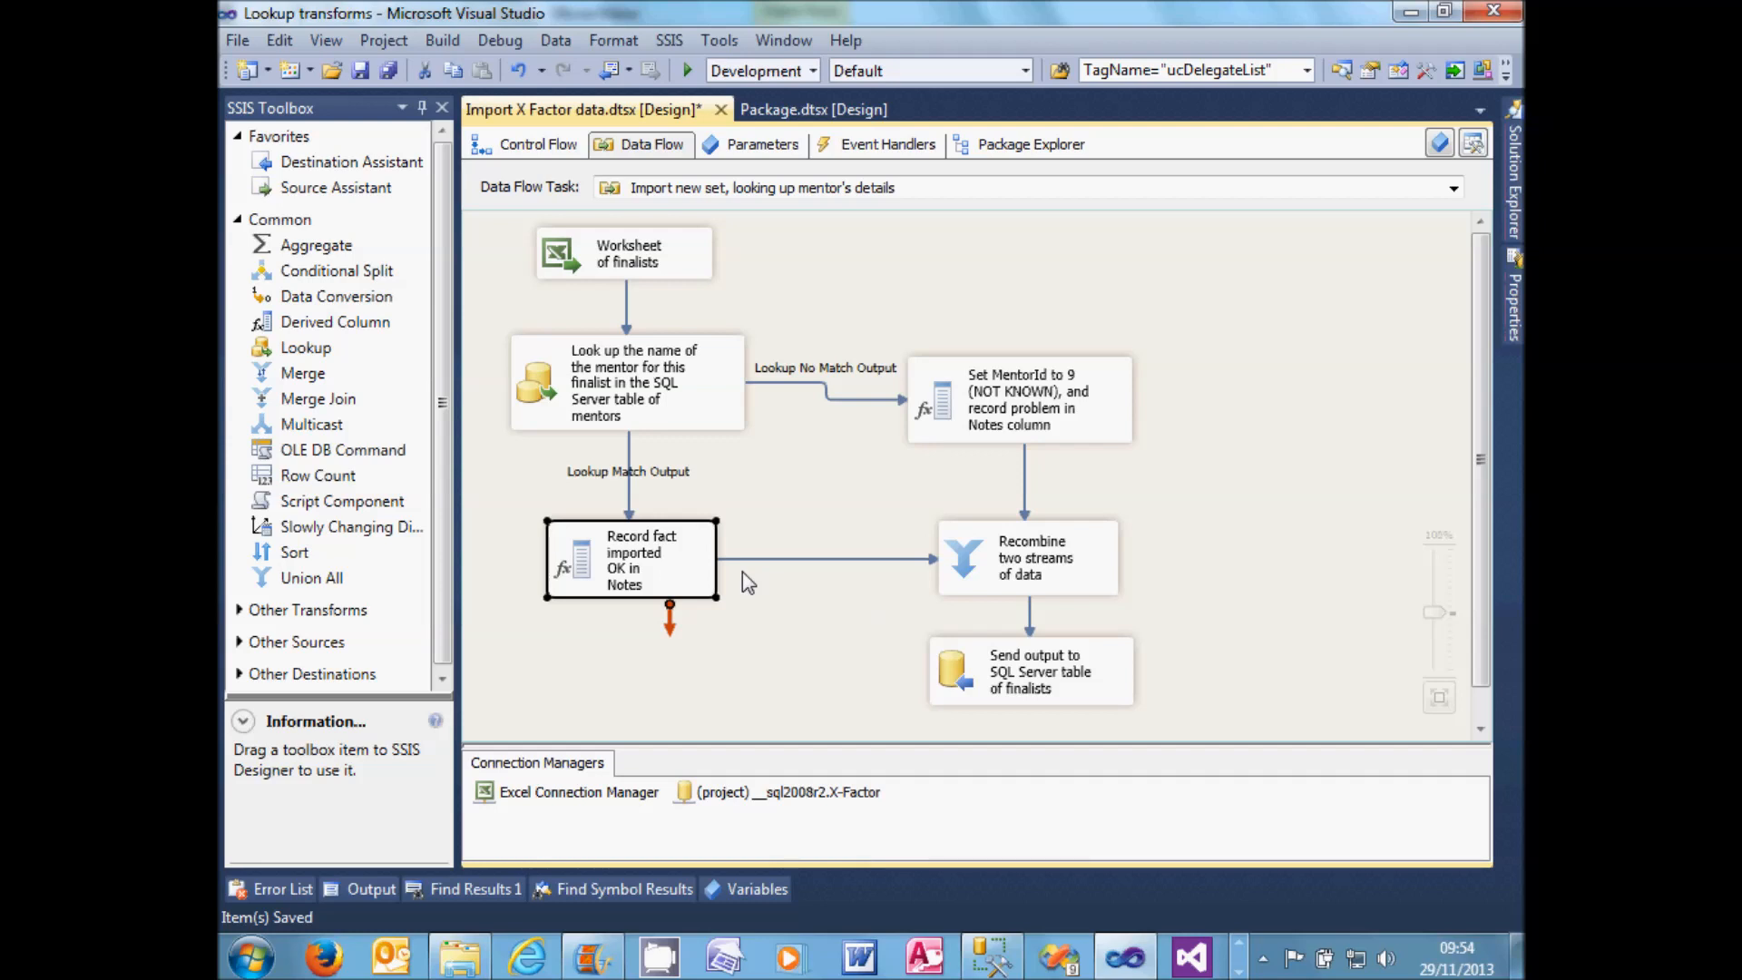
left_click(1001, 570)
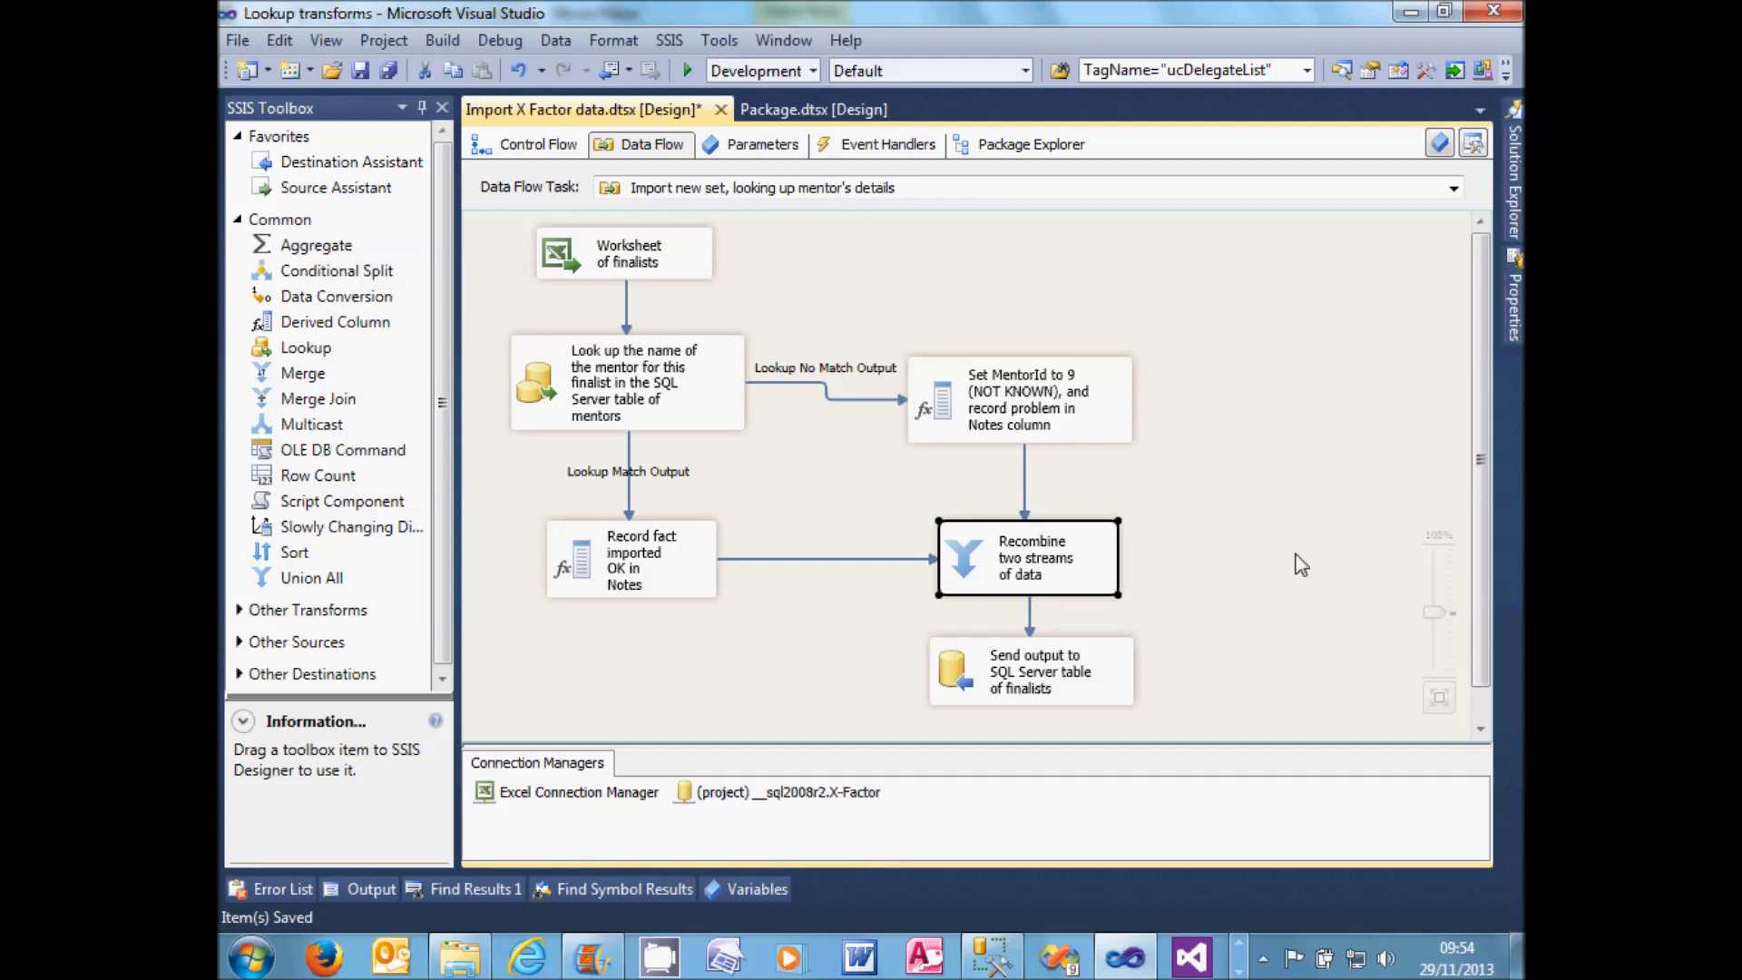
left_click(999, 669)
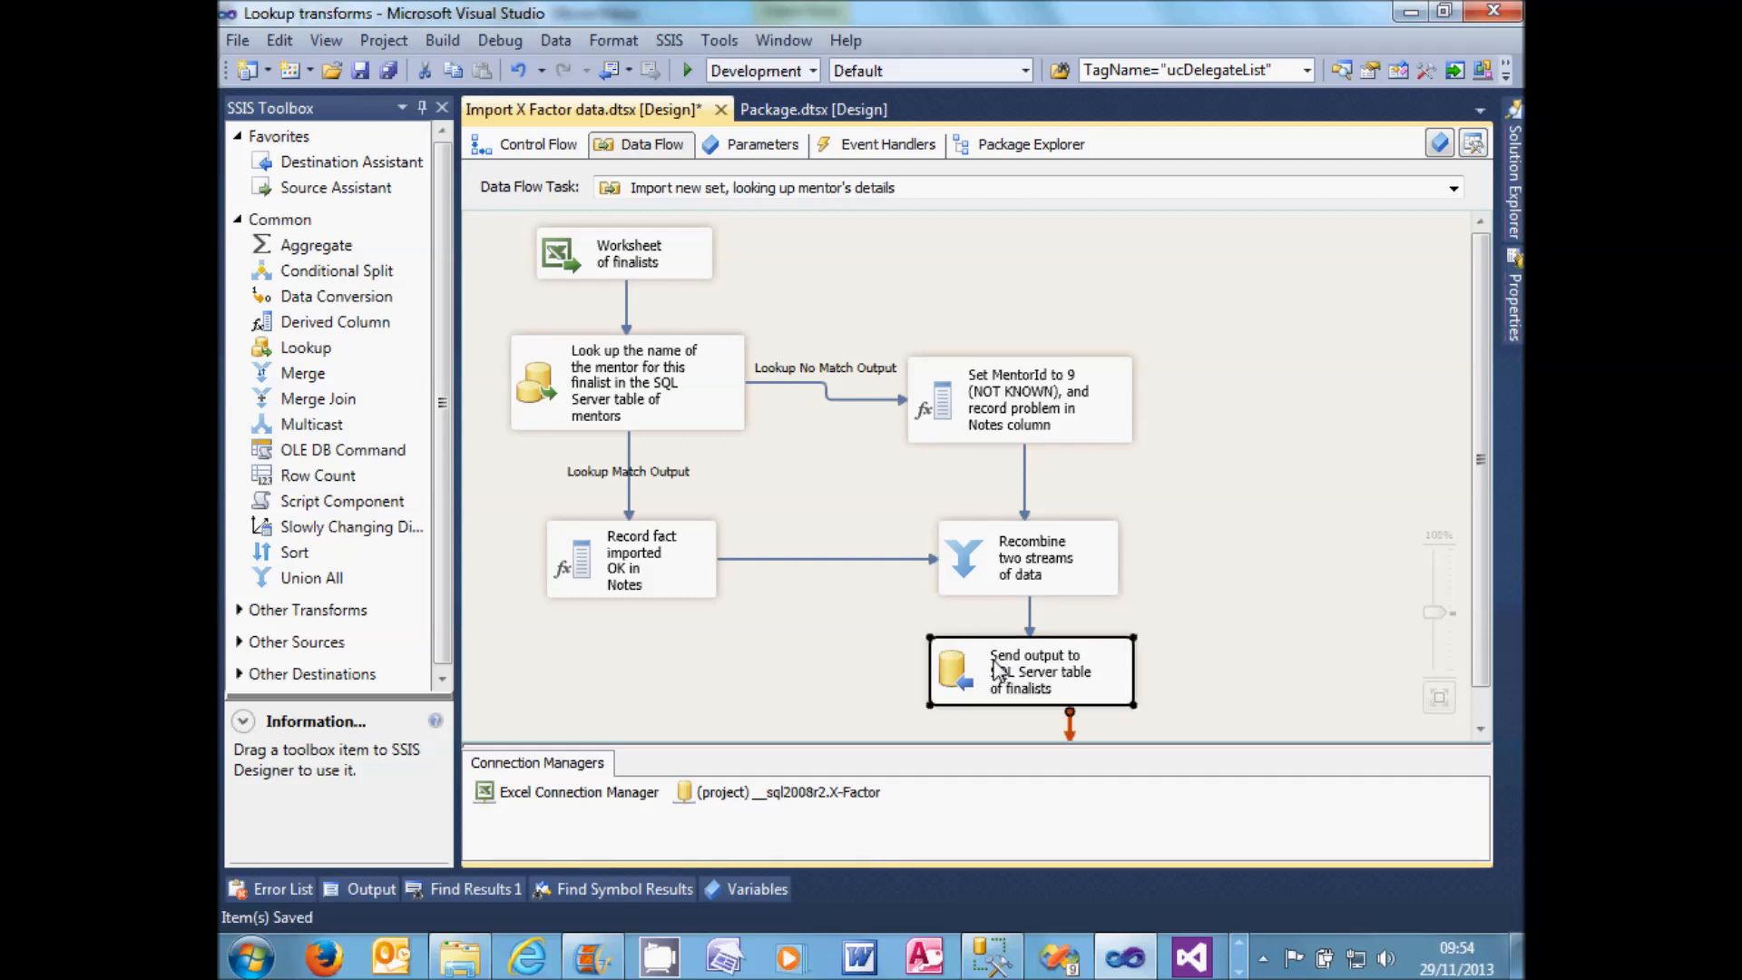
left_click(641, 405)
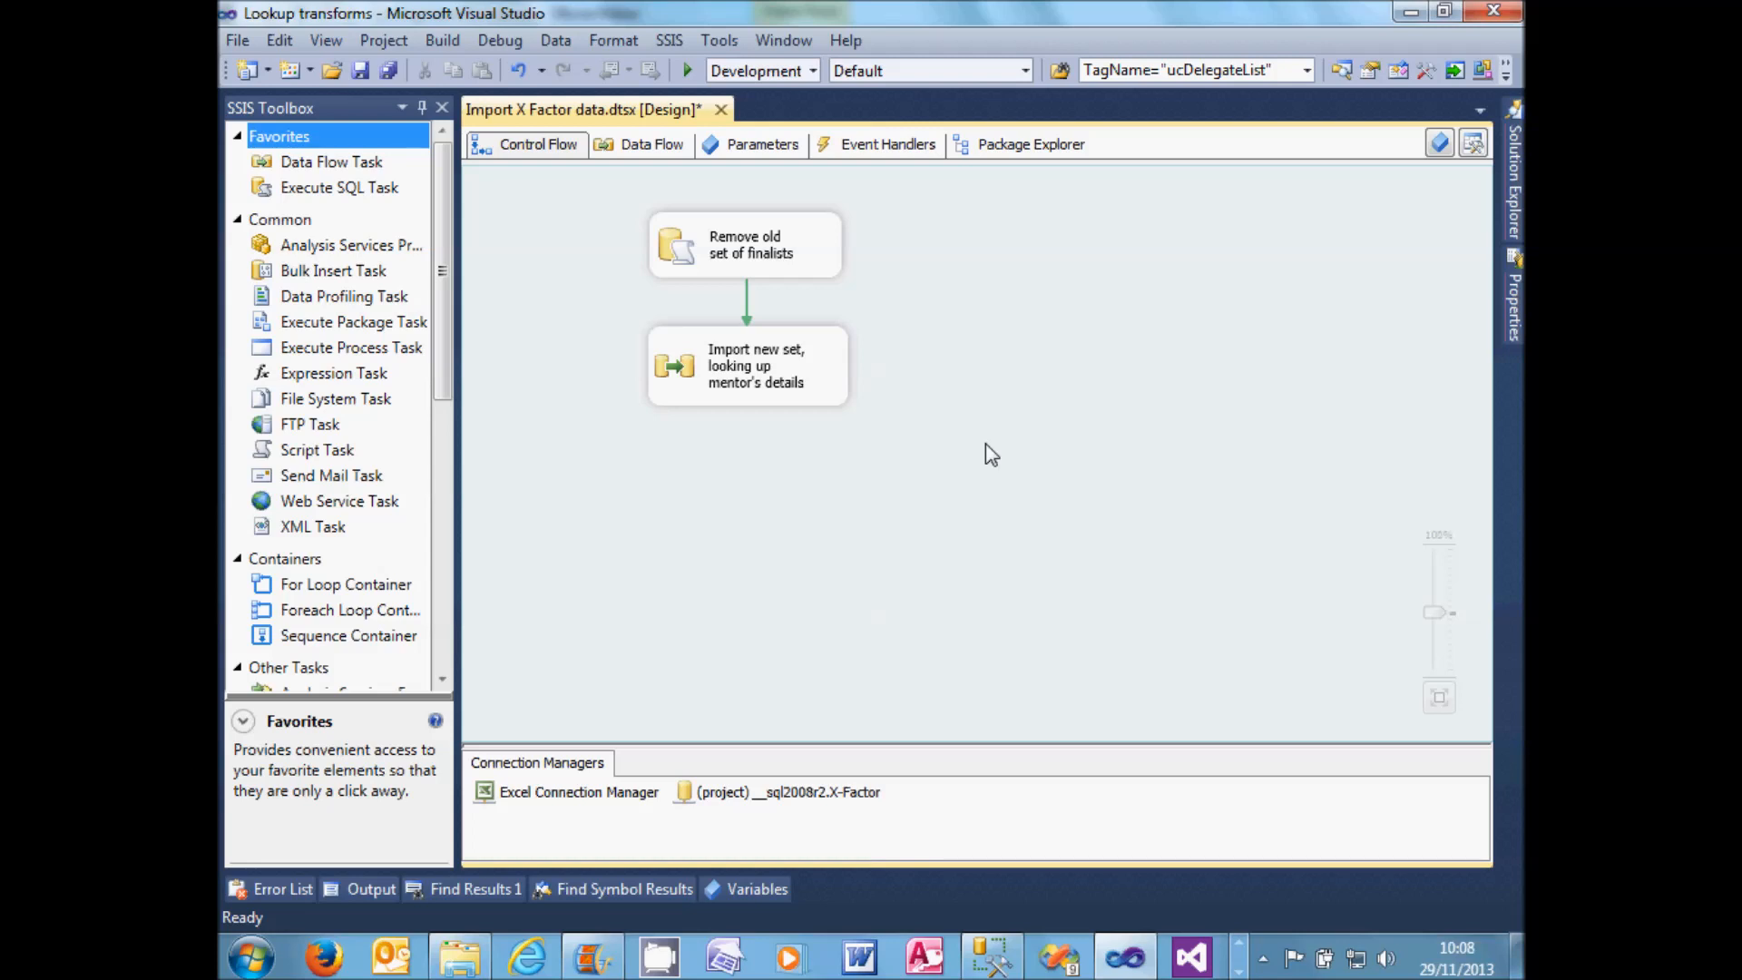
- Review the connection and SQL statement of the "Remove old set of finalists" task, leaving its settings unchanged
left_click(685, 255)
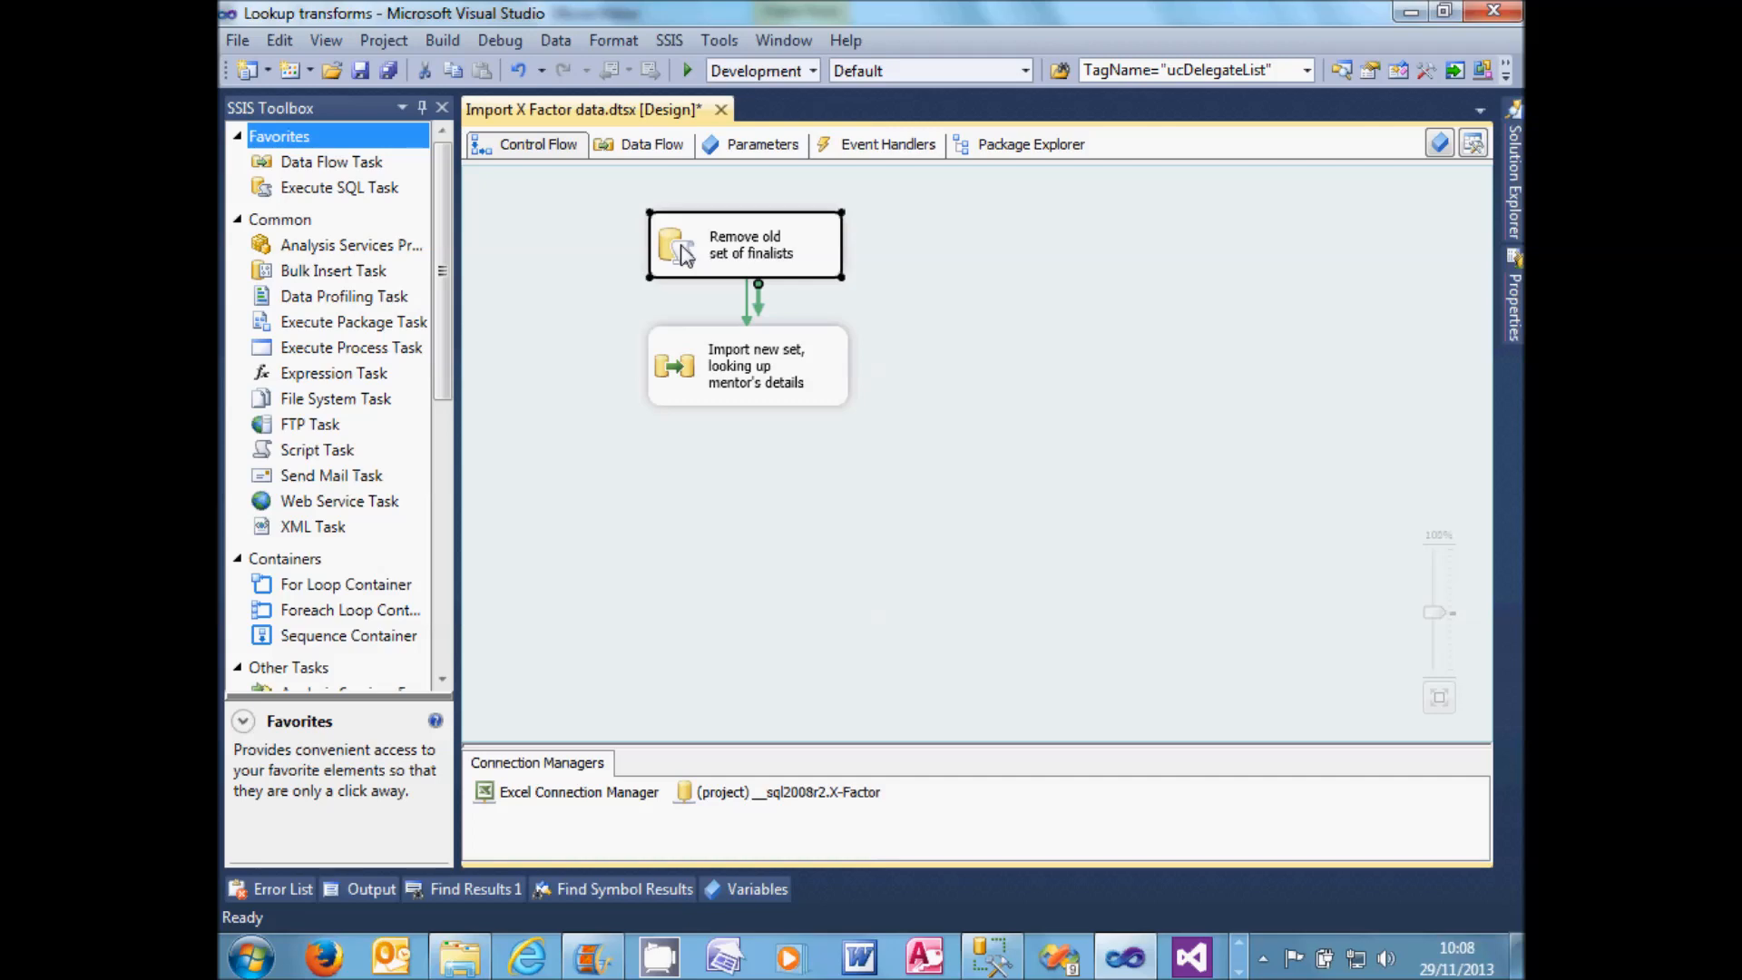
double_click(685, 255)
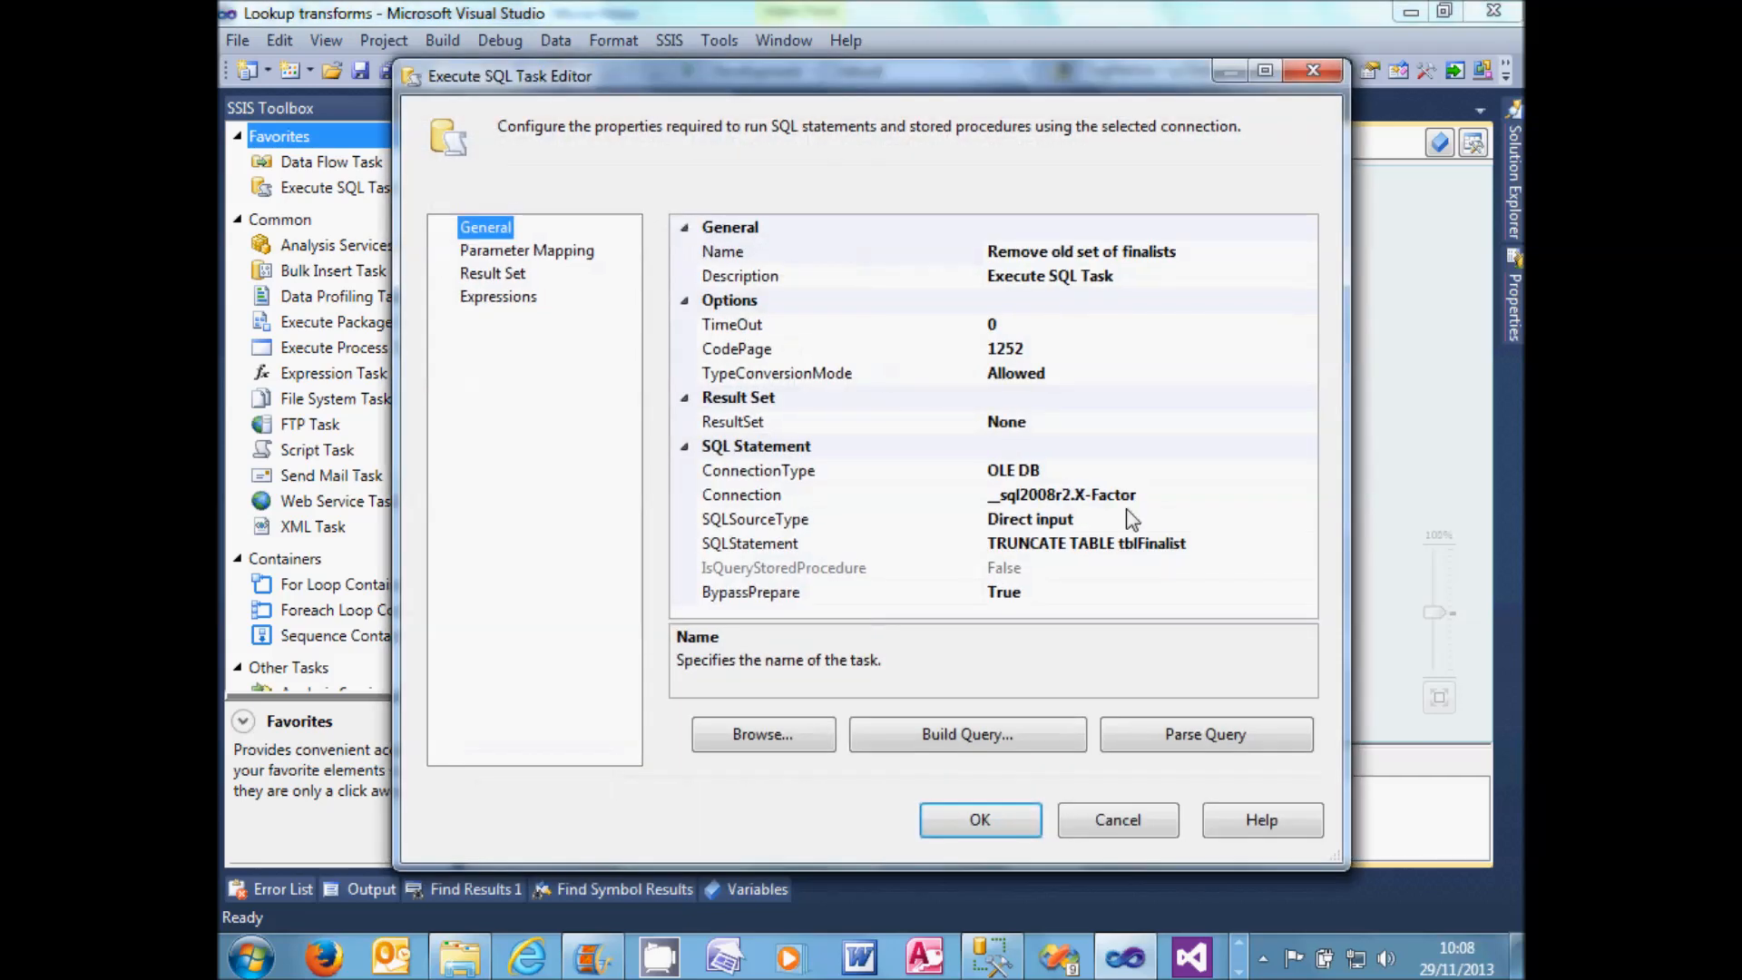
left_click(1190, 494)
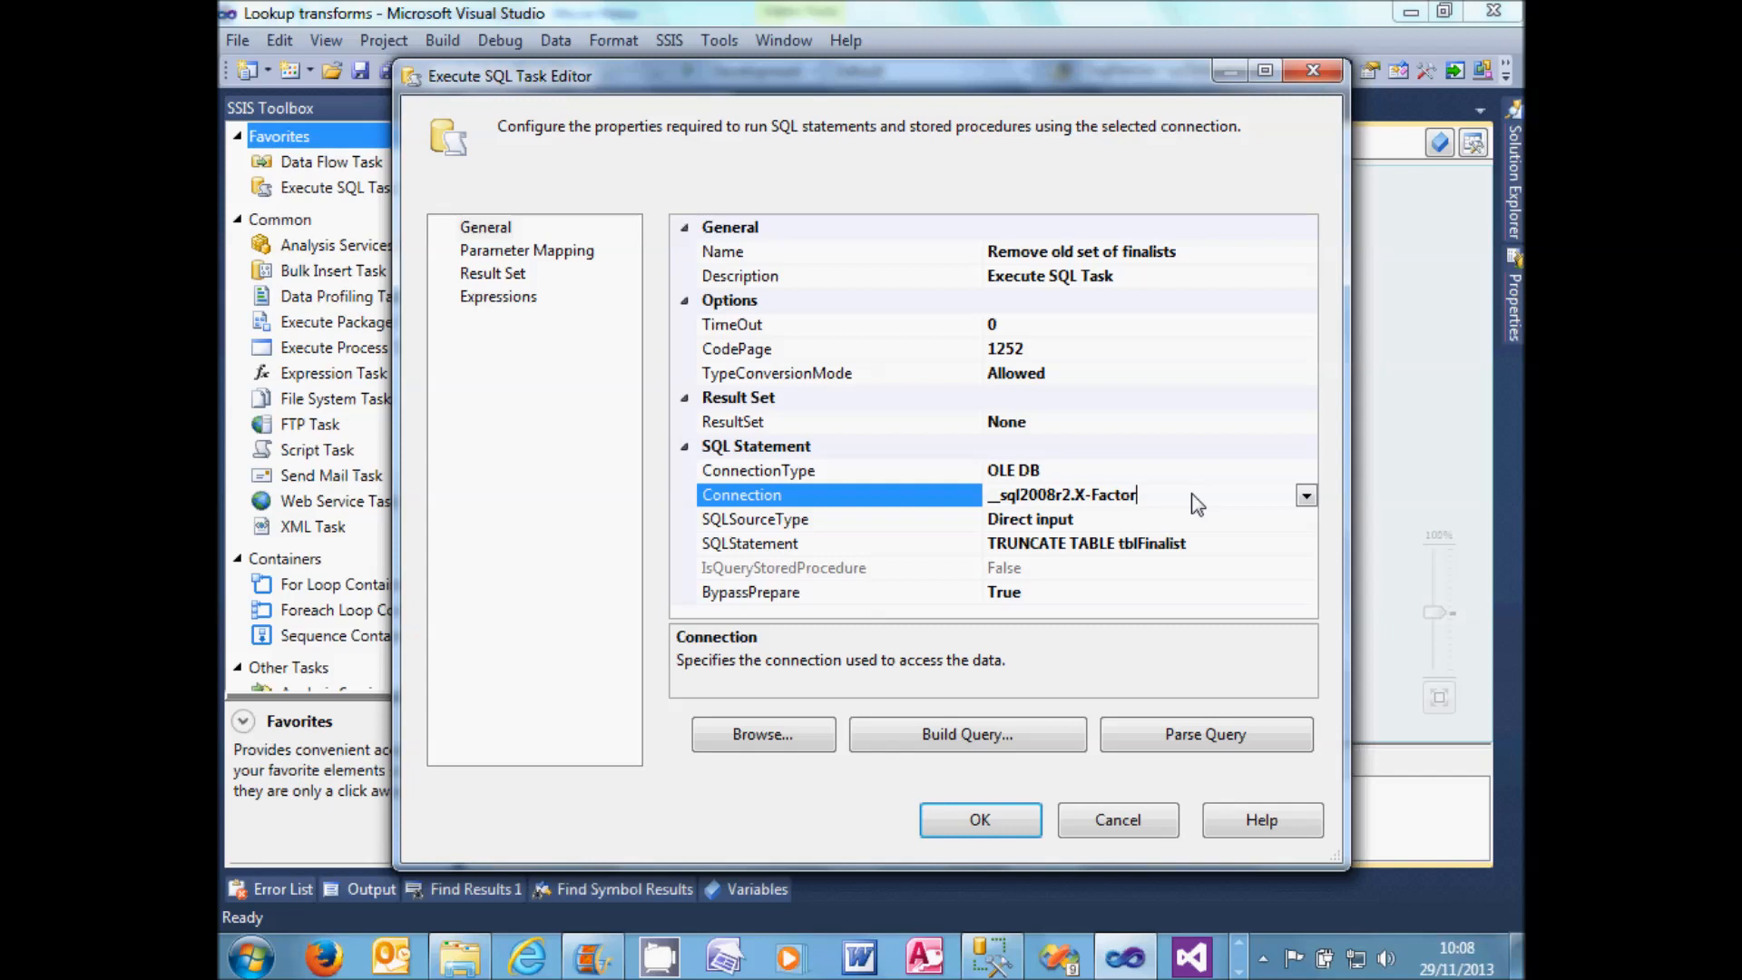
left_click(1207, 541)
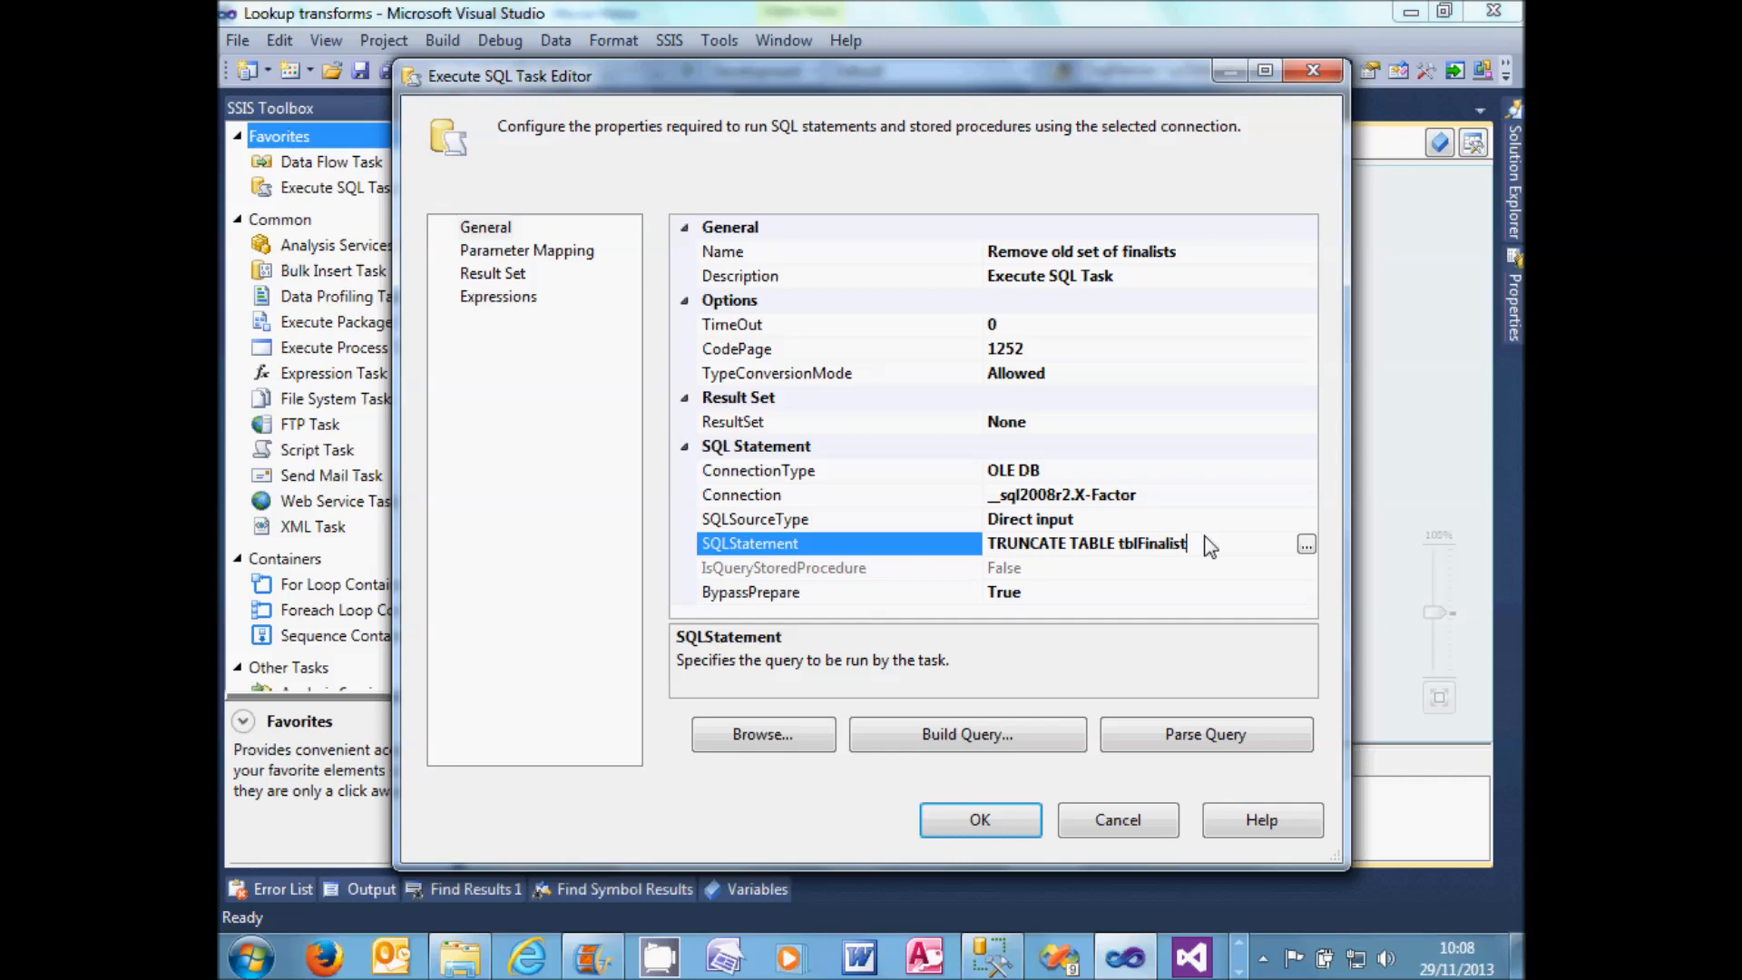
left_click(1145, 817)
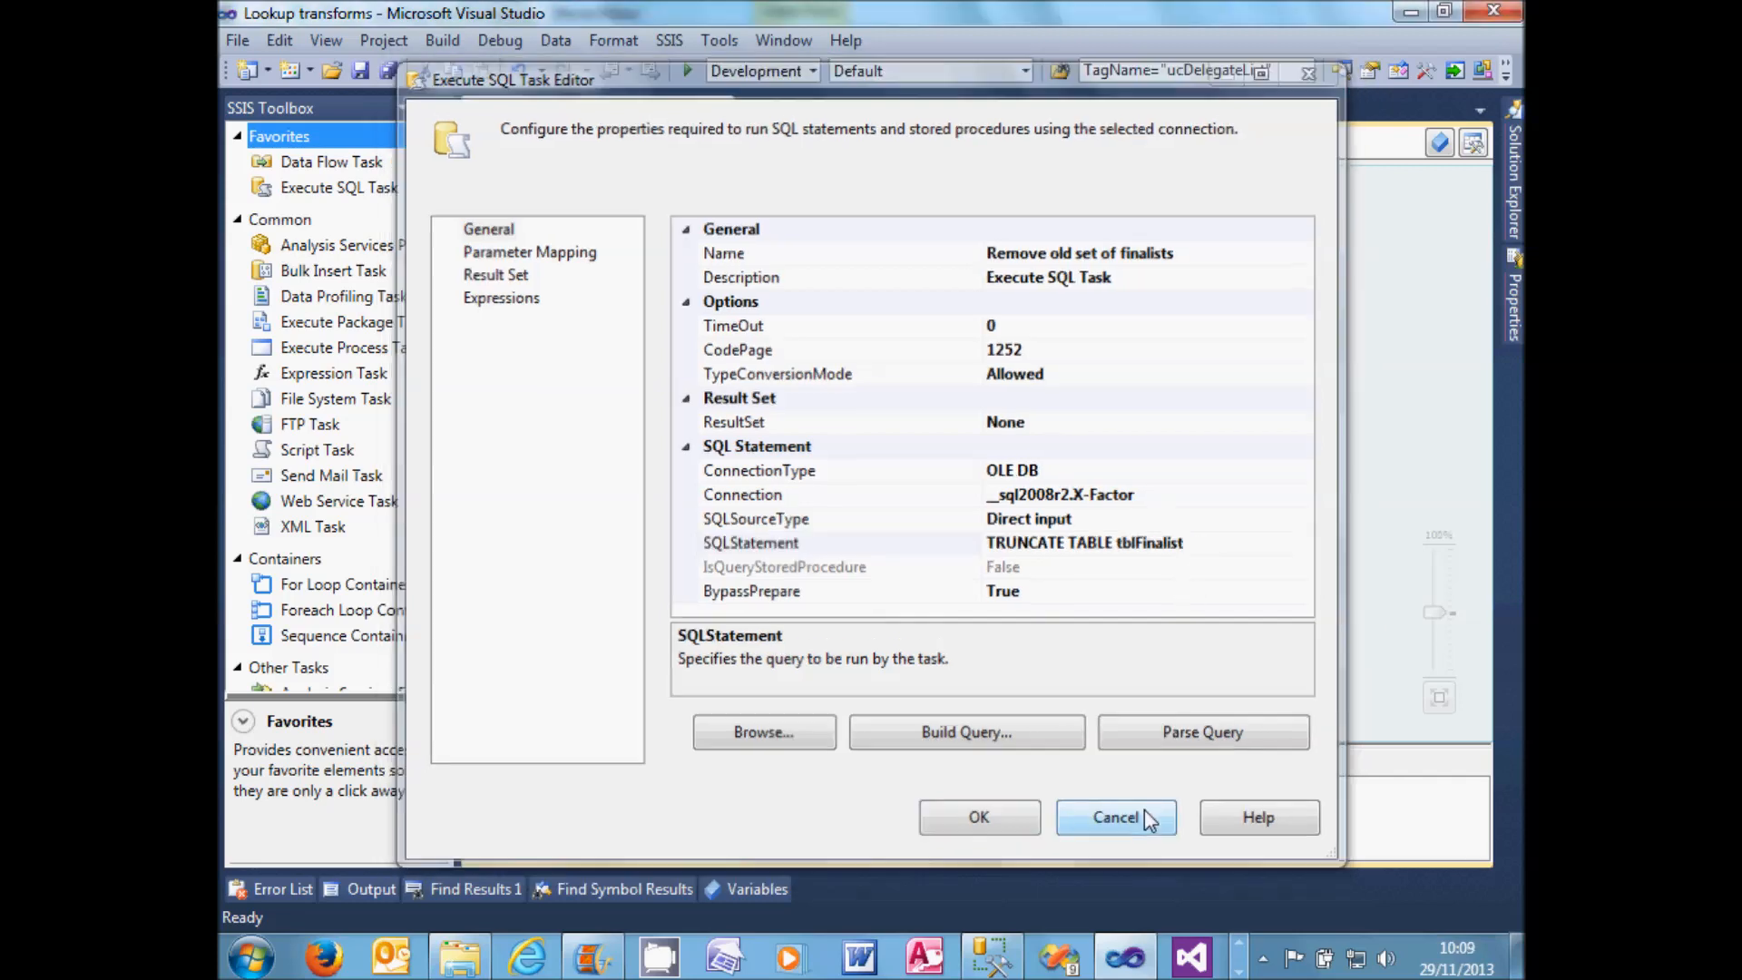
- Open the data flow of "Import new set, looking up mentor's details" and add a Lookup transform below the "Worksheet of finalists" source
left_click(733, 398)
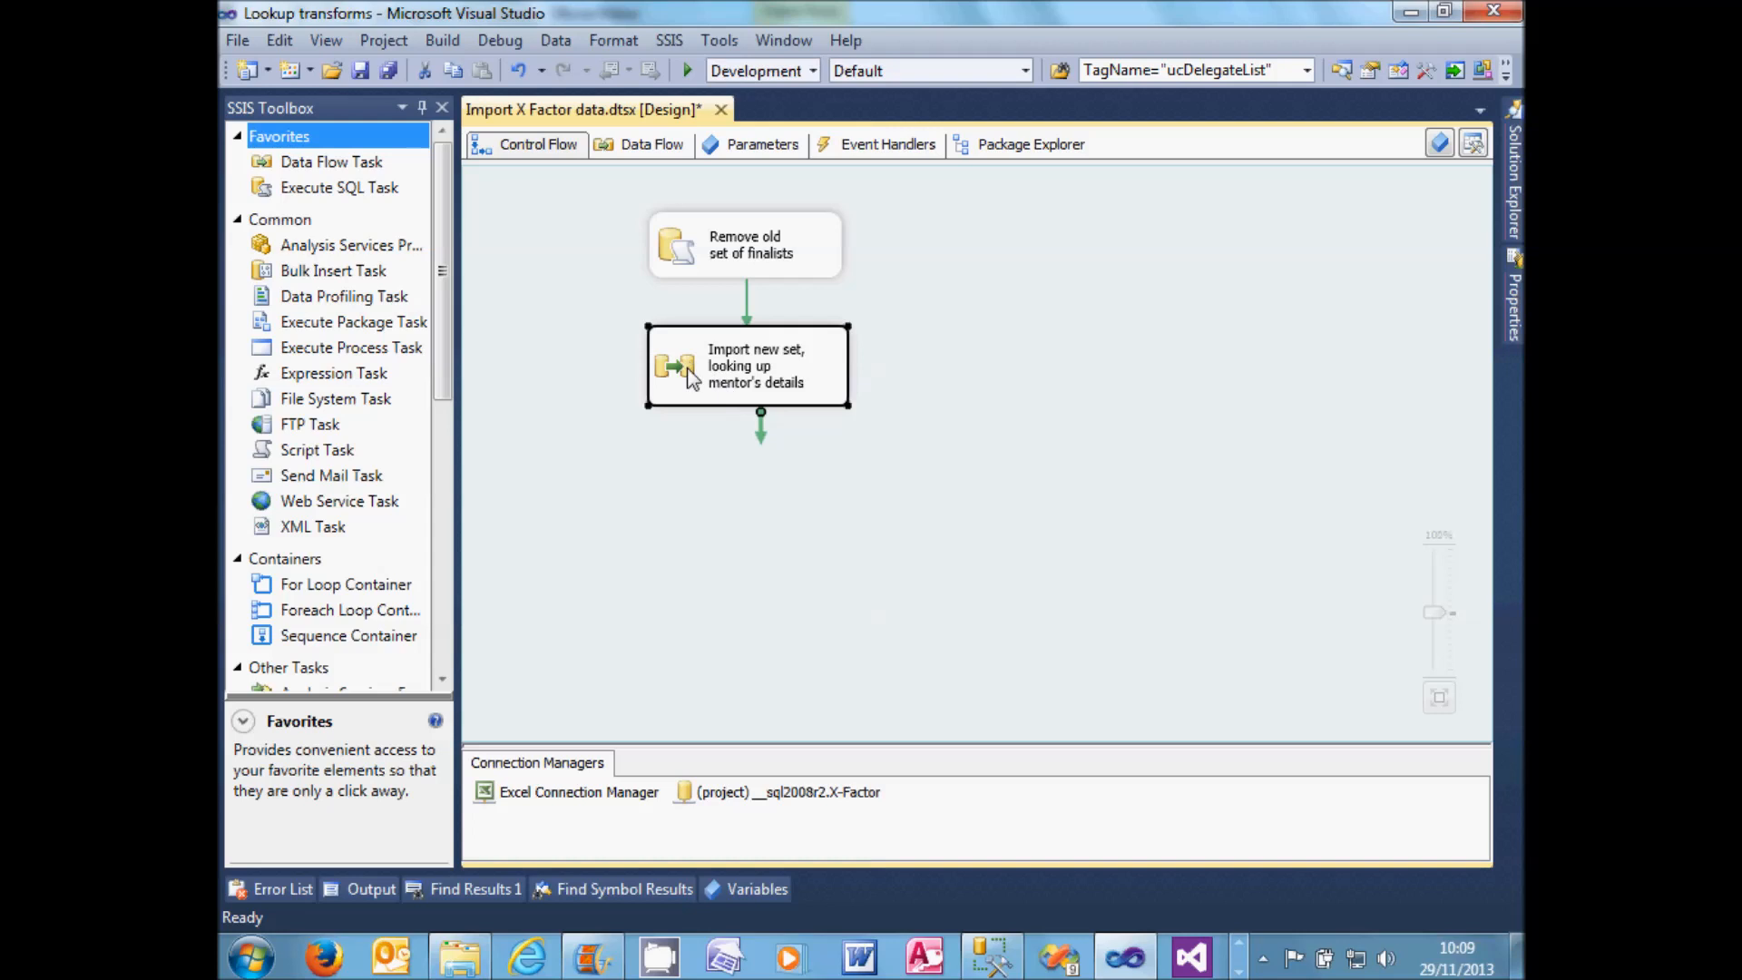
double_click(689, 373)
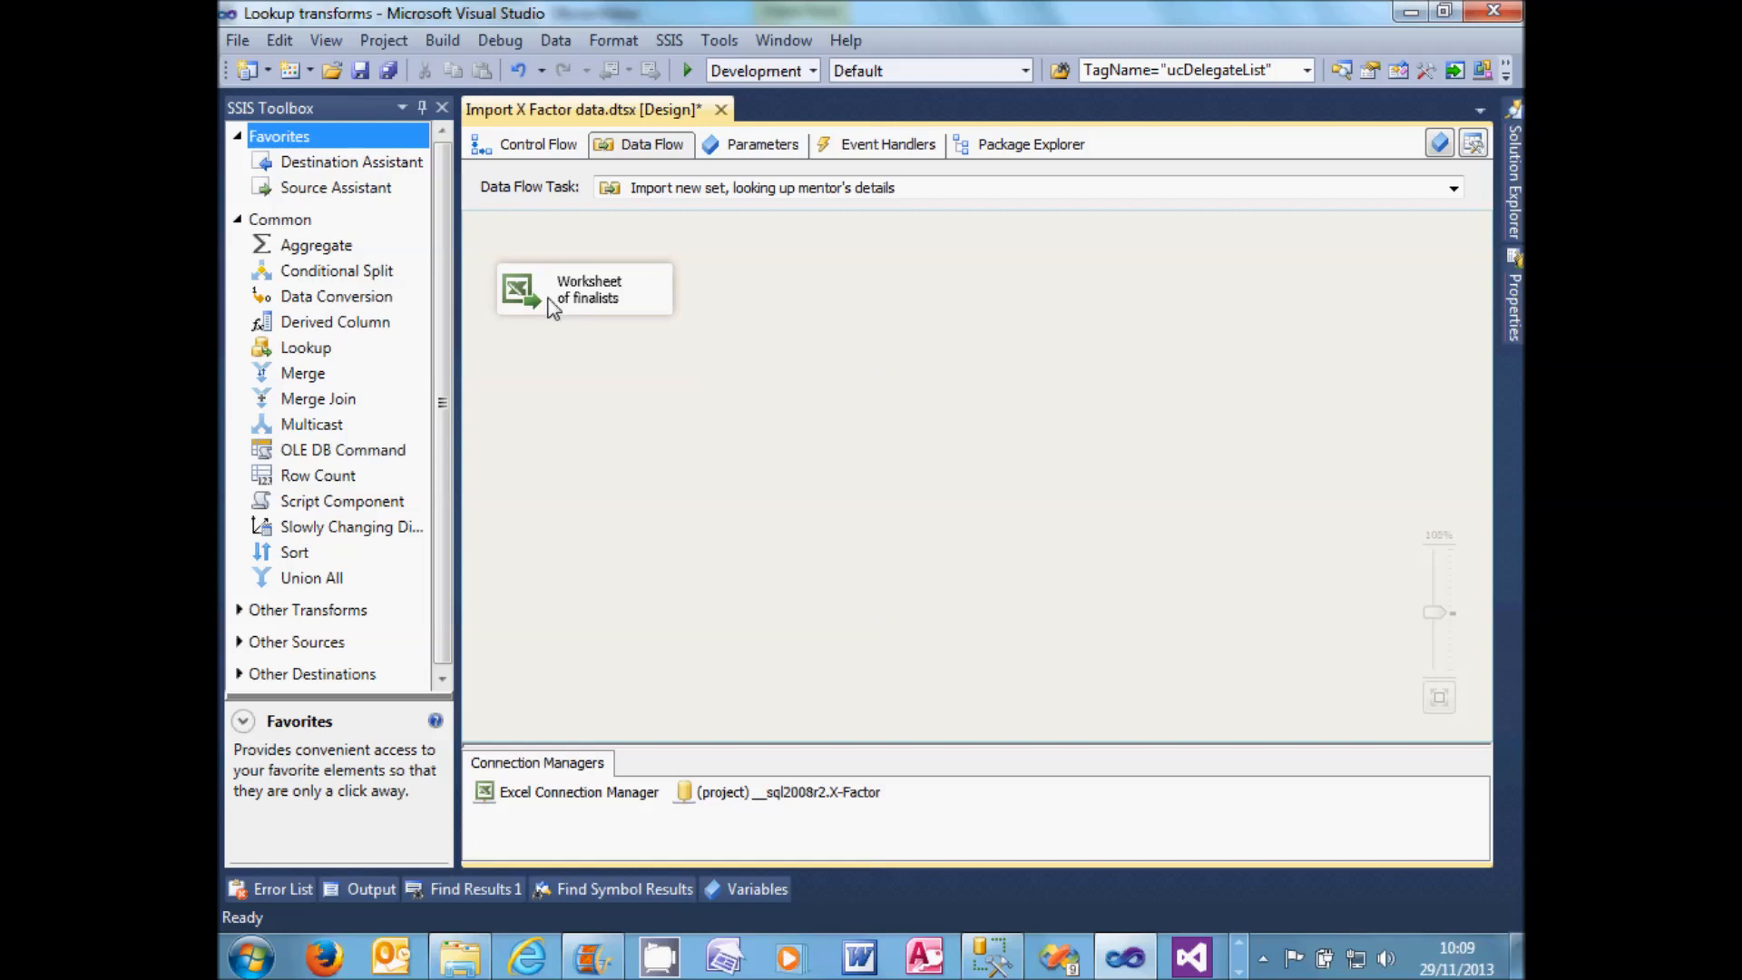
left_click(315, 356)
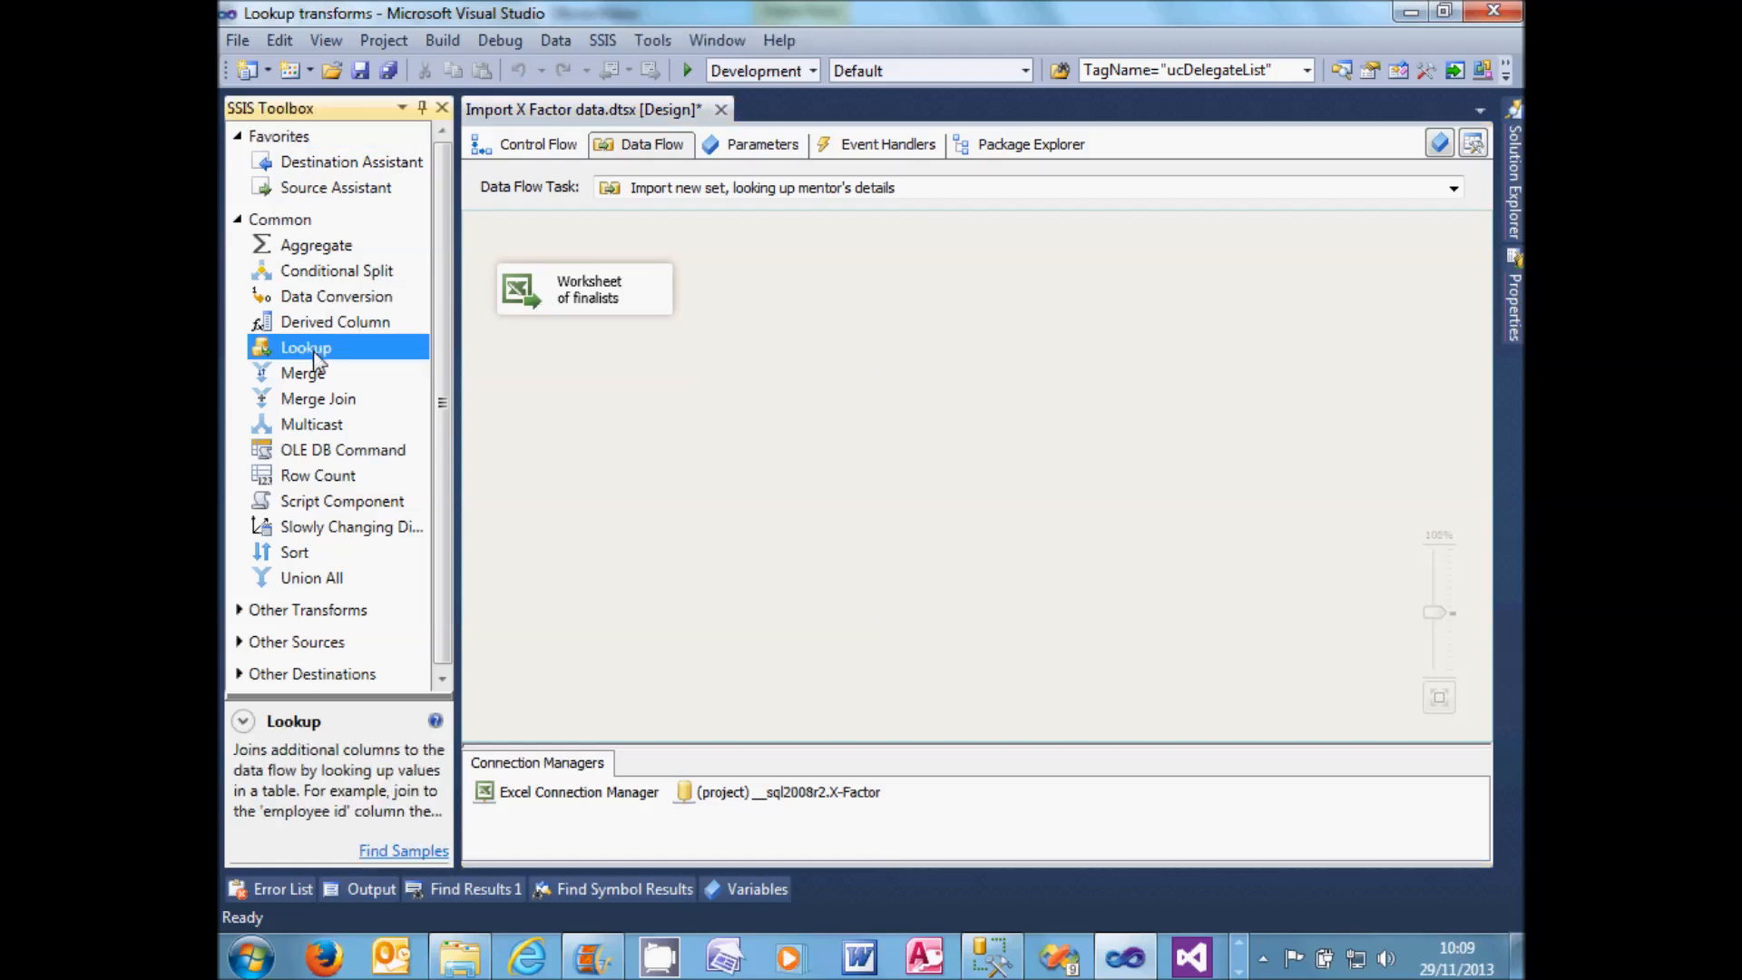
left_click_drag(315, 357, 513, 367)
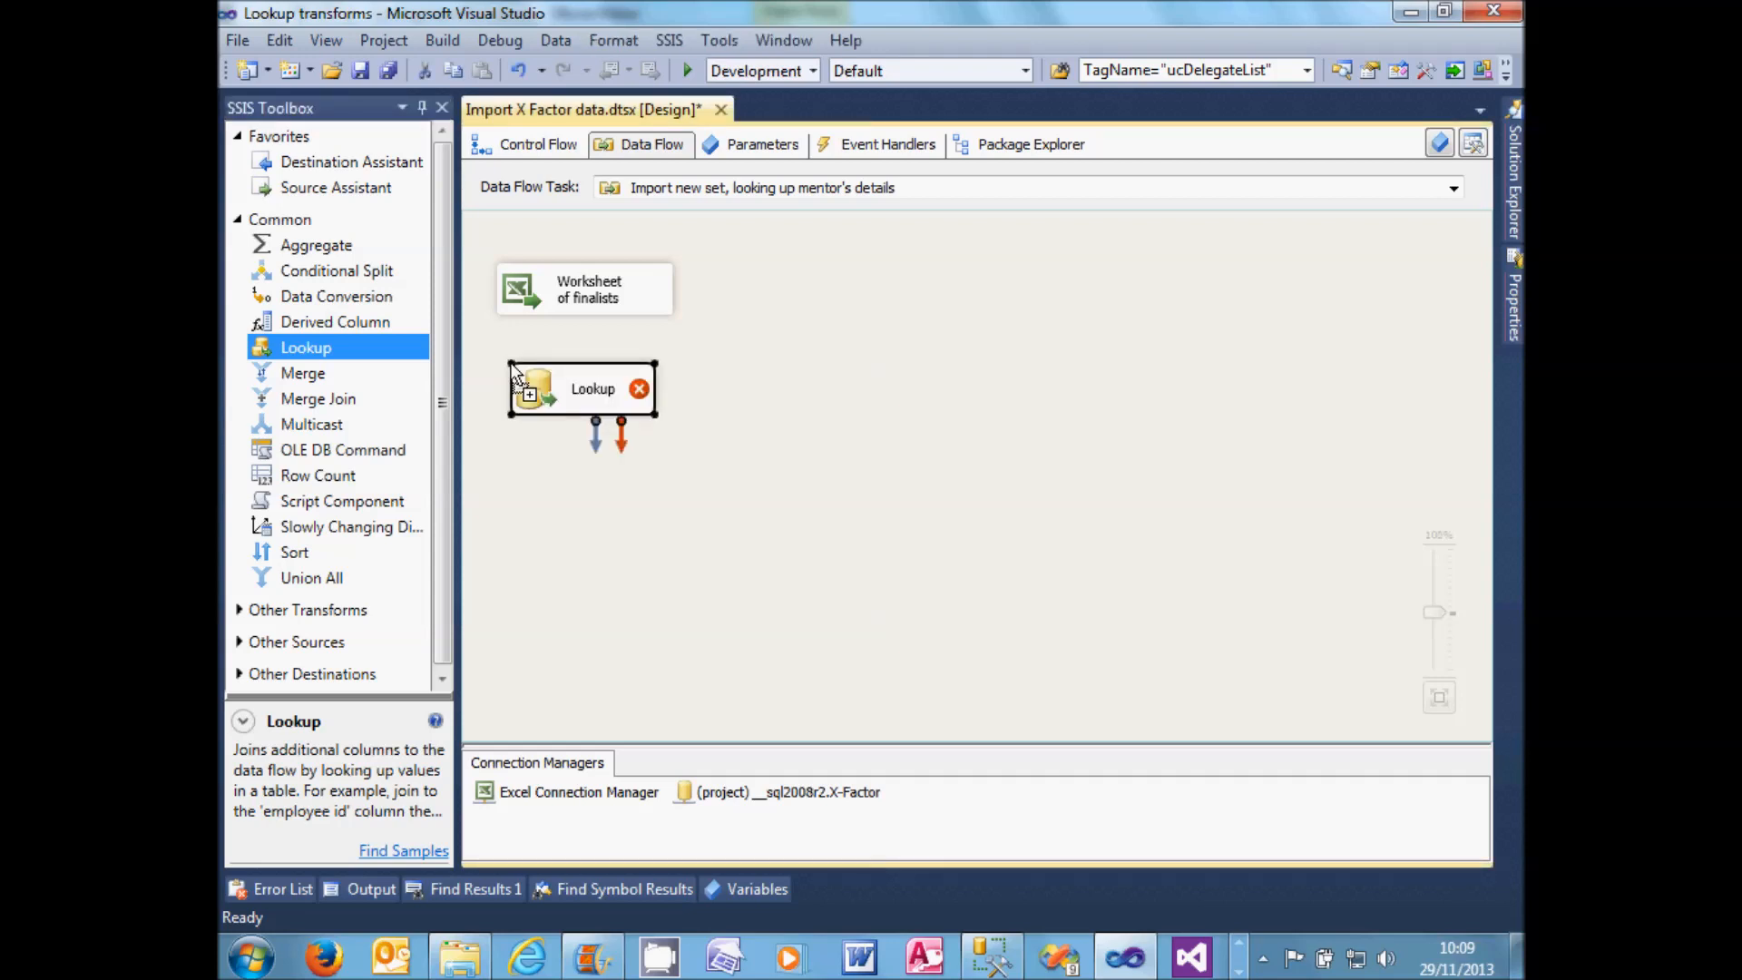
- Rename the Lookup transform "Look up the name of the mentor for this finalist in the SQL Server table of mentors" and resize it to wrap the text
left_click(602, 393)
right_click(599, 394)
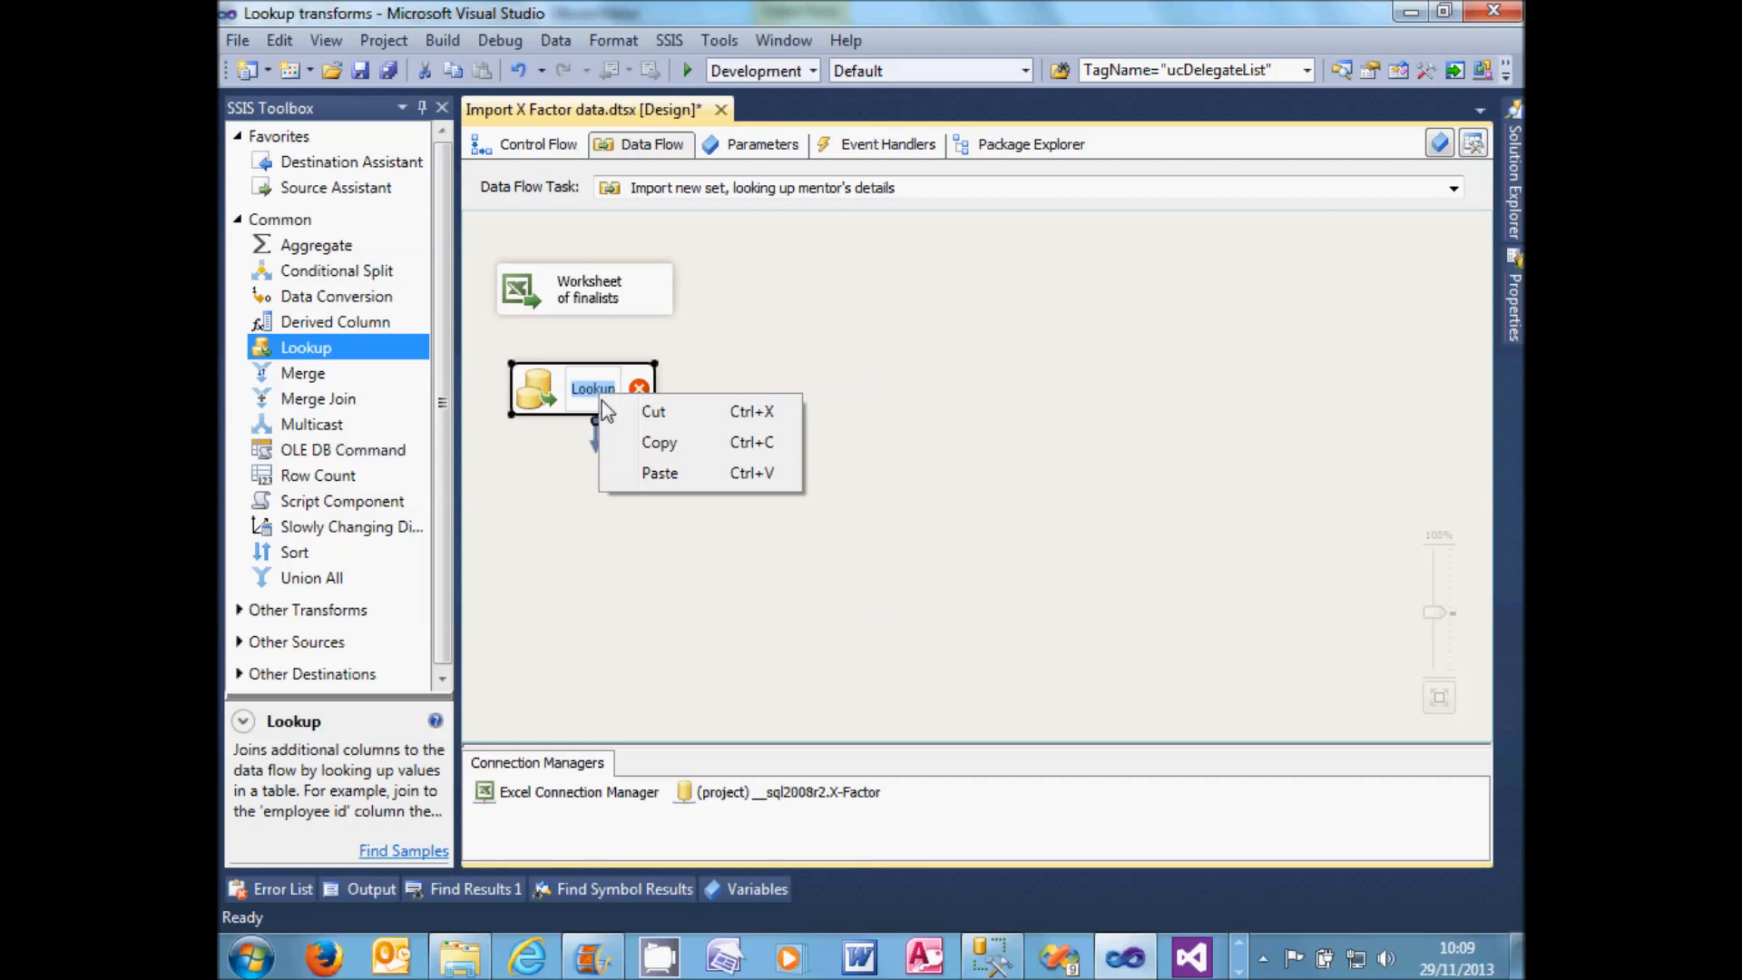
left_click(646, 472)
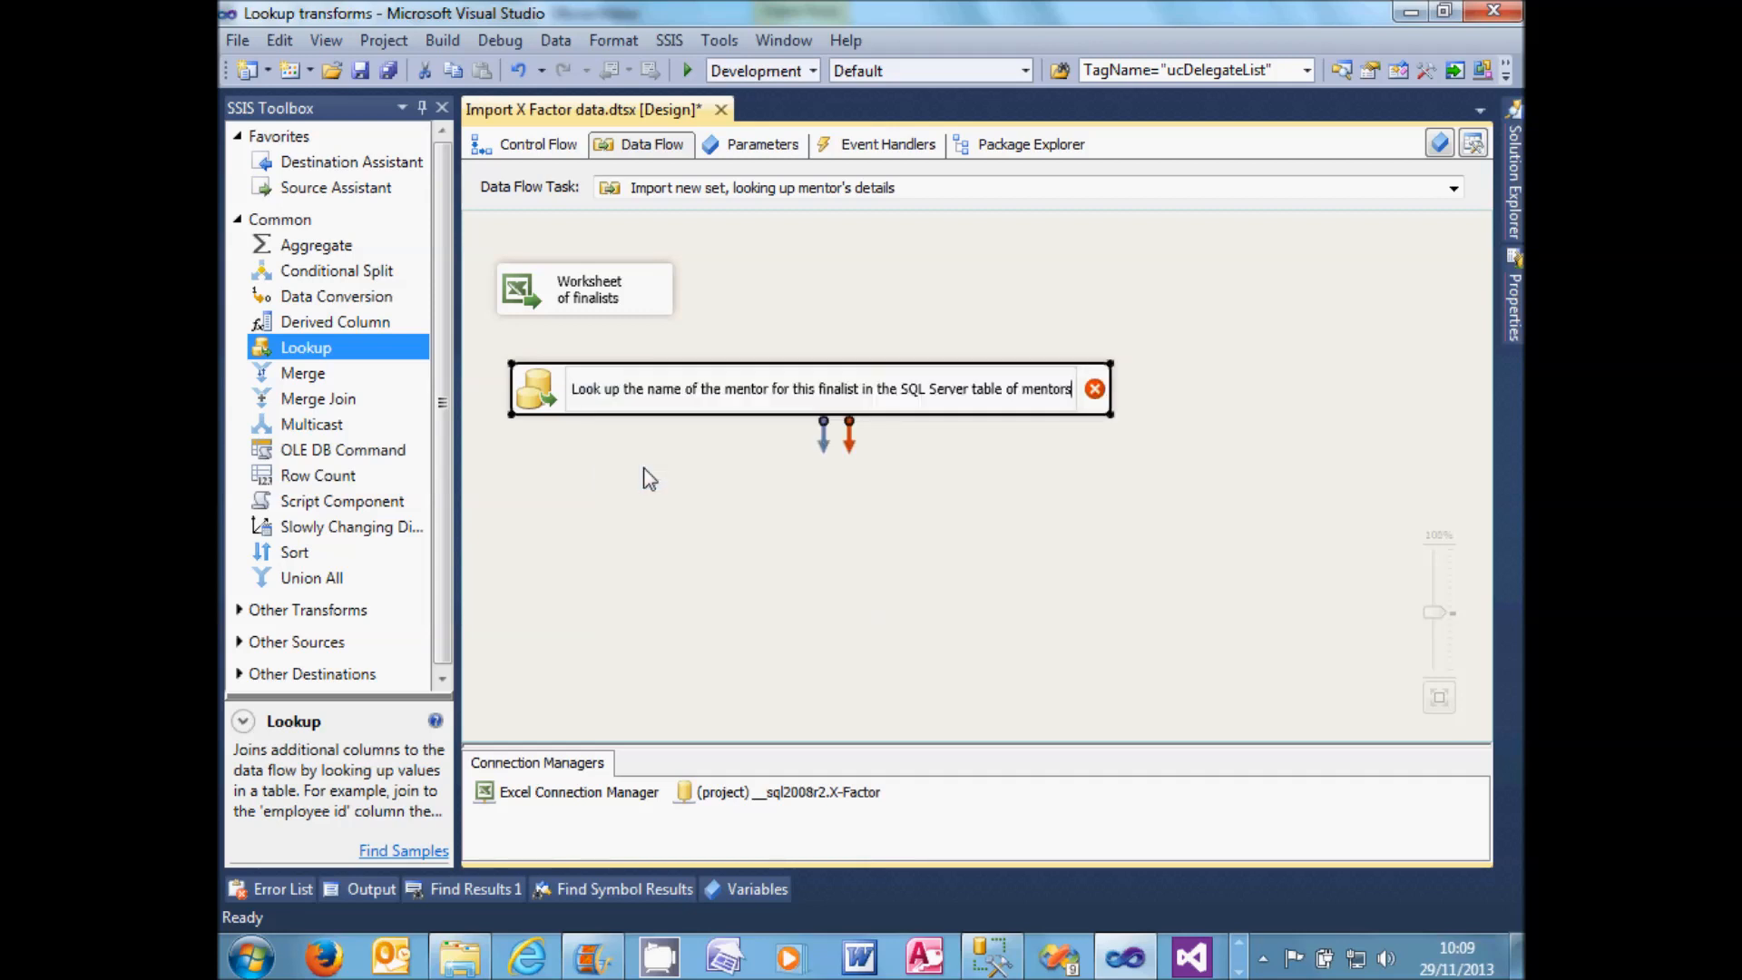
left_click(649, 479)
left_click(657, 407)
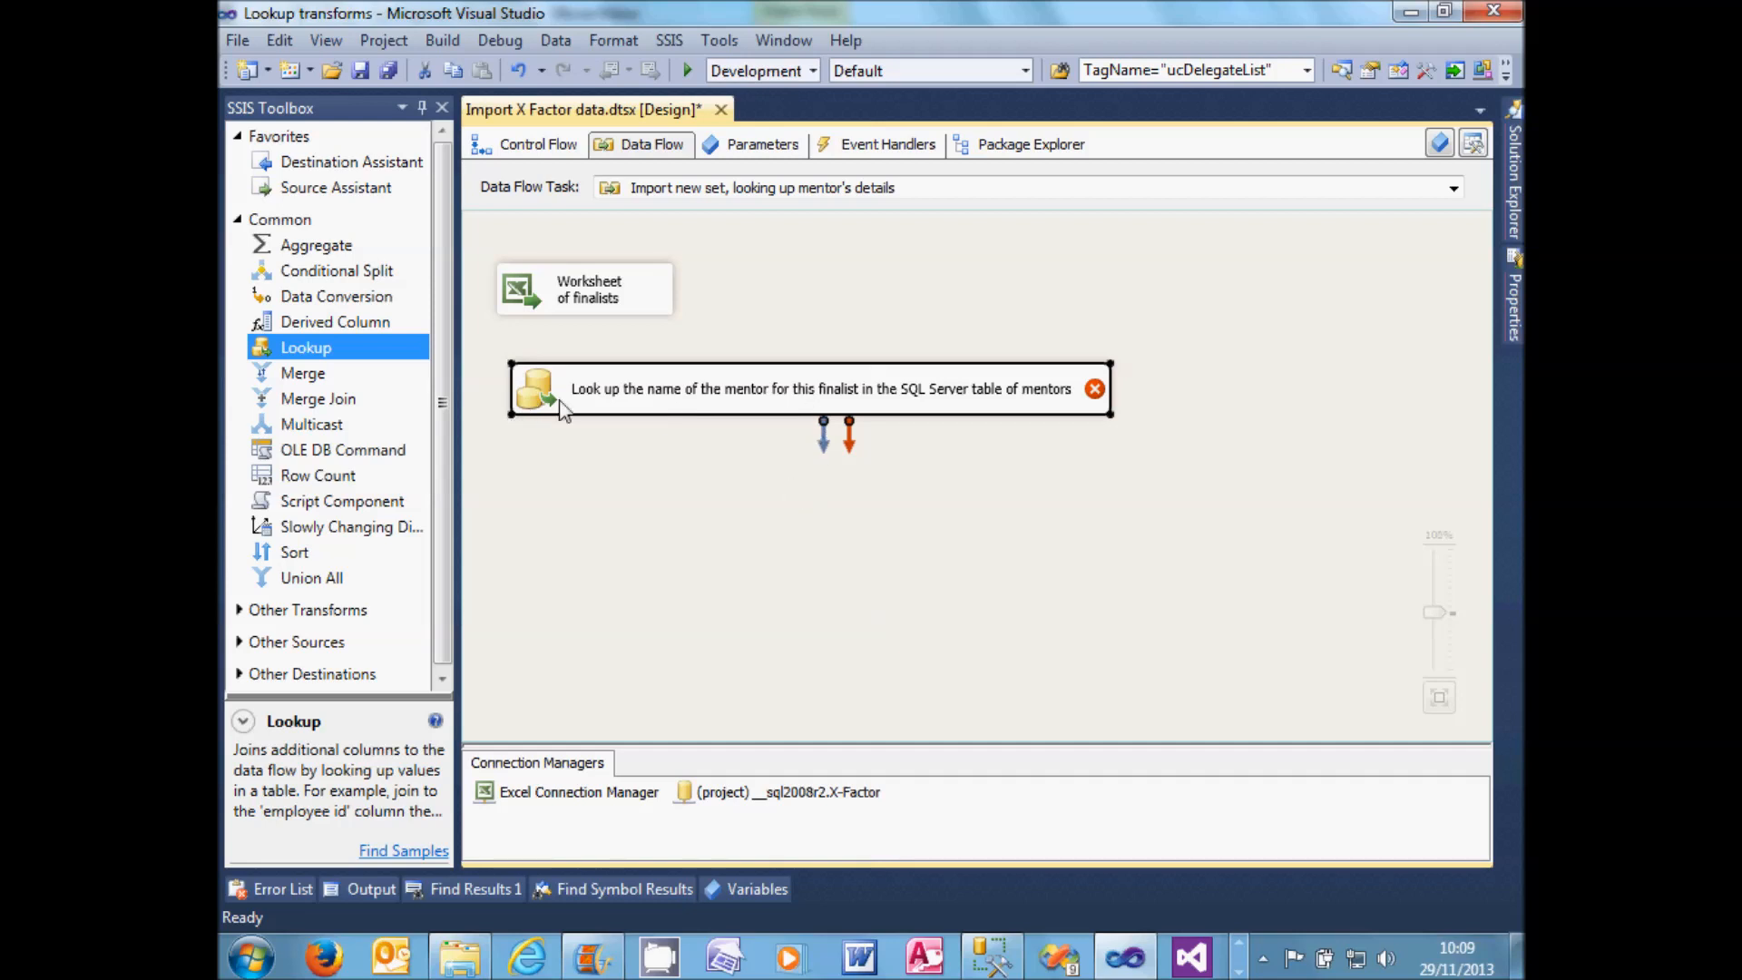
left_click_drag(510, 411, 601, 458)
left_click_drag(705, 420, 622, 427)
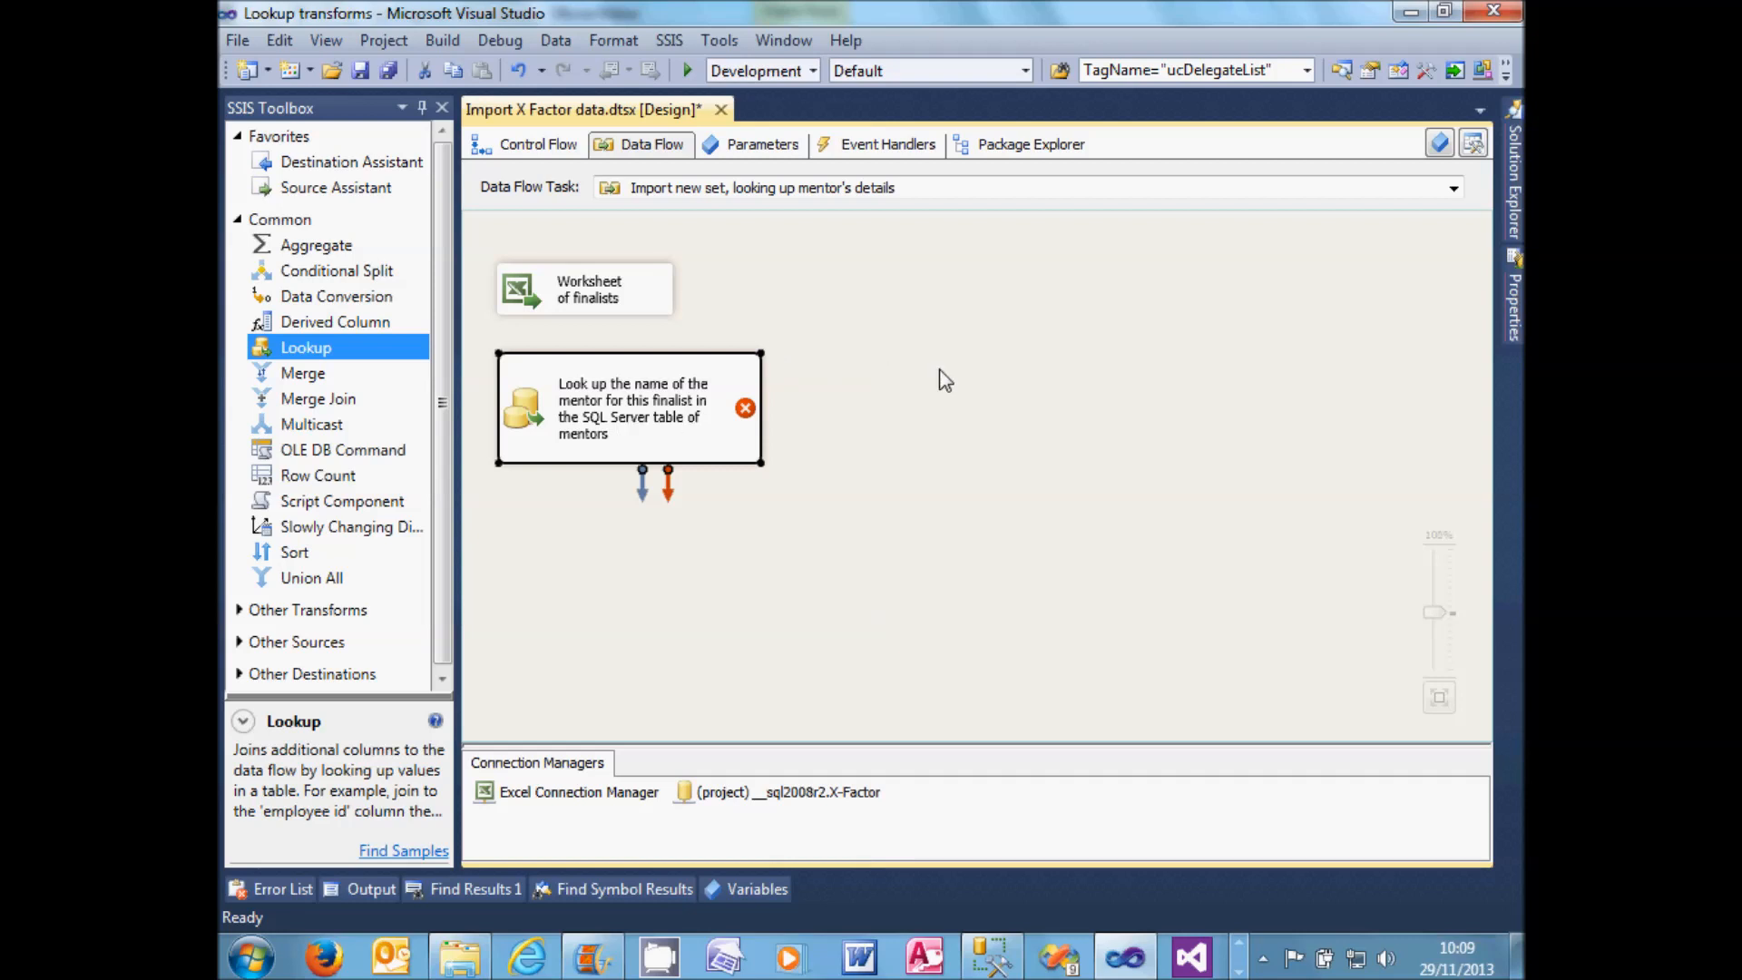
- Connect the "Worksheet of finalists" source to the mentor lookup and resize the lookup's box so its name wraps again
left_click(544, 313)
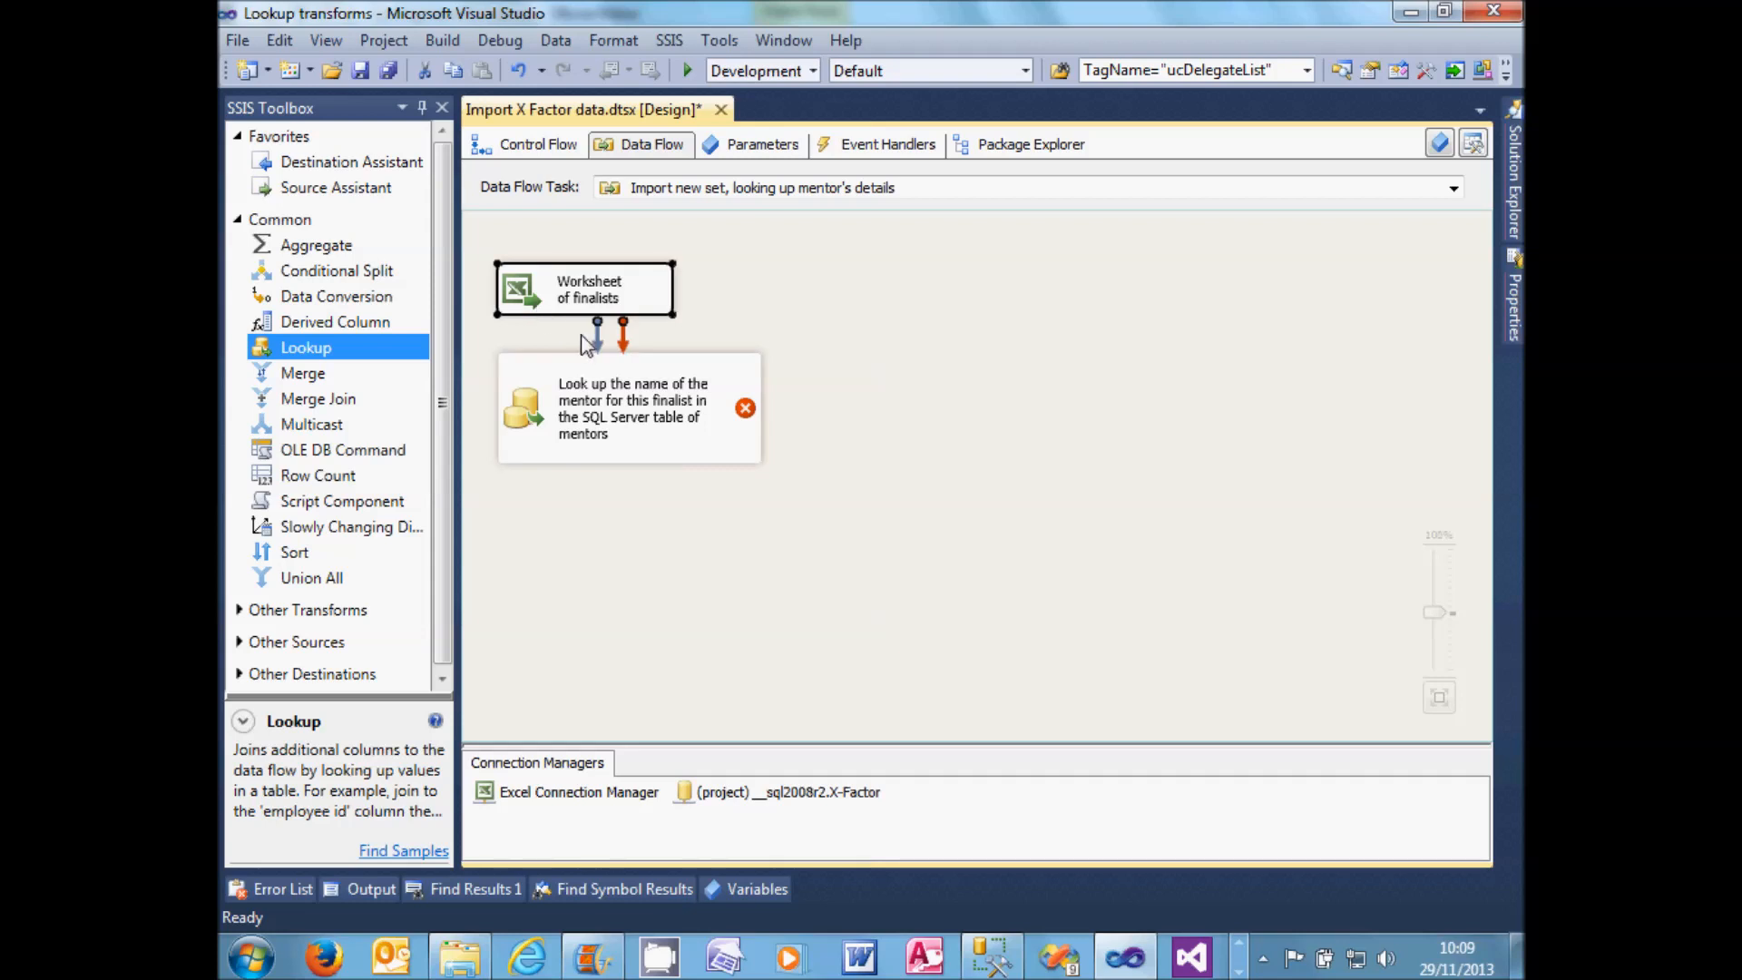
left_click_drag(597, 354, 597, 408)
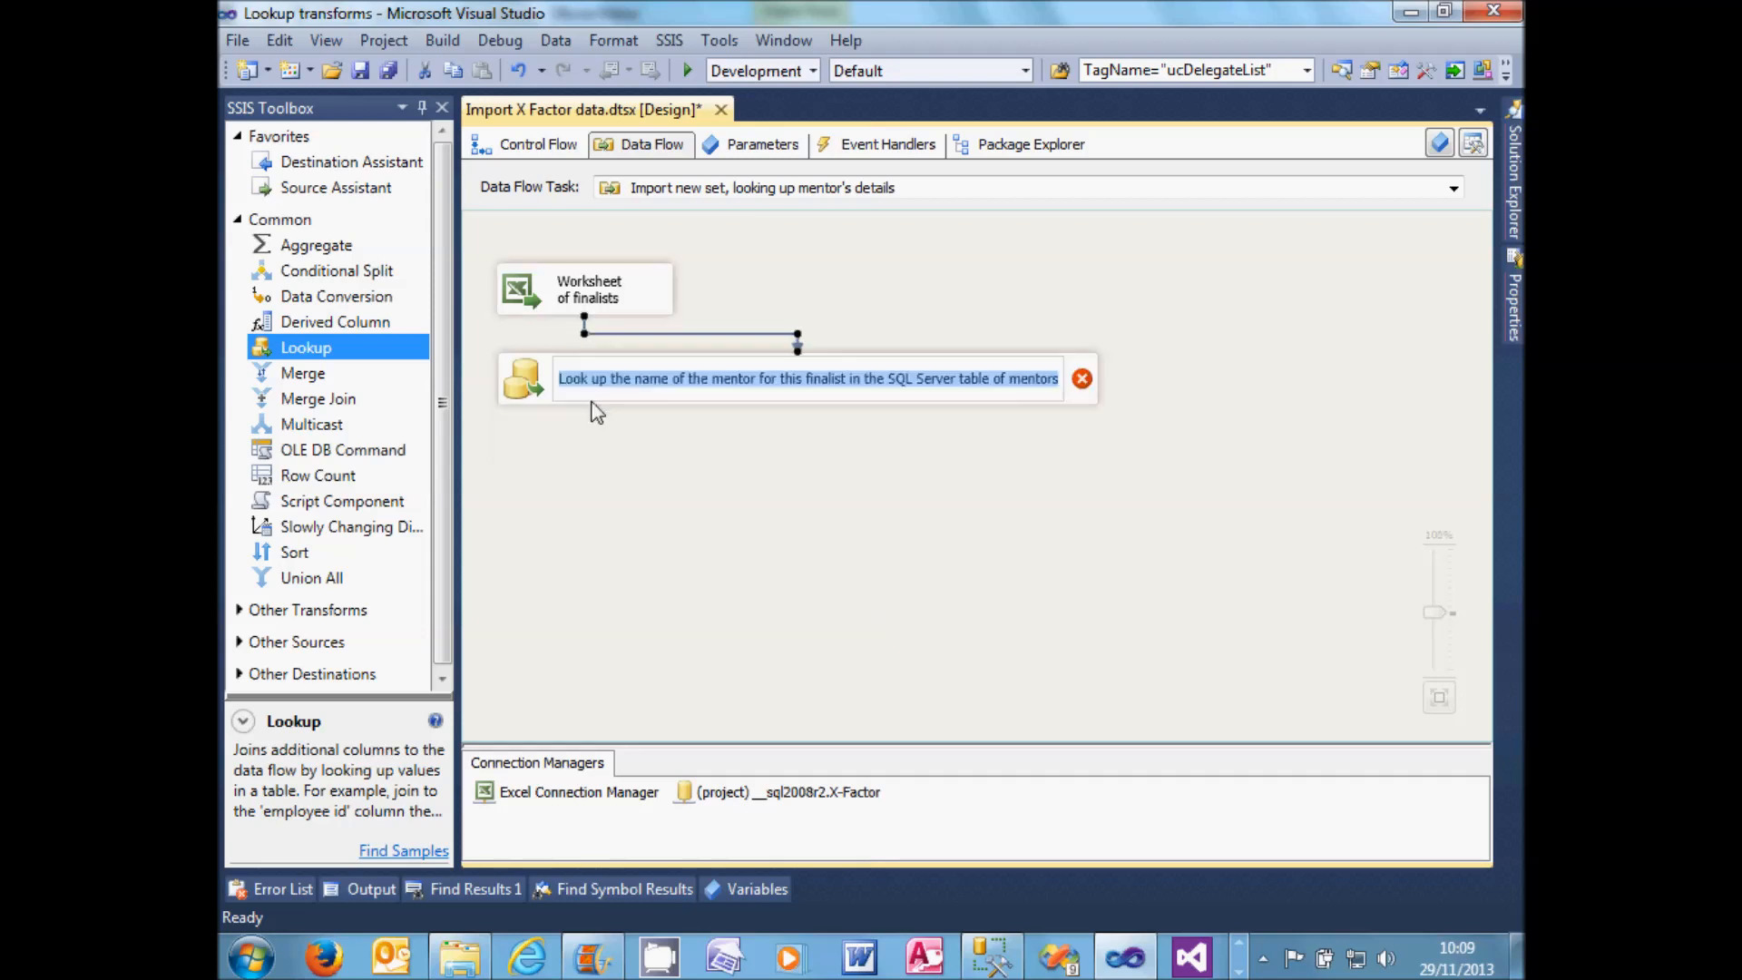
left_click(535, 395)
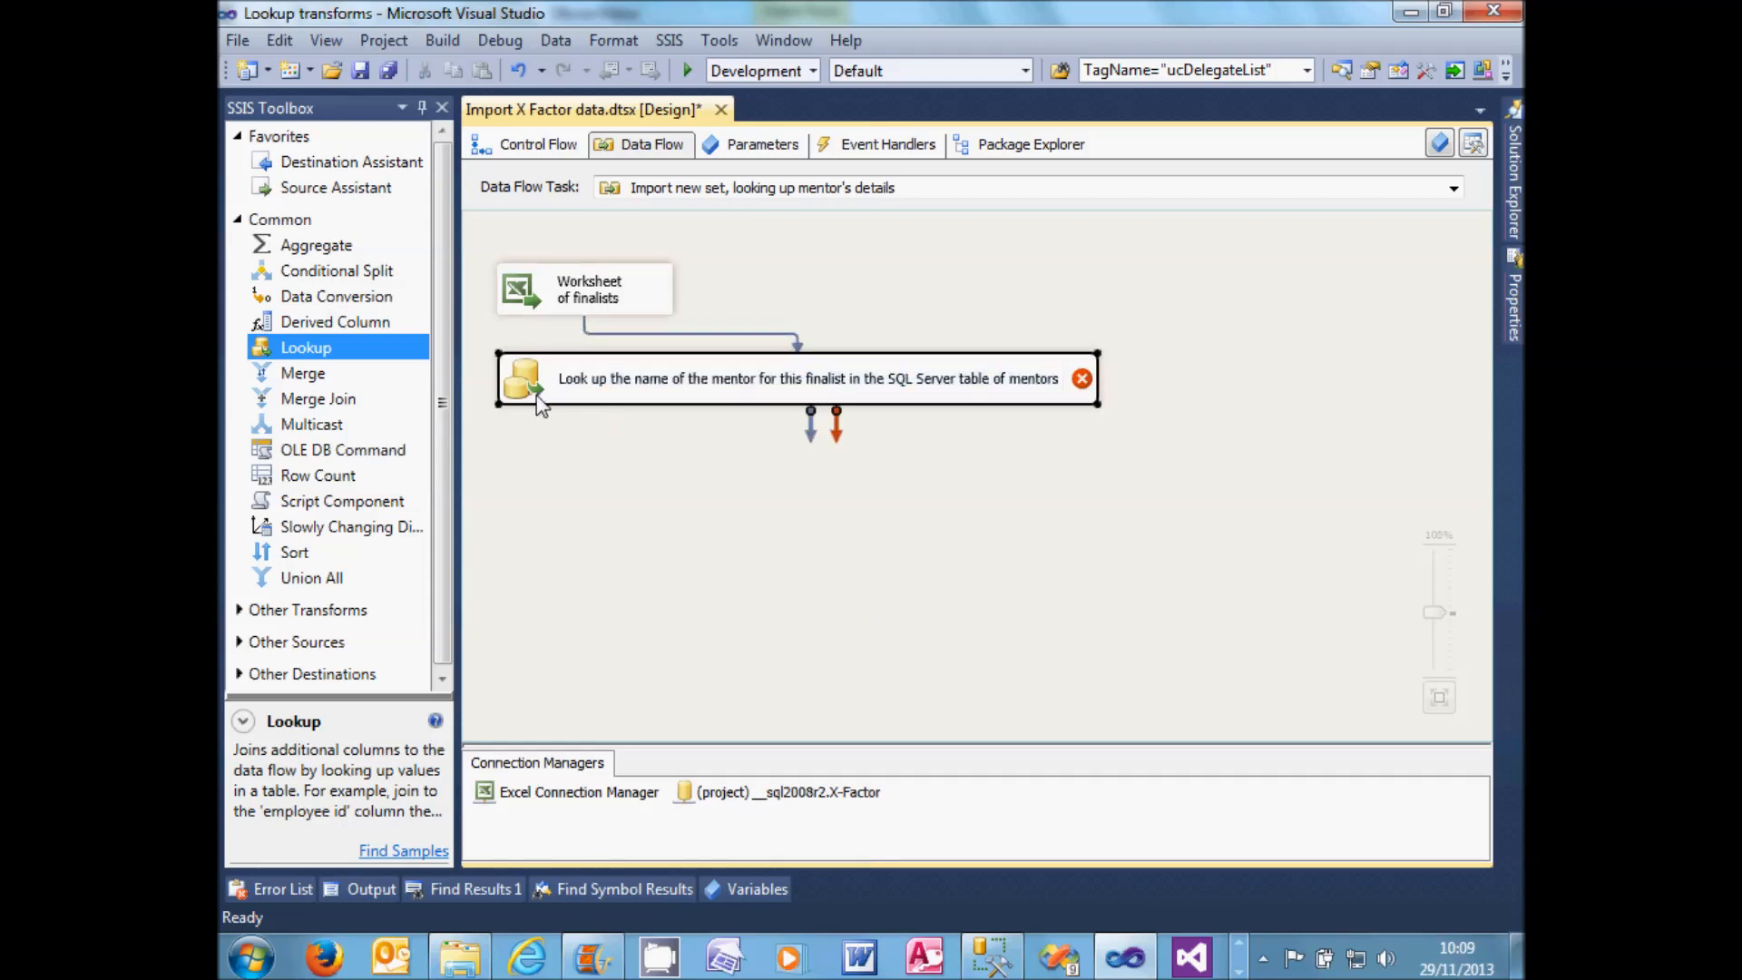
left_click_drag(500, 405, 777, 449)
left_click_drag(883, 404, 599, 423)
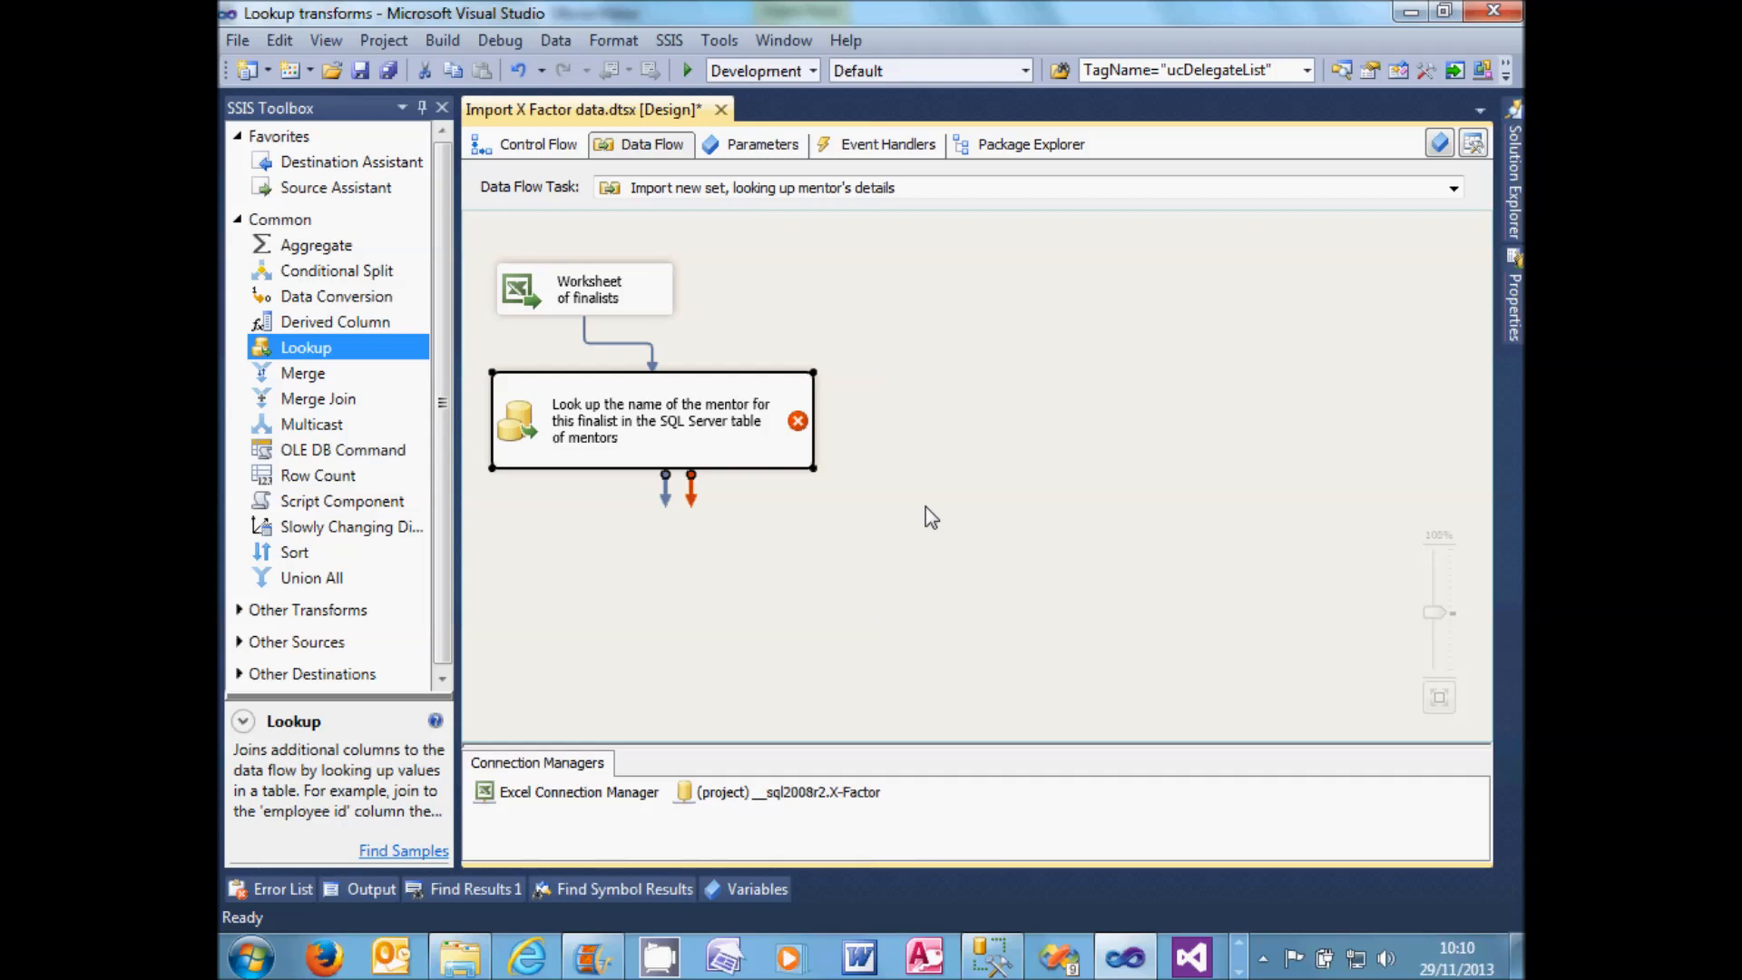
- Open the mentor lookup for editing and set its reference table to [dbo].[tblMentor] on the __sql2008r2.X-Factor connection
double_click(532, 437)
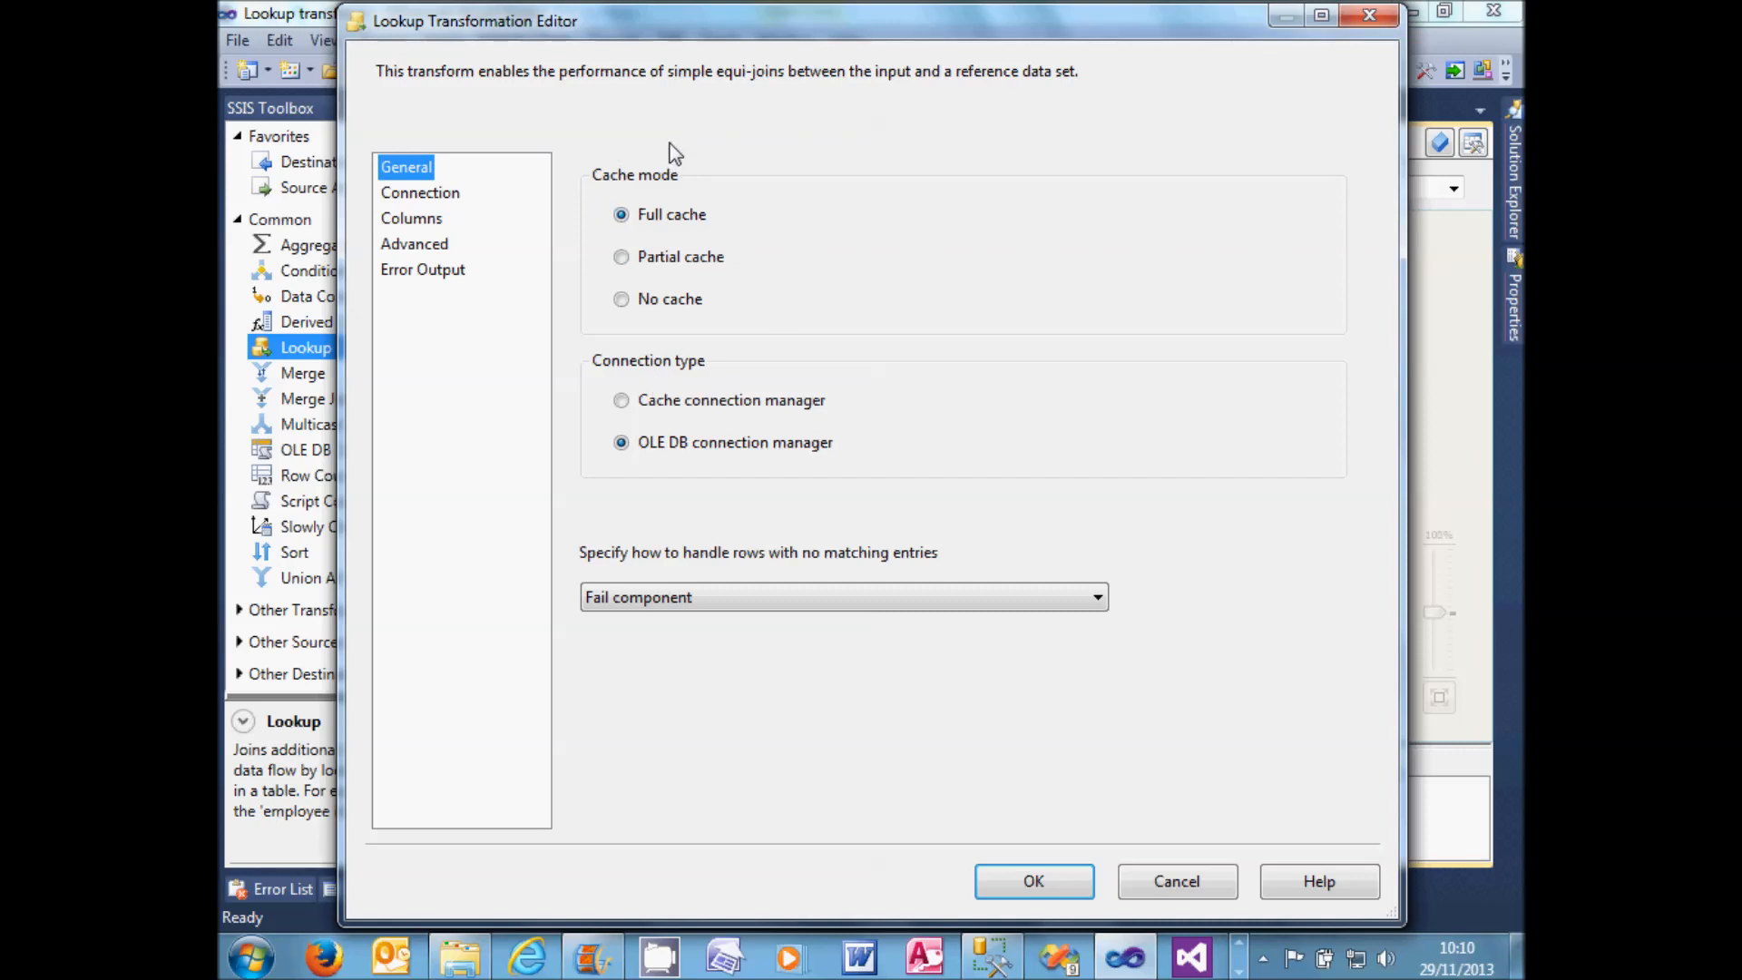
left_click(445, 196)
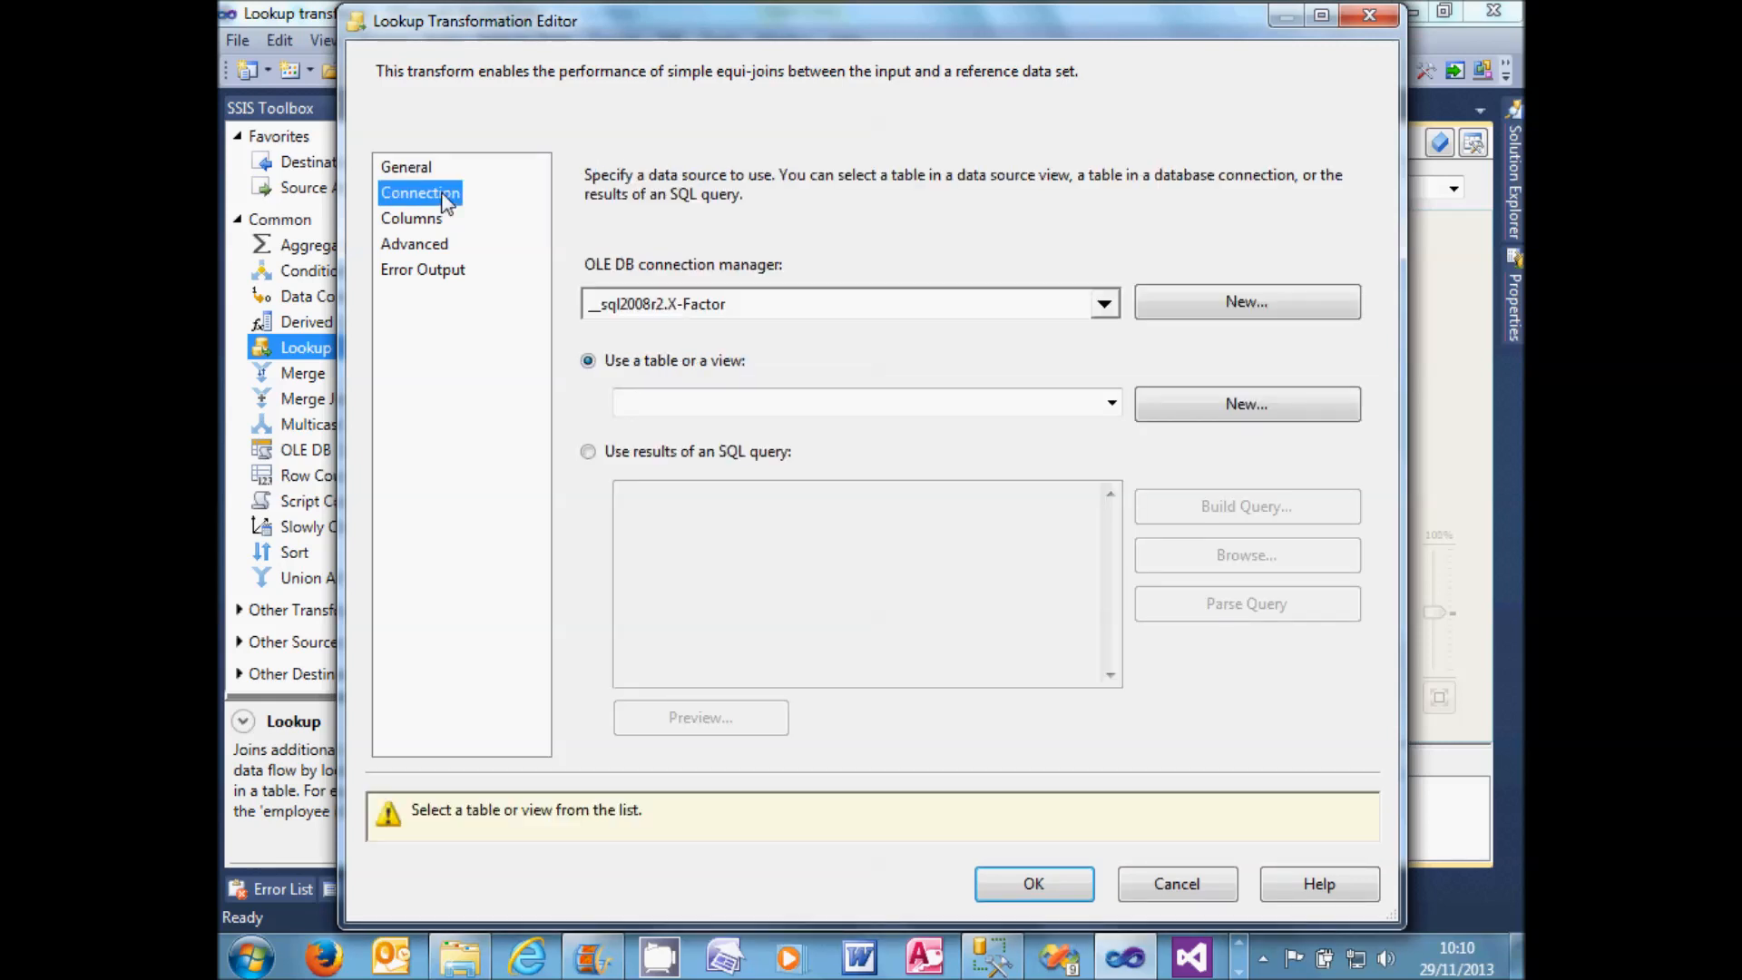
left_click(1111, 402)
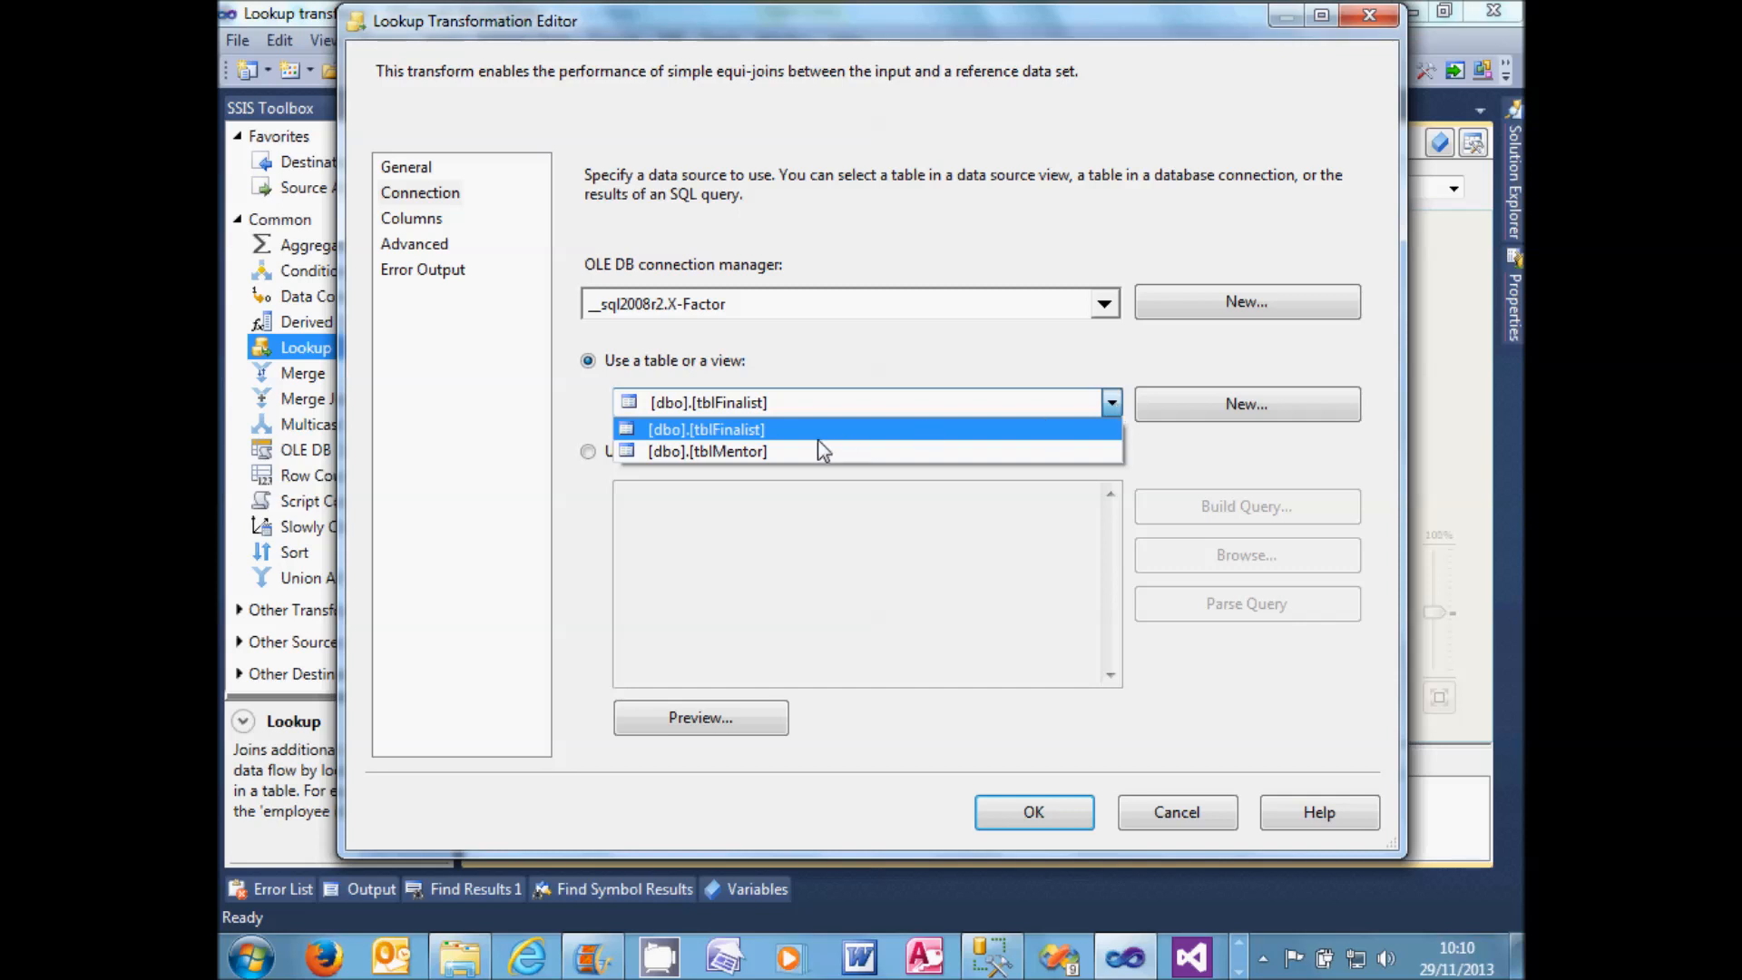
left_click(792, 450)
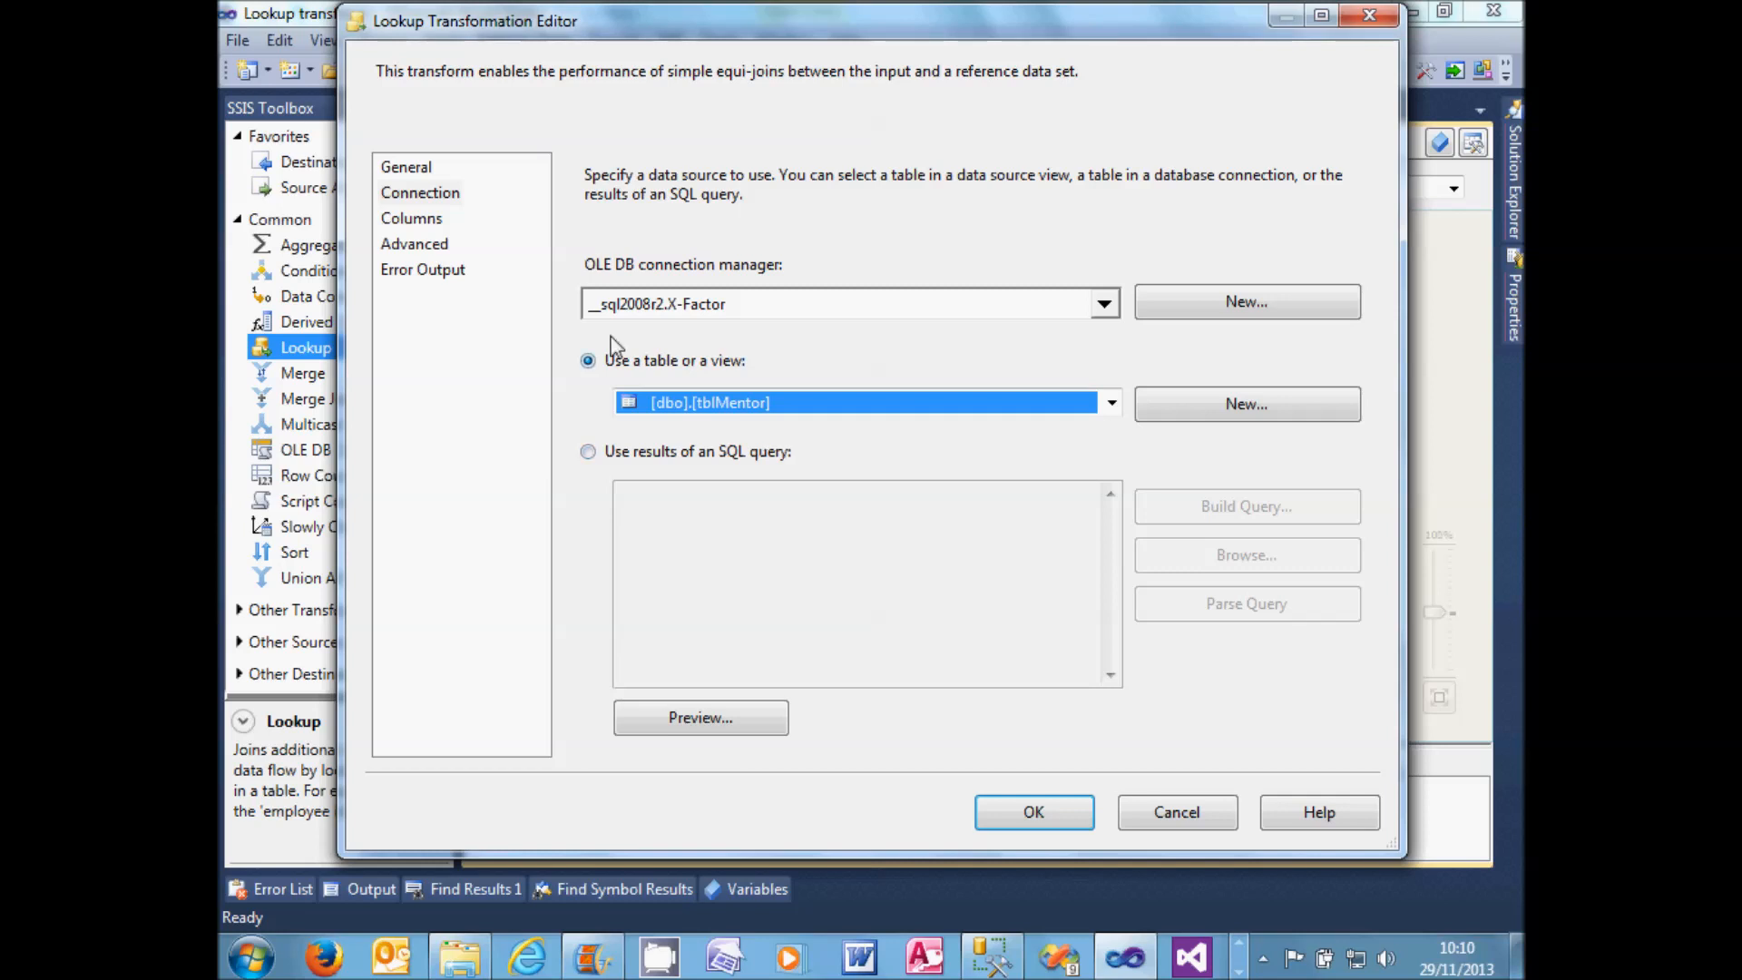
- Map the input column Mentor to the lookup column MentorName
left_click(412, 220)
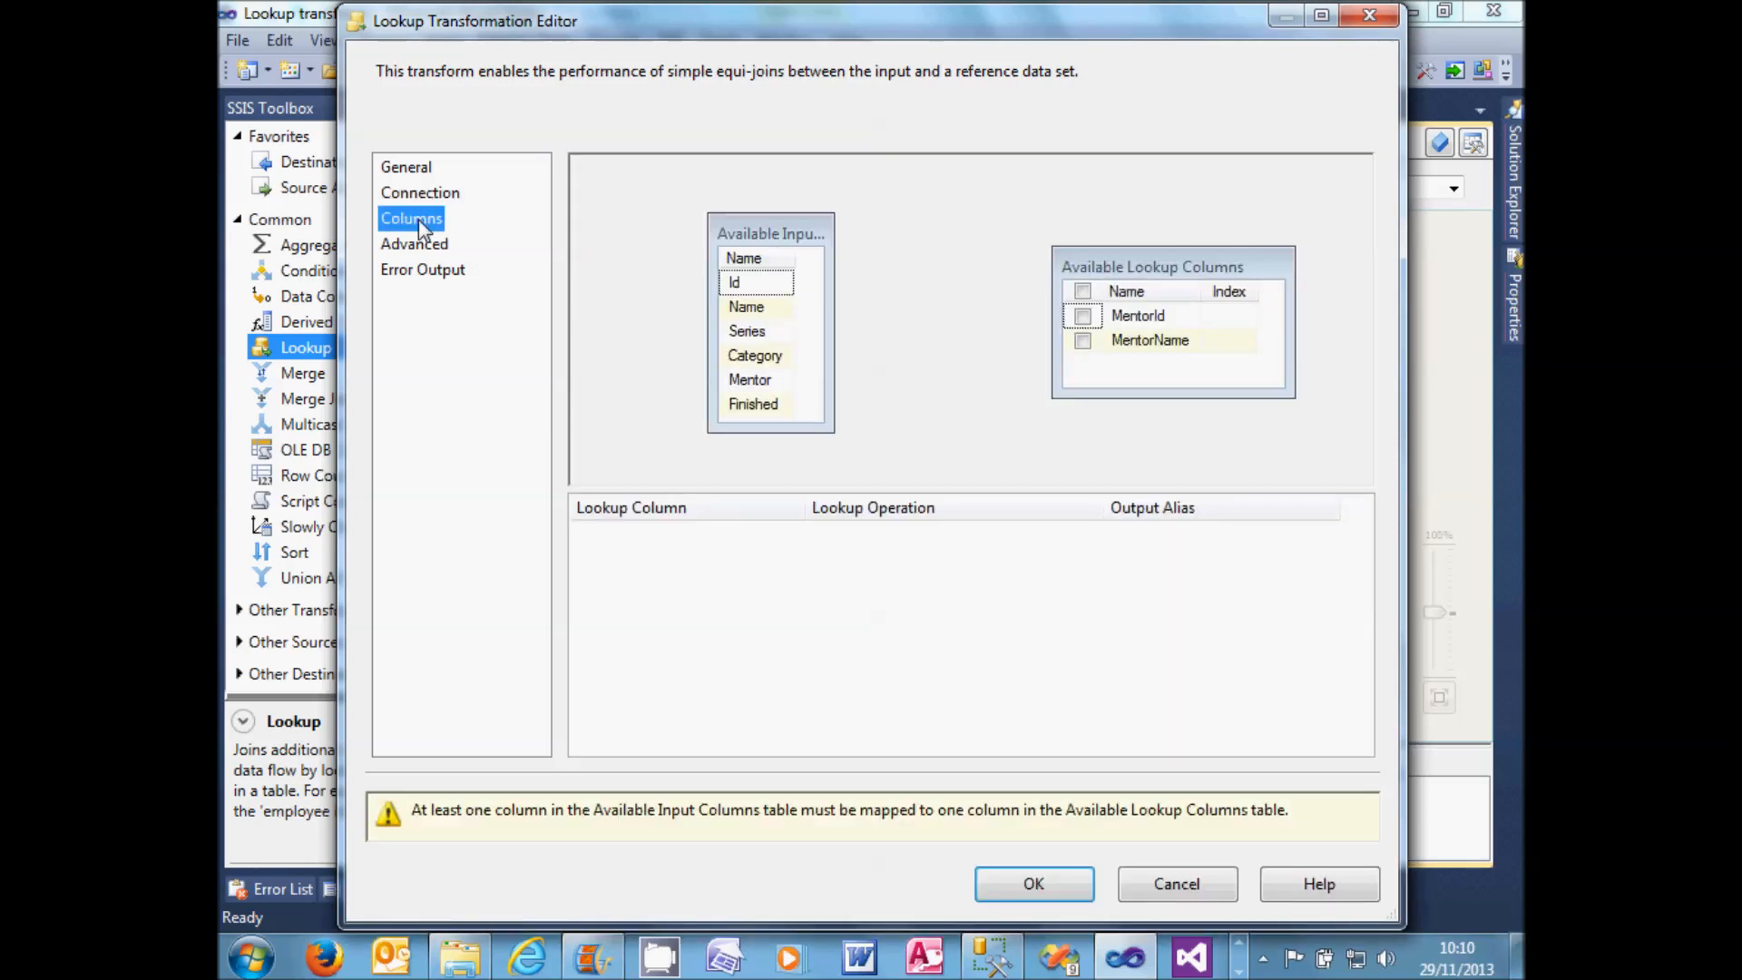
left_click(762, 381)
left_click_drag(834, 342, 910, 342)
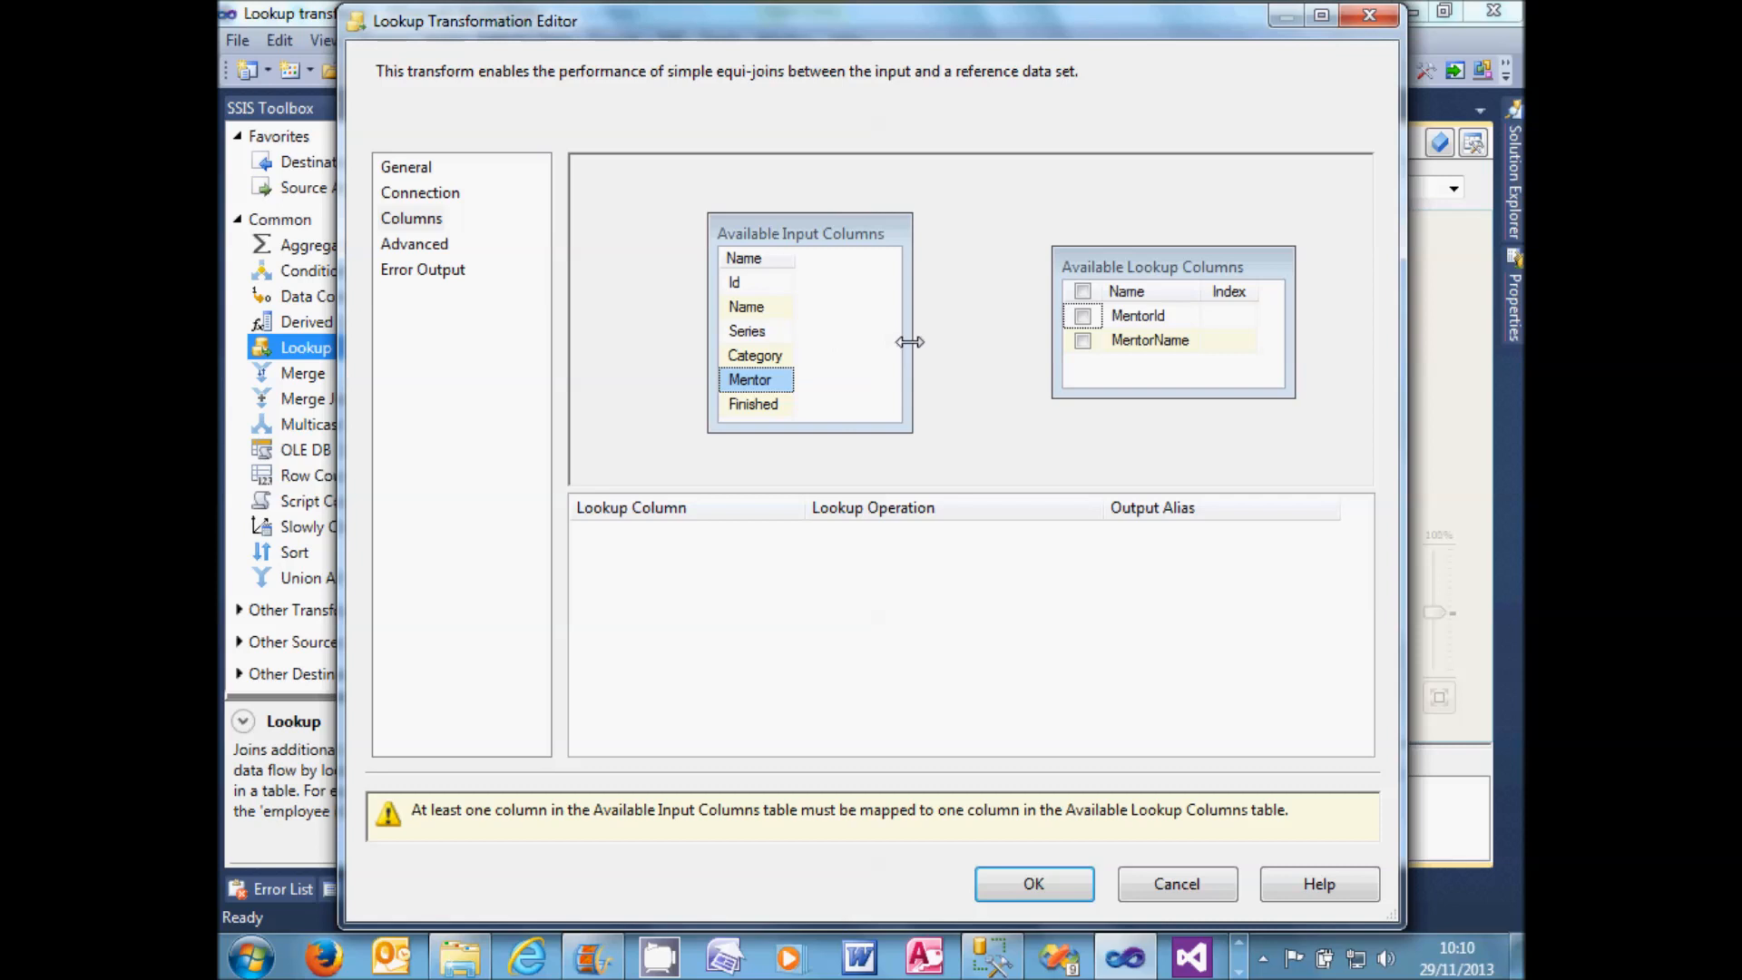
left_click(1163, 345)
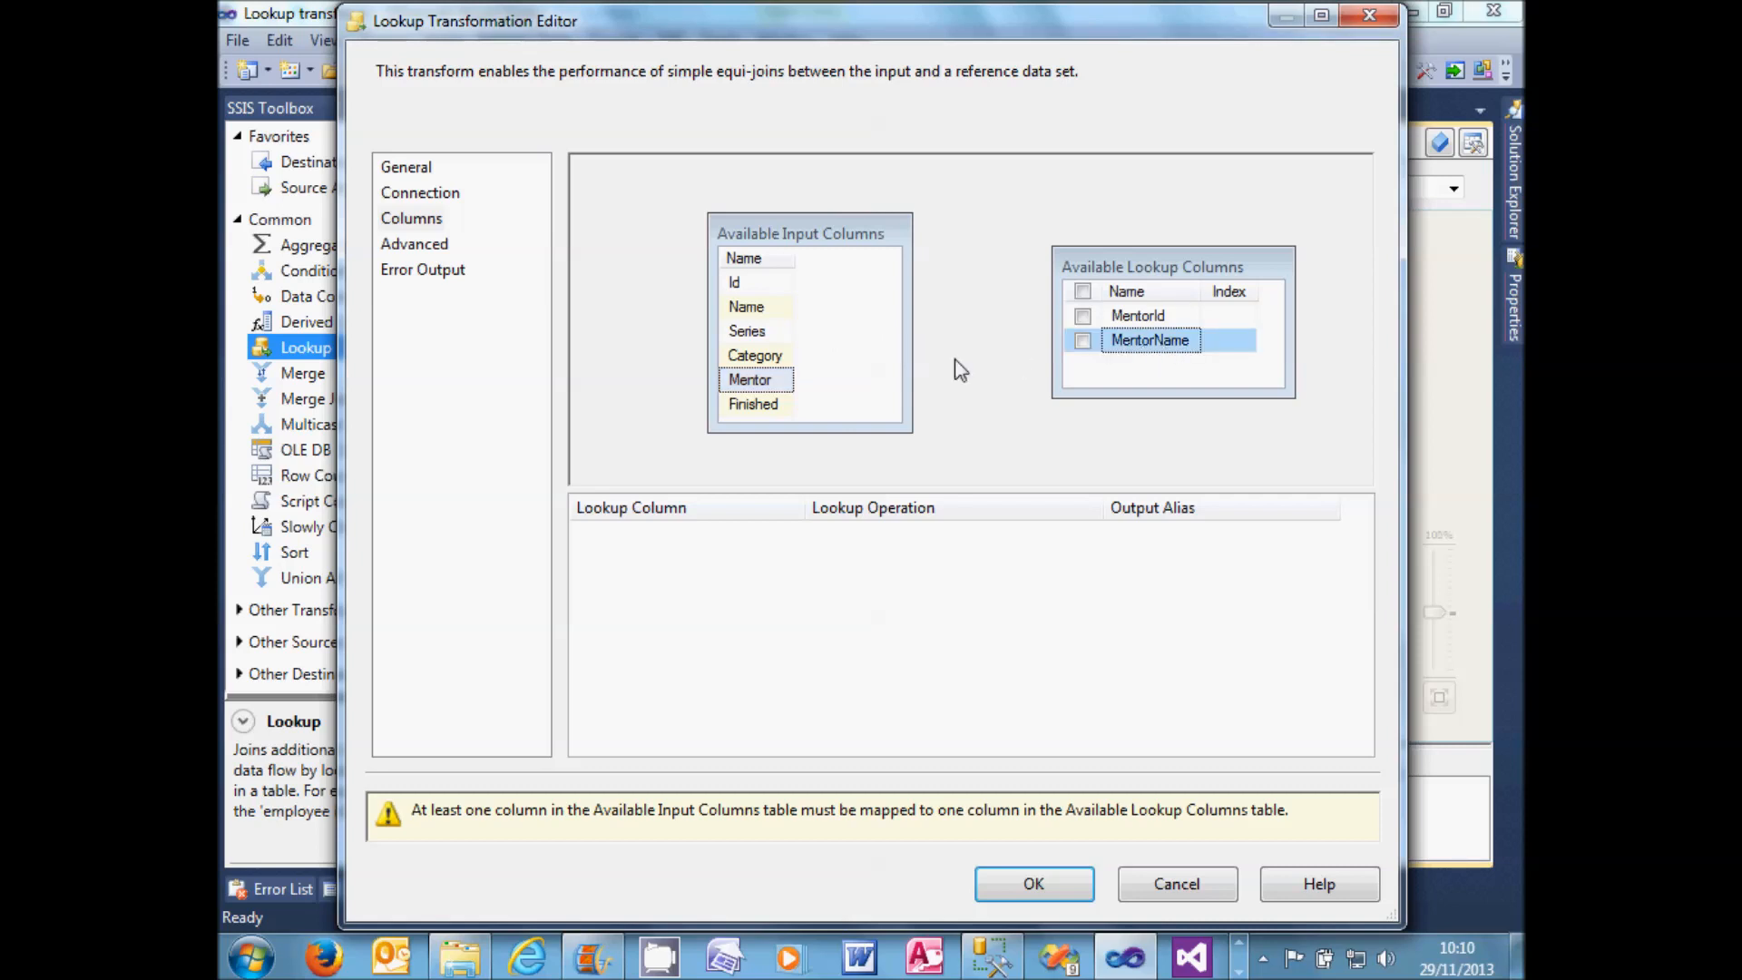
left_click_drag(760, 381, 1136, 351)
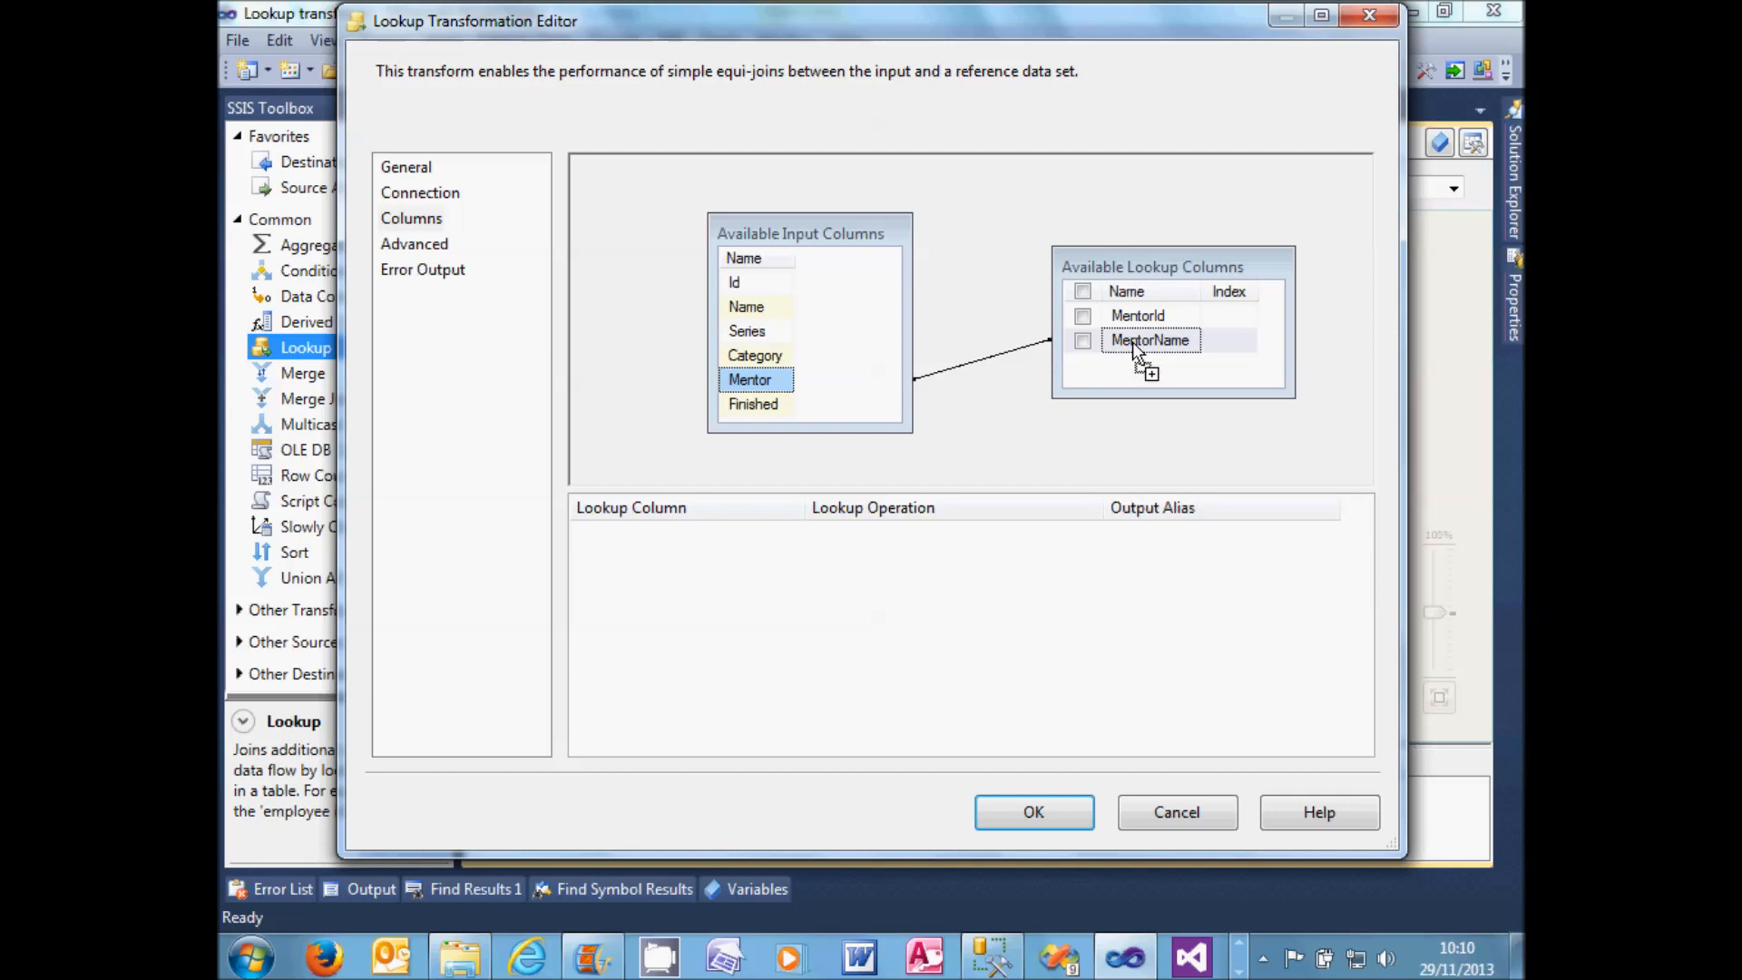
- Return MentorId from the lookup as a new column with the output alias MentorId, and accept the lookup settings
left_click(1084, 316)
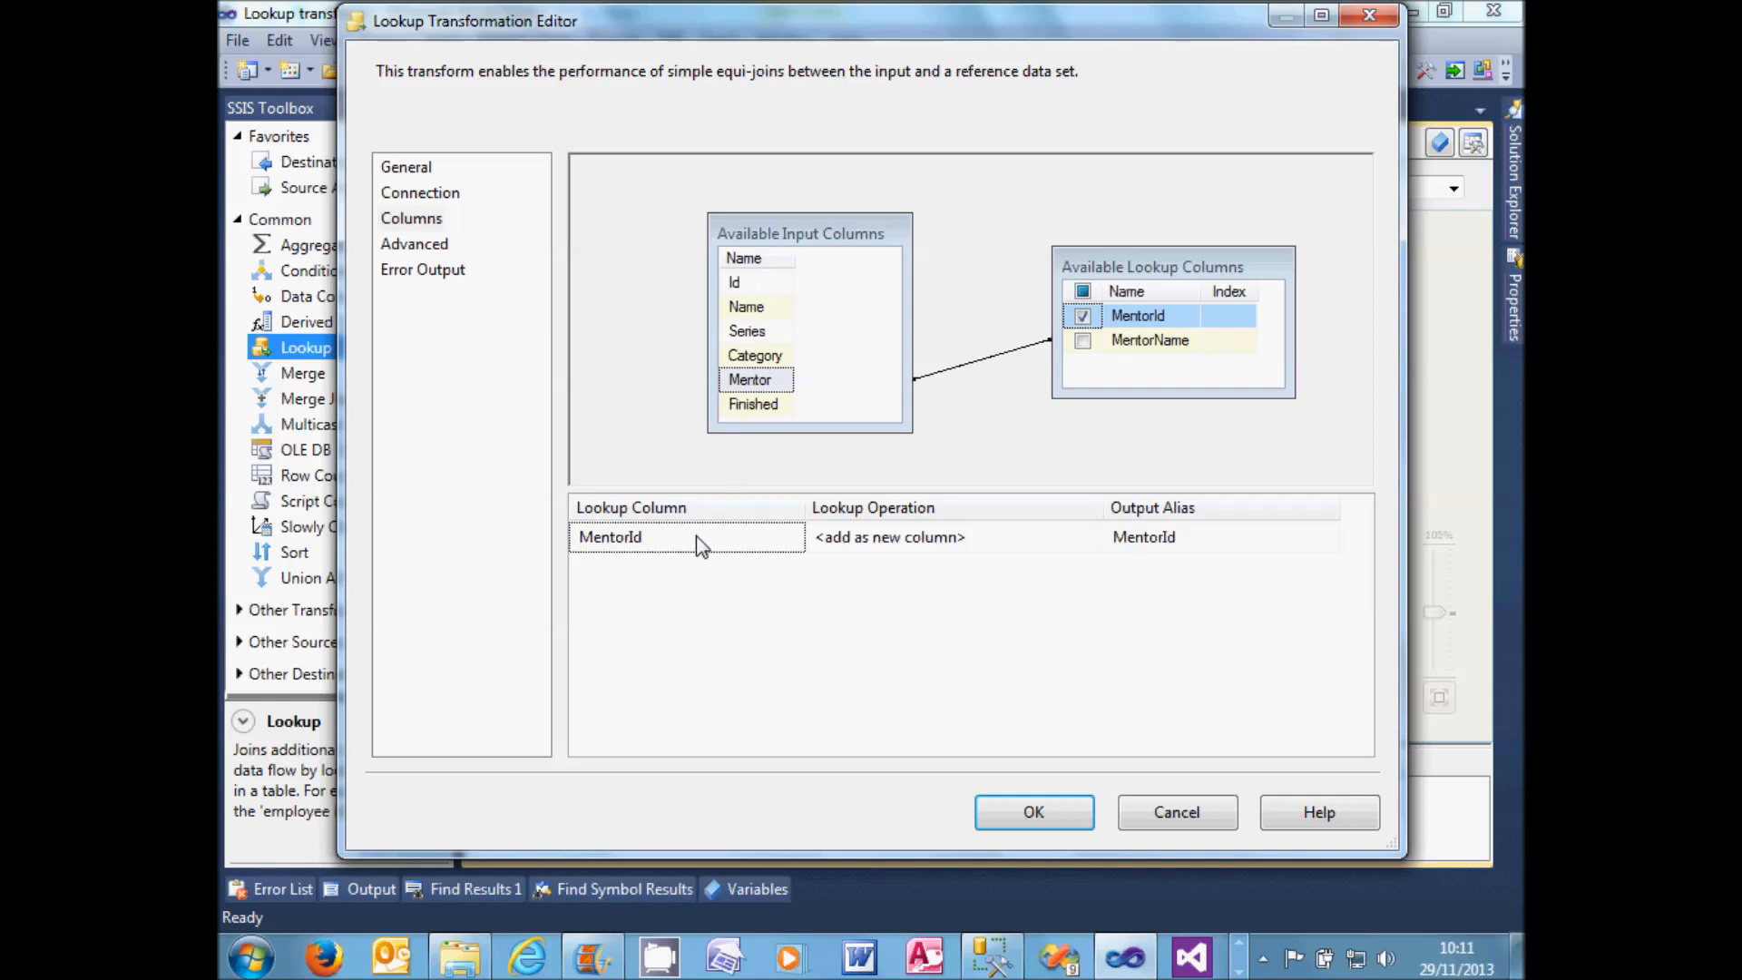
left_click(1078, 539)
left_click(1091, 536)
left_click(1091, 536)
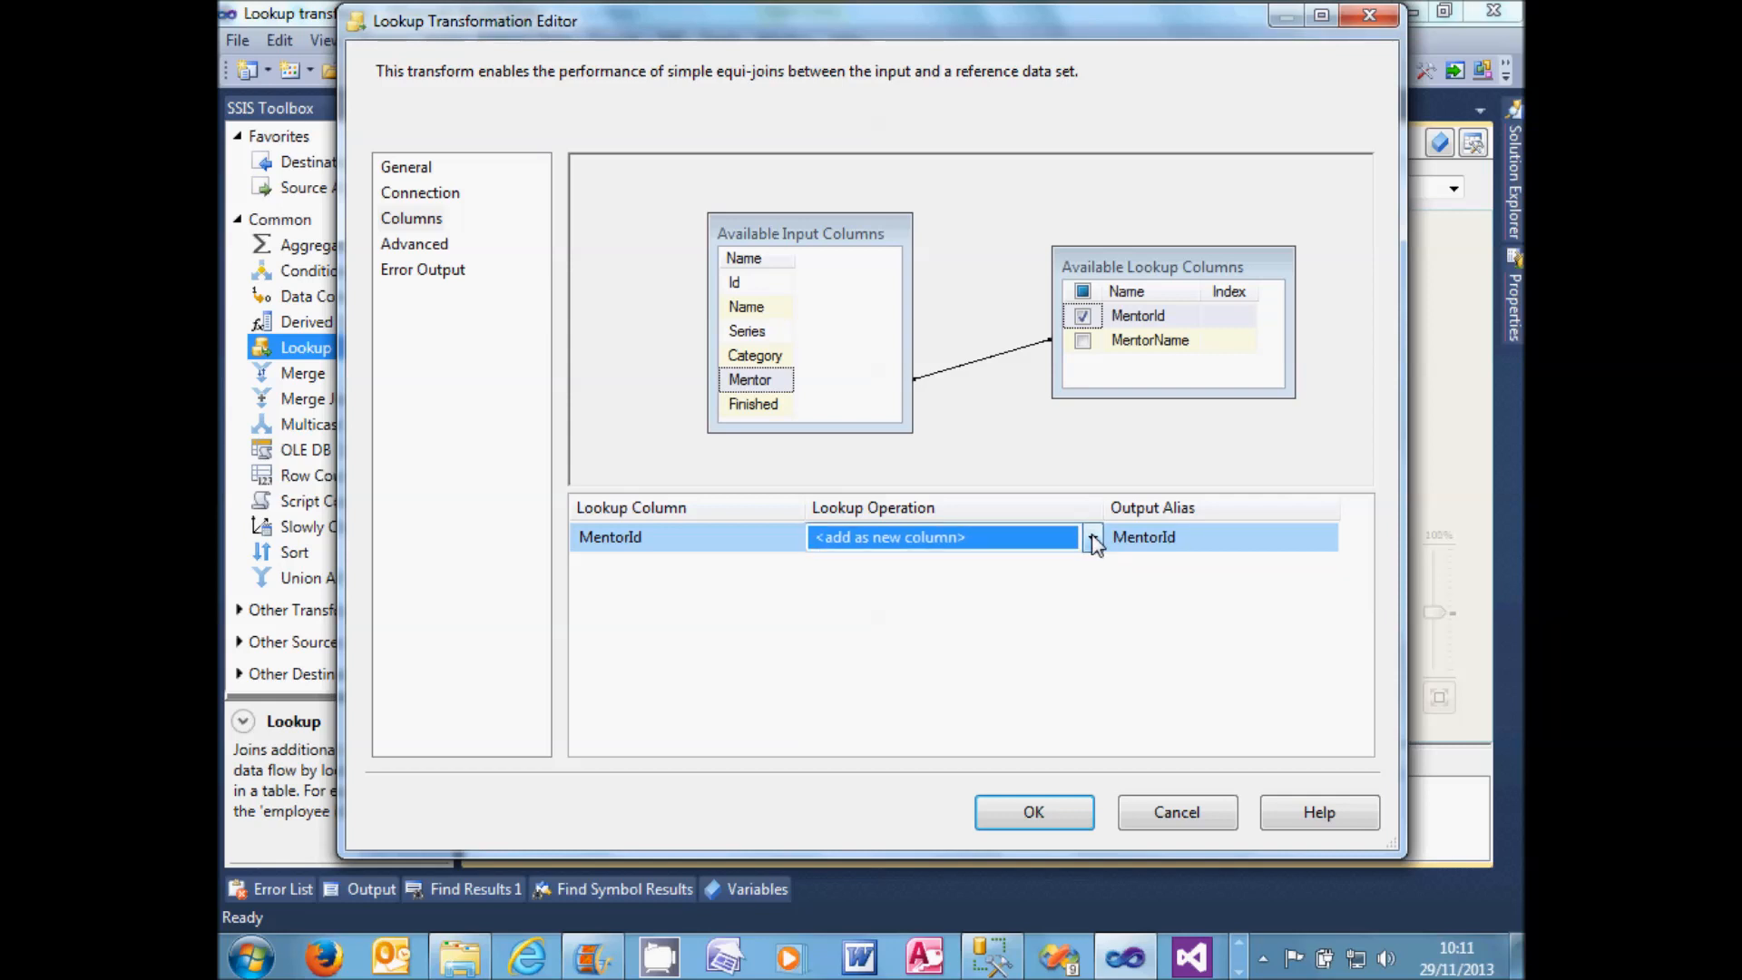
left_click(1180, 537)
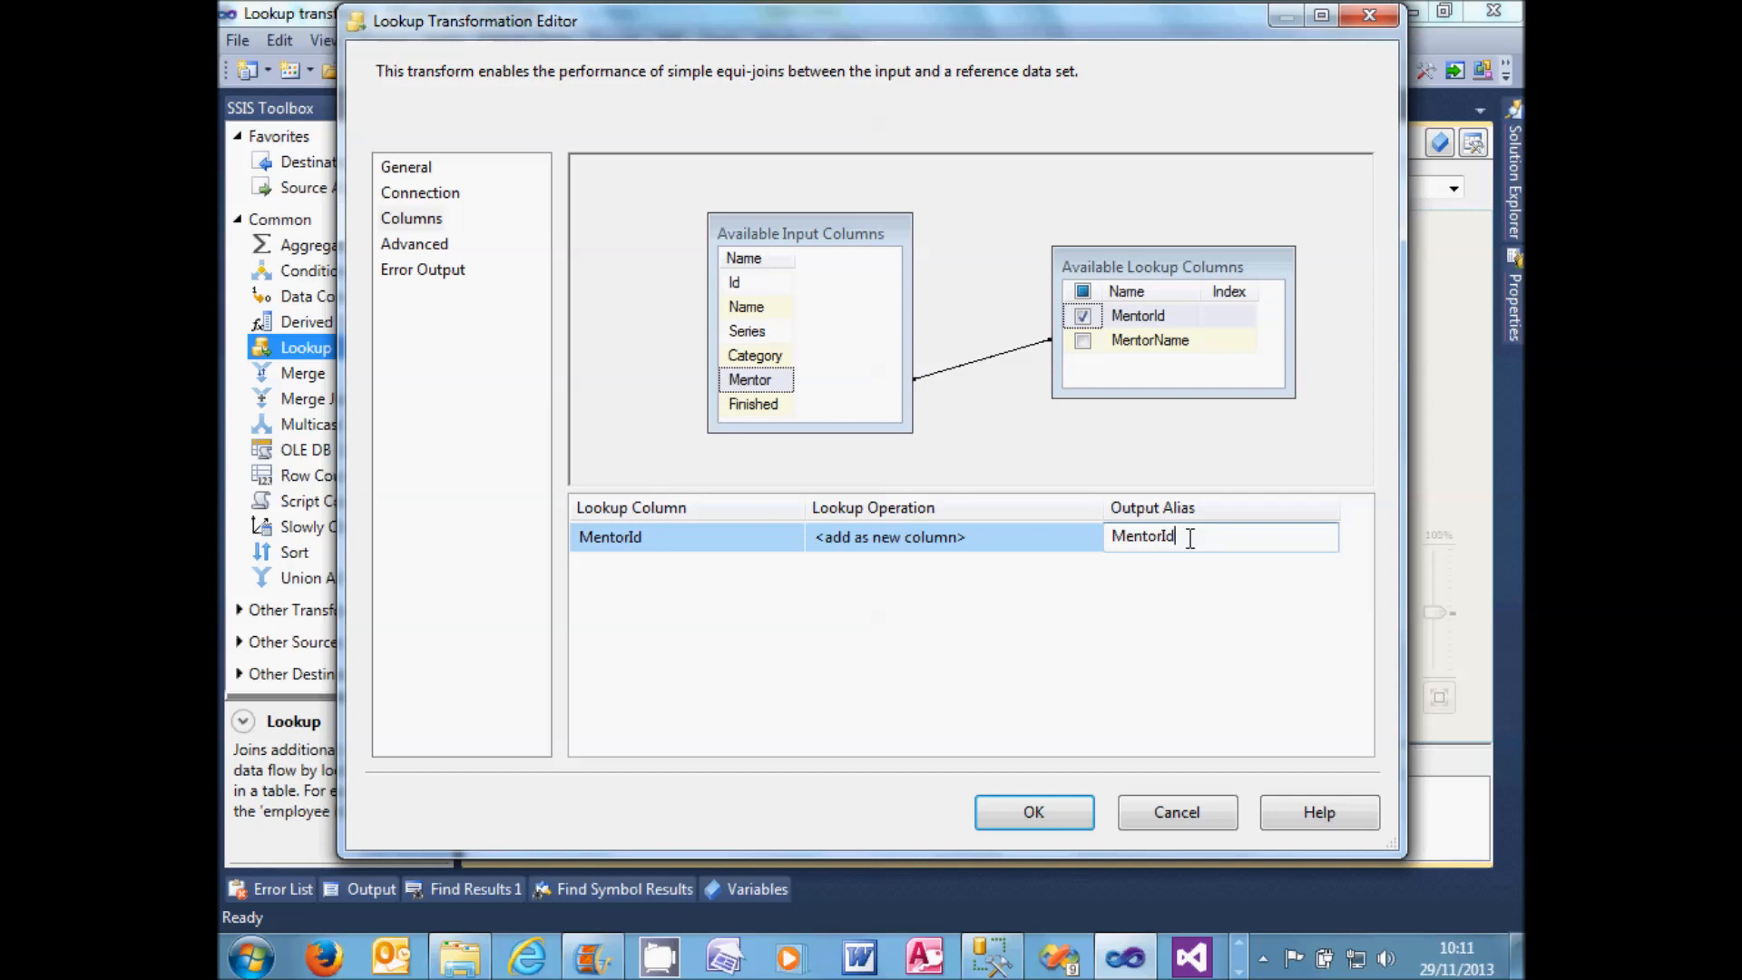
left_click(1069, 813)
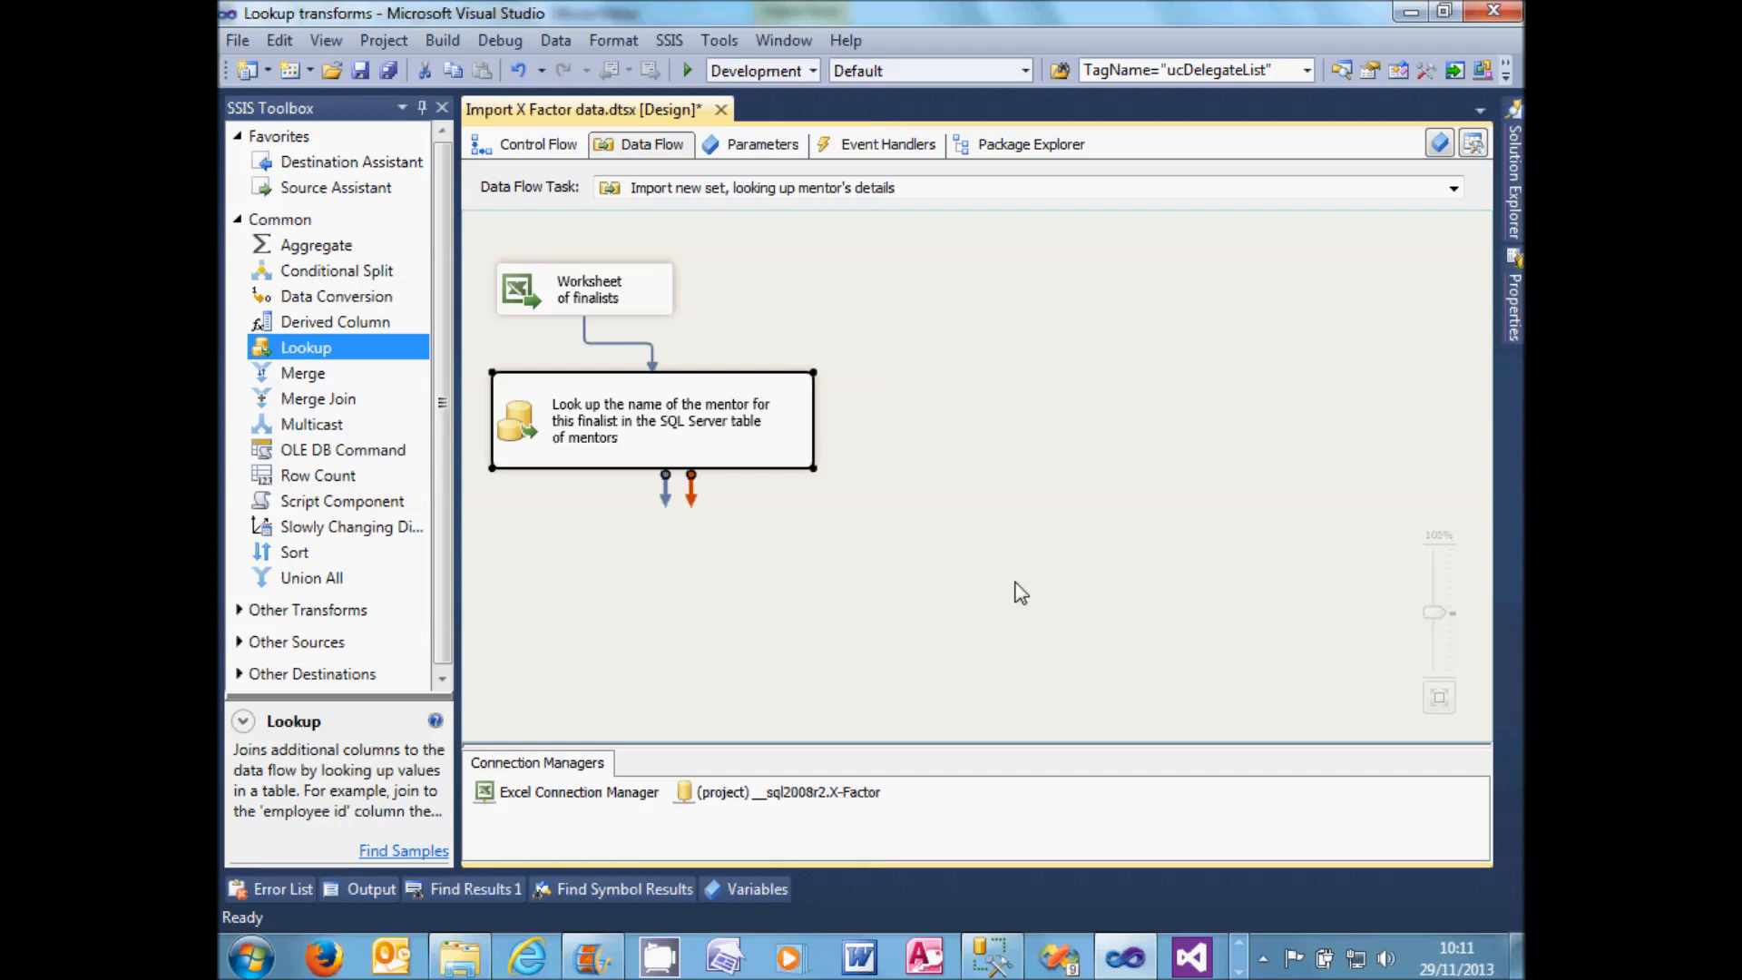
- Set the mentor lookup to redirect rows with no matching entries to the no match output
double_click(523, 436)
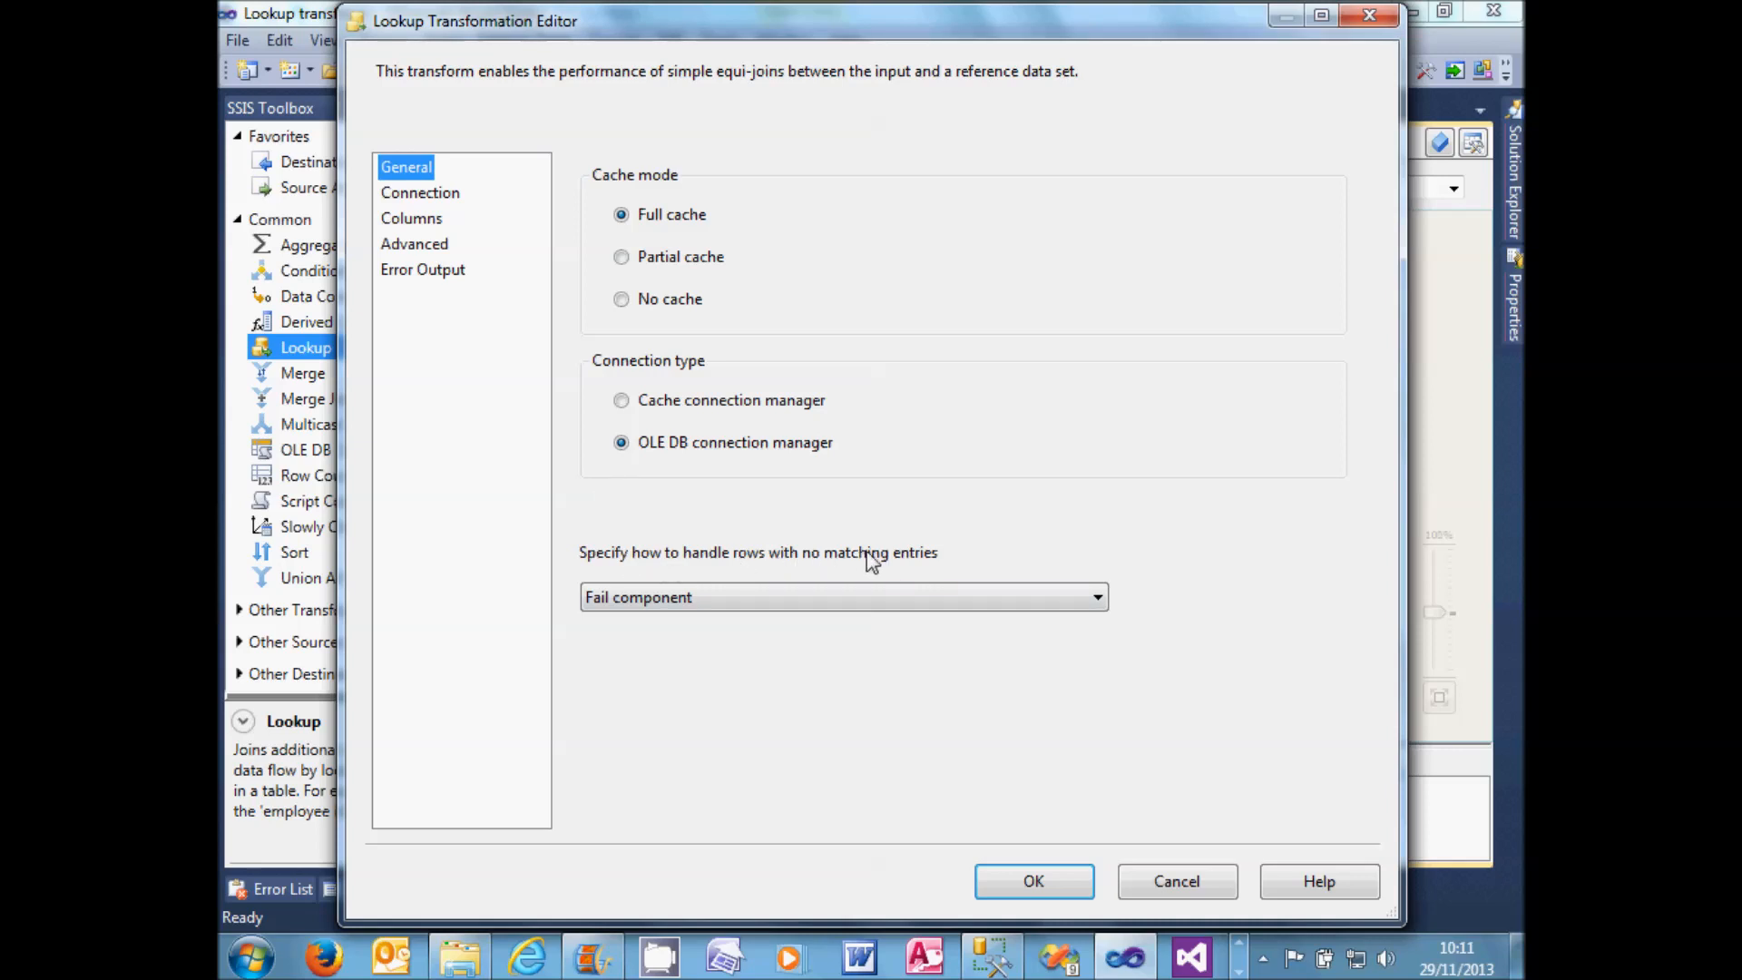
left_click(1098, 599)
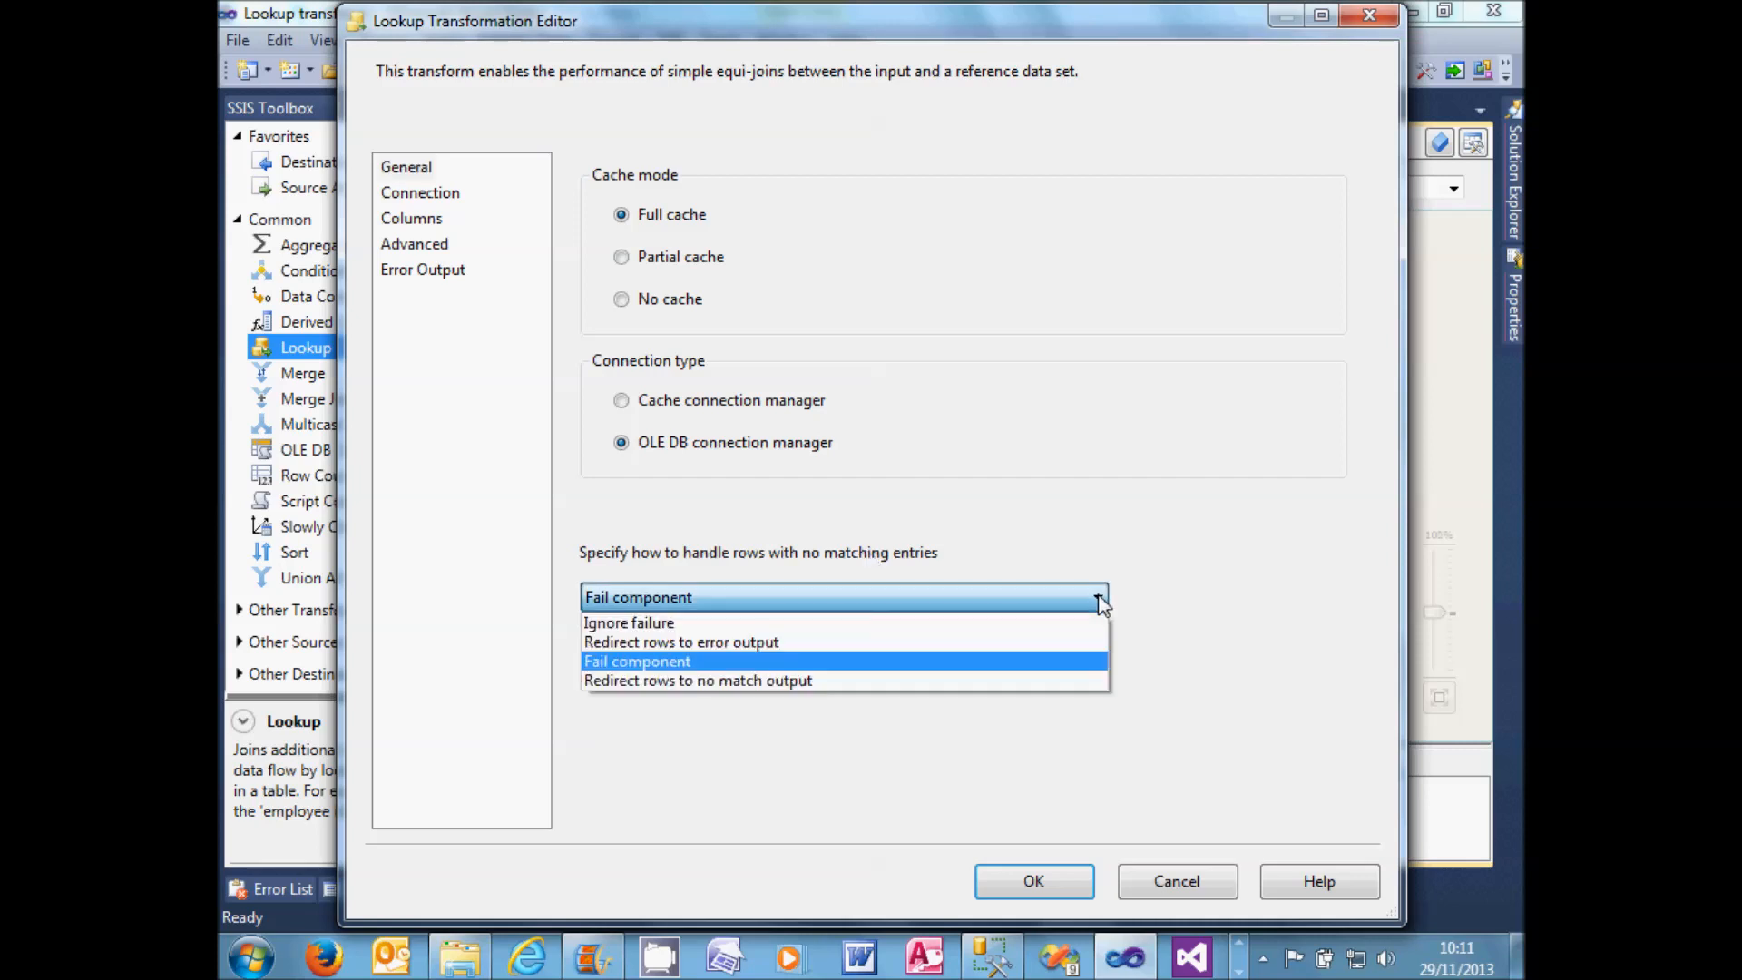
left_click(869, 680)
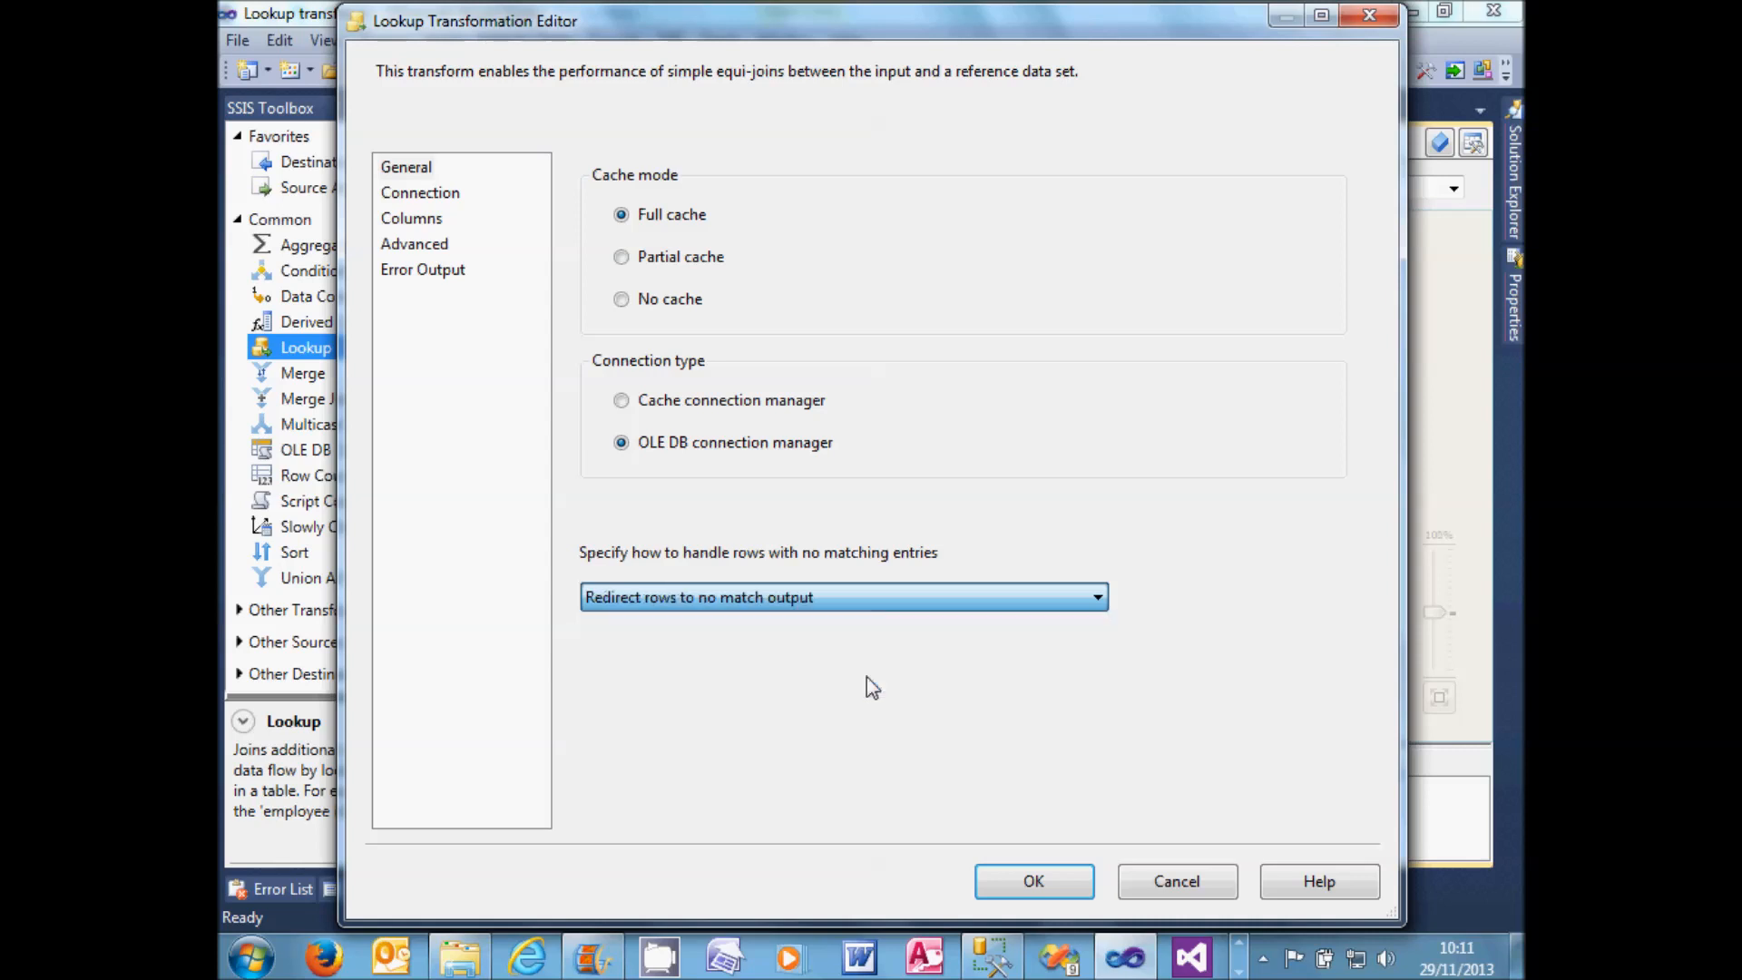
left_click(1037, 882)
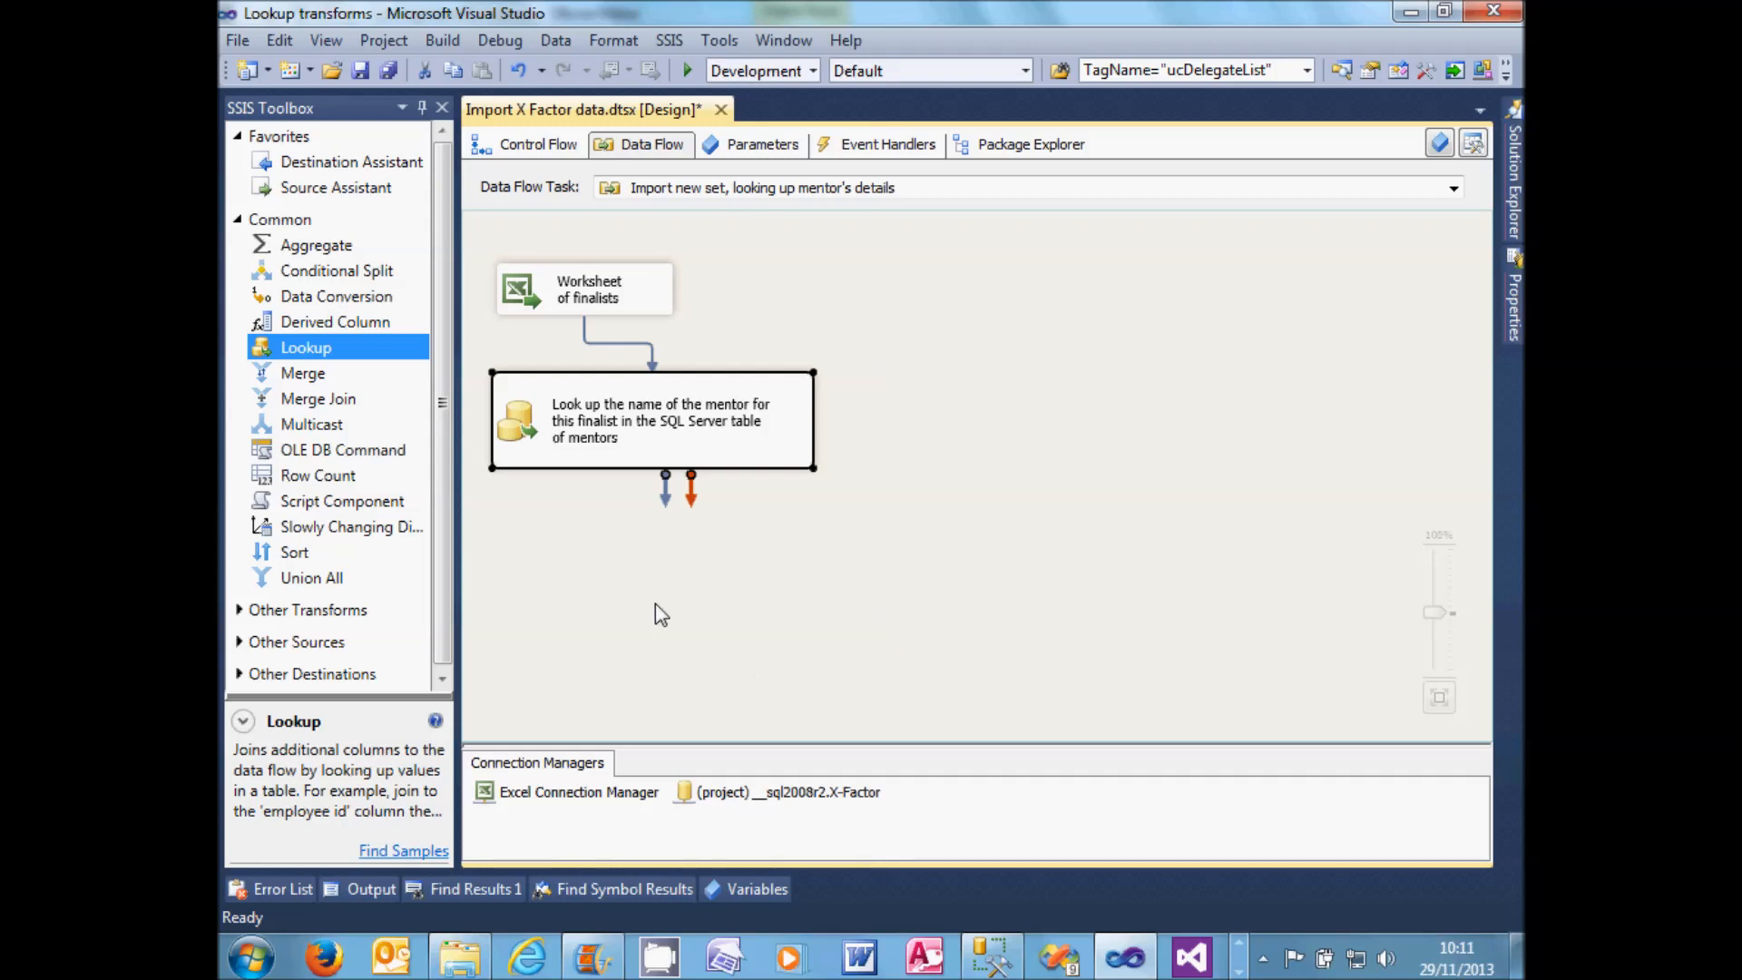
- Add Derived Column transforms beside and below the mentor lookup, and connect the Lookup No Match Output to the one beside it
left_click_drag(368, 323, 930, 403)
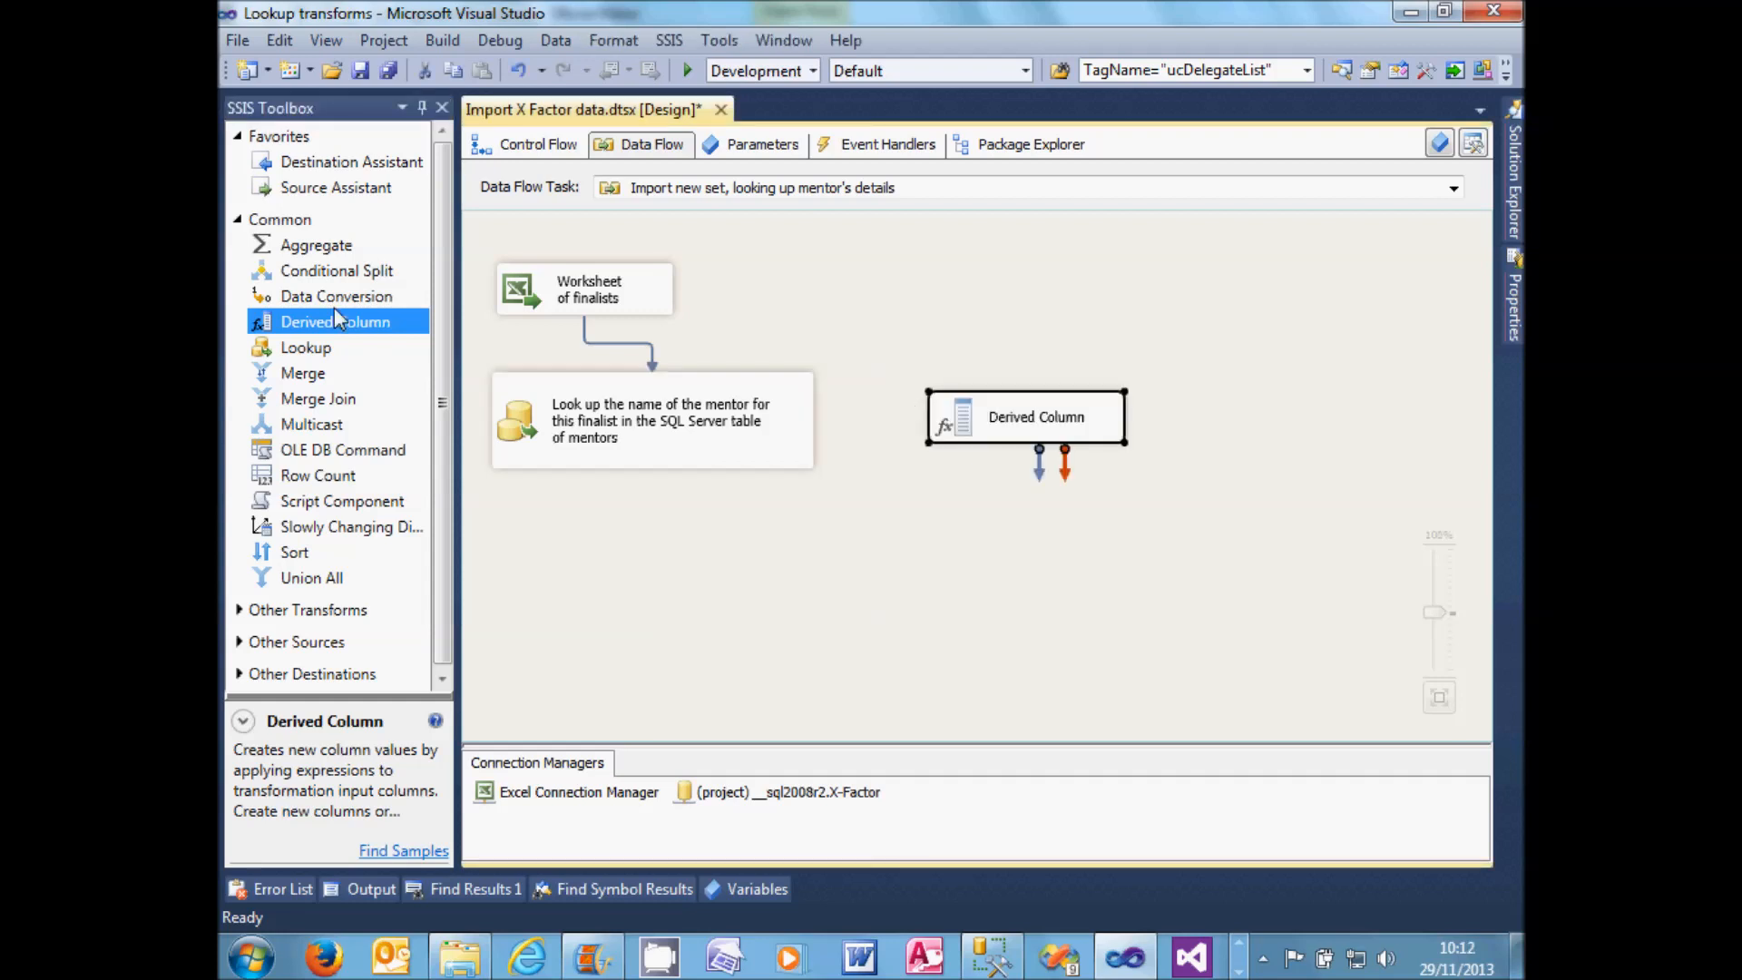
left_click_drag(356, 345, 575, 554)
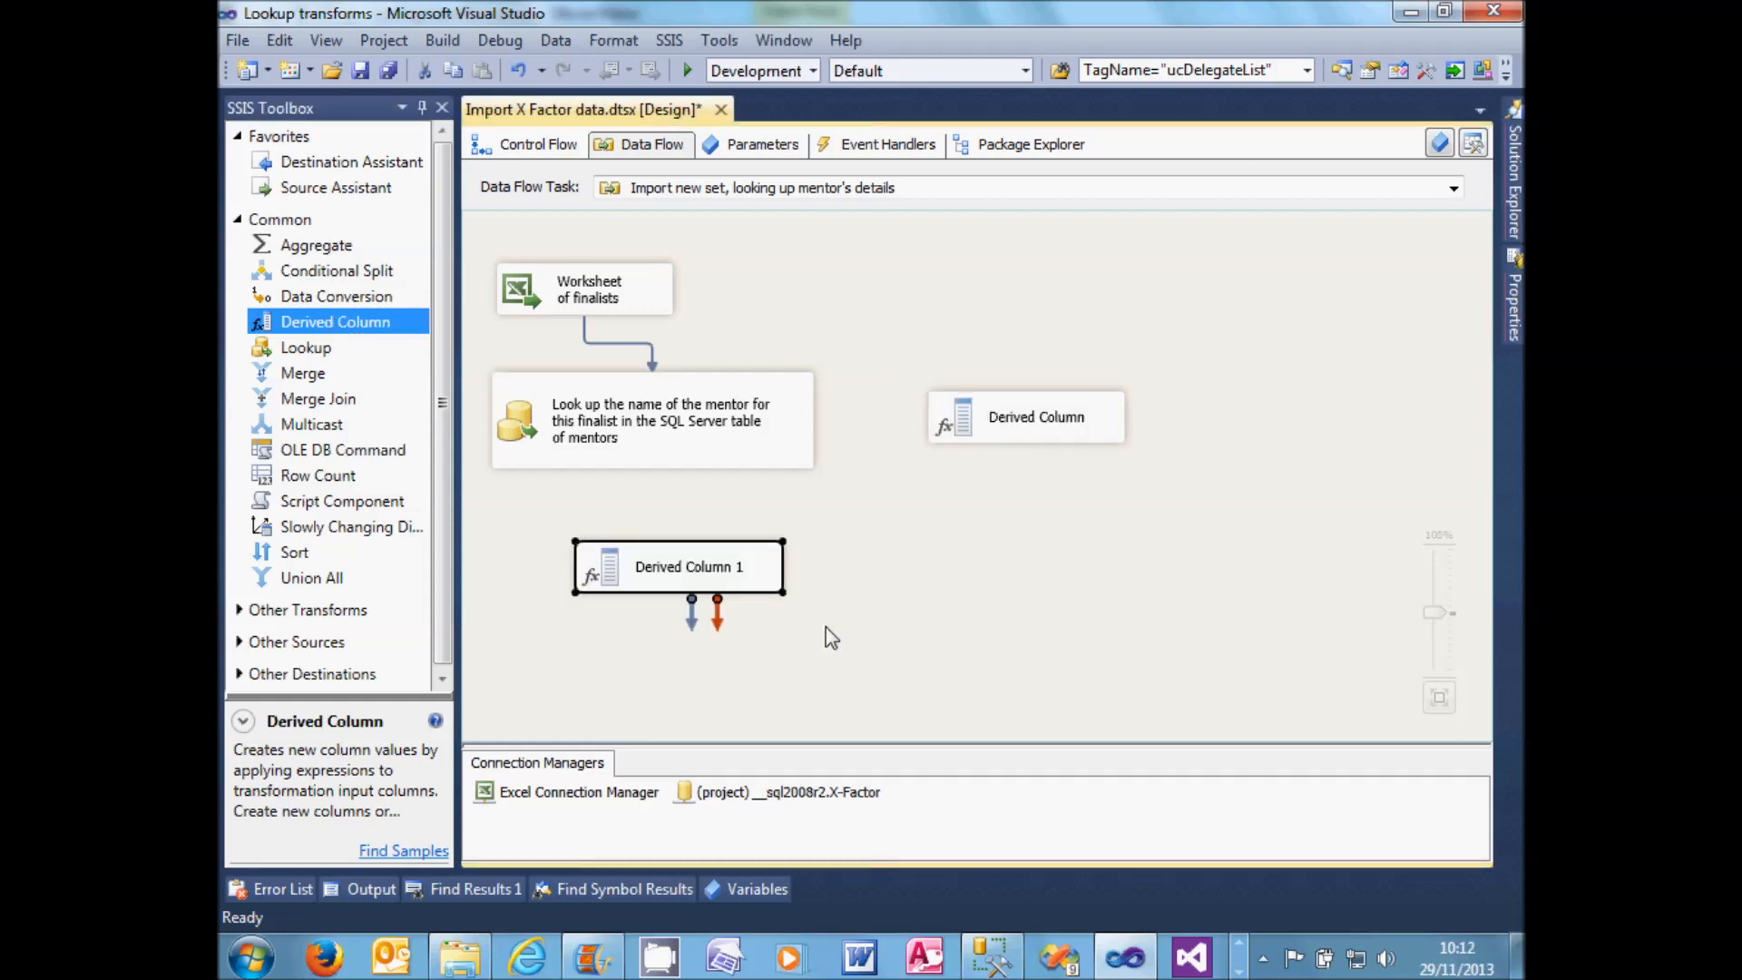
left_click(746, 427)
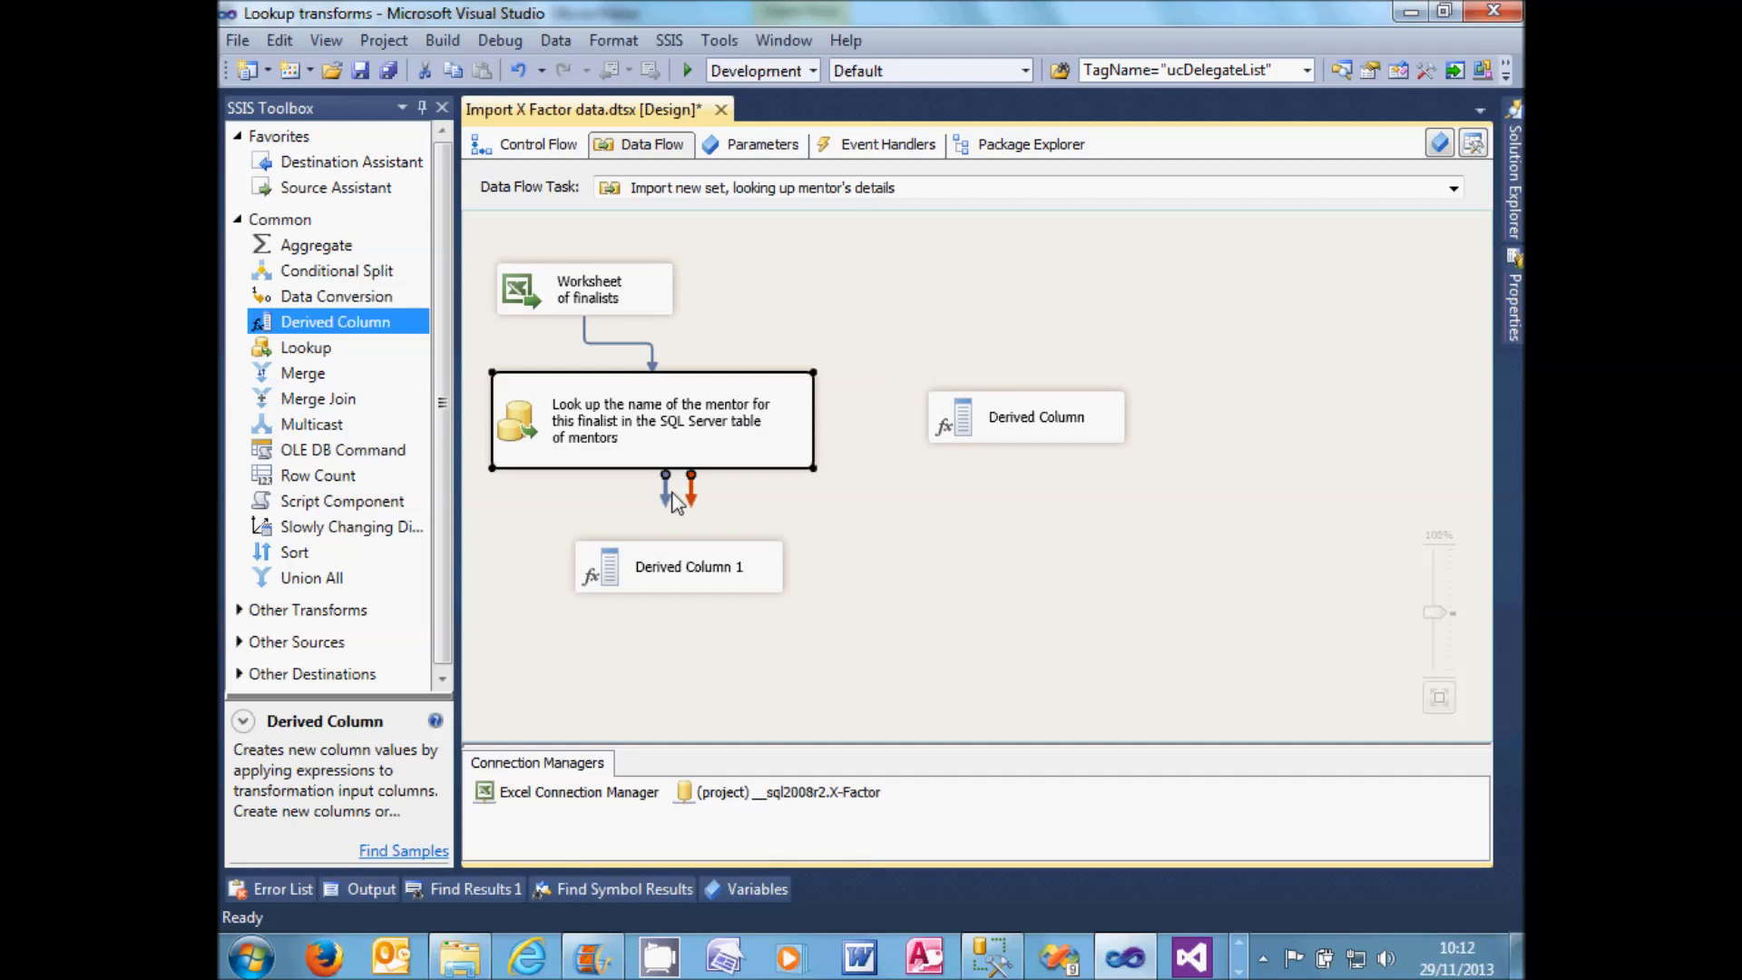
left_click_drag(665, 501, 987, 410)
left_click_drag(986, 406, 986, 405)
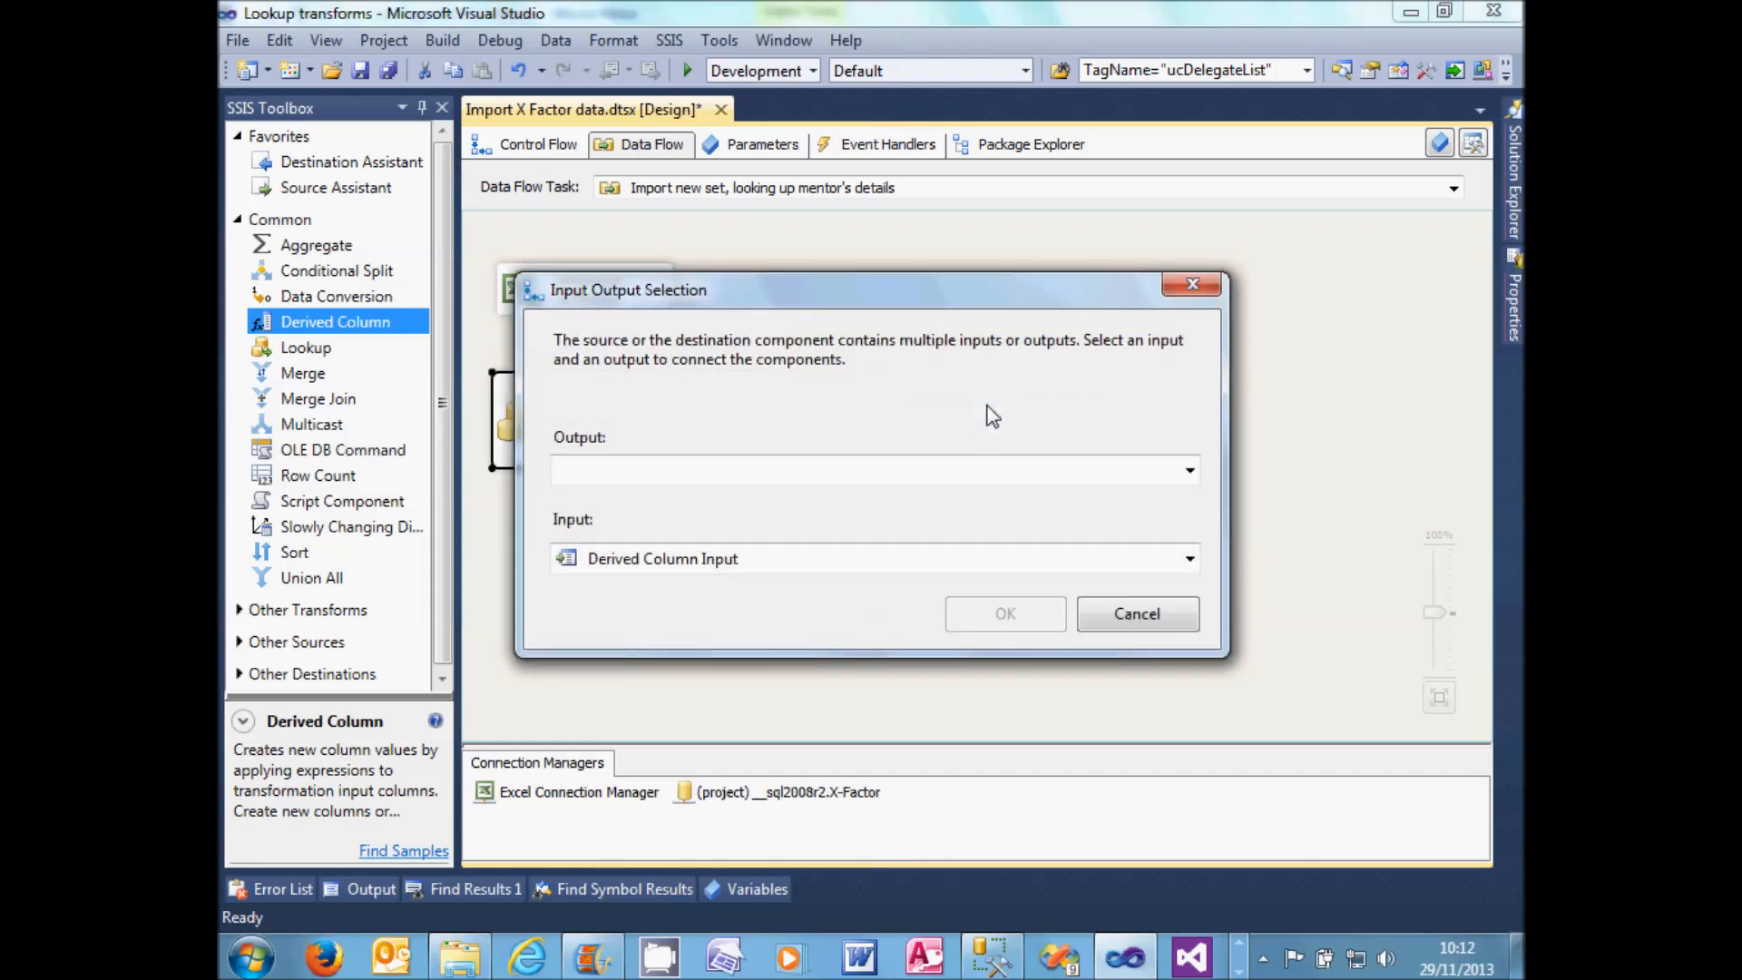
left_click(1190, 471)
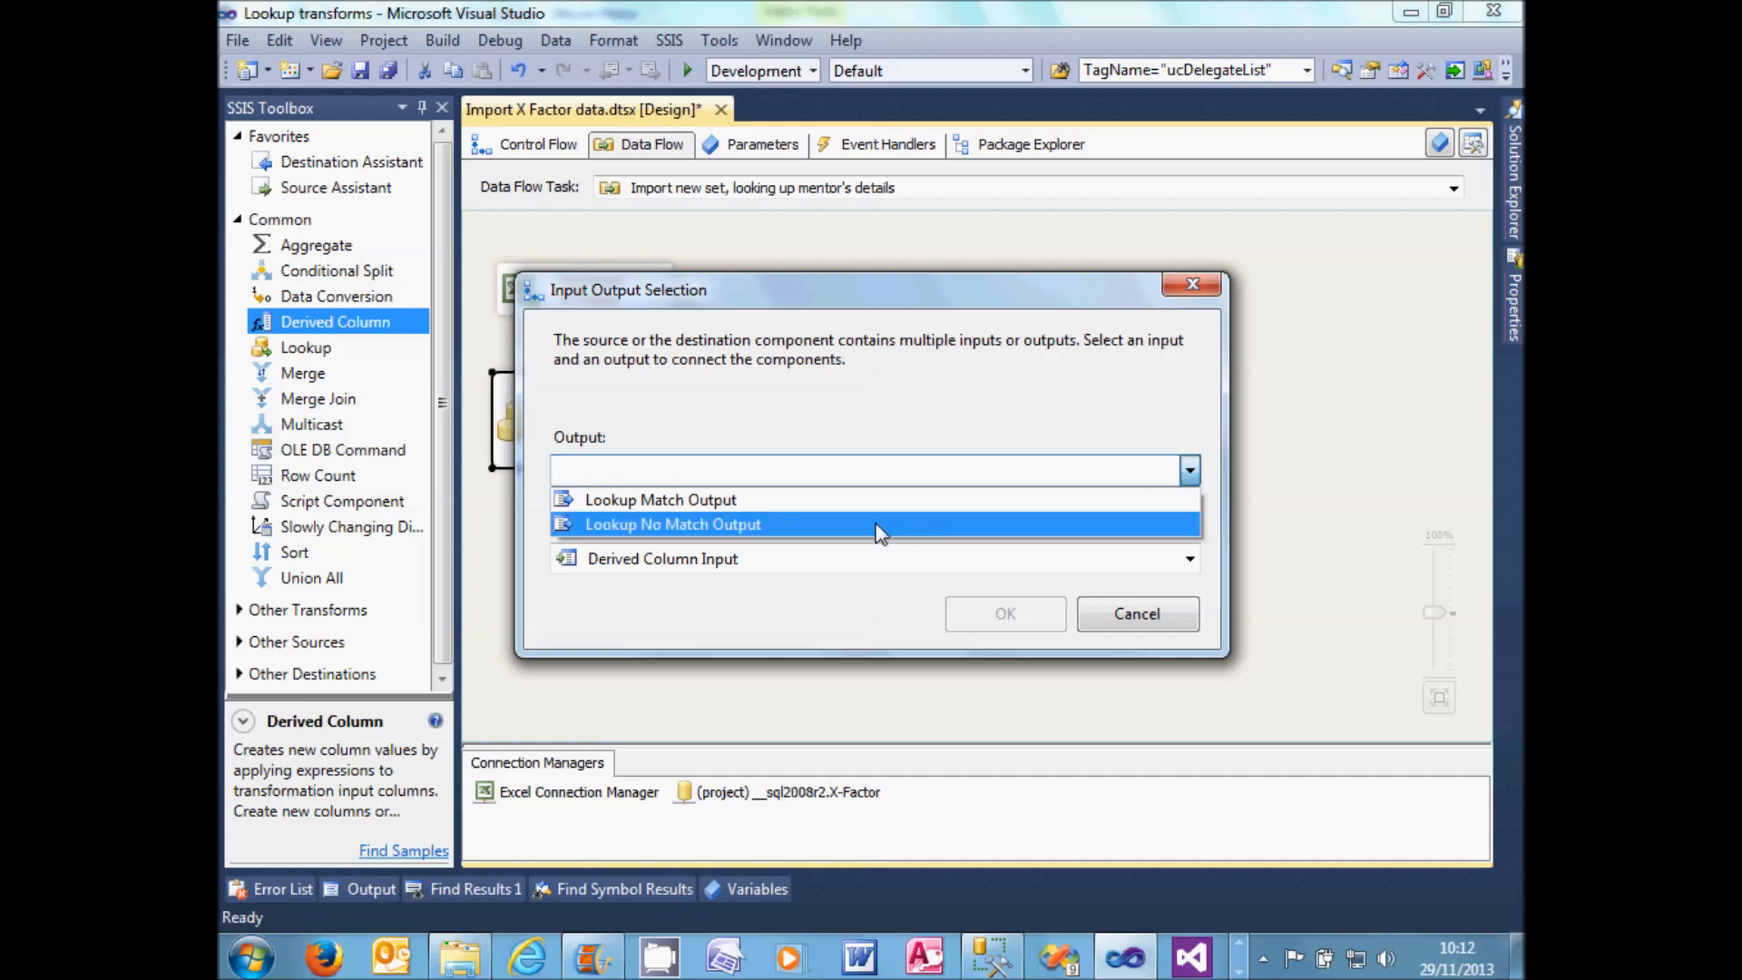
left_click(808, 526)
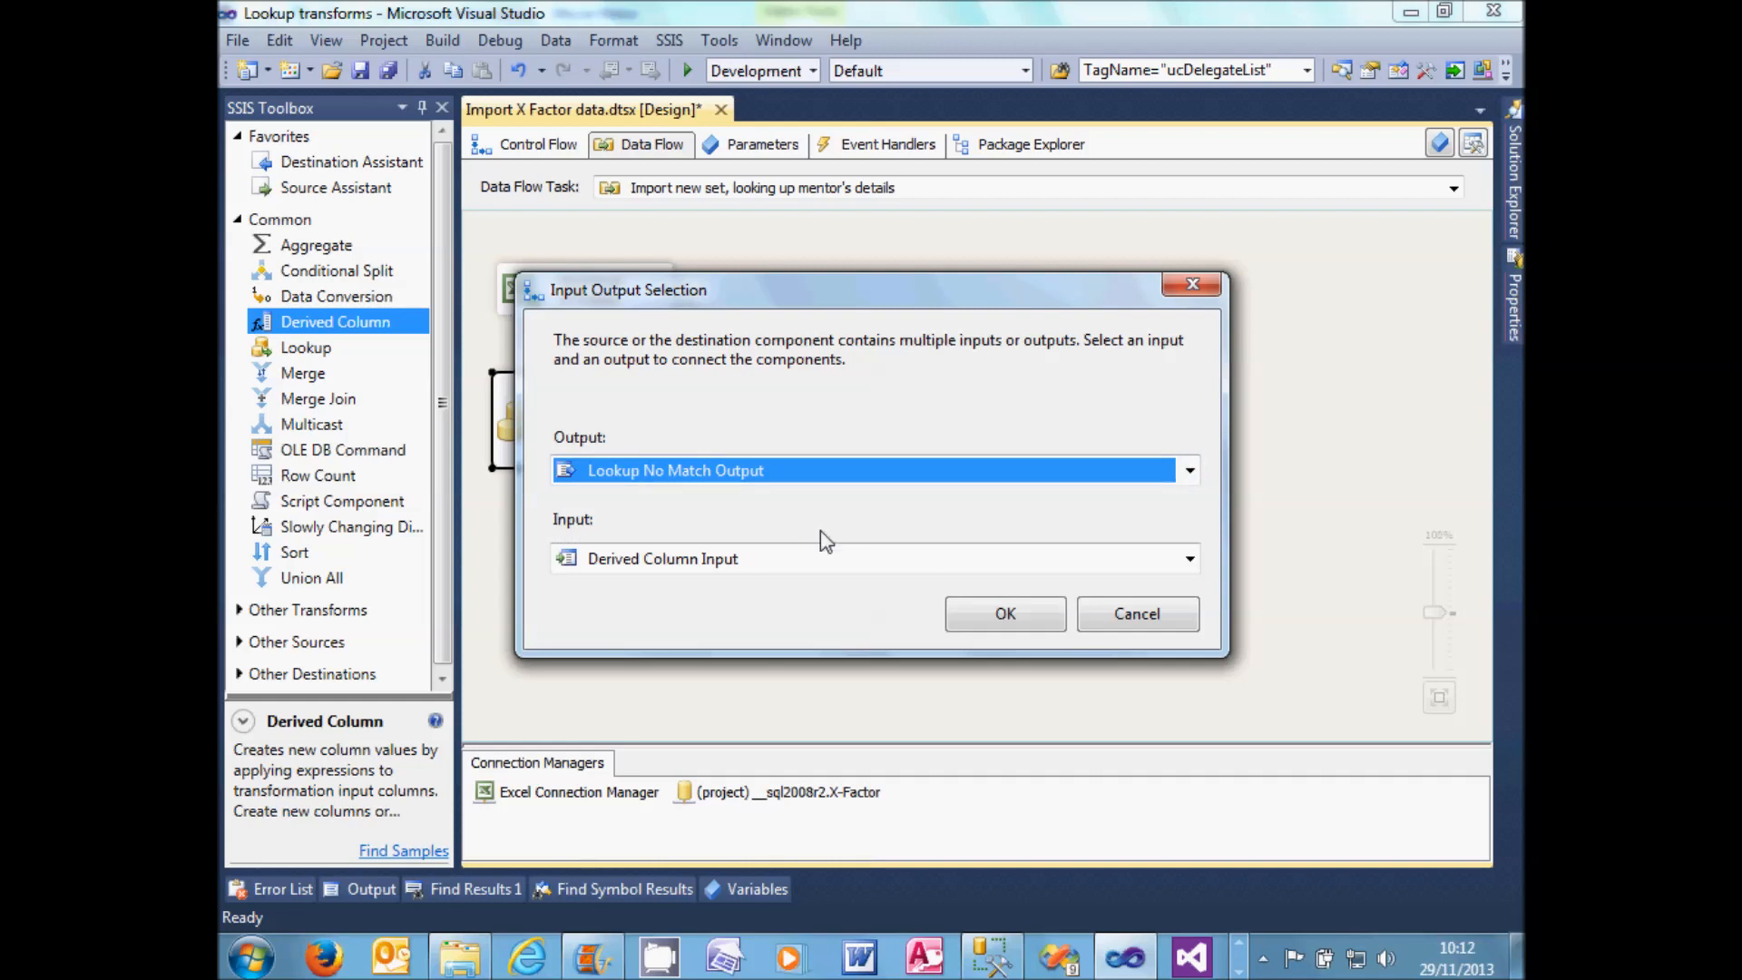
left_click(1003, 611)
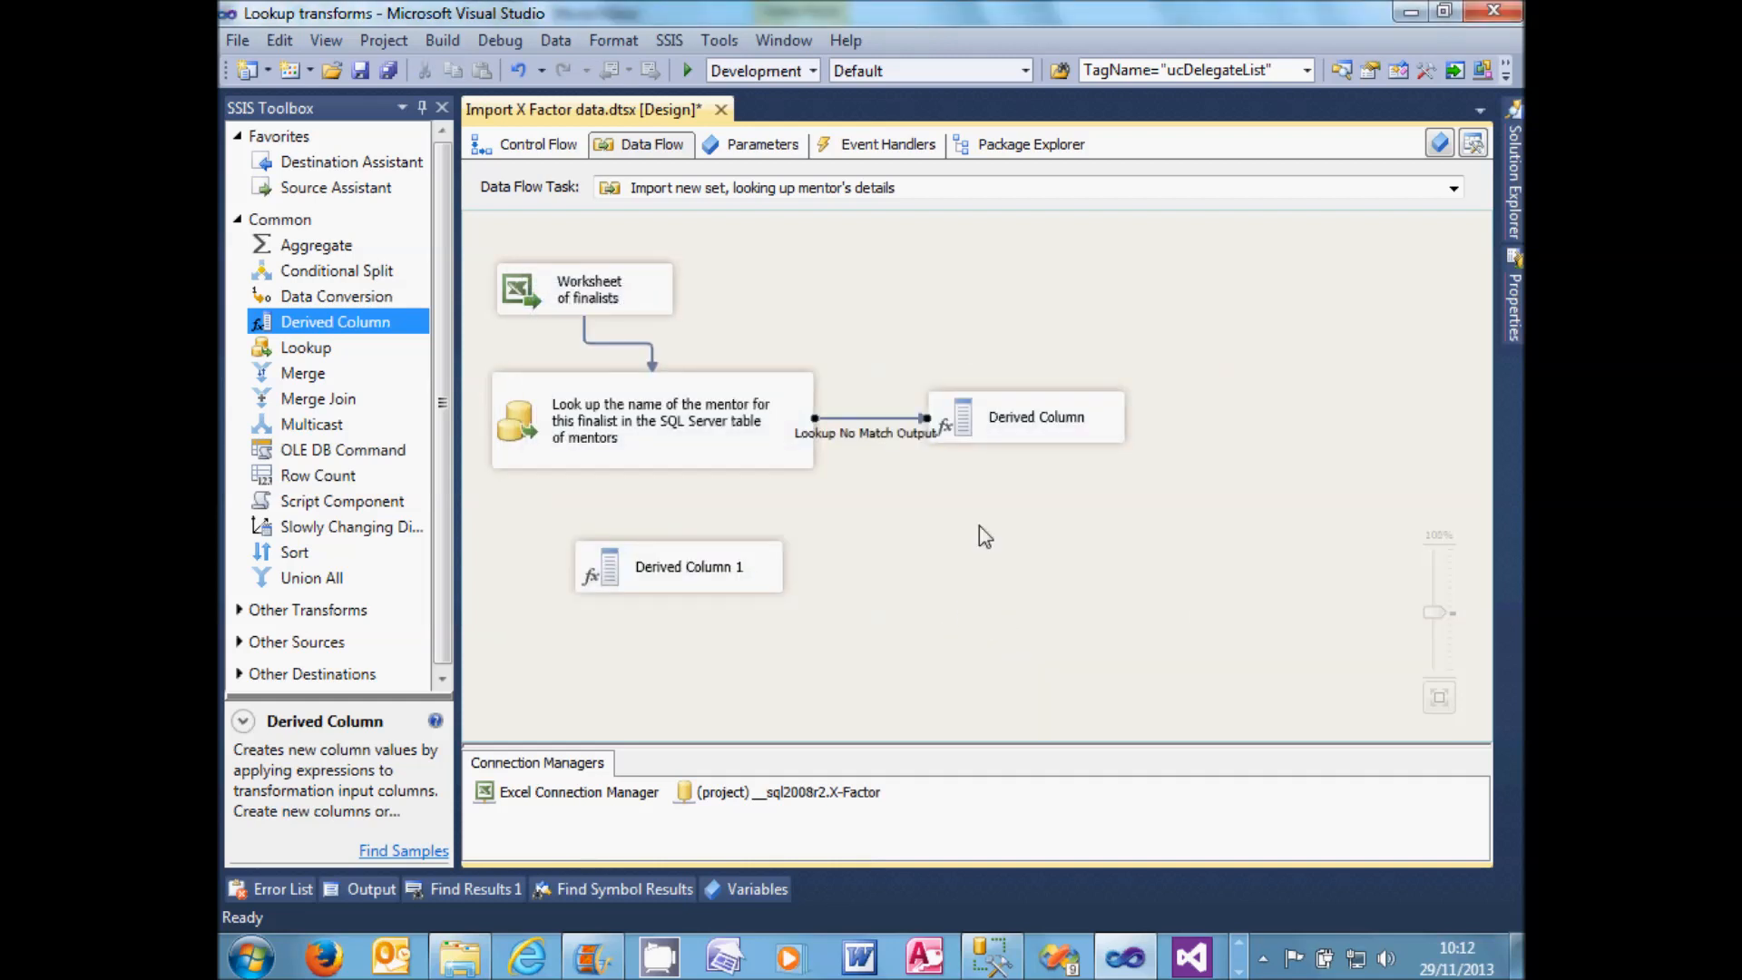
left_click_drag(1026, 426, 1076, 422)
- Connect the Lookup Match Output to the Derived Column transform below the mentor lookup and check both output paths
left_click(672, 444)
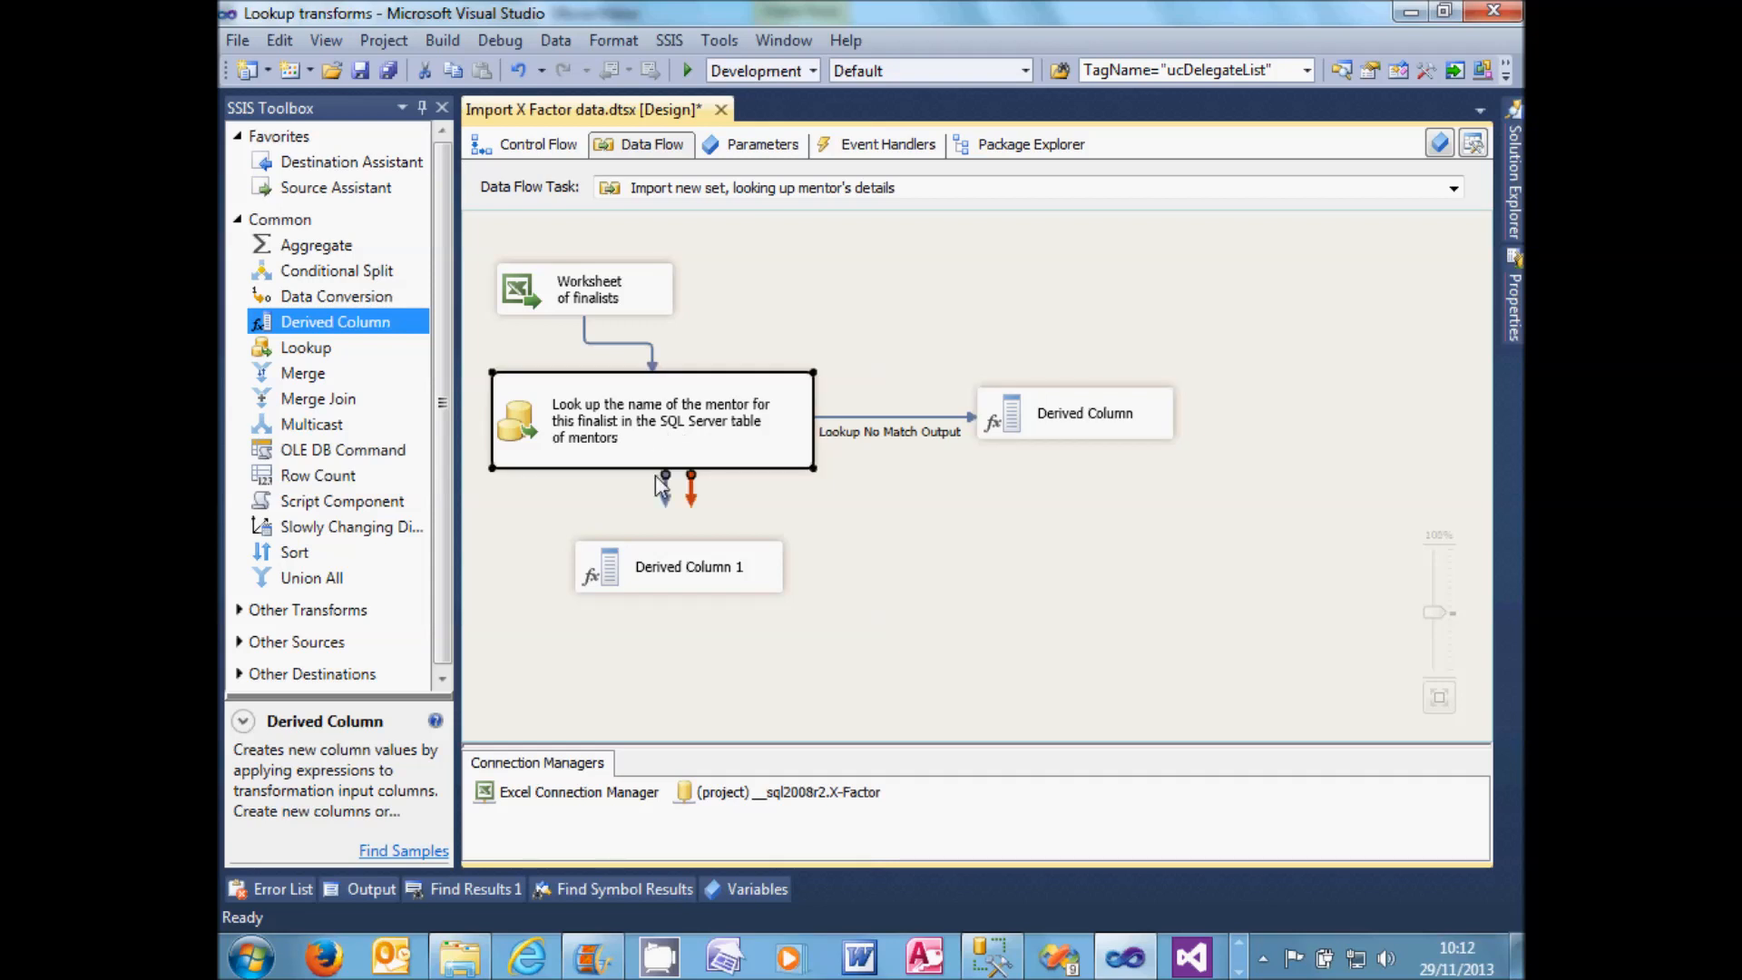
left_click_drag(663, 500, 594, 588)
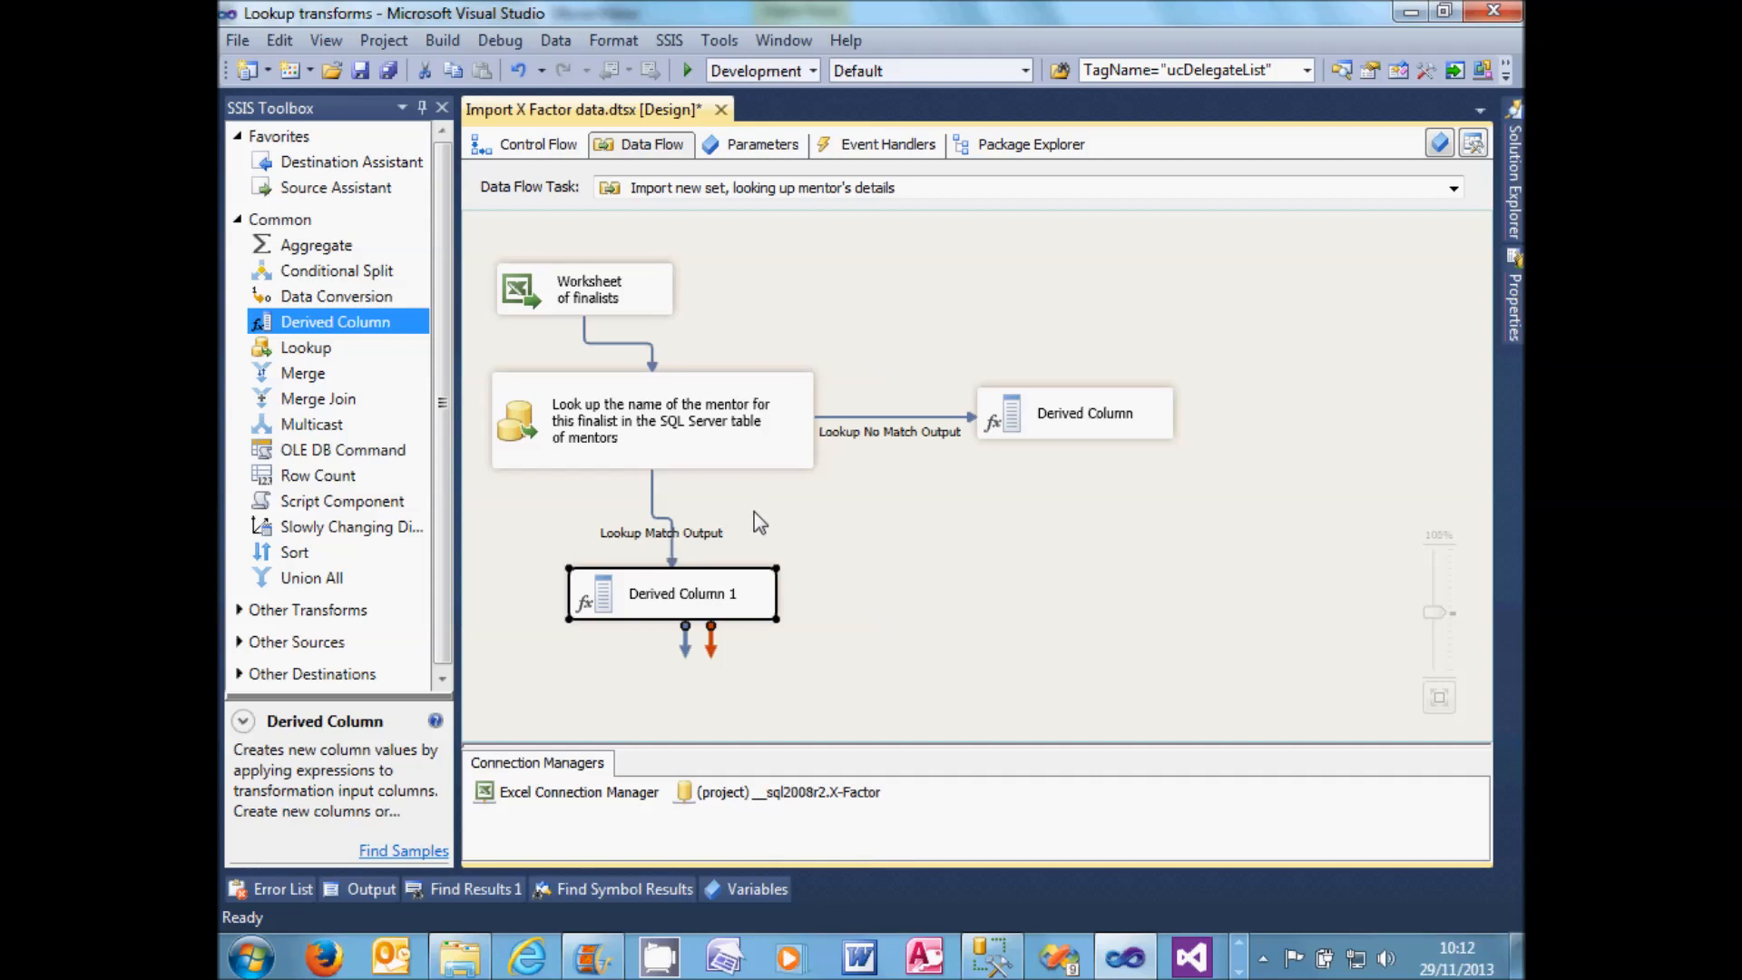
left_click(890, 433)
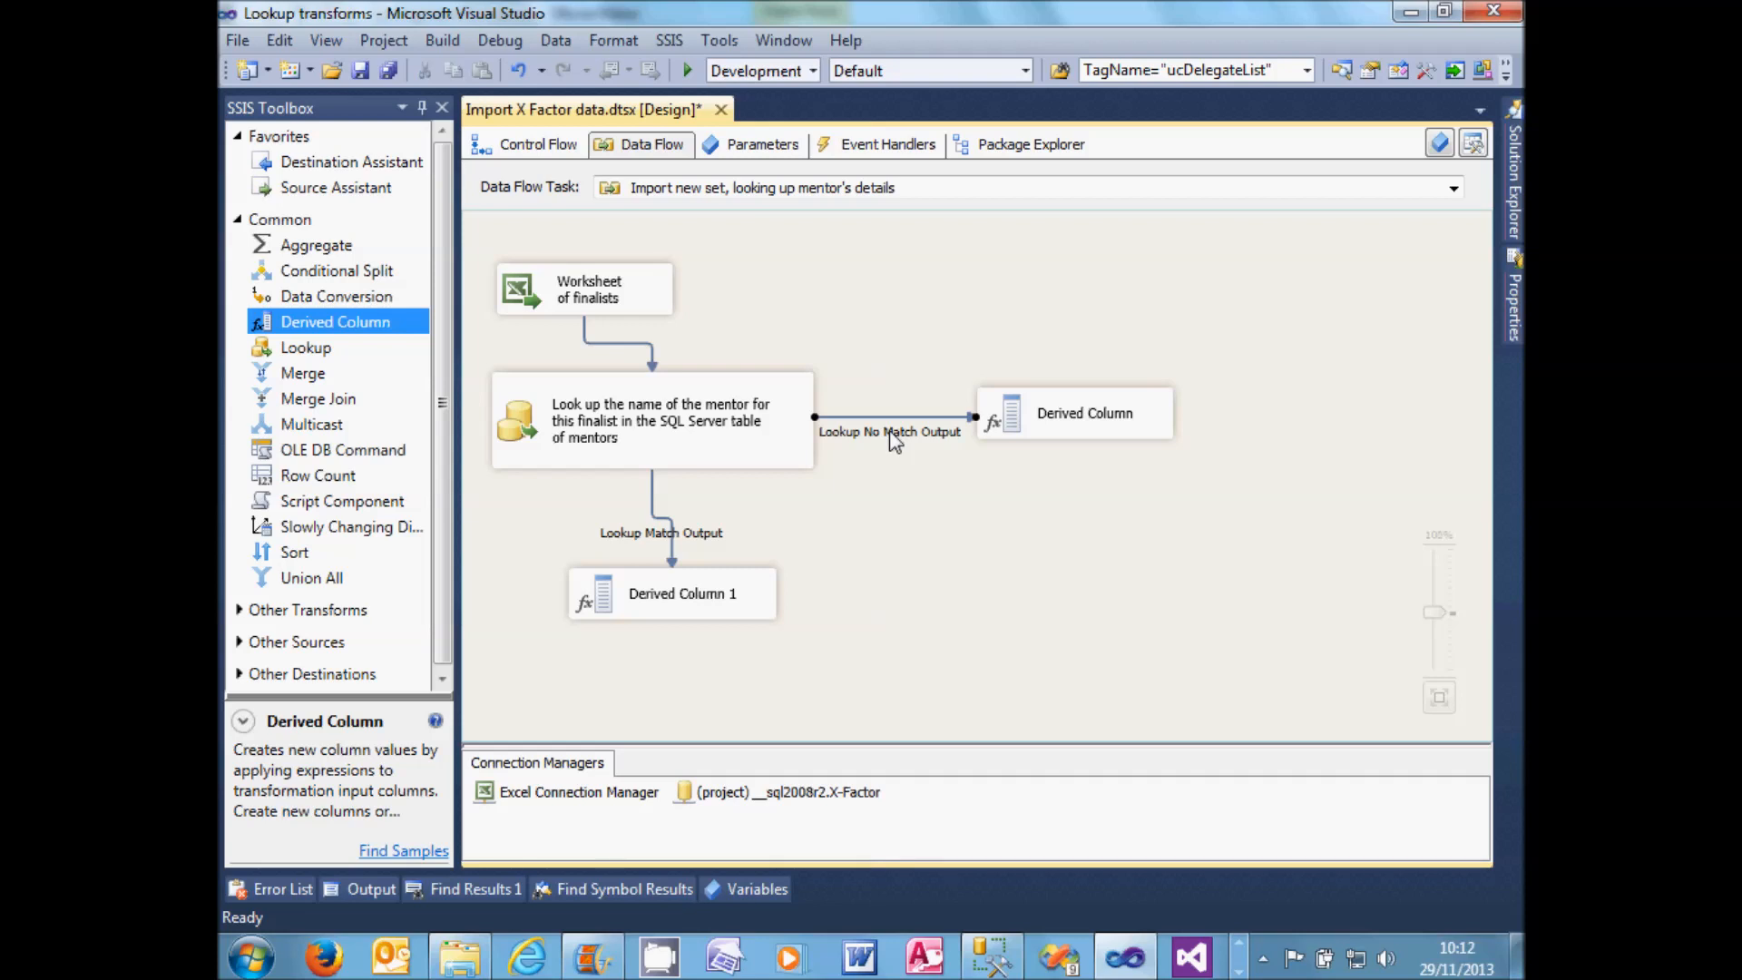
left_click(683, 537)
left_click(888, 439)
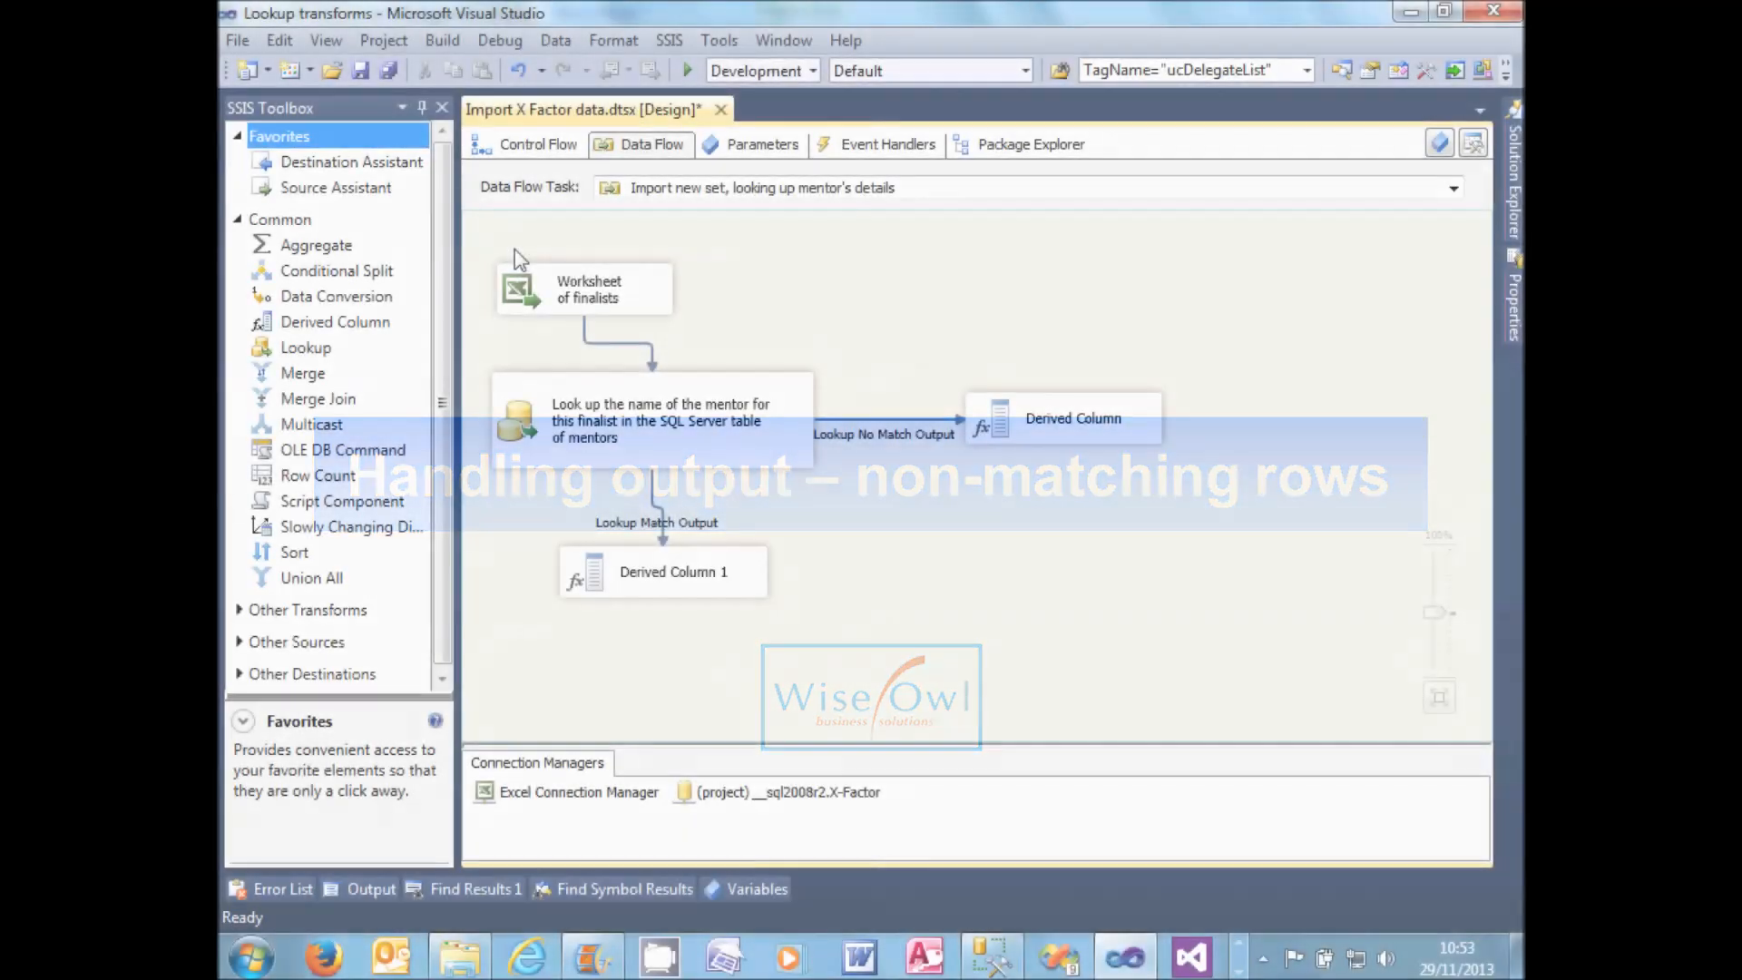
- Review the lookup's match and no match outputs, and examine in SQL Server Management Studio how unmatched finalists store MentorId and Notes
left_click(519, 399)
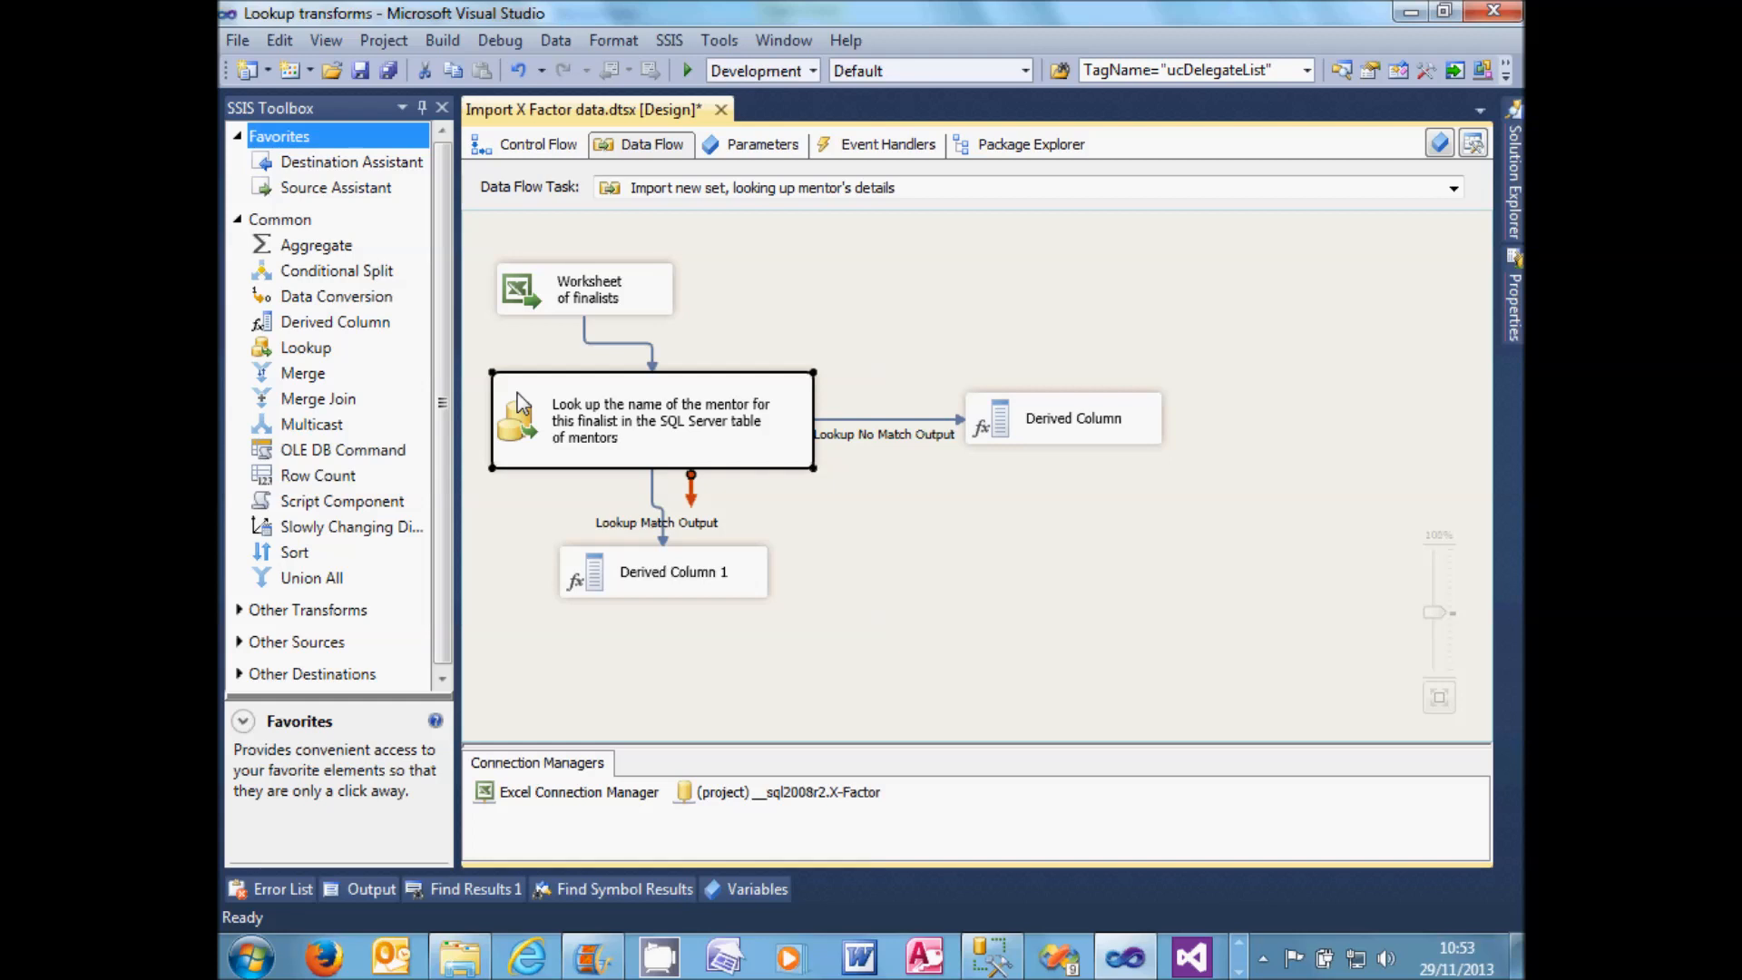
left_click(910, 440)
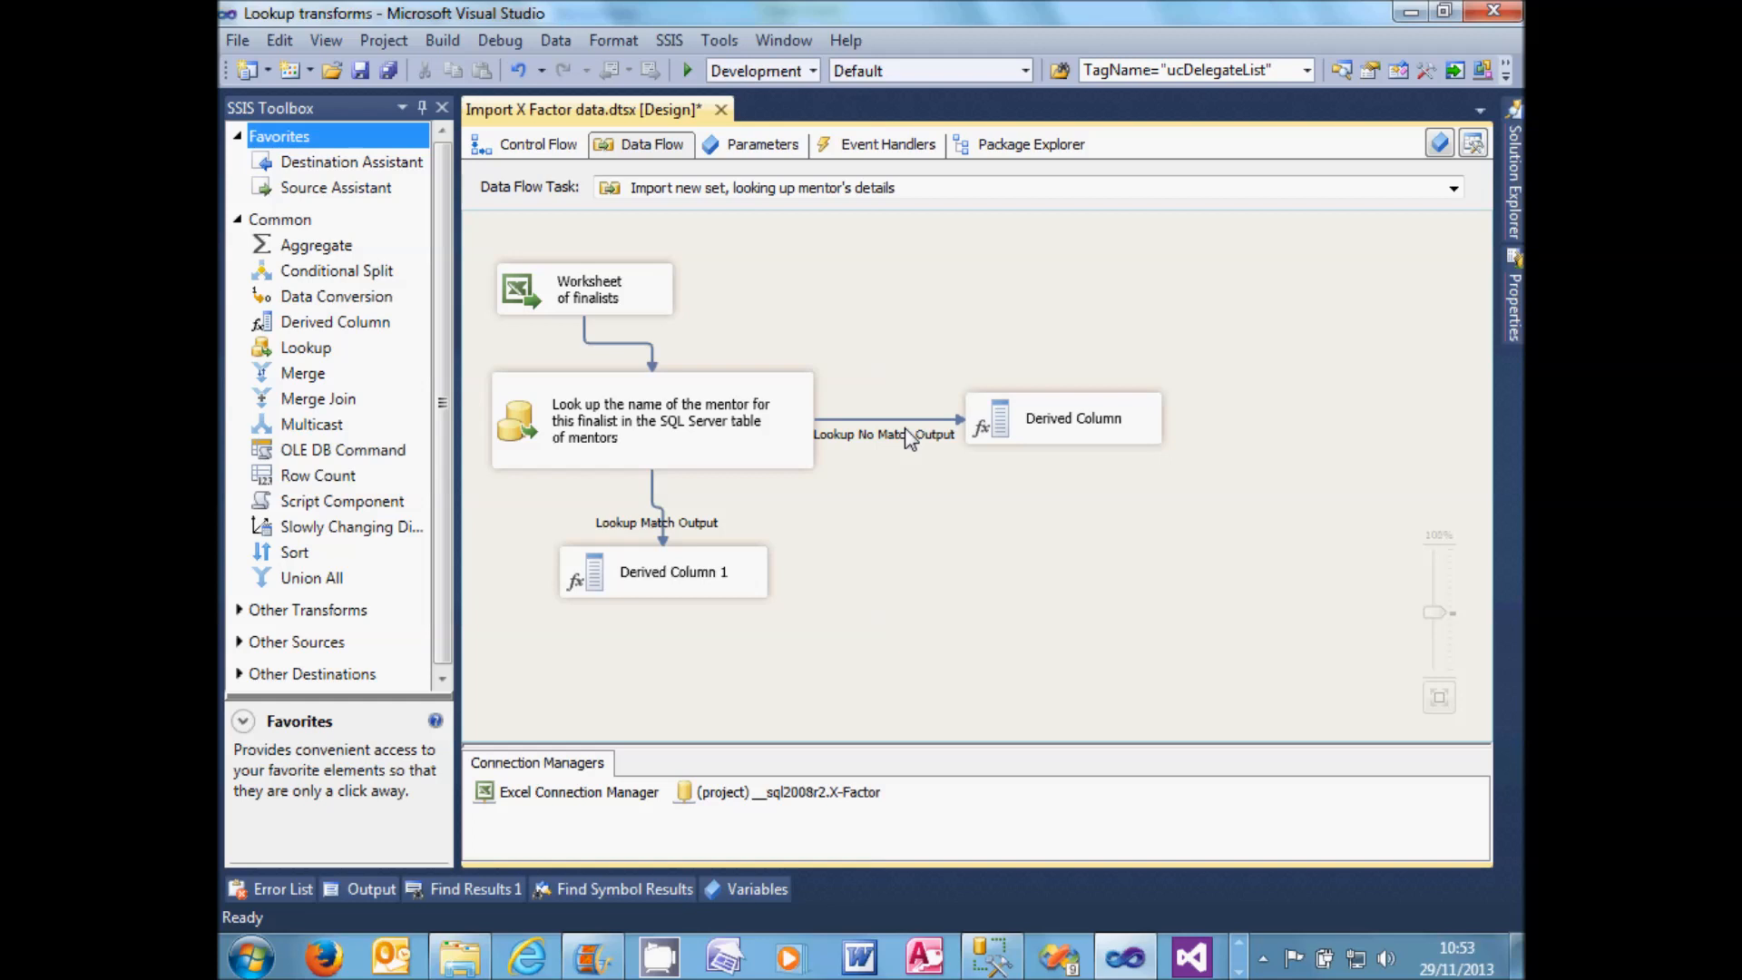
left_click(659, 525)
left_click(1003, 419)
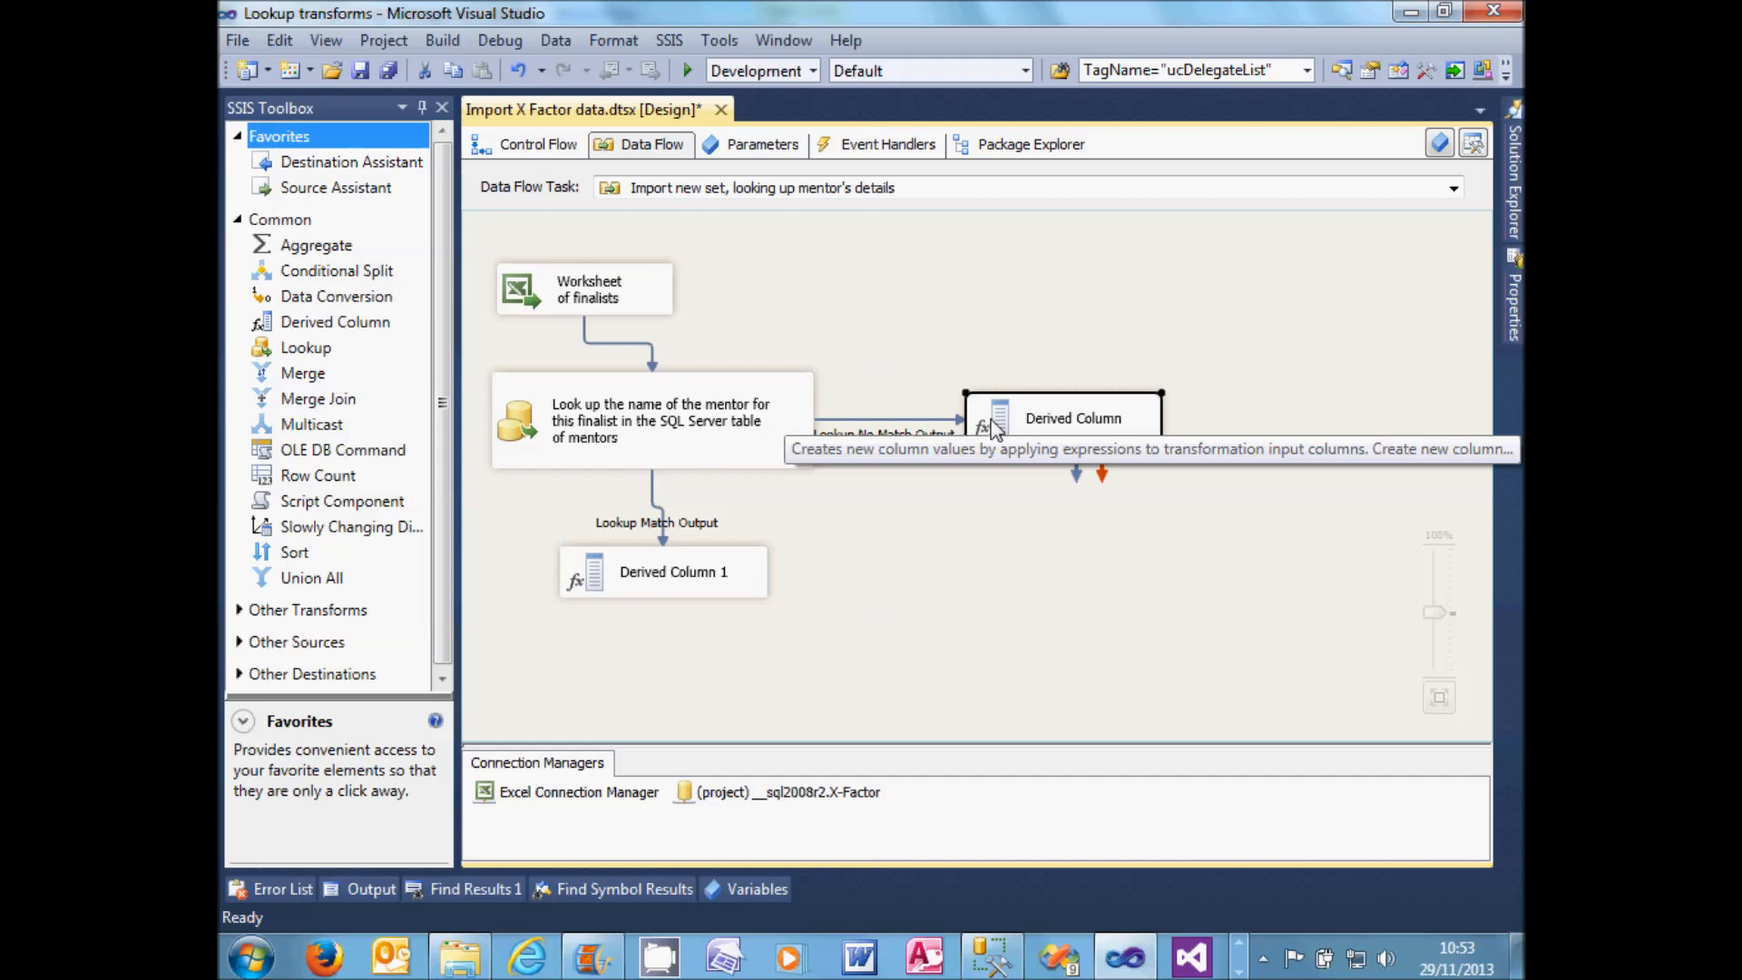
left_click(987, 952)
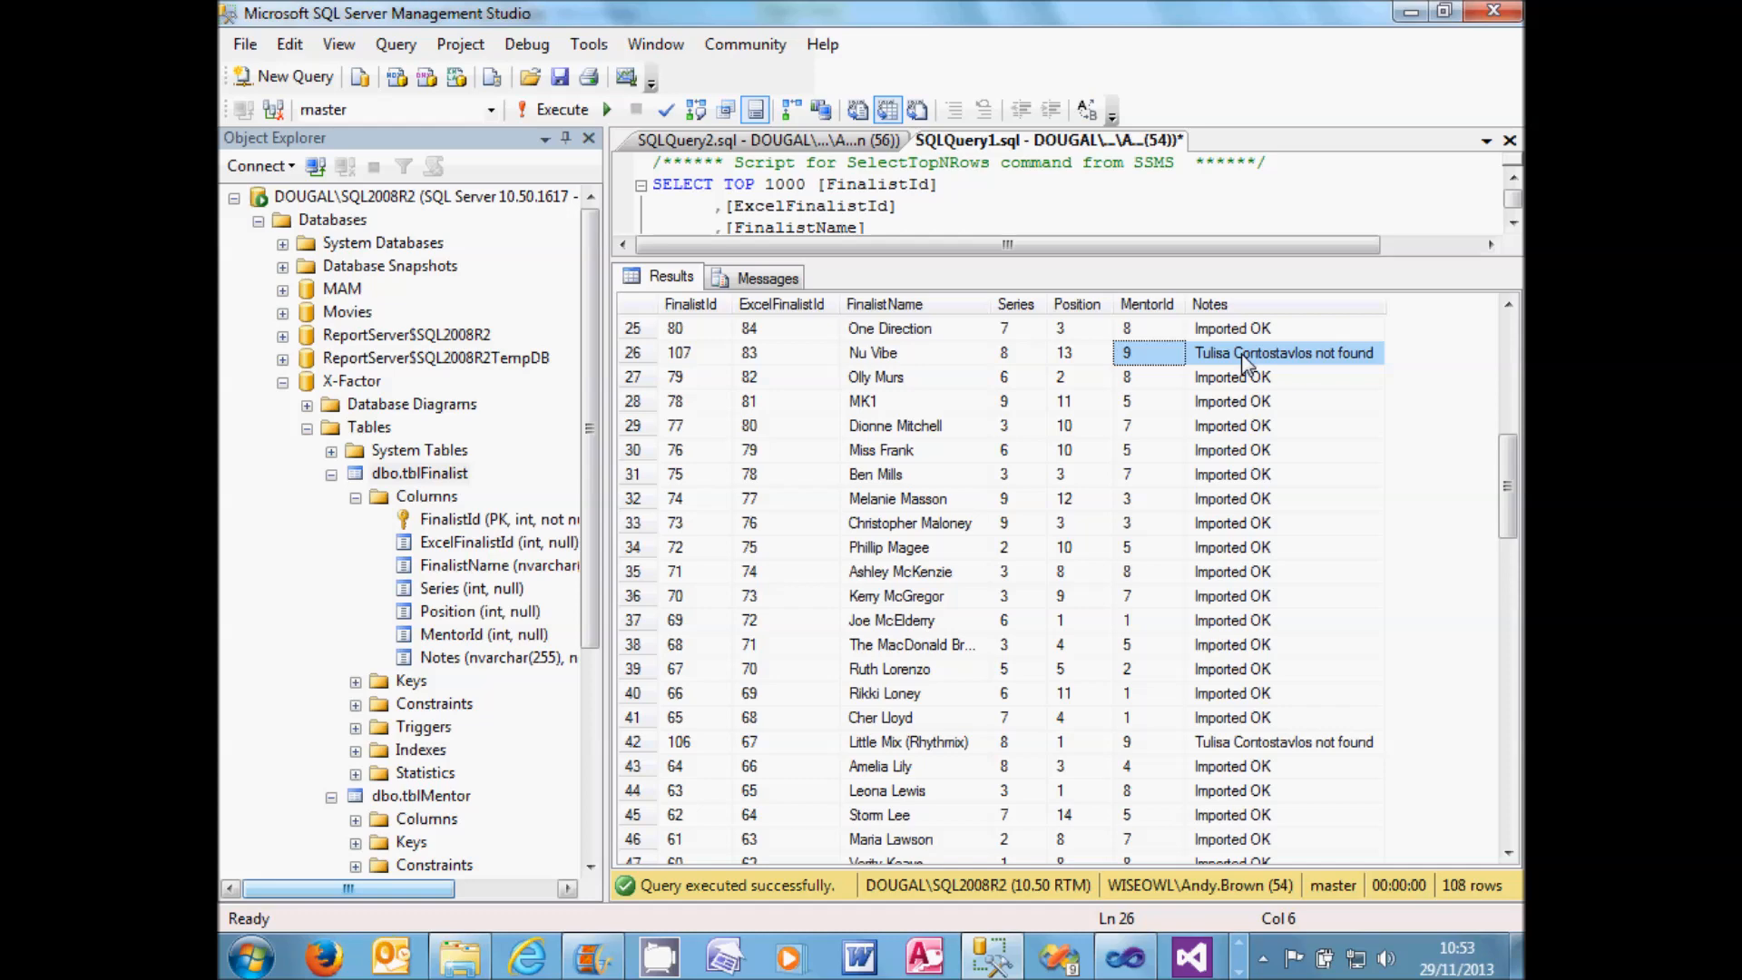
left_click(1121, 961)
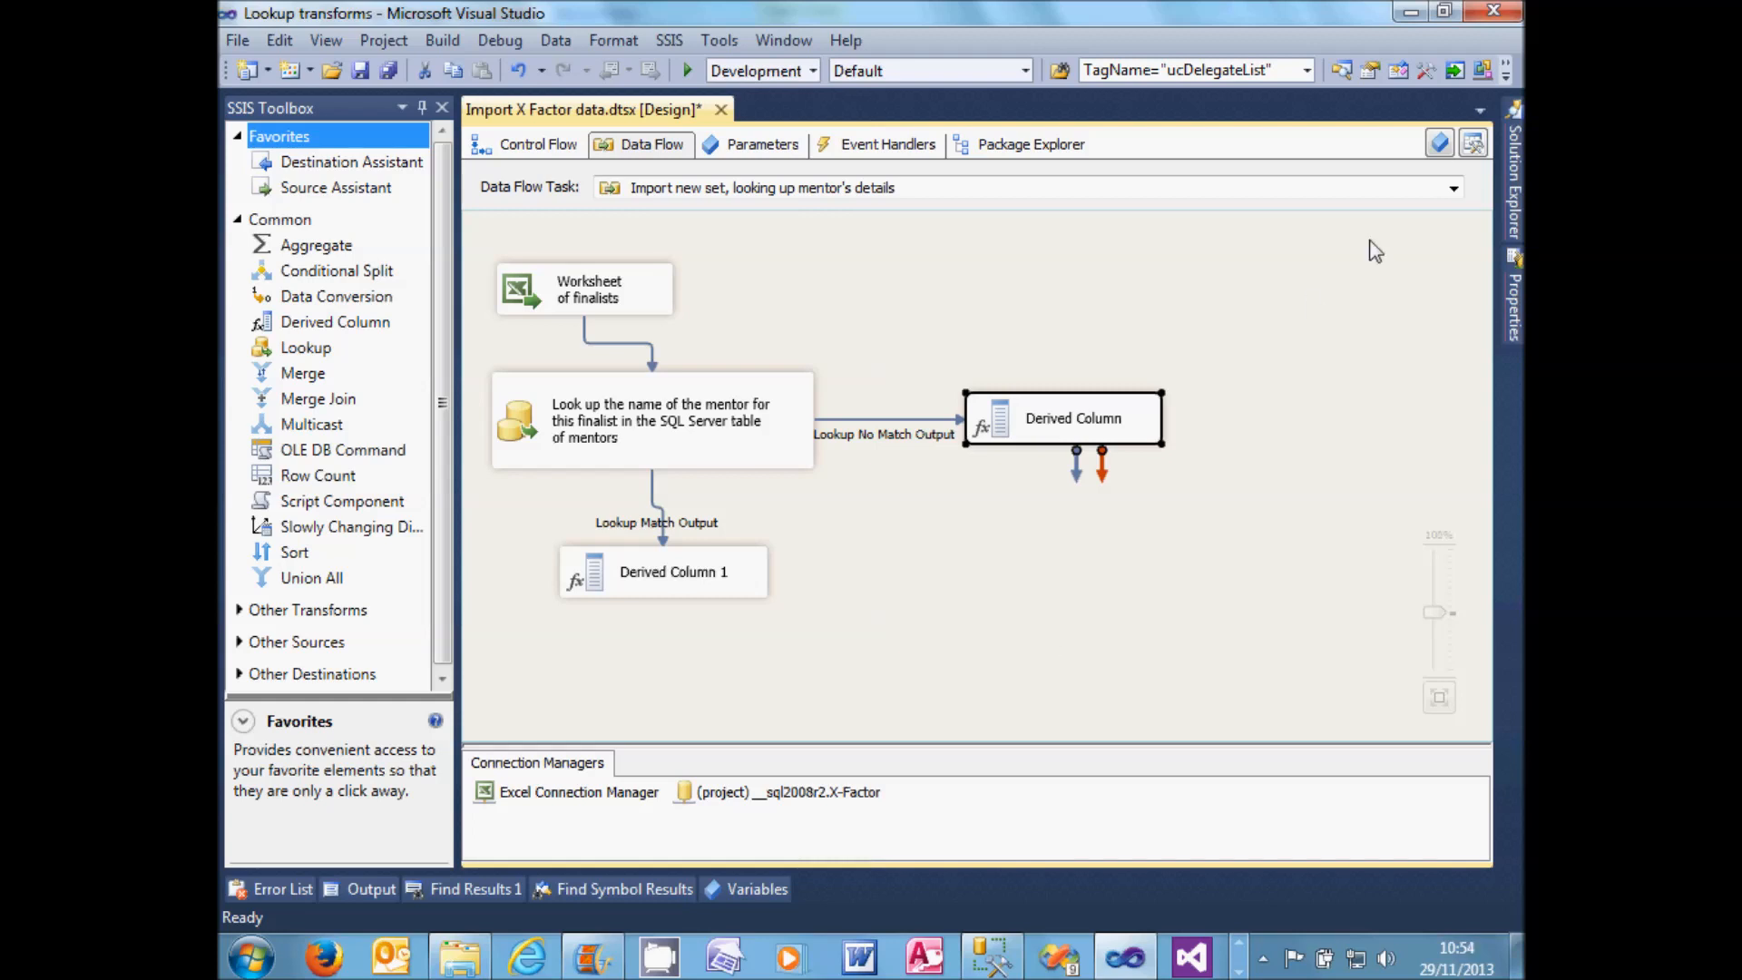
- Add a package variable named NotKnownMentorId
left_click(1440, 143)
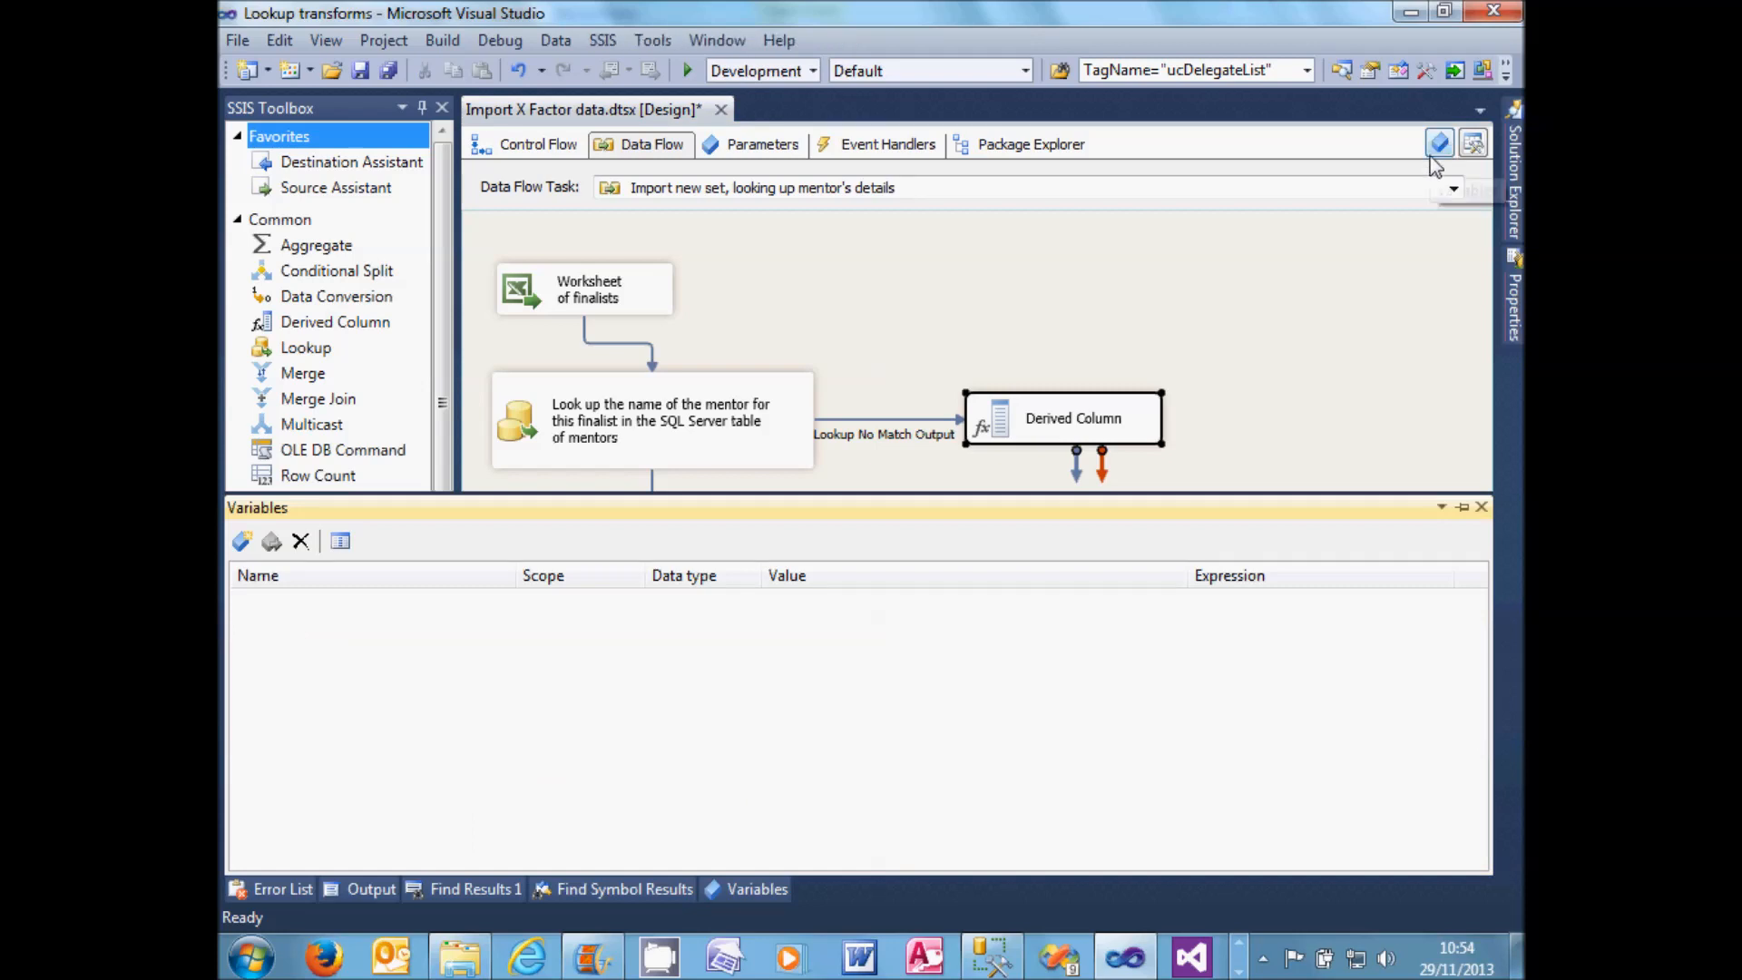
left_click(240, 542)
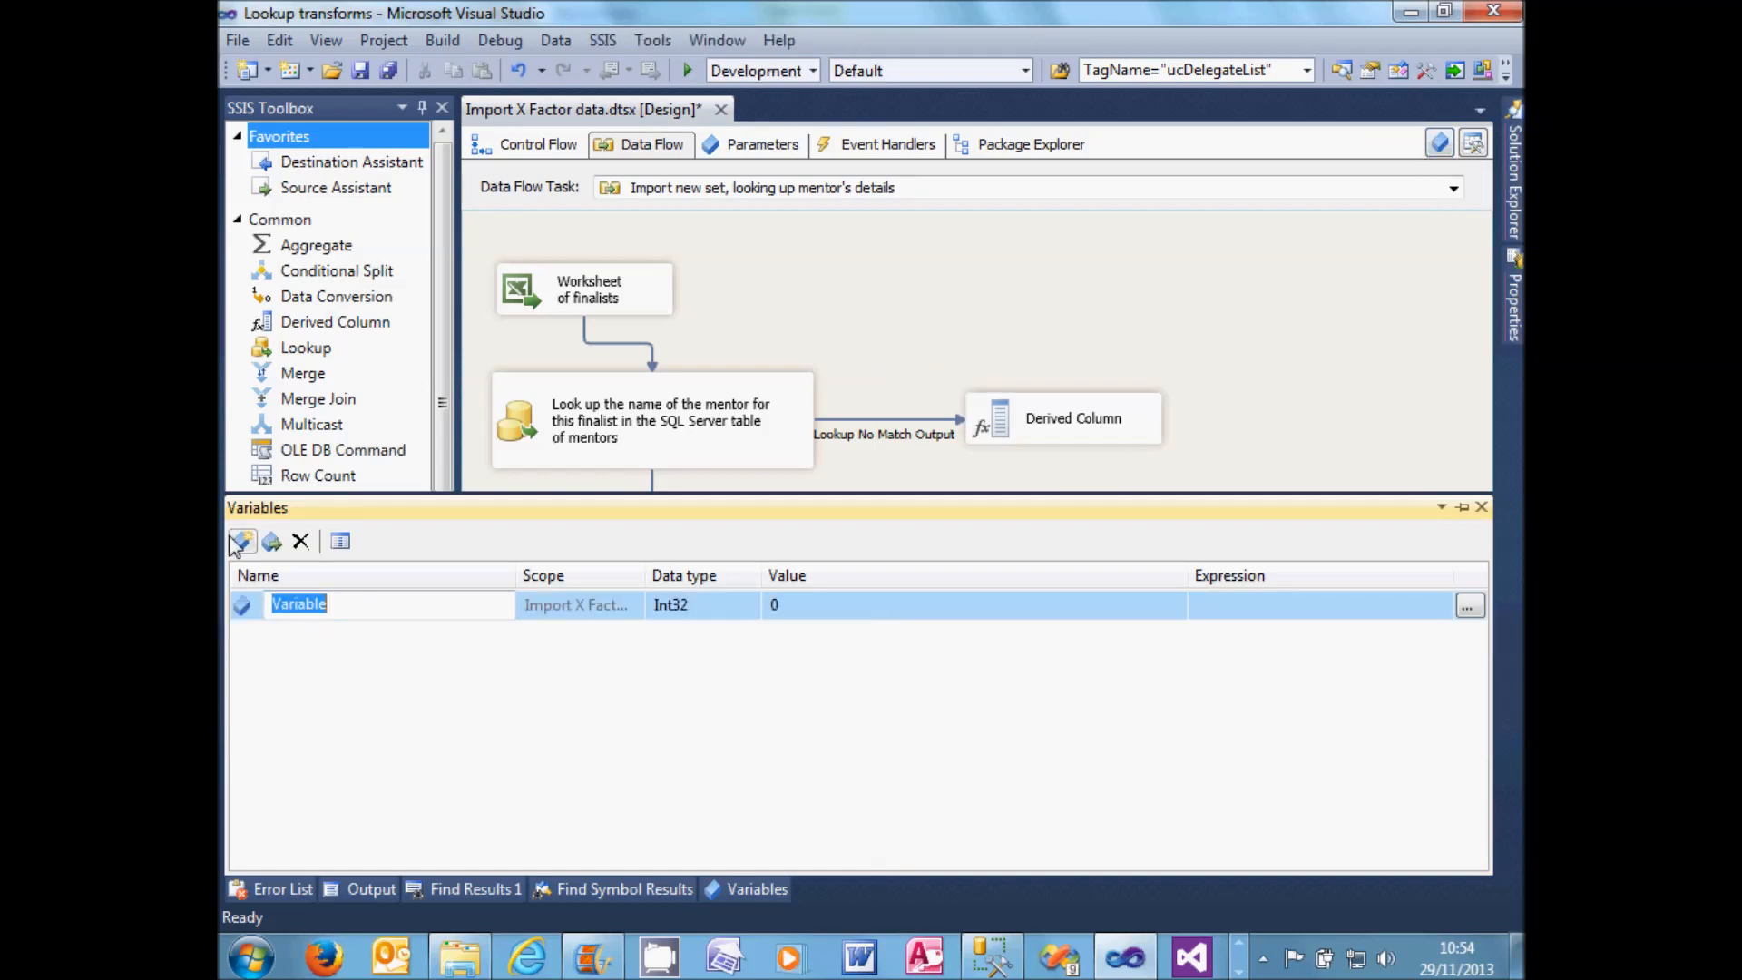
type("NotKnwon")
key("BackSpace")
key("BackSpace")
key("BackSpace")
type("ownMentorId")
key("Tab")
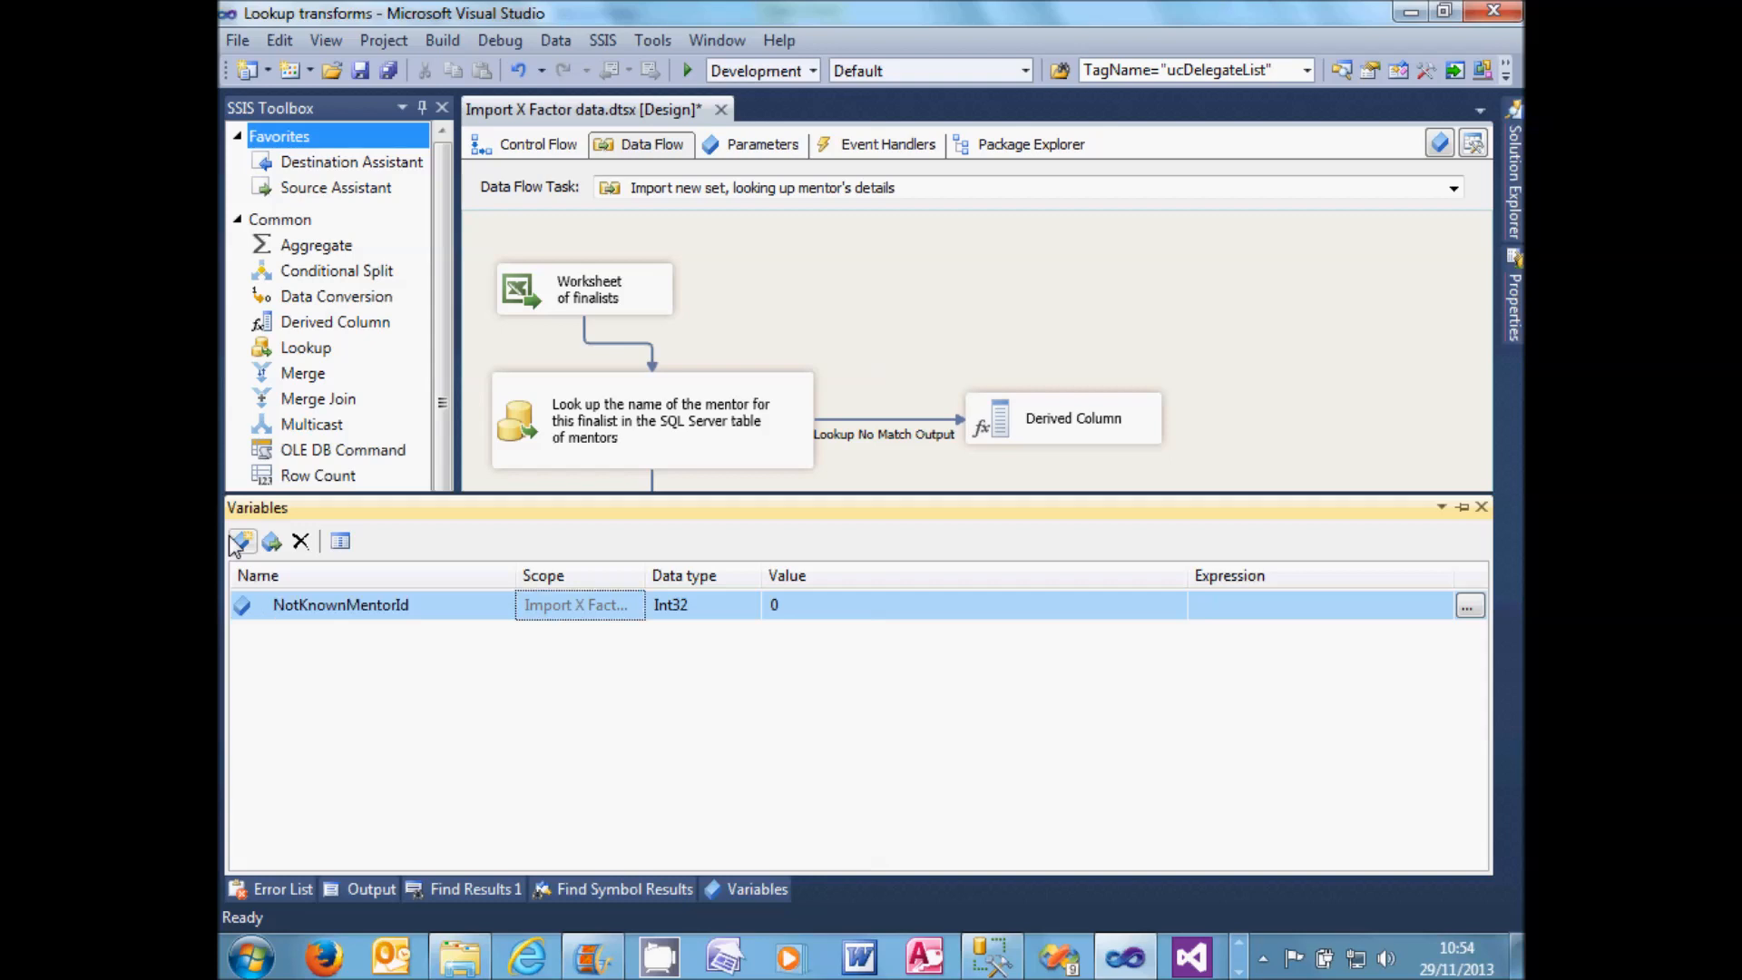
- Set the NotKnownMentorId variable's value to 9 and return to the data flow diagram
left_click(814, 617)
key("BackSpace")
type("9")
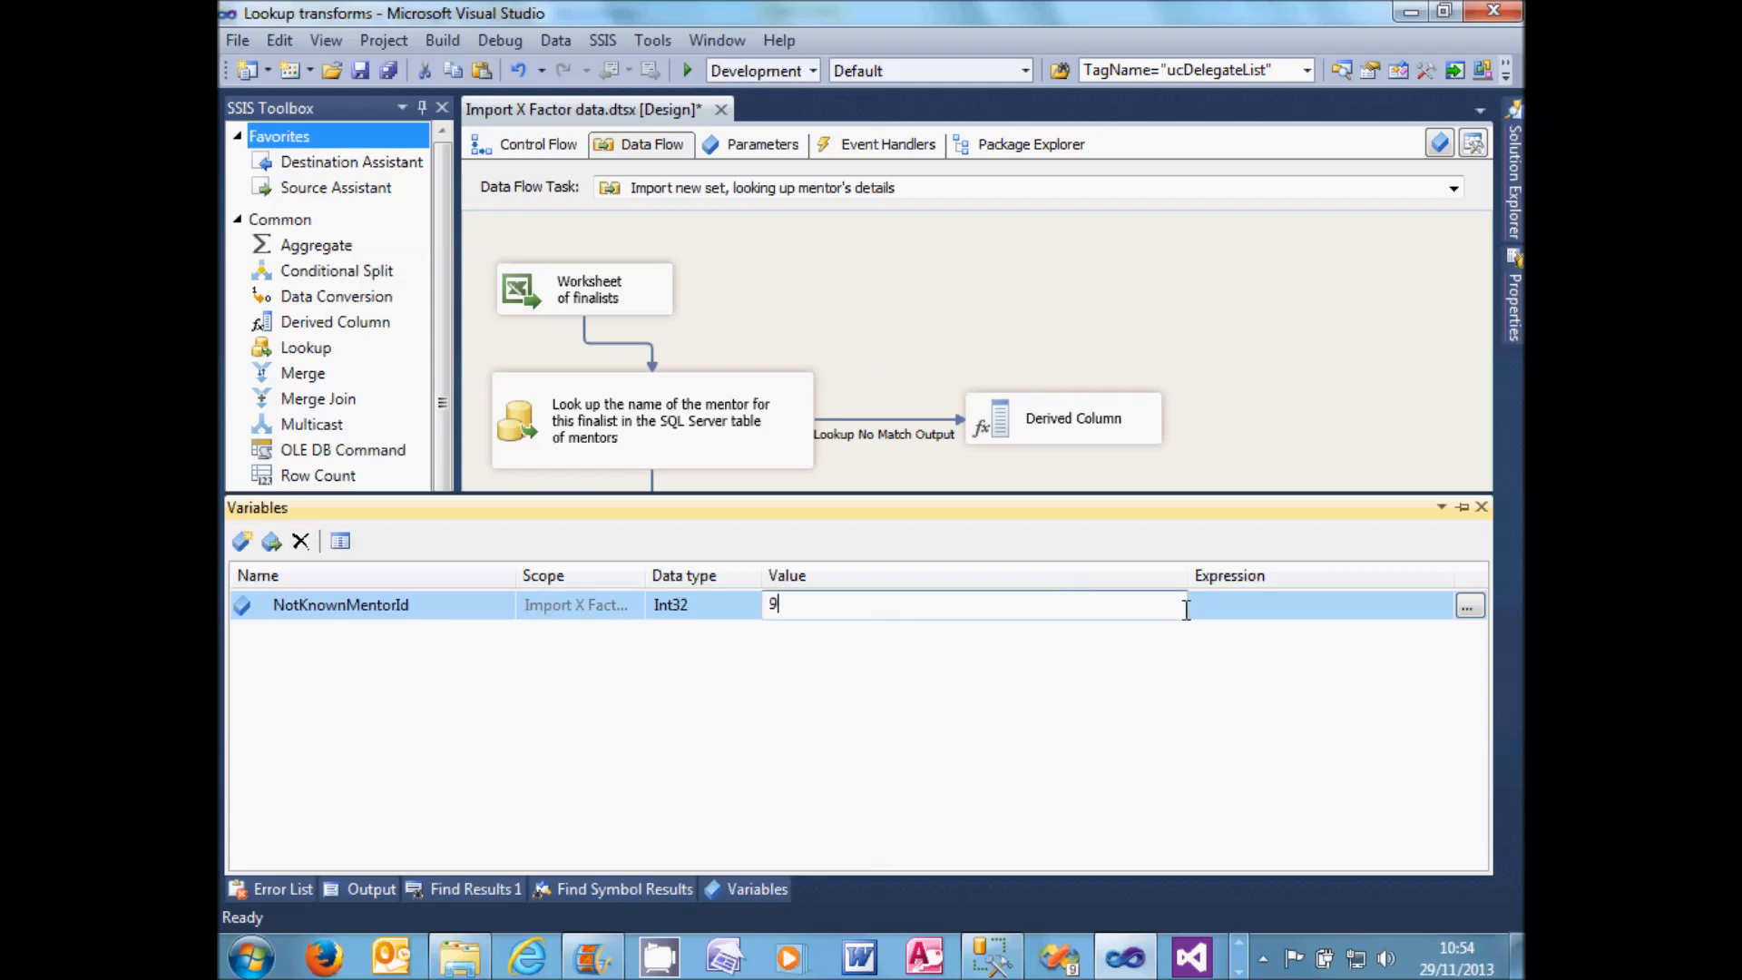
left_click(1215, 606)
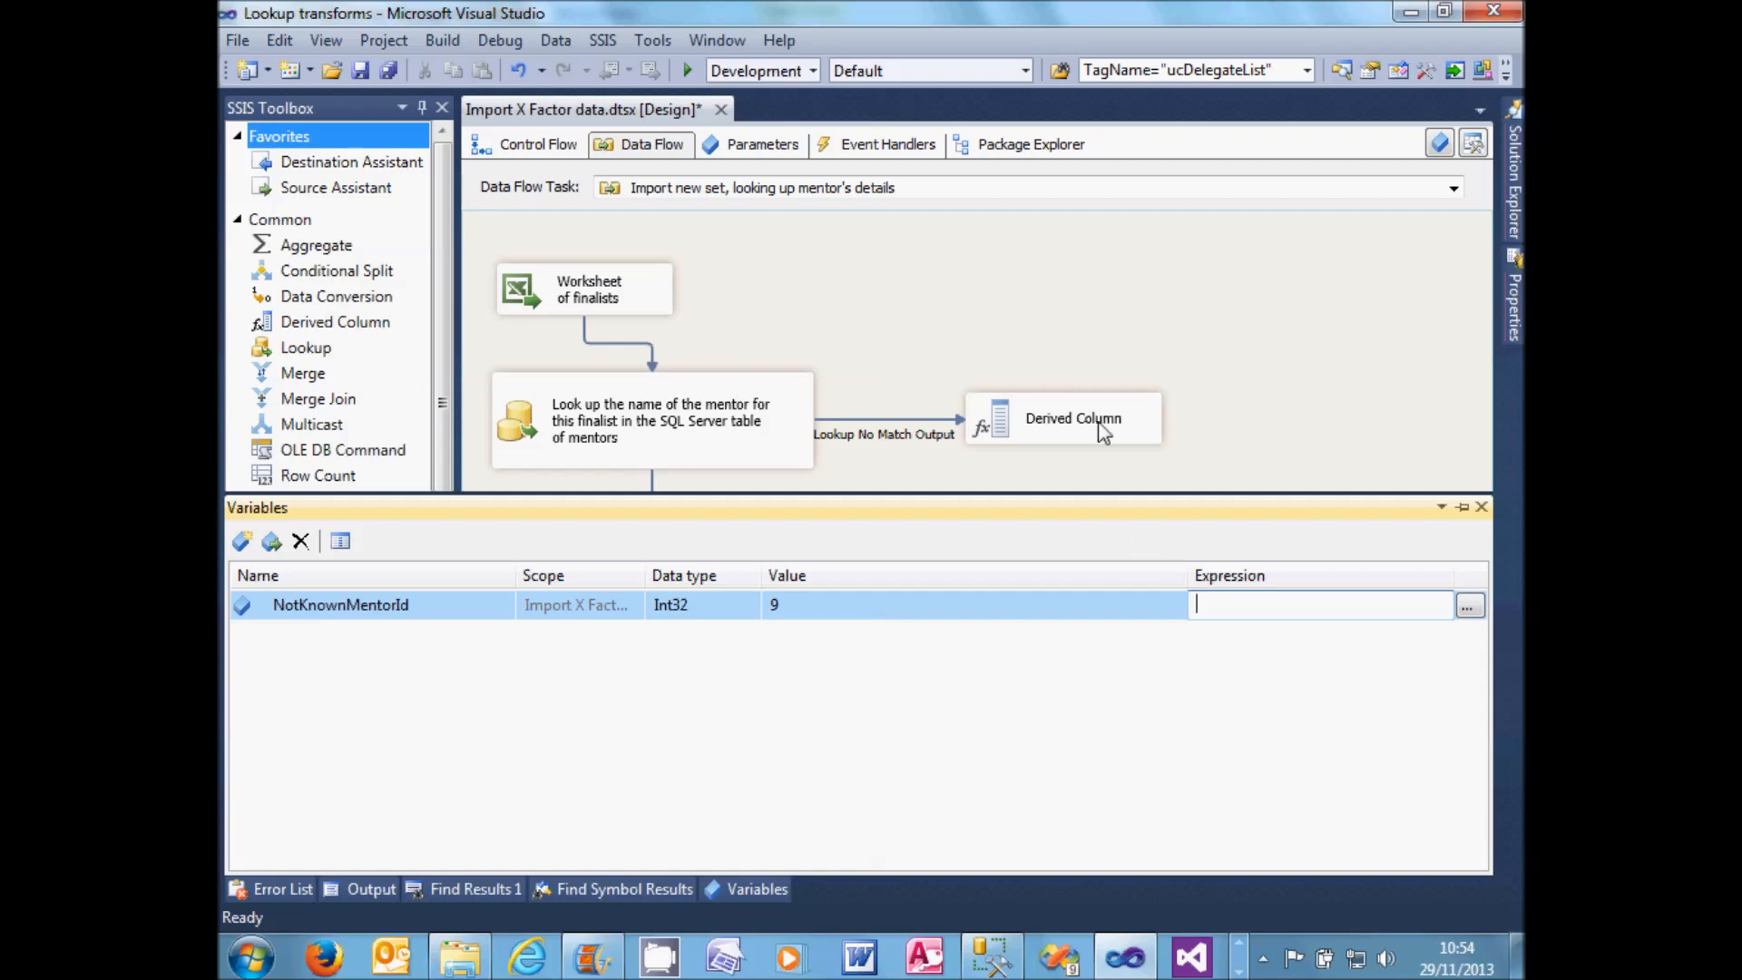
left_click(1077, 318)
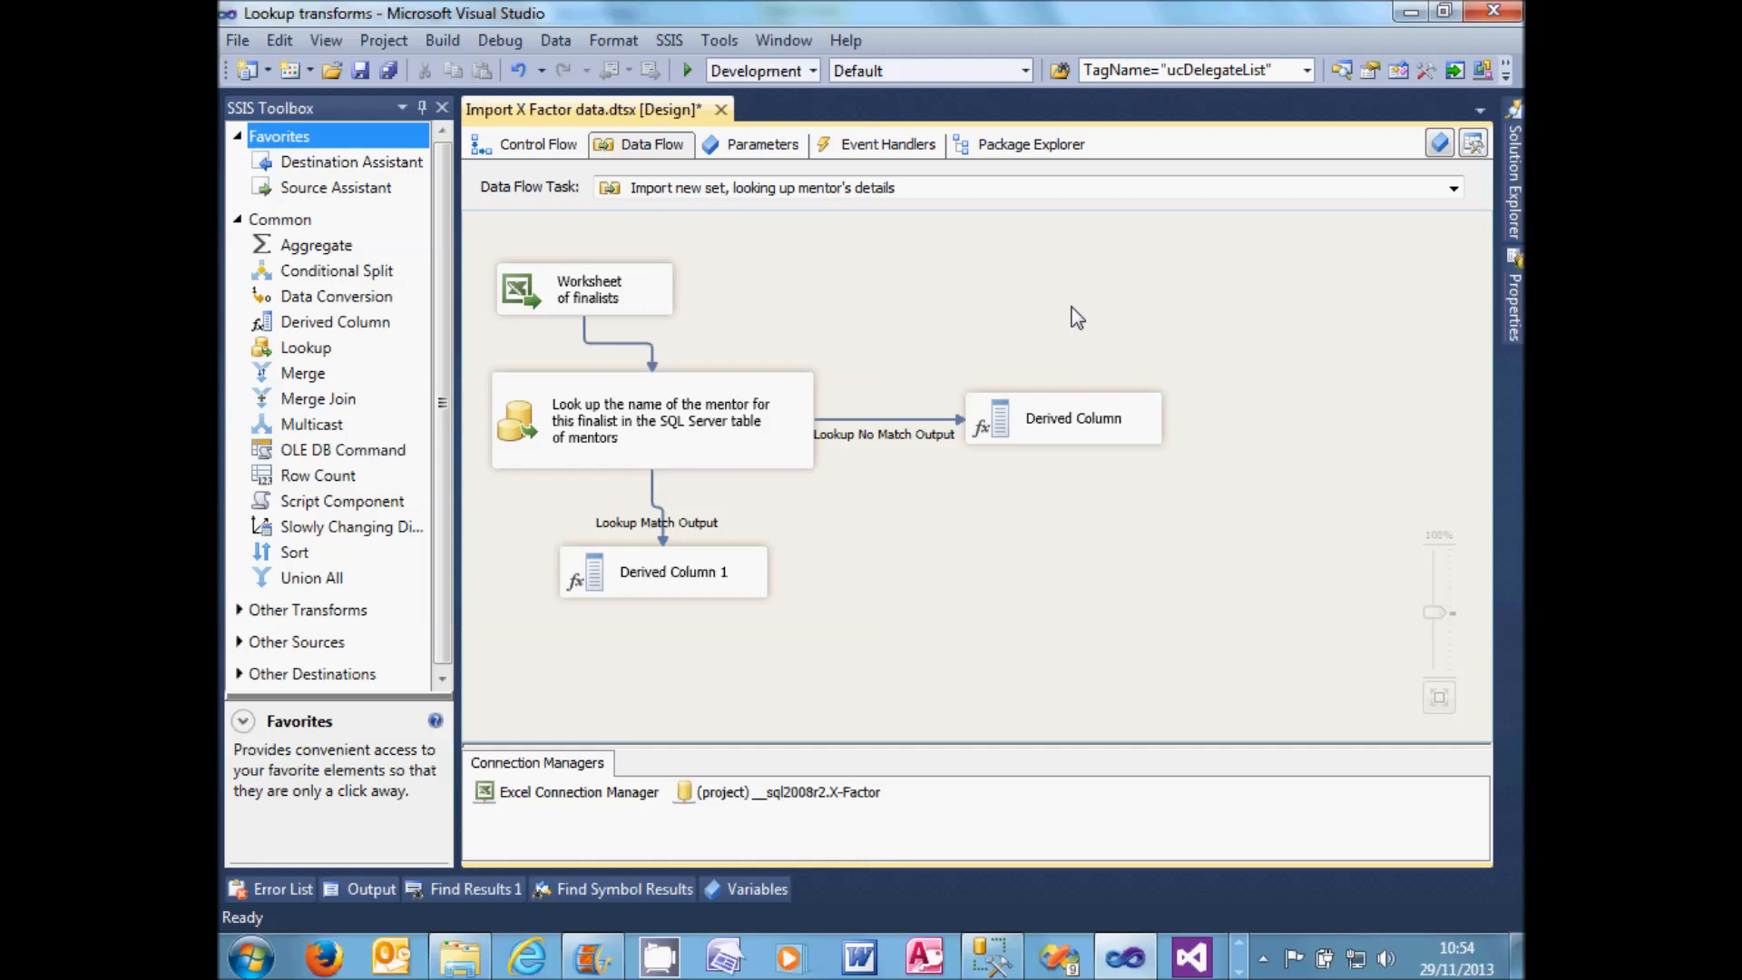
- Rename the no match Derived Column transform as "Set MentorId to 9 (NOT KNOWN), and record problem in Notes column"
left_click(1049, 431)
left_click(1050, 427)
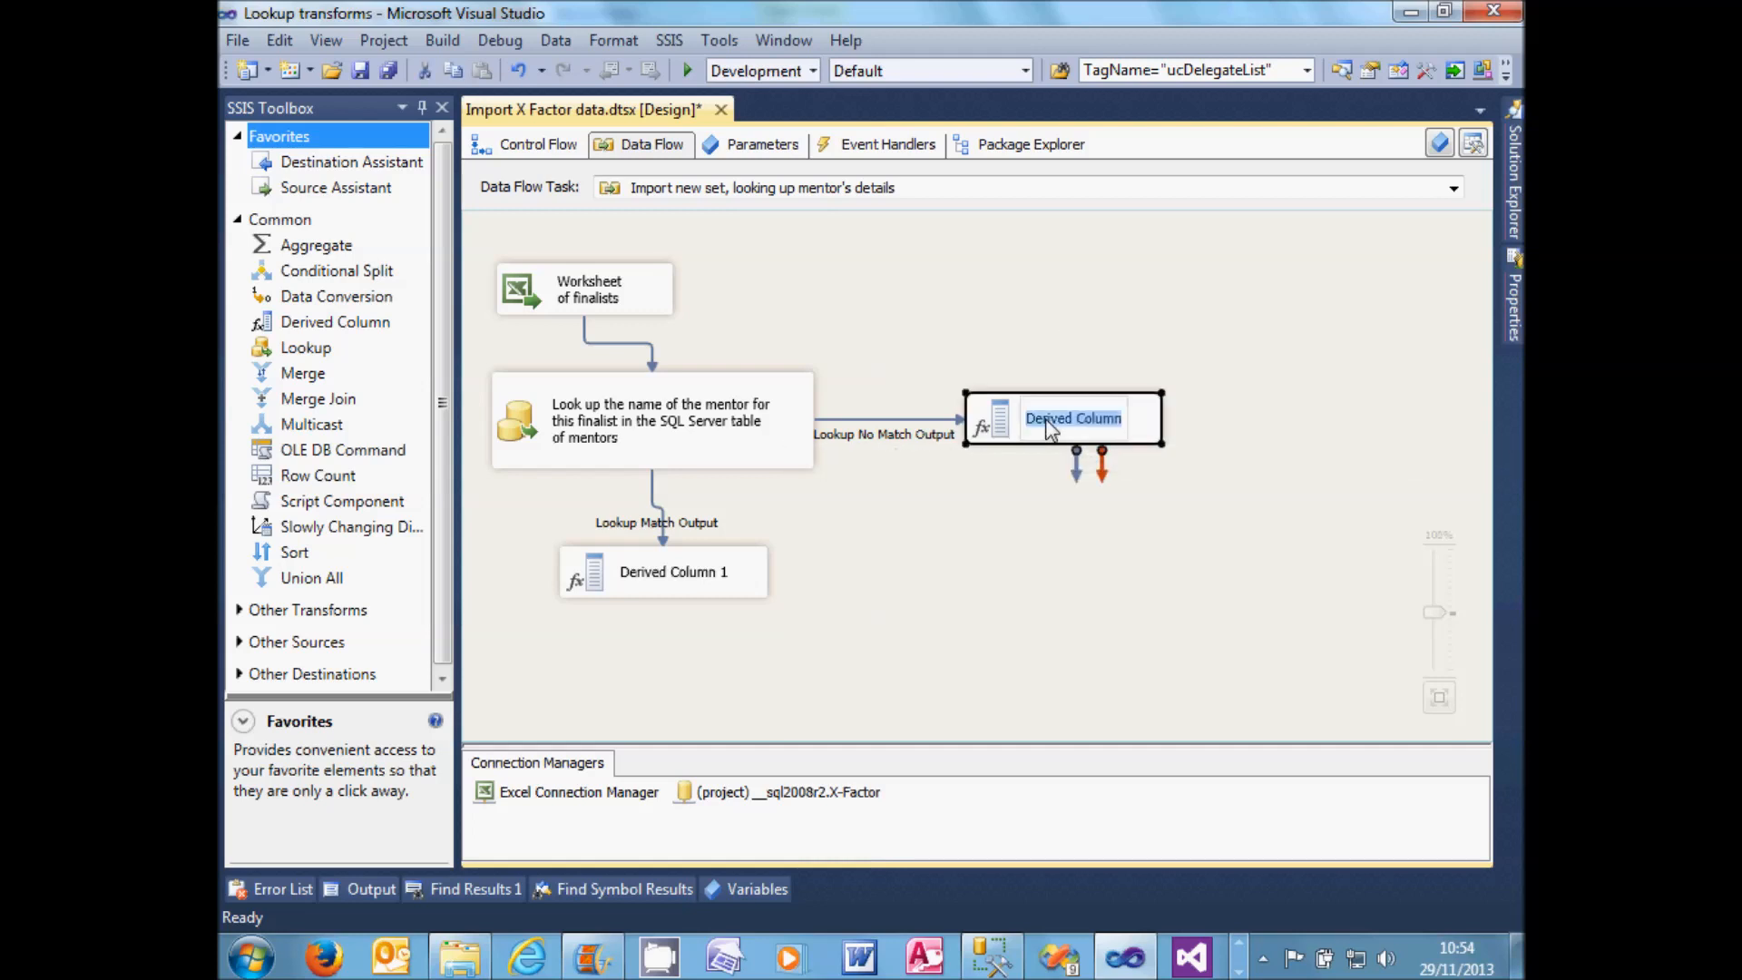
right_click(1050, 431)
left_click(1085, 497)
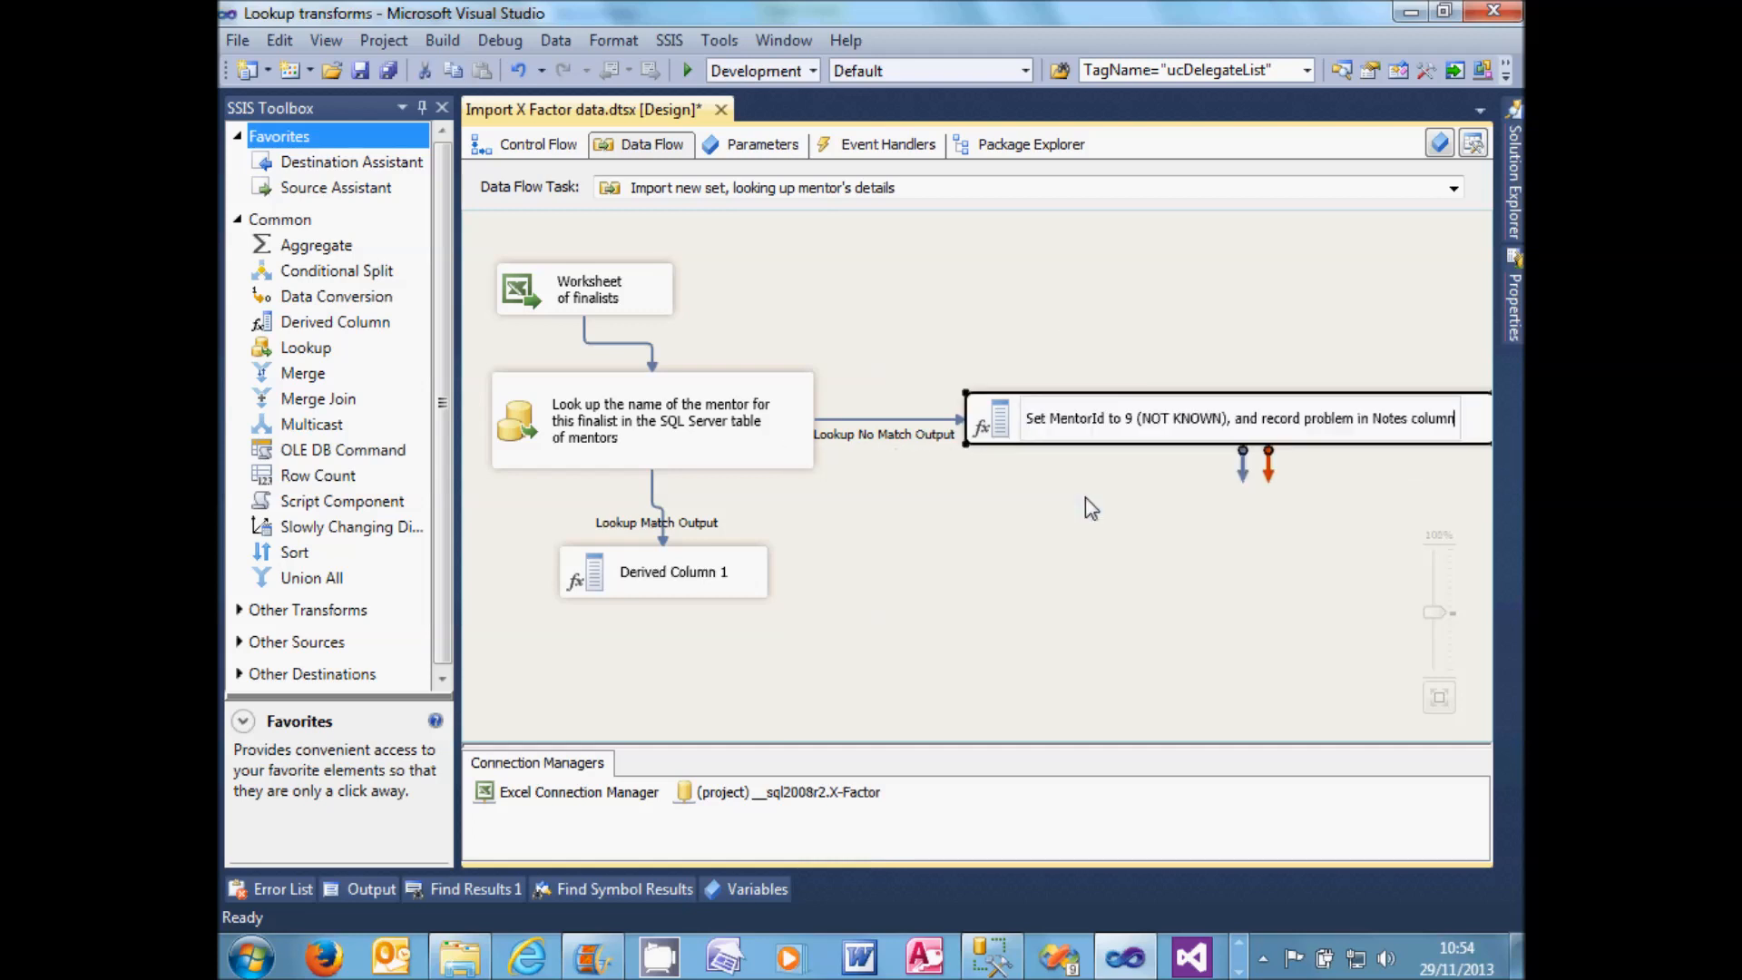
left_click(1072, 513)
- Resize the renamed transform so its label wraps over four lines, and place it beside the mentor lookup
left_click(1034, 429)
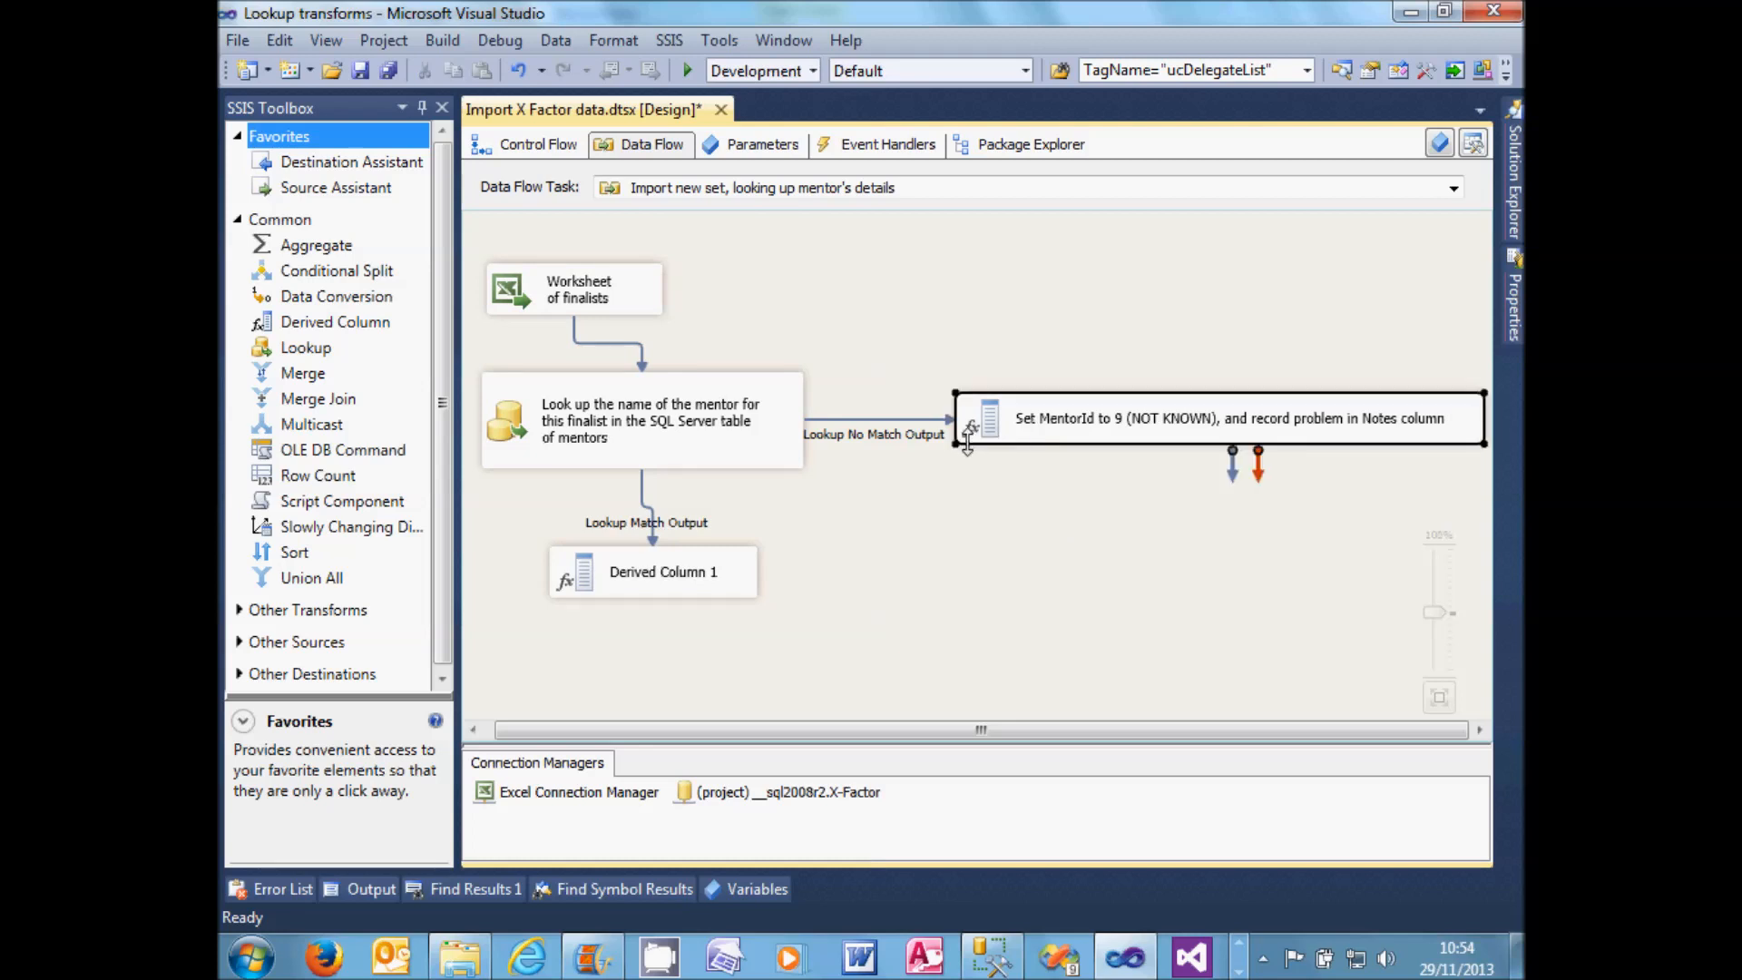
left_click_drag(962, 442, 1058, 487)
left_click_drag(1367, 451, 1119, 420)
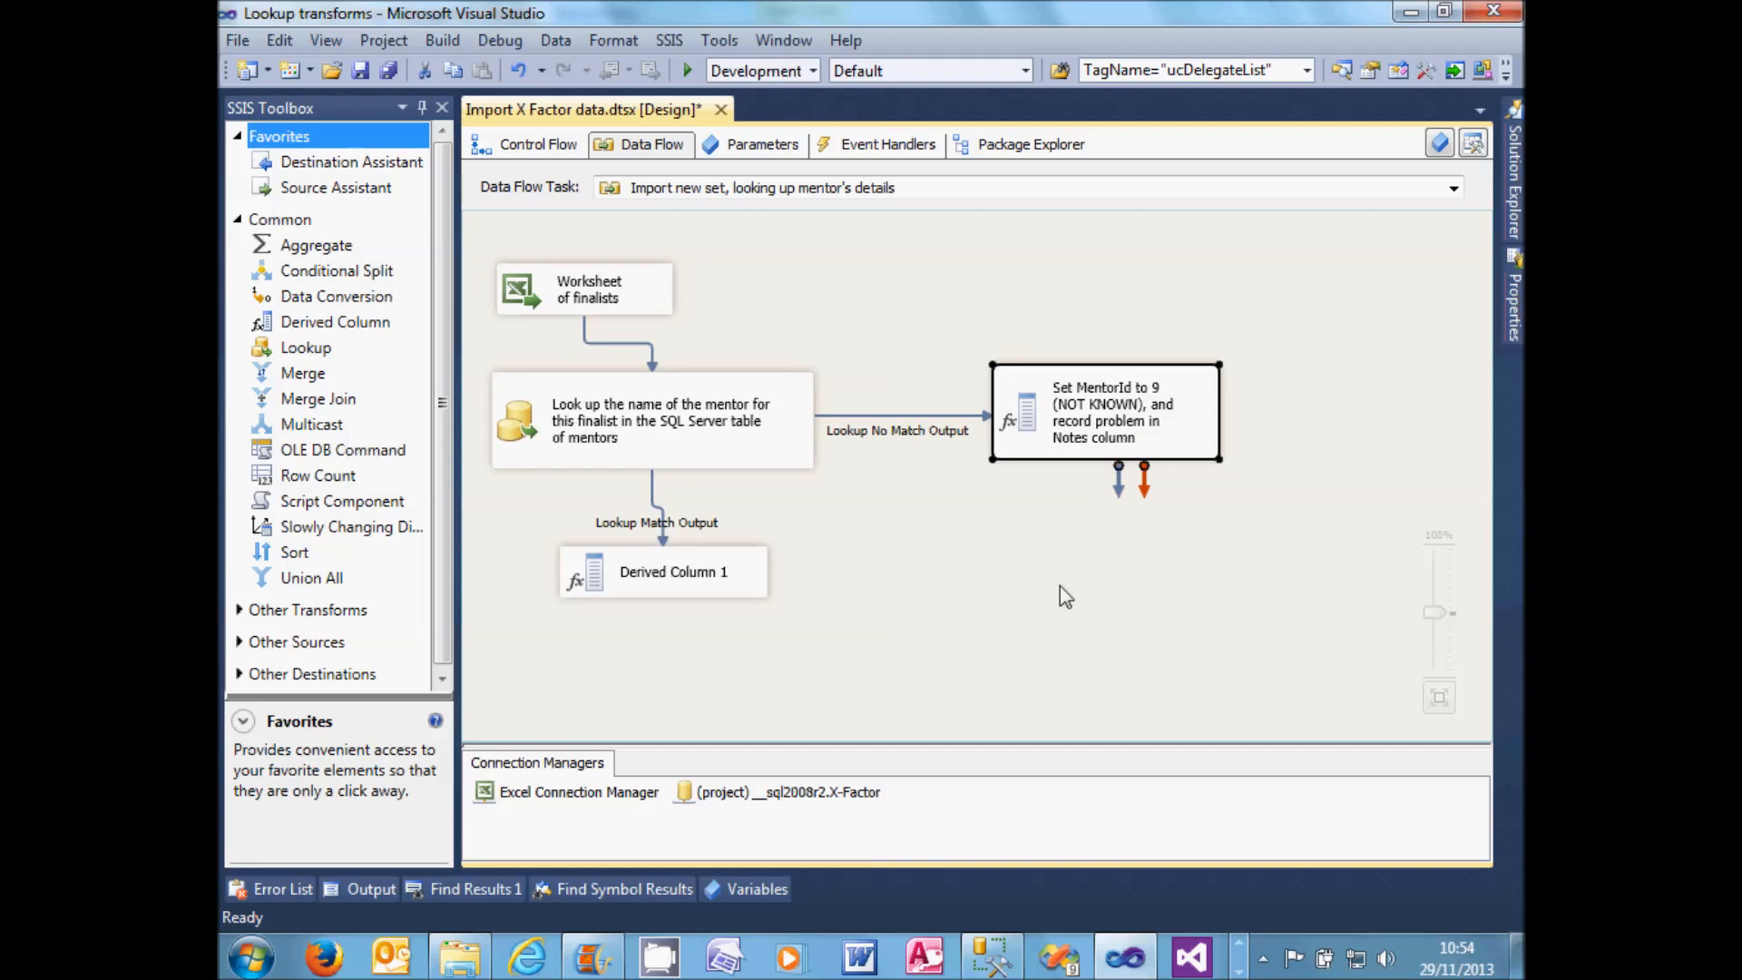
- Open the no match transform's editor and add a derived column named MentorId as a new column
double_click(1032, 427)
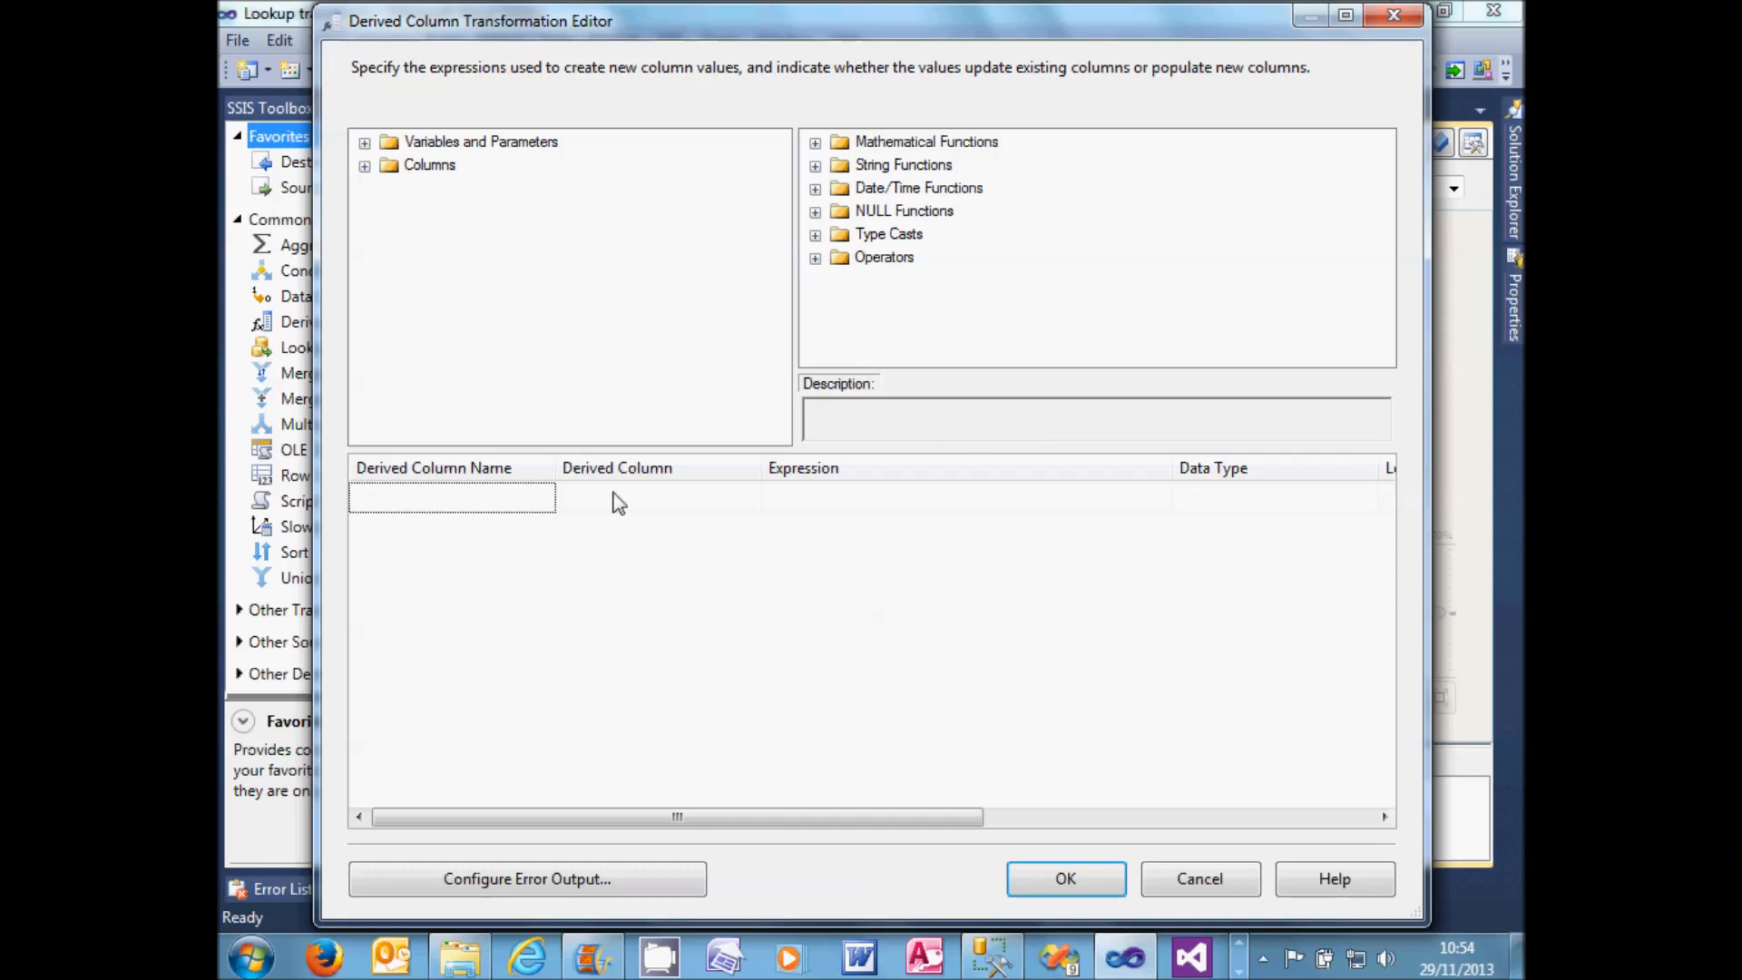
left_click(501, 506)
type("Me")
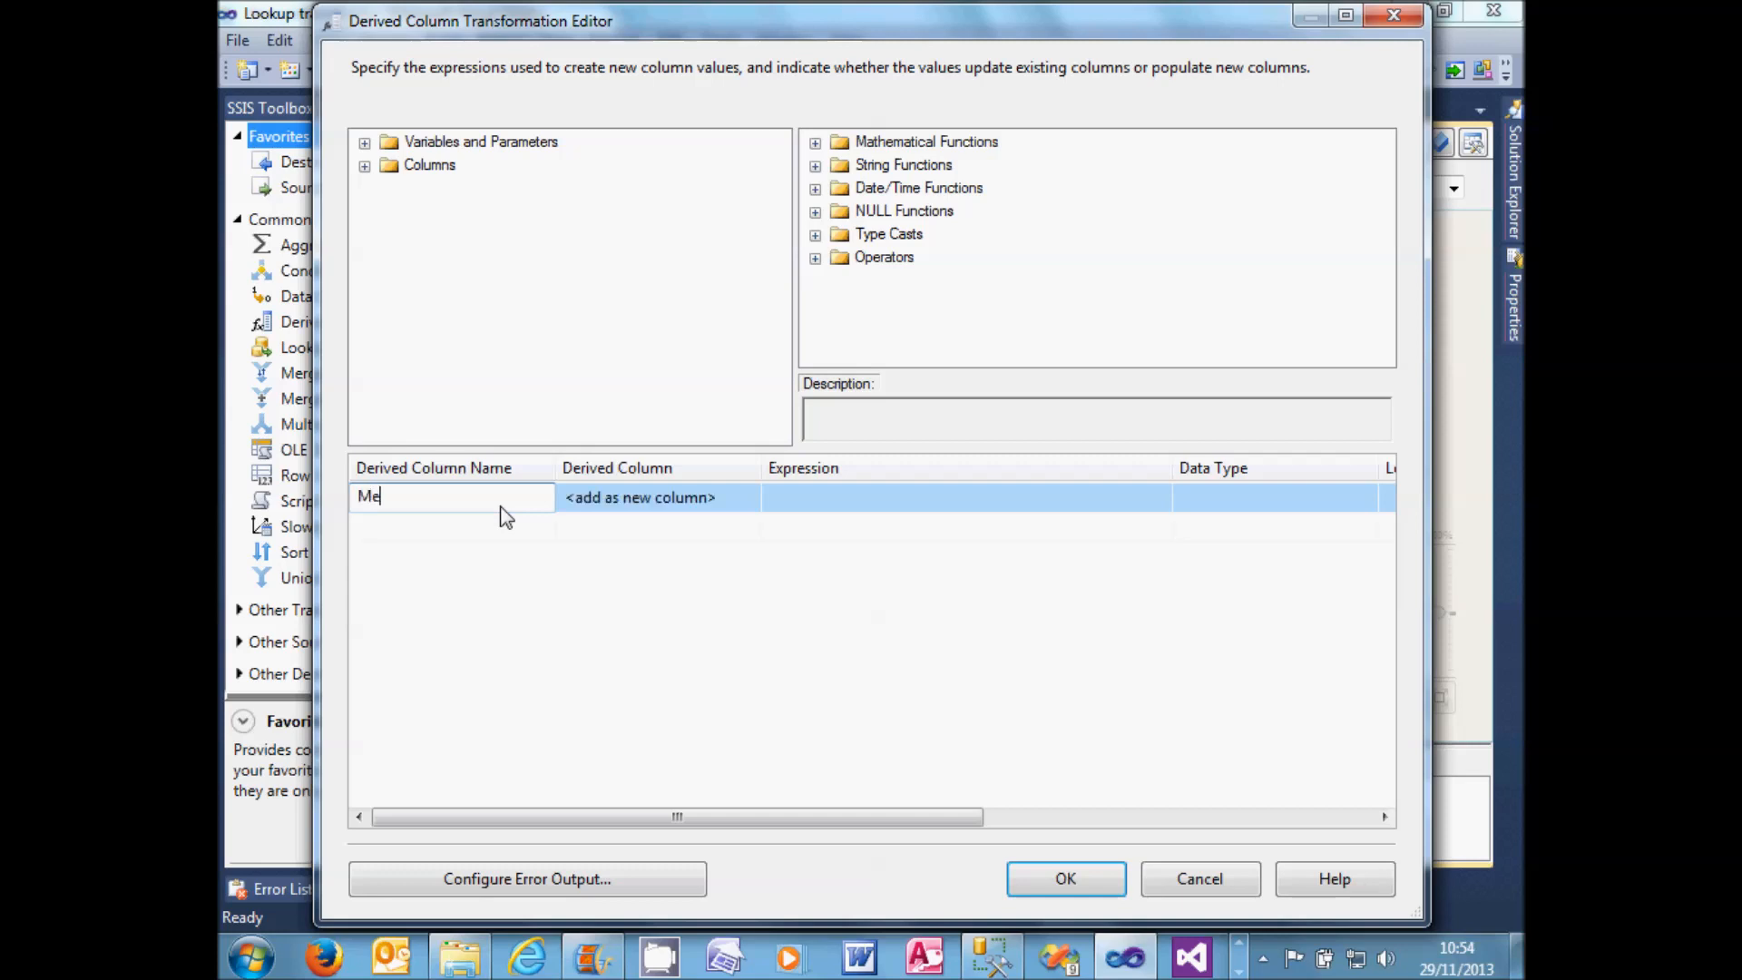
type("ntorId")
key("Tab")
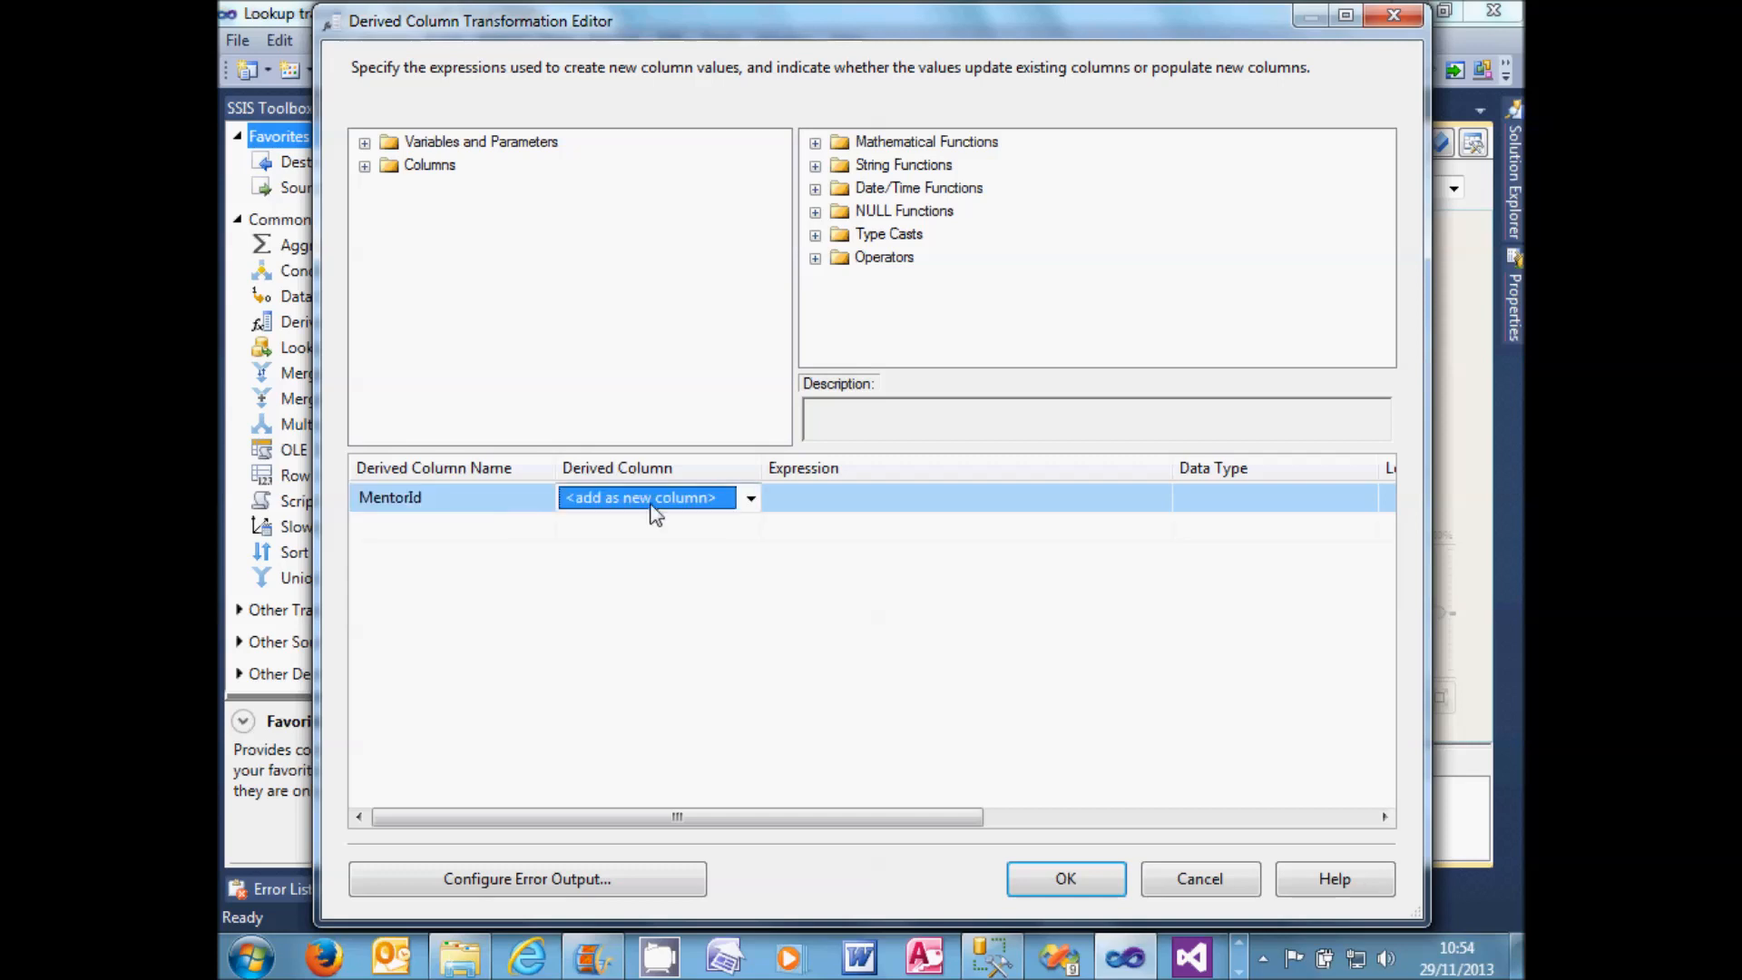
left_click(750, 501)
left_click(788, 495)
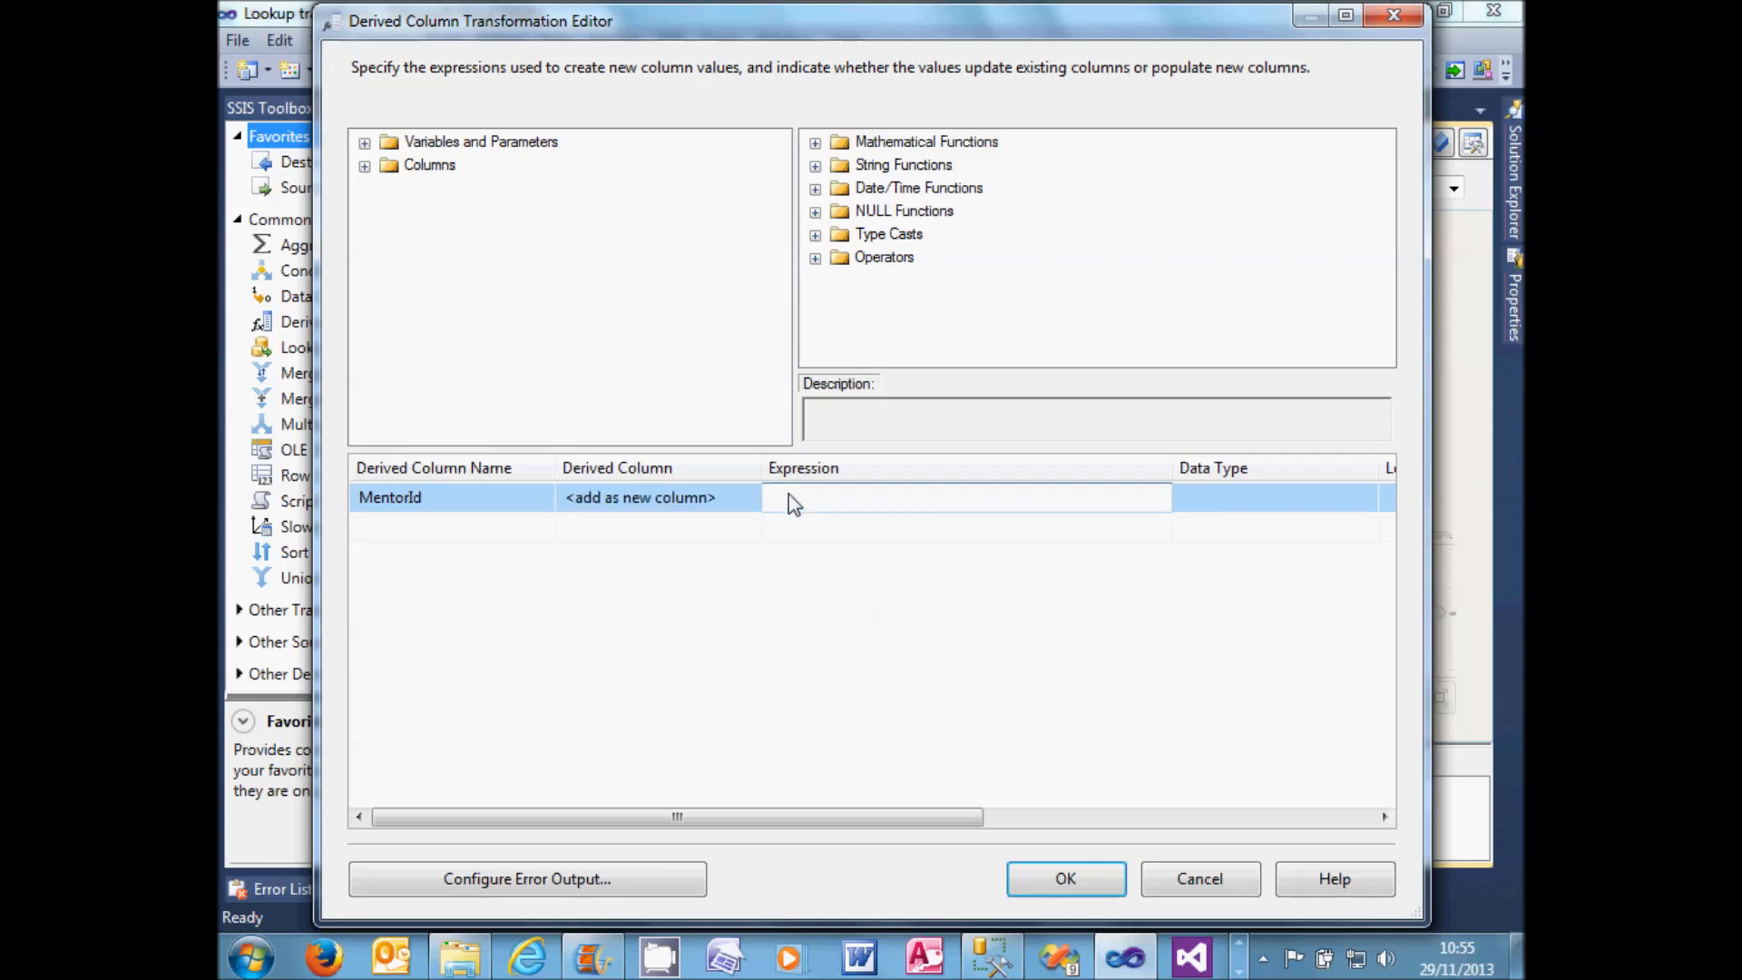
- Use the variable @[User::NotKnownMentorId] as the expression of the MentorId derived column
left_click(365, 143)
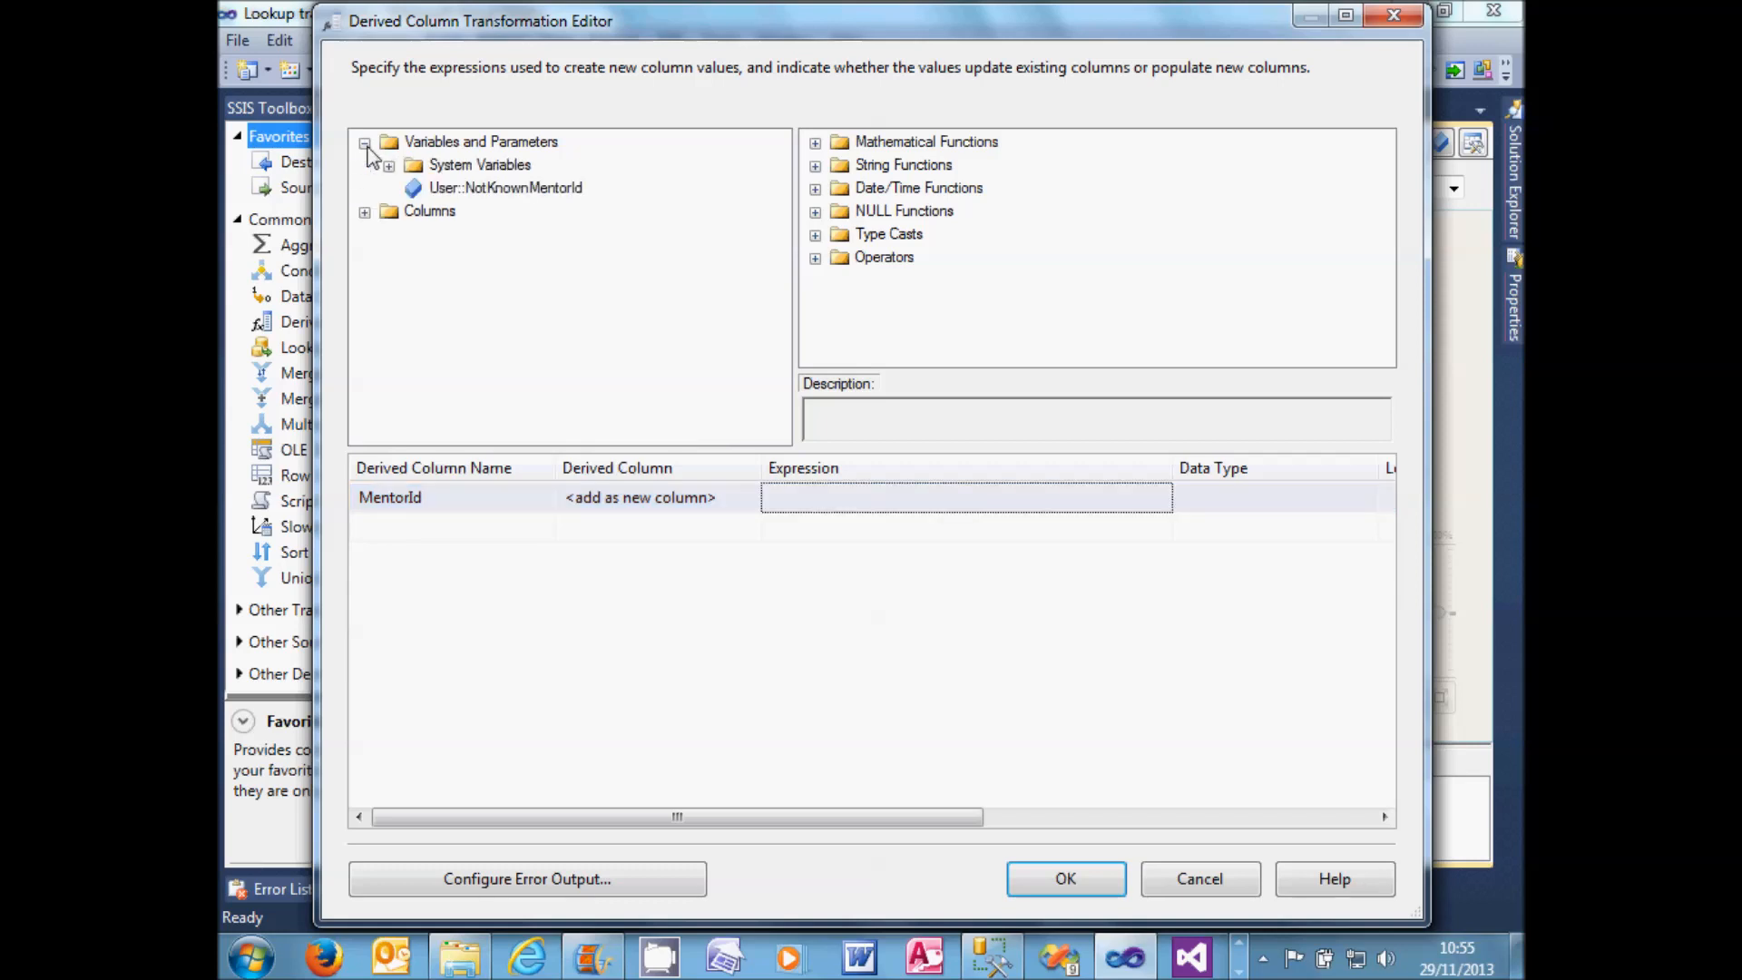
left_click(513, 195)
left_click_drag(514, 199, 835, 498)
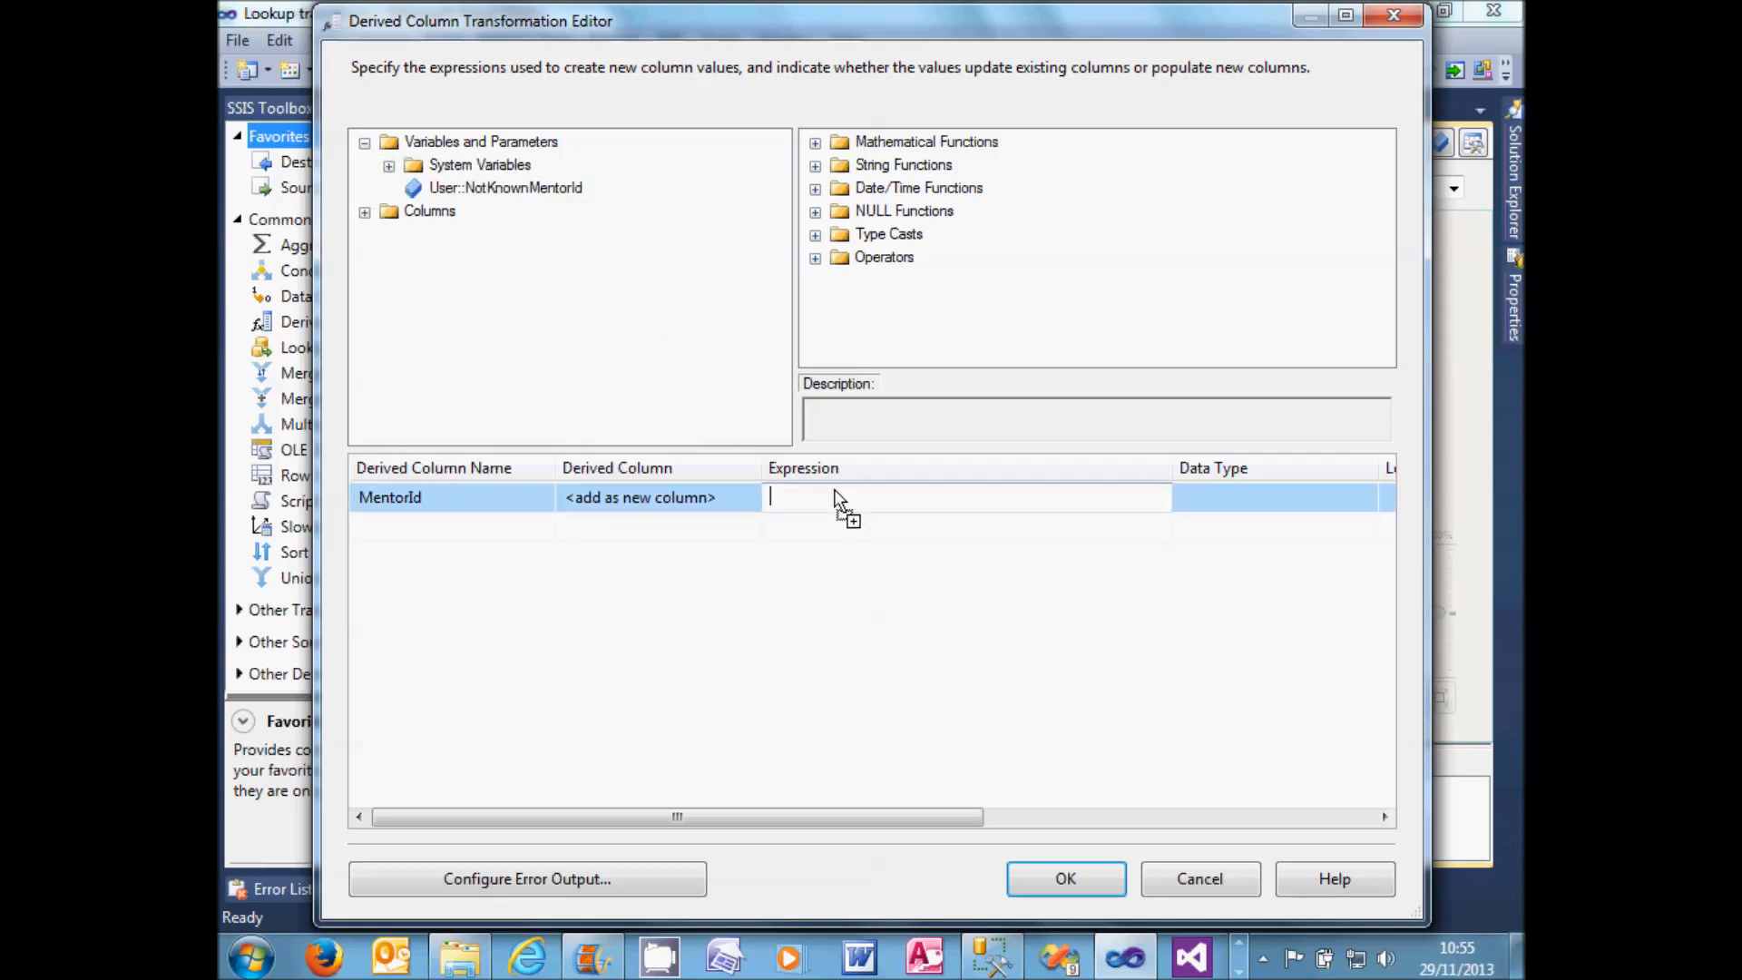
left_click(814, 535)
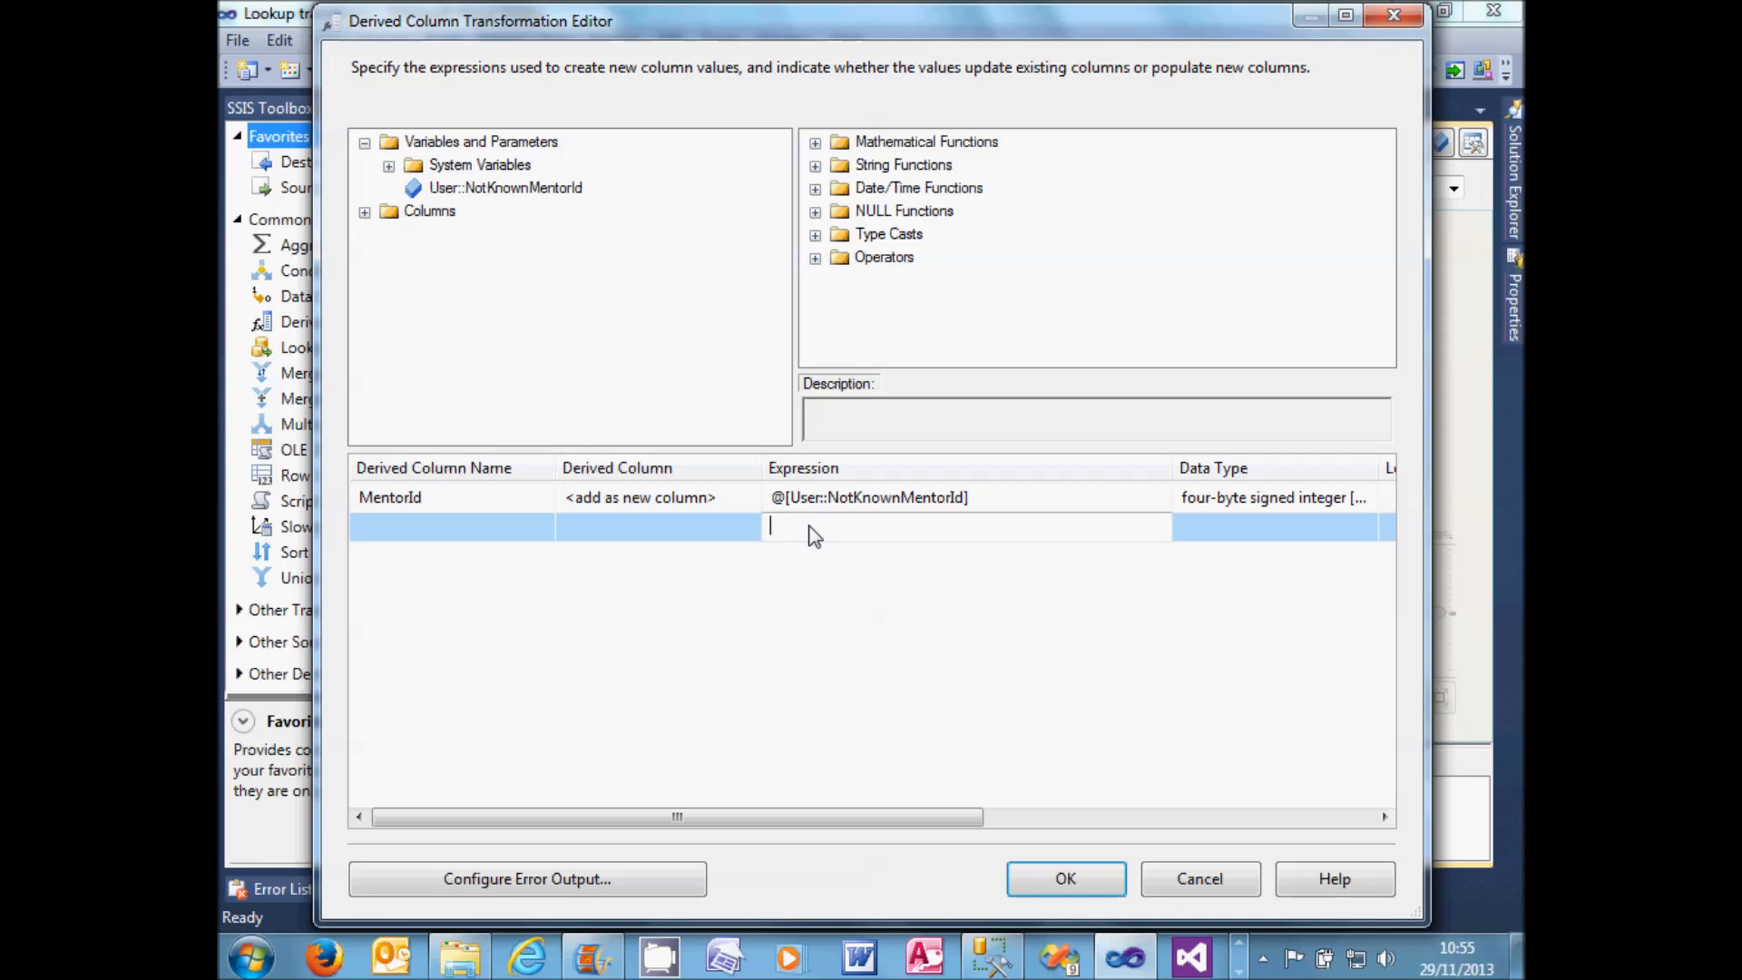
- Add a second derived column named Notes as a new column
left_click(502, 535)
type("Notes")
key("Tab")
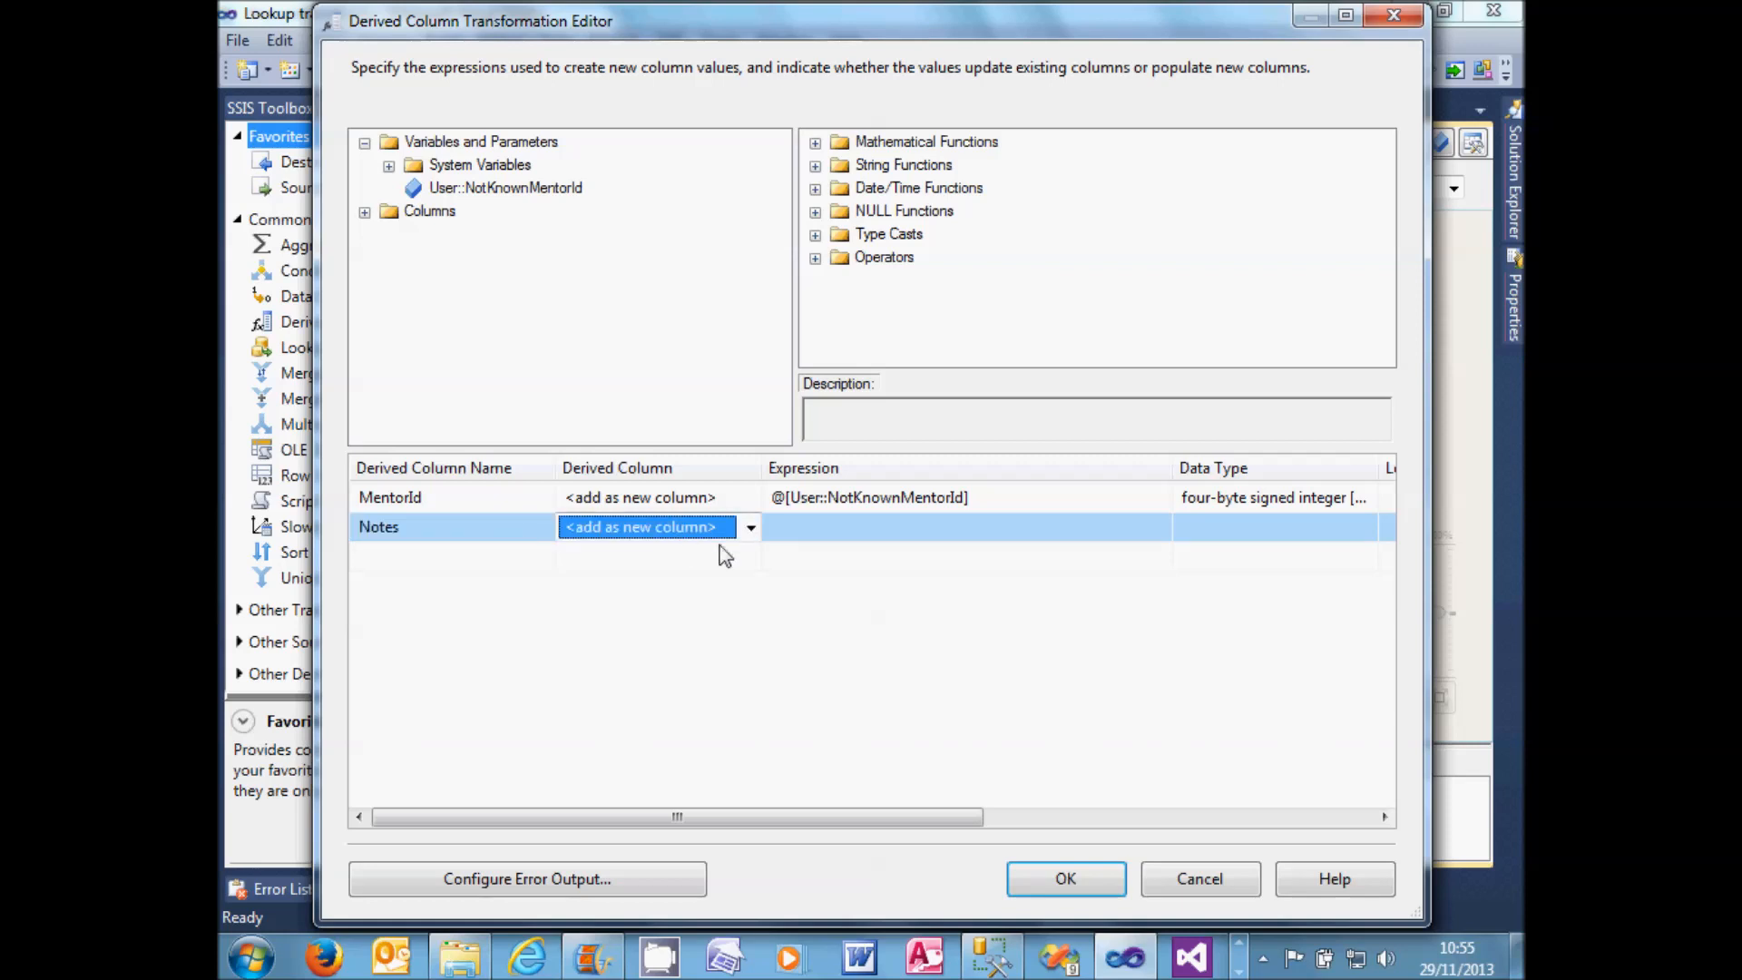
- Set the Notes expression to [Mentor] + " not known", taking Mentor from the available columns
left_click(809, 531)
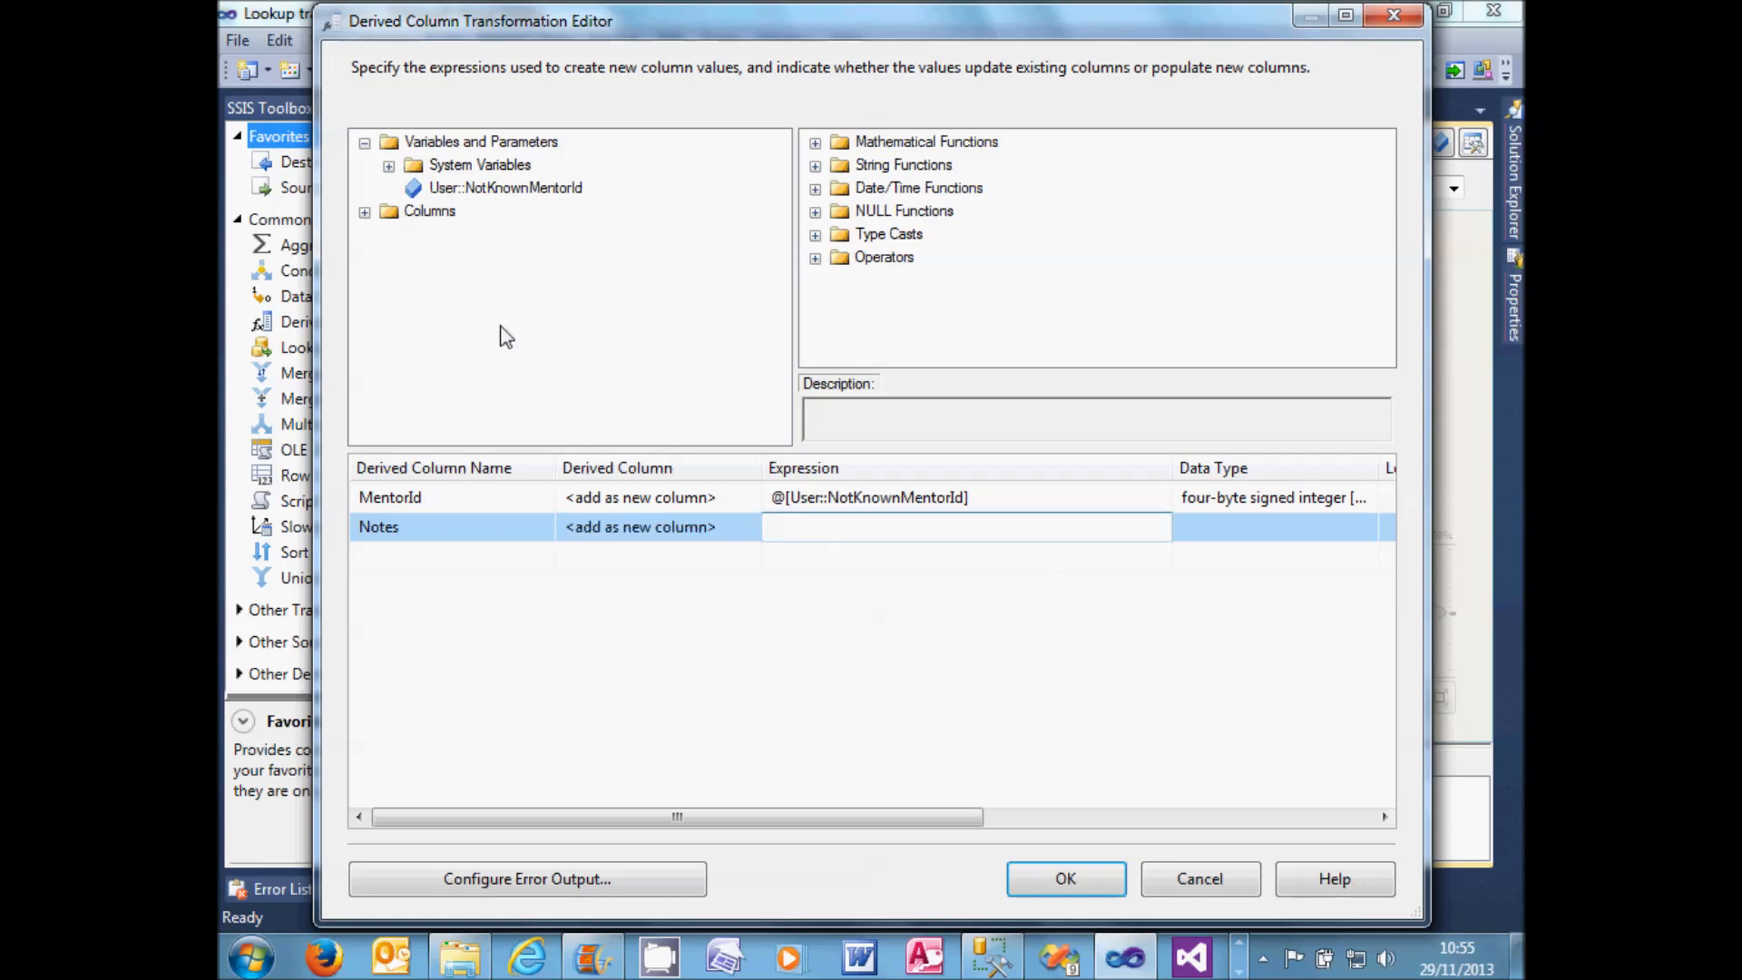
left_click(364, 213)
left_click(451, 326)
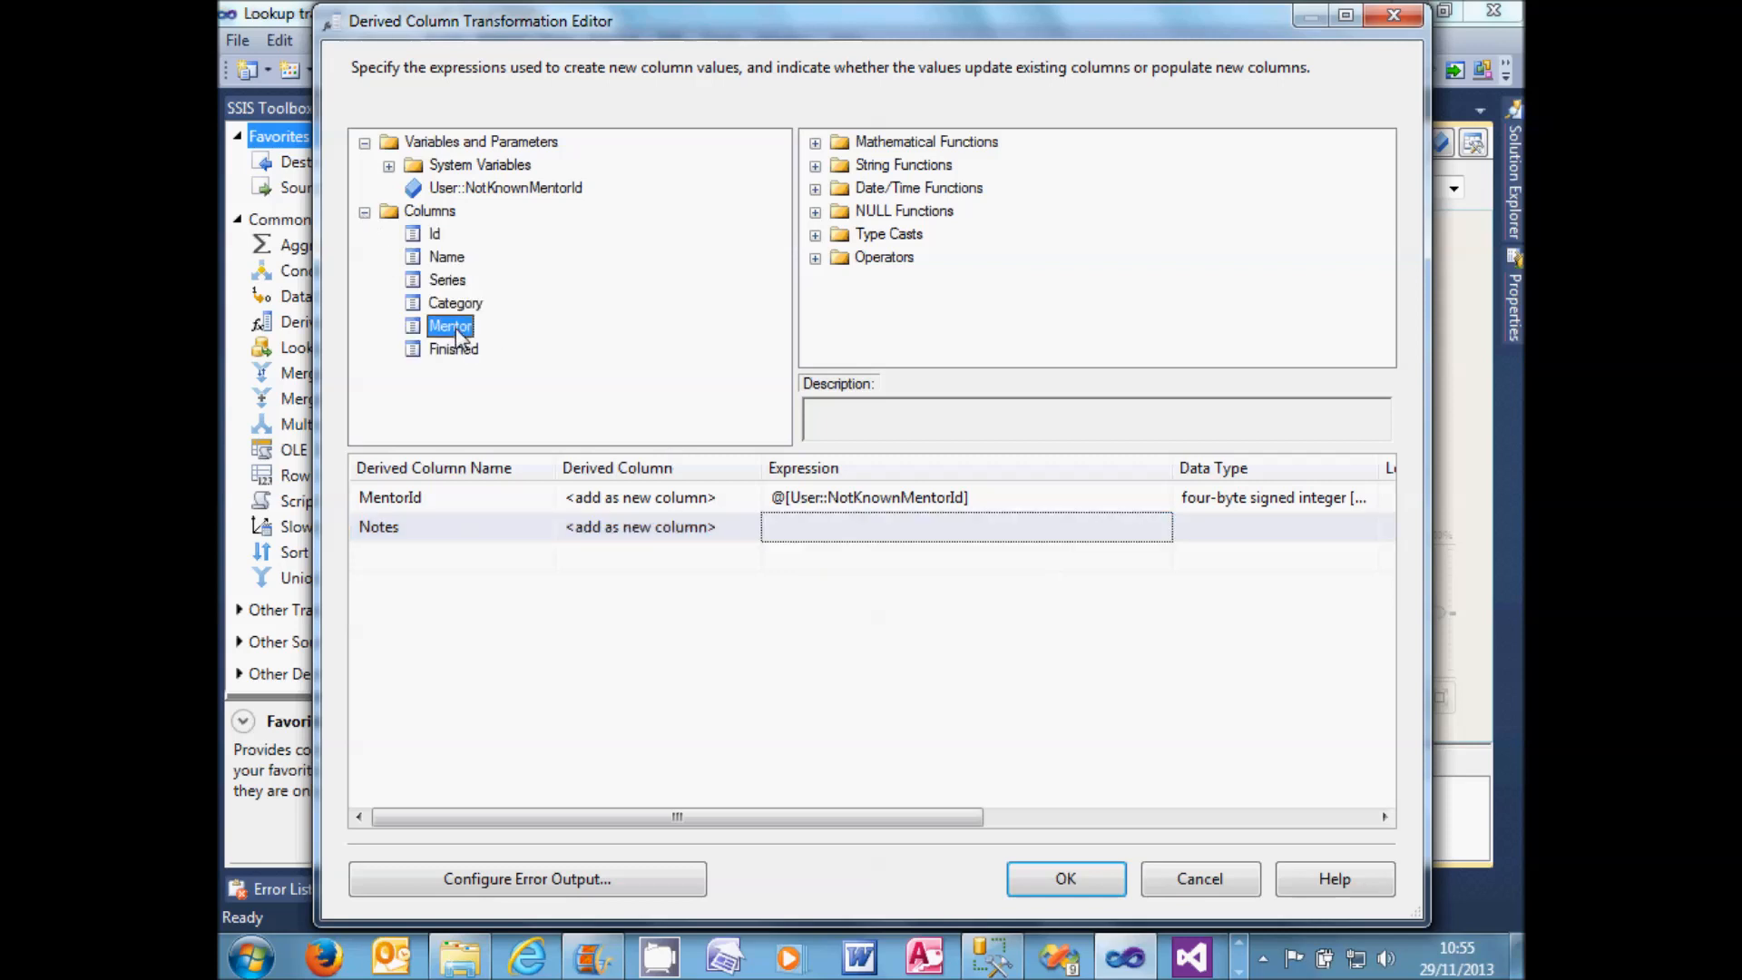
left_click_drag(458, 338, 786, 530)
left_click(882, 526)
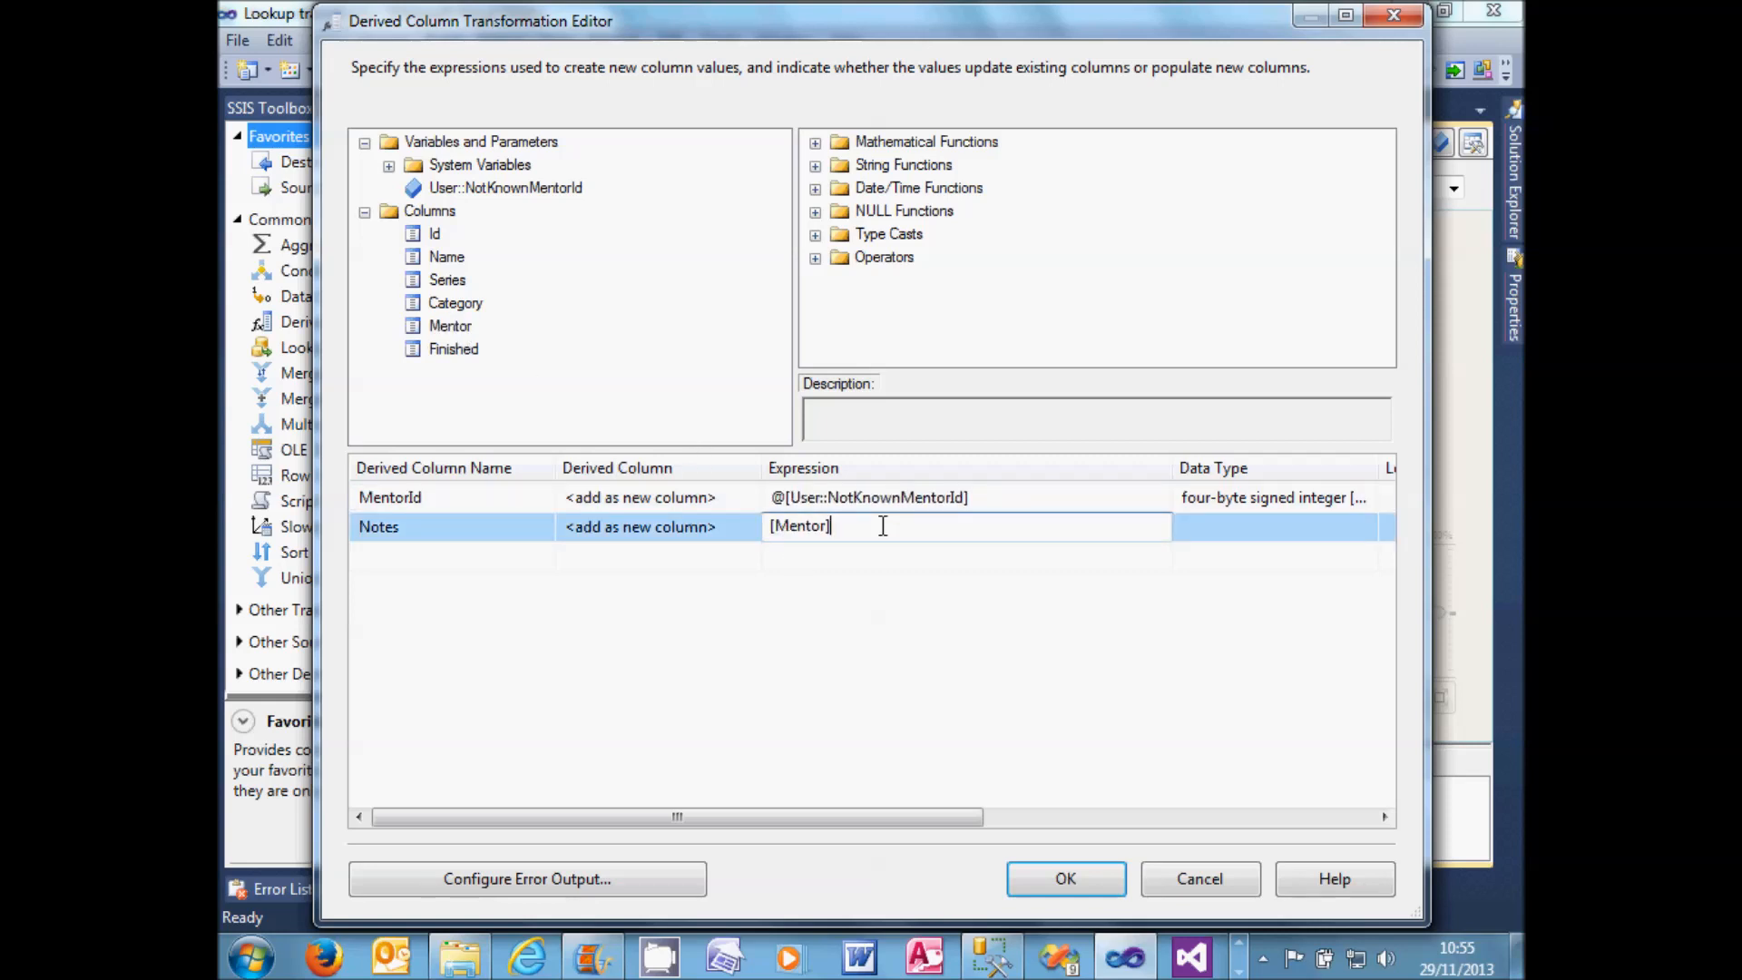
type("+ \" not known\"")
left_click(744, 556)
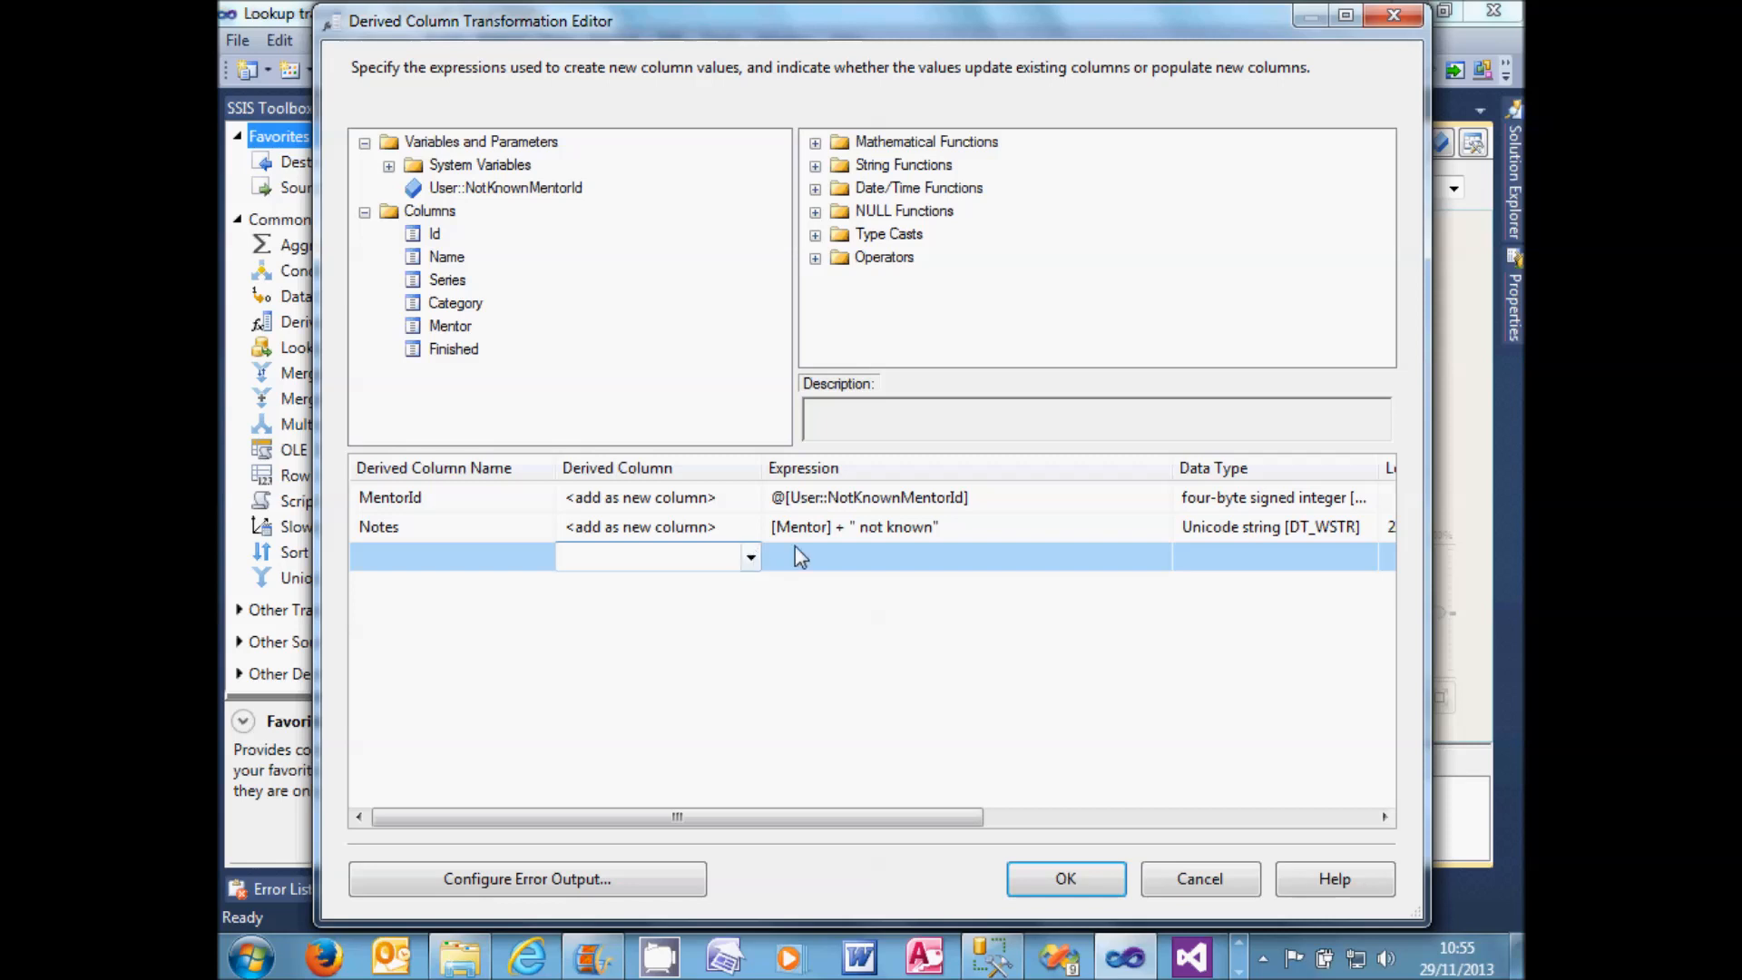
- Narrow the Expression column to reveal the Notes column's length, and examine the Mentor part of its expression
left_click_drag(1172, 467, 1015, 471)
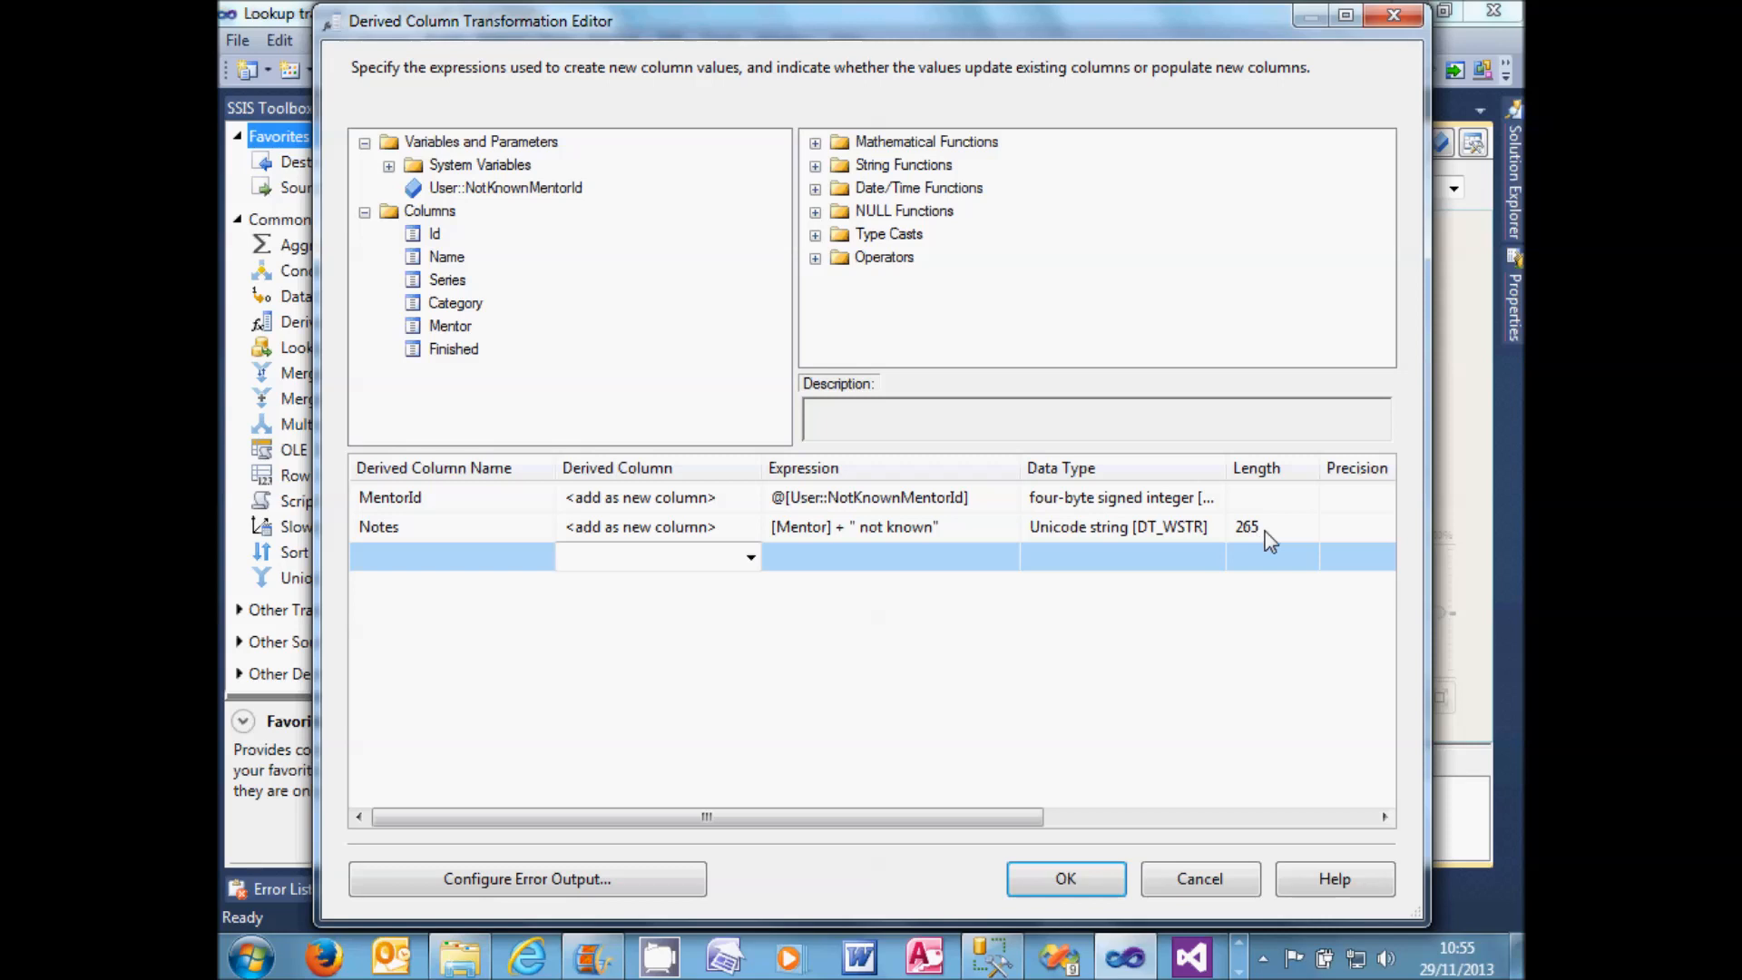
left_click(833, 528)
left_click_drag(833, 528, 764, 528)
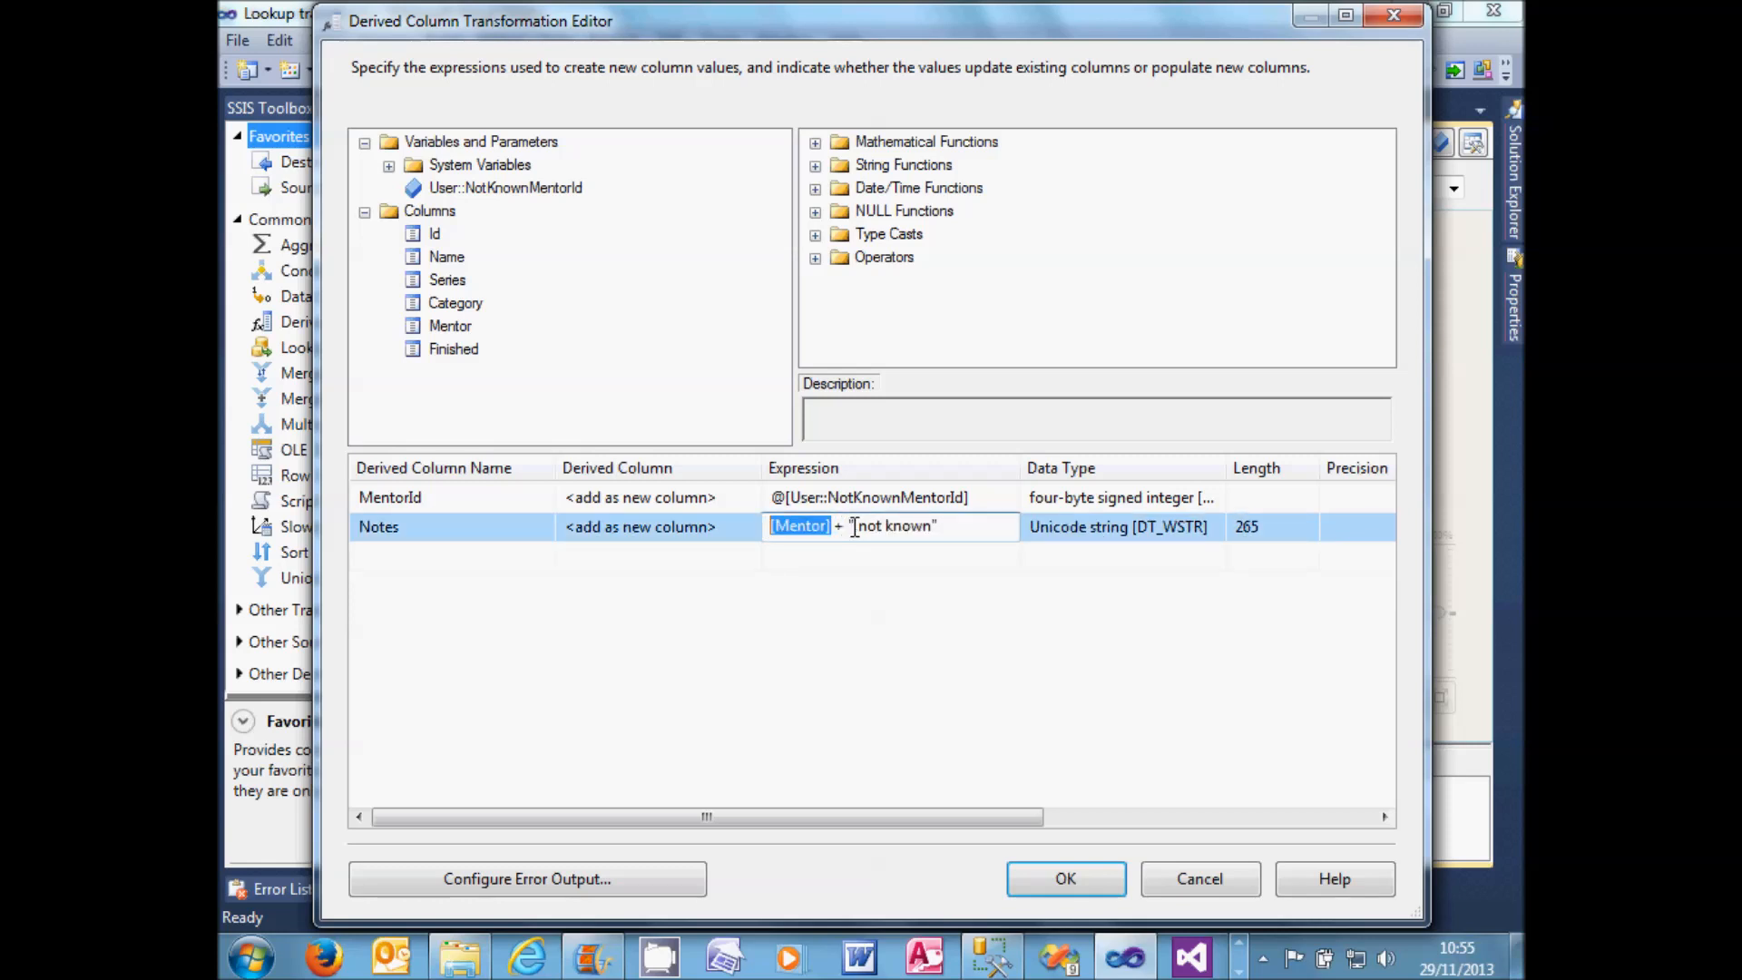
left_click(742, 555)
- Check the data type and length of tblFinalist's Notes column in SQL Server Management Studio, and return to the Derived Column editor
left_click(991, 959)
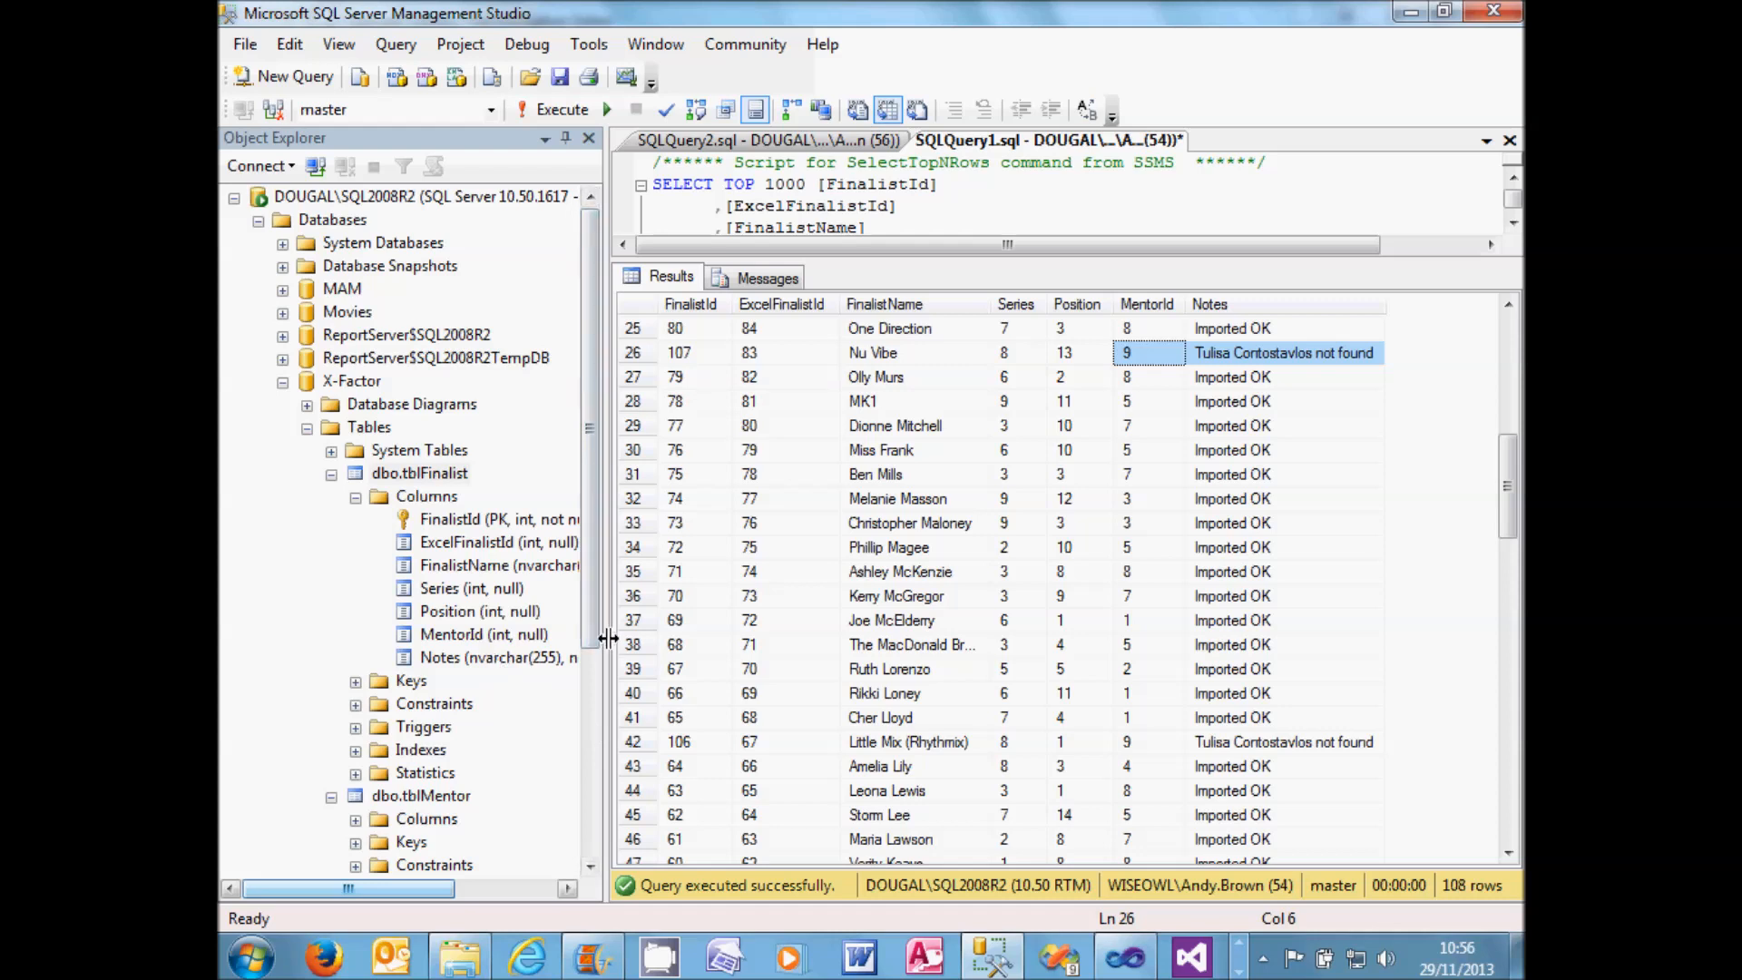
left_click_drag(605, 645, 662, 646)
left_click(527, 660)
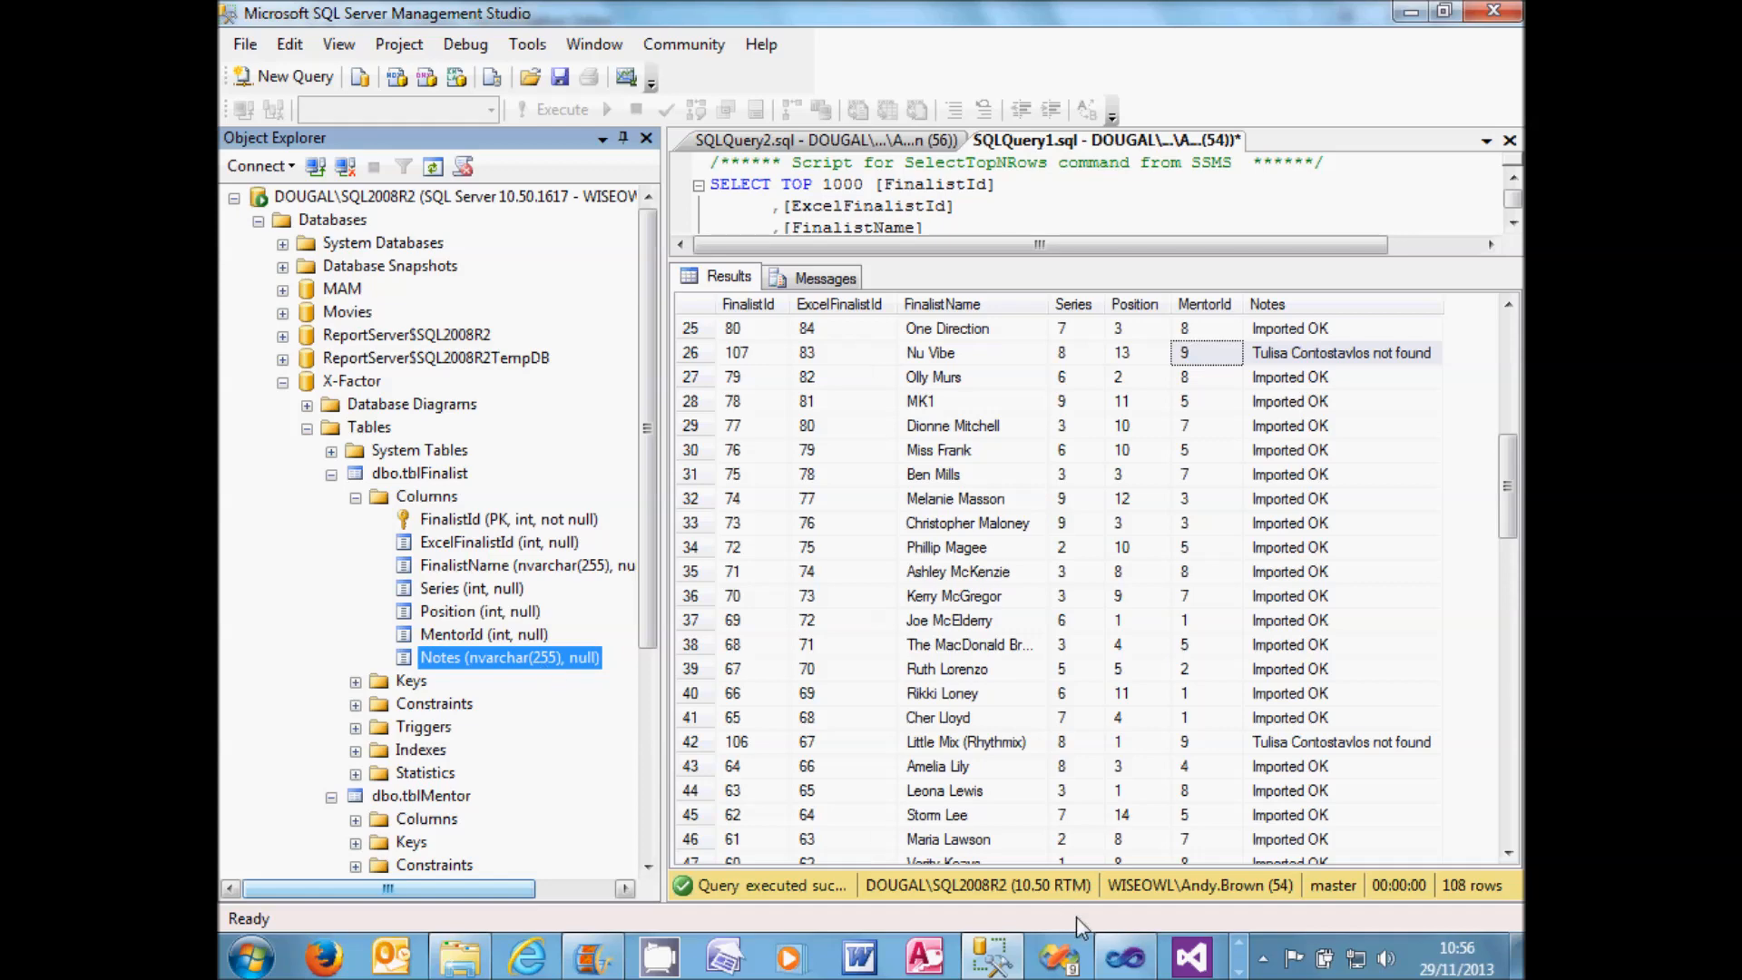
left_click(1125, 957)
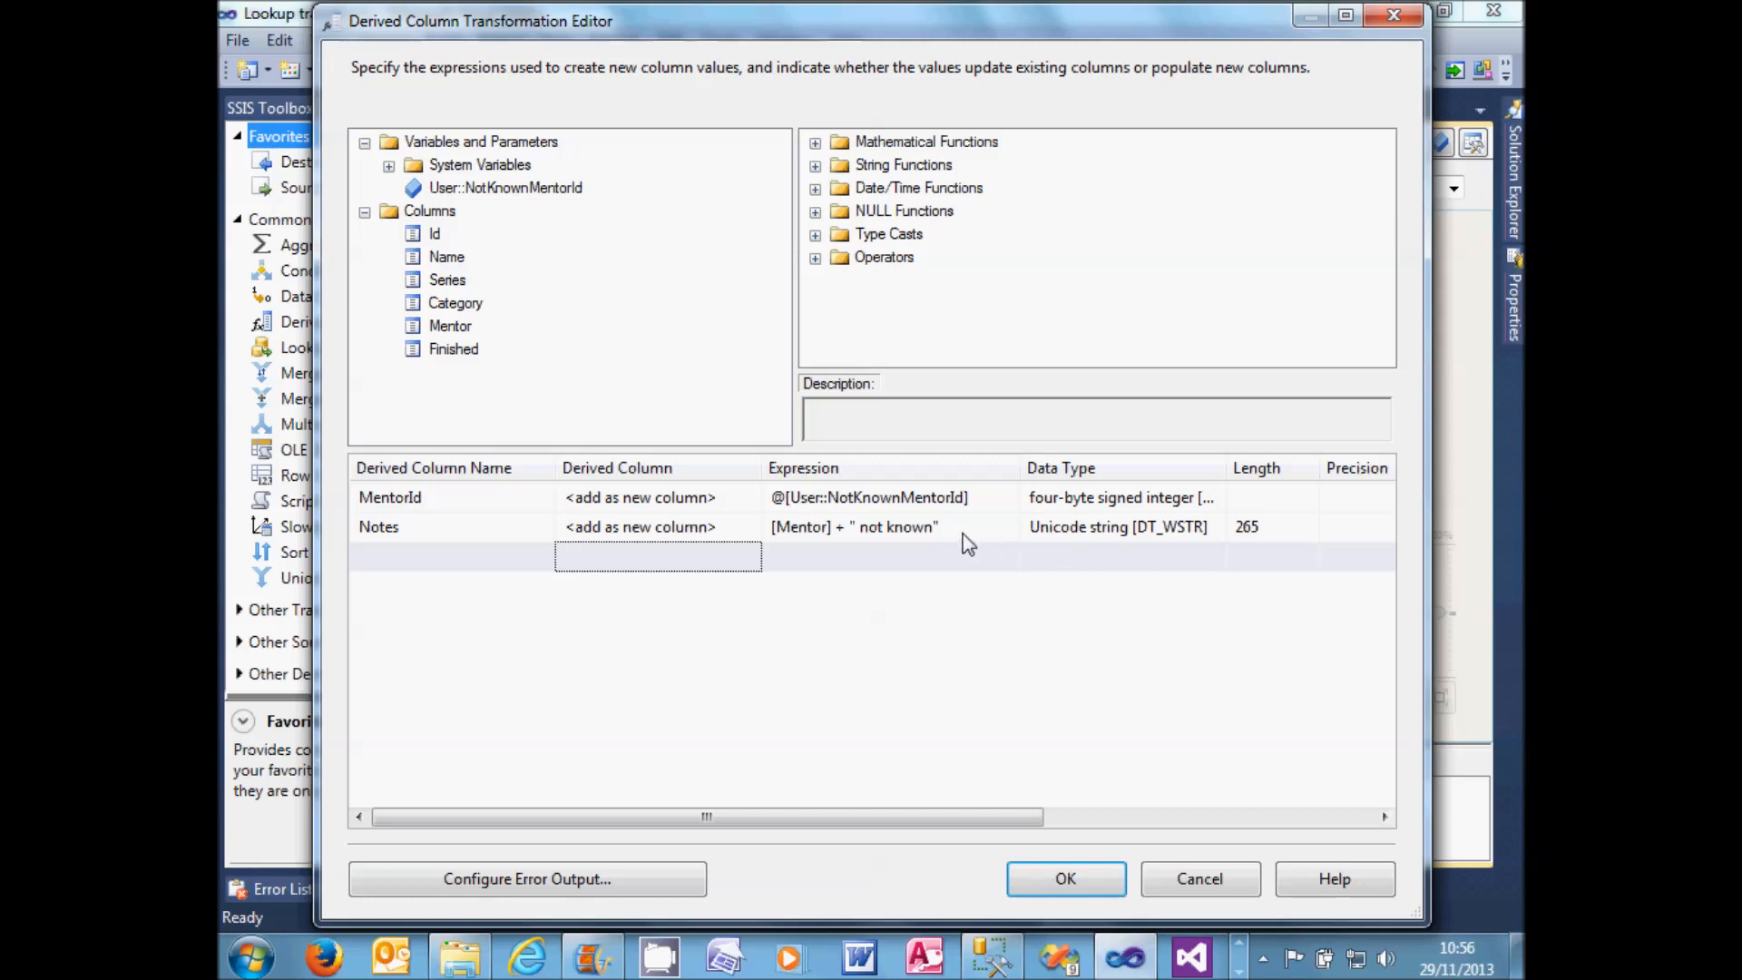
- Insert the (DT_WSTR, «length») type cast at the start of the Notes expression
left_click(815, 234)
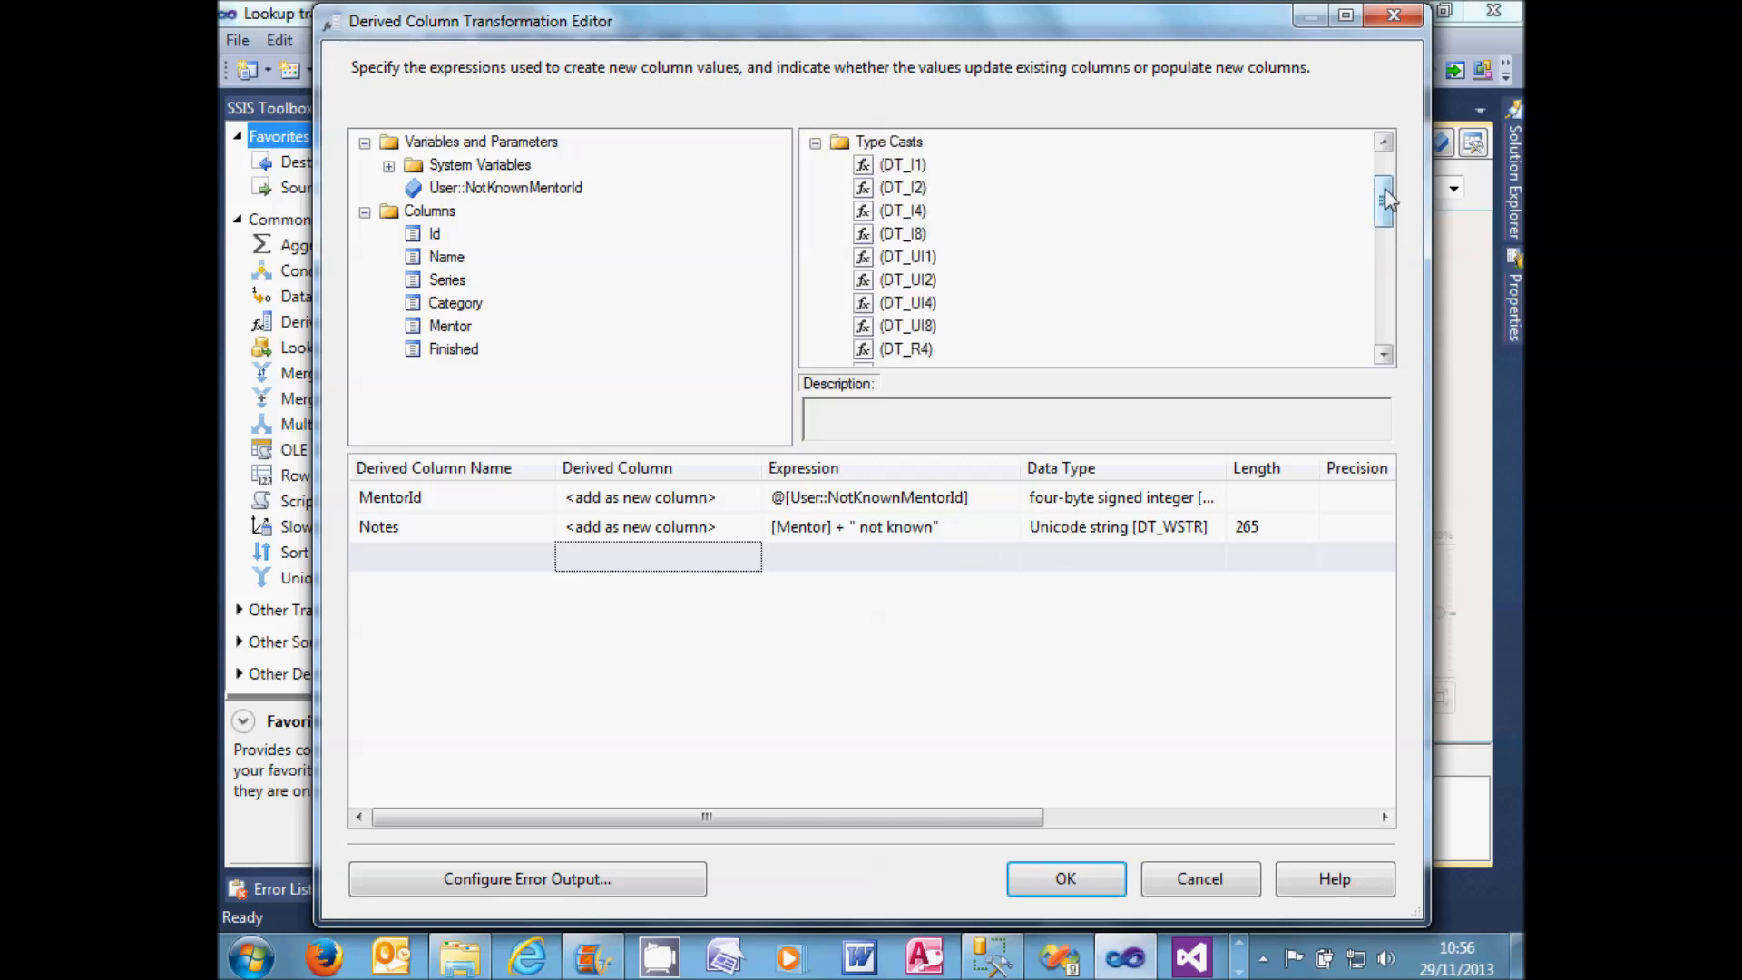
left_click_drag(1383, 199, 1382, 180)
left_click(875, 280)
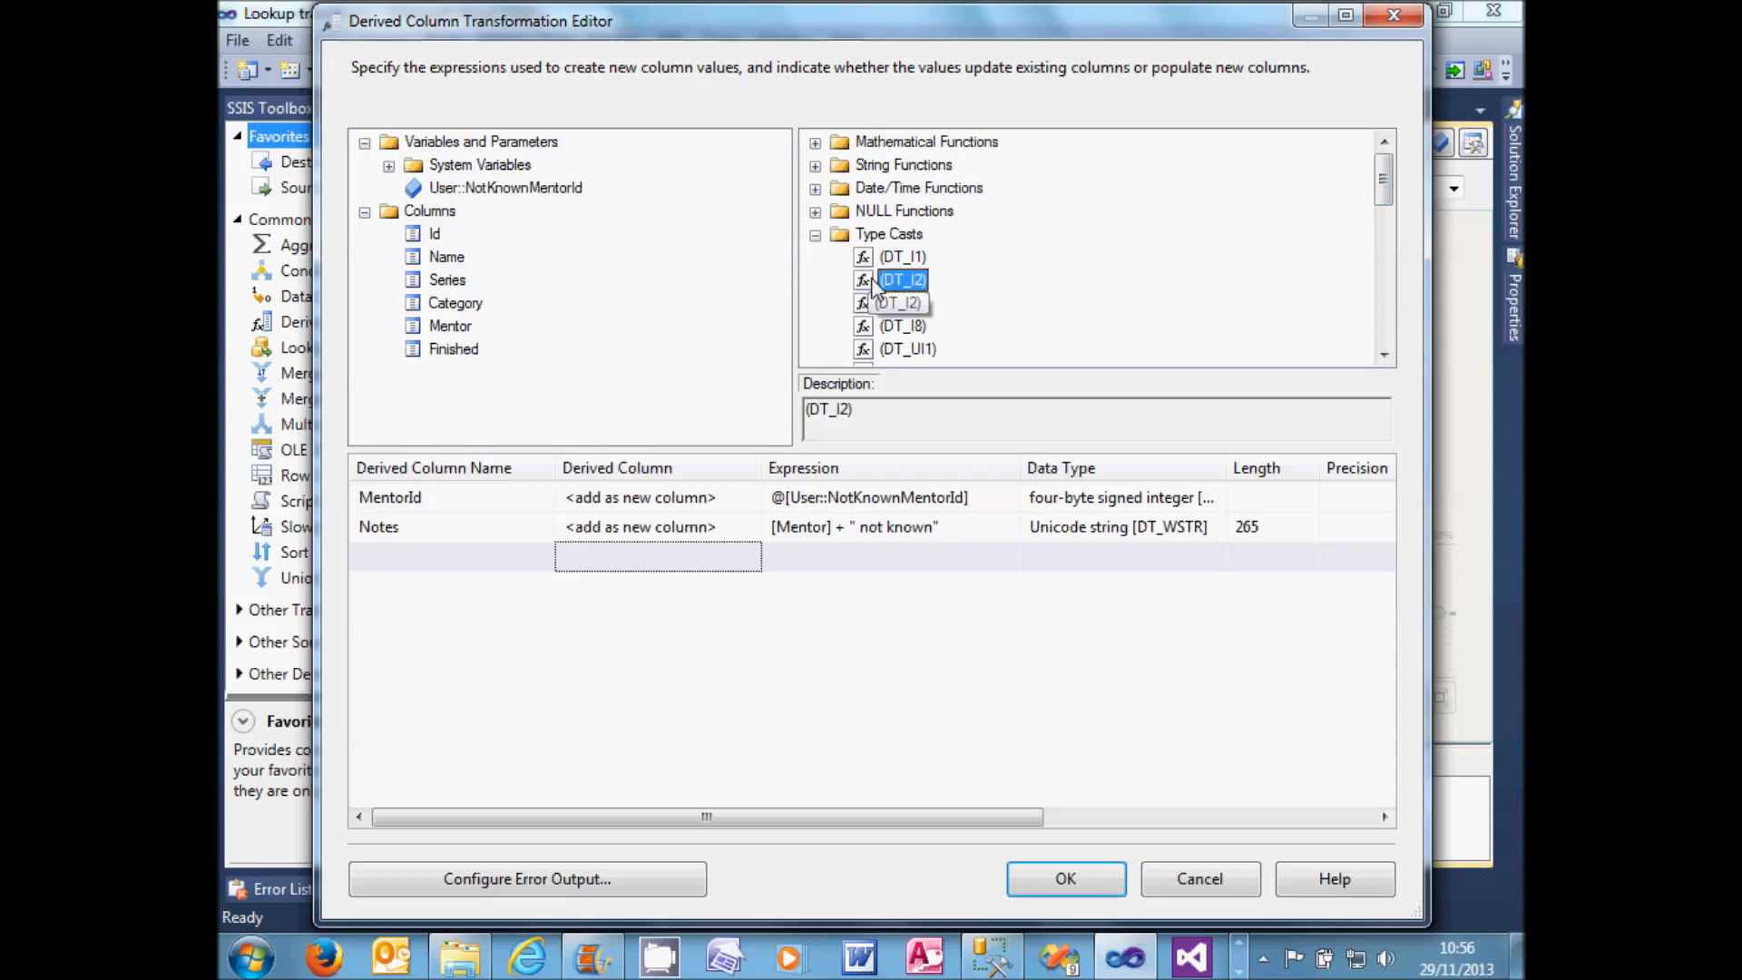
scroll(874, 286, "down", 3)
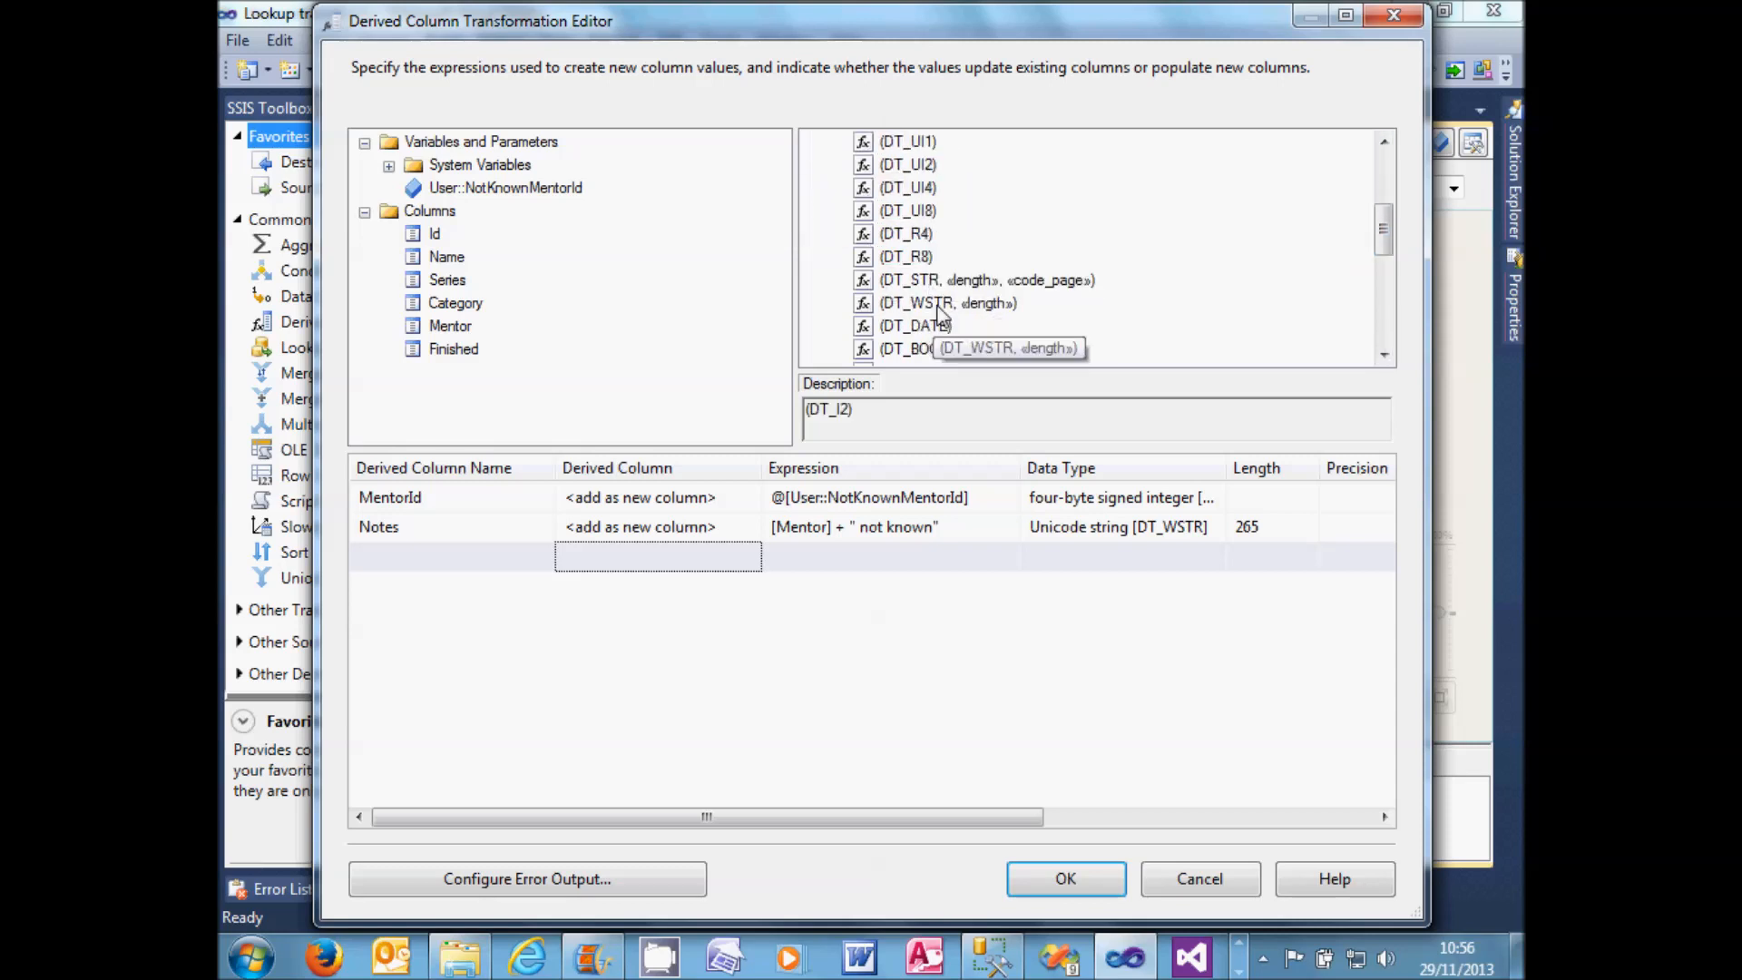
left_click(939, 309)
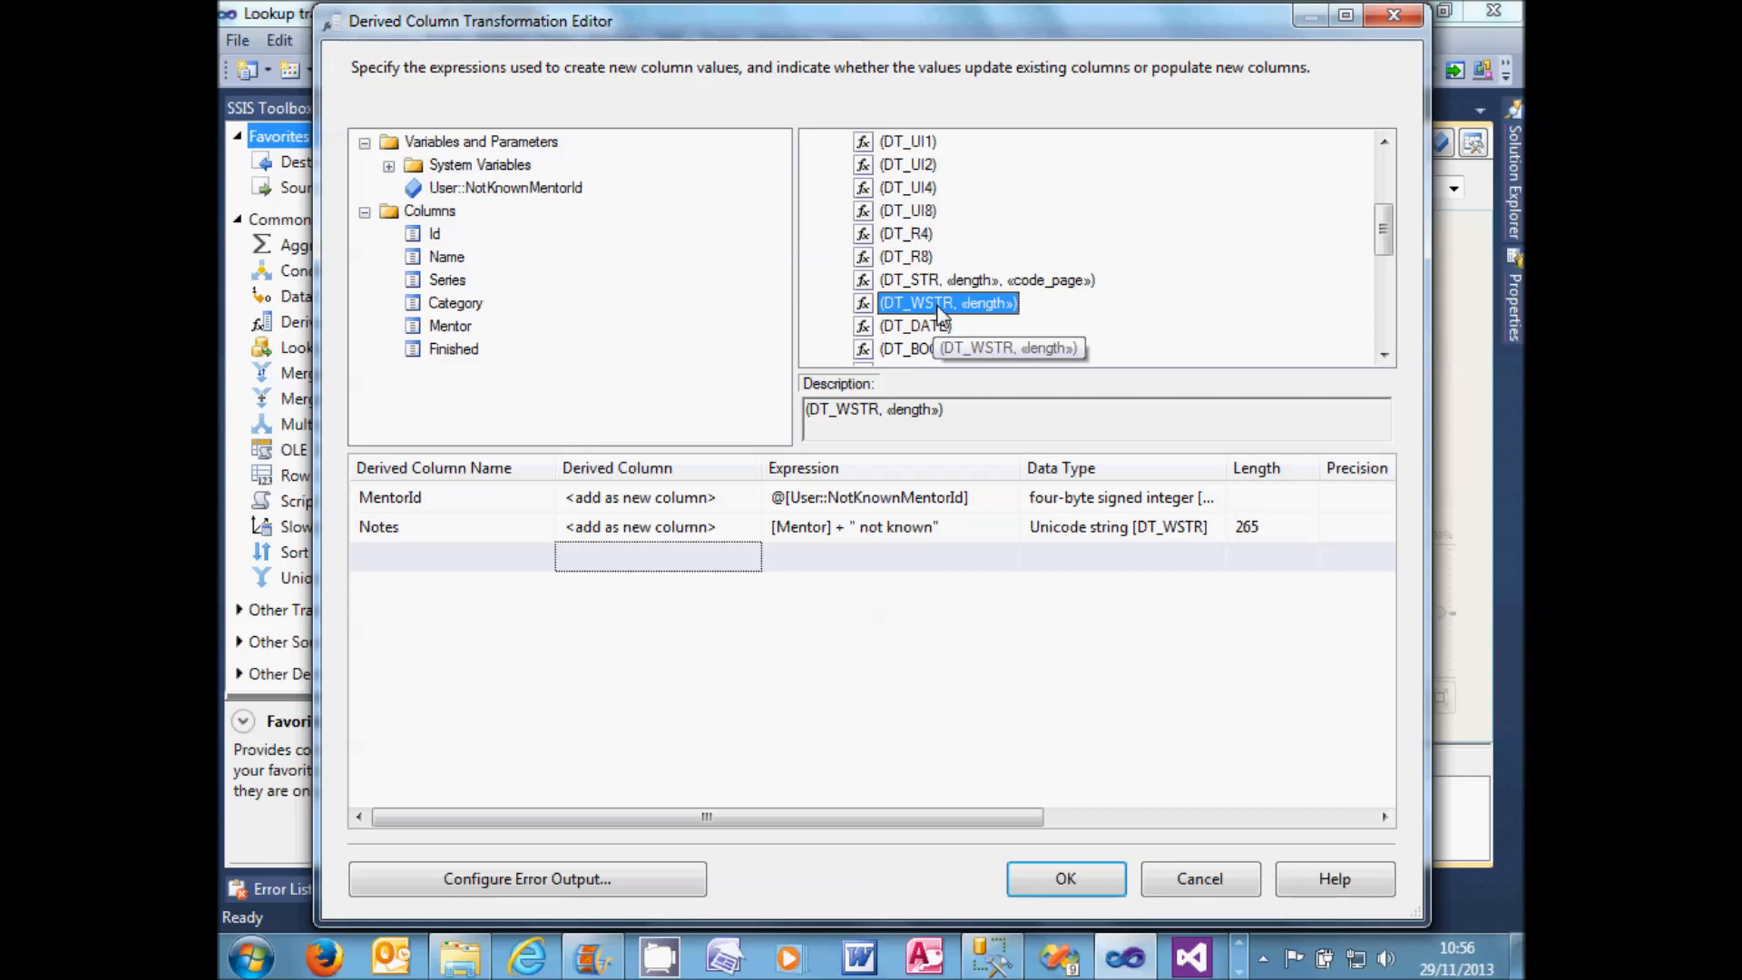
left_click_drag(939, 308, 759, 530)
- Replace the length placeholder in the Notes expression's DT_WSTR cast with 255
double_click(879, 526)
left_click(906, 527)
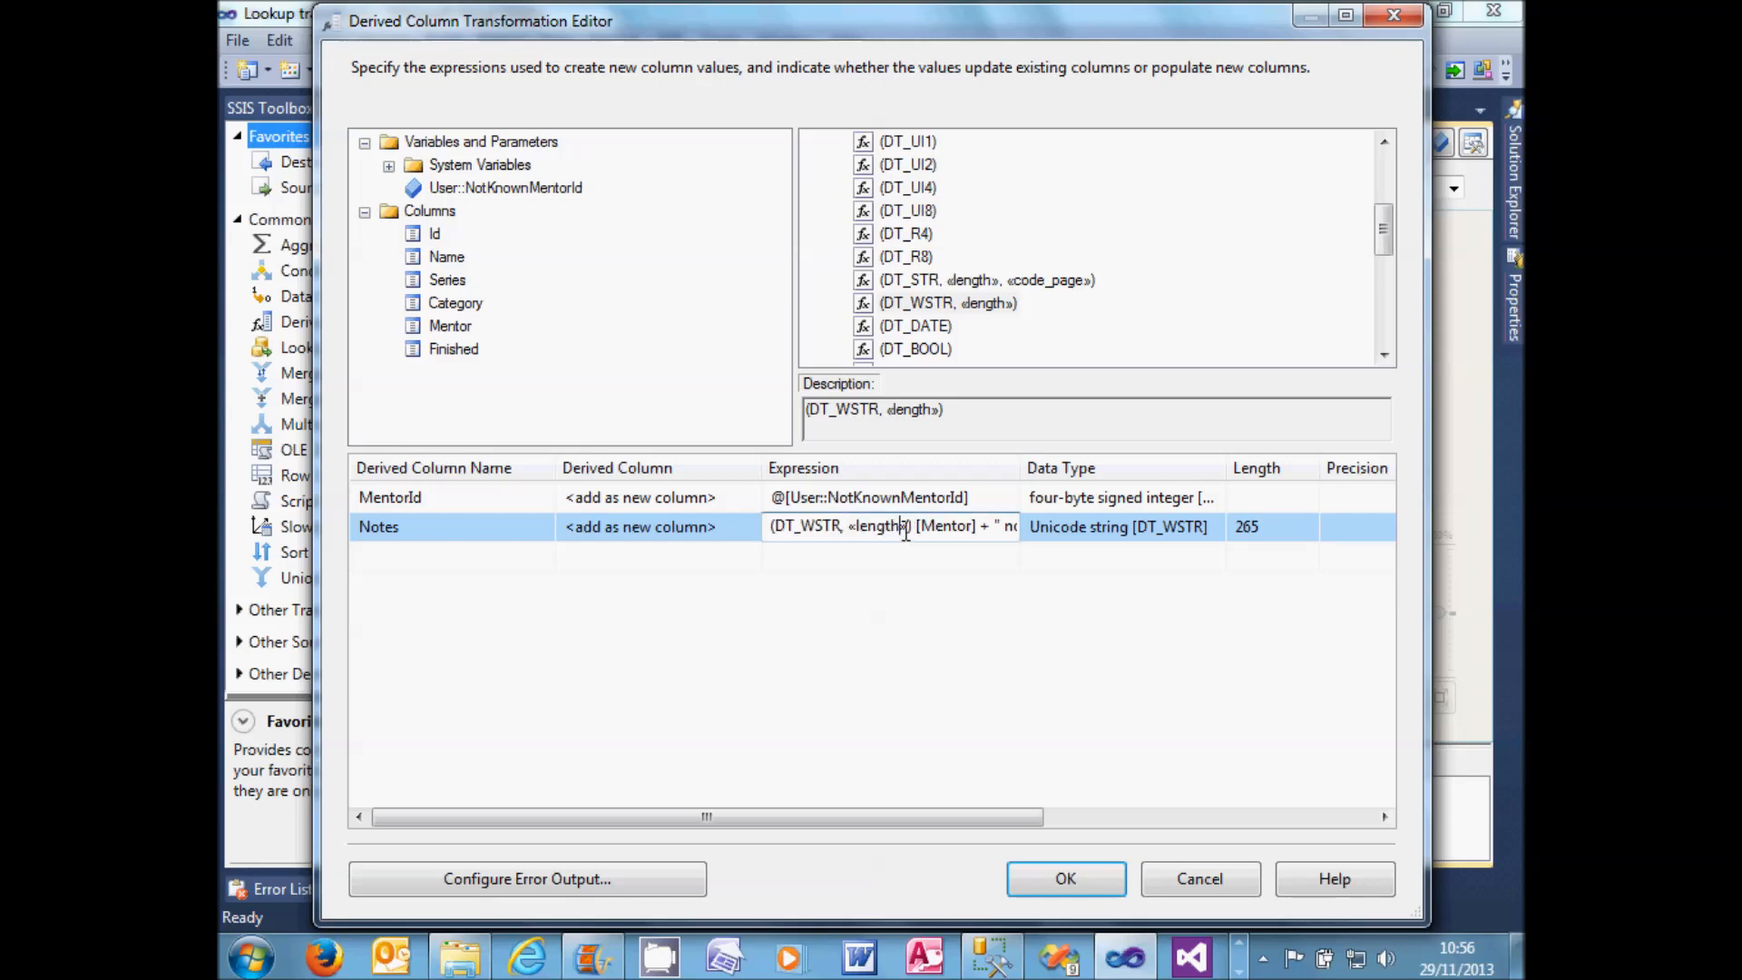
key("BackSpace")
key("BackSpace")
key("BackSpace")
key("BackSpace")
key("BackSpace")
key("BackSpace")
key("BackSpace")
key("Delete")
type("255")
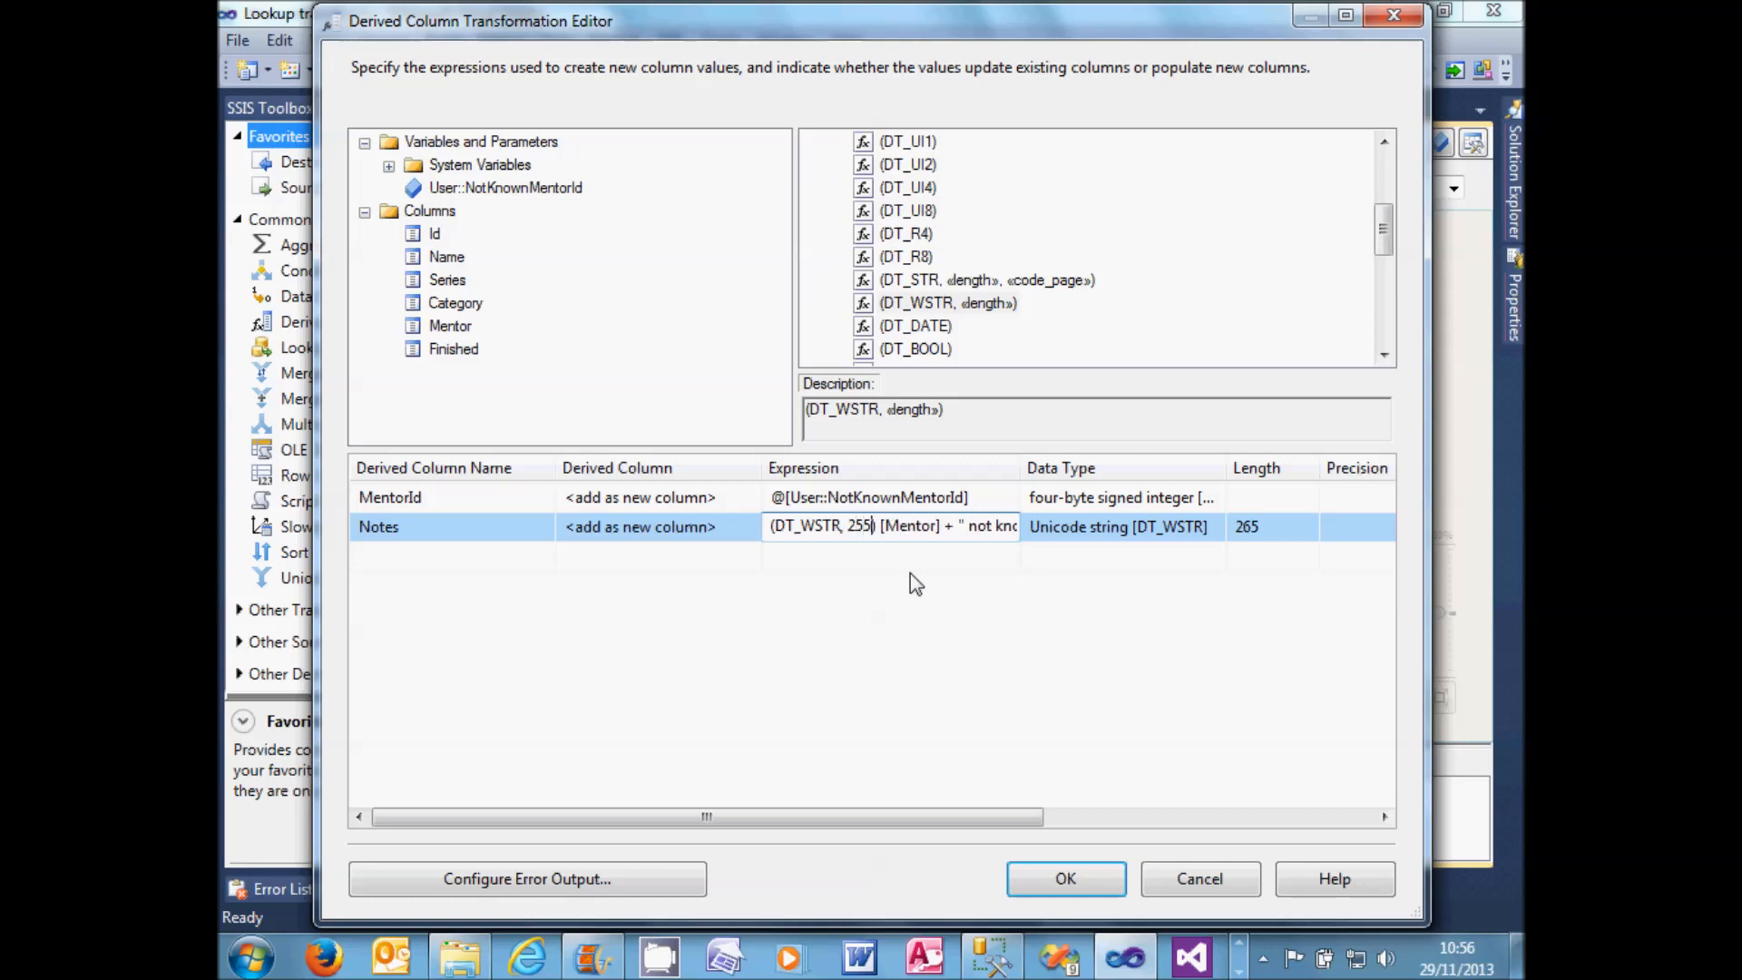
left_click(743, 561)
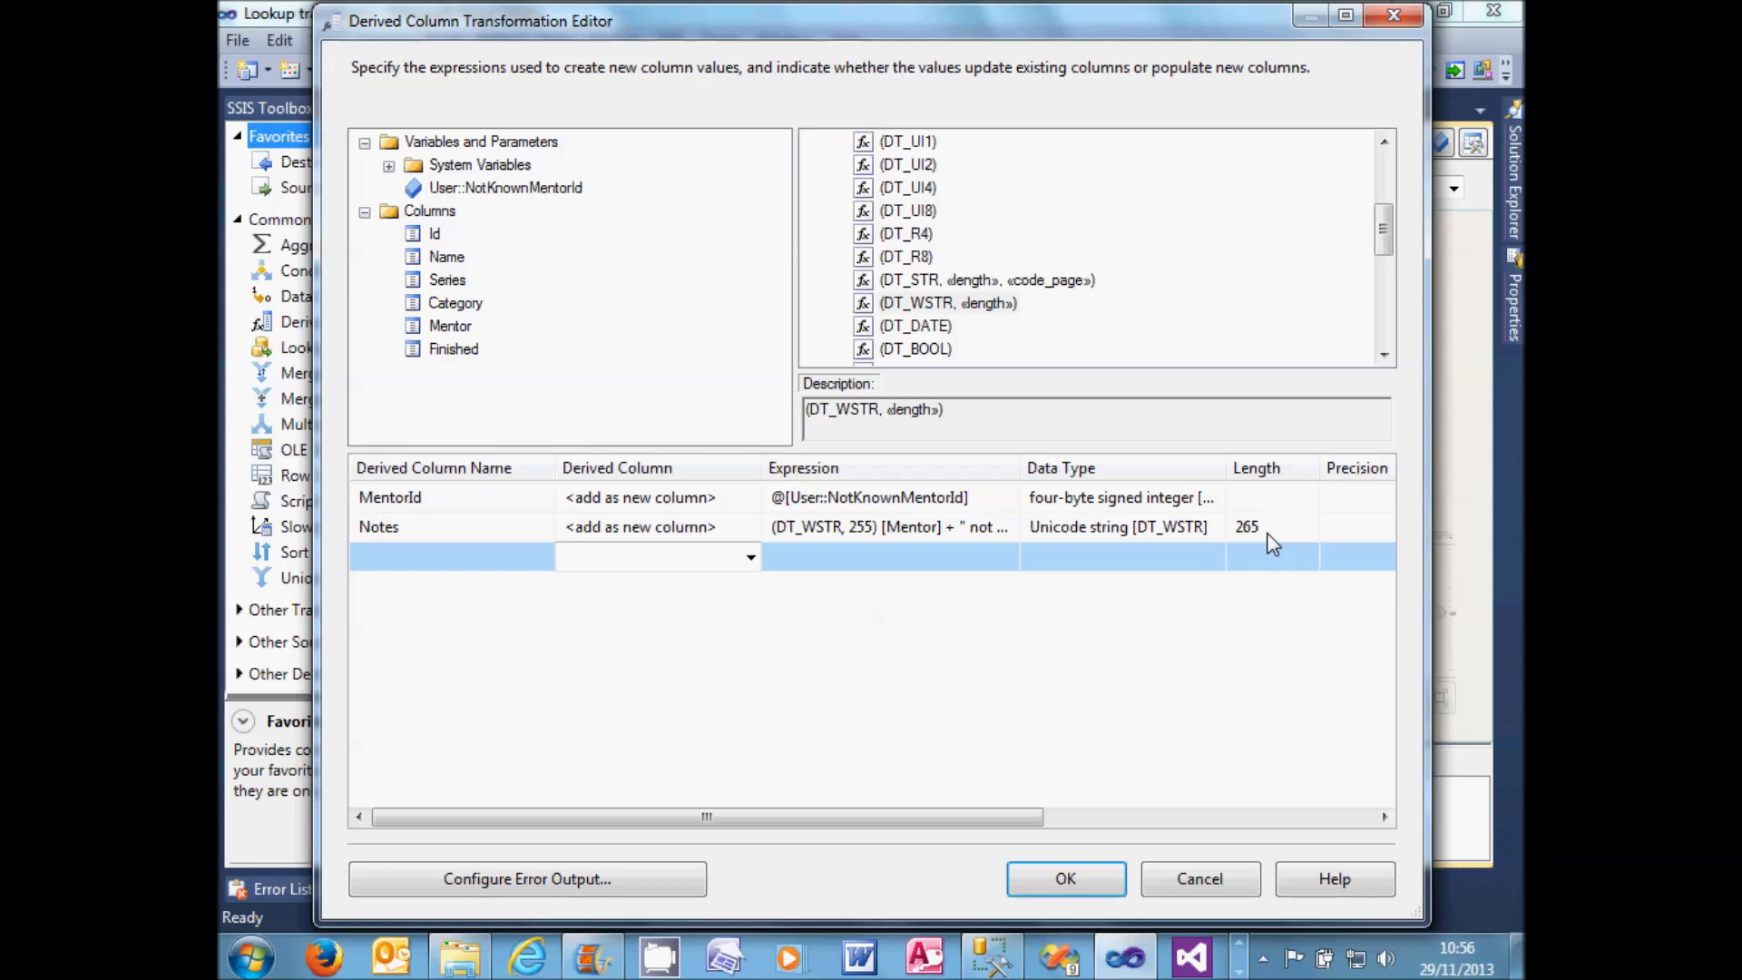
- Enclose [Mentor] + " not known" in parentheses after the cast in the Notes expression, and accept the derived column settings
left_click_drag(1020, 467, 1106, 469)
left_click(894, 531)
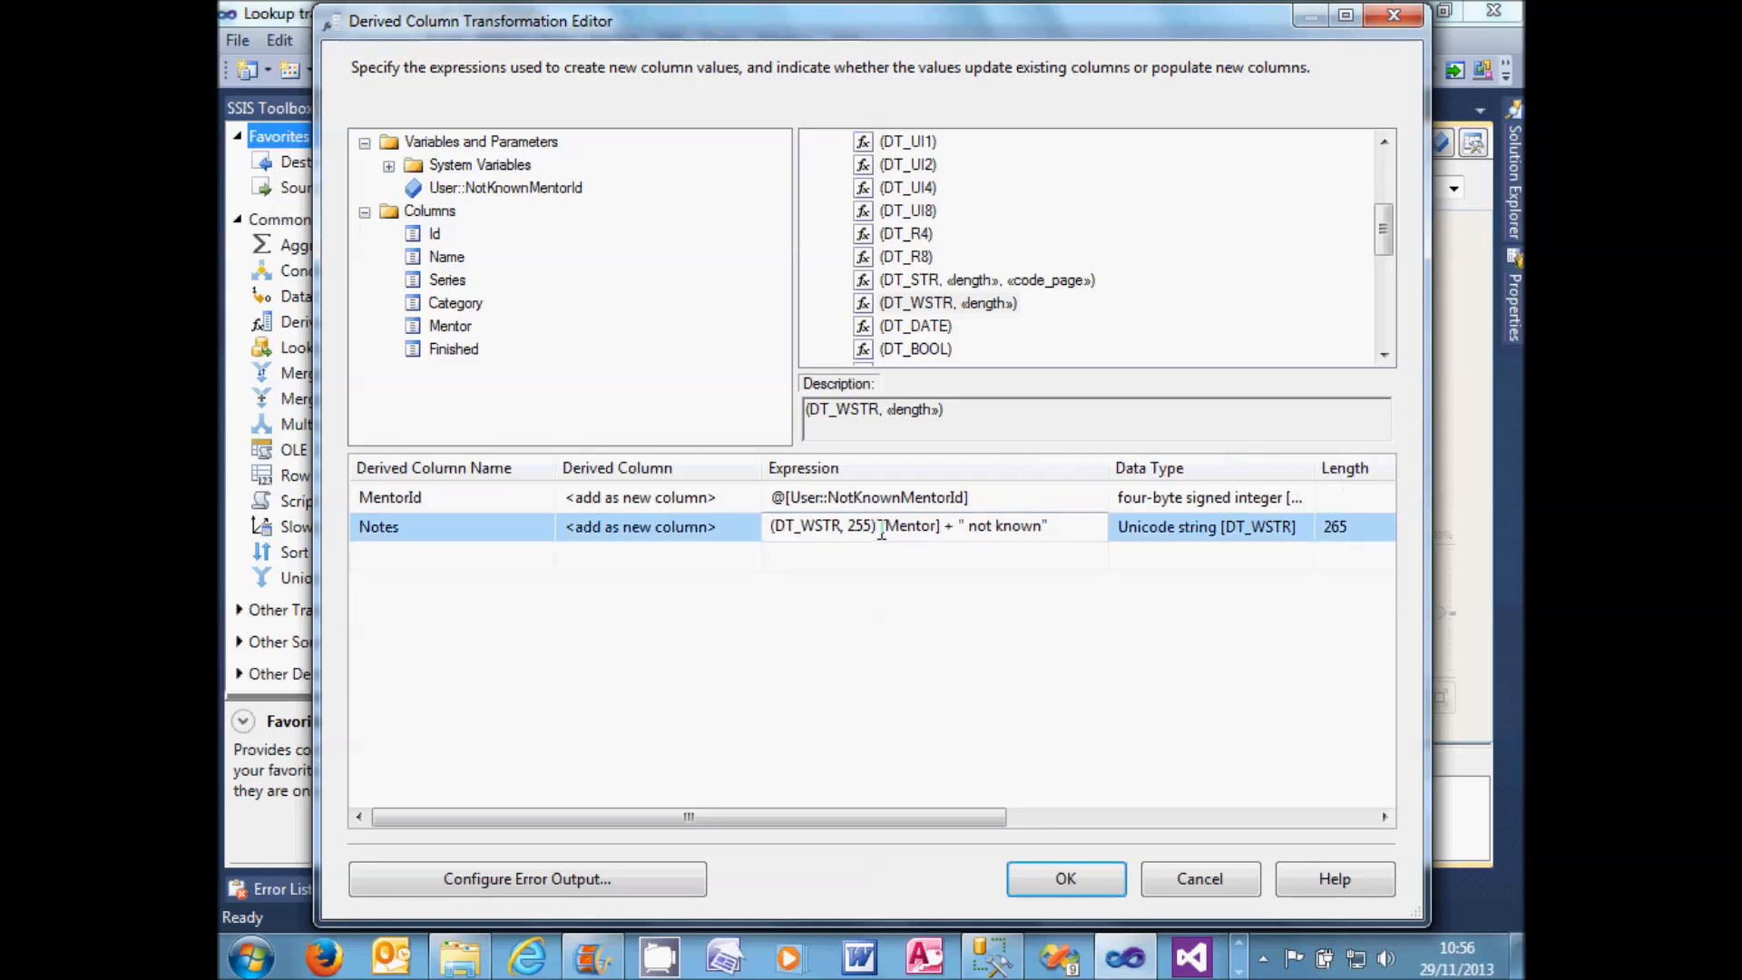
type("(")
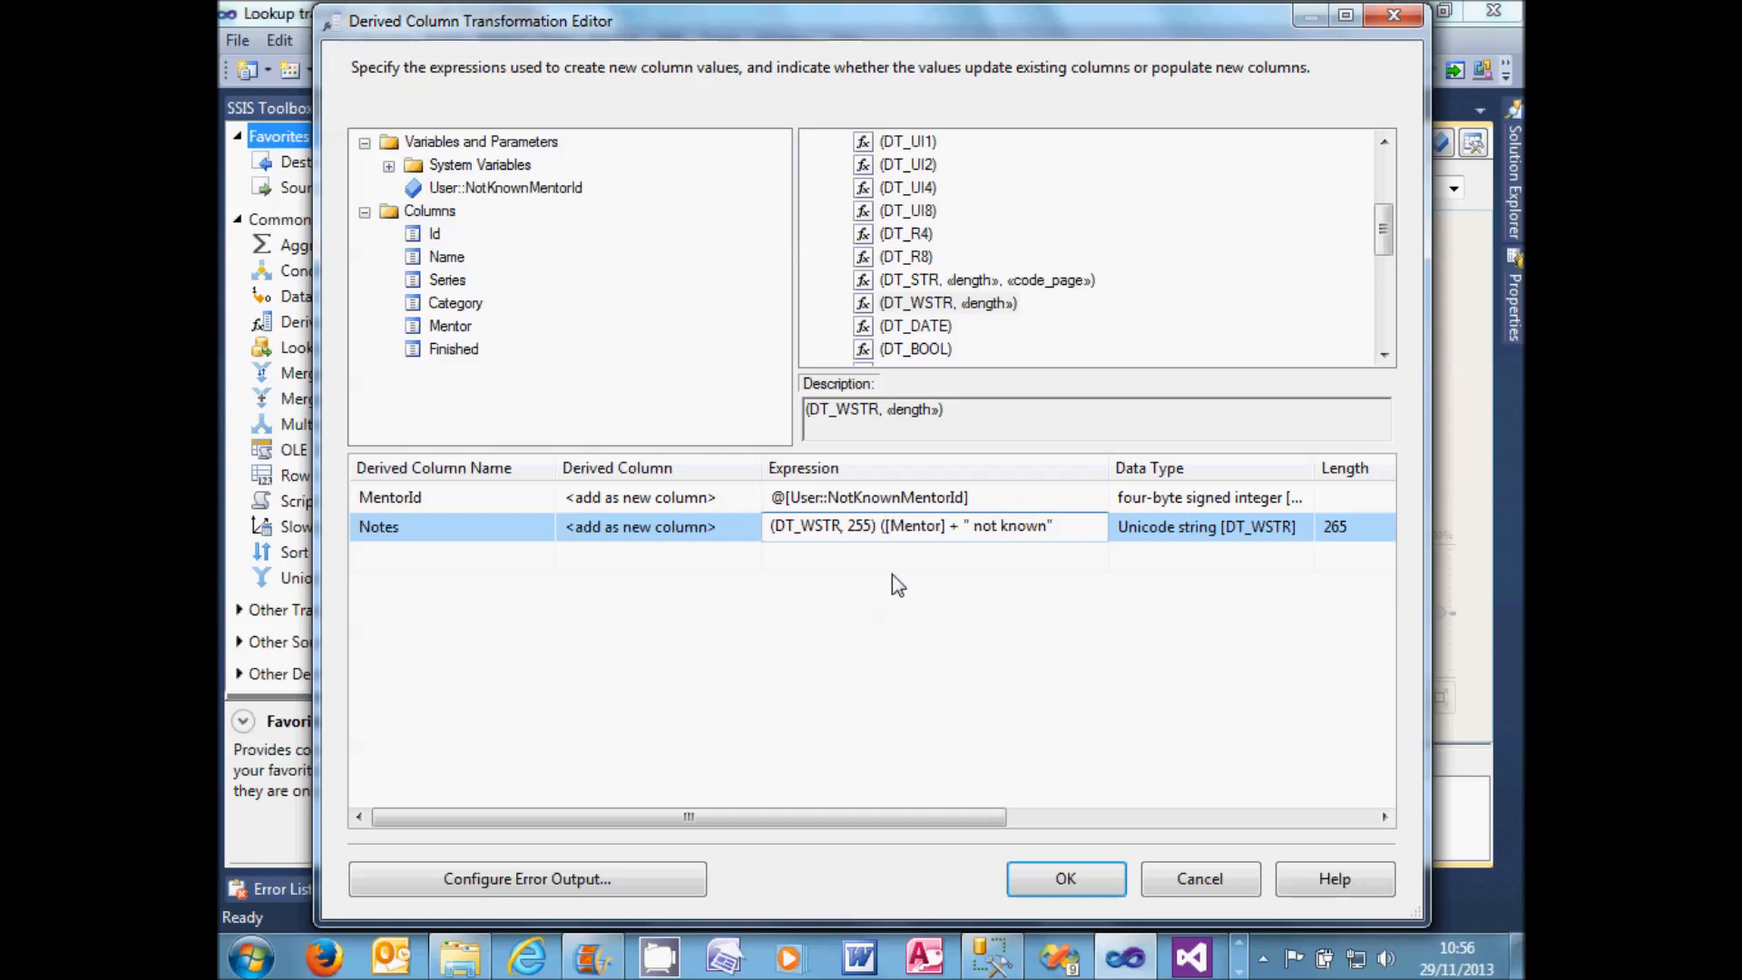
left_click(1076, 526)
type(")")
left_click(1079, 562)
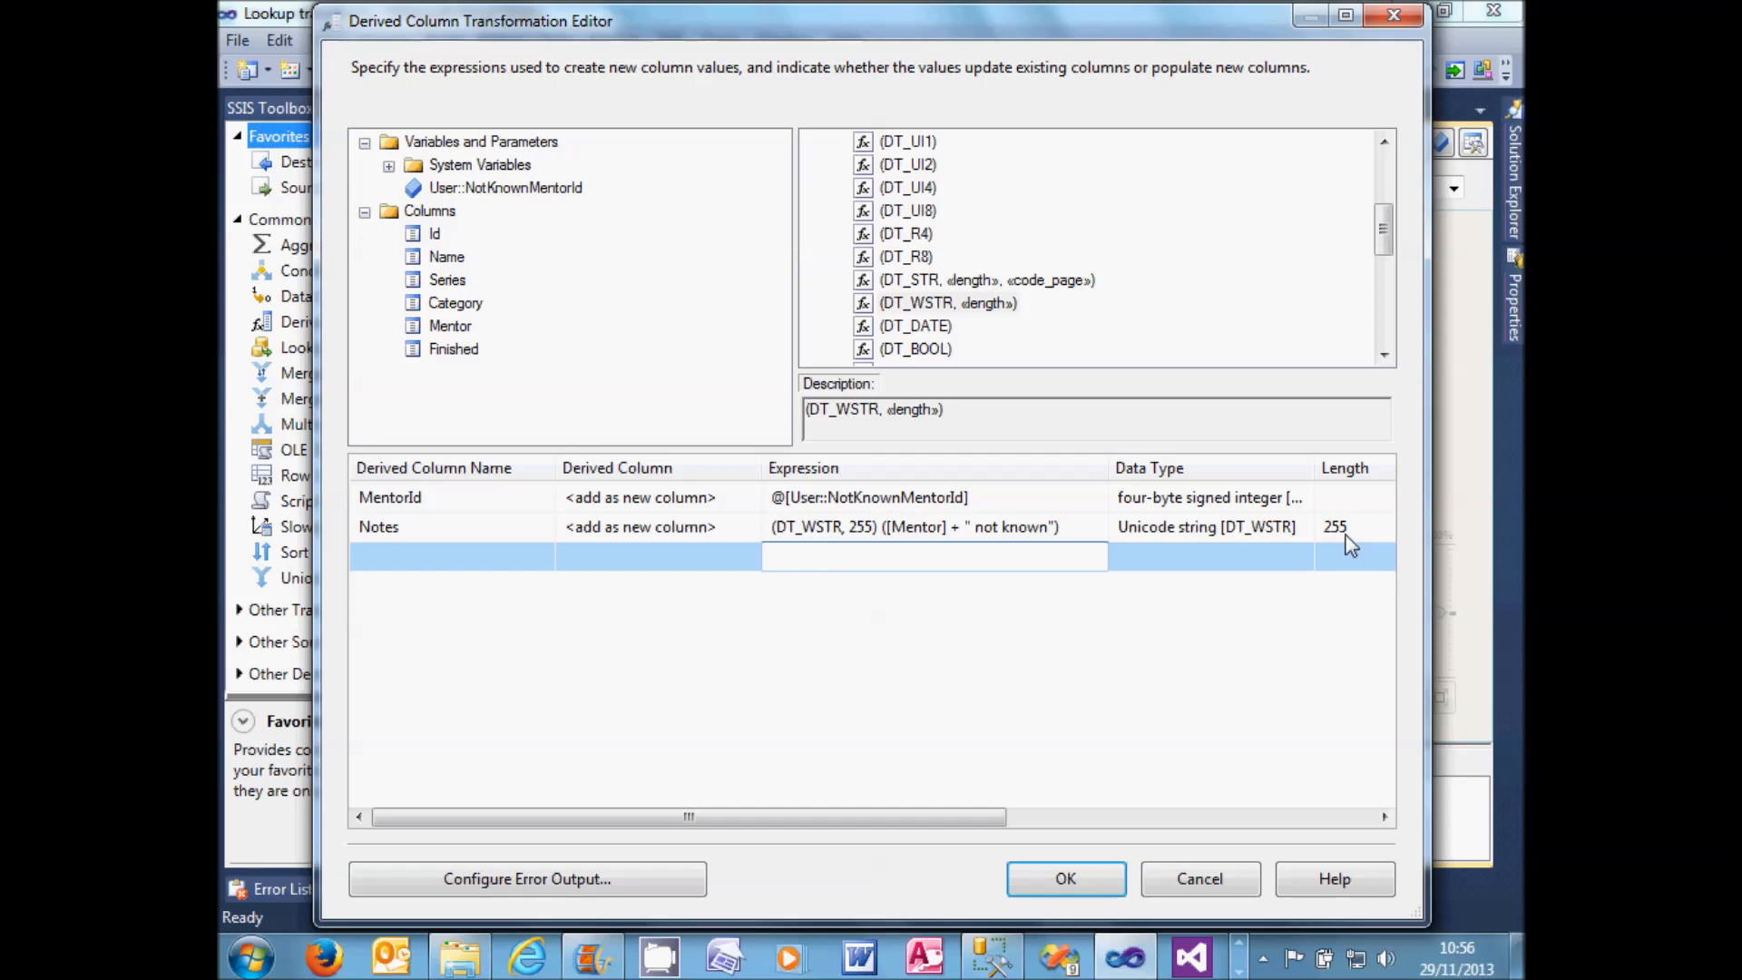
left_click(1061, 879)
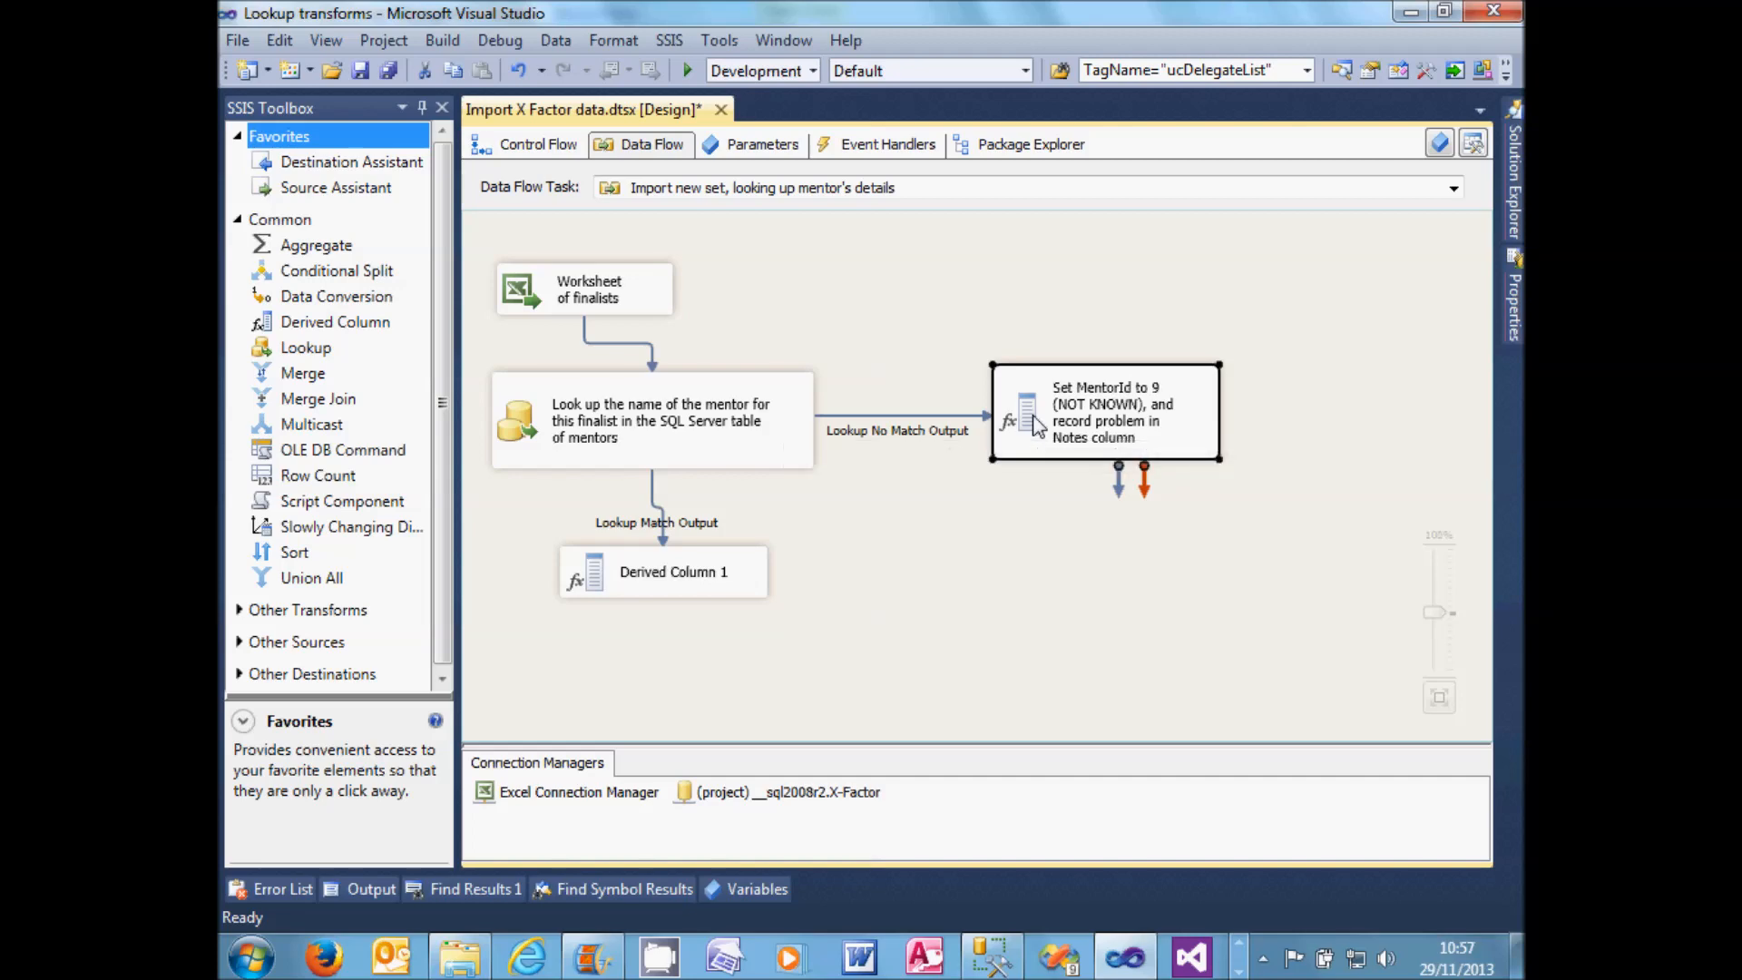
- Examine the MentorId and Notes values of the Nu Vibe row in SQL Server Management Studio, and return to the Visual Studio data flow
left_click(998, 955)
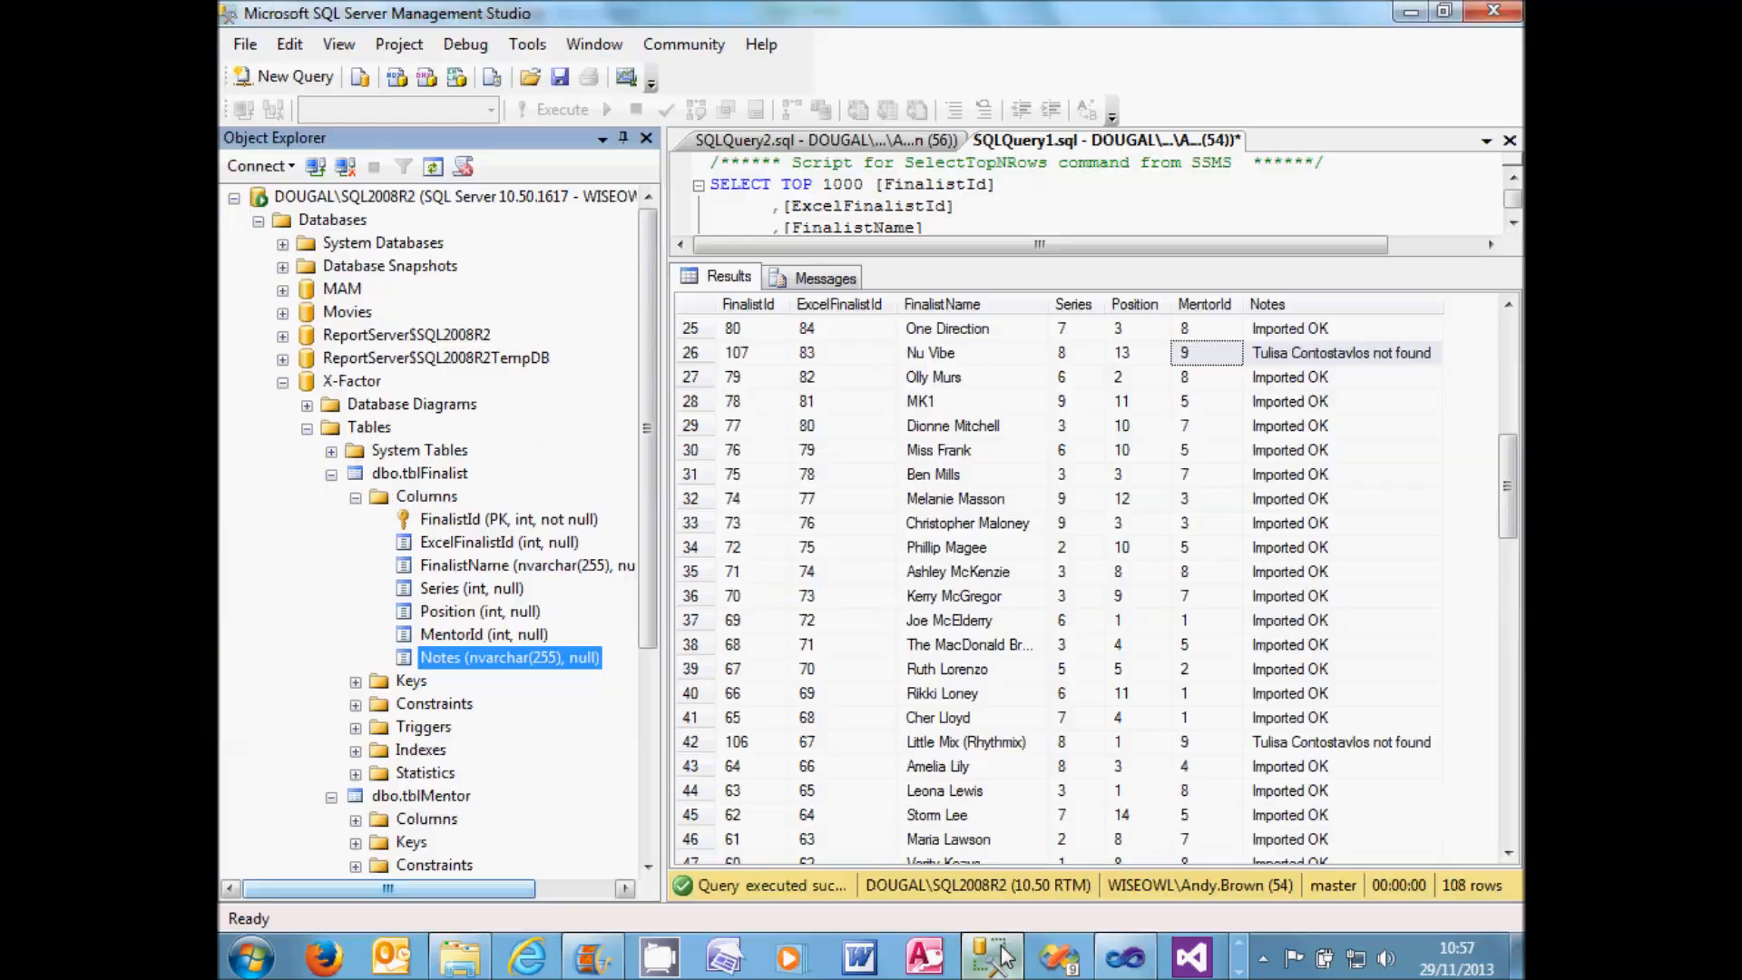
left_click_drag(739, 354, 1282, 367)
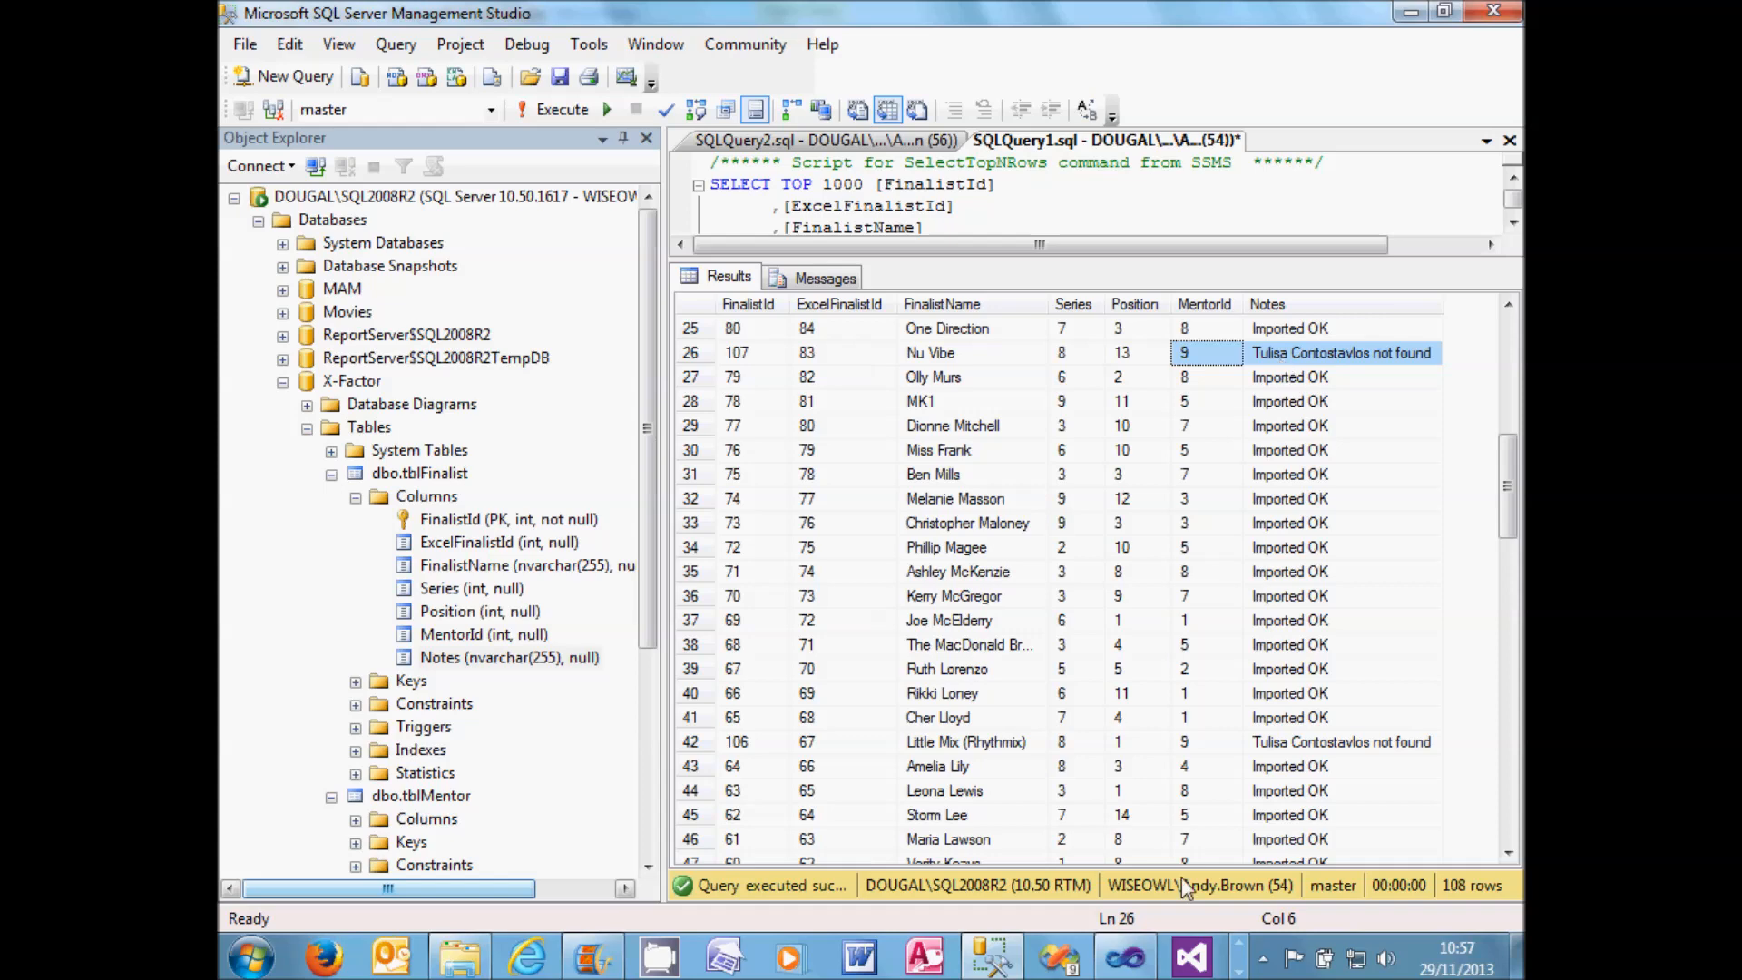
left_click(1138, 950)
left_click(959, 588)
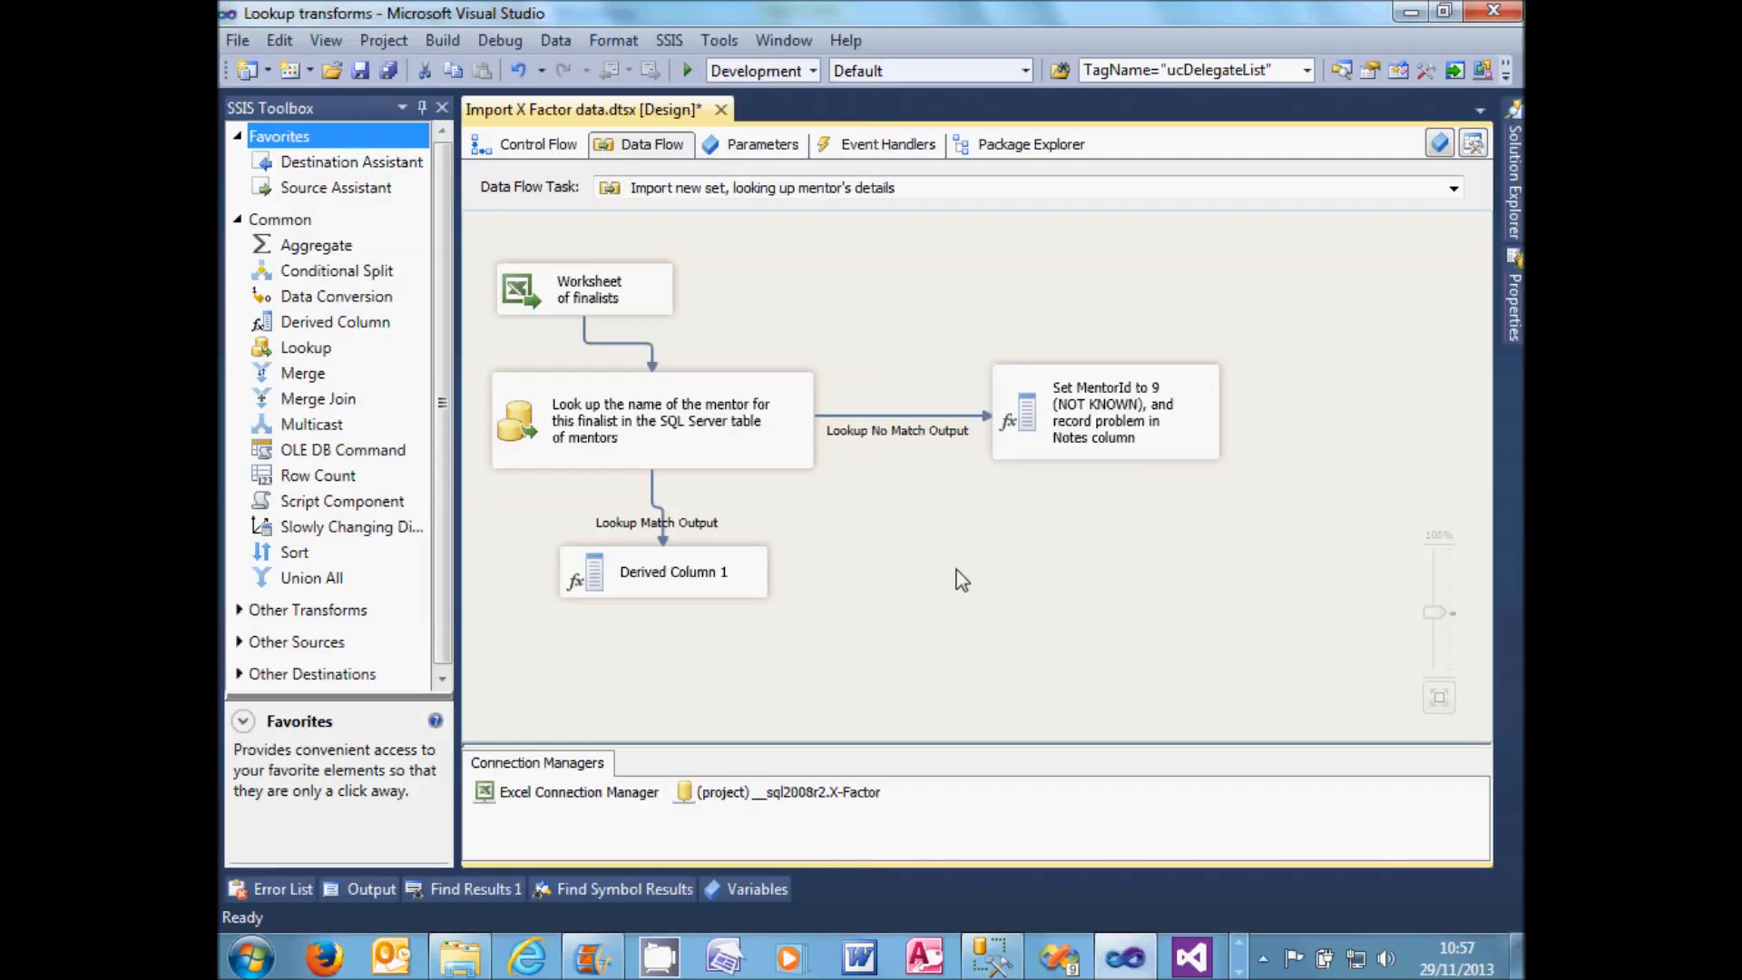
- Rename the Derived Column 1 transform as "Record fact imported OK in Notes column", and narrow its box so the name wraps
left_click(624, 585)
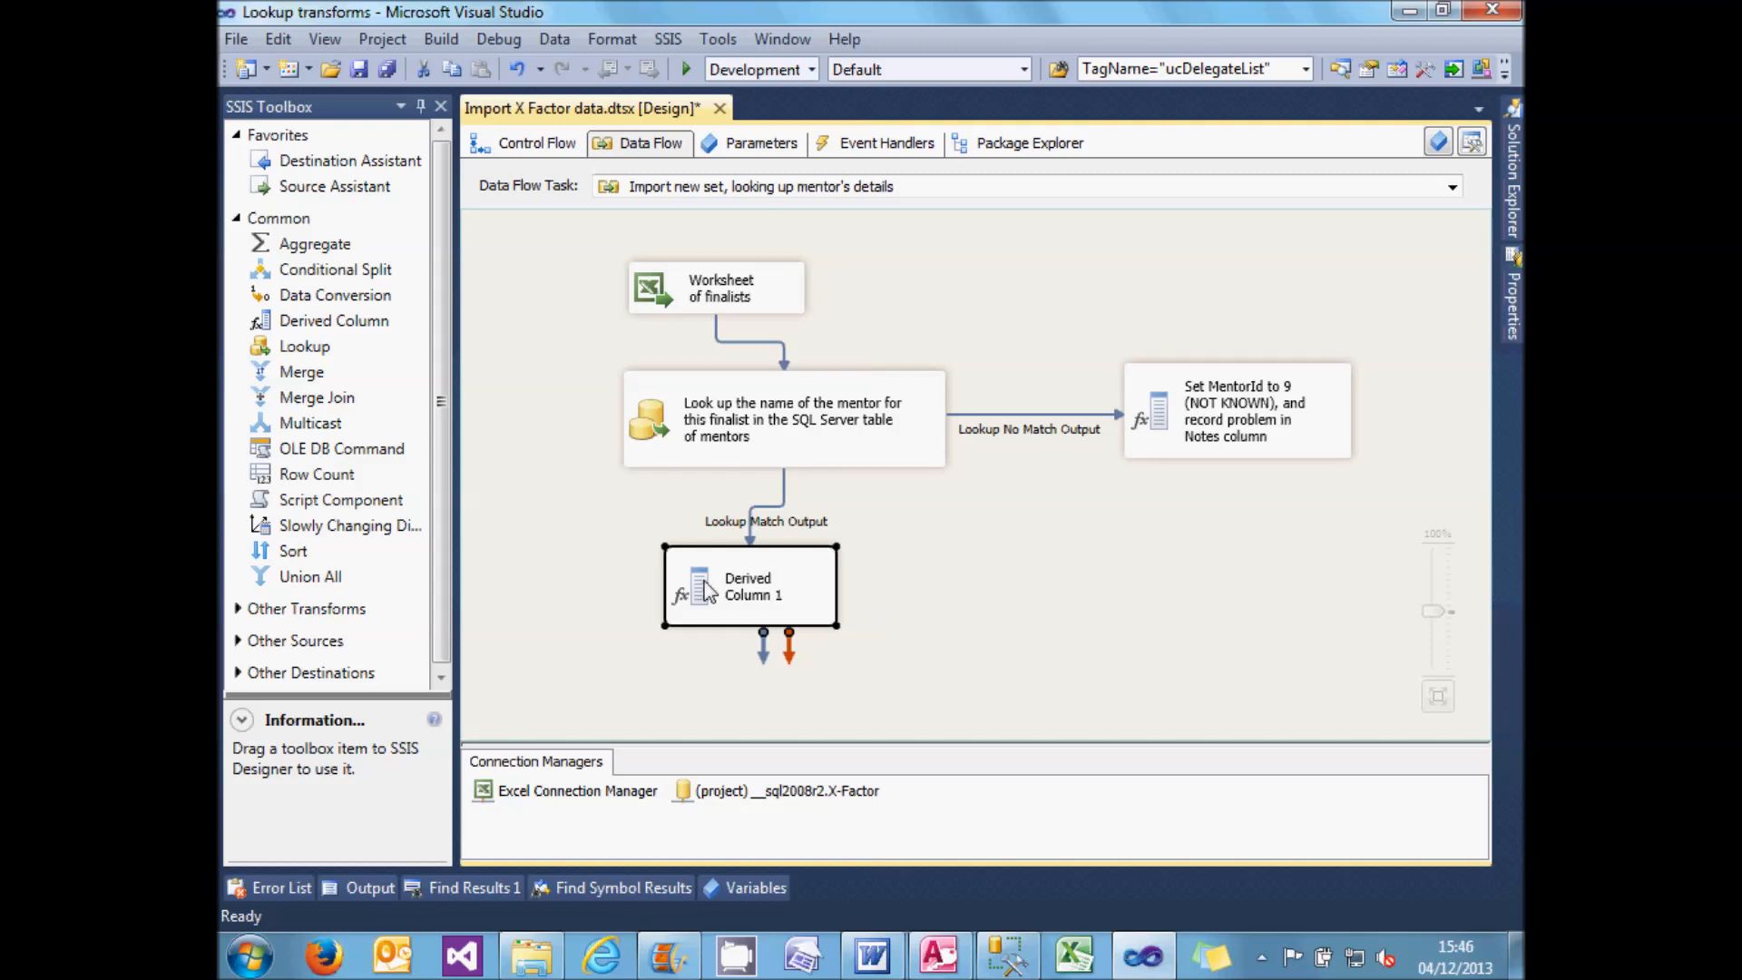
left_click(740, 581)
right_click(747, 575)
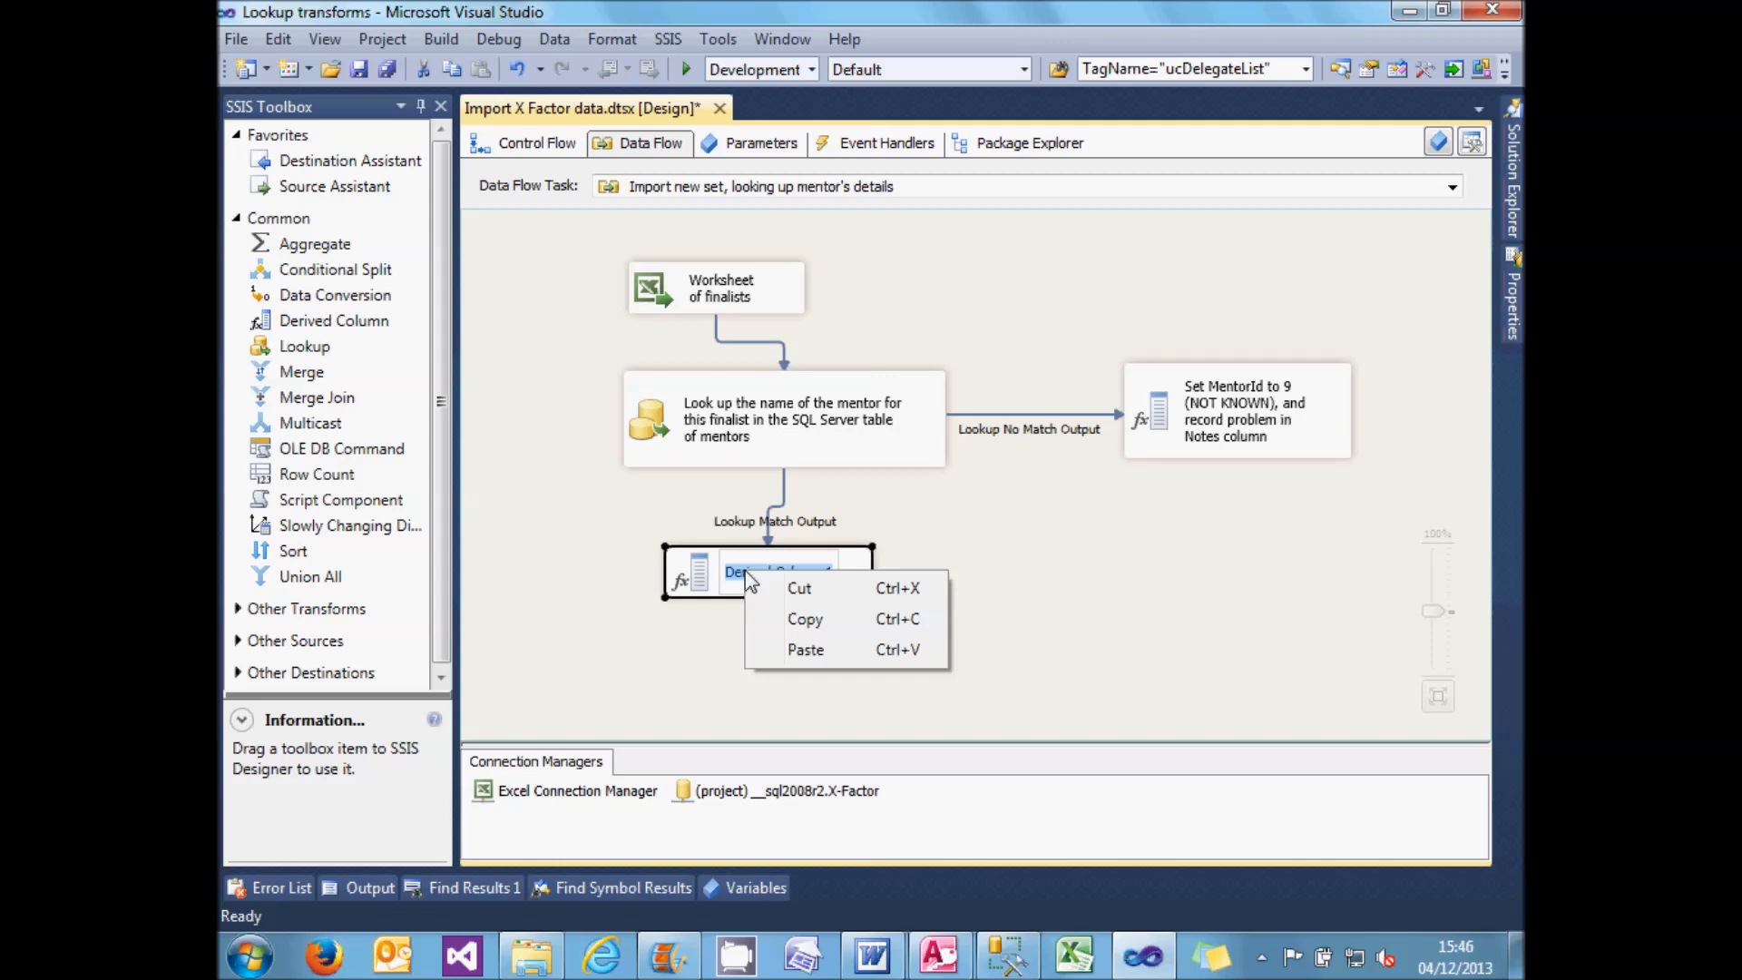
left_click(805, 649)
key("Return")
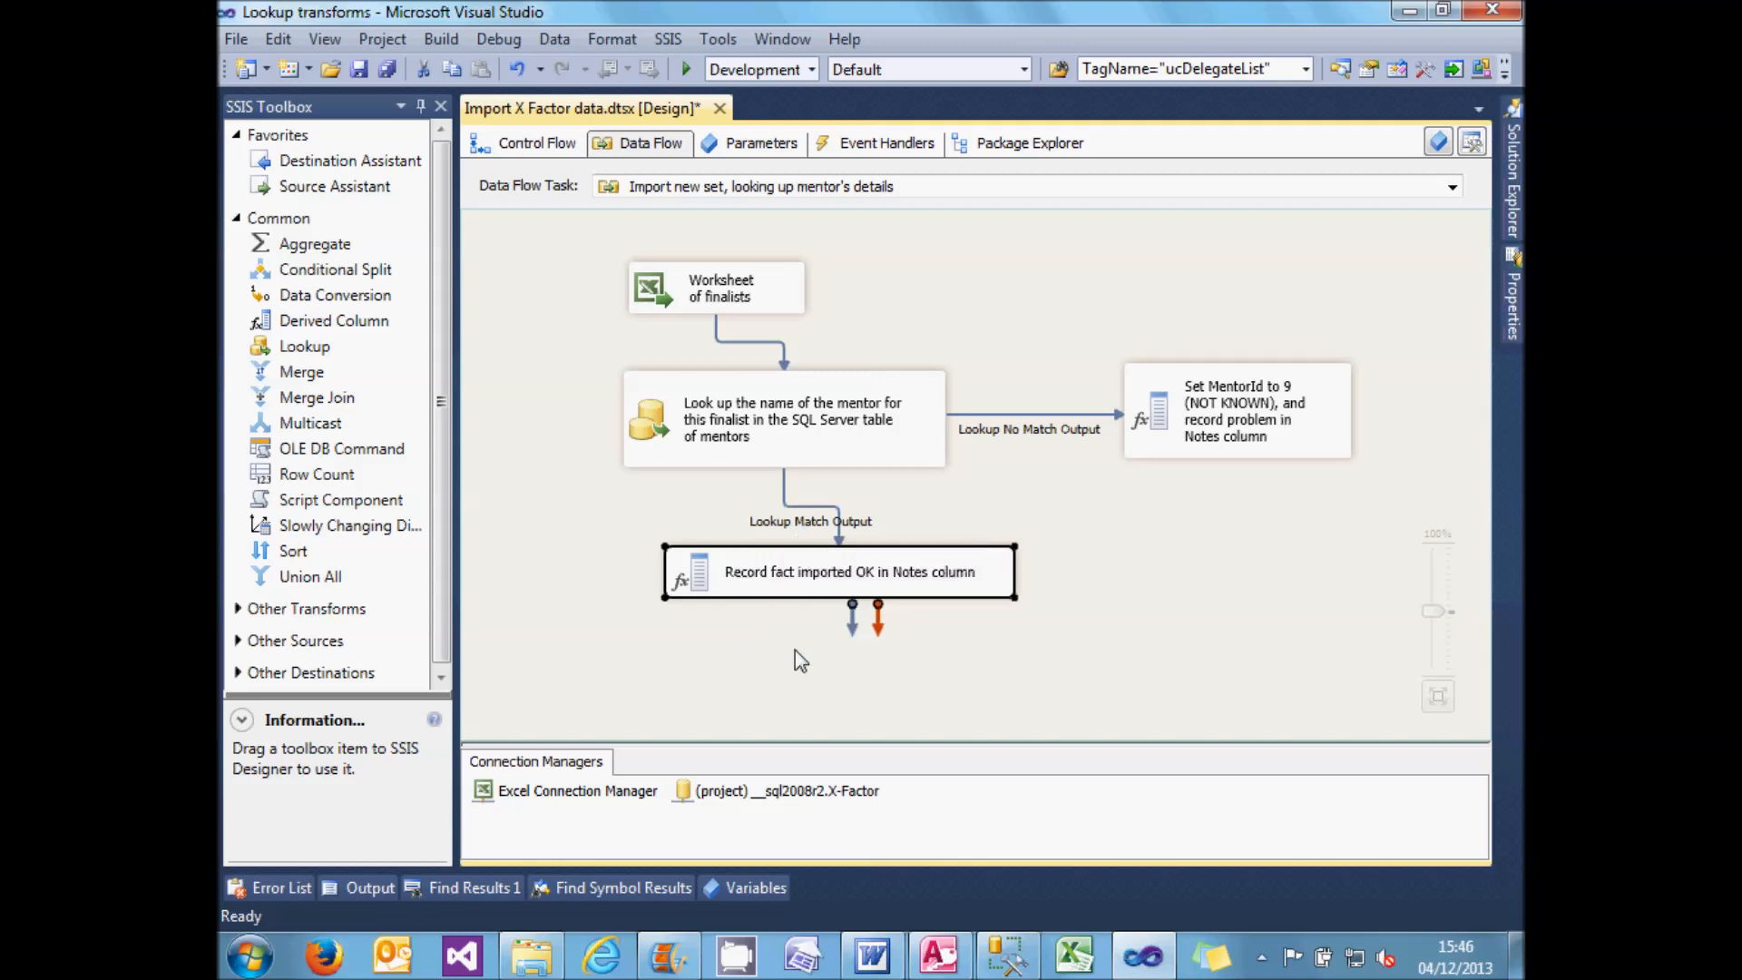
left_click(868, 649)
left_click(986, 592)
left_click_drag(1007, 588, 846, 604)
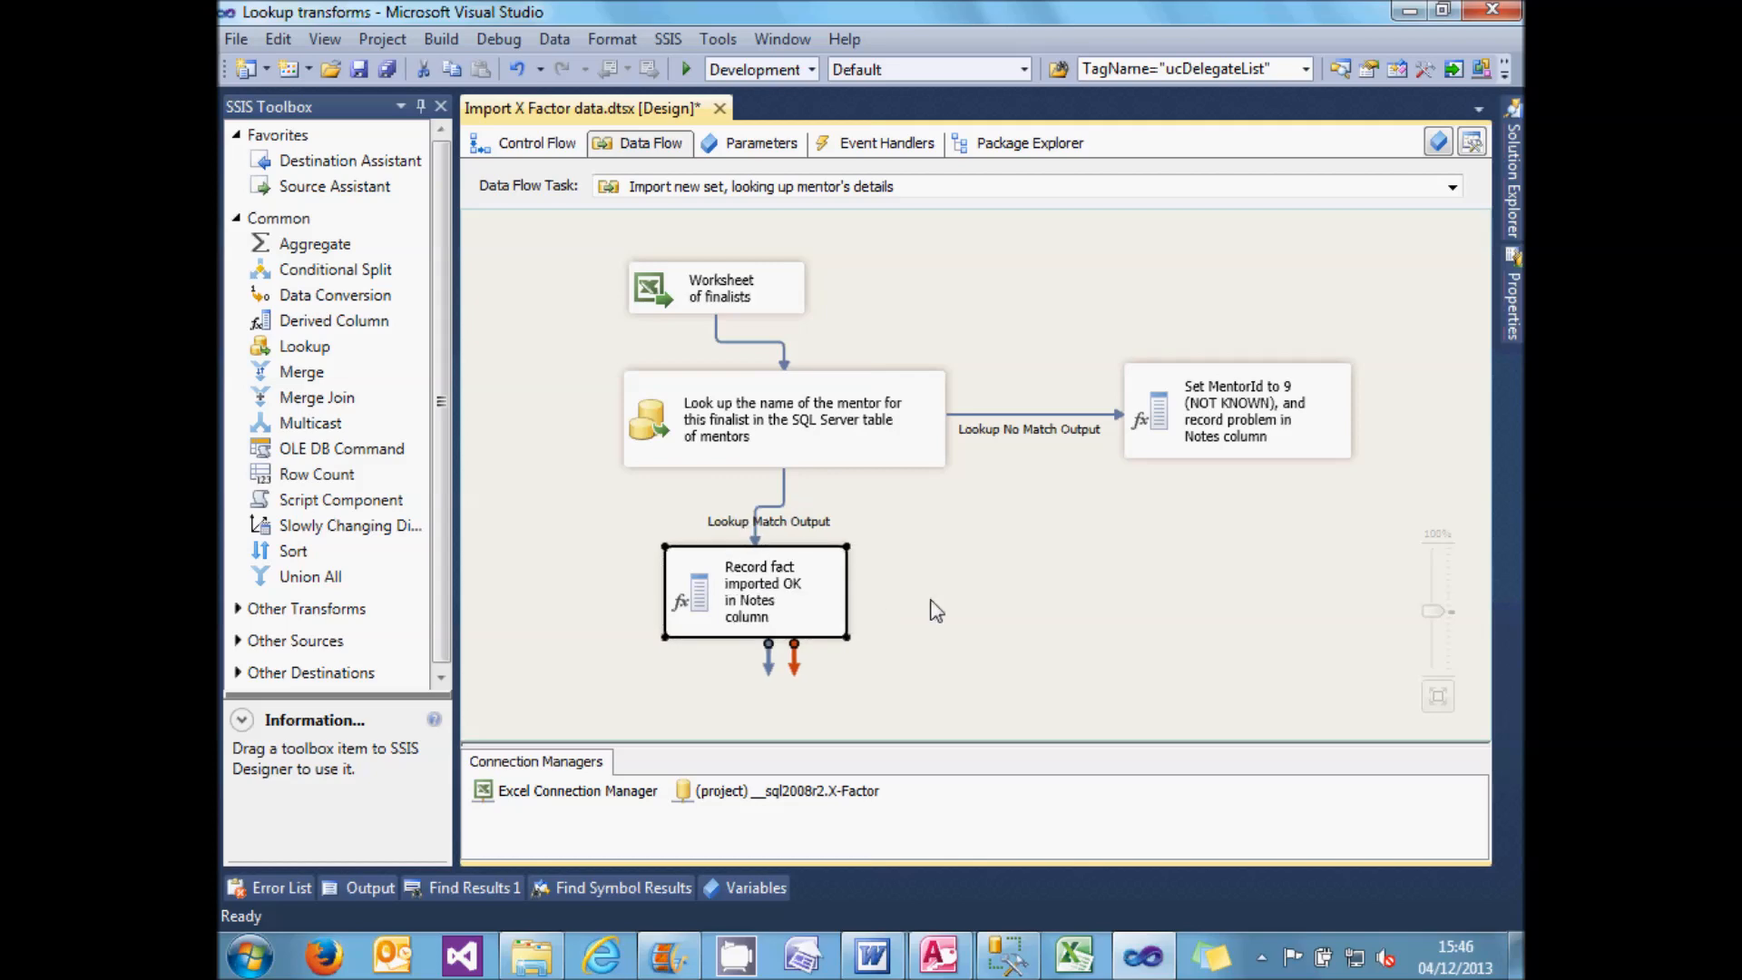
- Open the matched-rows derived column transform for editing, list its input columns, and add a new column named Notes
double_click(687, 602)
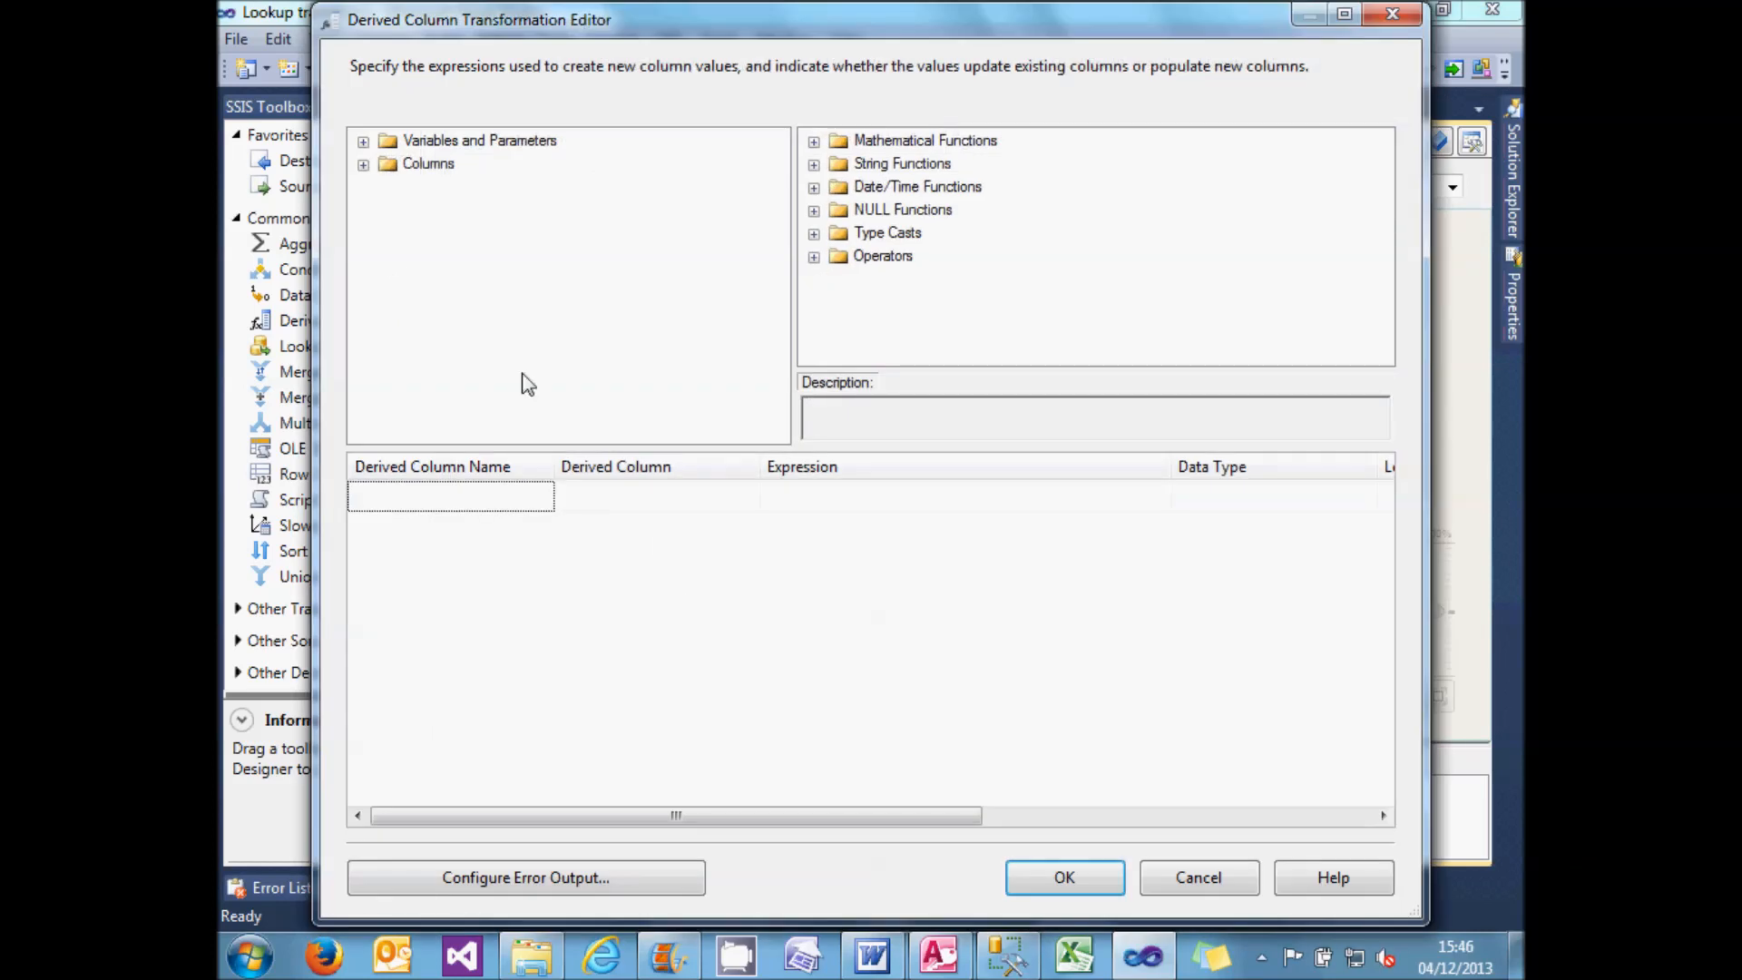
left_click(362, 165)
left_click(465, 329)
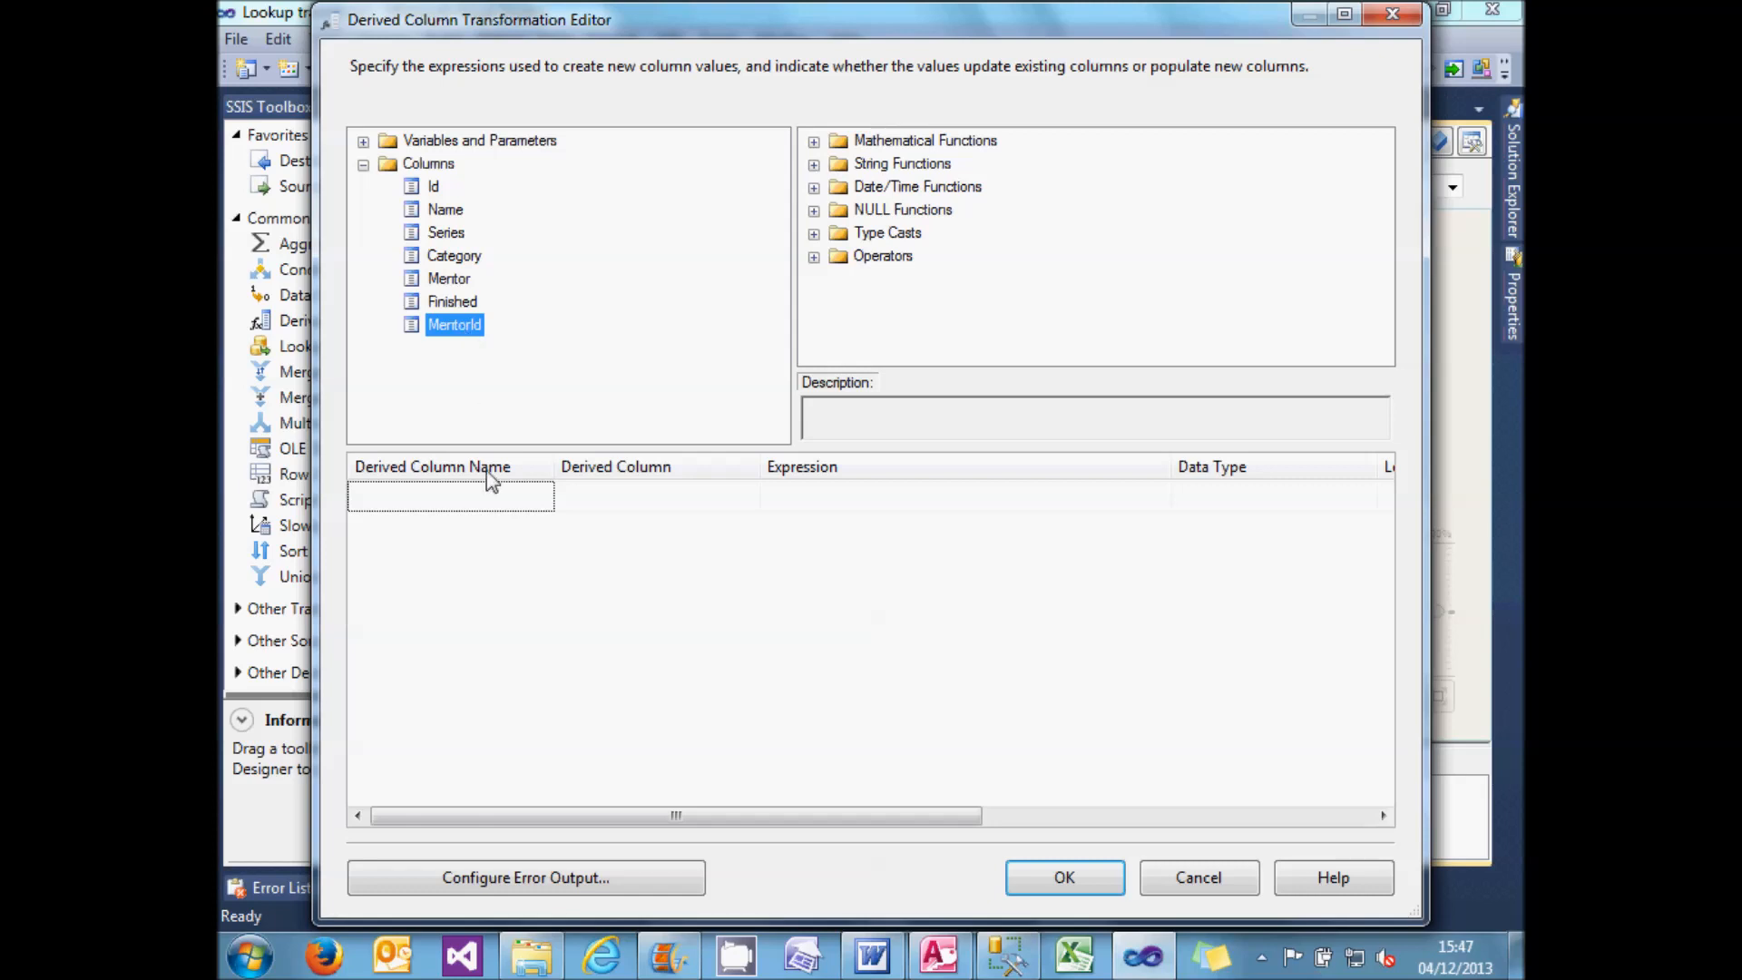
left_click(494, 509)
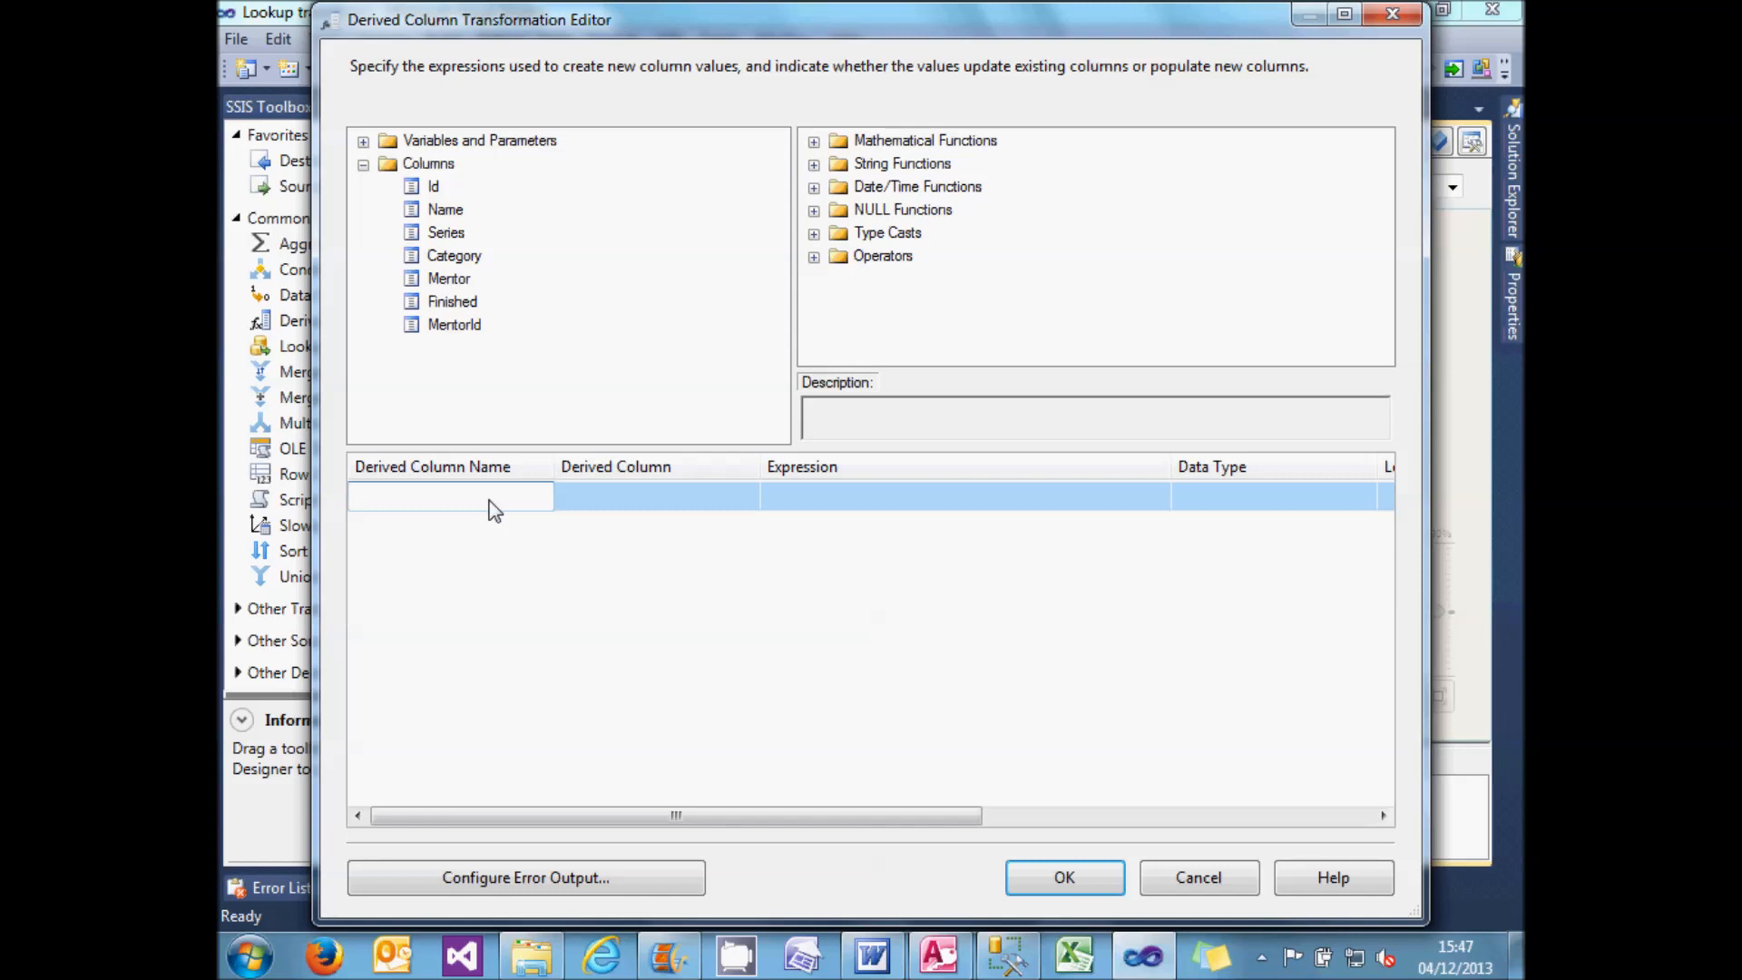
type("Noyn")
key("BackSpace")
key("BackSpace")
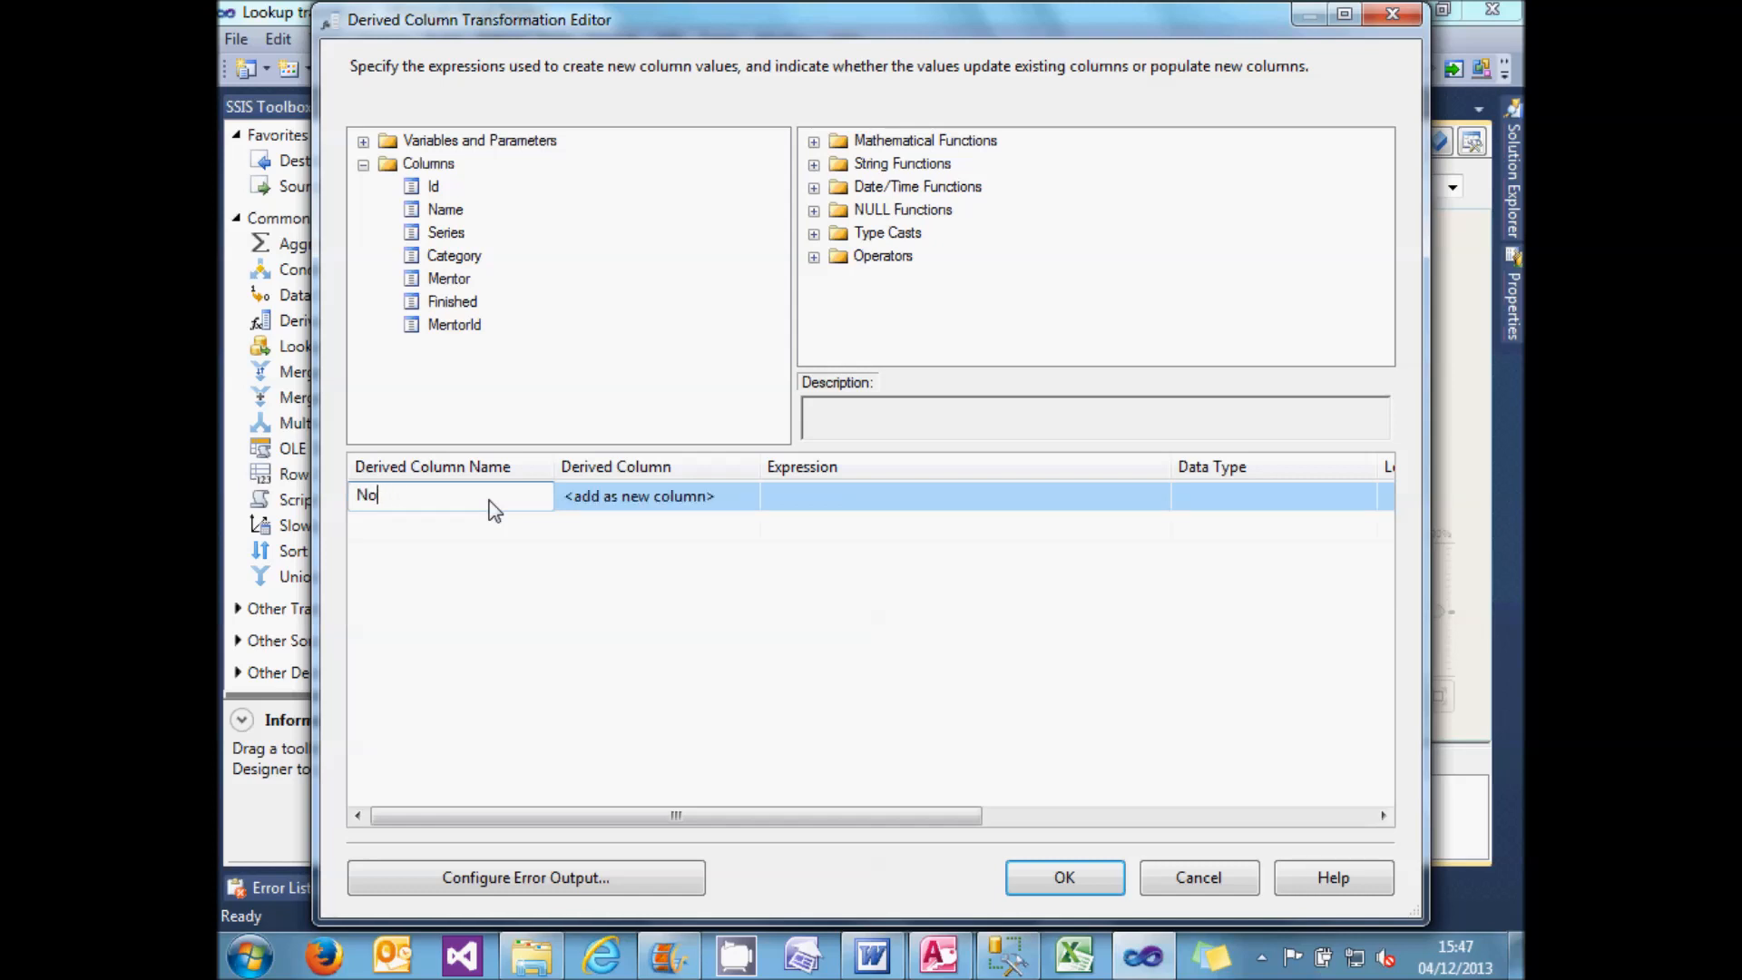
type("tes")
key("Tab")
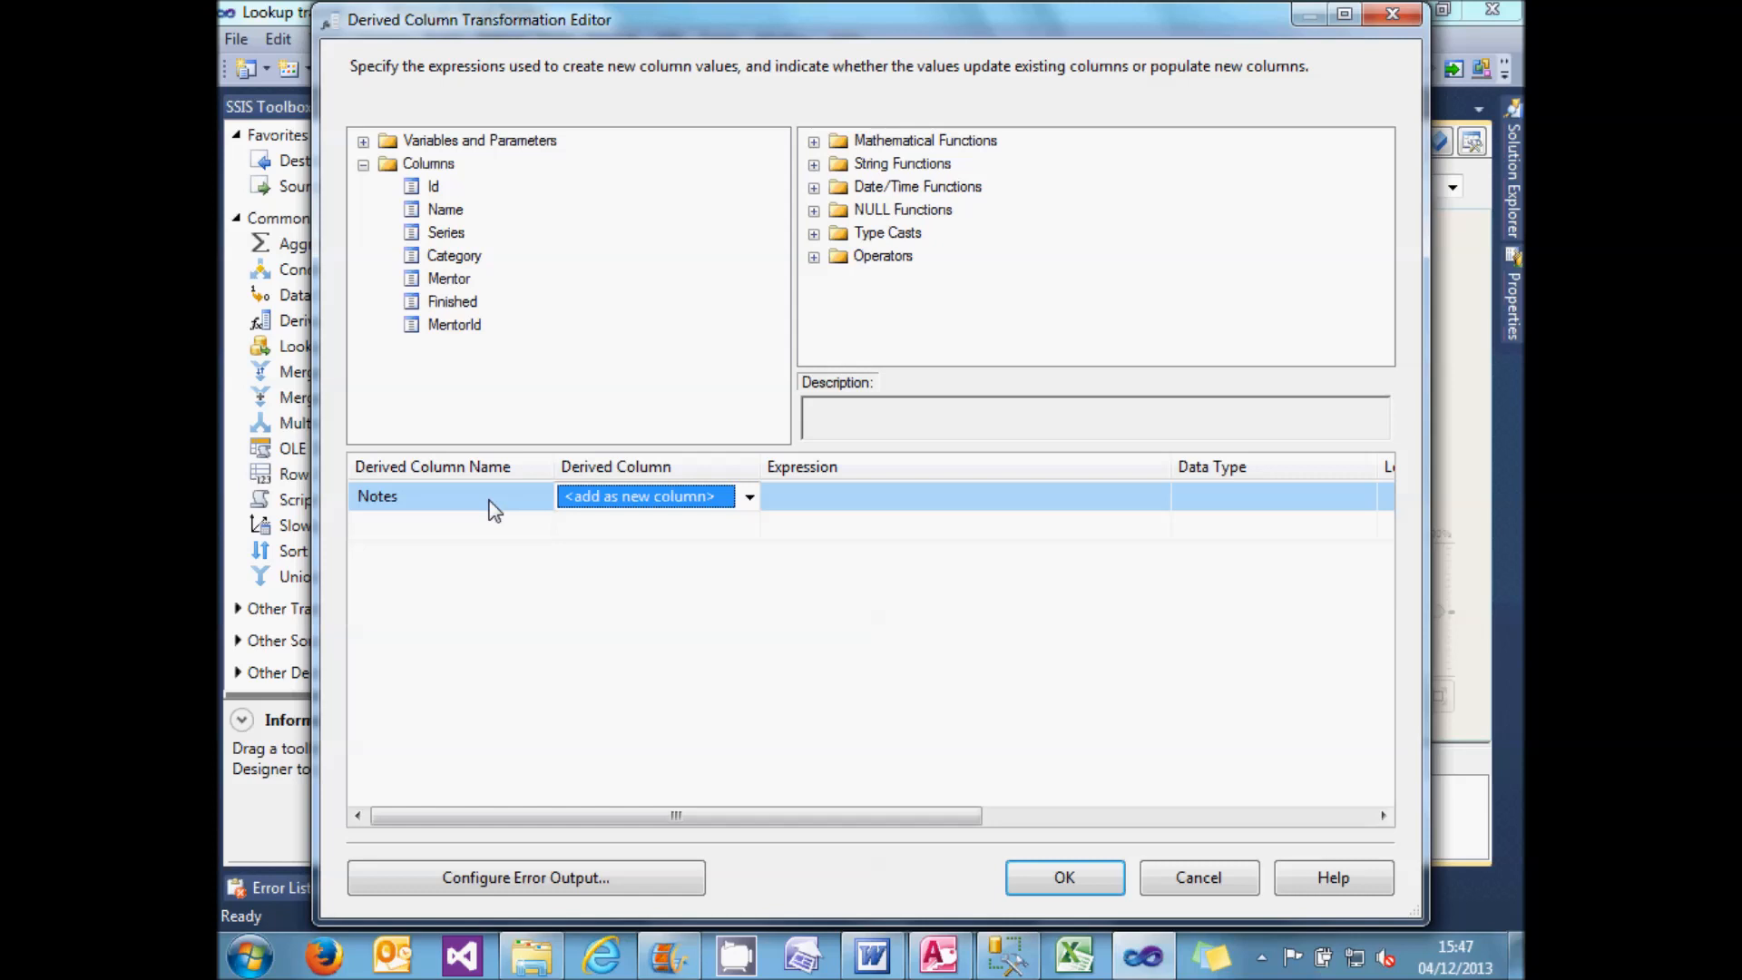
- Set the Notes expression to "Imported OK", narrow the Expression column to reveal the length, and accept the transform's settings
left_click(831, 498)
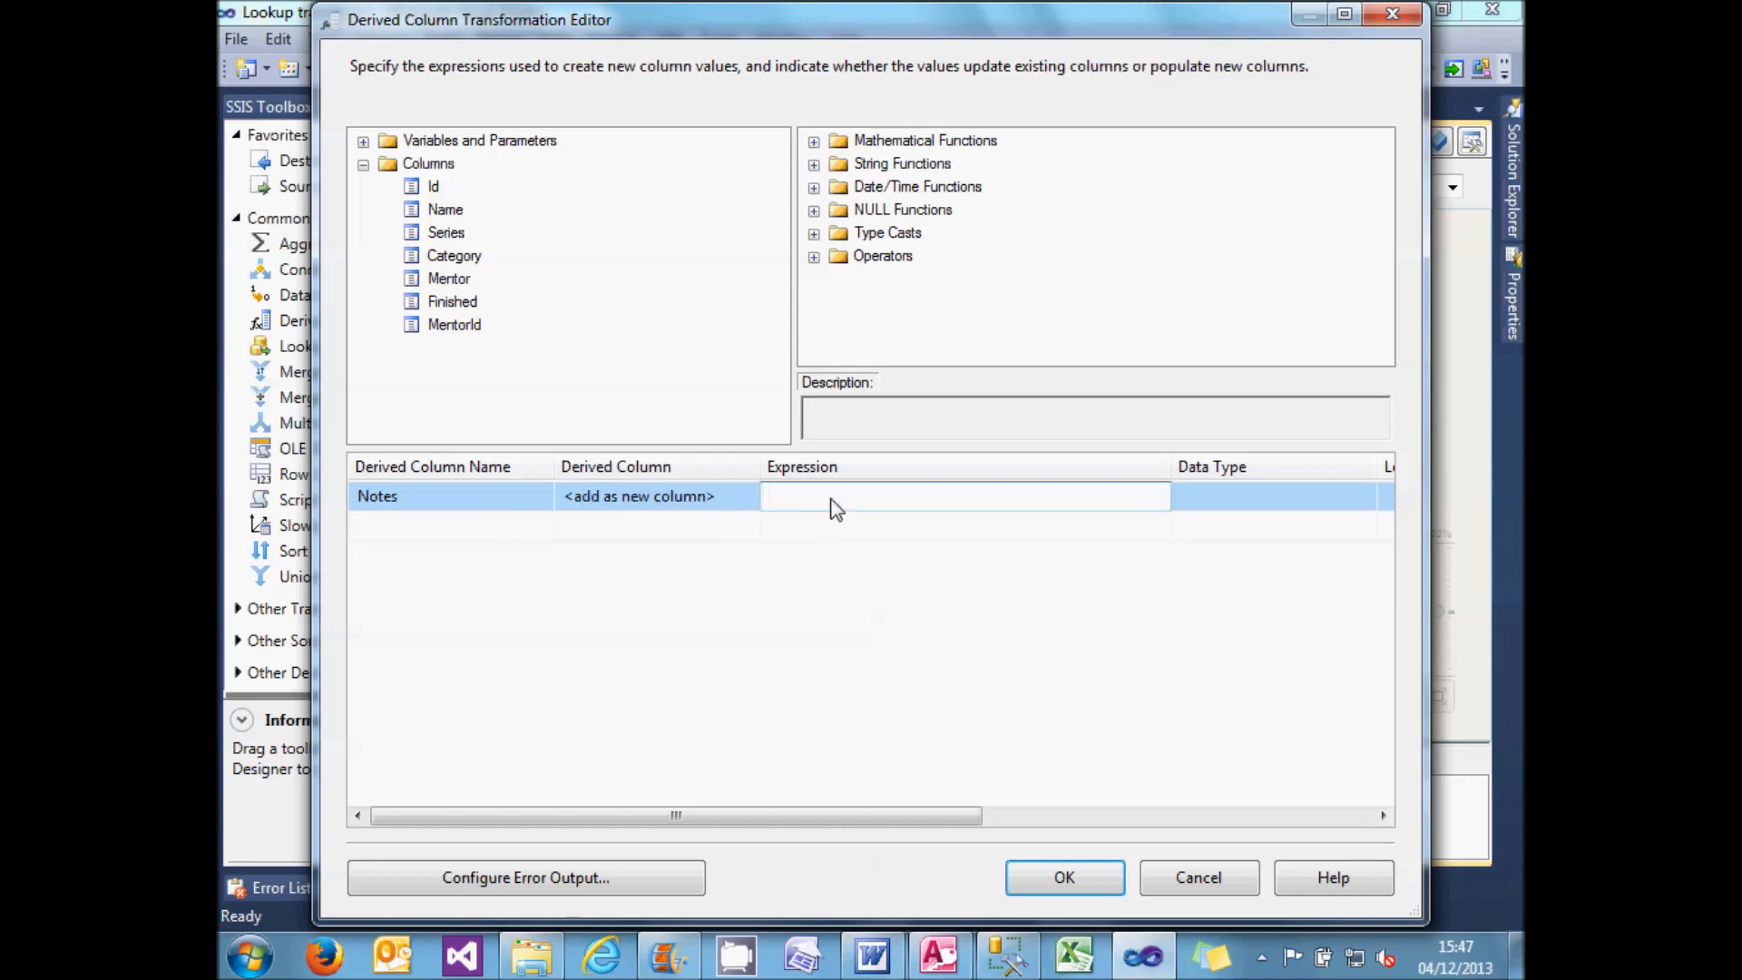
type("\"Imported OK\"")
key("Return")
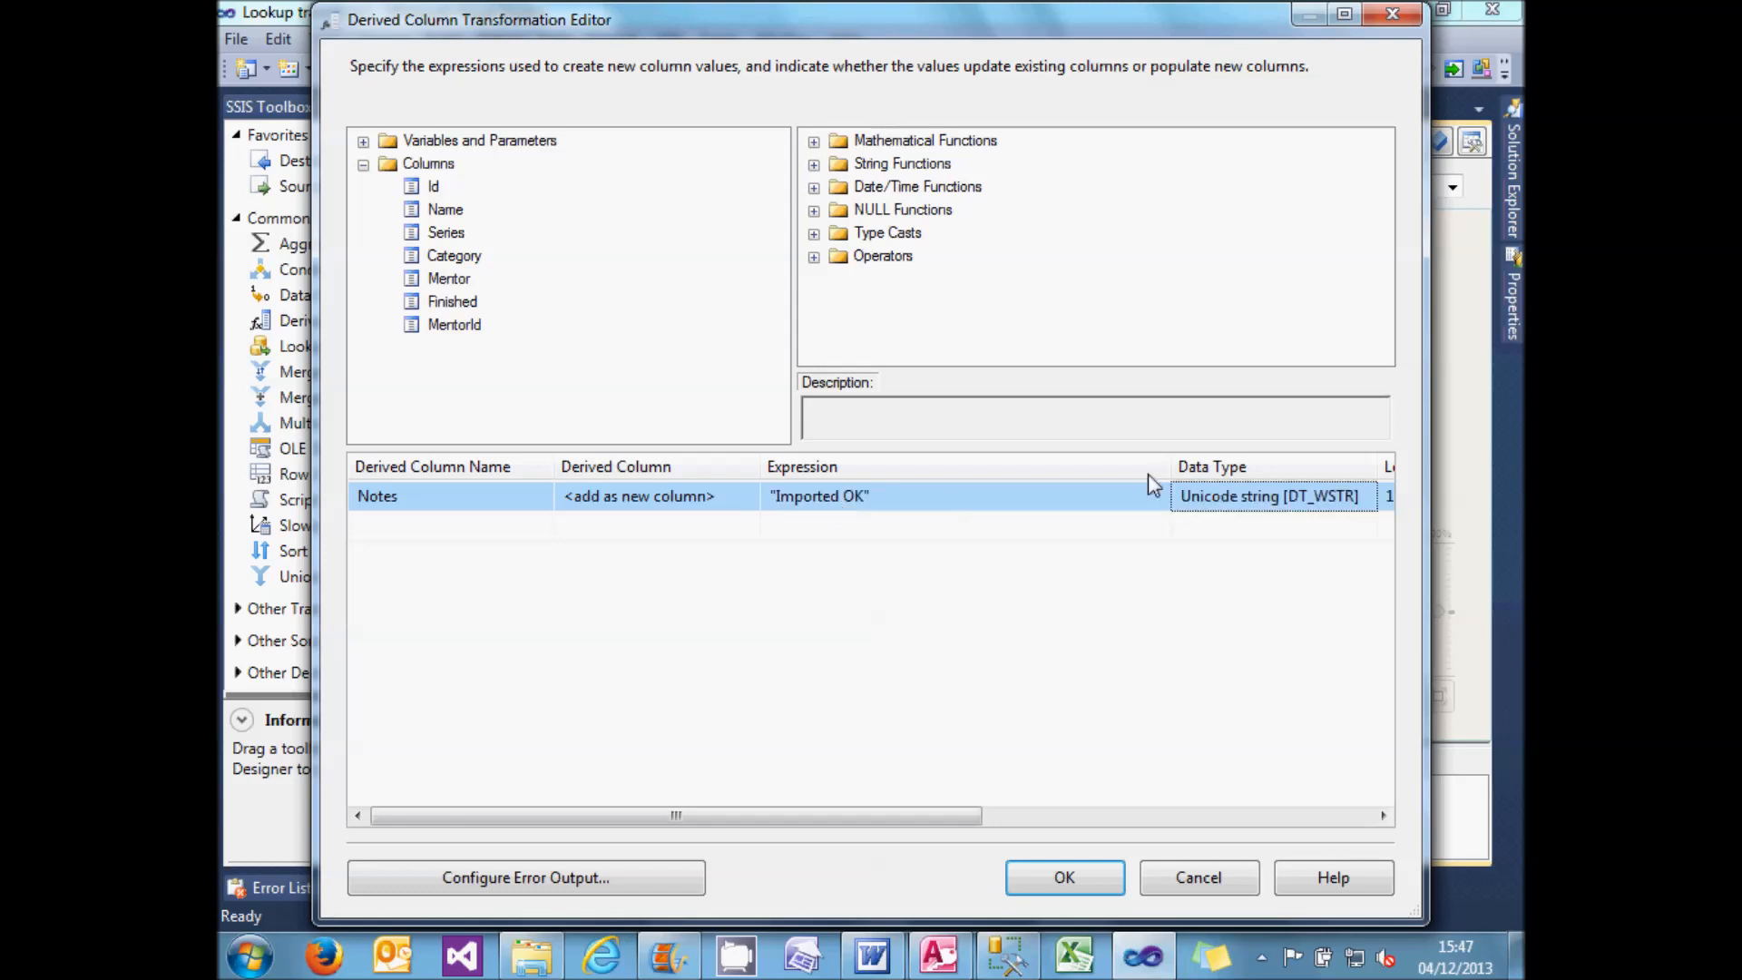
left_click_drag(1173, 466, 1009, 466)
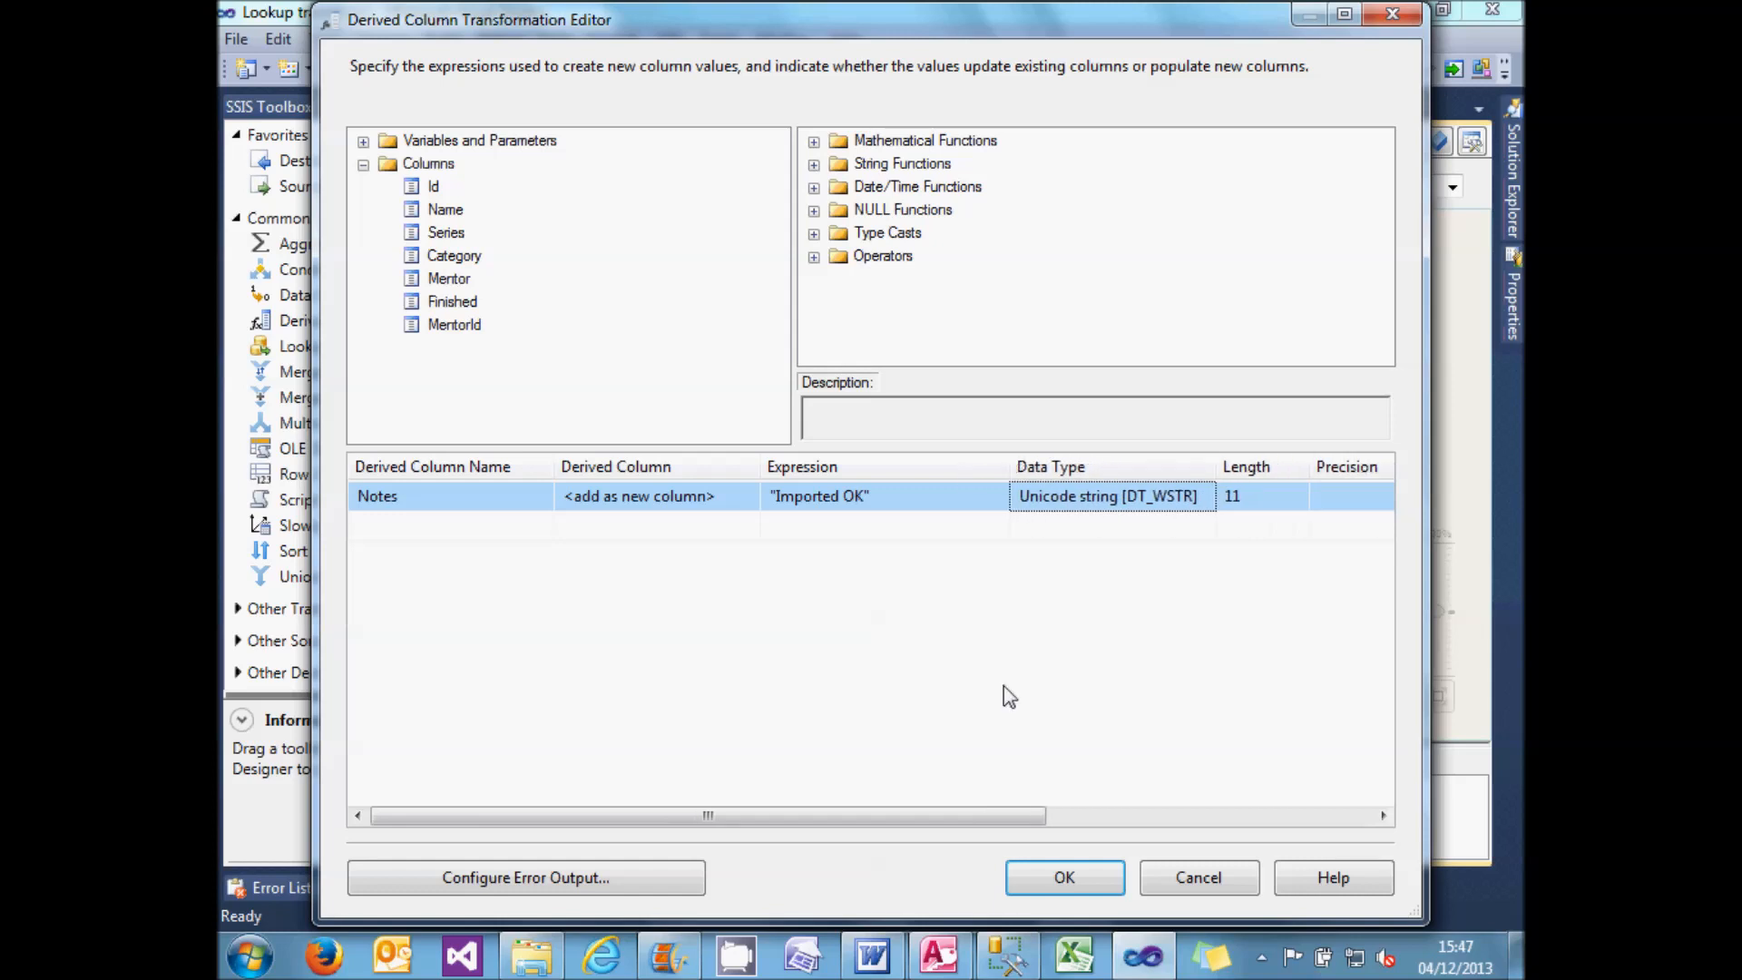
left_click(1064, 878)
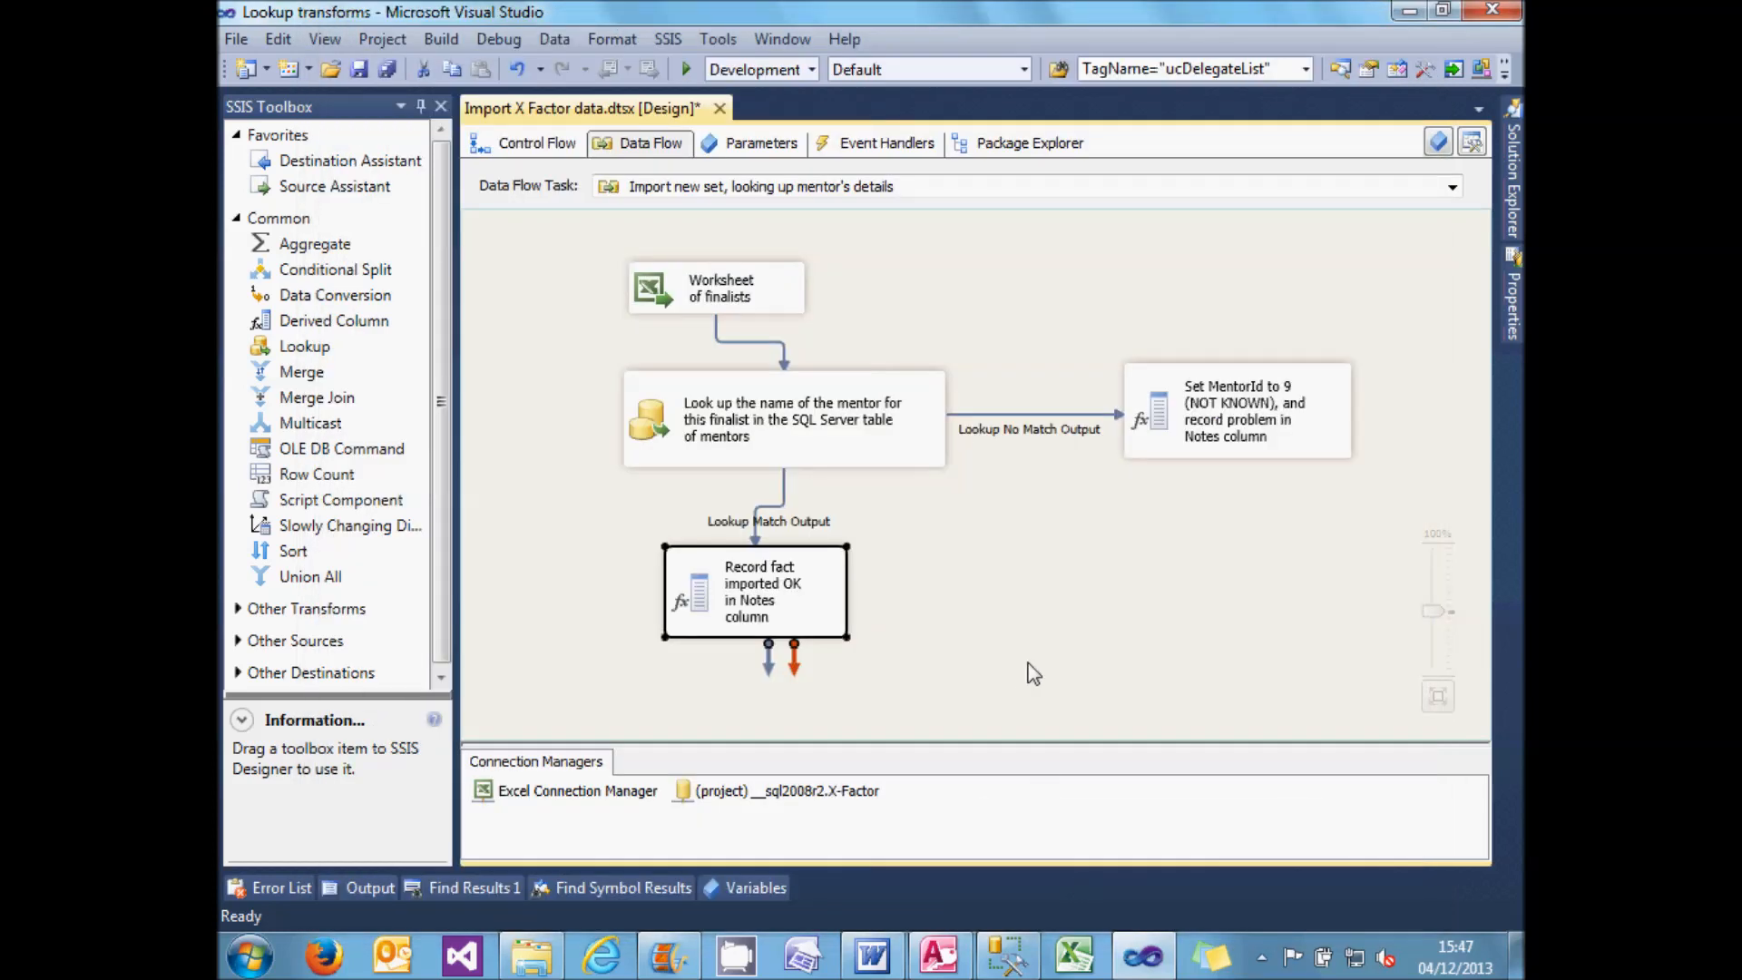
left_click(803, 577)
left_click(1103, 525)
left_click(1164, 449)
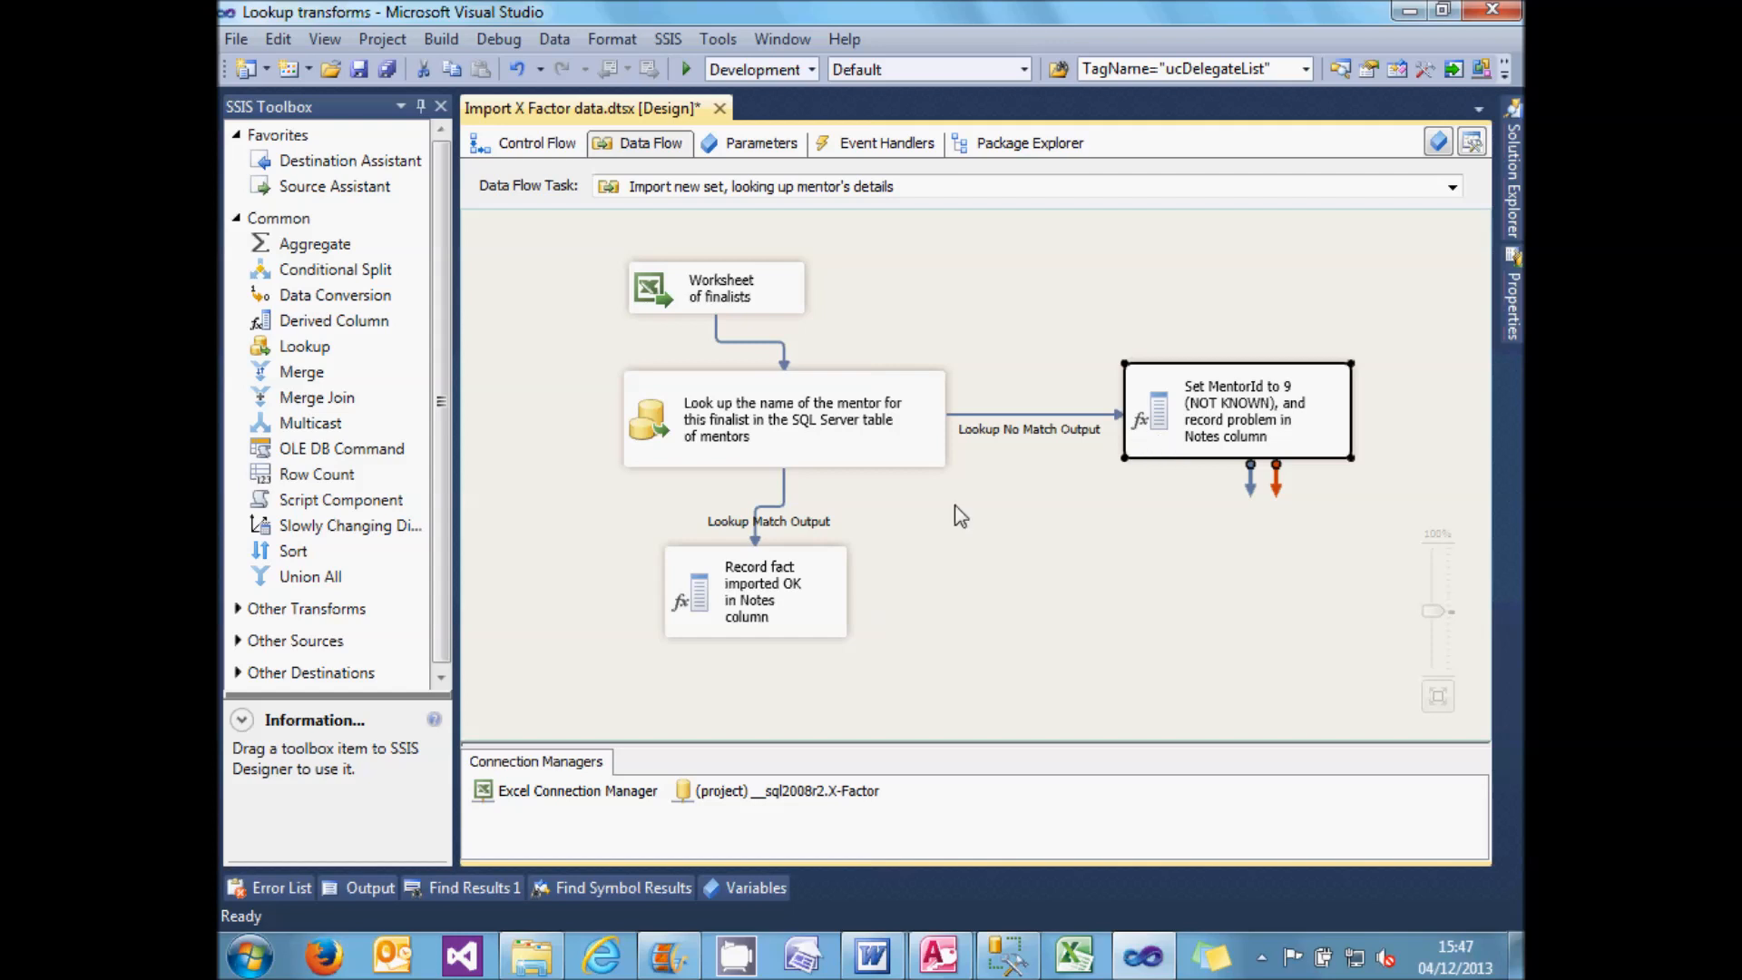
left_click(700, 590)
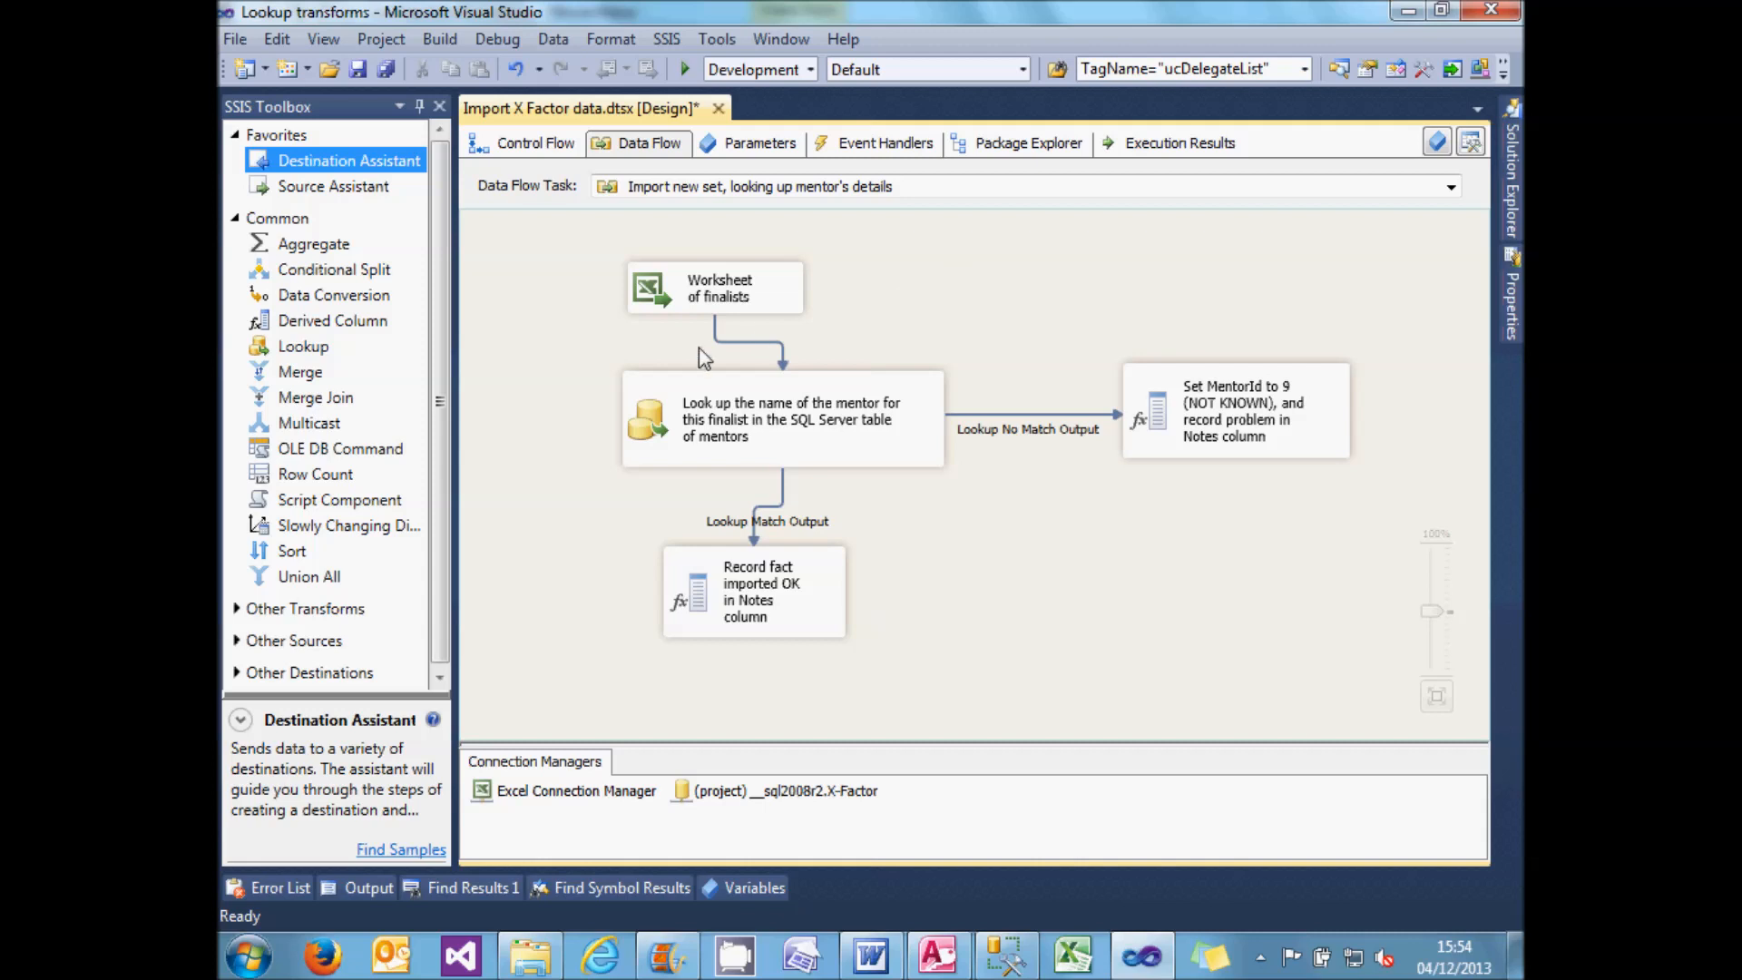
- Add a Union All transform below the unmatched-rows derived column, and connect the outputs of both derived column transforms to it
left_click(317, 580)
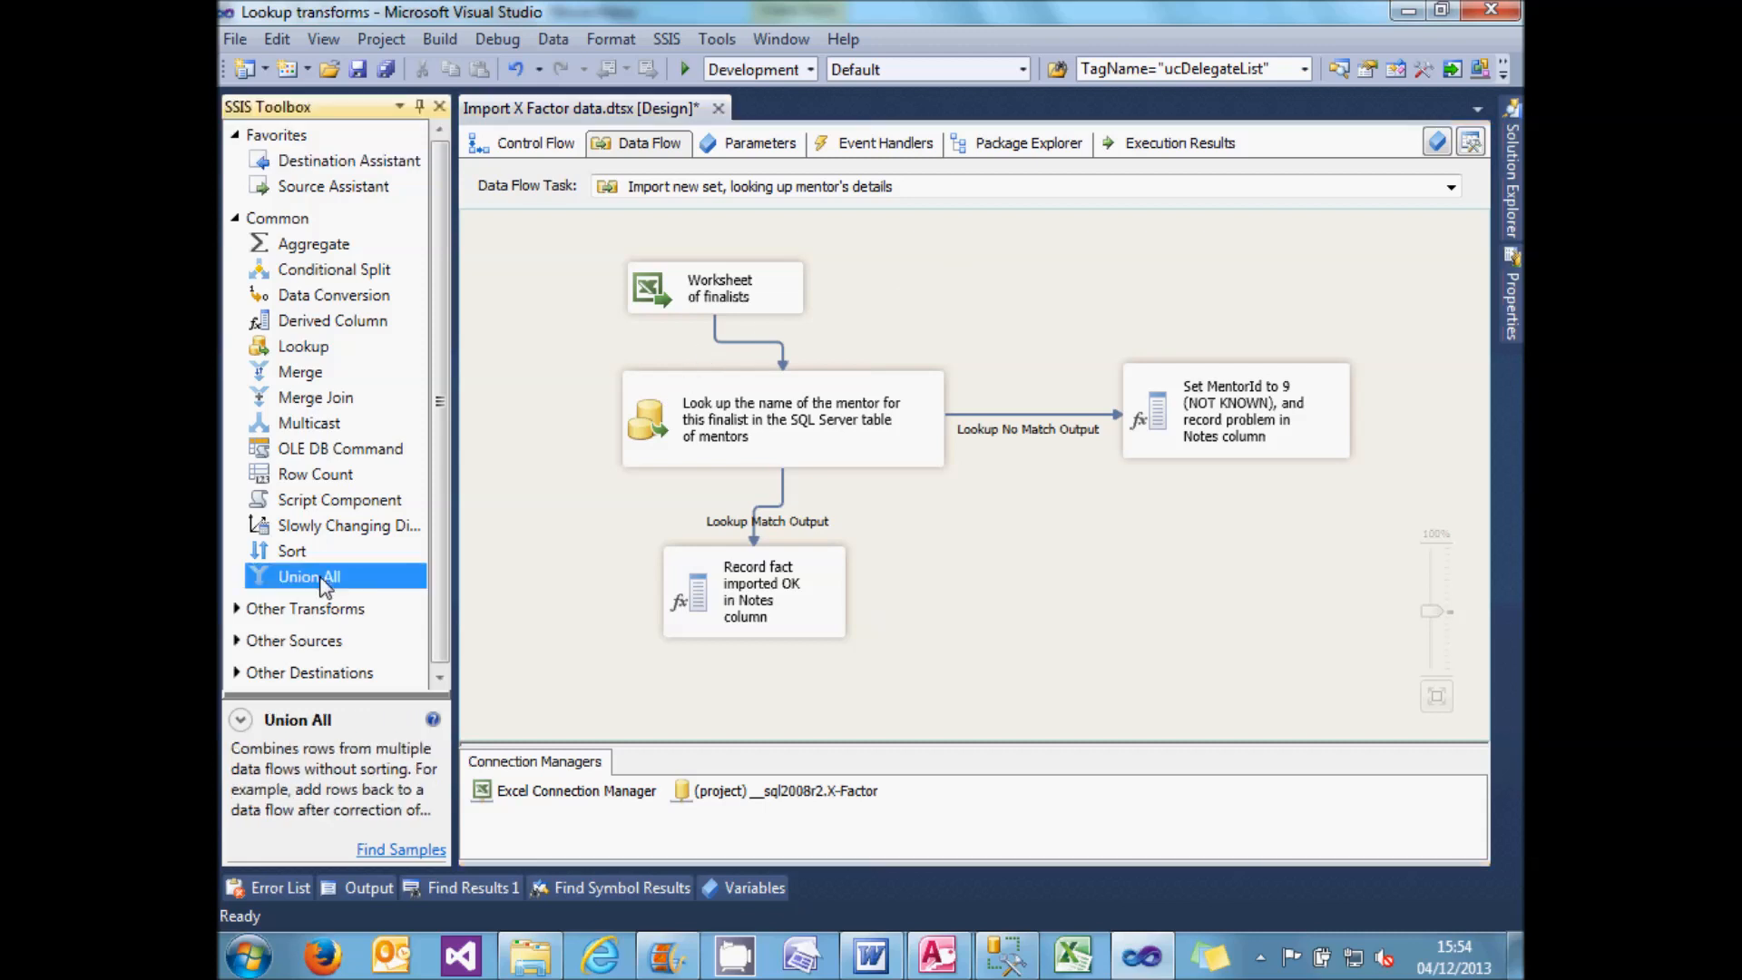
left_click_drag(319, 585, 1095, 580)
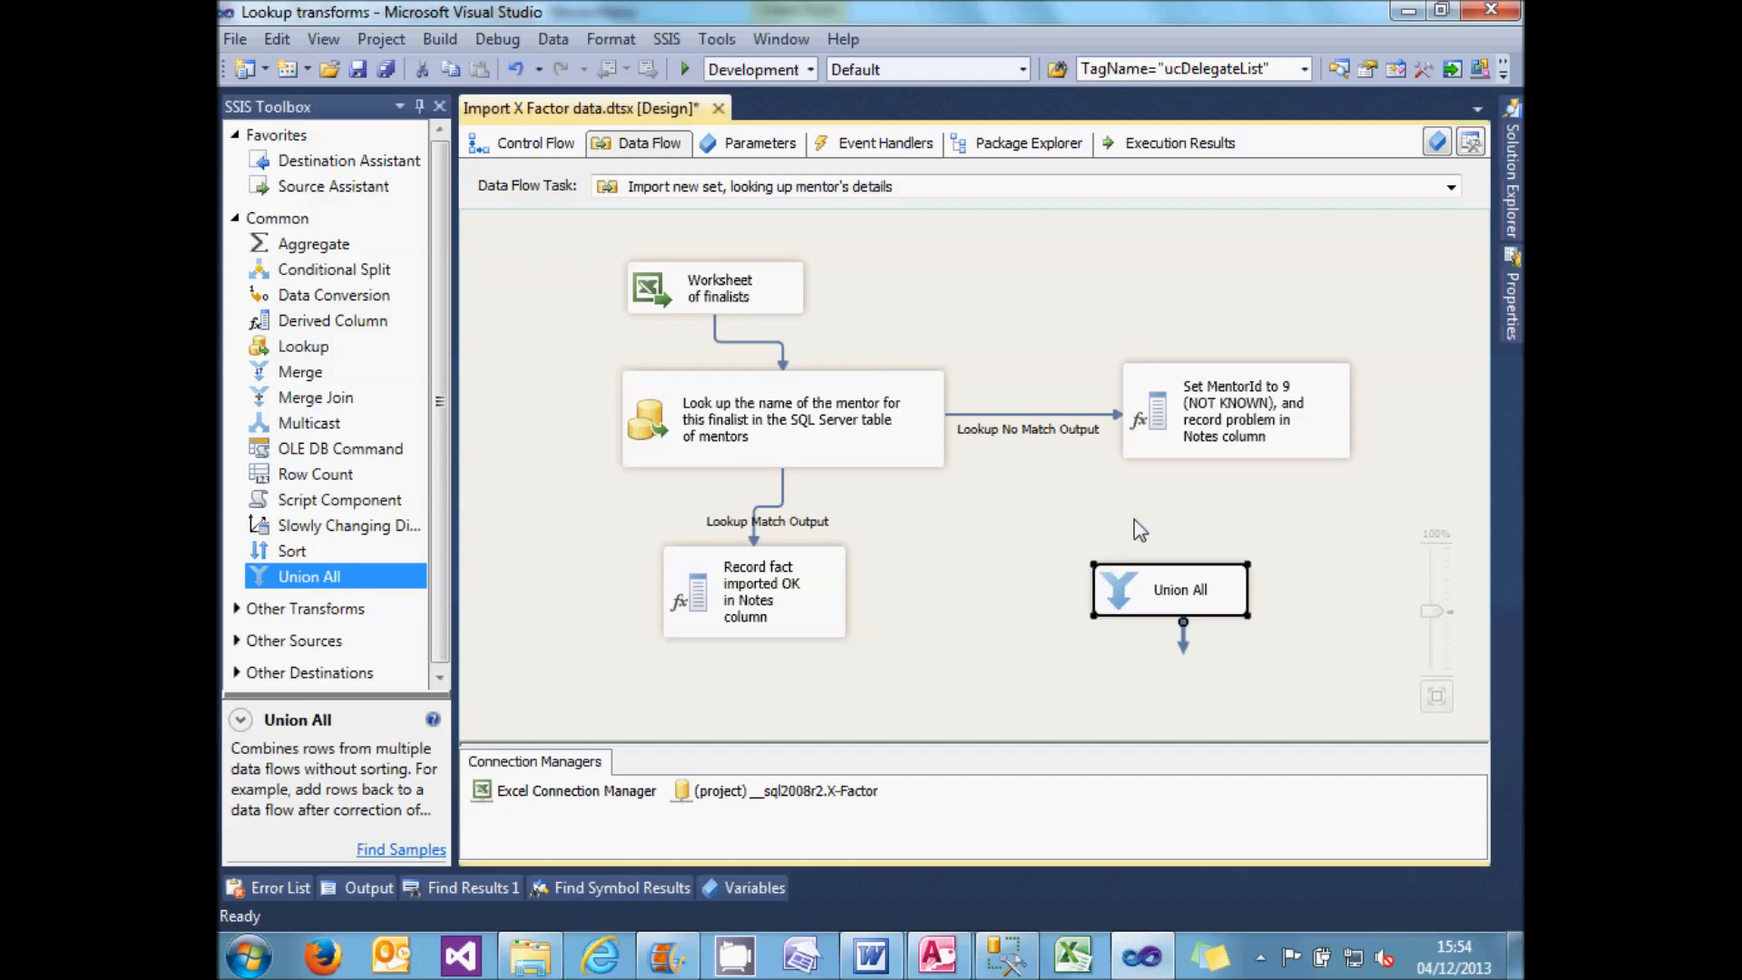
left_click(1216, 451)
left_click_drag(1250, 479, 1150, 581)
left_click(798, 599)
left_click_drag(767, 676, 1130, 597)
- Rename the Union All transform as "Combine tables back together"
left_click(1183, 603)
left_click(1183, 604)
type("Comb")
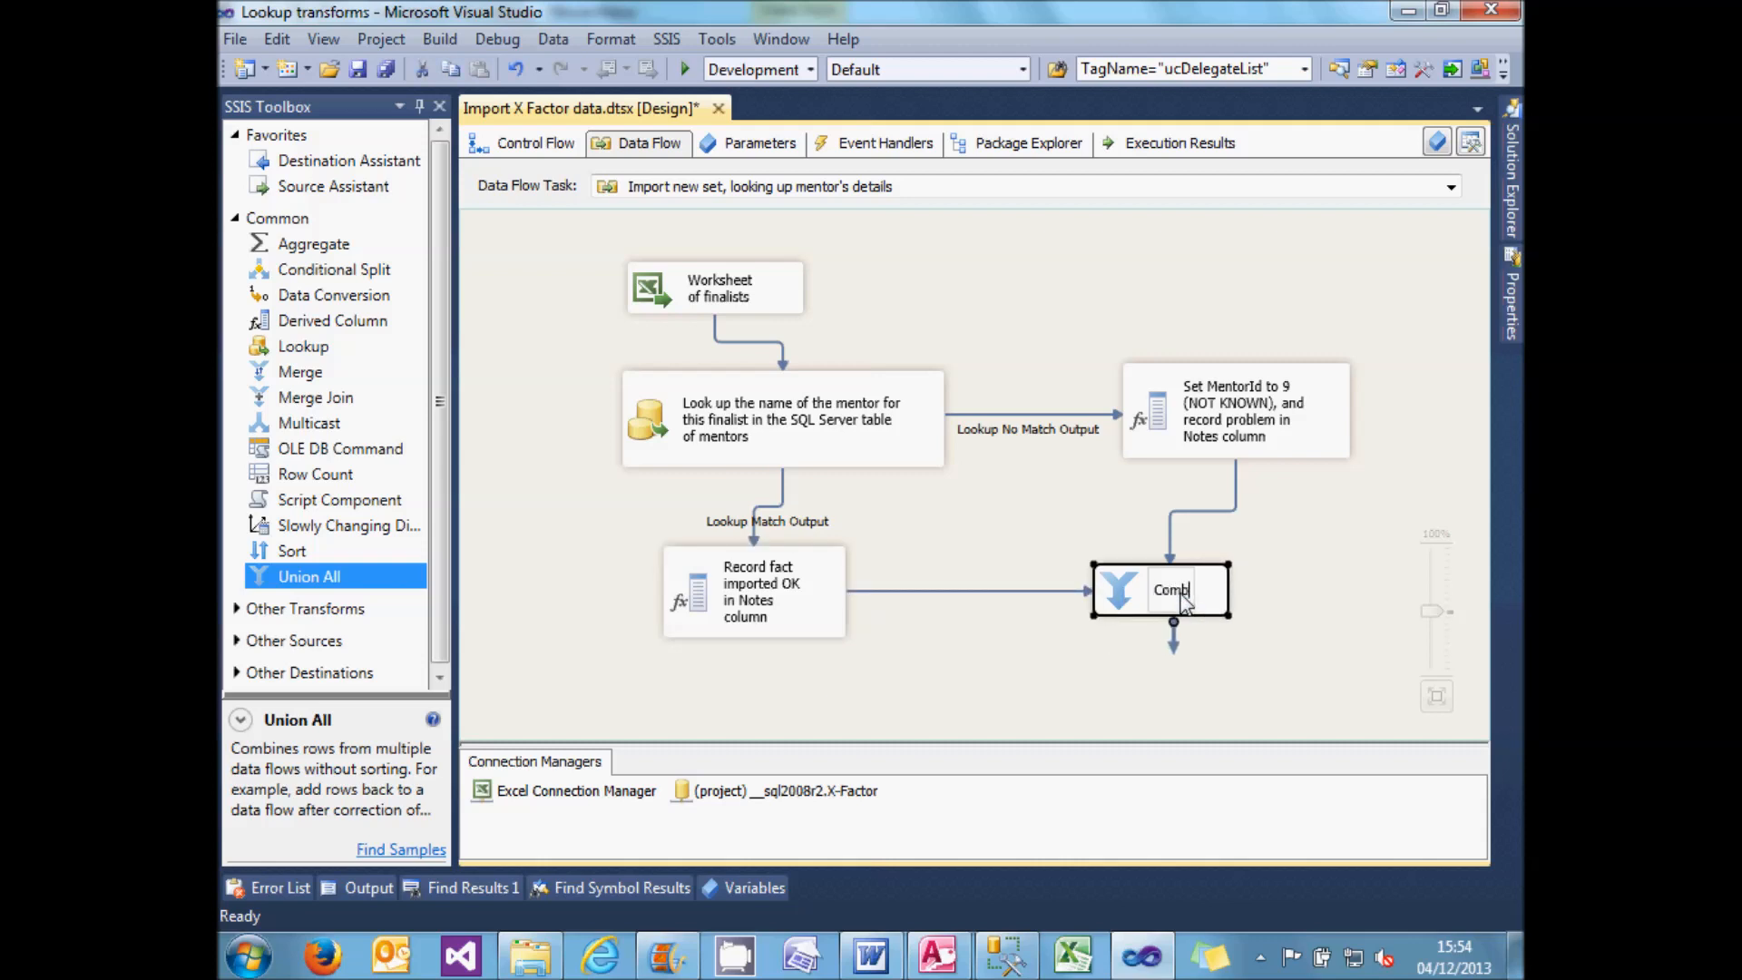
type("ine tables ")
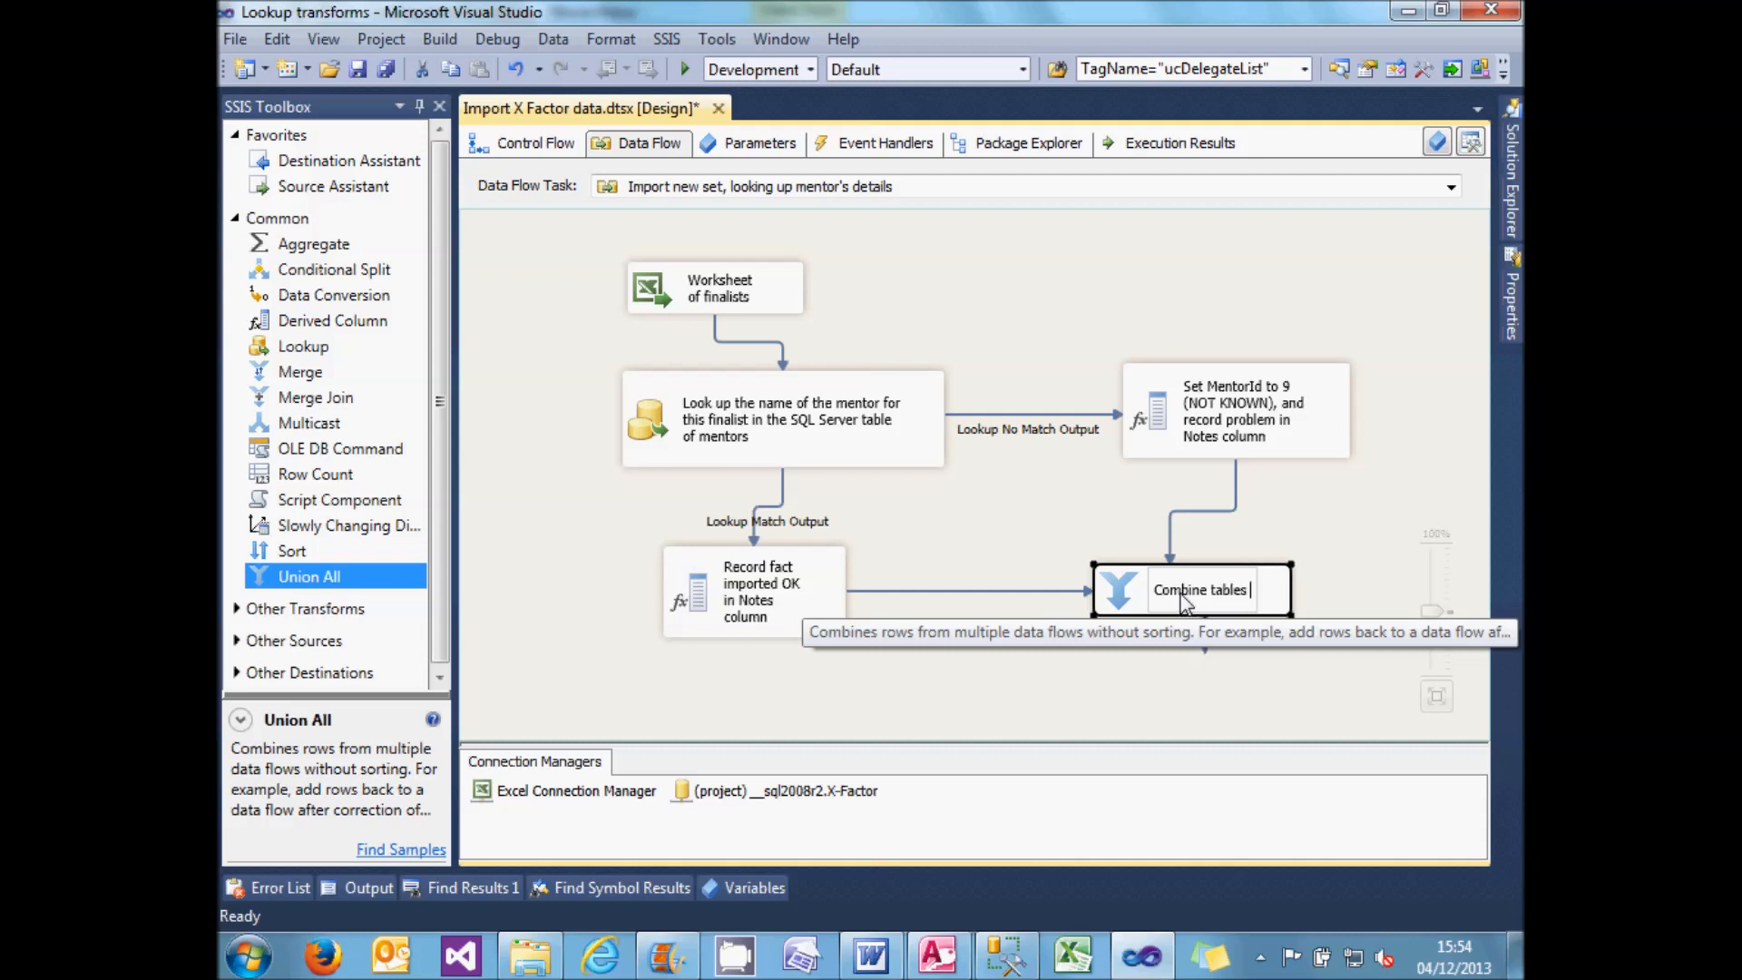
type("back together")
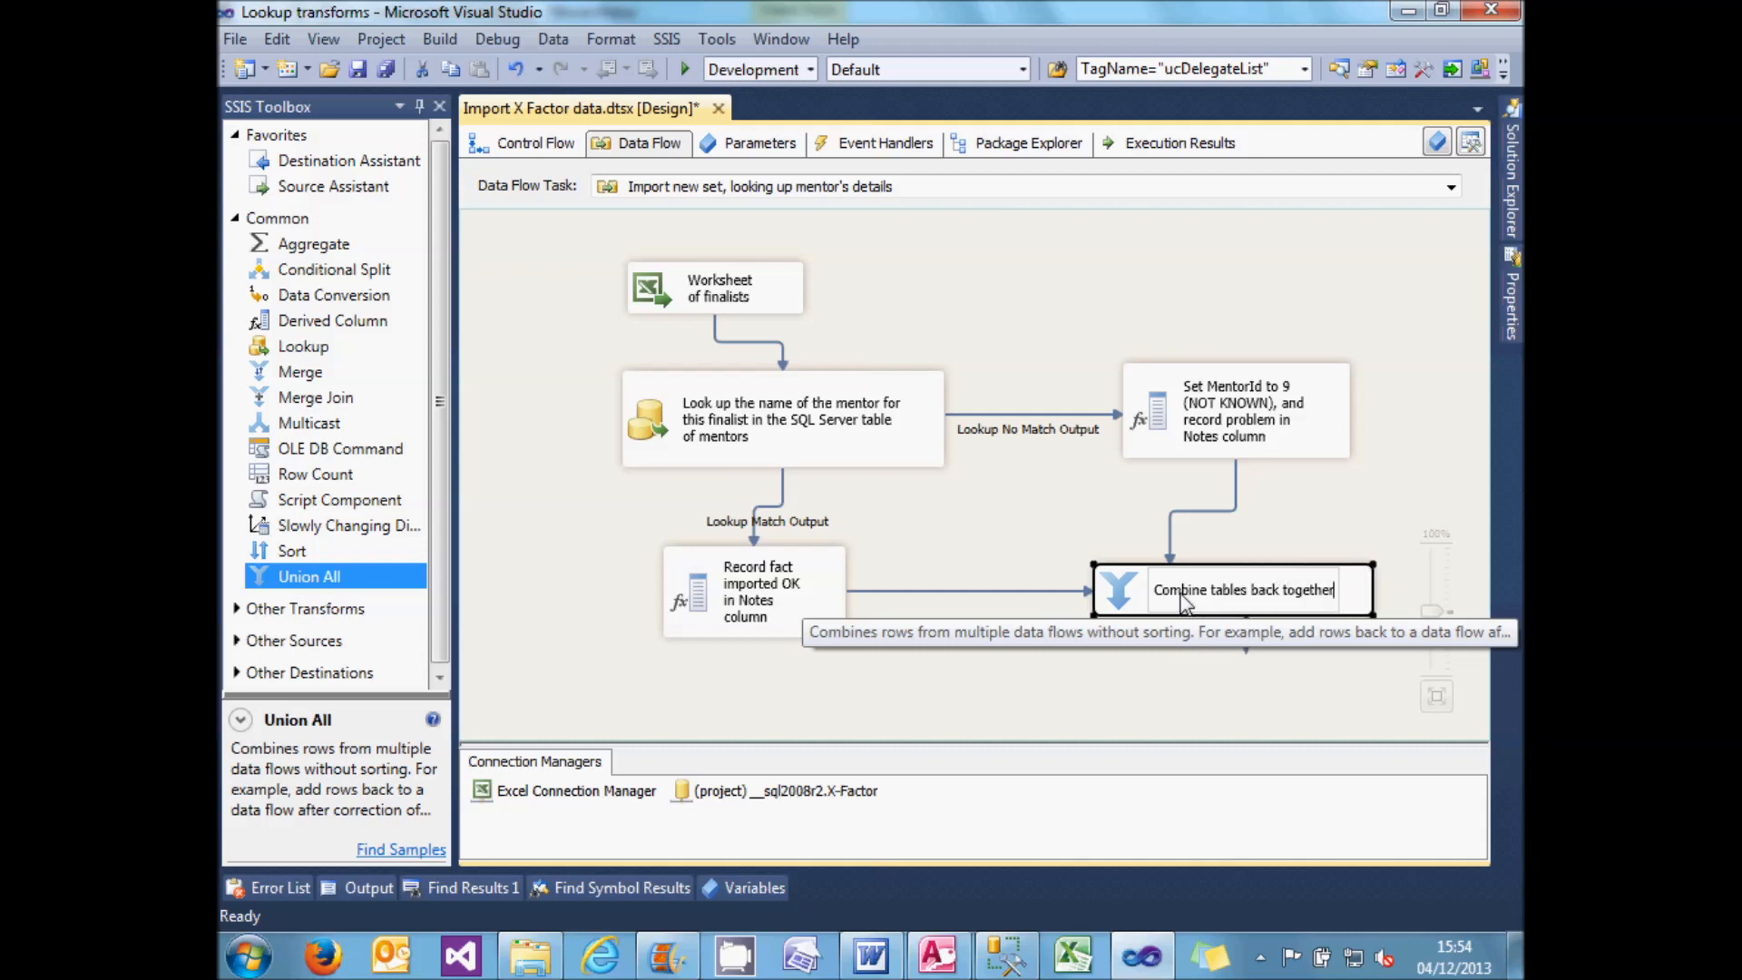
left_click(1071, 511)
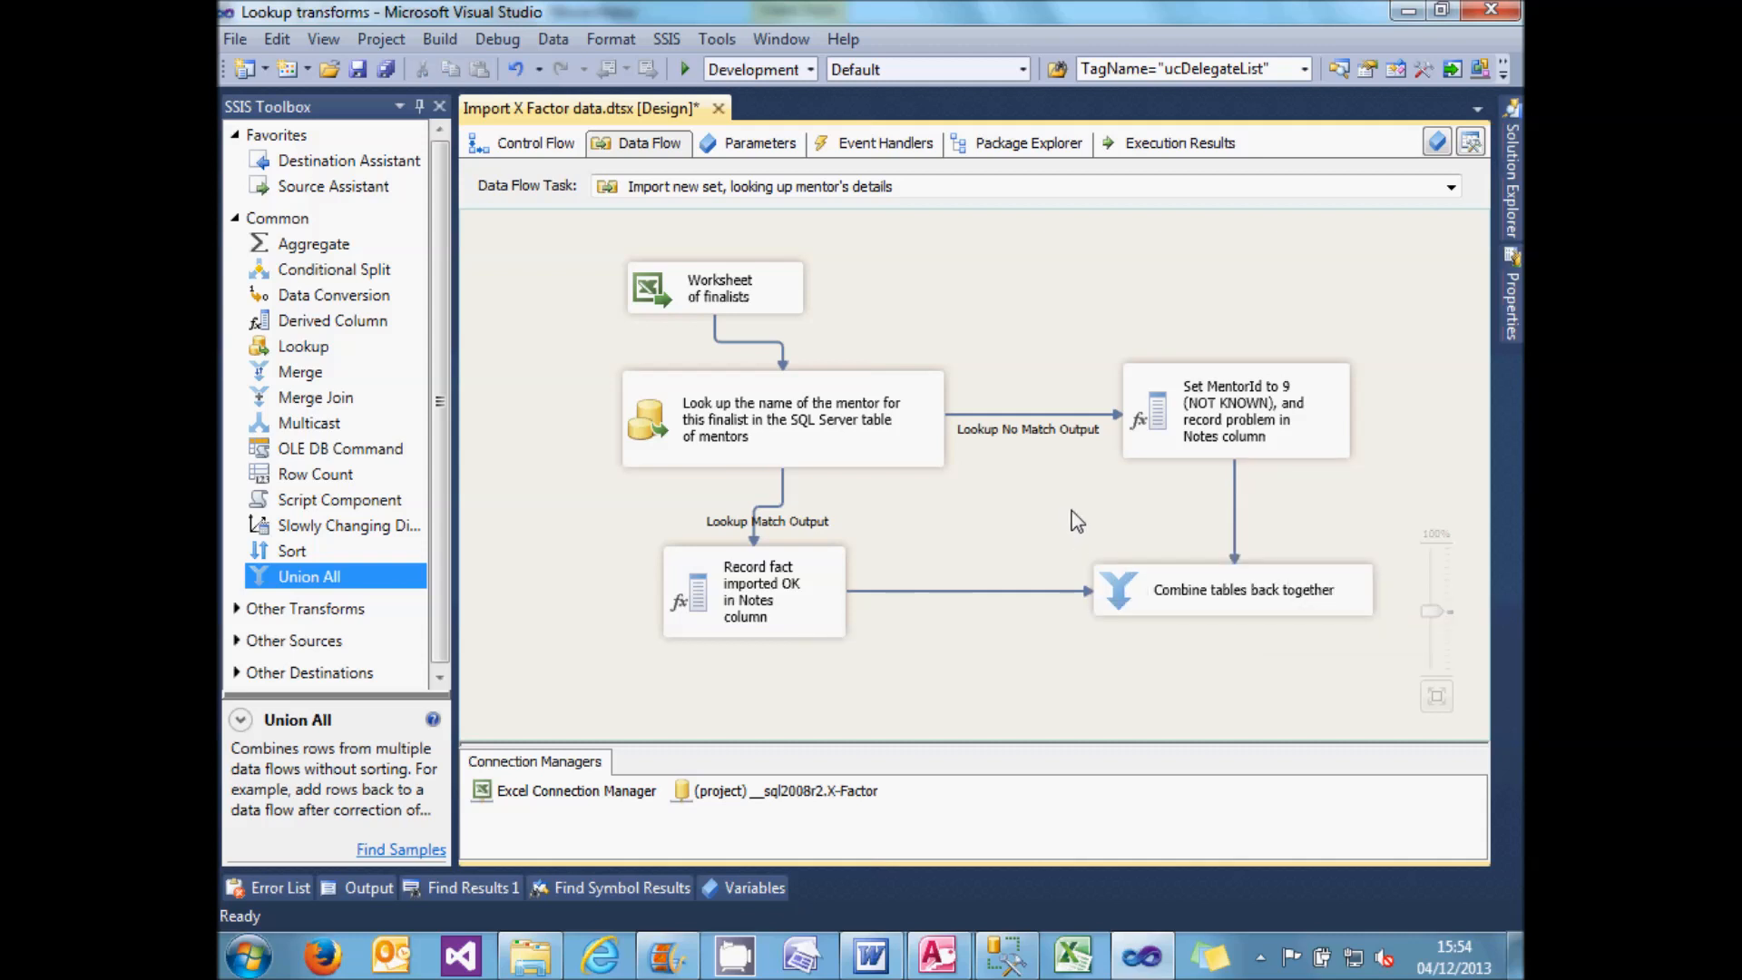
- Open the "Combine tables back together" transform for editing and examine how MentorId and Notes are mapped from both inputs
double_click(1125, 591)
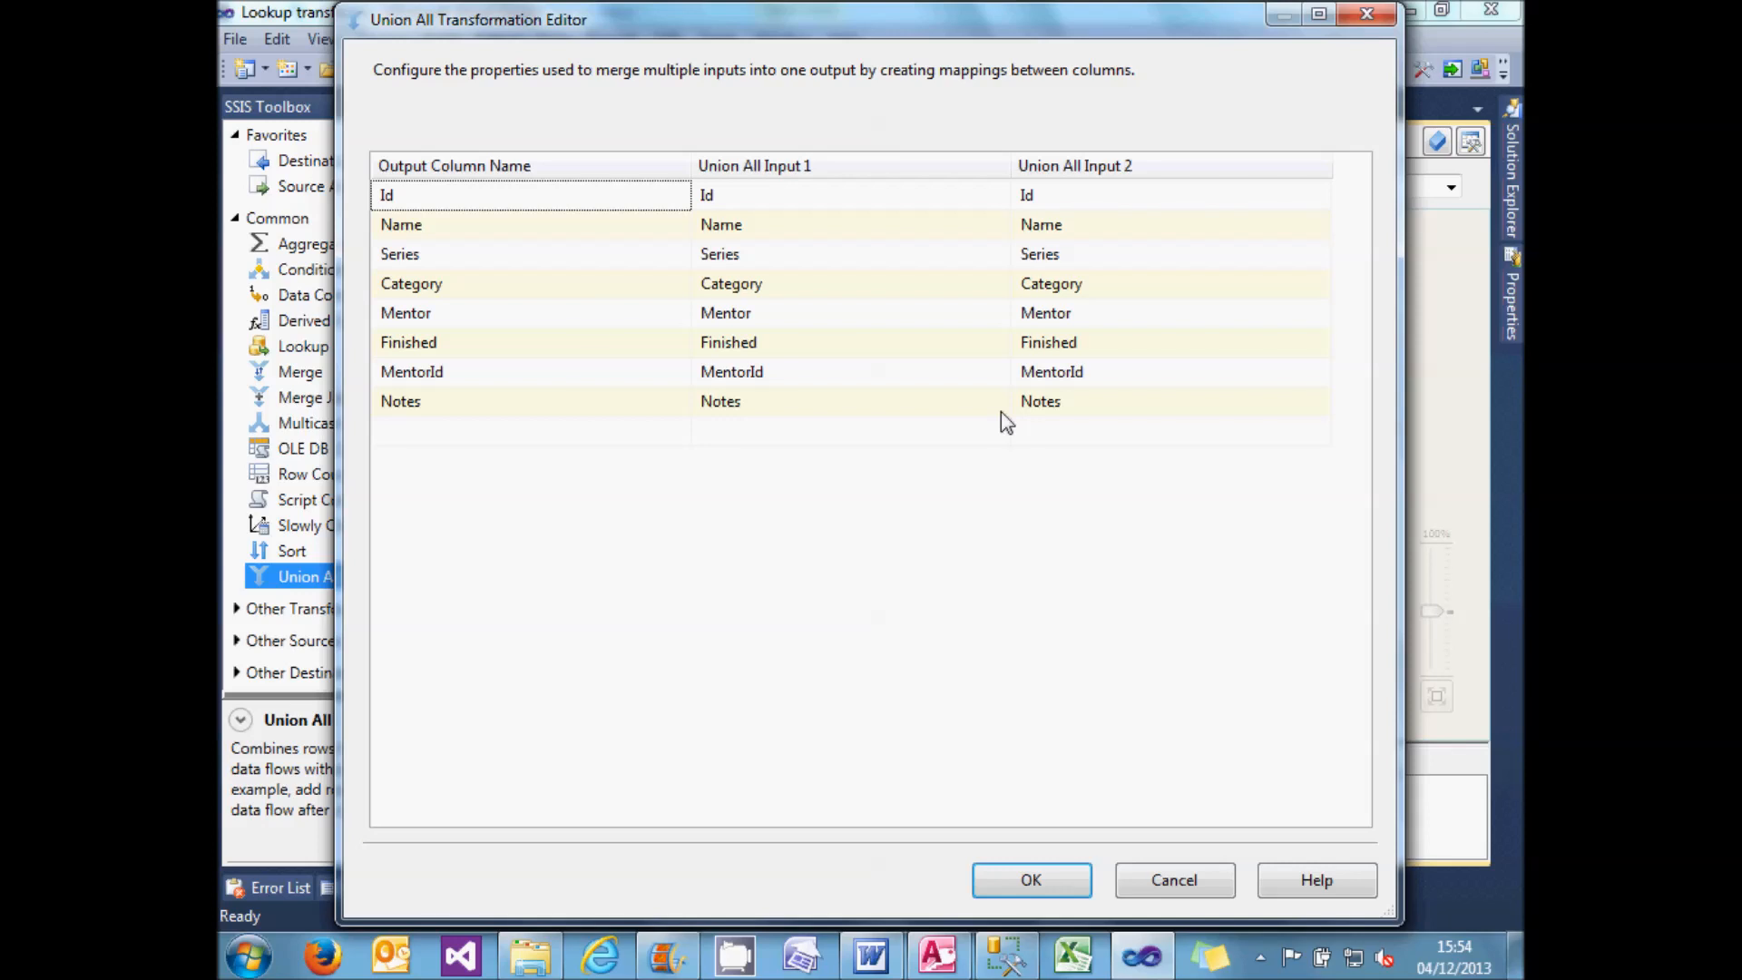
left_click(906, 376)
left_click(1055, 381)
key("Down")
left_click(906, 405)
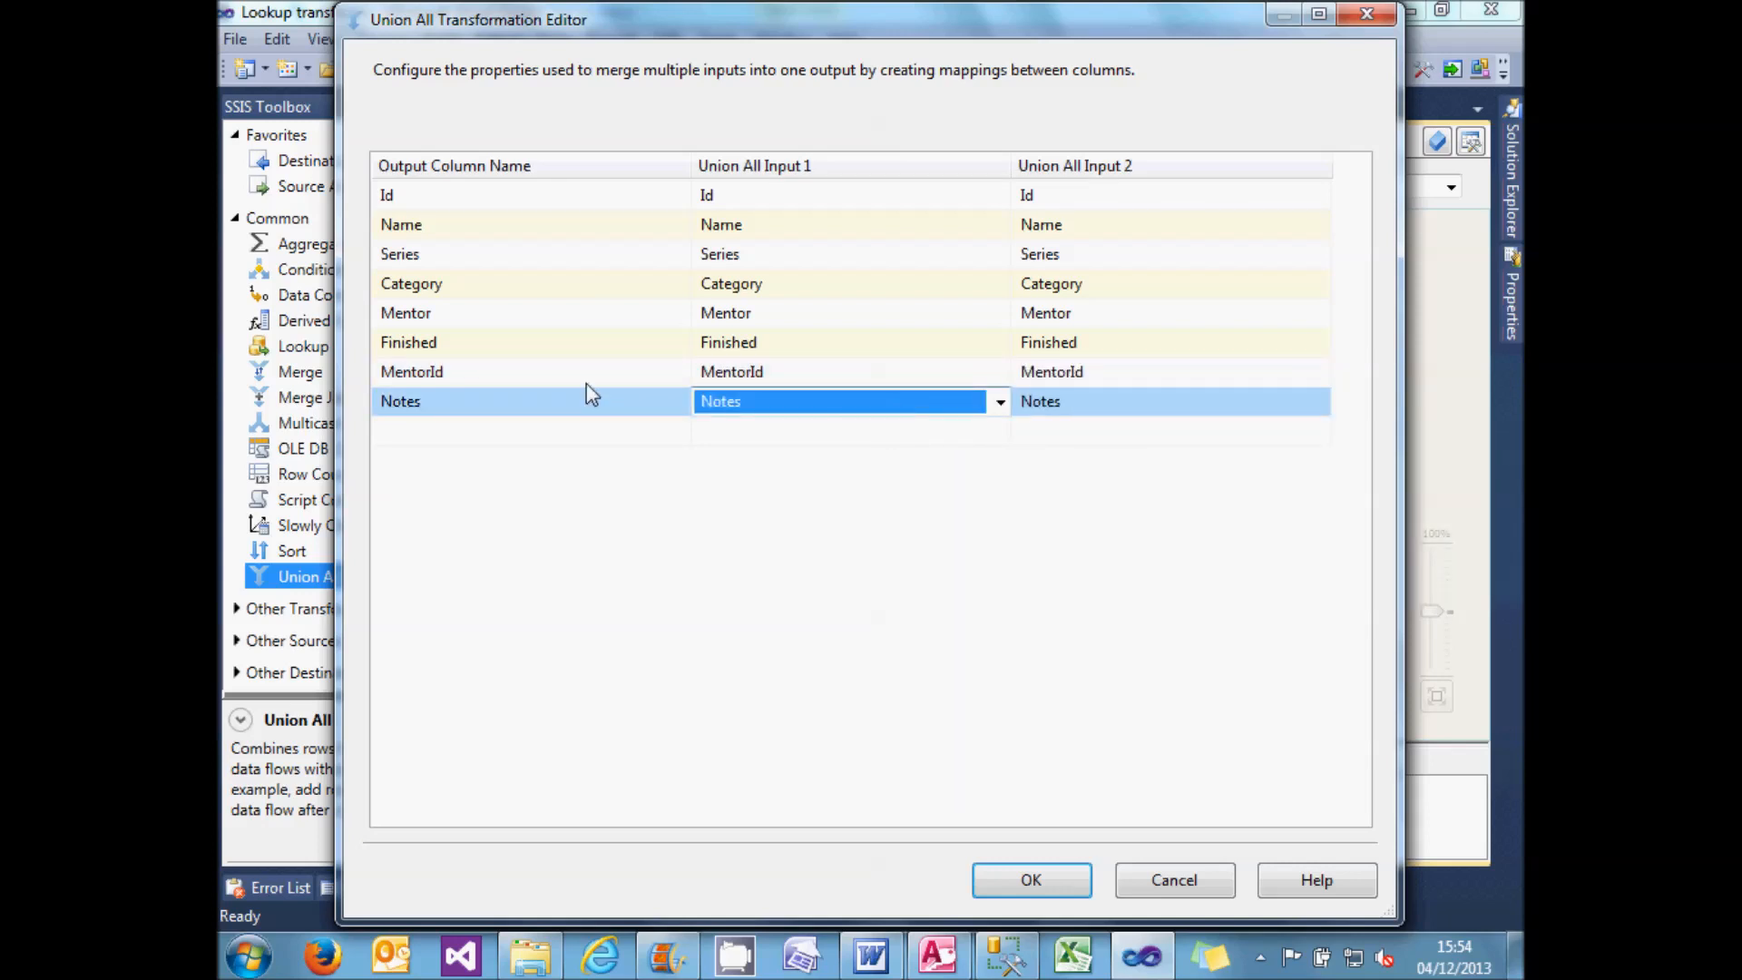
left_click(525, 374)
left_click(508, 373)
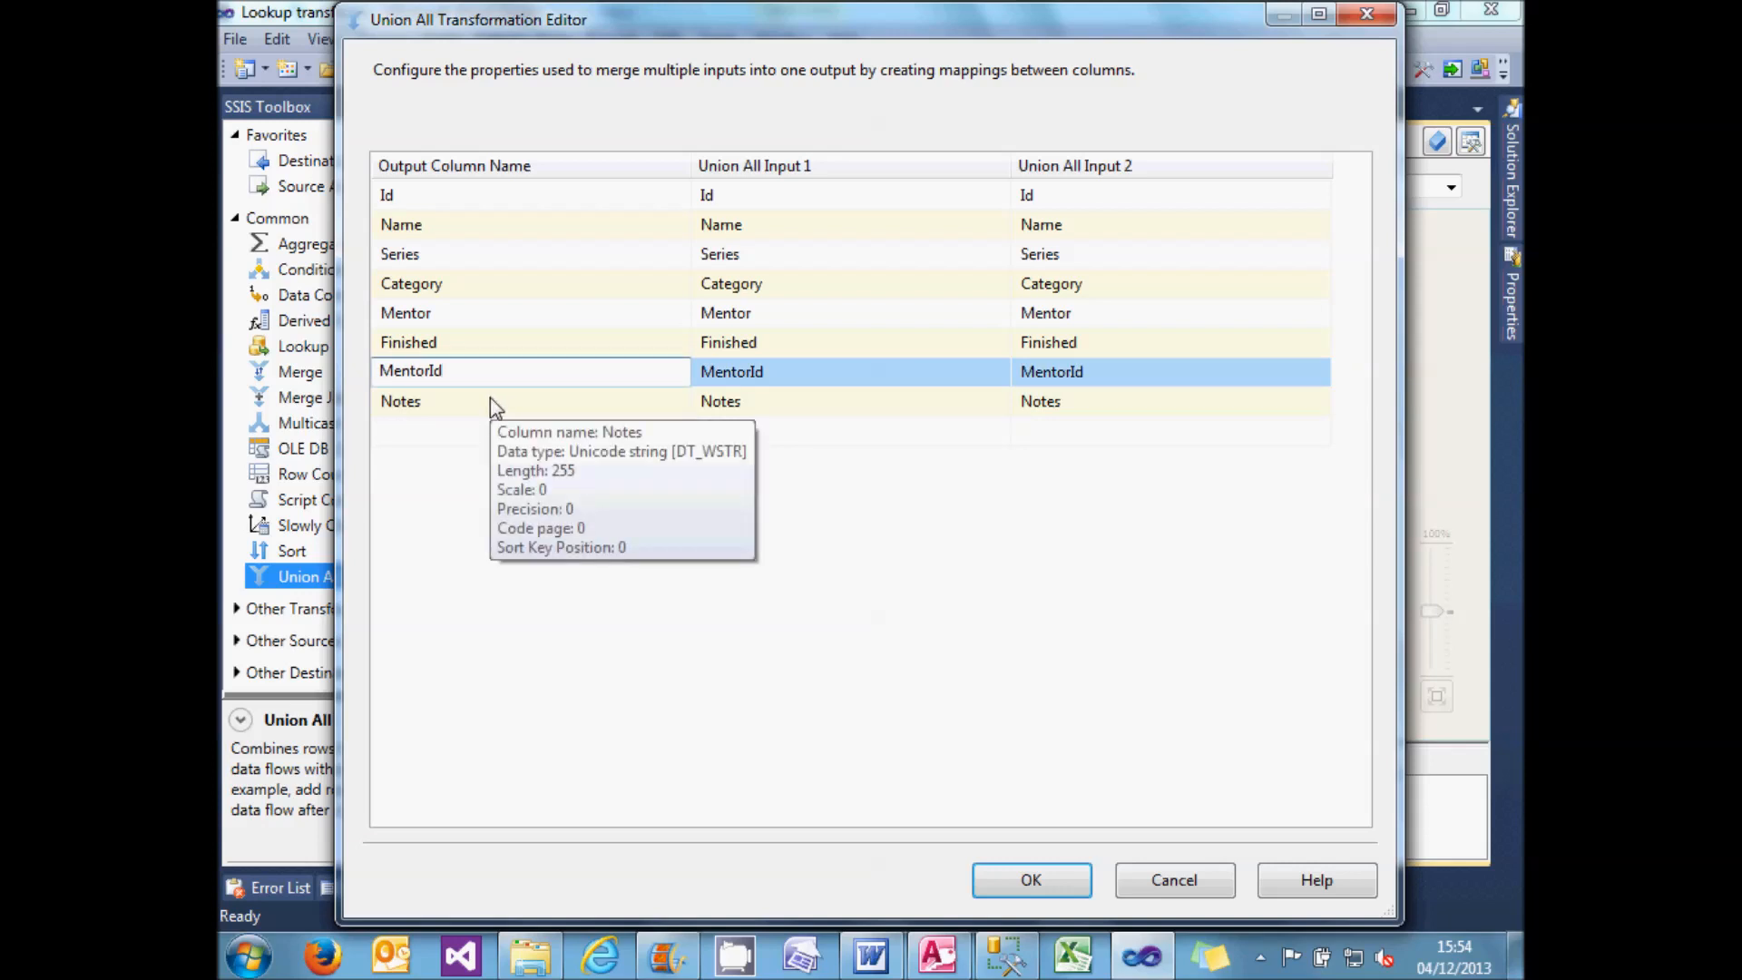
- Check the Mentor row and the input choices for a blank output row in the Union All mappings, and accept the editor
left_click(676, 313)
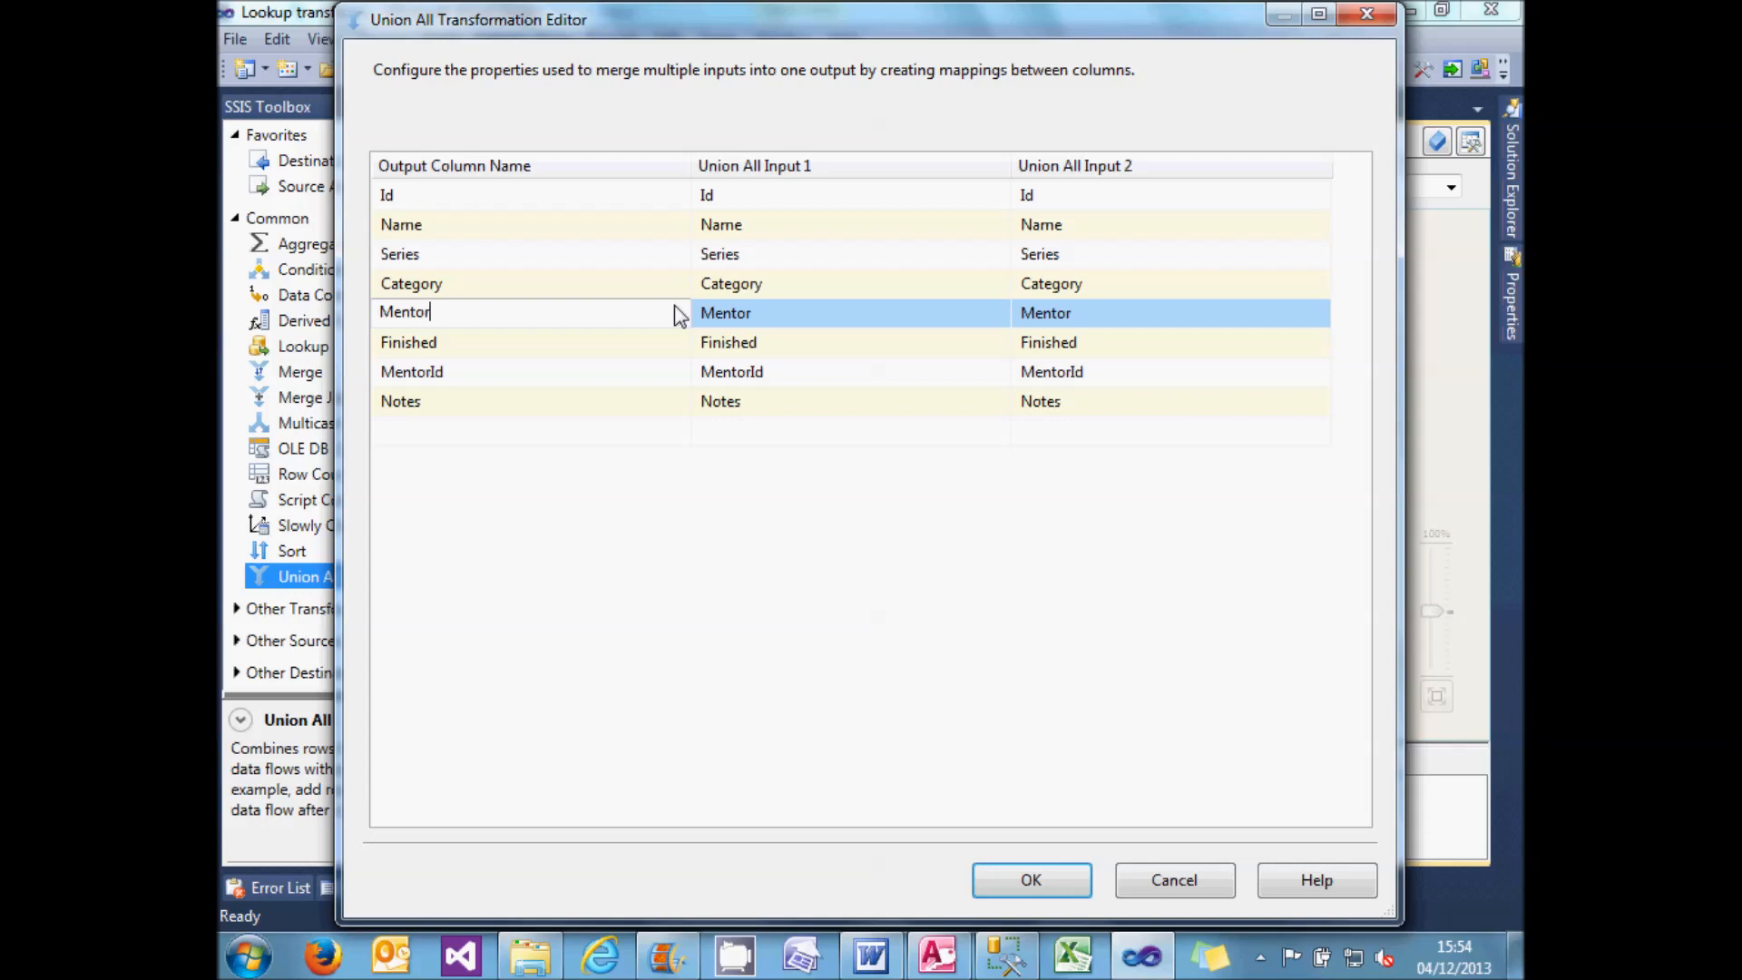
left_click(676, 432)
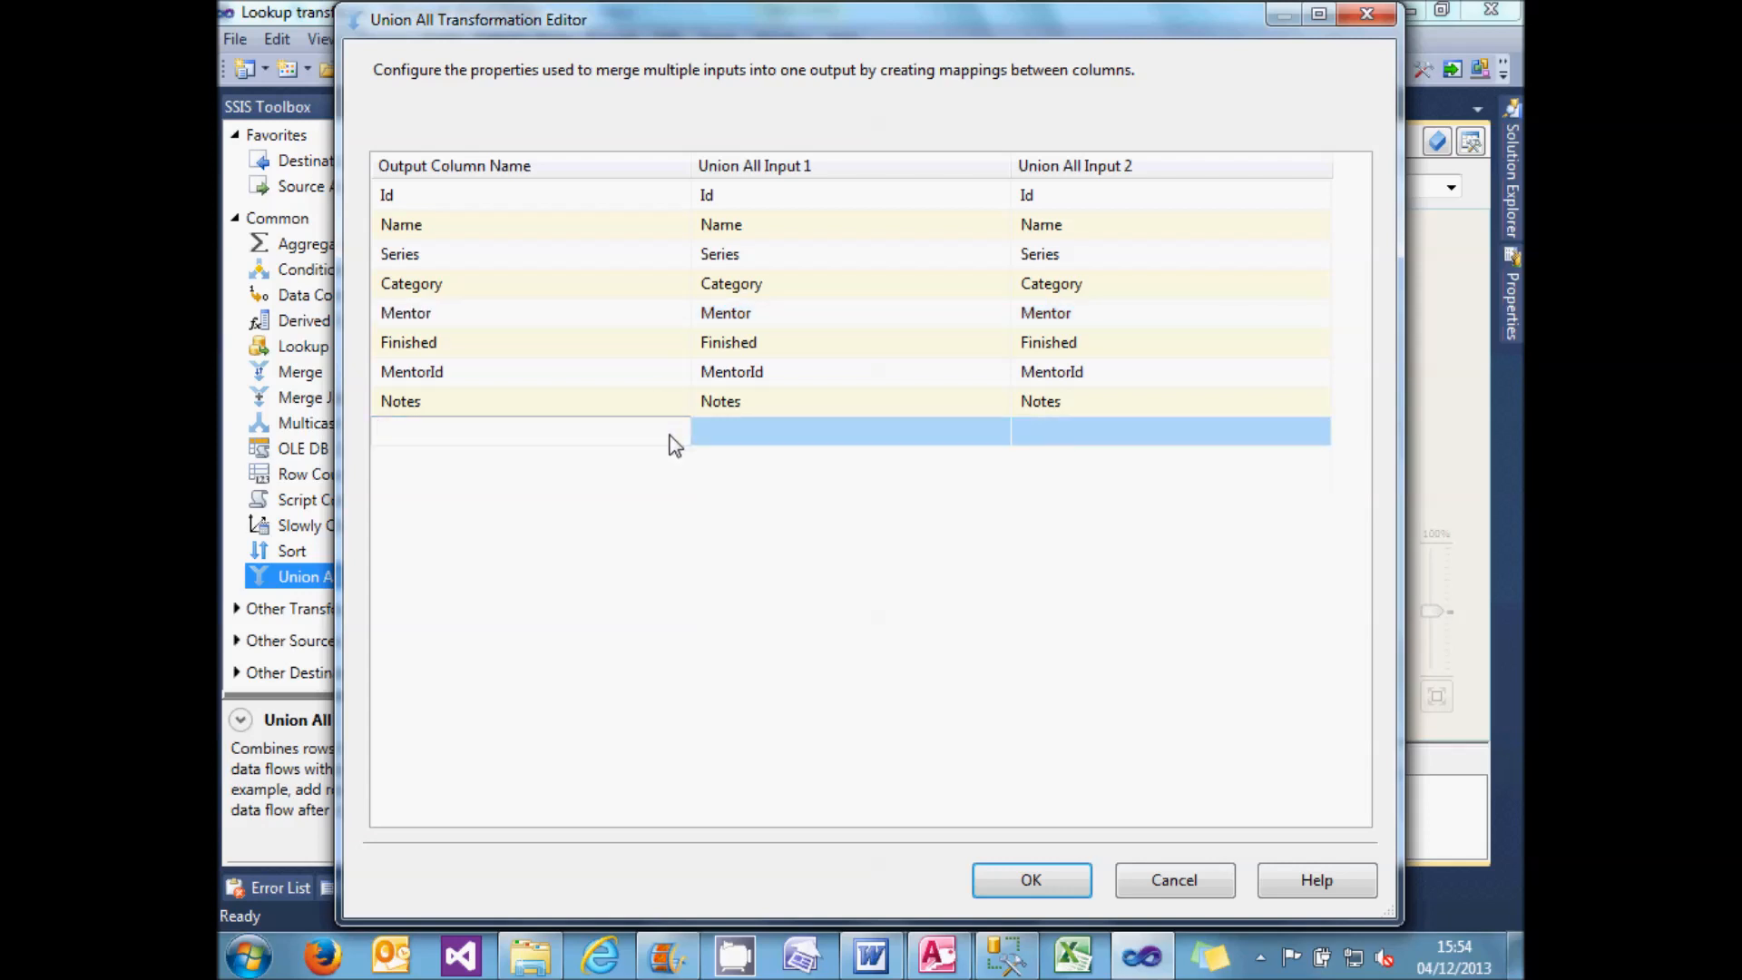
left_click(896, 428)
left_click(999, 432)
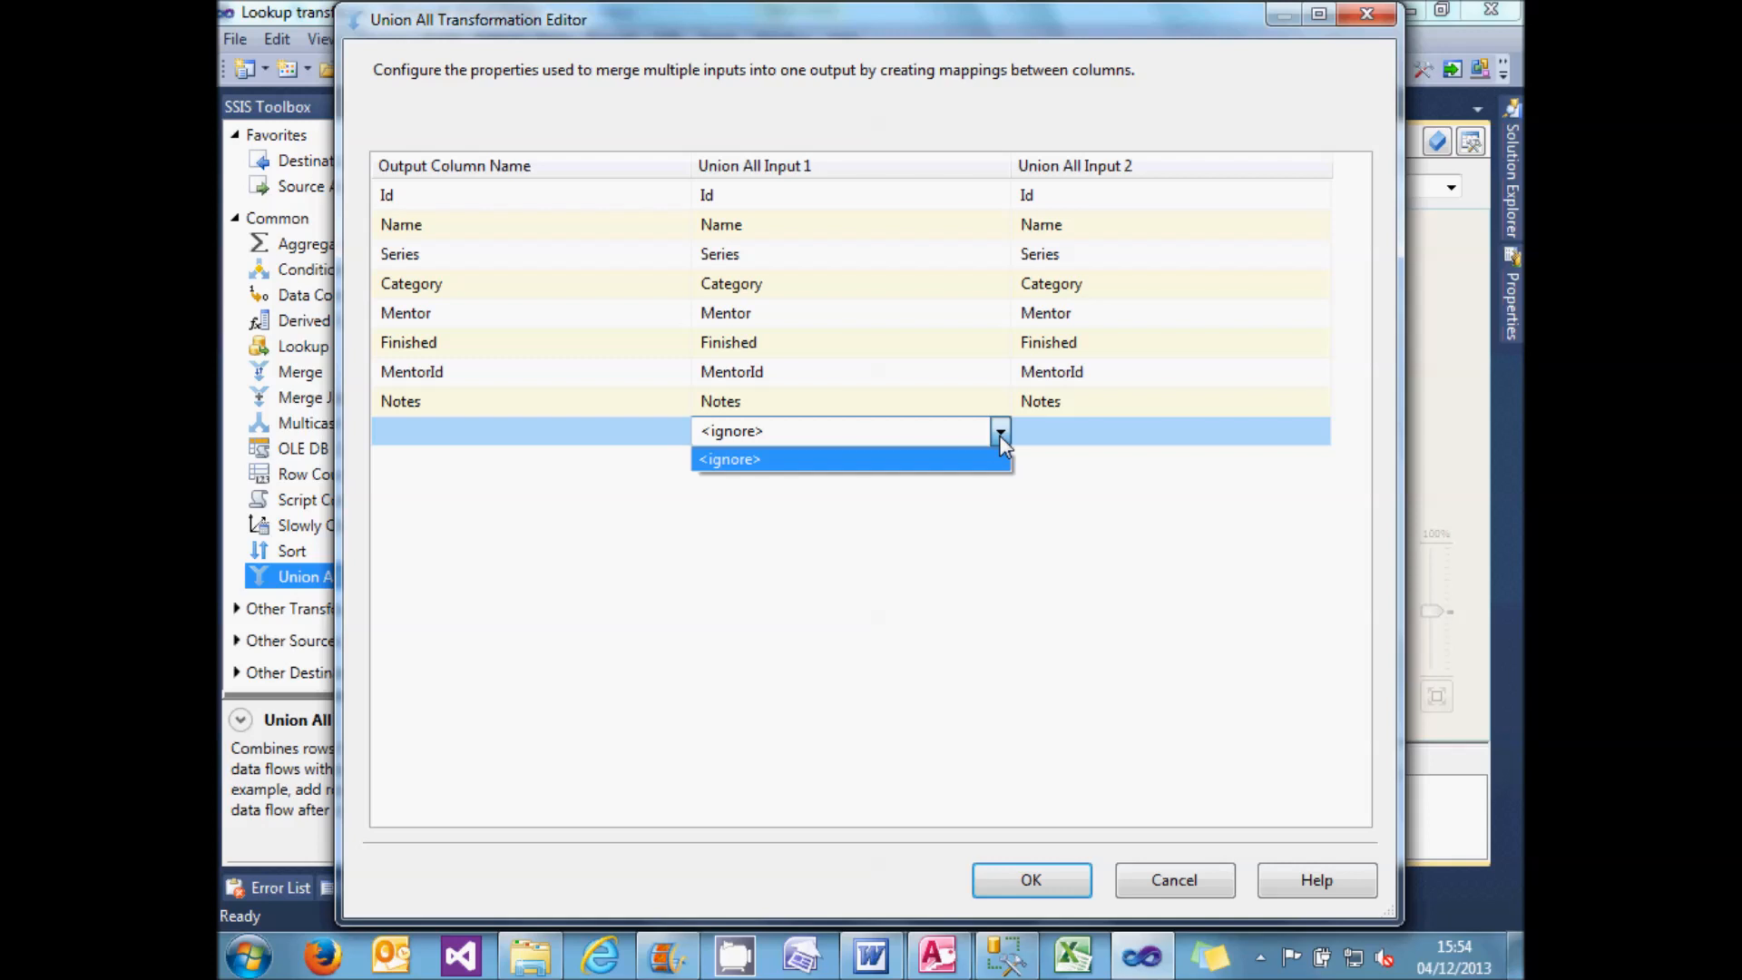
left_click(950, 323)
left_click(646, 319)
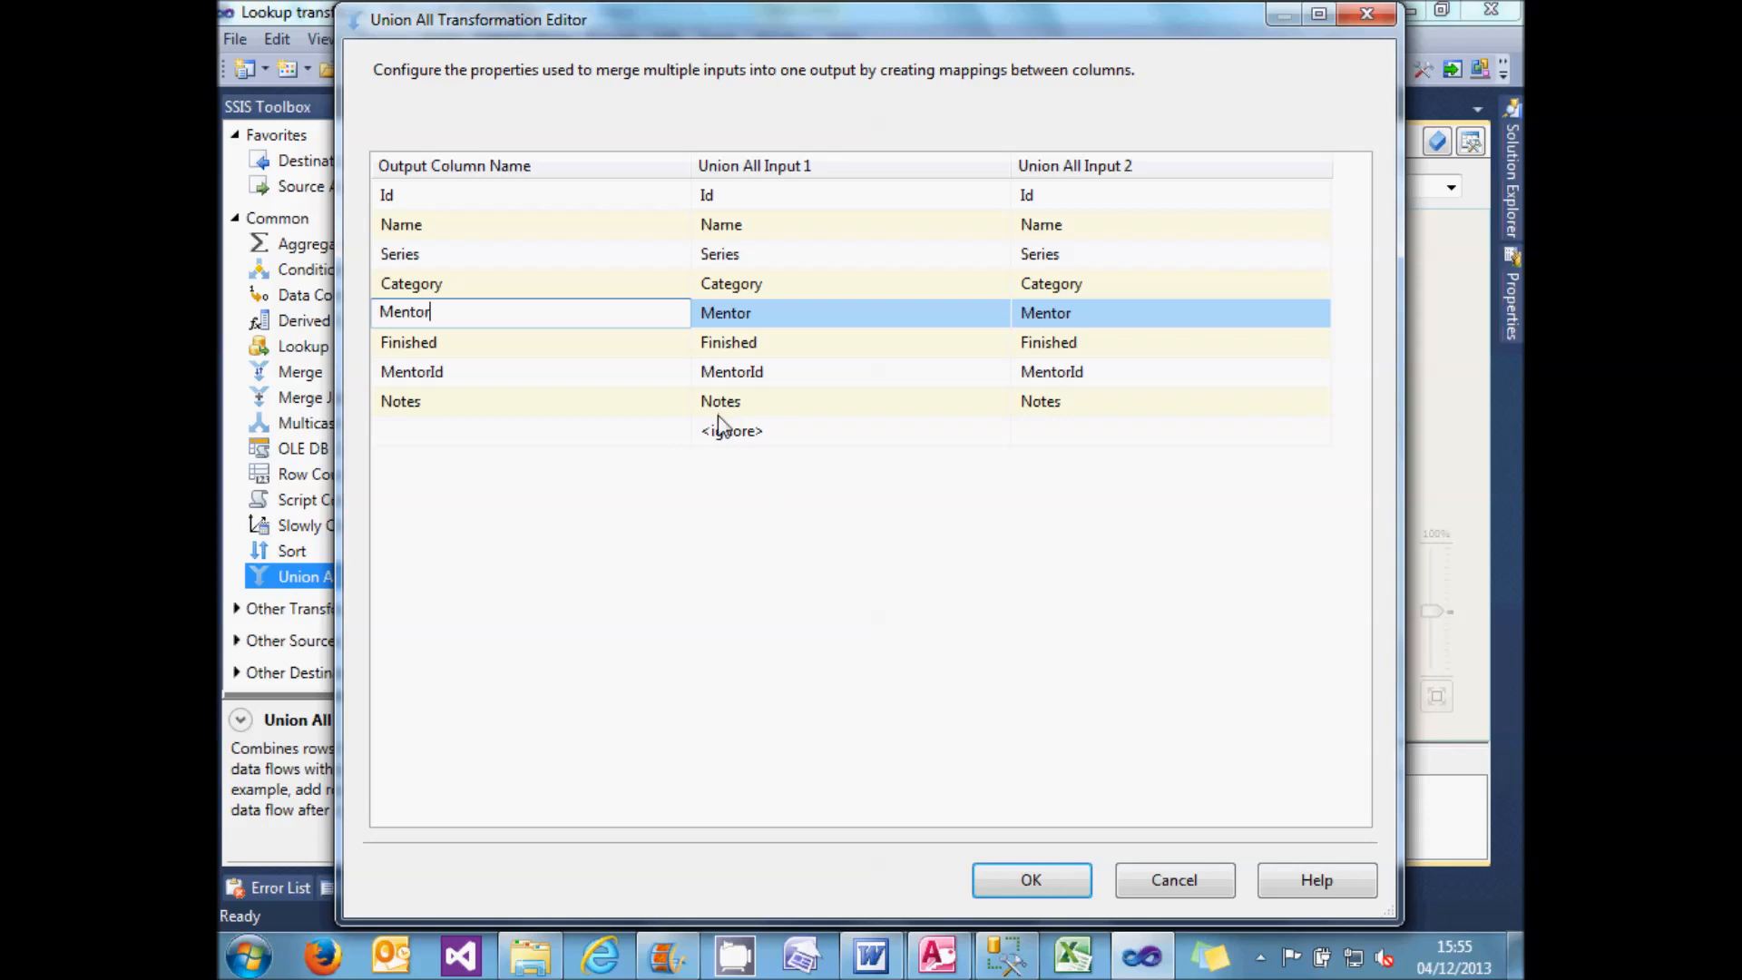
left_click(1041, 878)
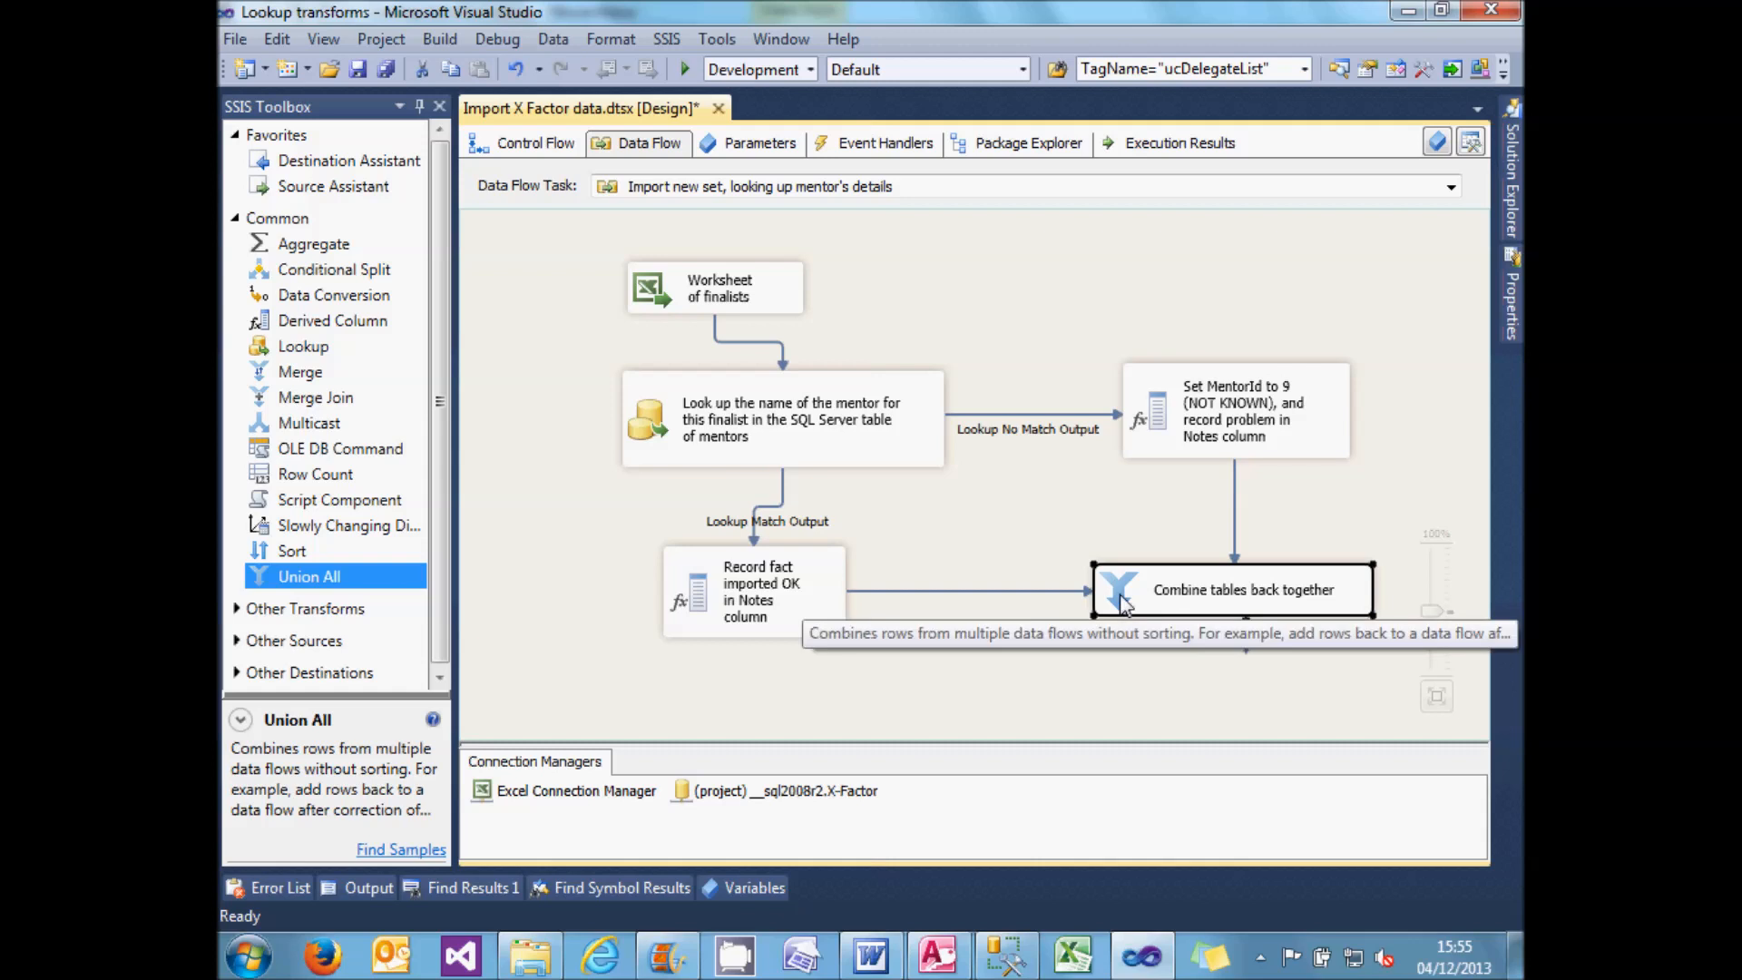
- Add a SQL Server destination using the __sql2008r2.X-Factor connection below the Union All transform, and connect the combined output to it
left_click_drag(309, 168, 1186, 660)
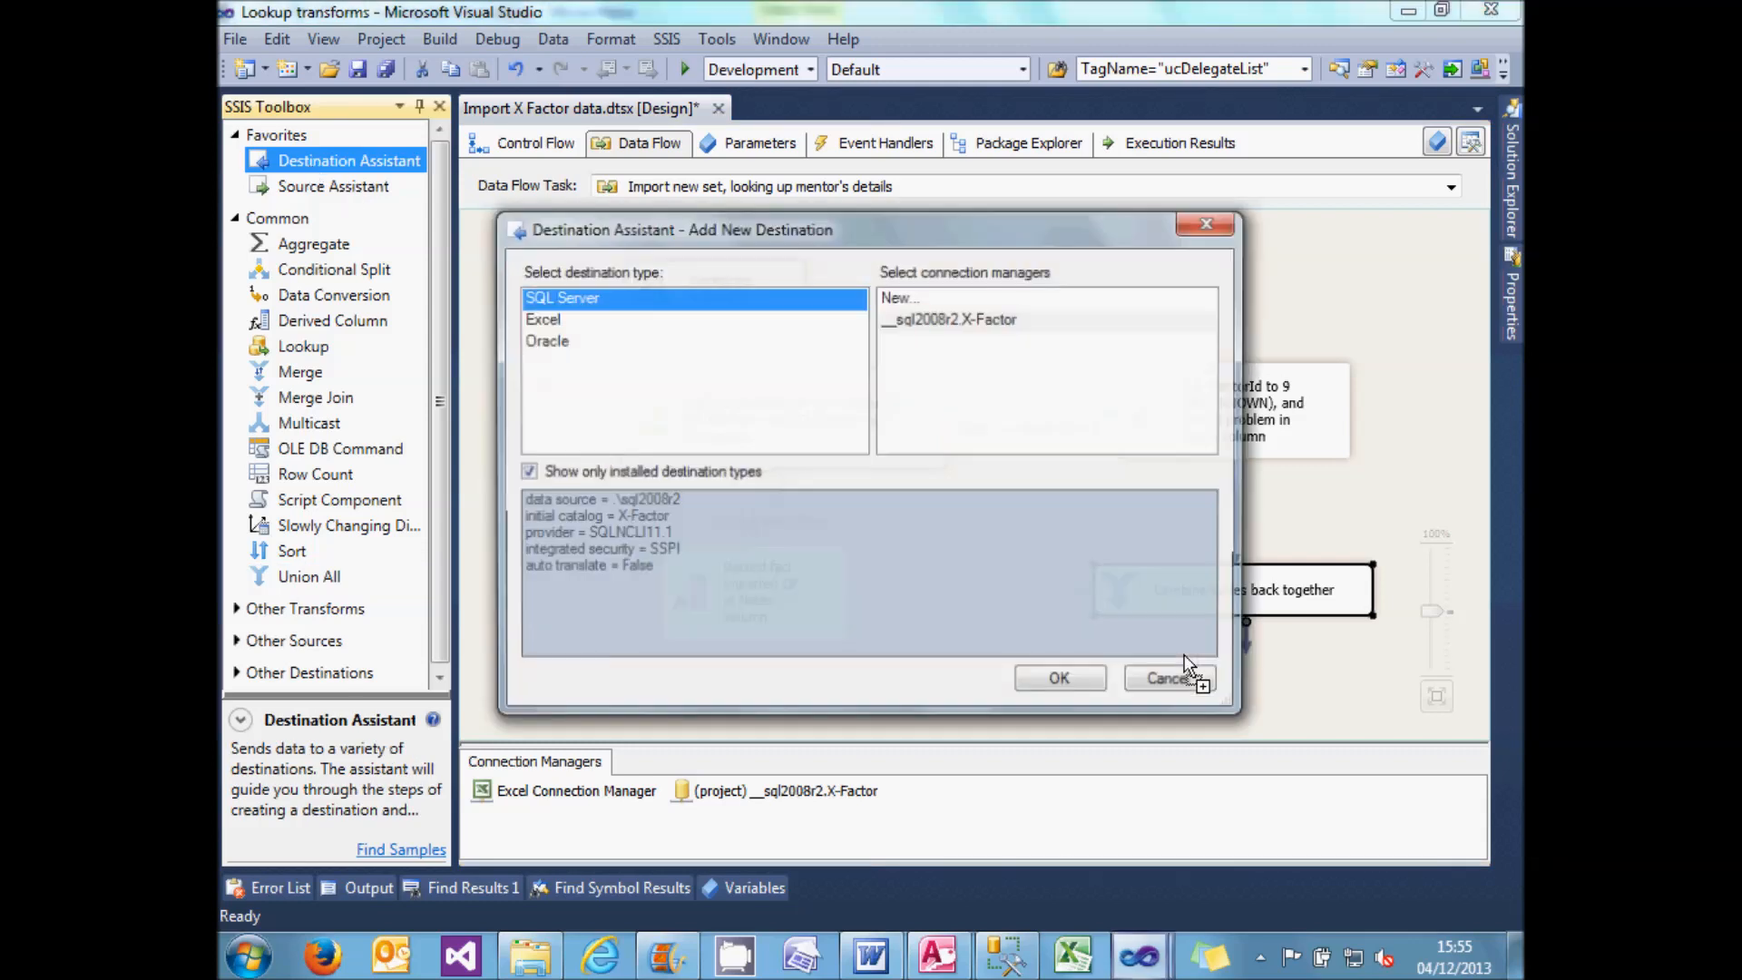
left_click(938, 319)
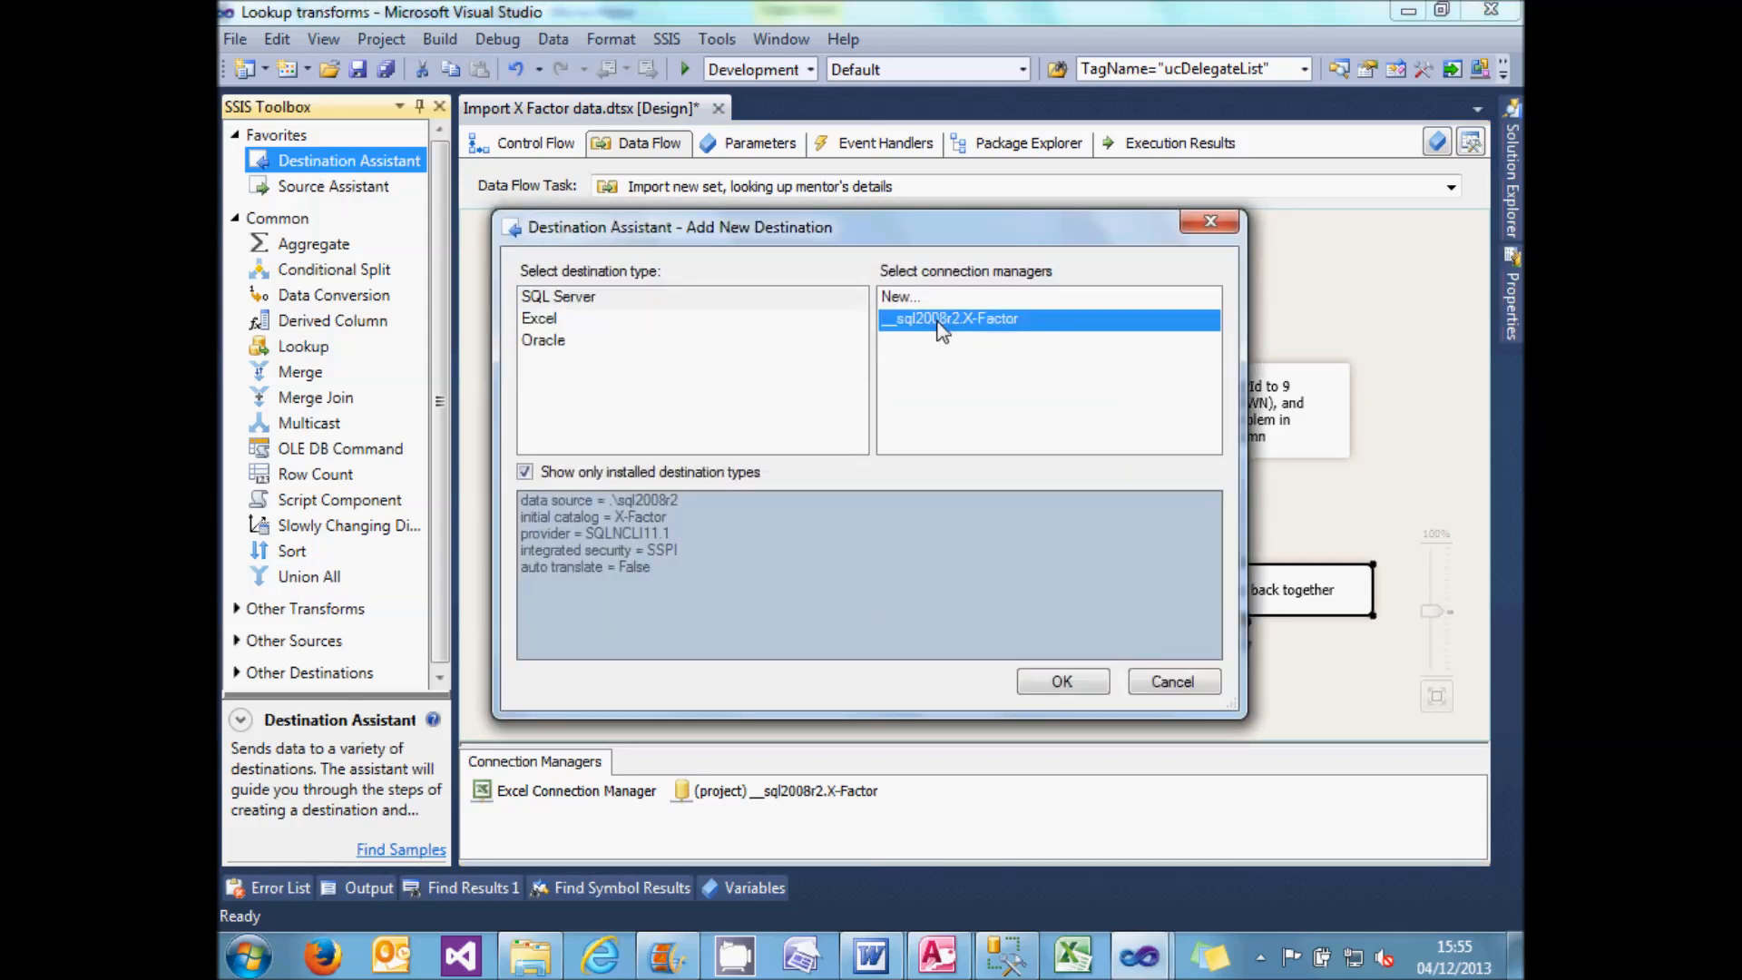
left_click(1085, 688)
left_click_drag(1222, 658, 1152, 681)
left_click(1245, 571)
left_click_drag(1248, 601, 1162, 666)
- Open the OLE DB destination for editing and choose [dbo].[tblFinalist] as its target table
double_click(1150, 680)
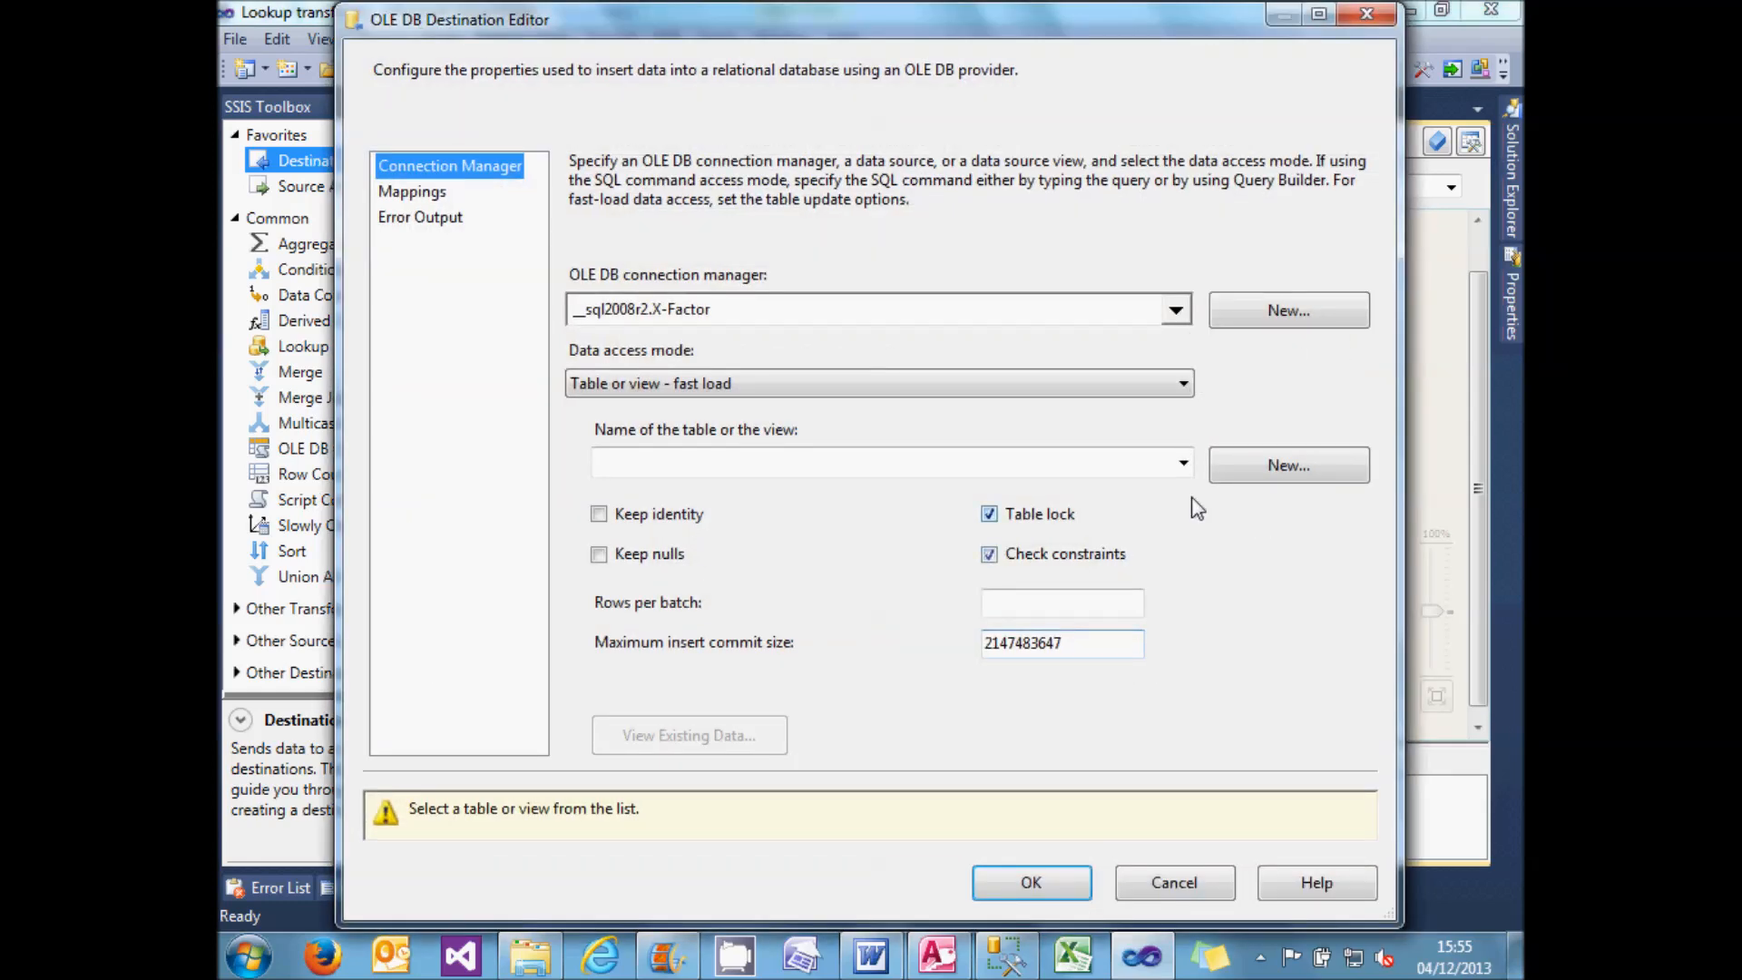
left_click(1182, 462)
left_click(1102, 494)
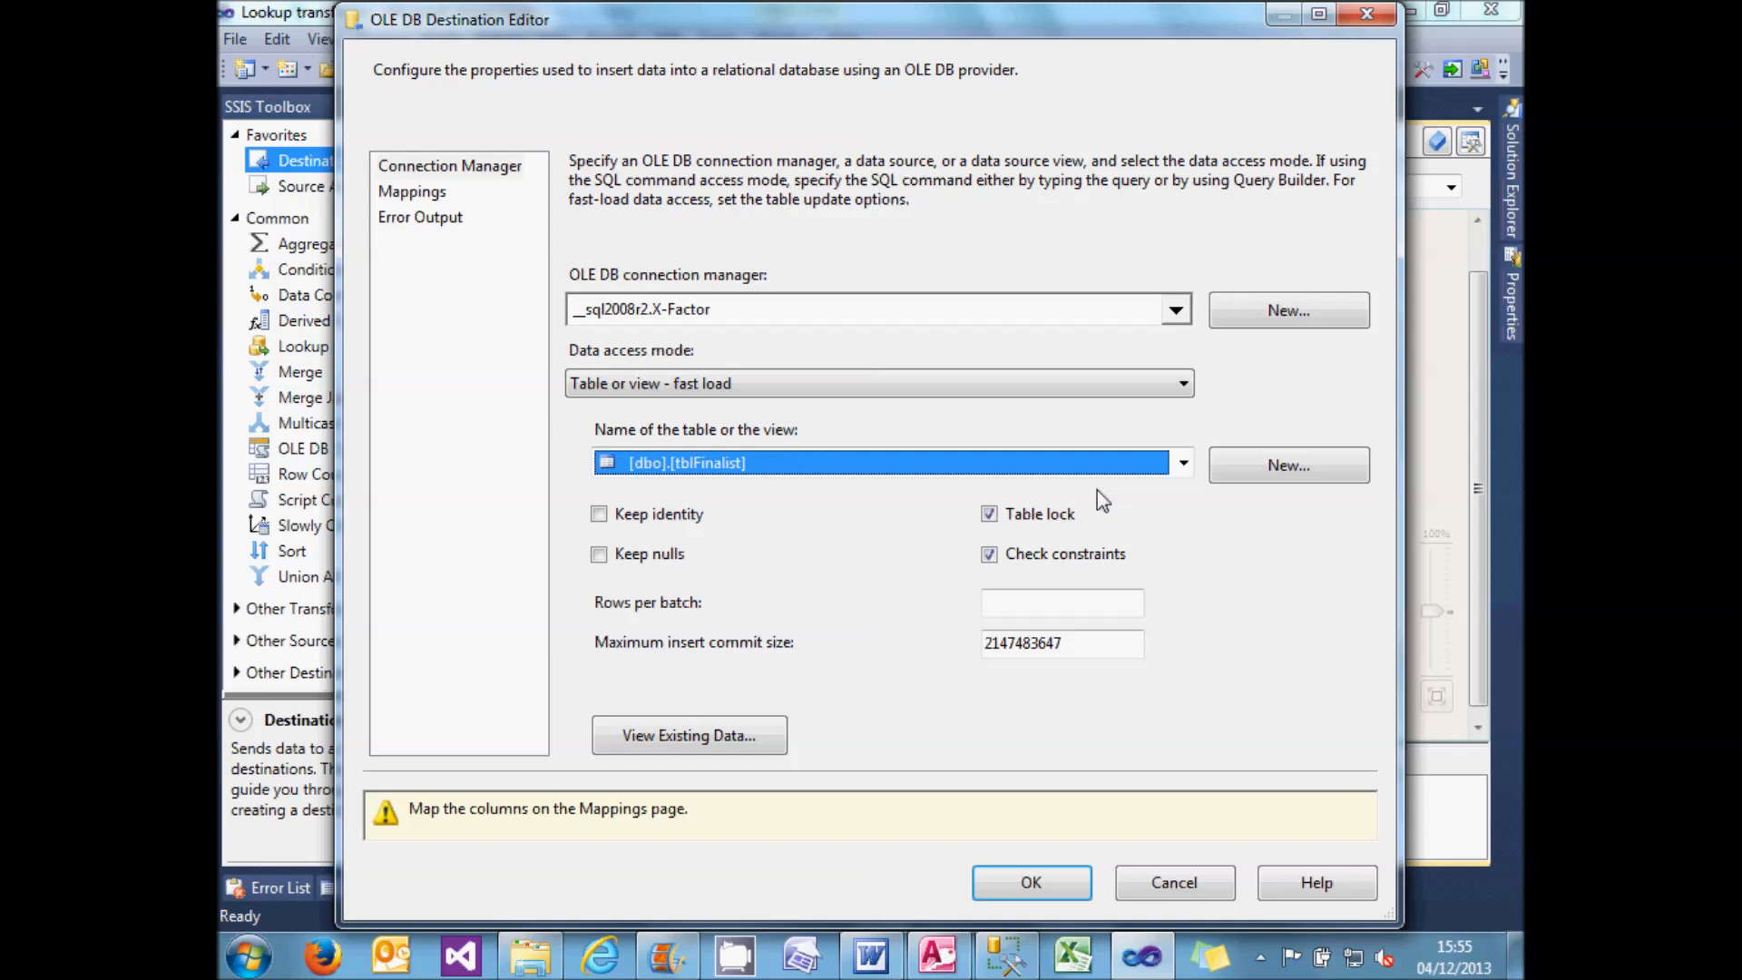
- Map Id to ExcelFinalistId, Name to FinalistName and Finished to Position in the destination, and accept its settings
left_click(428, 196)
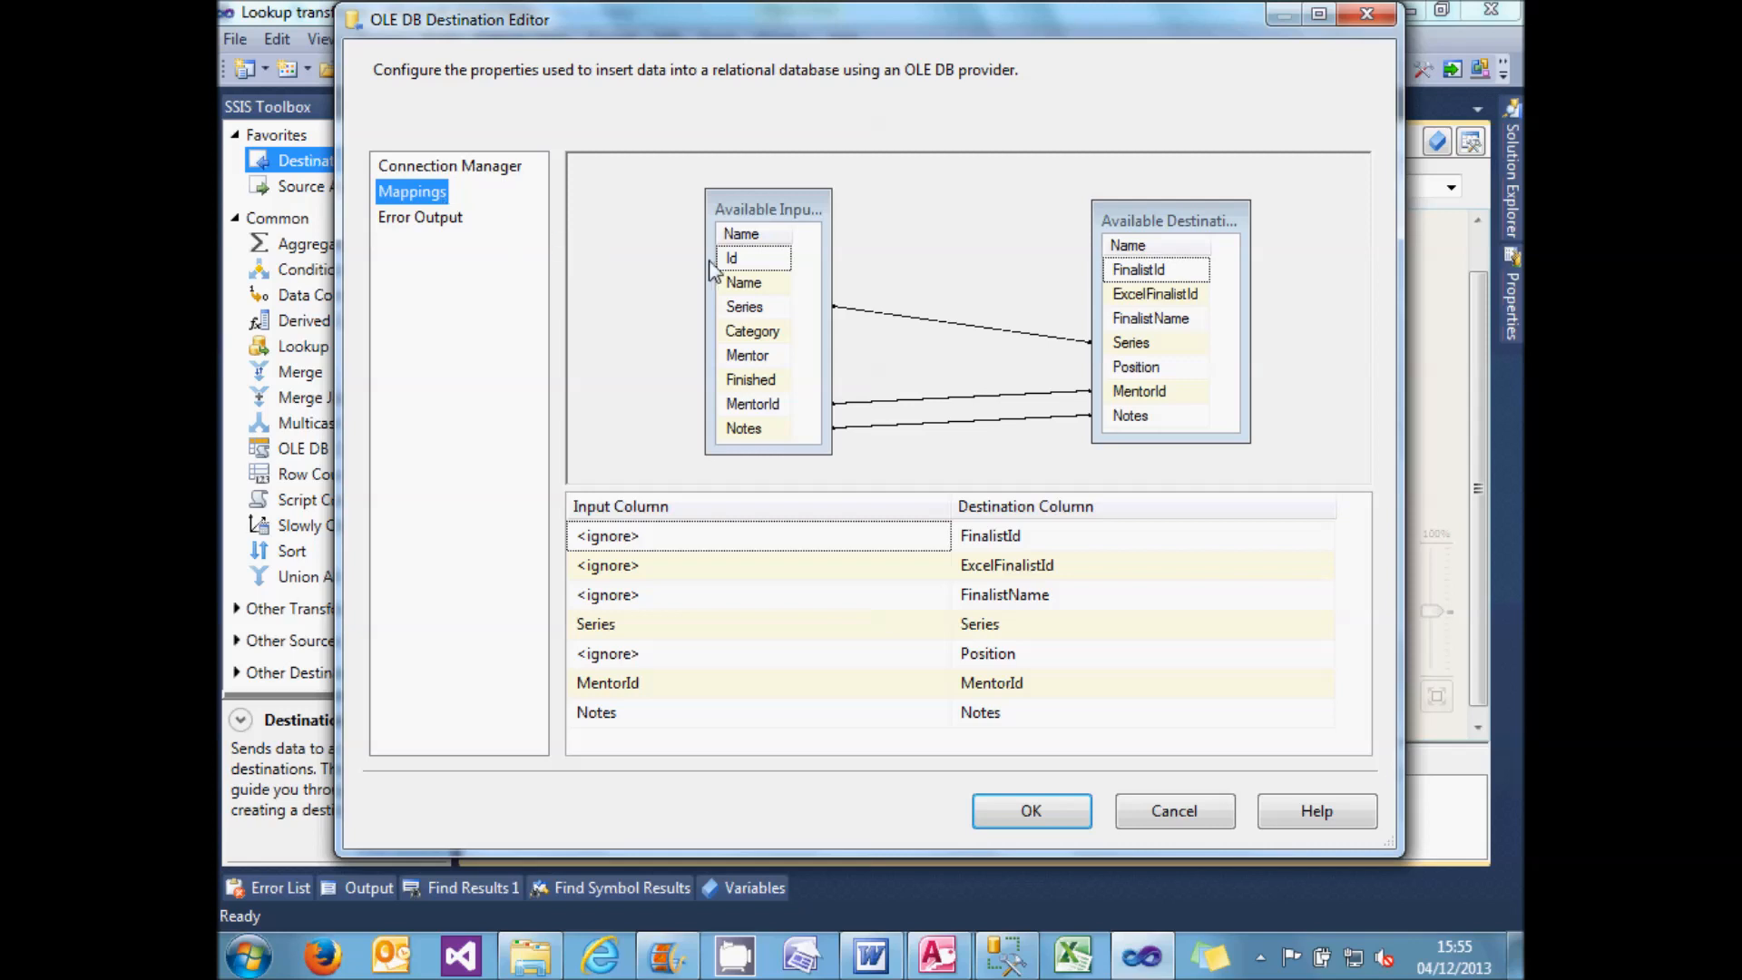
left_click_drag(832, 282, 894, 281)
left_click(749, 258)
left_click_drag(748, 258, 1133, 293)
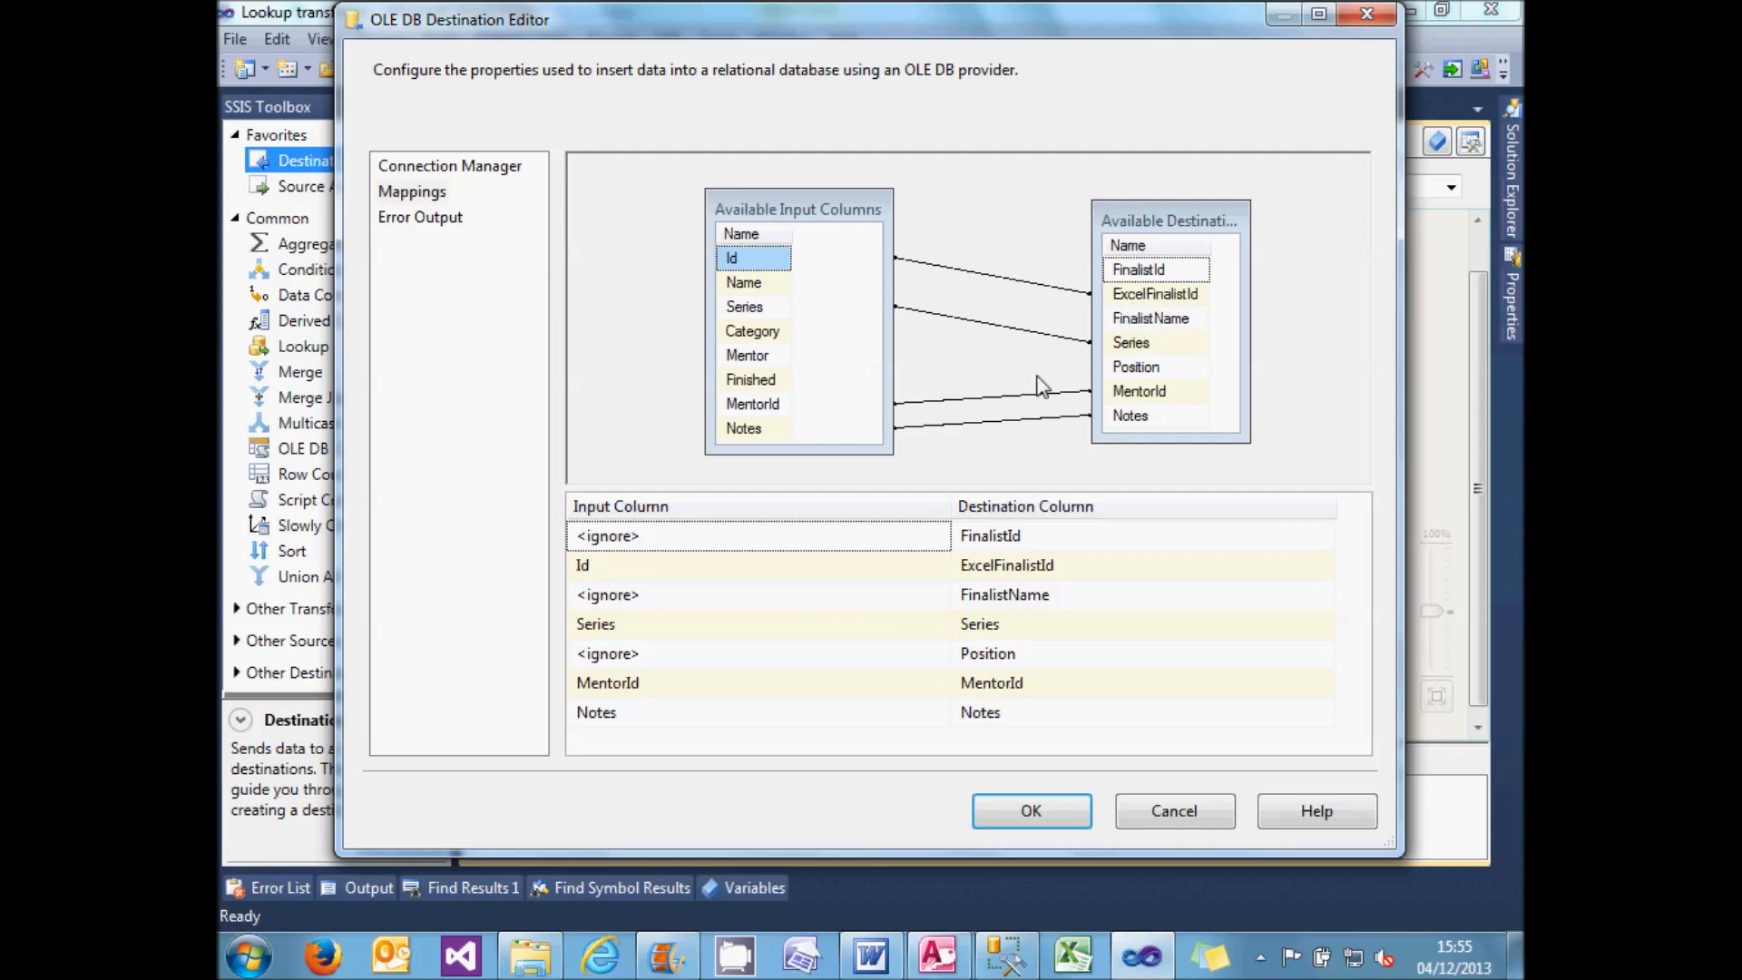
left_click_drag(759, 285, 1132, 319)
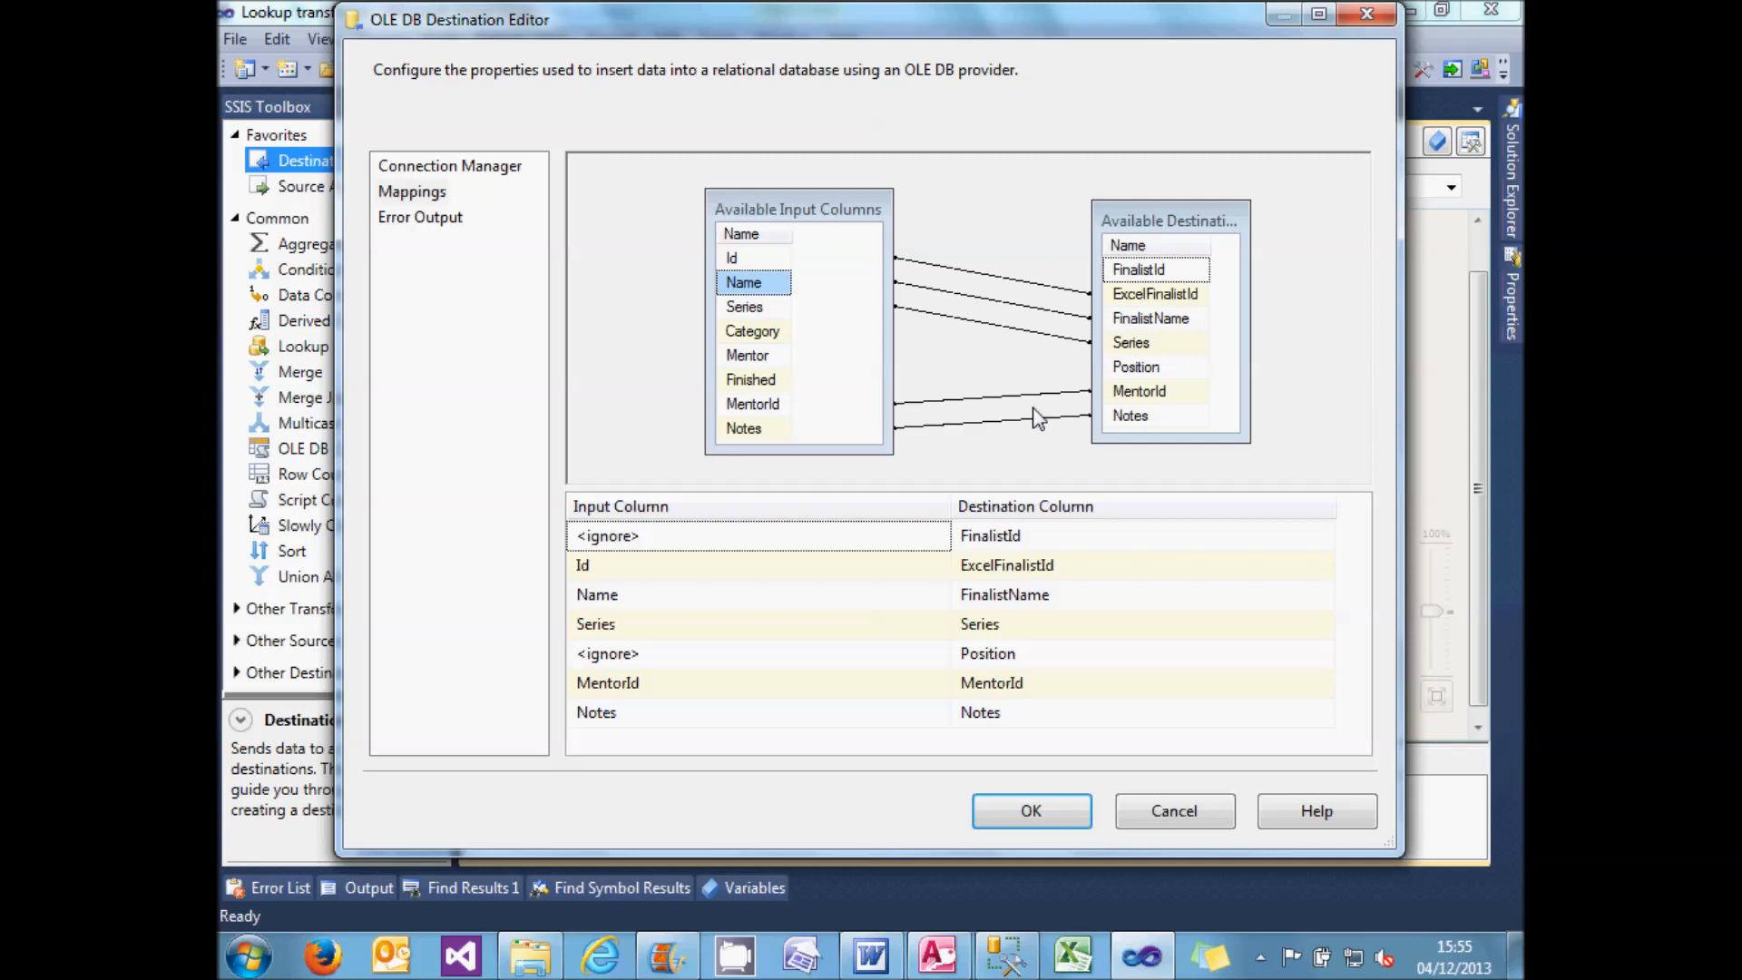
left_click_drag(760, 381, 1122, 373)
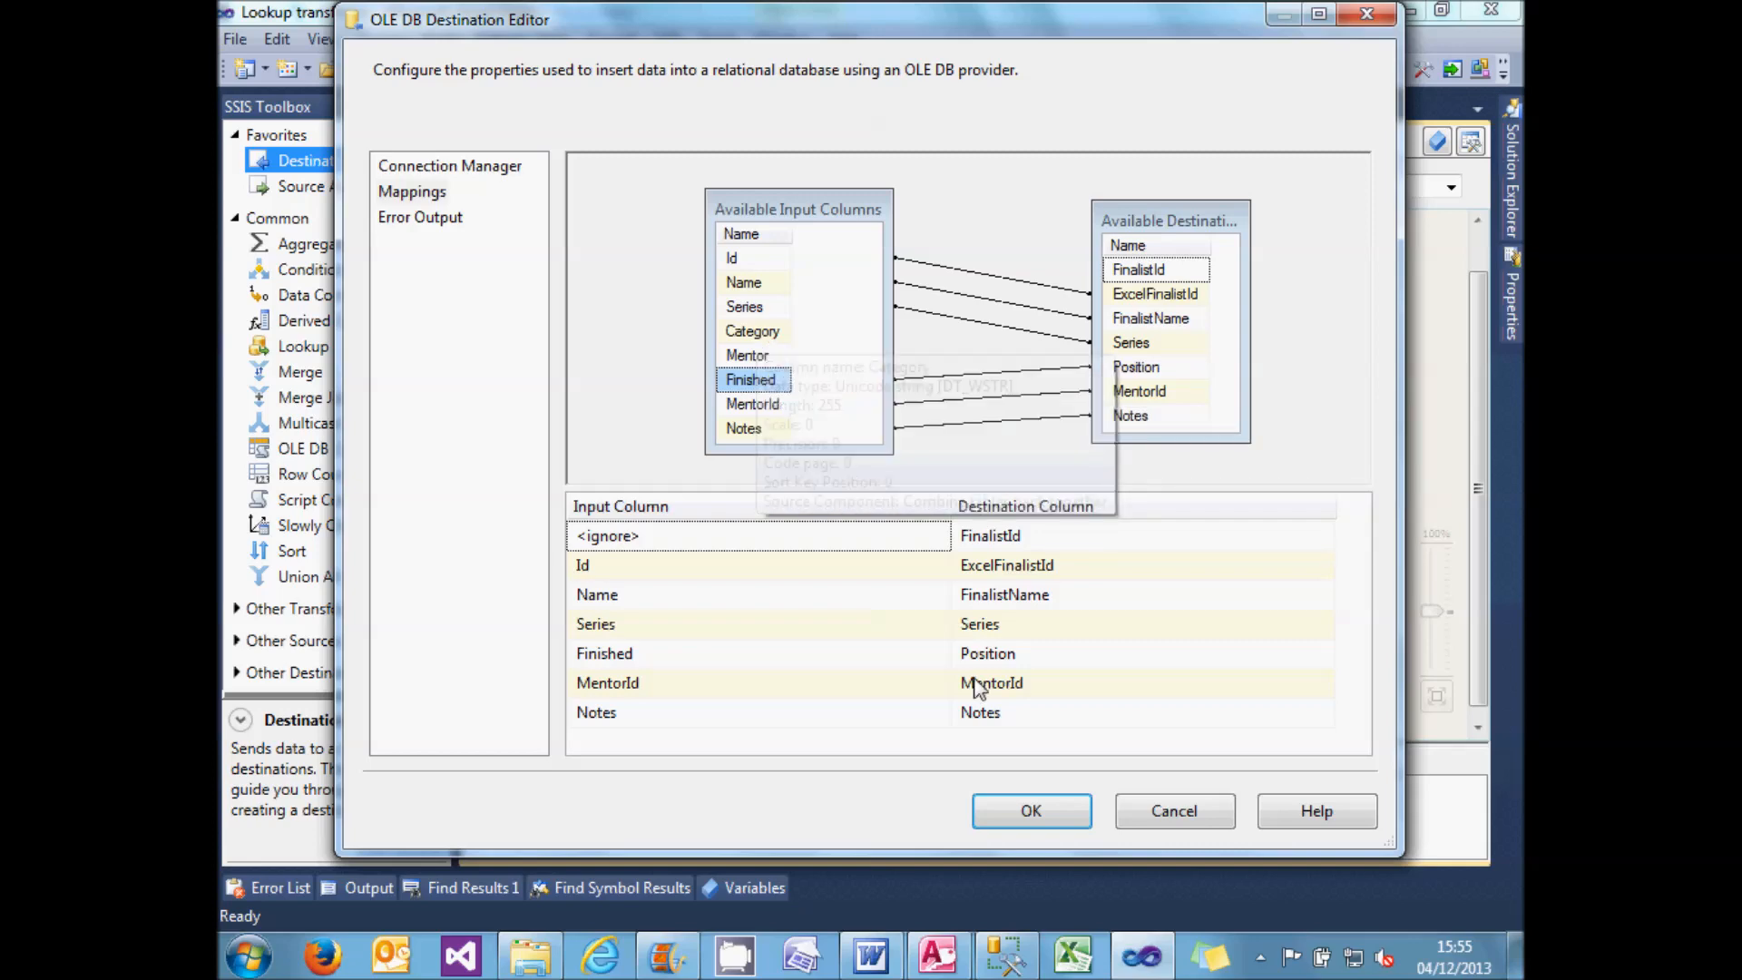
left_click(1059, 813)
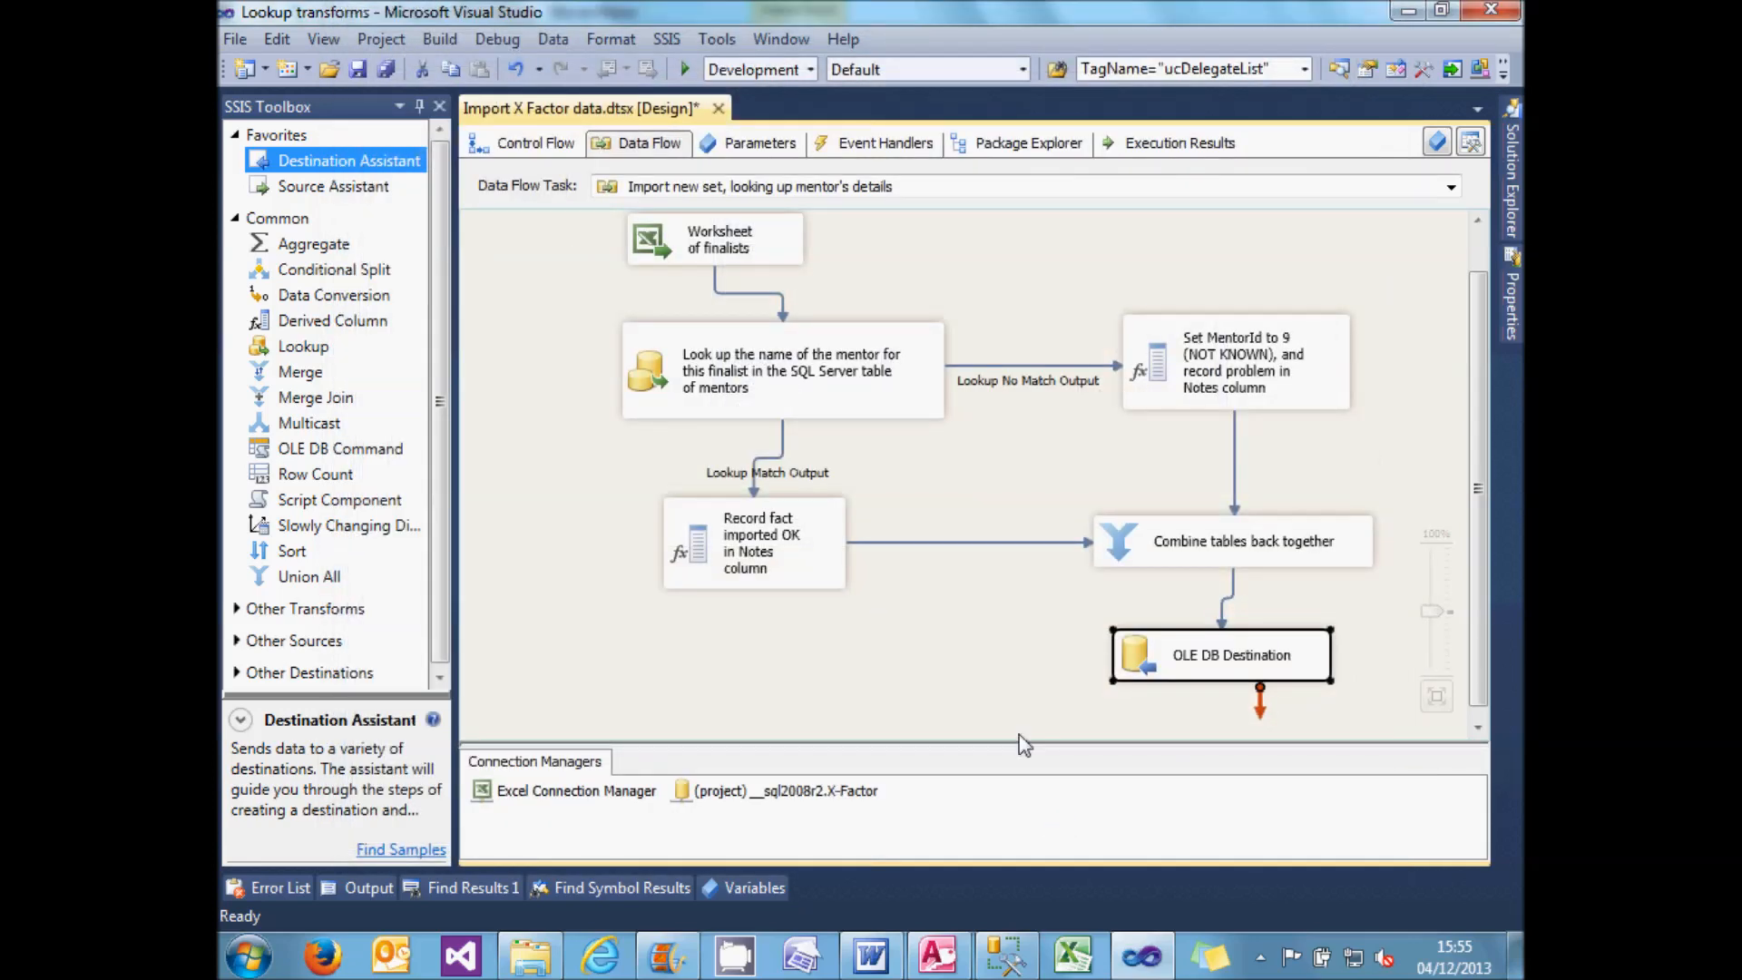
- Run the package from the data flow and return to design mode once execution completes
left_click(995, 651)
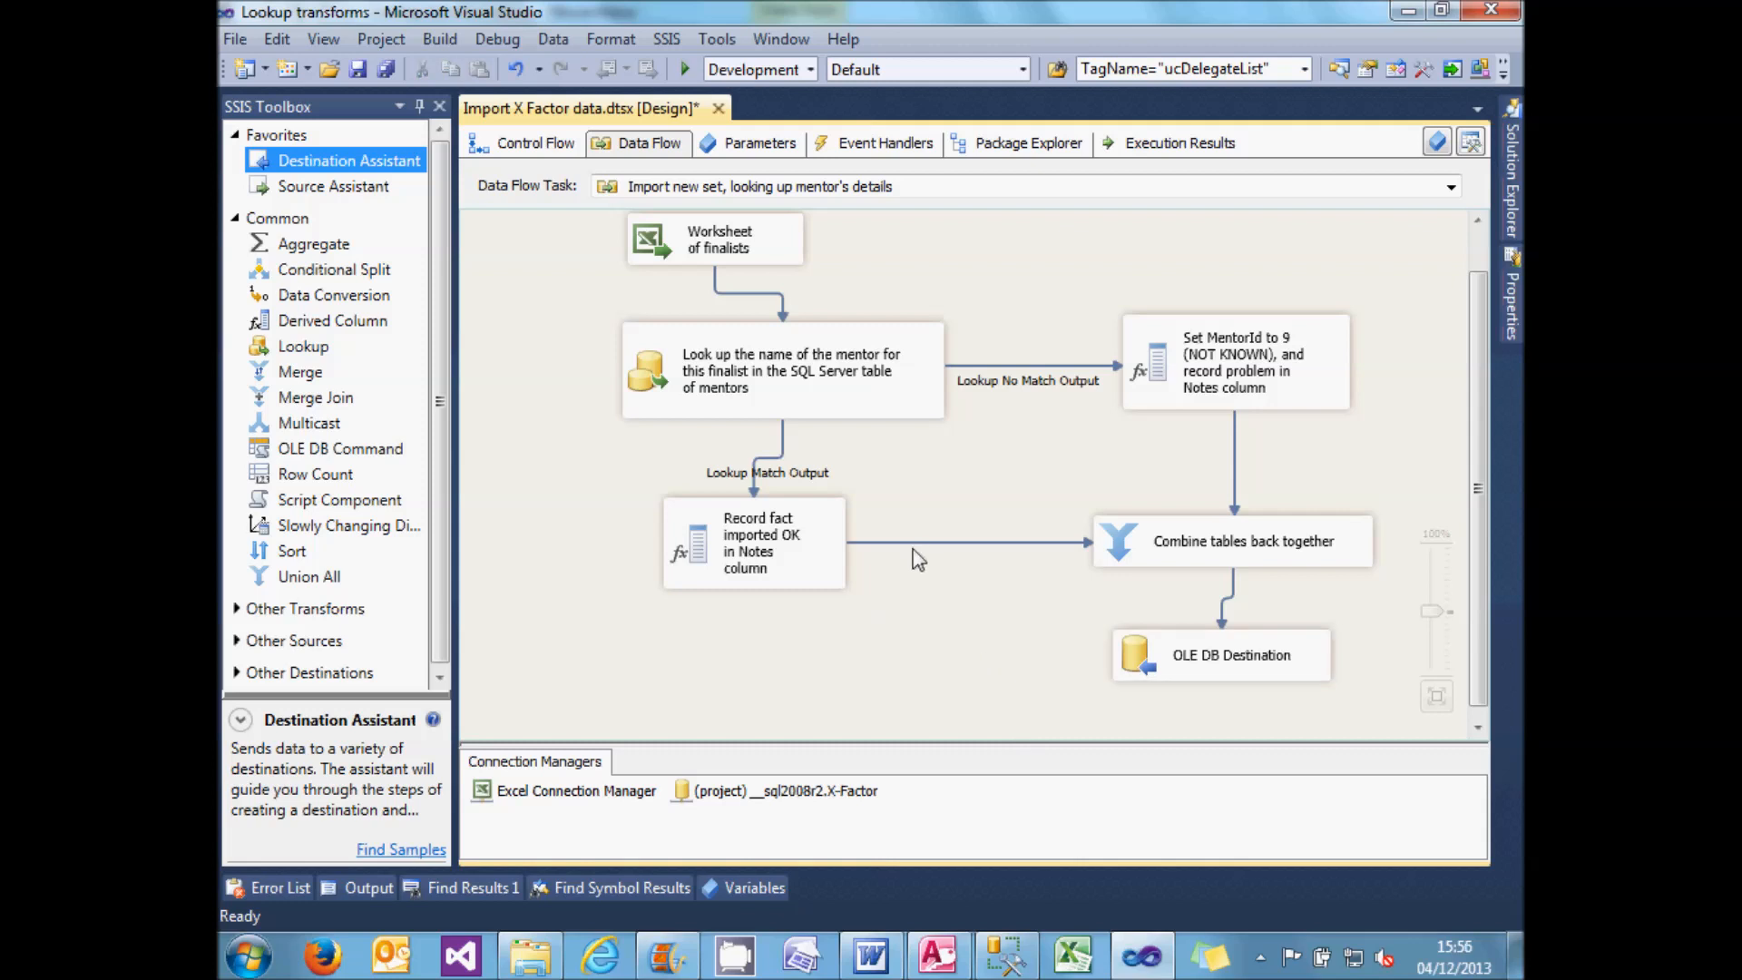
left_click(682, 72)
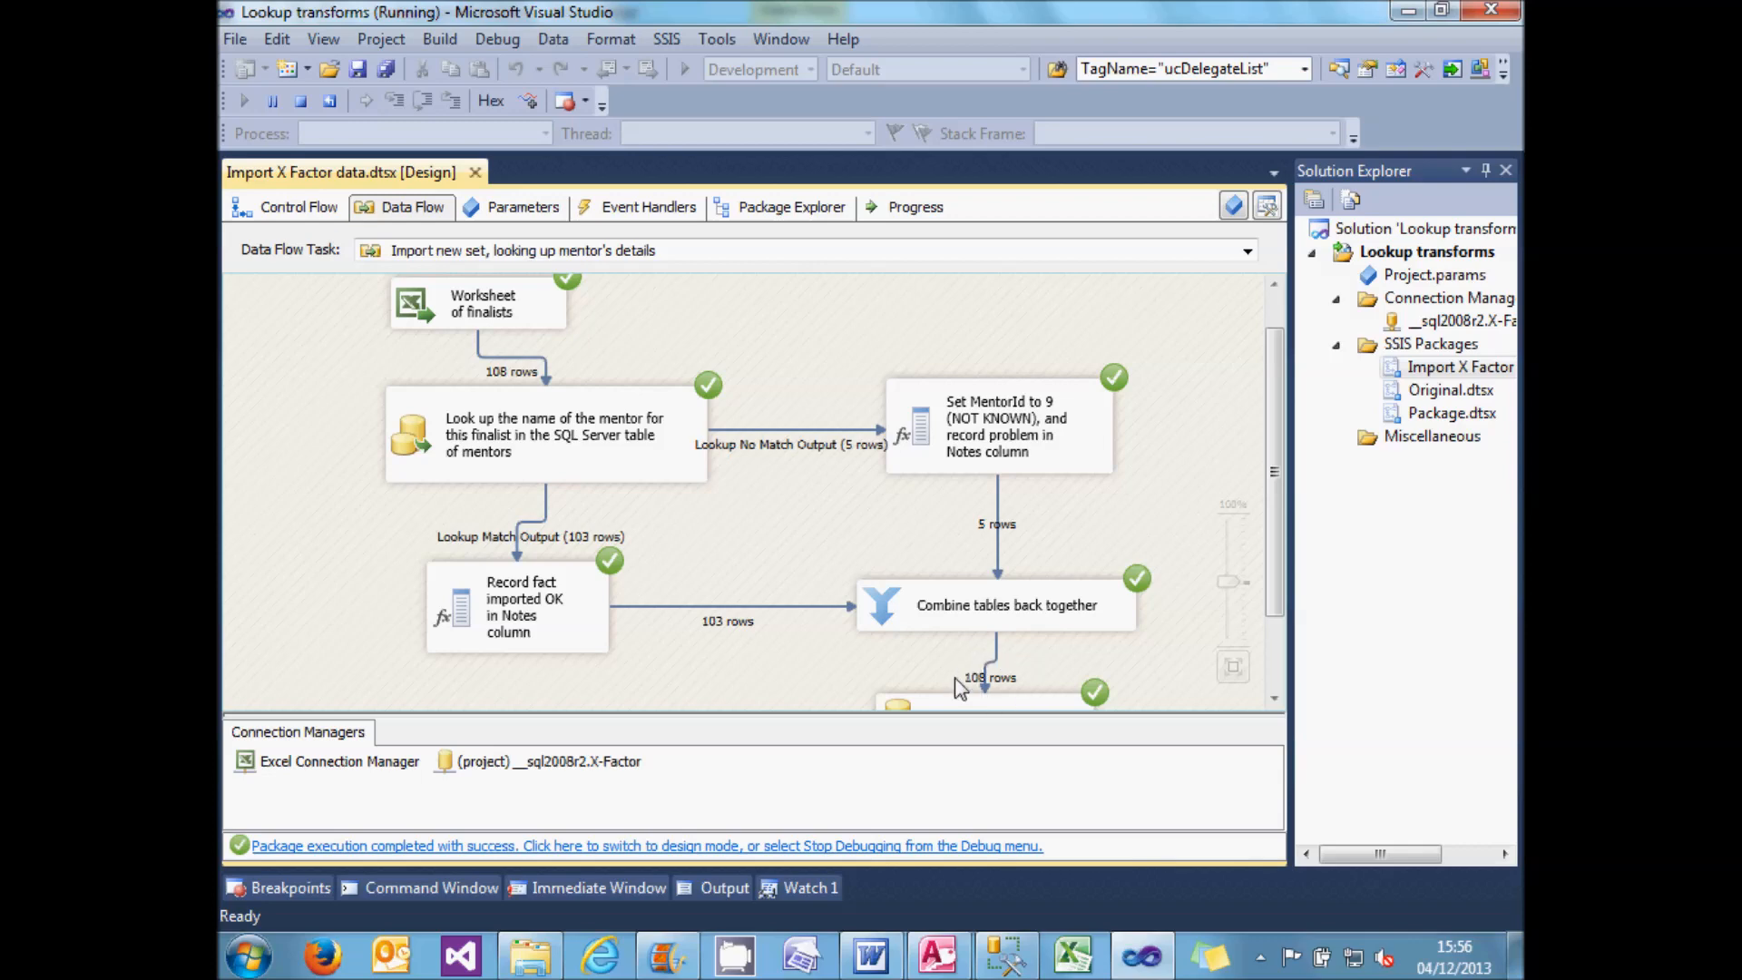
left_click(901, 846)
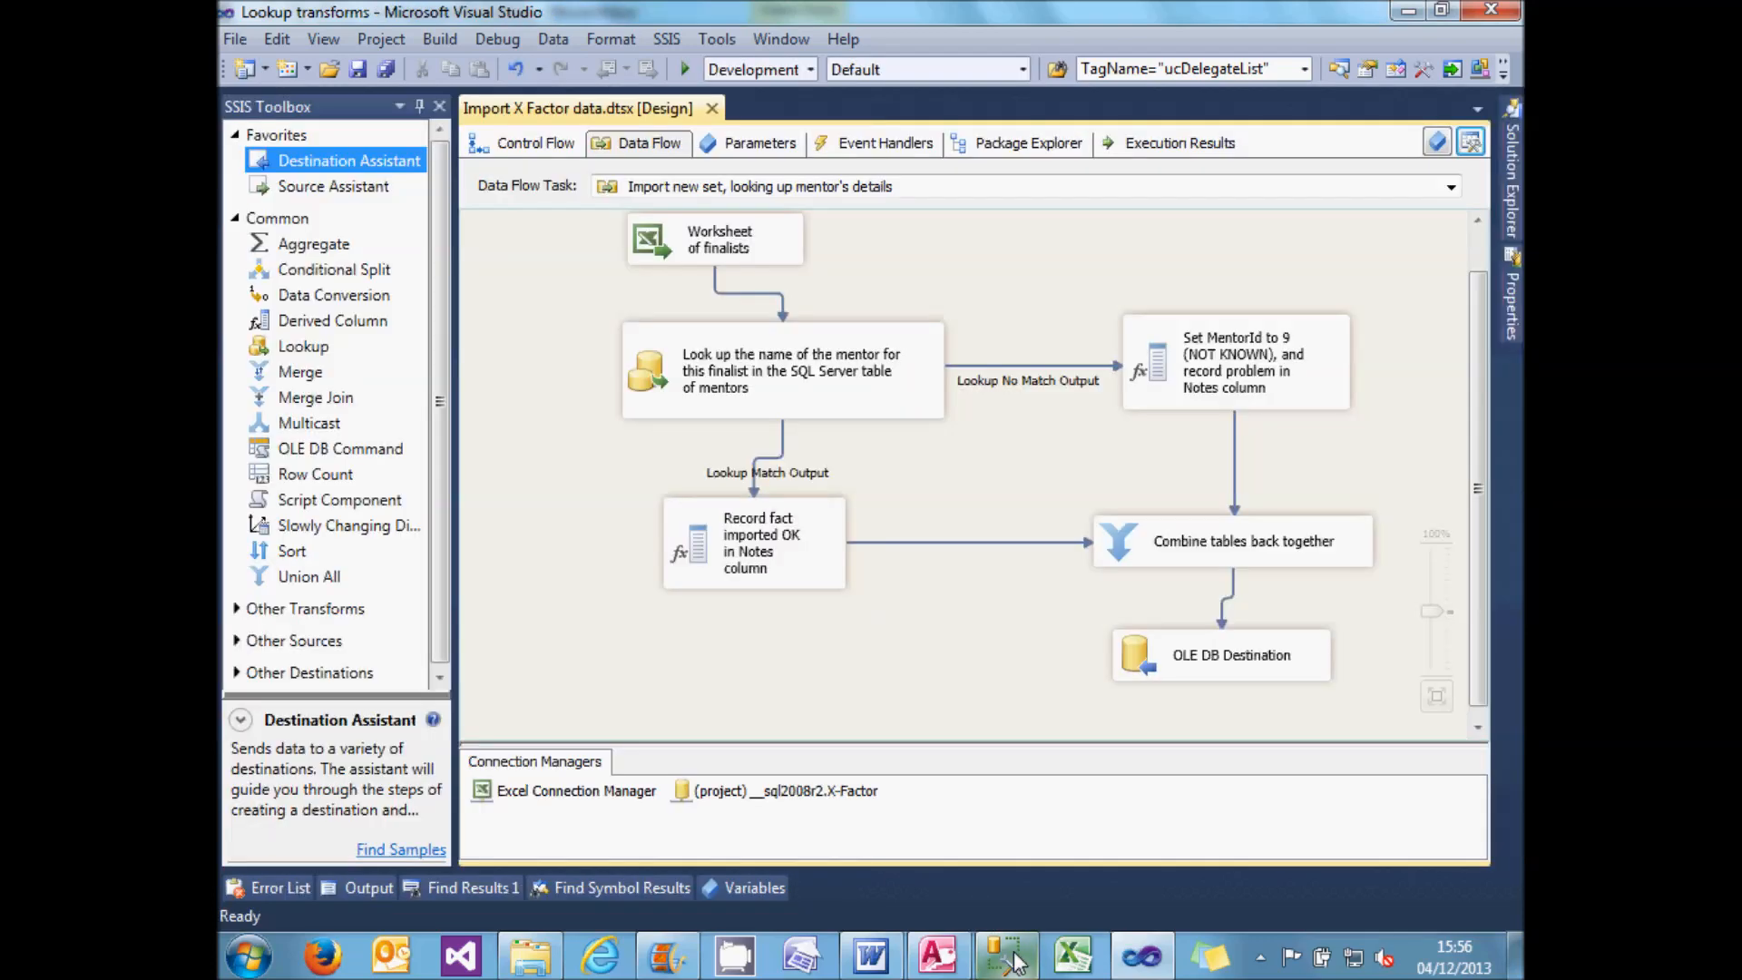
- Switch to SQL Server Management Studio, select the top 1000 rows of dbo.tblFinalist, and examine the full Notes text of the final rows
left_click(1017, 962)
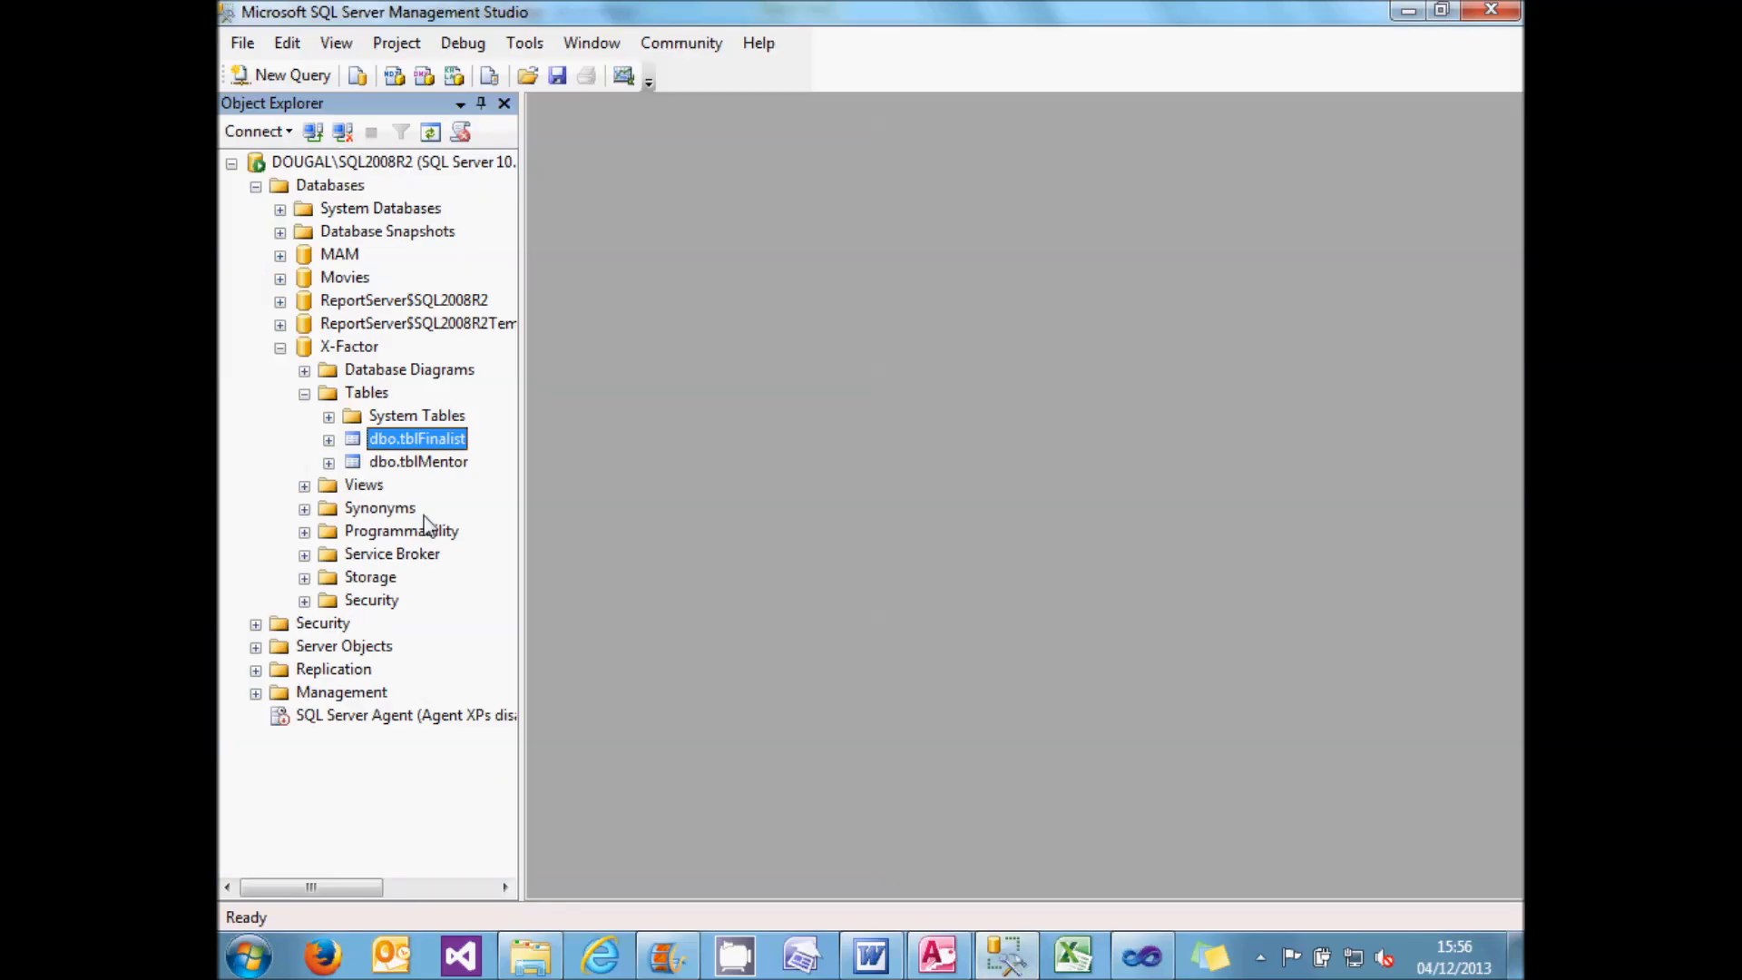
right_click(436, 447)
left_click(563, 521)
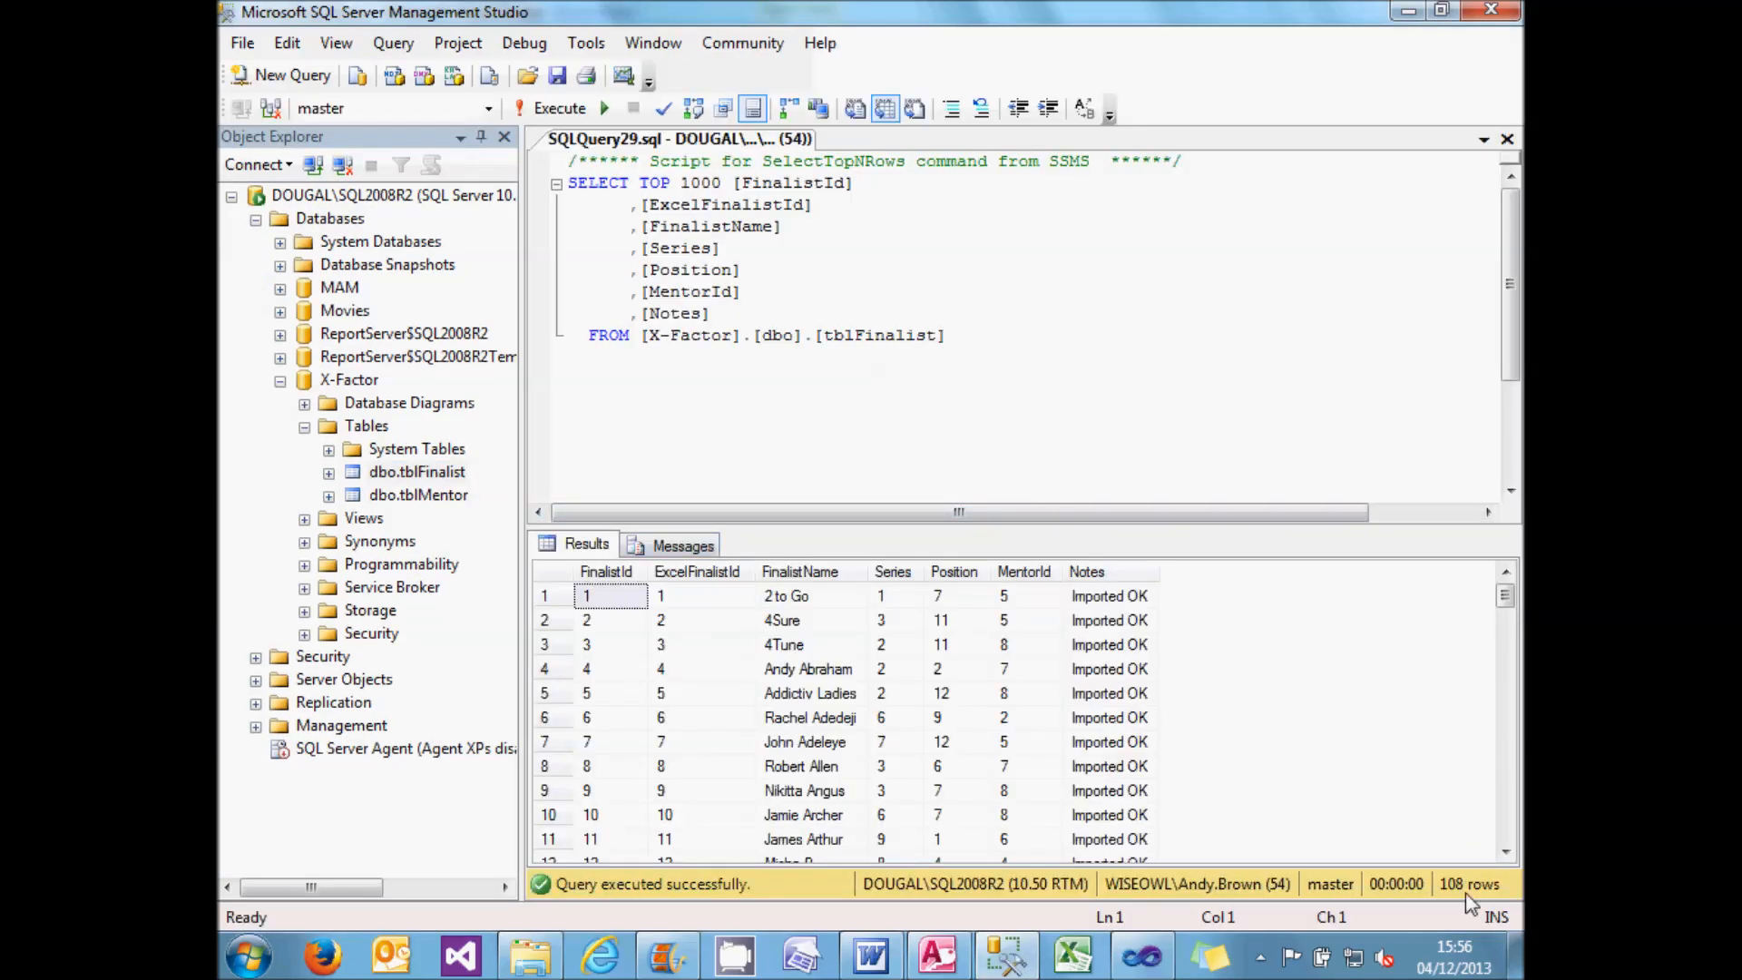
left_click_drag(1503, 595, 1505, 828)
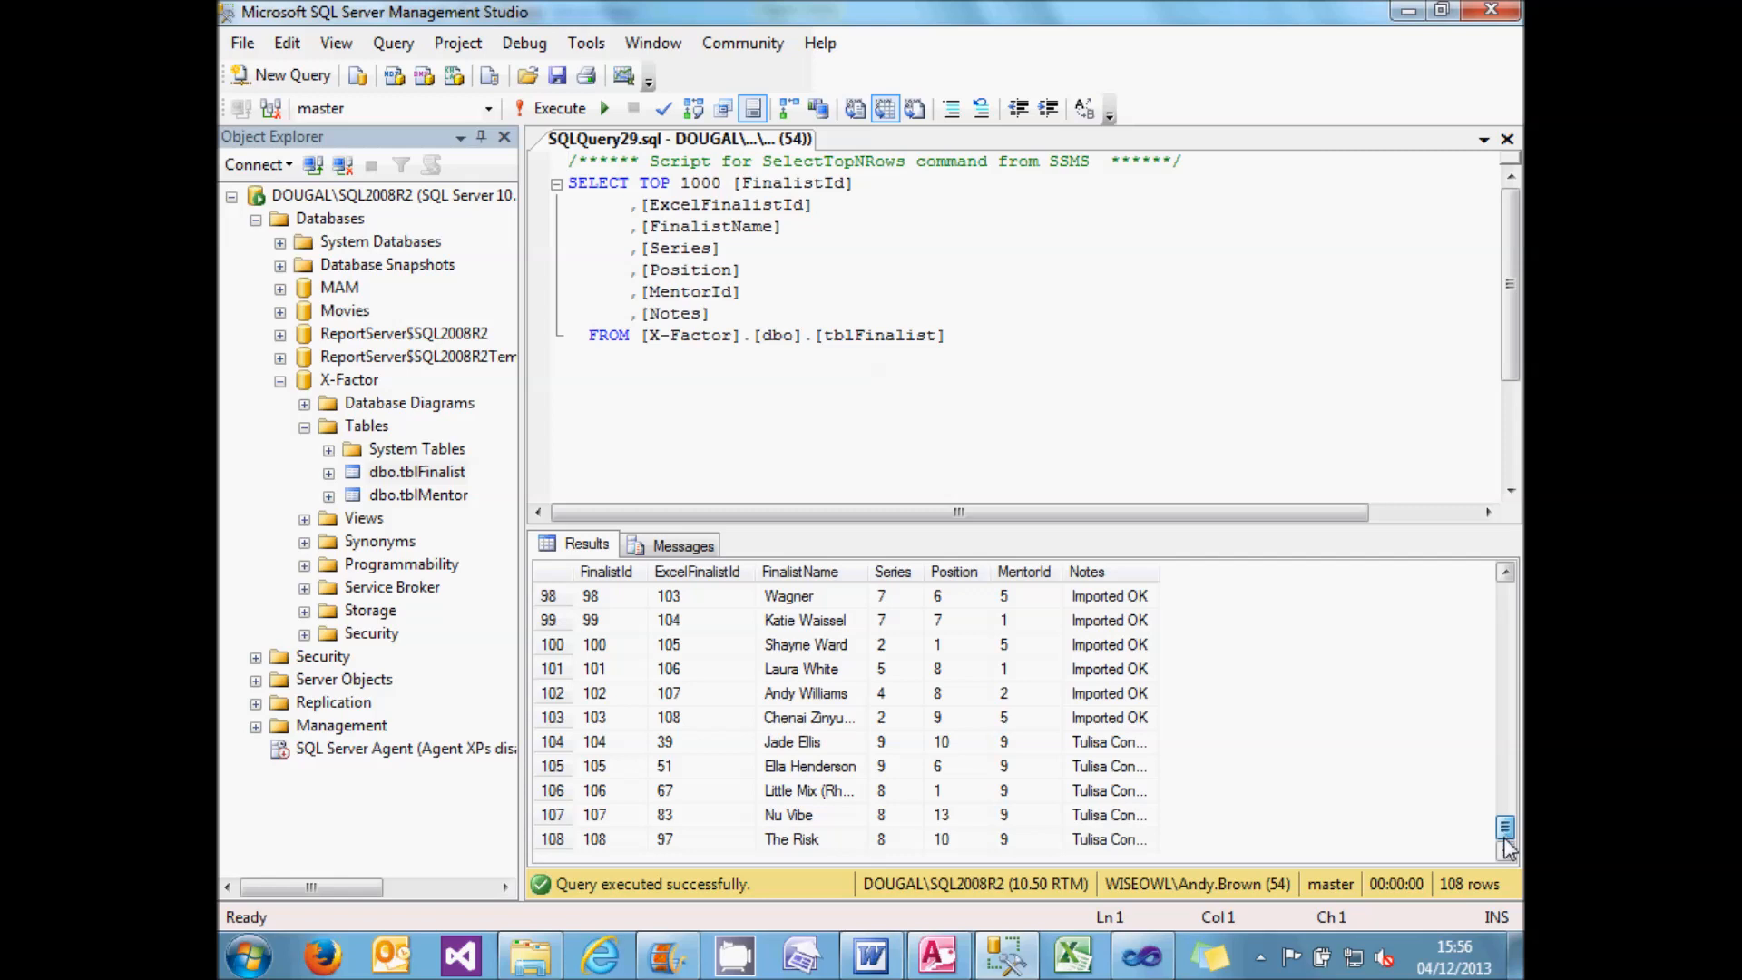
left_click_drag(1161, 571, 1313, 567)
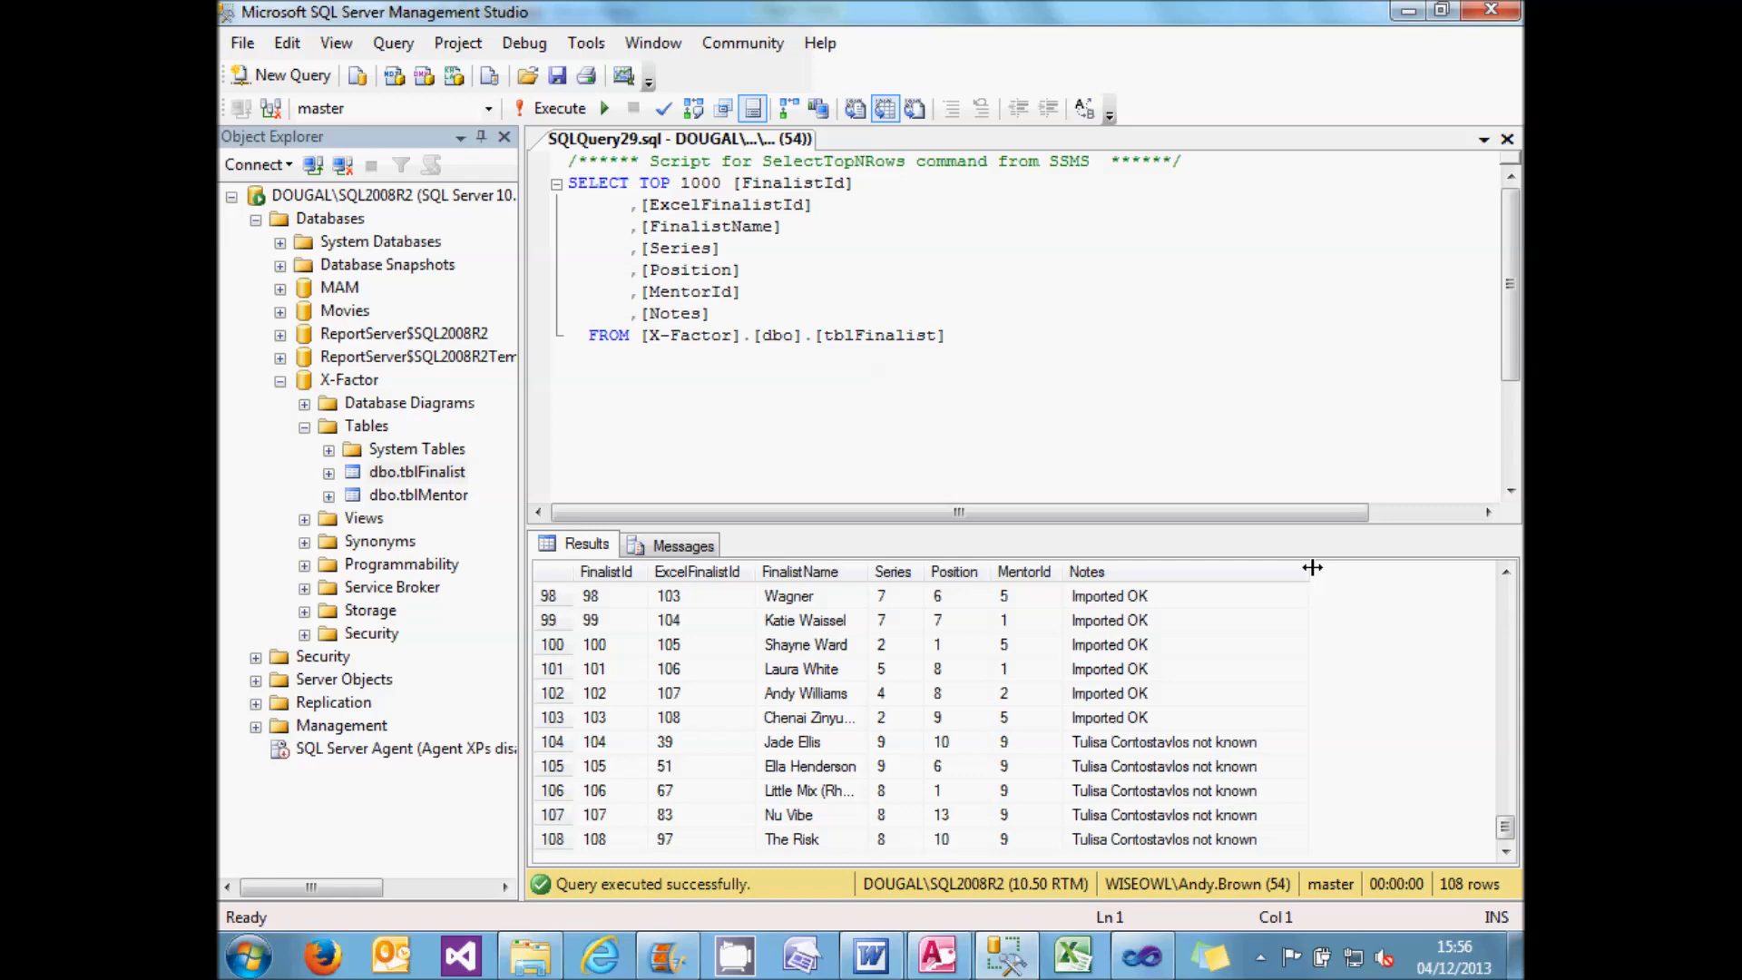
- Compare the Mentor column of the Excel finalists worksheet with the tblMentor query results, and return to the data flow in Visual Studio
left_click(1145, 951)
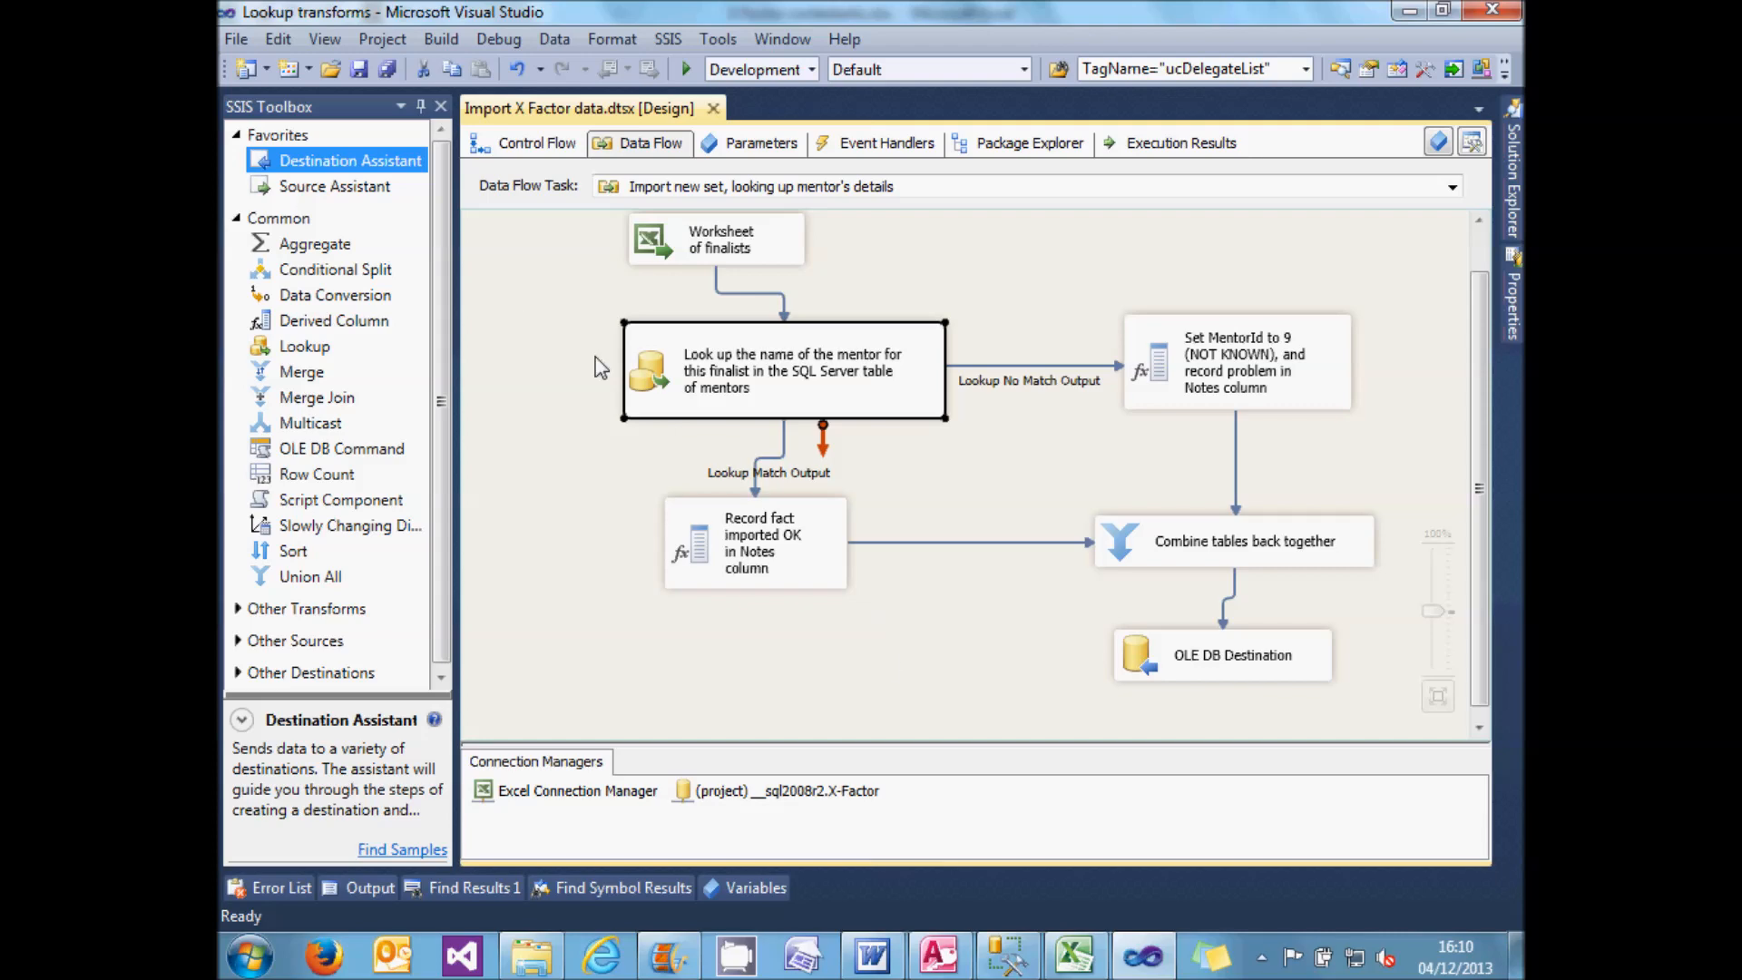
left_click(1087, 948)
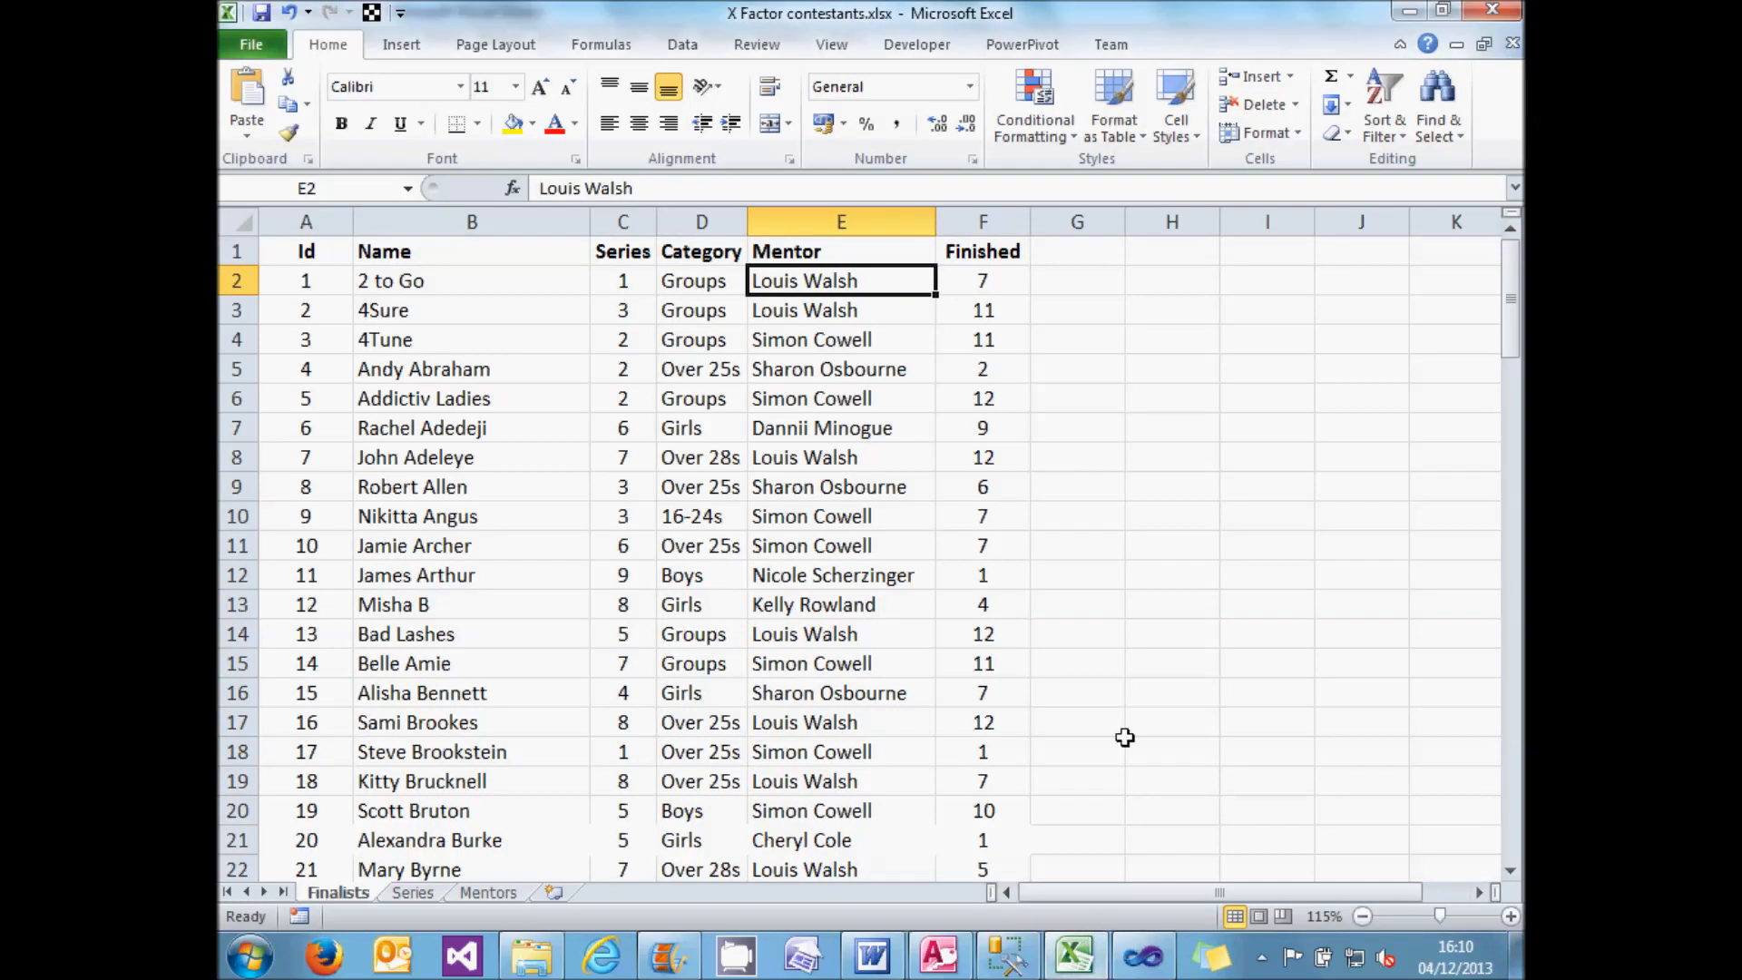
left_click(1007, 955)
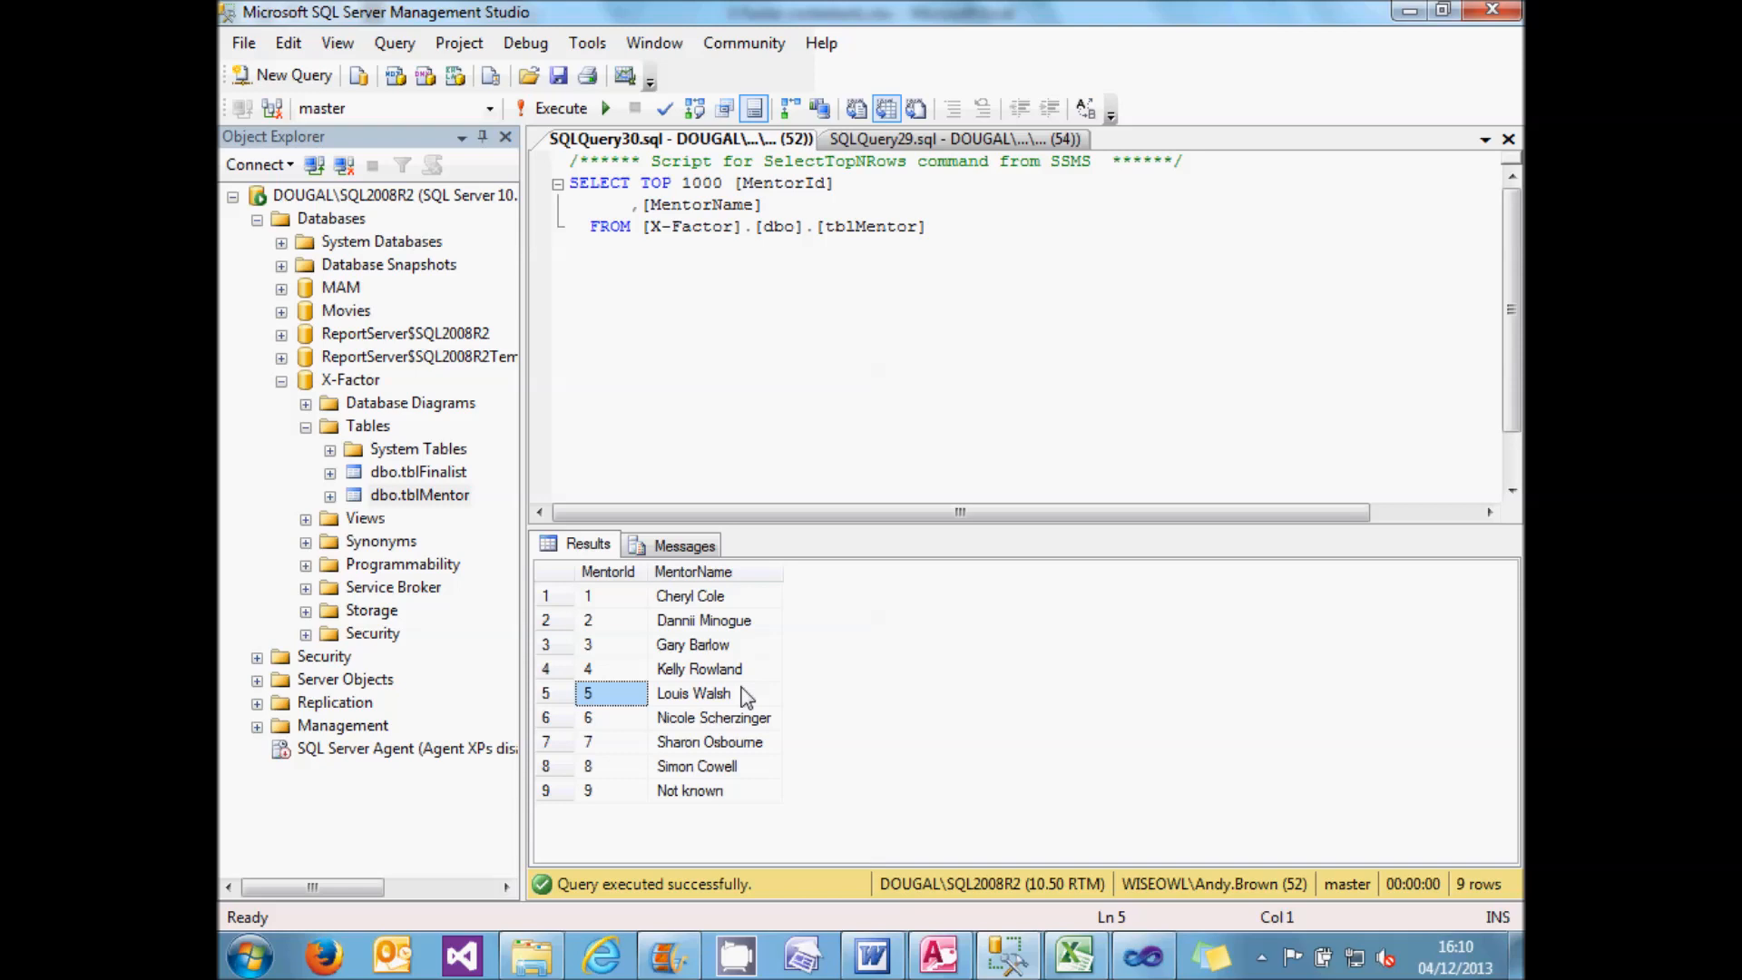
left_click(1073, 955)
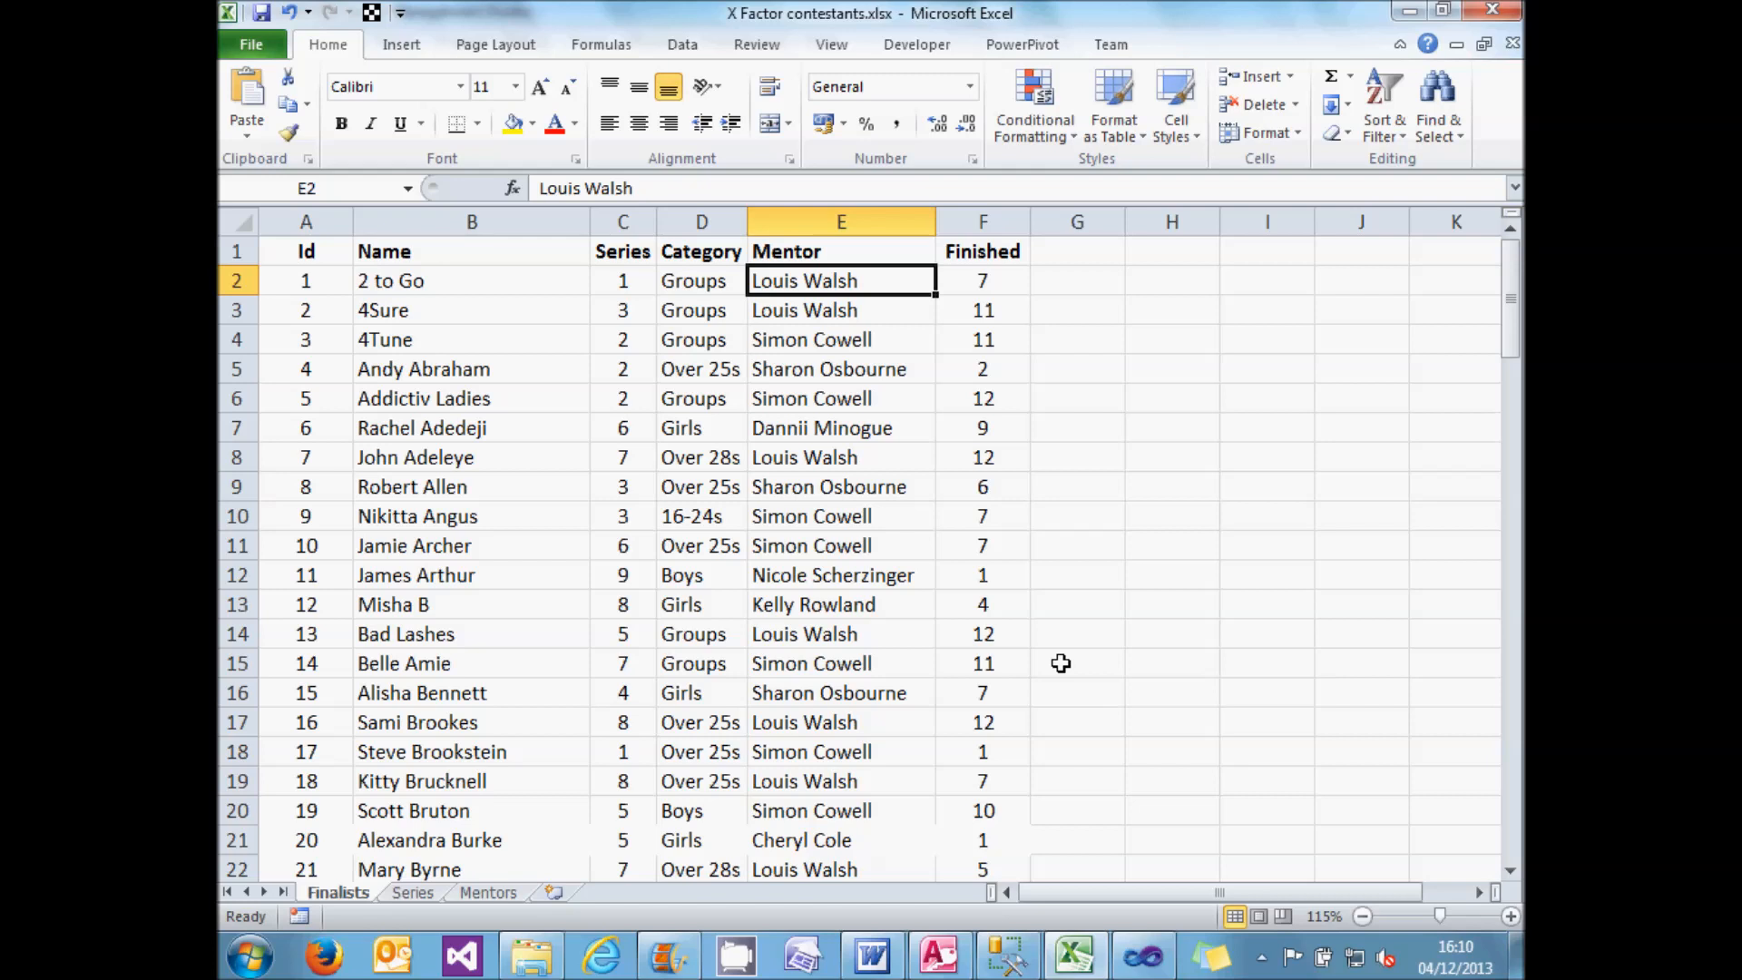
left_click(1145, 967)
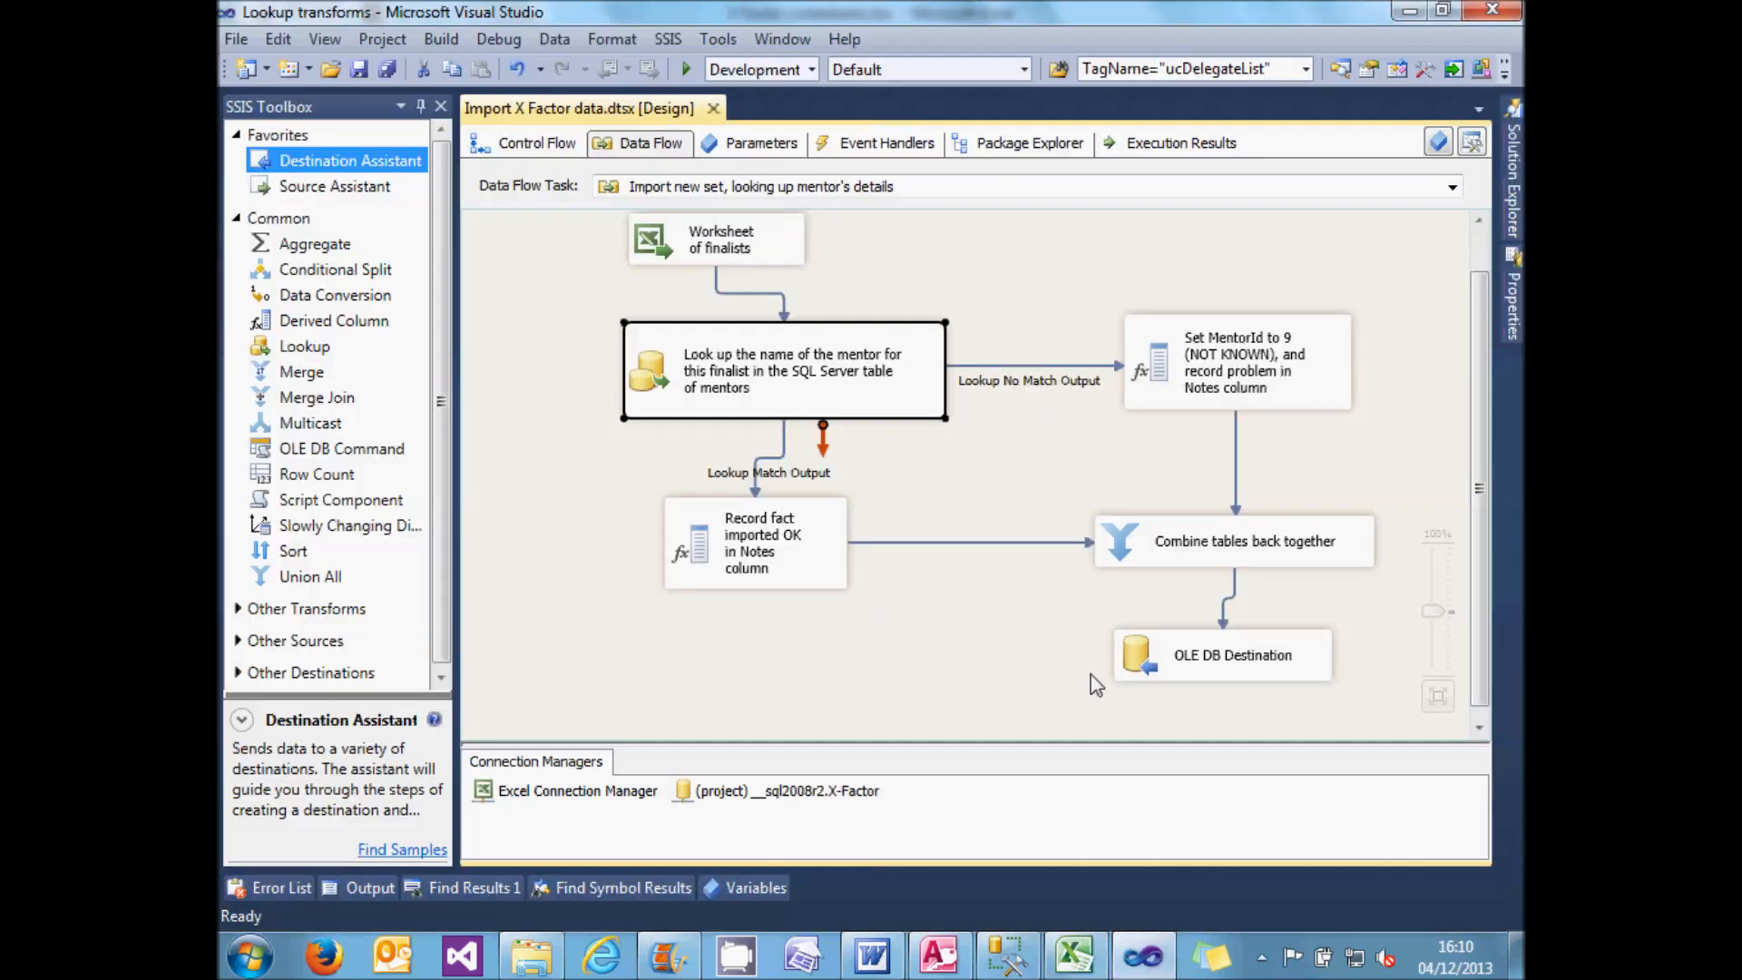
- Open the mentor lookup transform for editing and set its cache mode to No cache
double_click(646, 377)
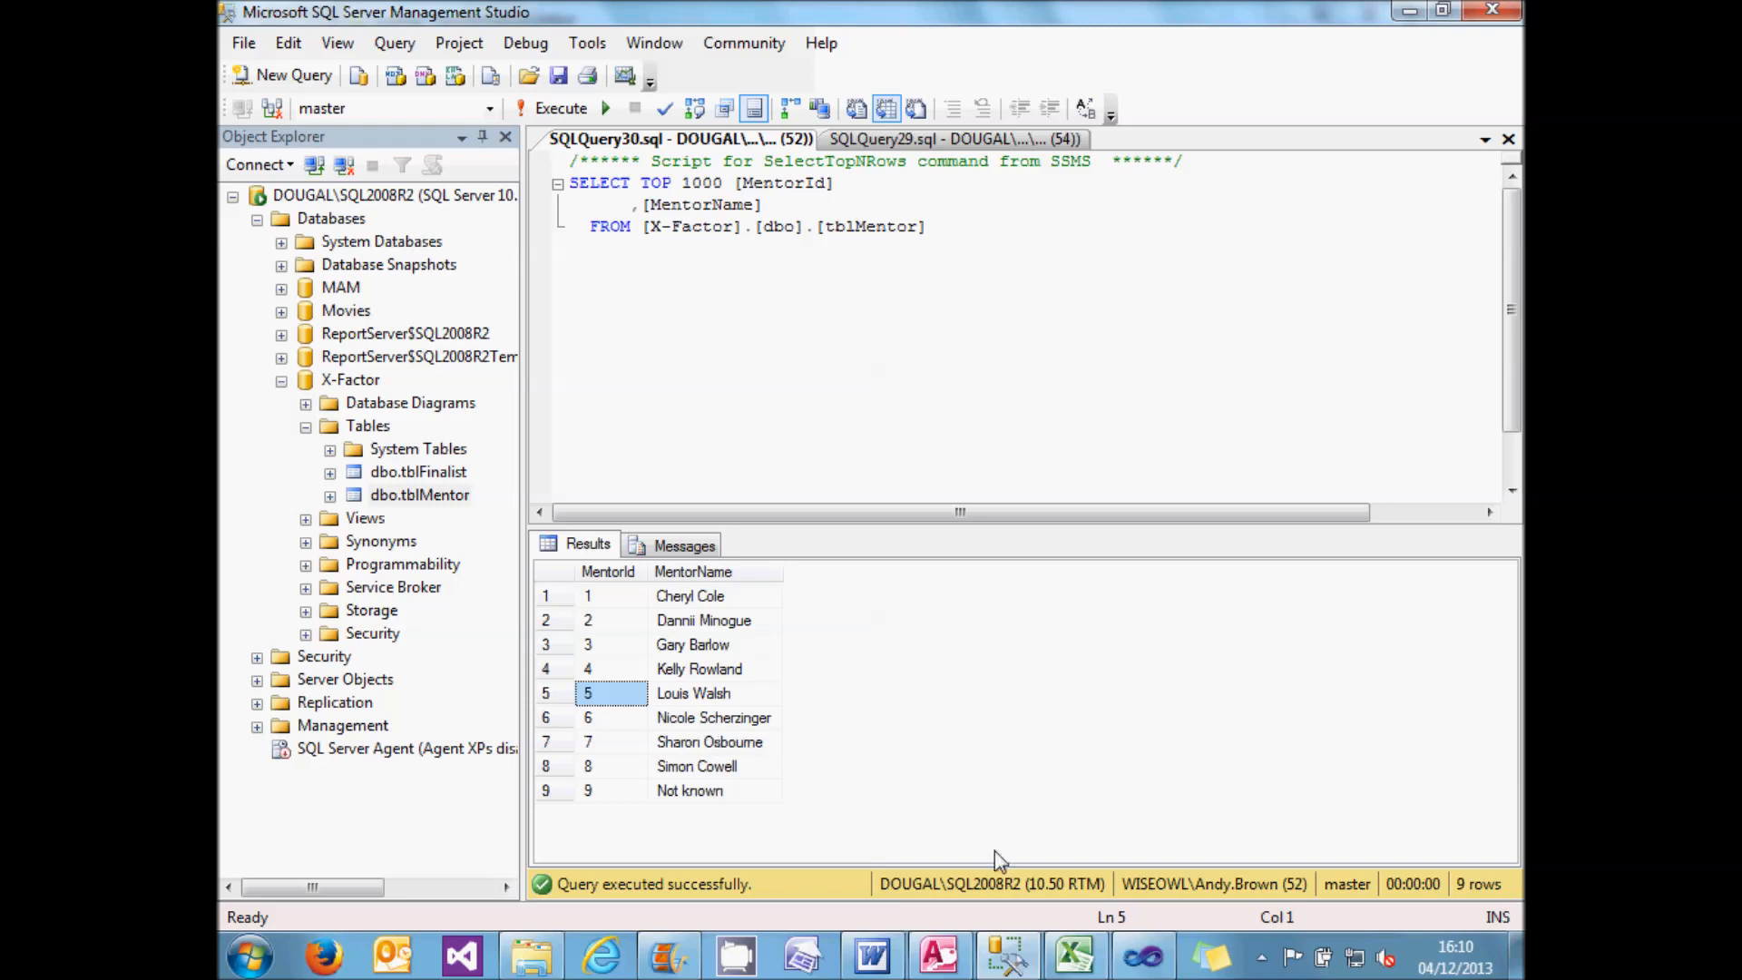
left_click(1145, 957)
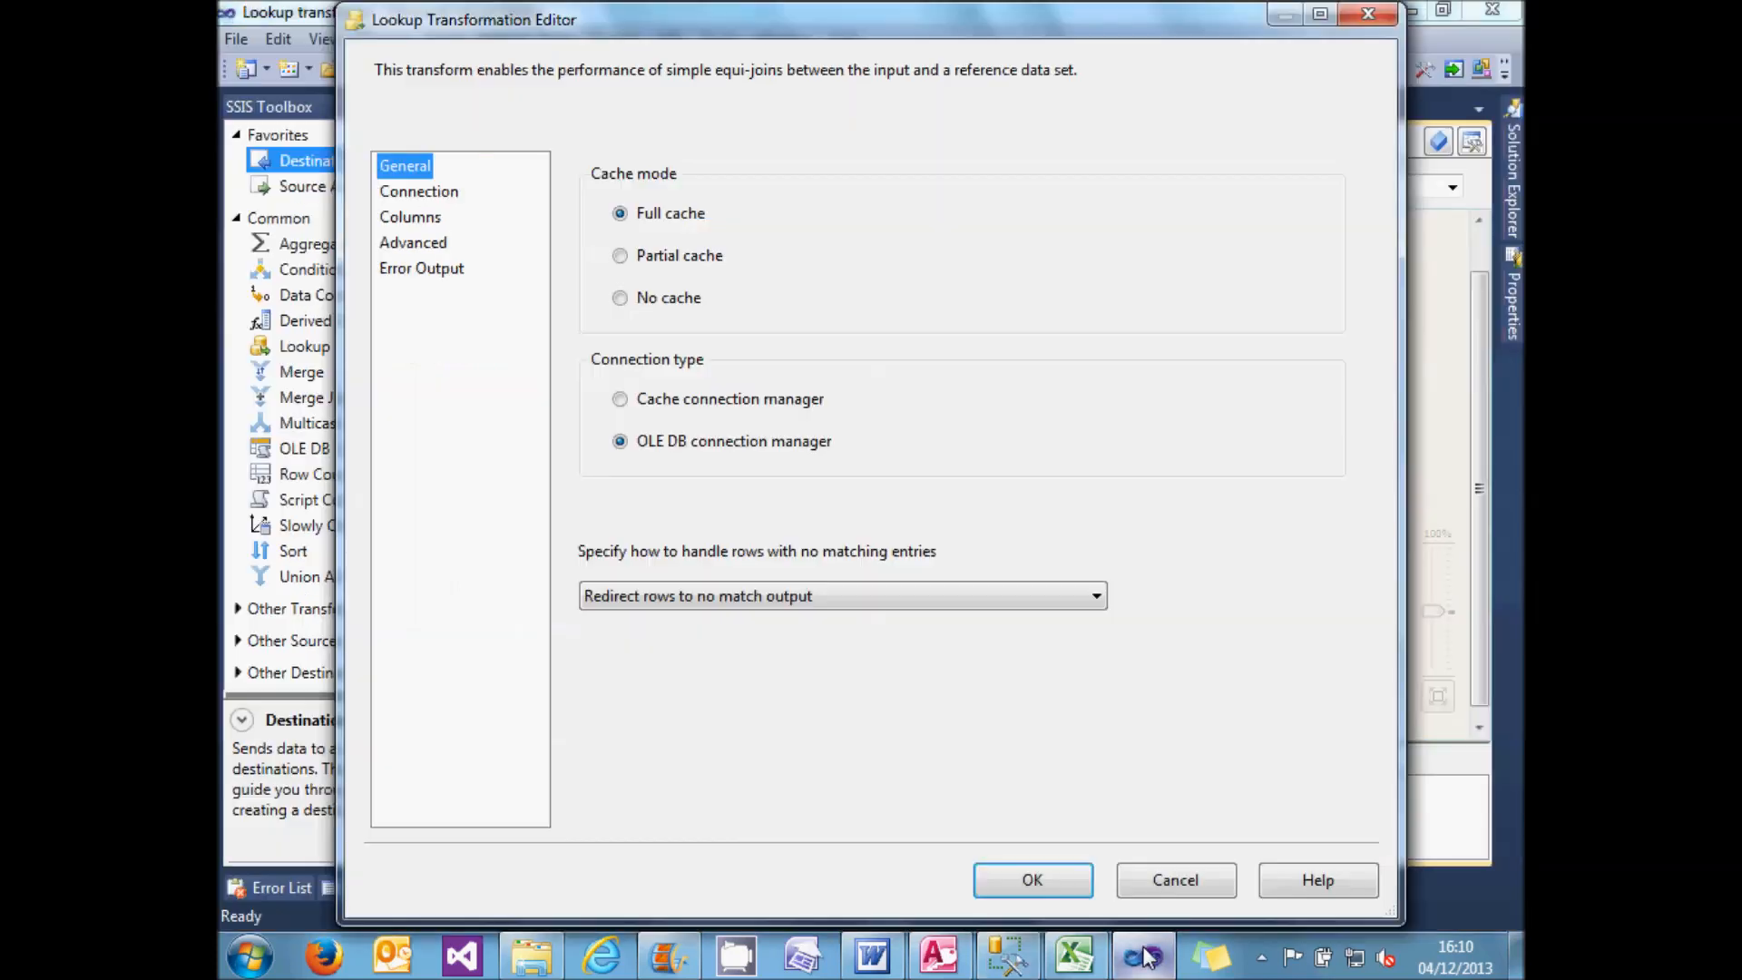
left_click(685, 299)
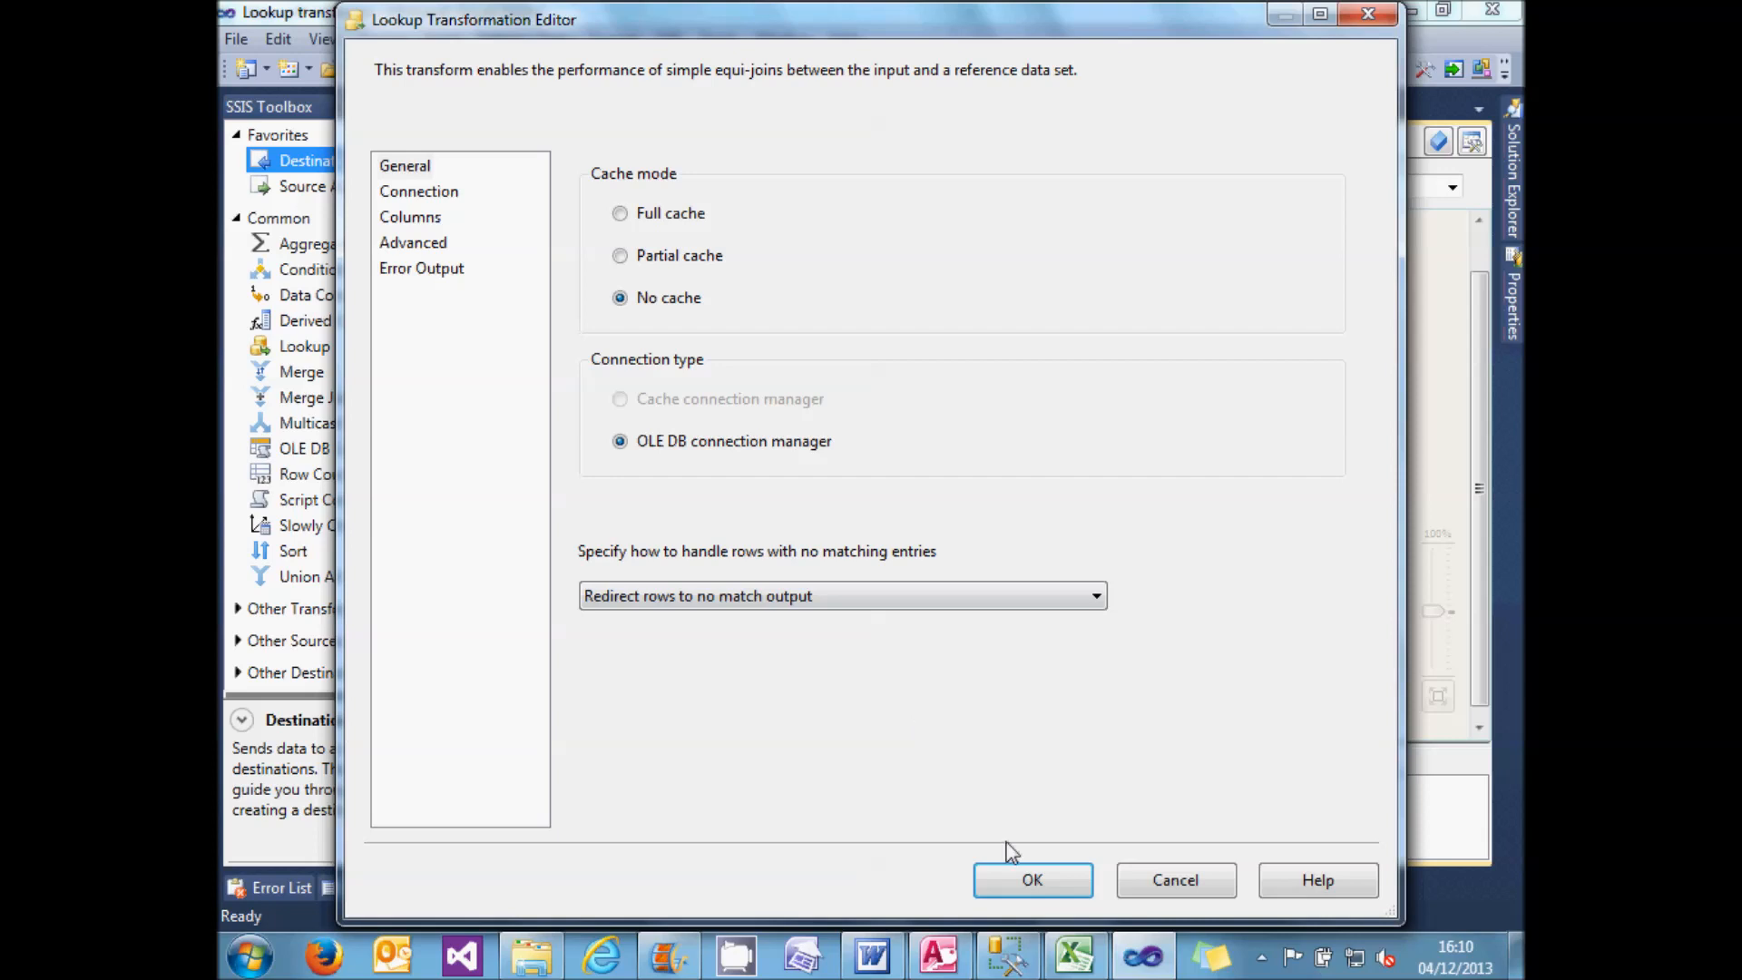
- Glance at the Excel finalists worksheet, set the lookup's cache mode to Partial cache, and show its advanced partial caching settings
left_click(1084, 957)
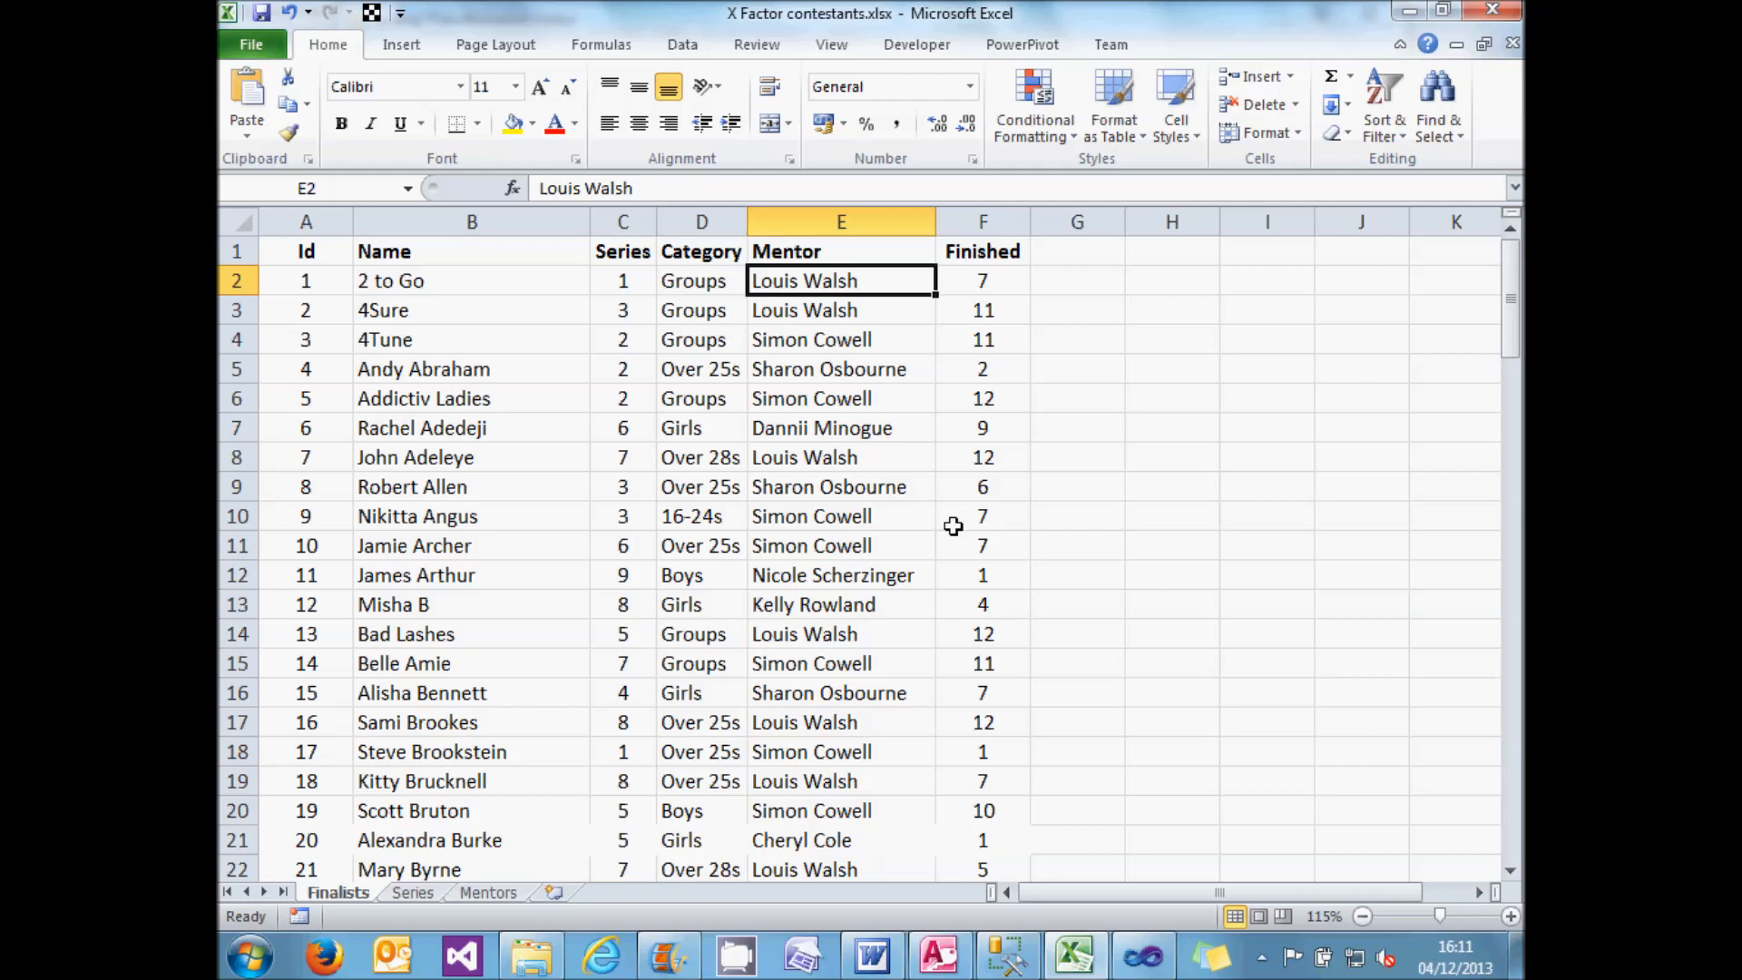
left_click(1143, 956)
left_click(660, 259)
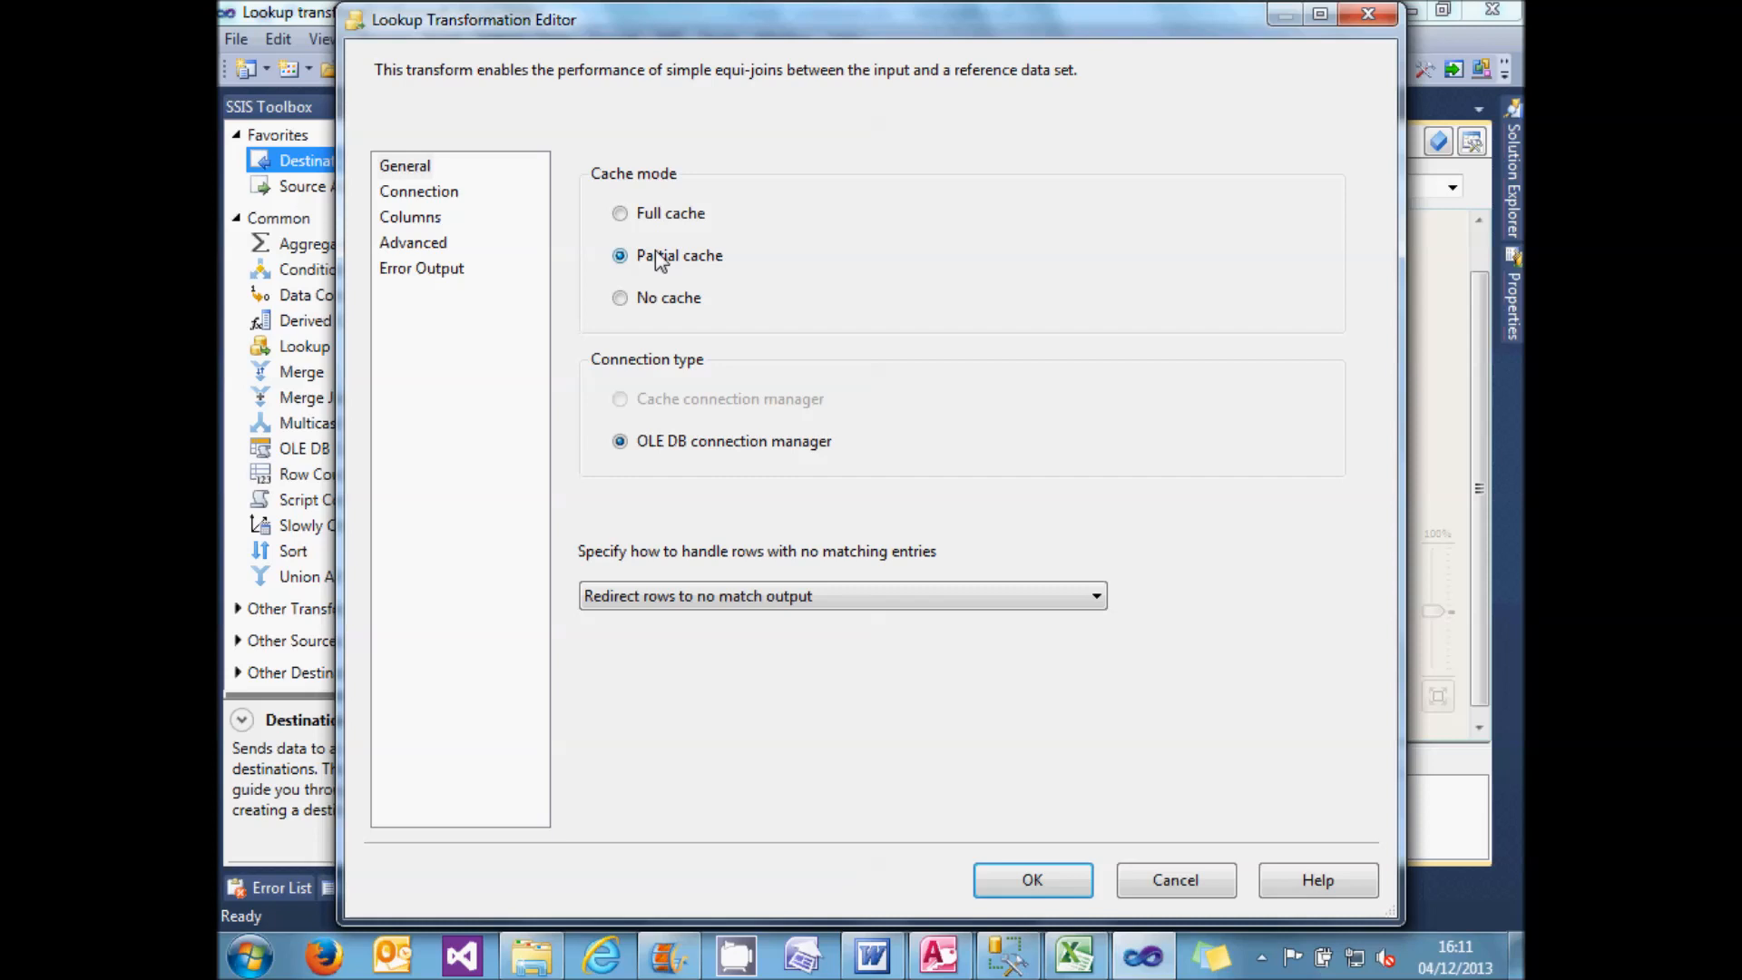
left_click(432, 254)
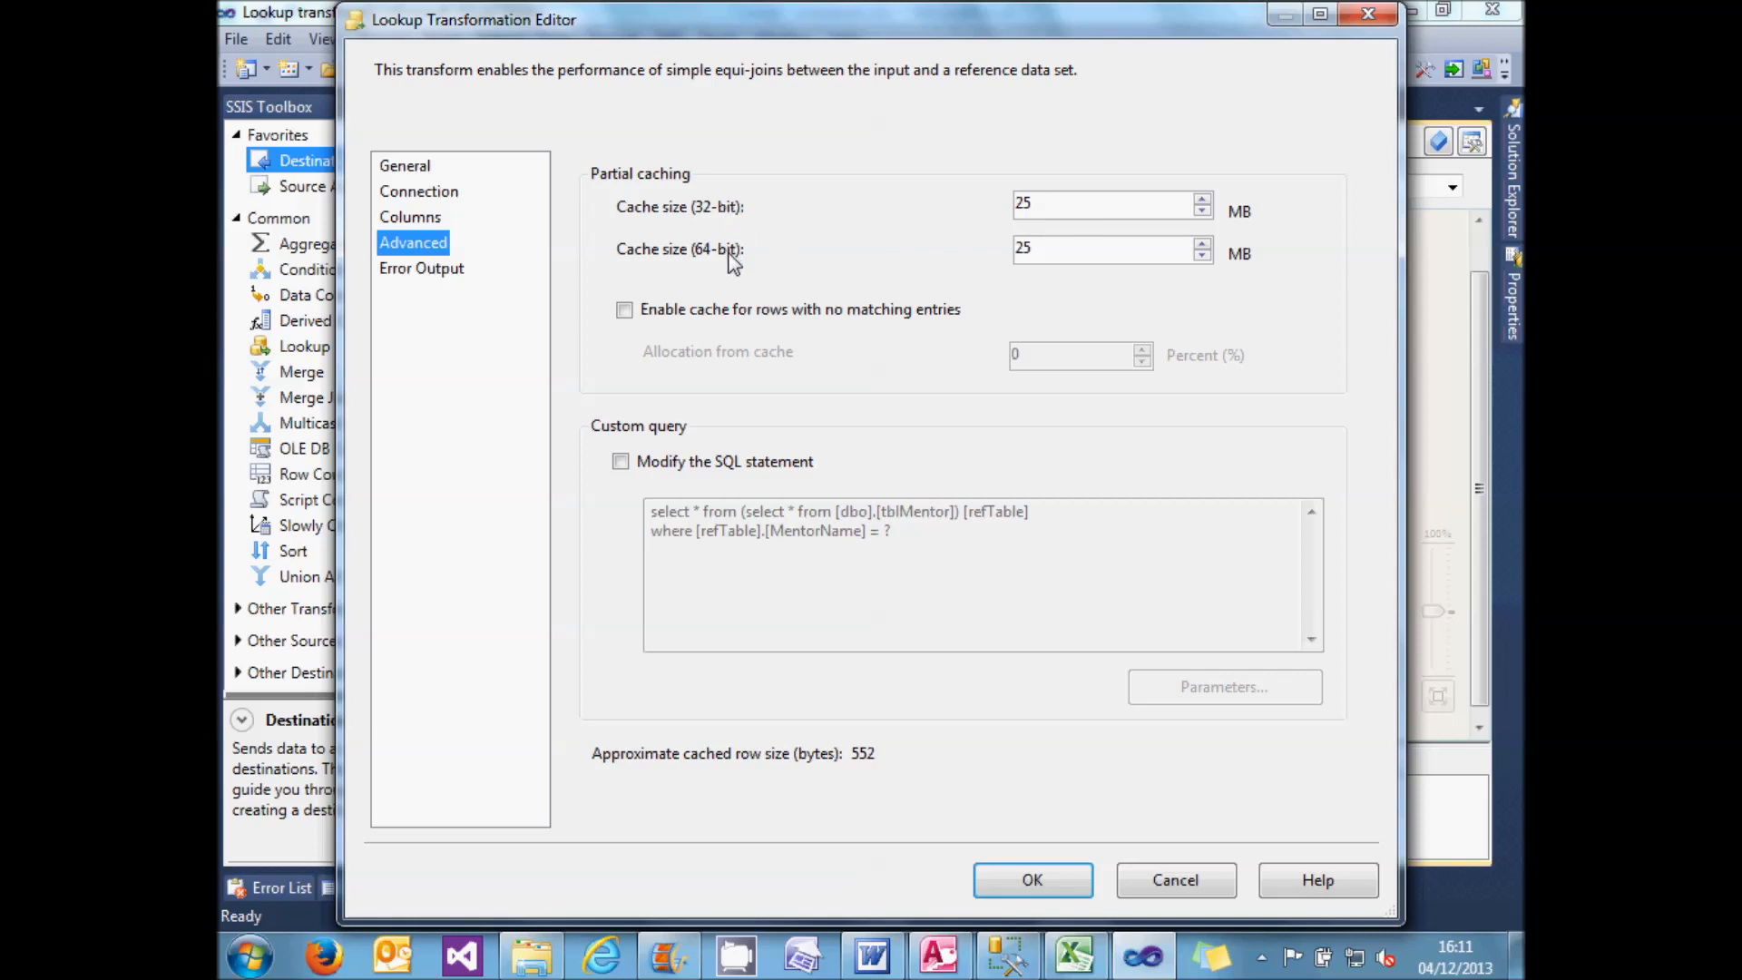
- Compare the first Mentor entries of the Excel finalists worksheet with the tblMentor query results, and cancel the lookup editor in Visual Studio
left_click(419, 172)
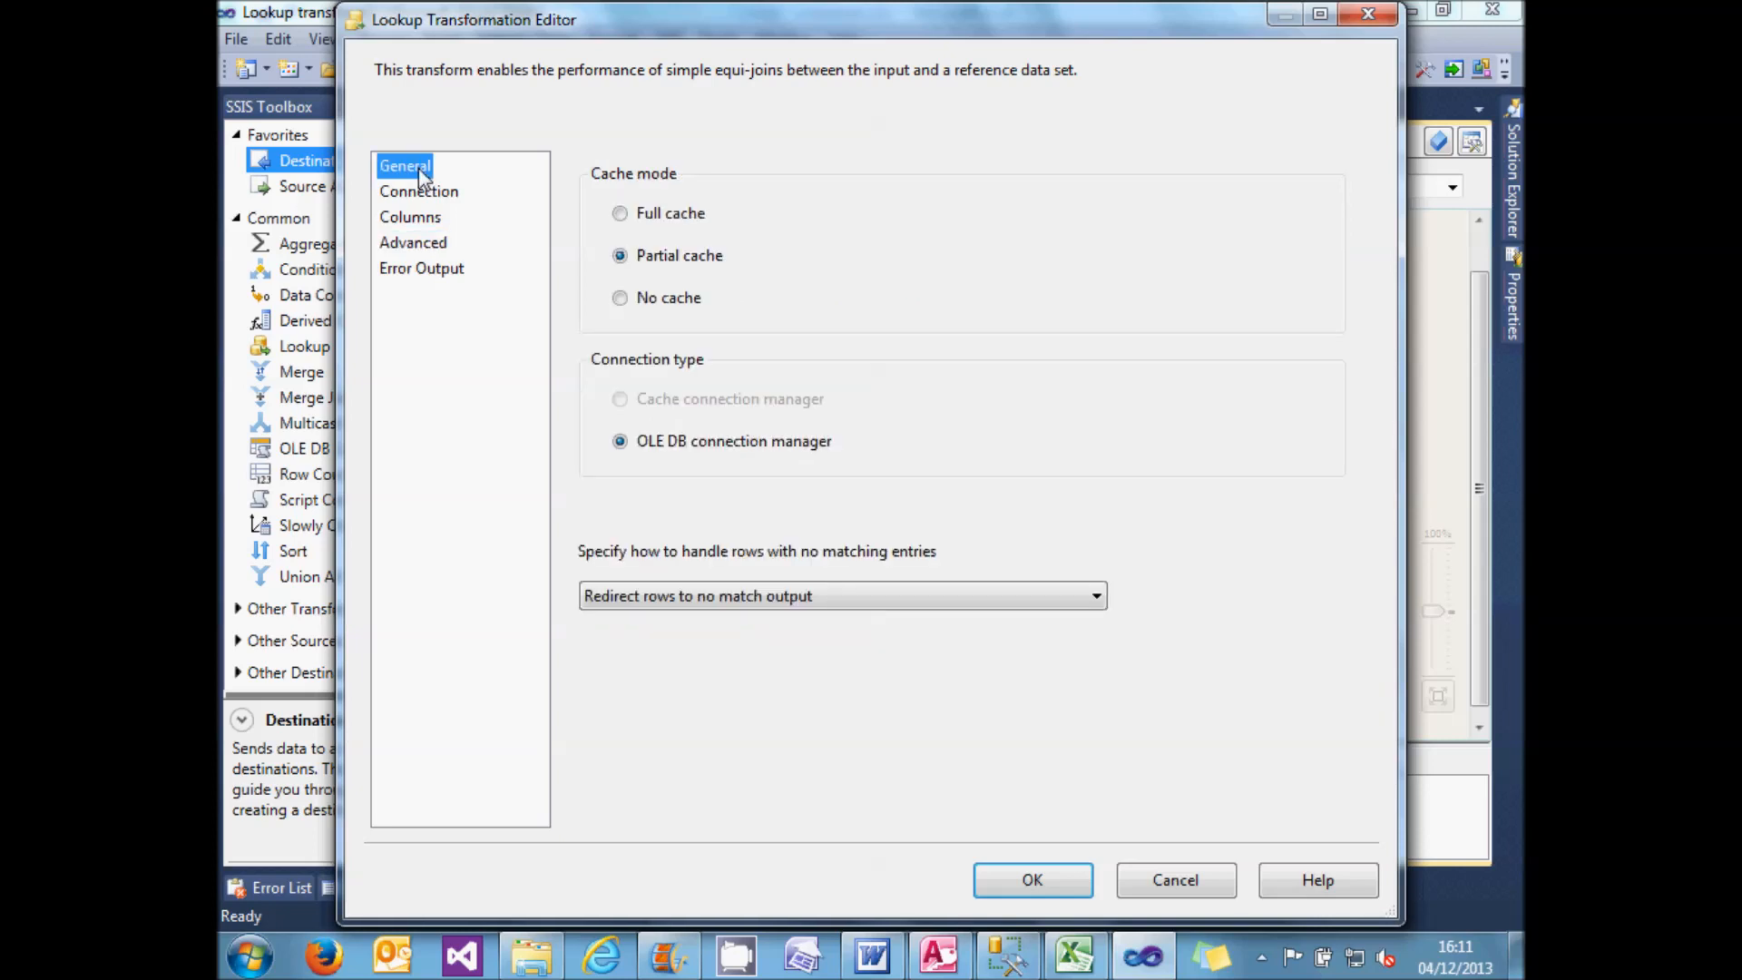
left_click(1080, 958)
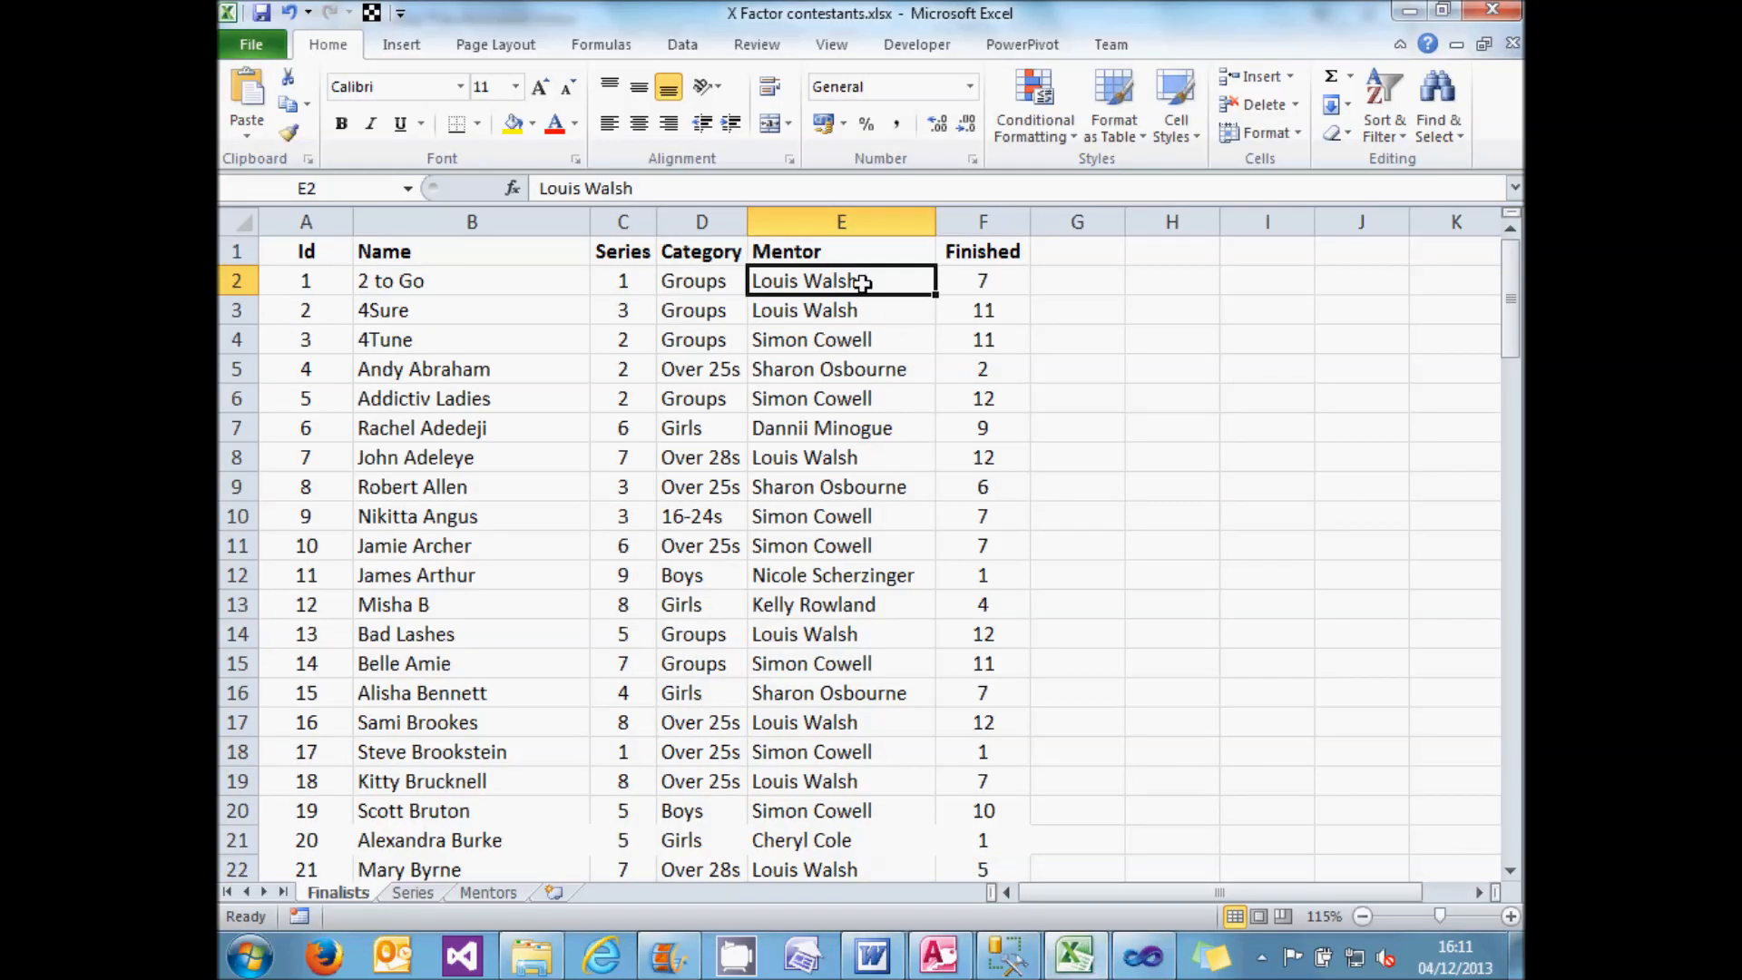
left_click(1009, 958)
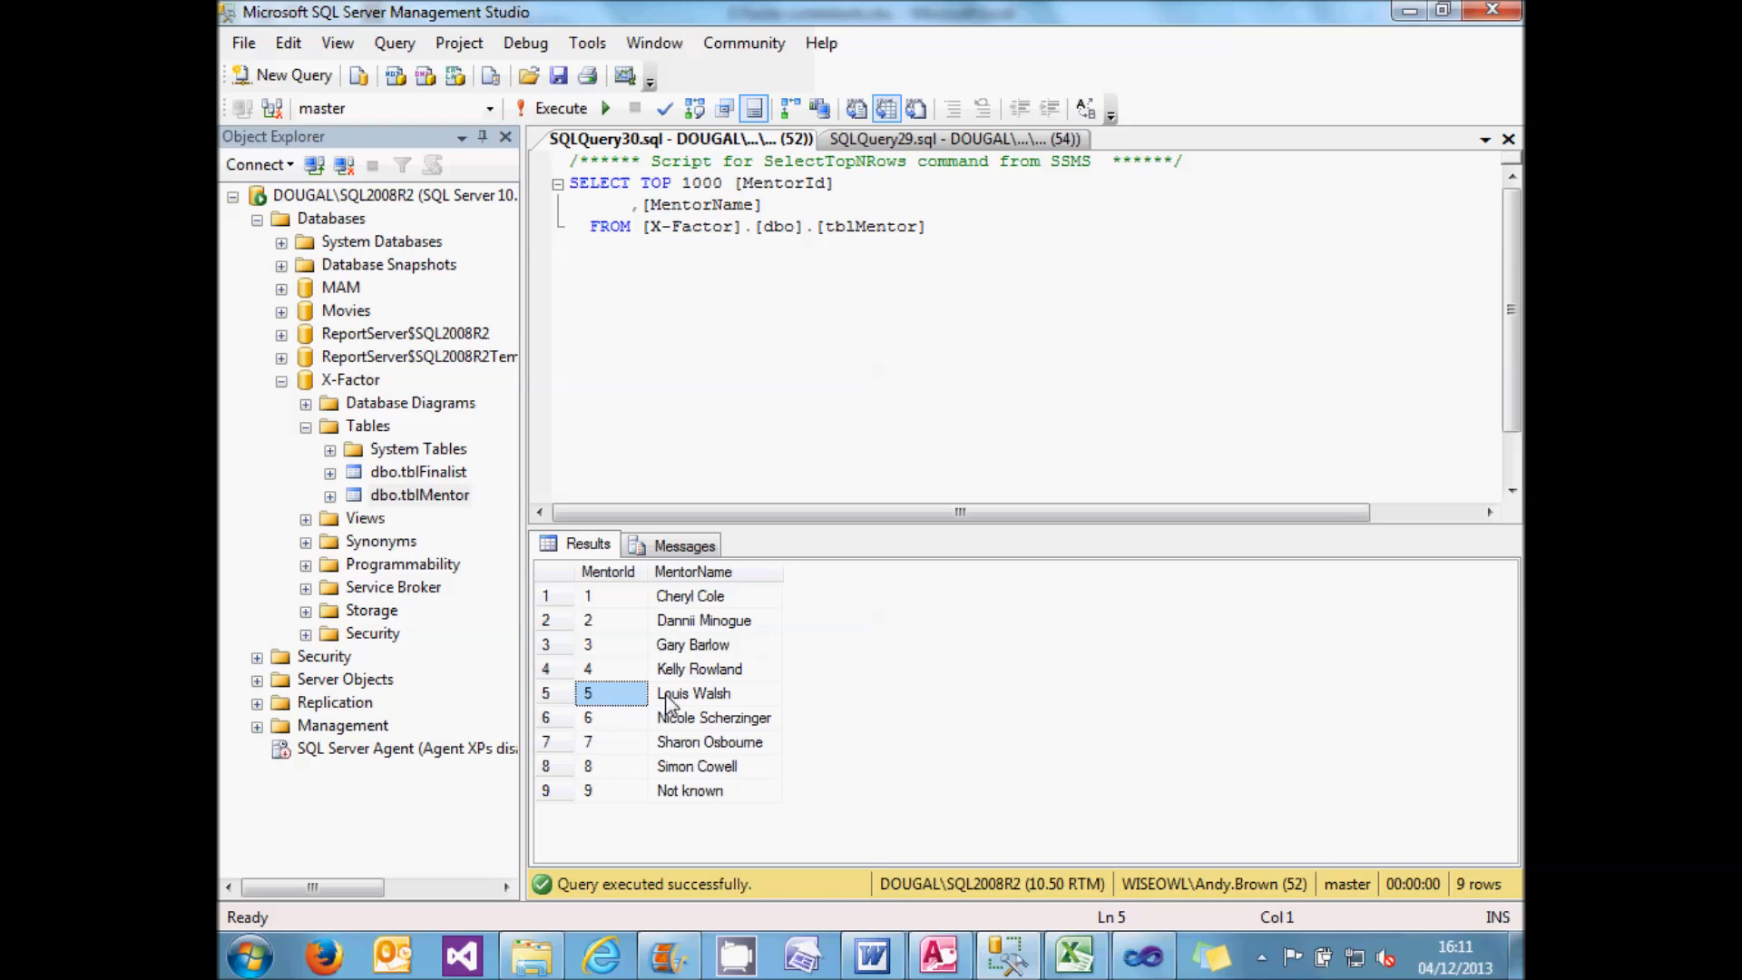
left_click(1074, 955)
left_click(813, 312)
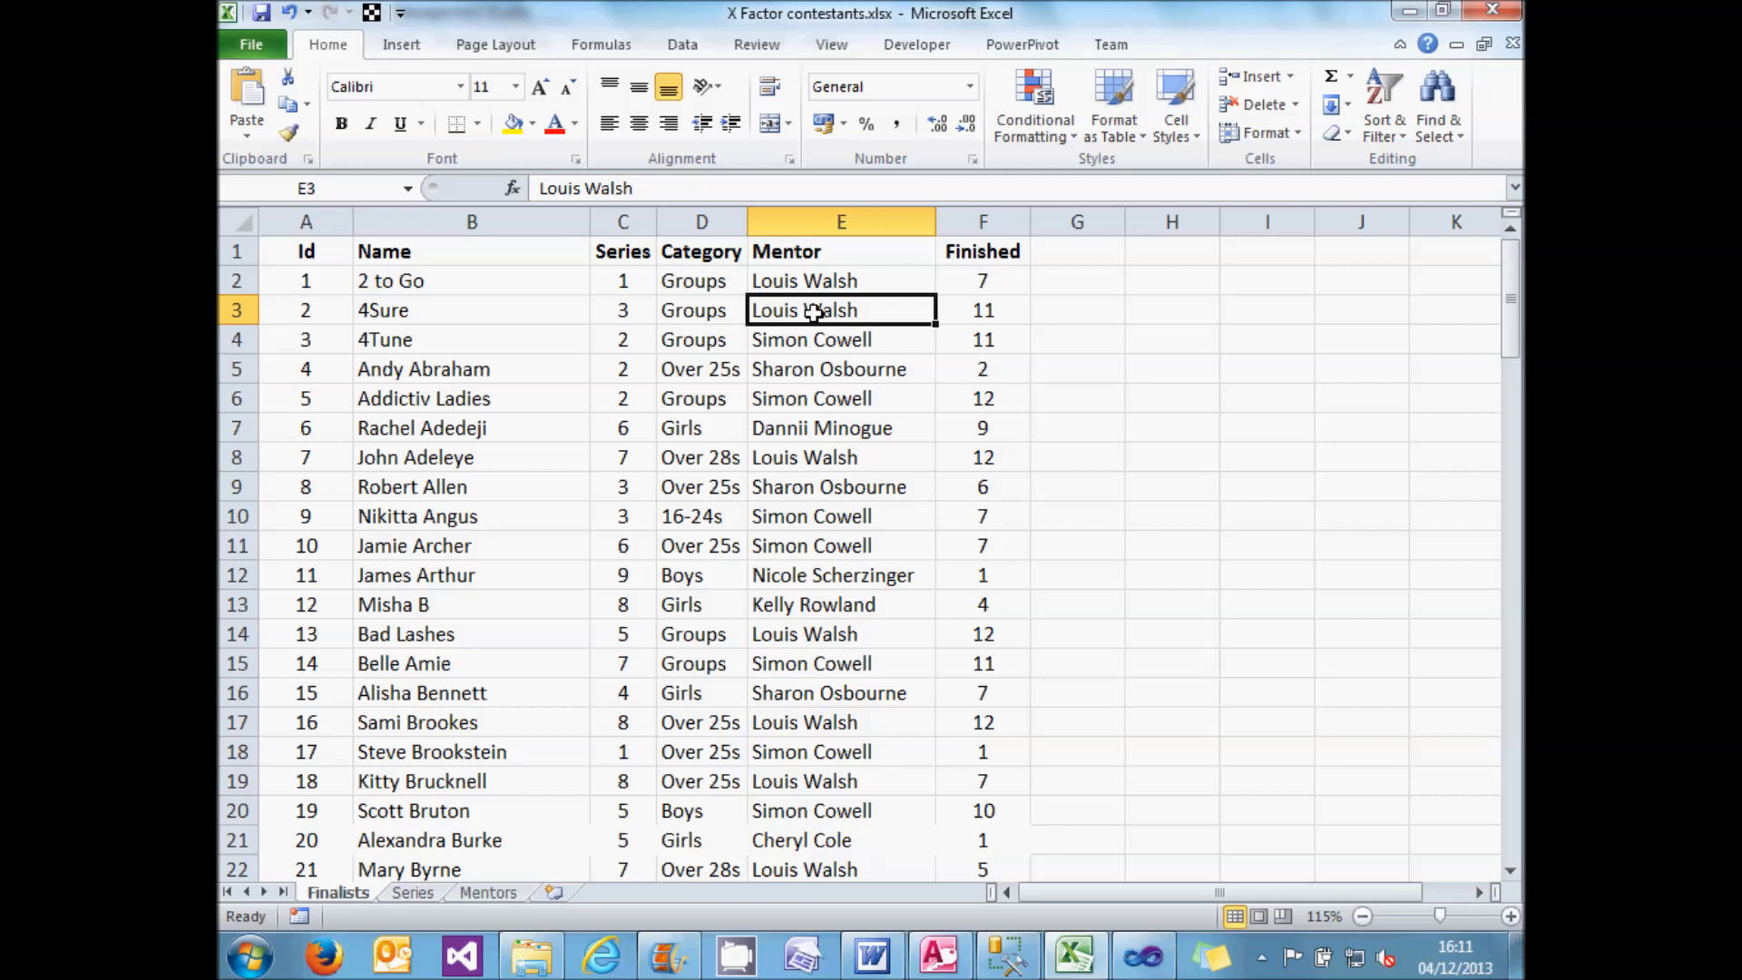
left_click(840, 340)
left_click(859, 367)
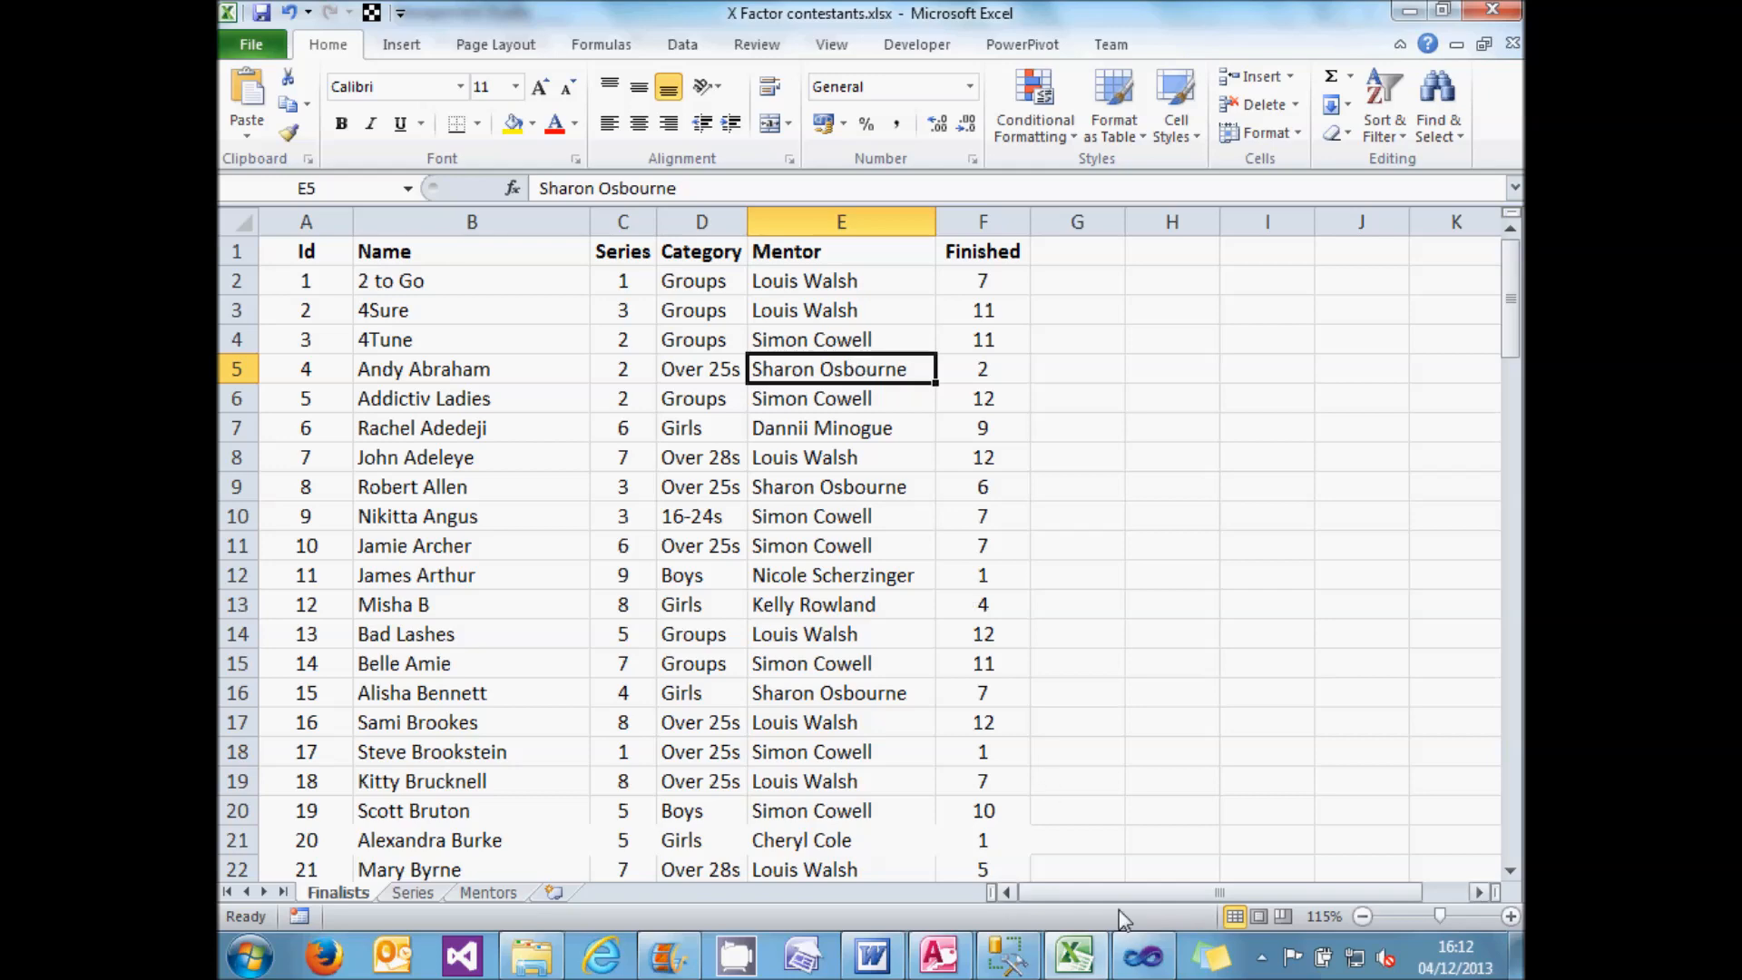
left_click(1144, 955)
left_click(1170, 880)
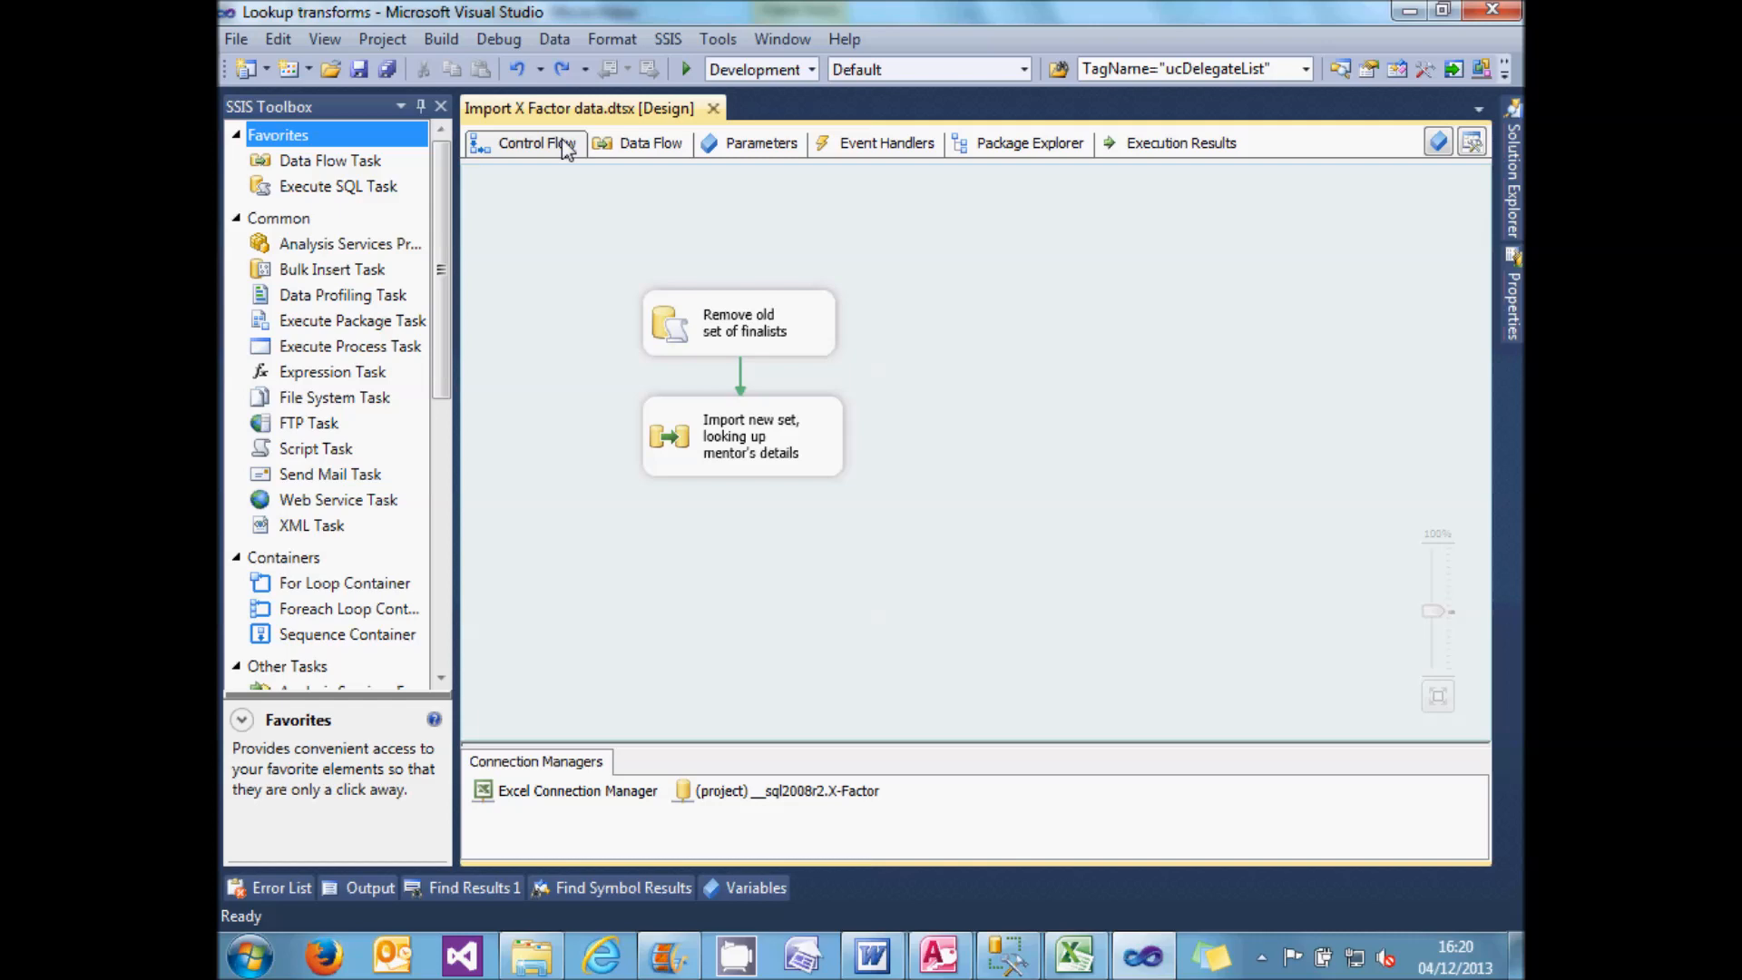
- Switch to SQL Server Management Studio and select the top 1000 rows of dbo.tblMentor
left_click(1006, 954)
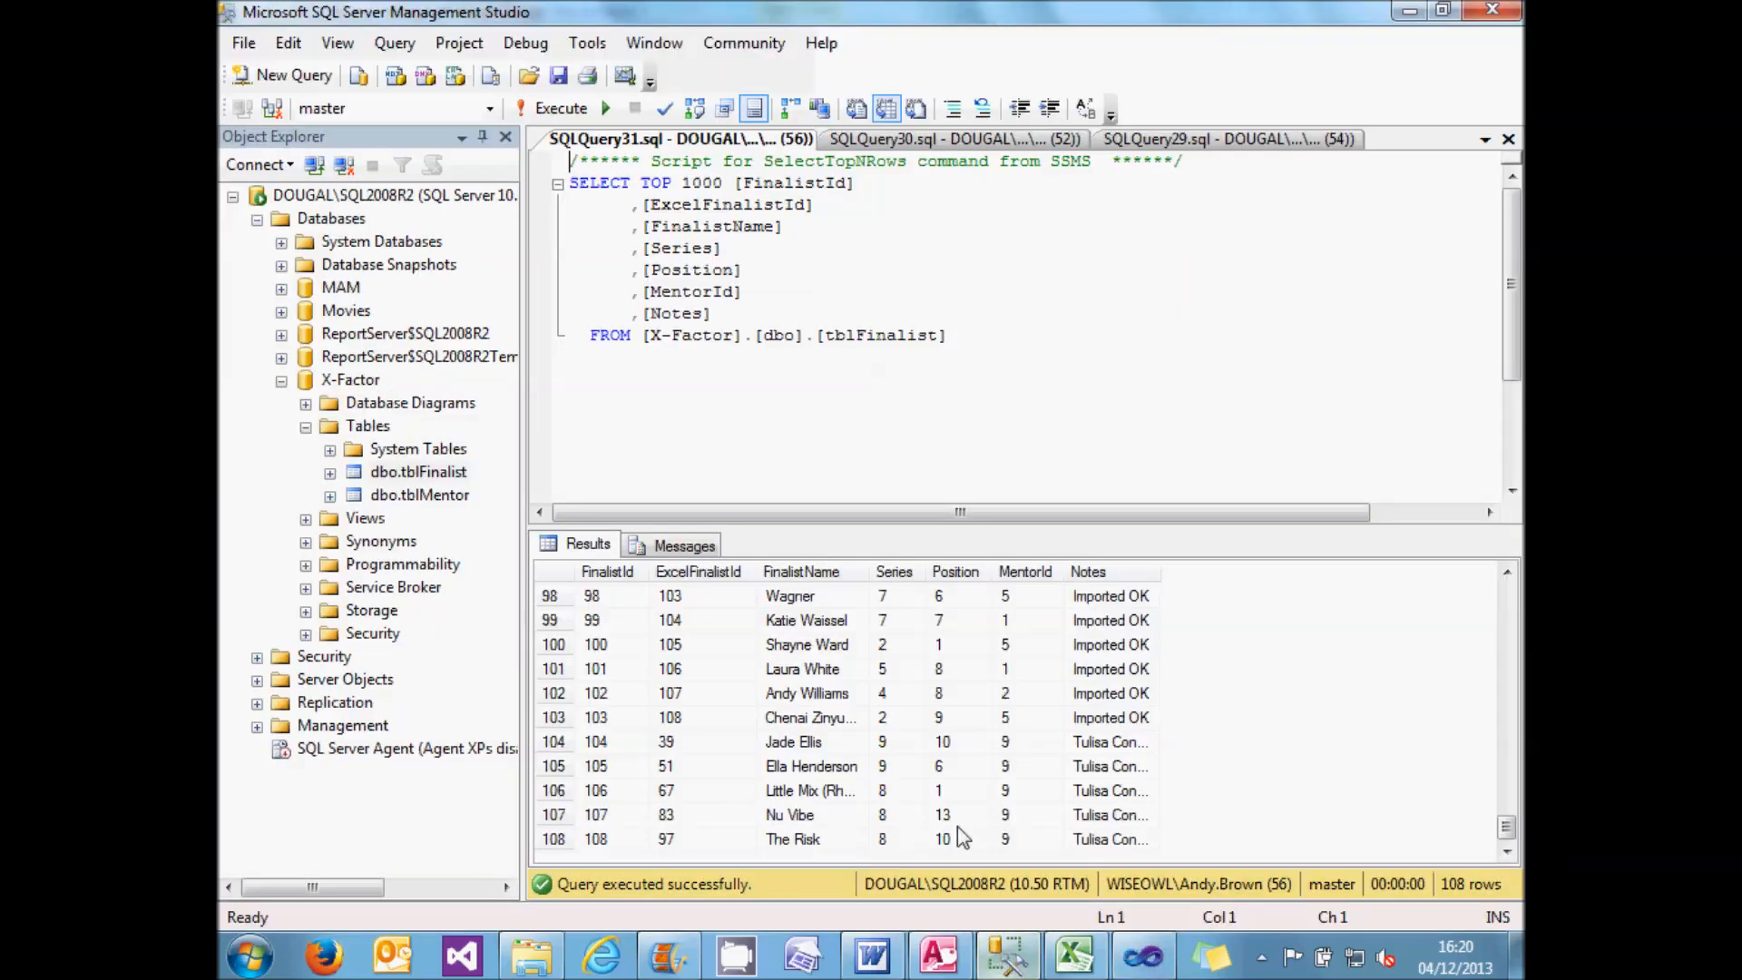
right_click(428, 501)
left_click(495, 541)
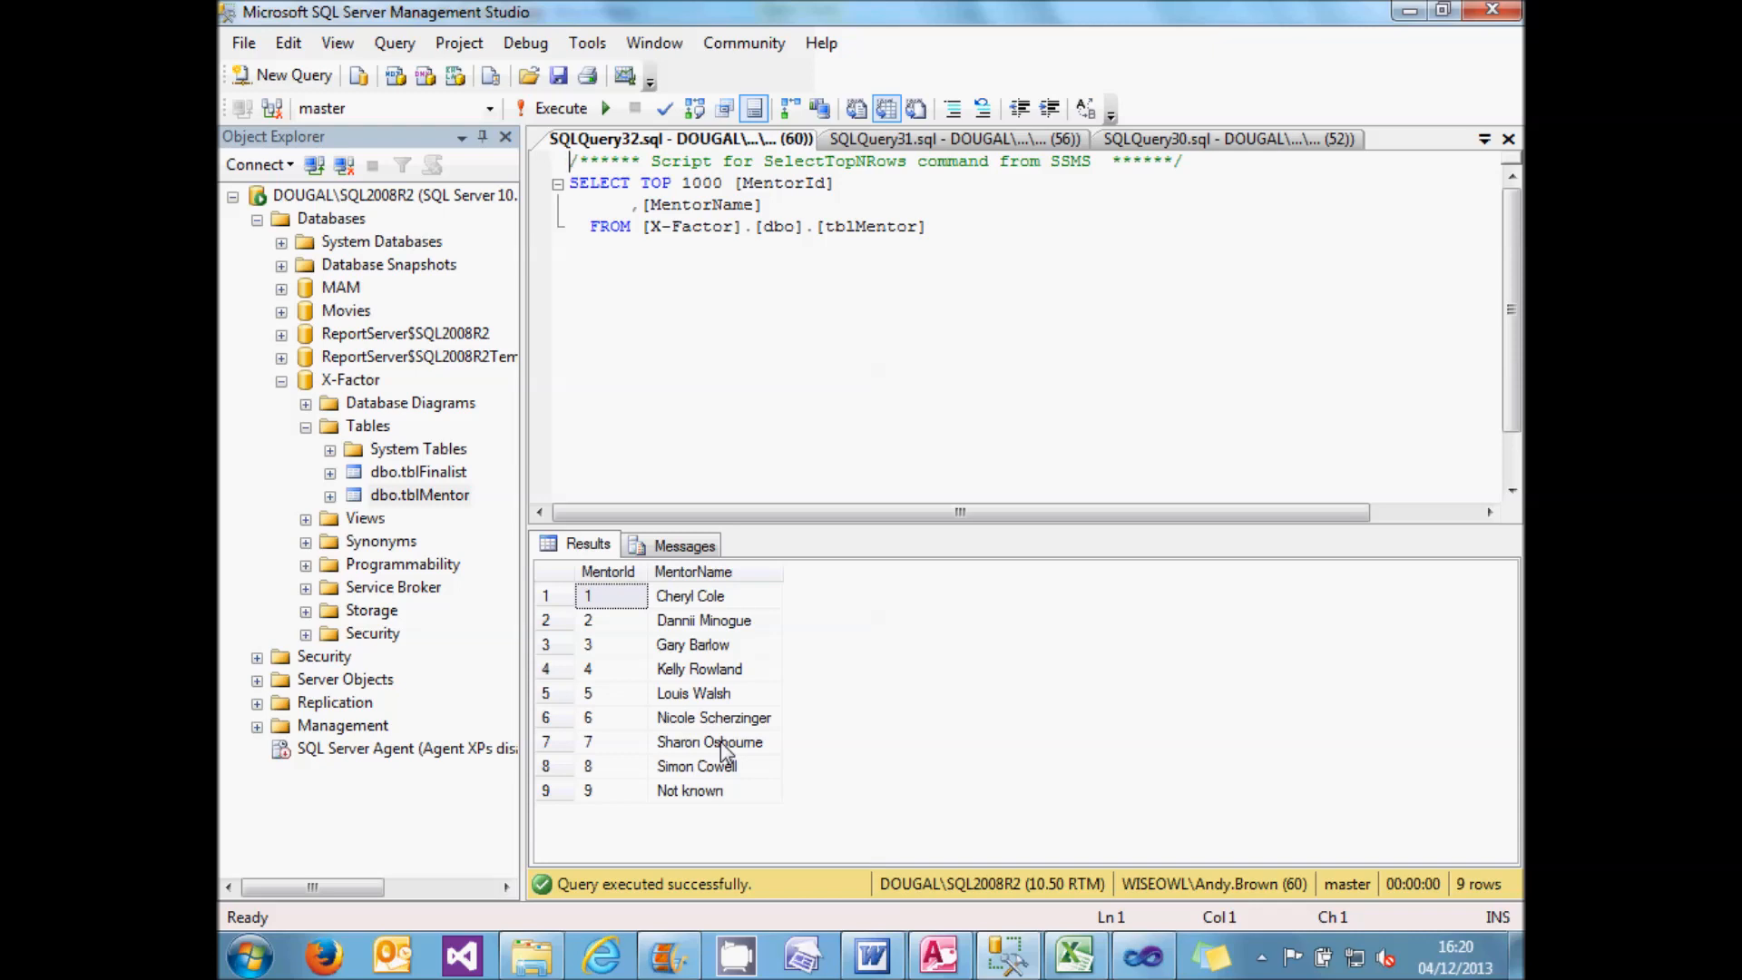
- Back in Visual Studio, add a data flow task named "Load the mentors into a cache" and link it to the "Remove old set of finalists" task
left_click(1136, 951)
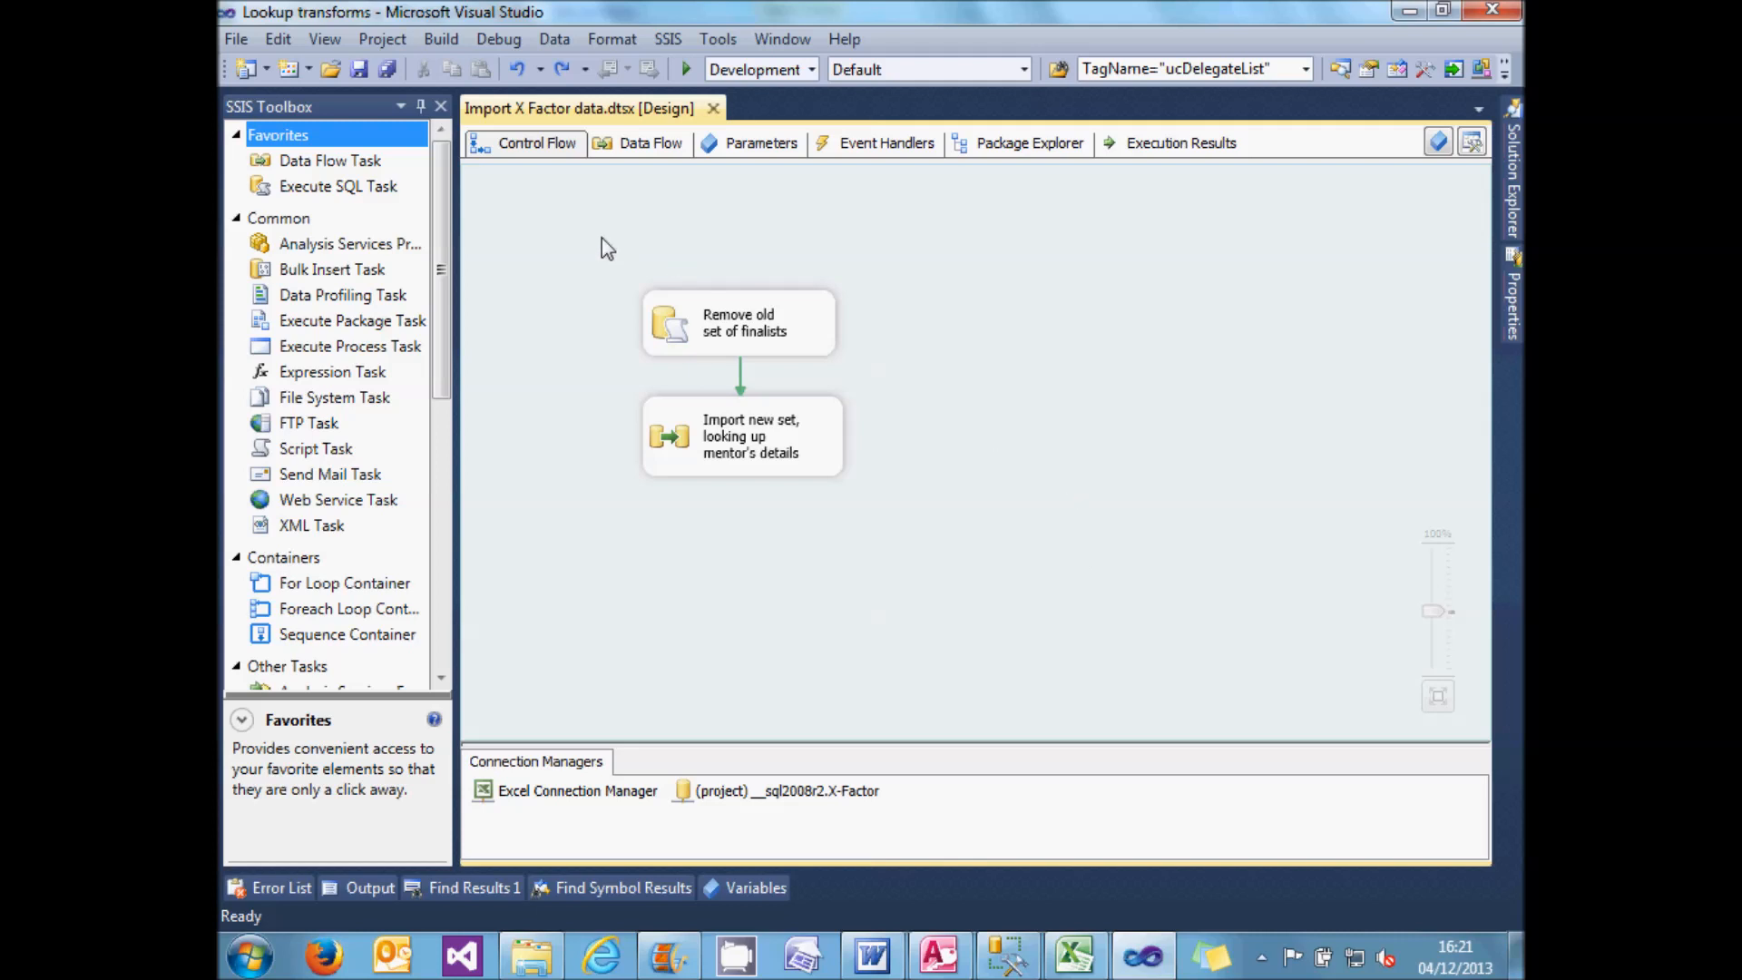
left_click_drag(348, 161, 665, 198)
left_click(742, 226)
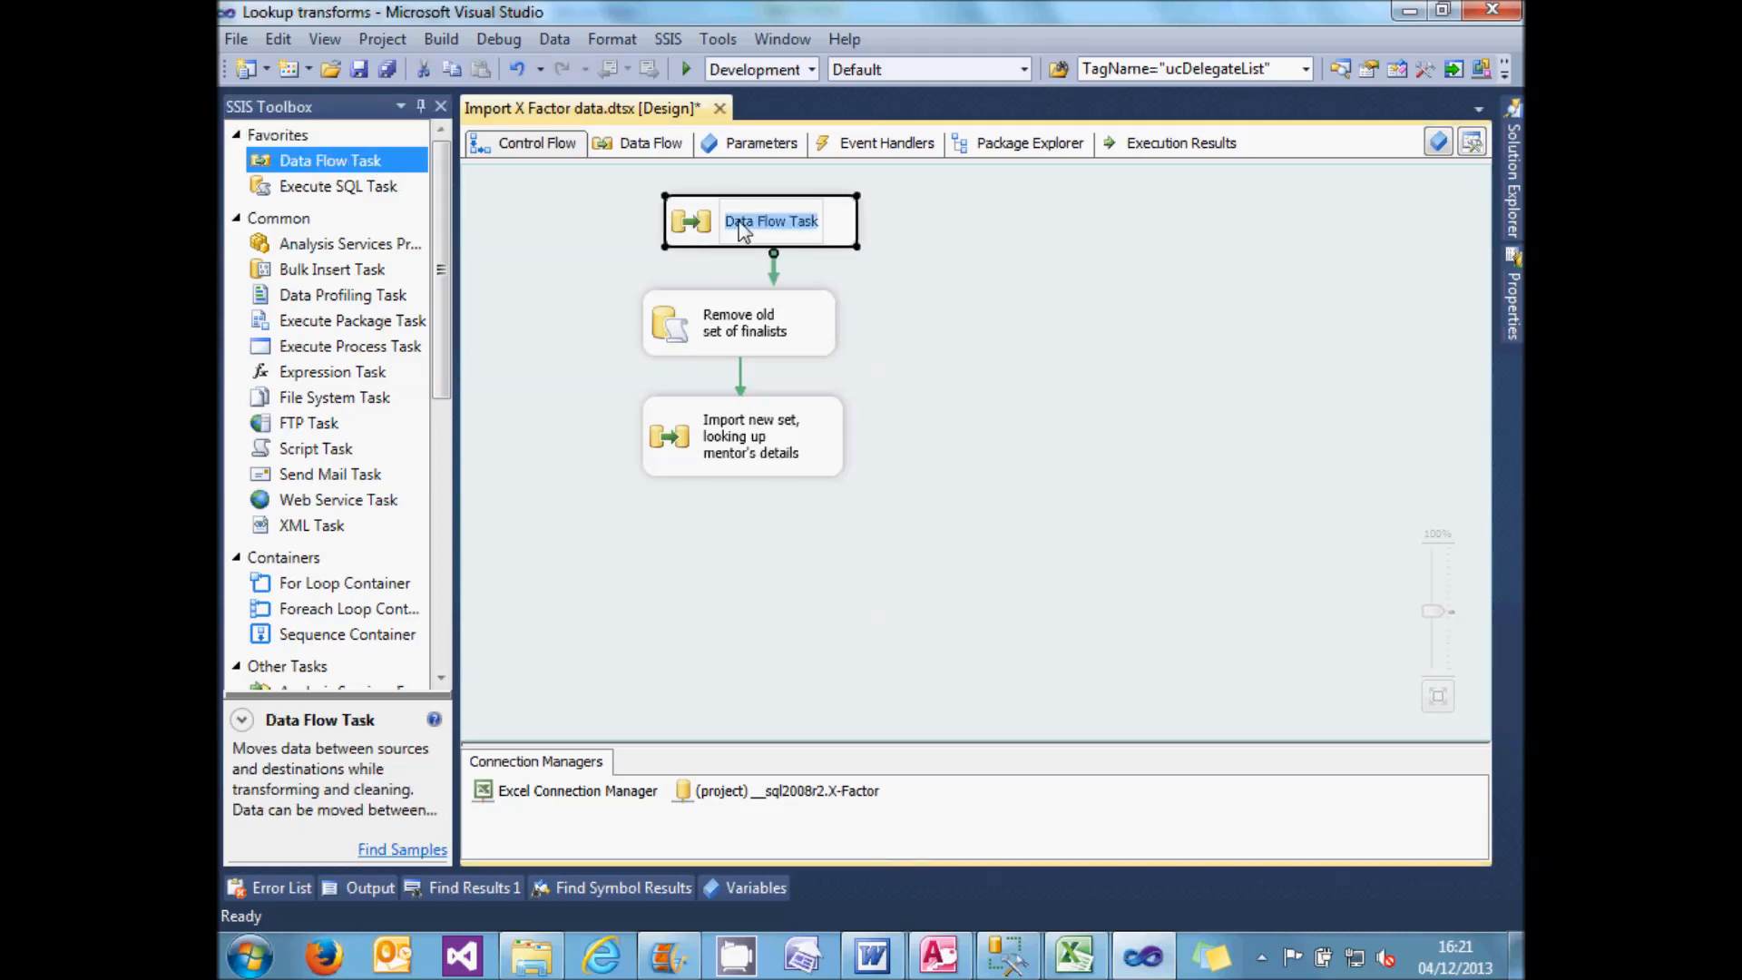
type("Load the mentors into a cache")
left_click(962, 365)
left_click_drag(795, 239, 745, 326)
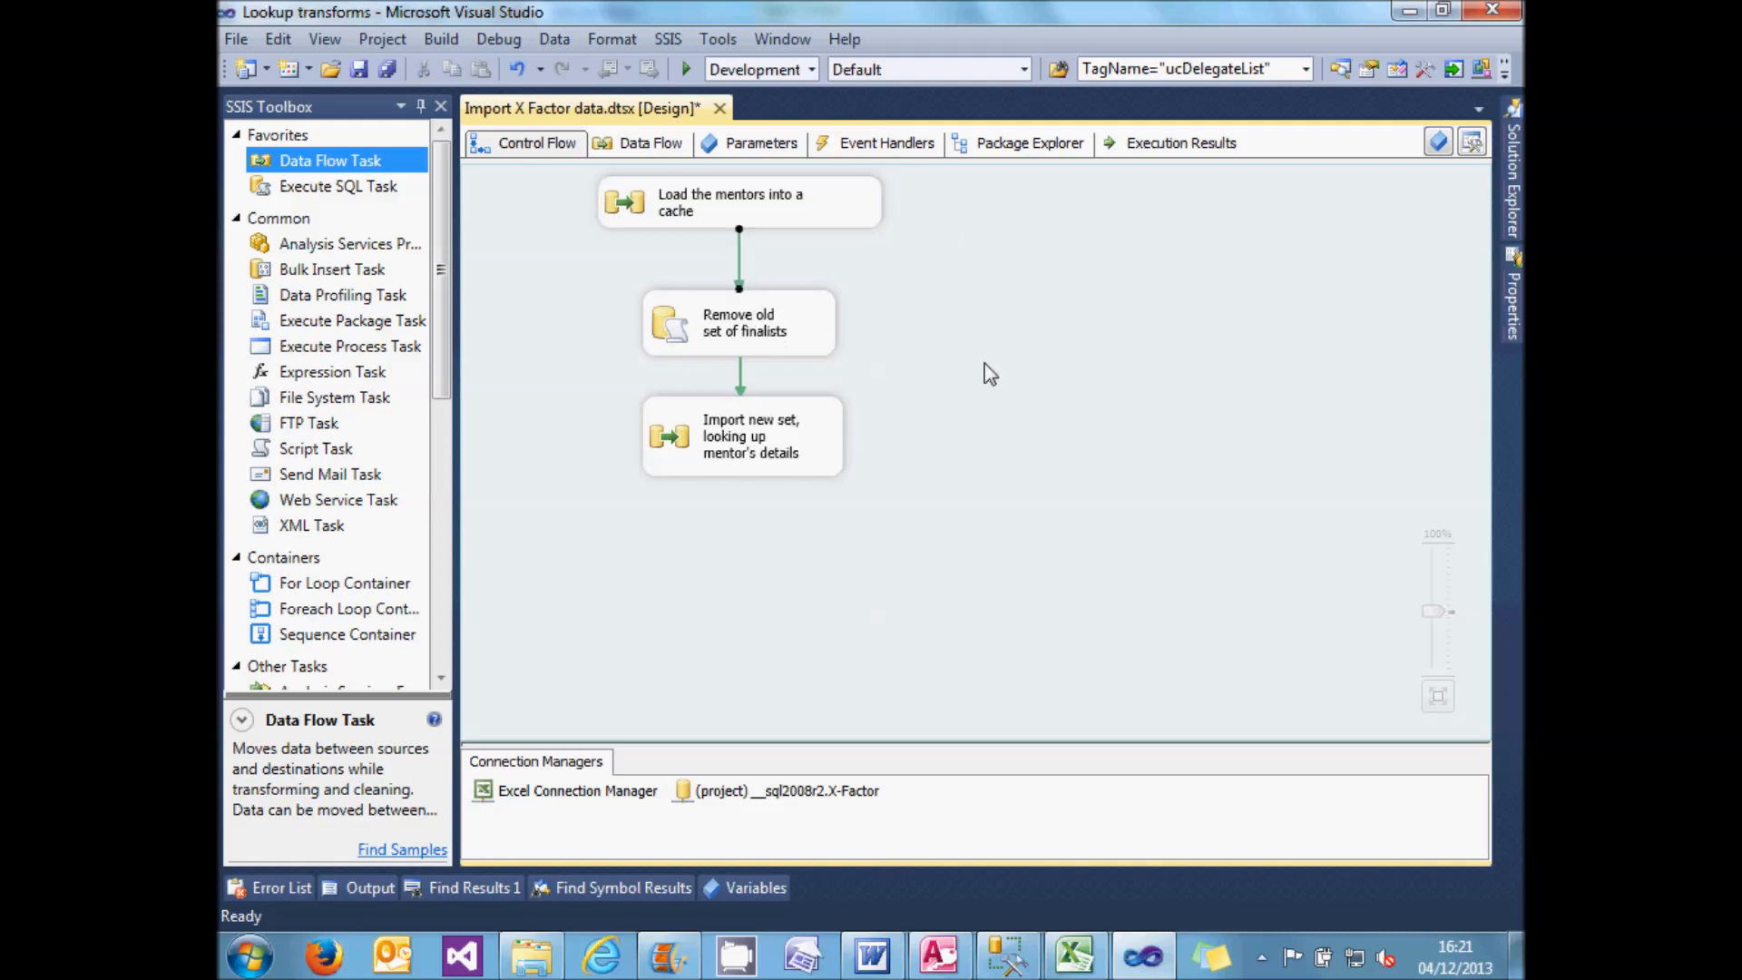
- Open the "Load the mentors into a cache" data flow and add a SQL Server source using the __sql2008r2.X-Factor connection manager
double_click(632, 213)
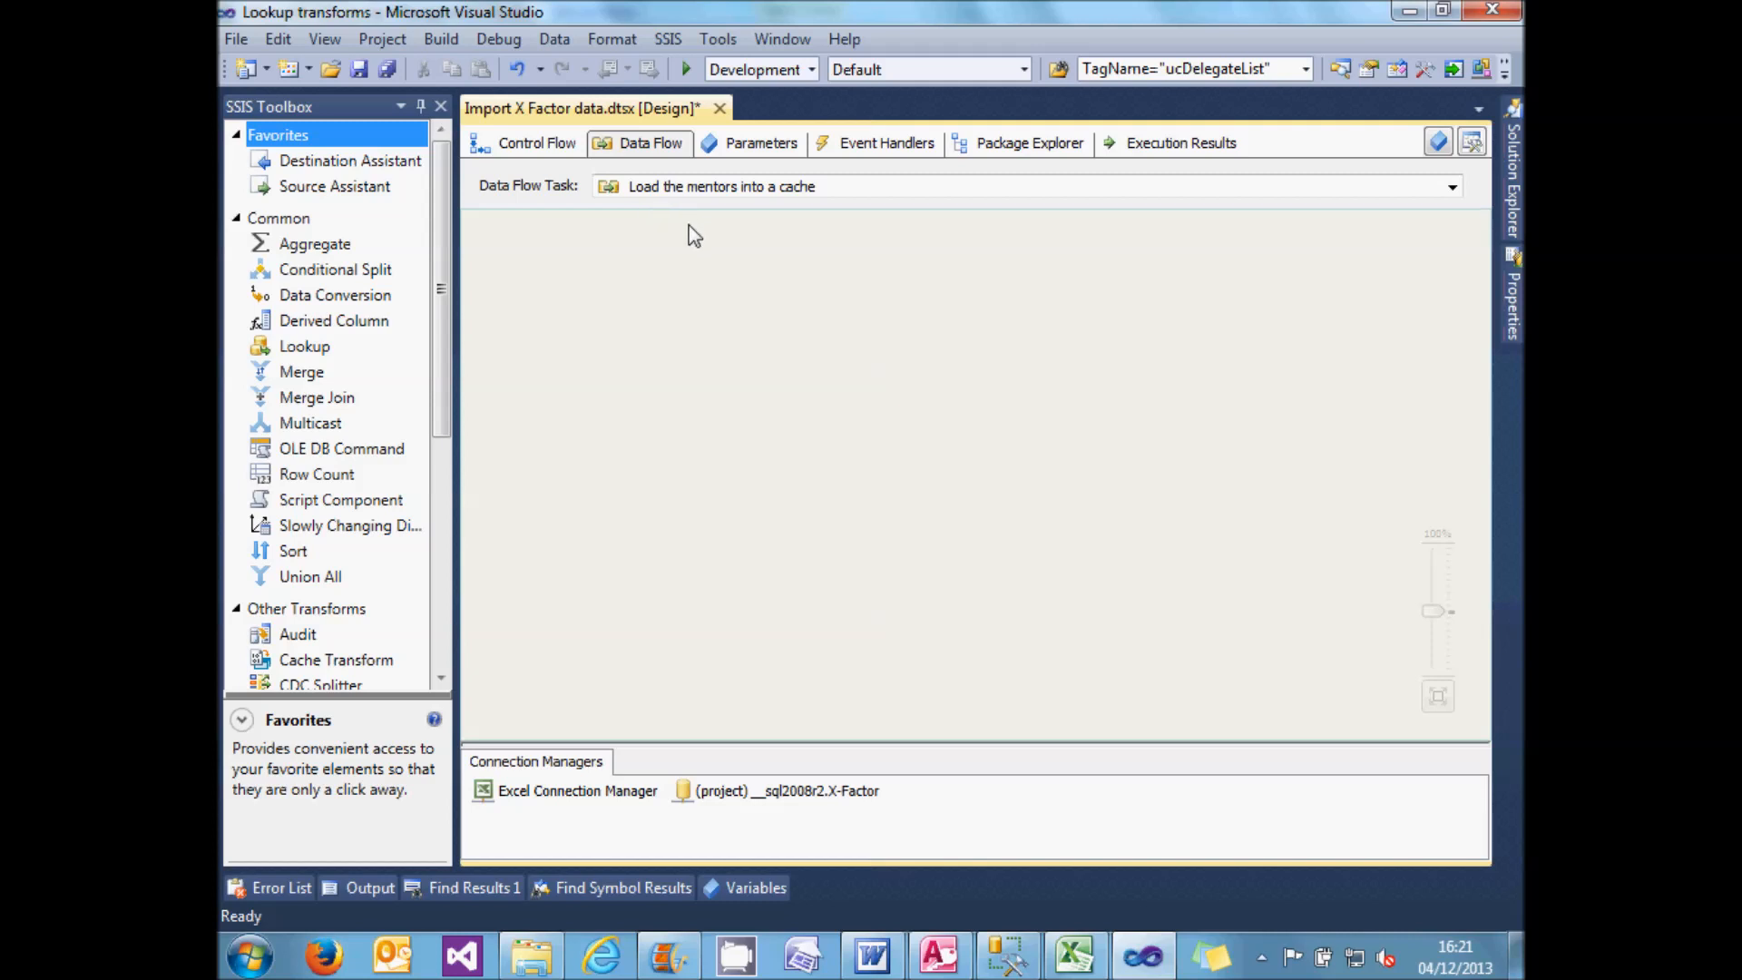
left_click(374, 189)
left_click_drag(372, 189, 666, 303)
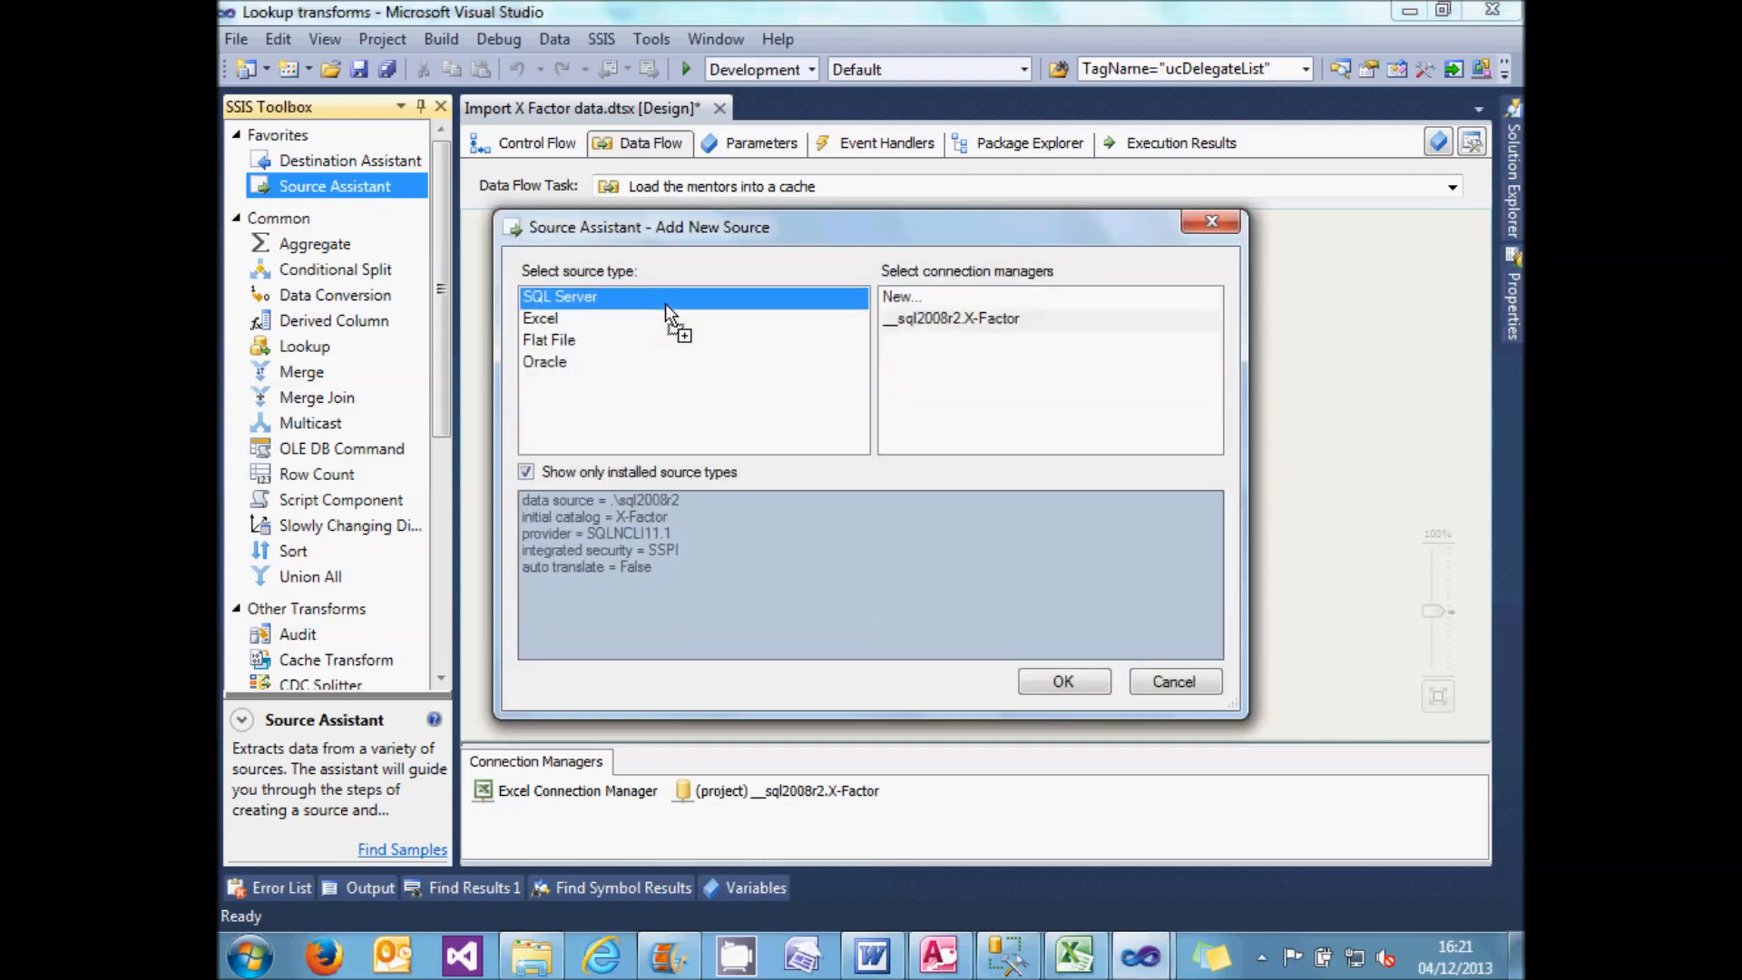
left_click(937, 320)
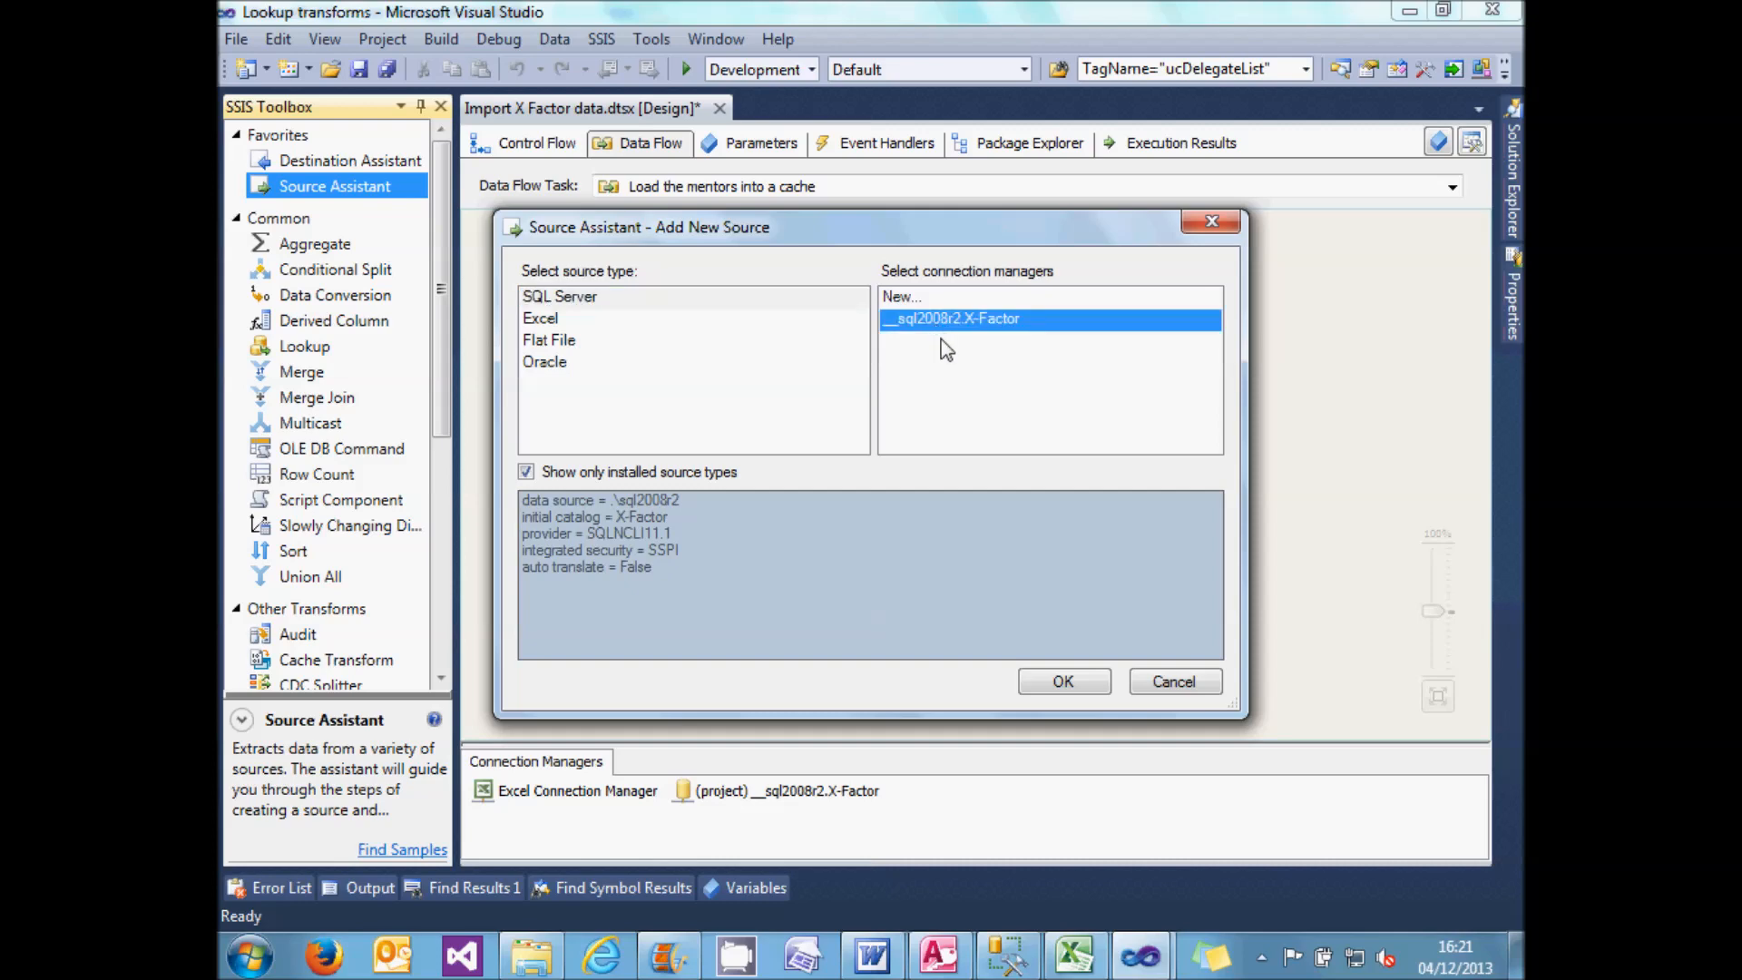
left_click(1063, 682)
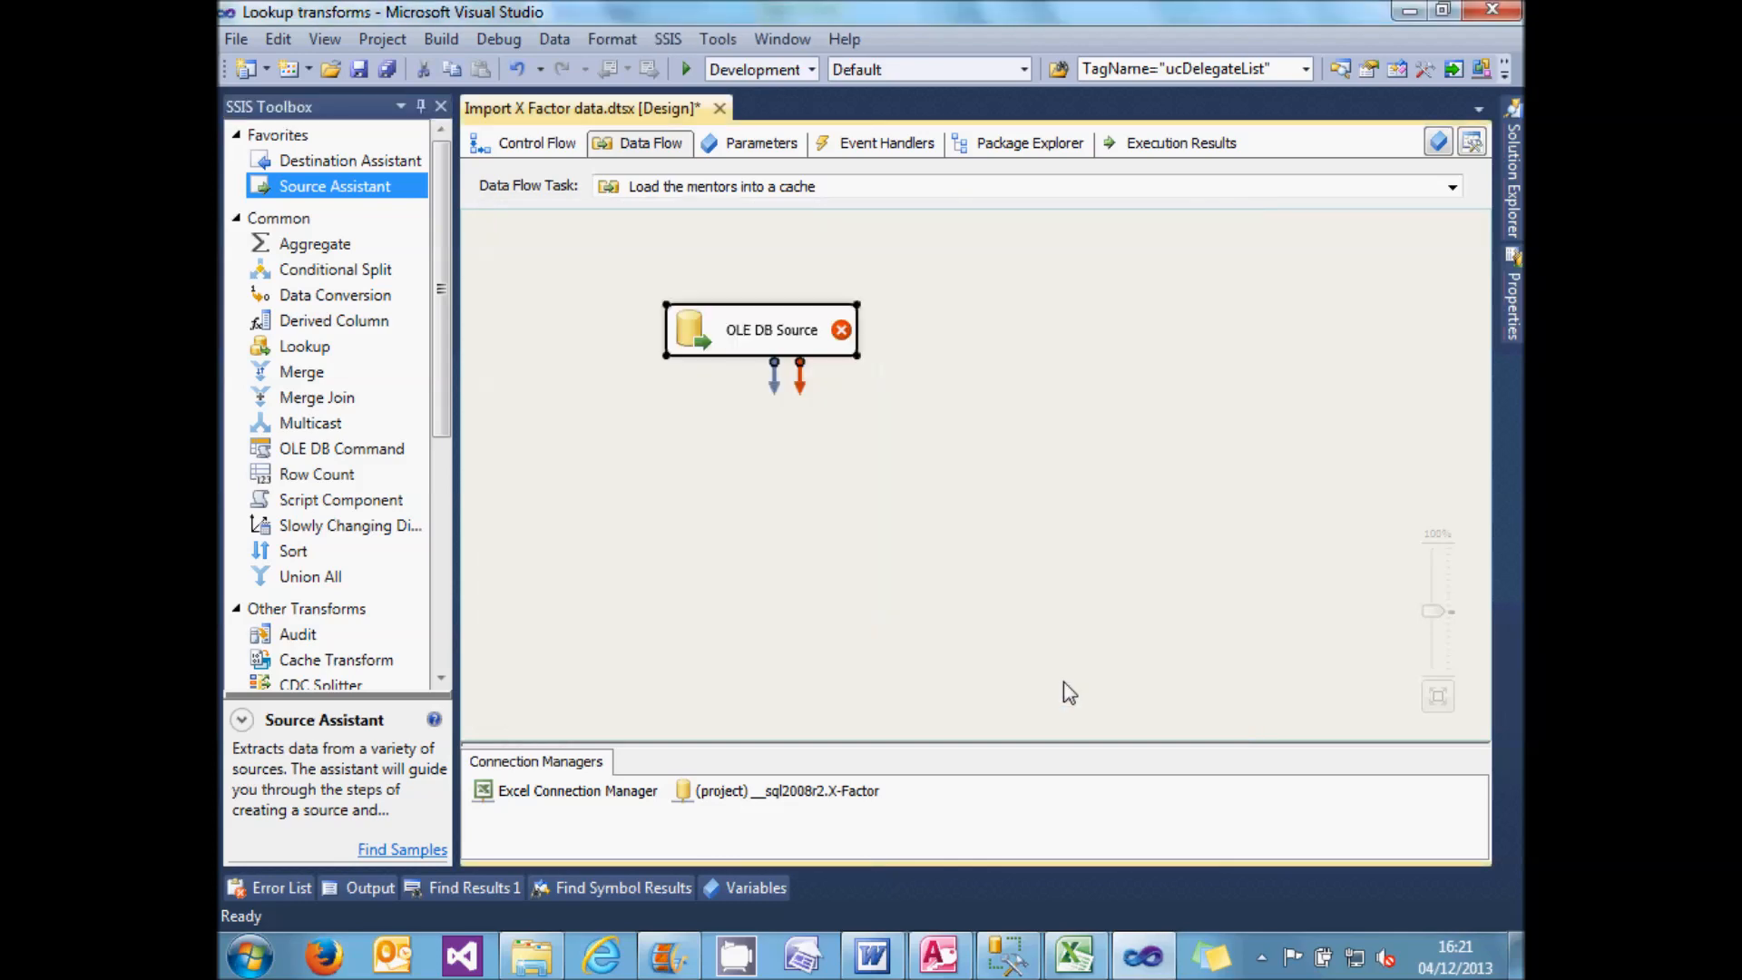
- Configure the OLE DB source to read from the [dbo].[tblMentor] table
double_click(698, 340)
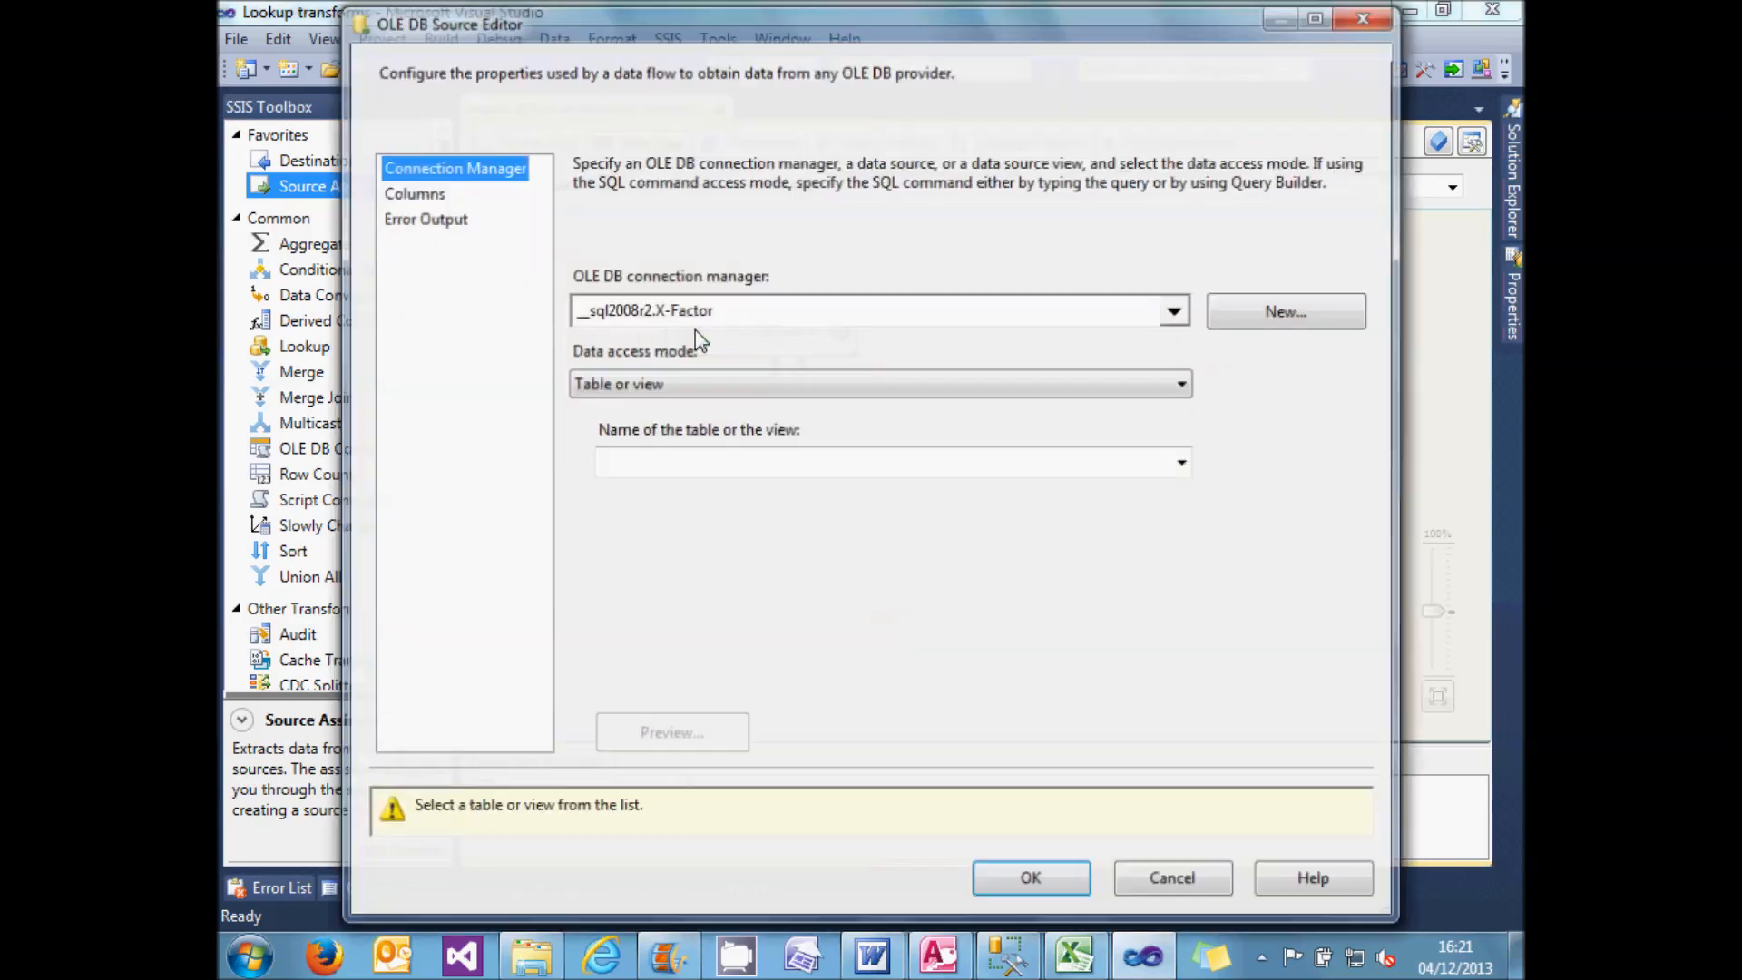
left_click(1185, 465)
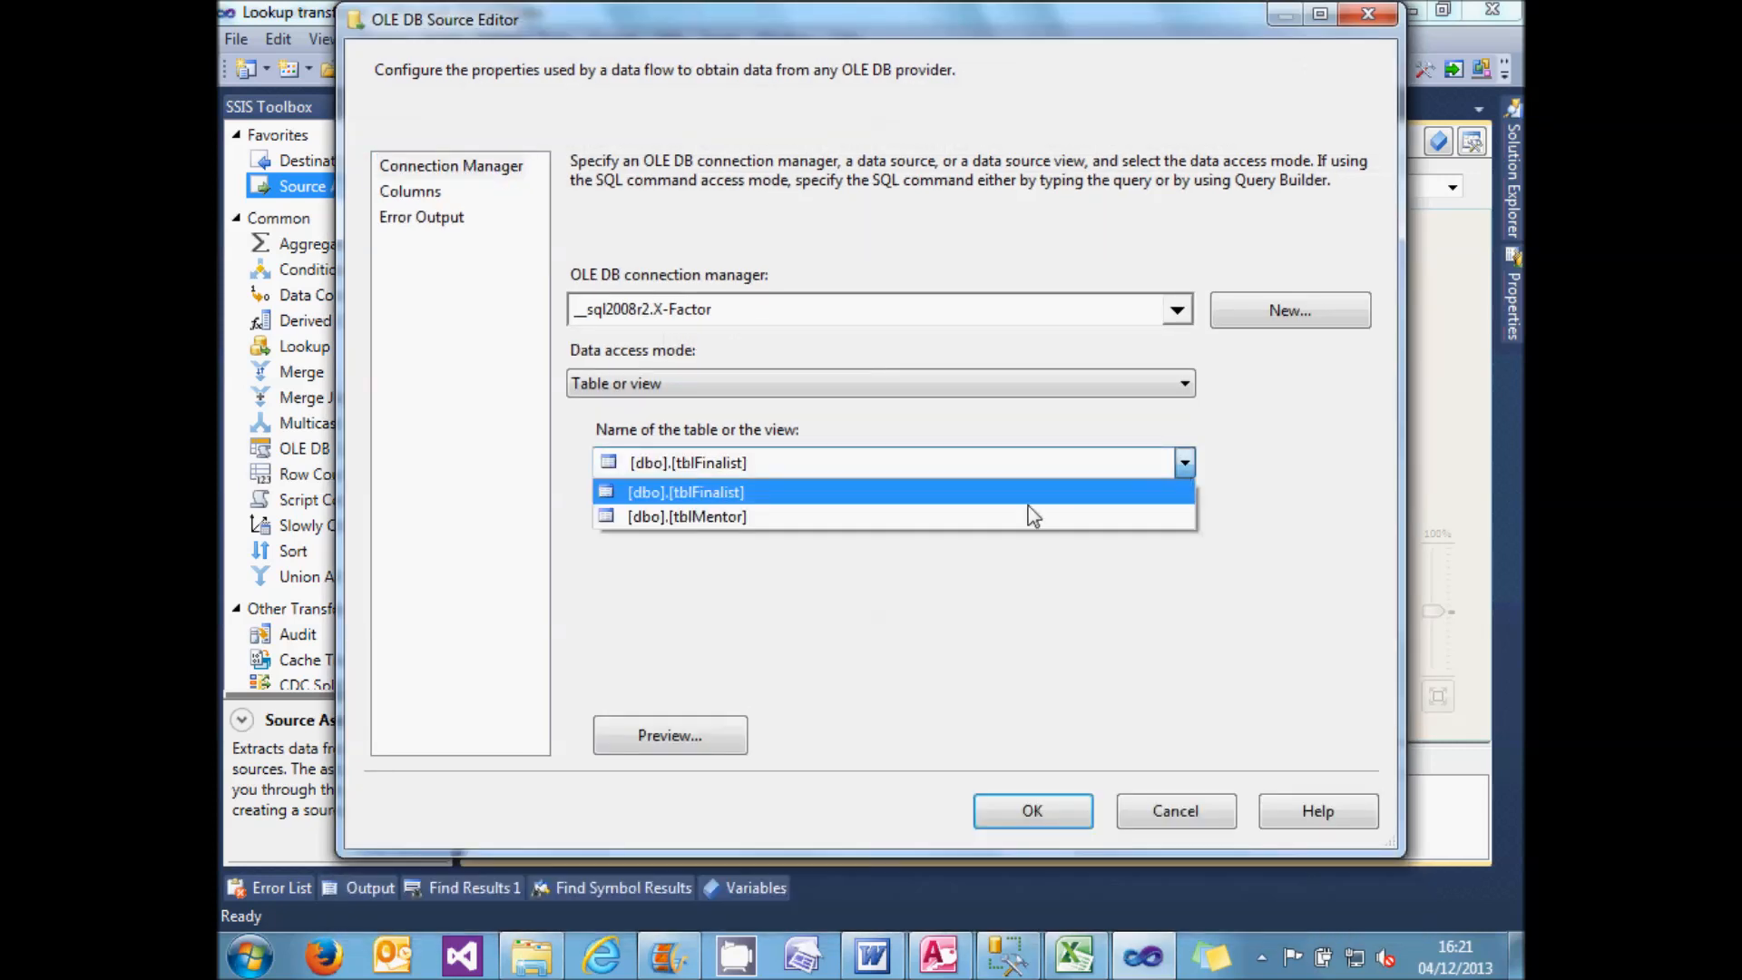
left_click(998, 517)
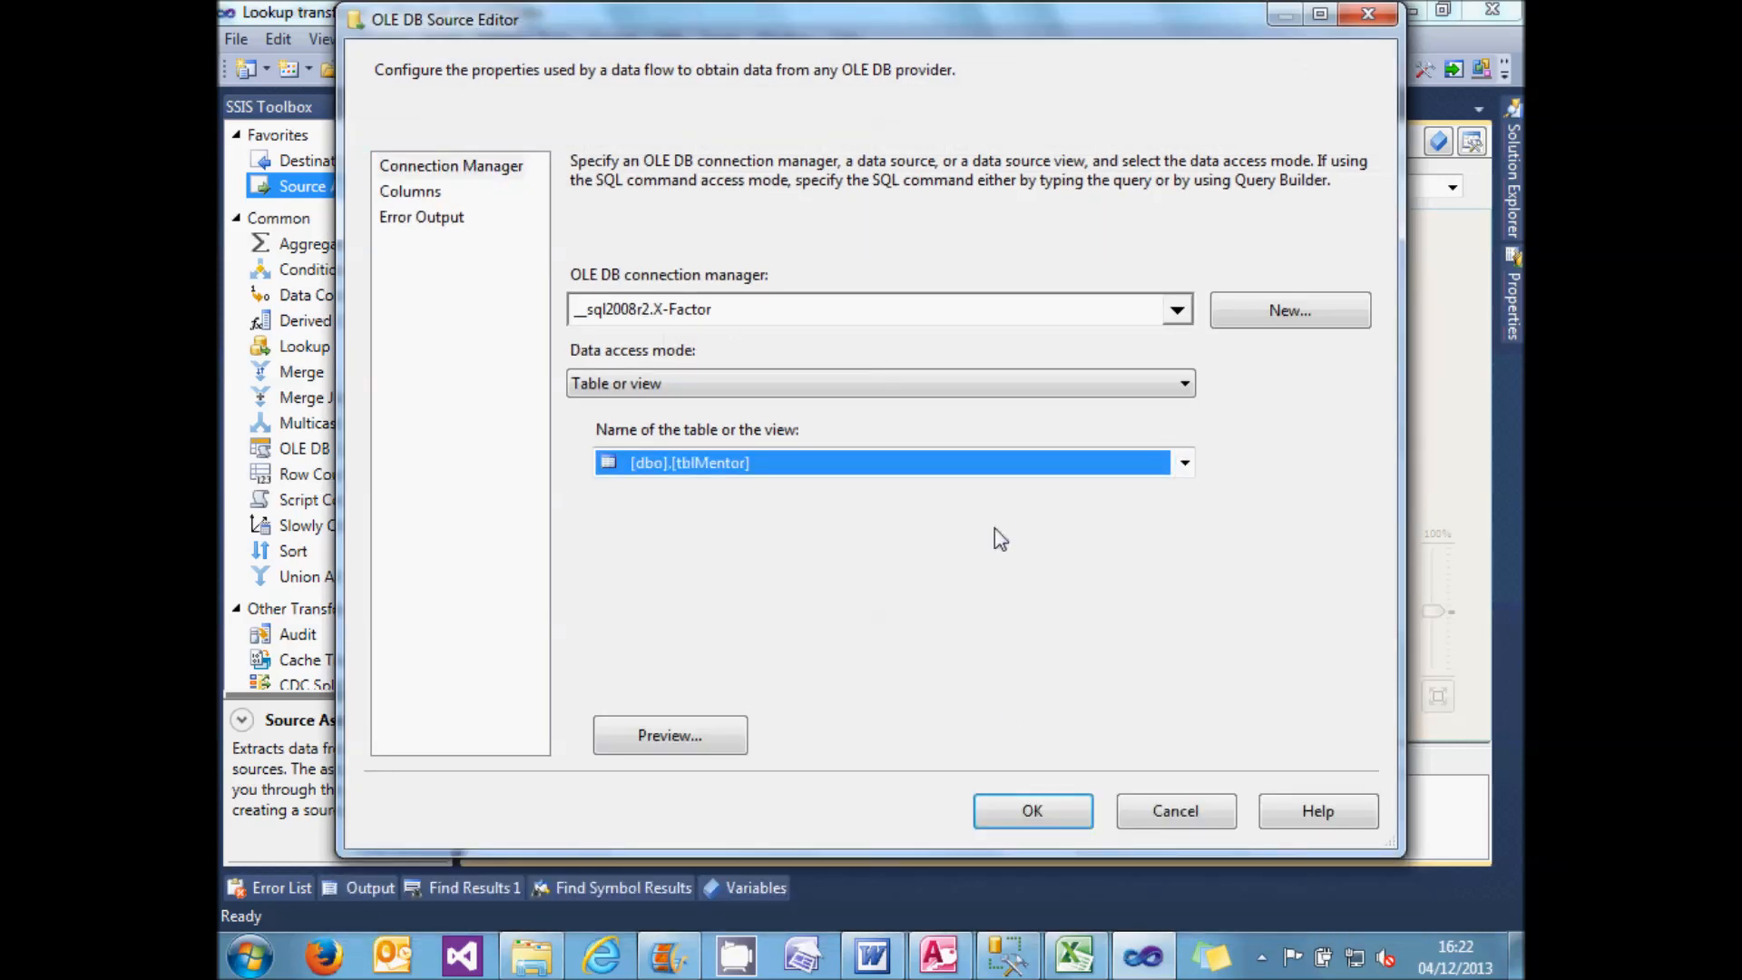
left_click(1032, 810)
- Rename the OLE DB source as "Mentors table"
left_click(748, 331)
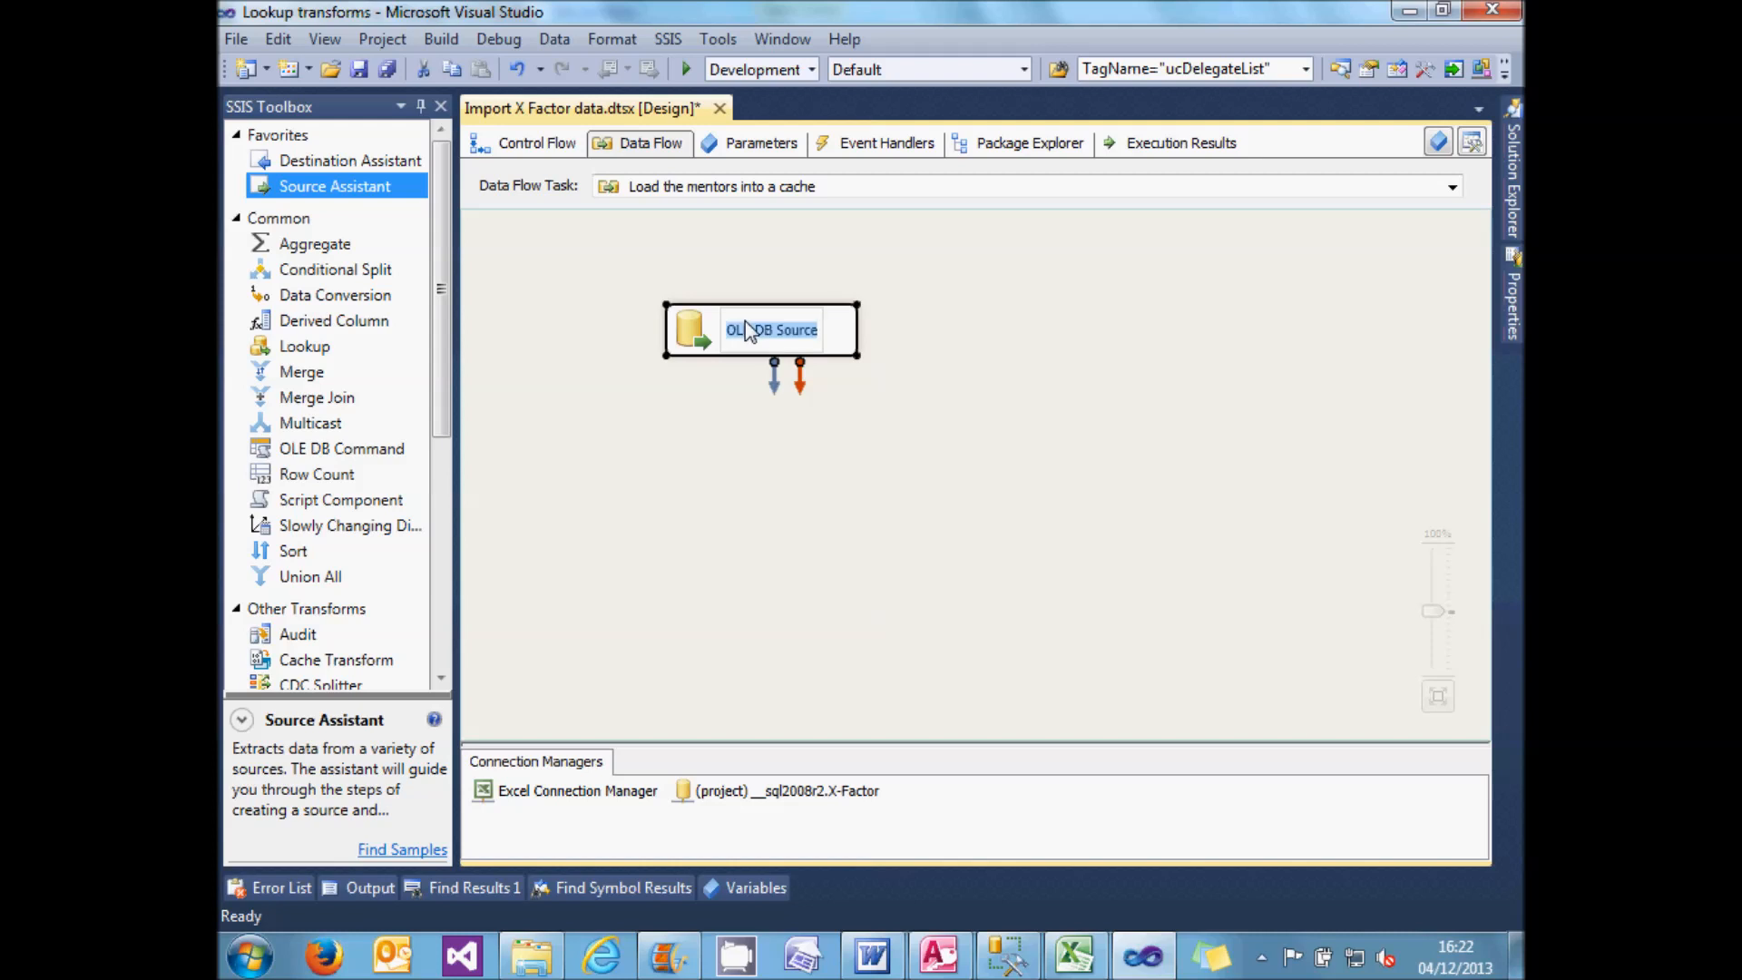
type("Mentors rable")
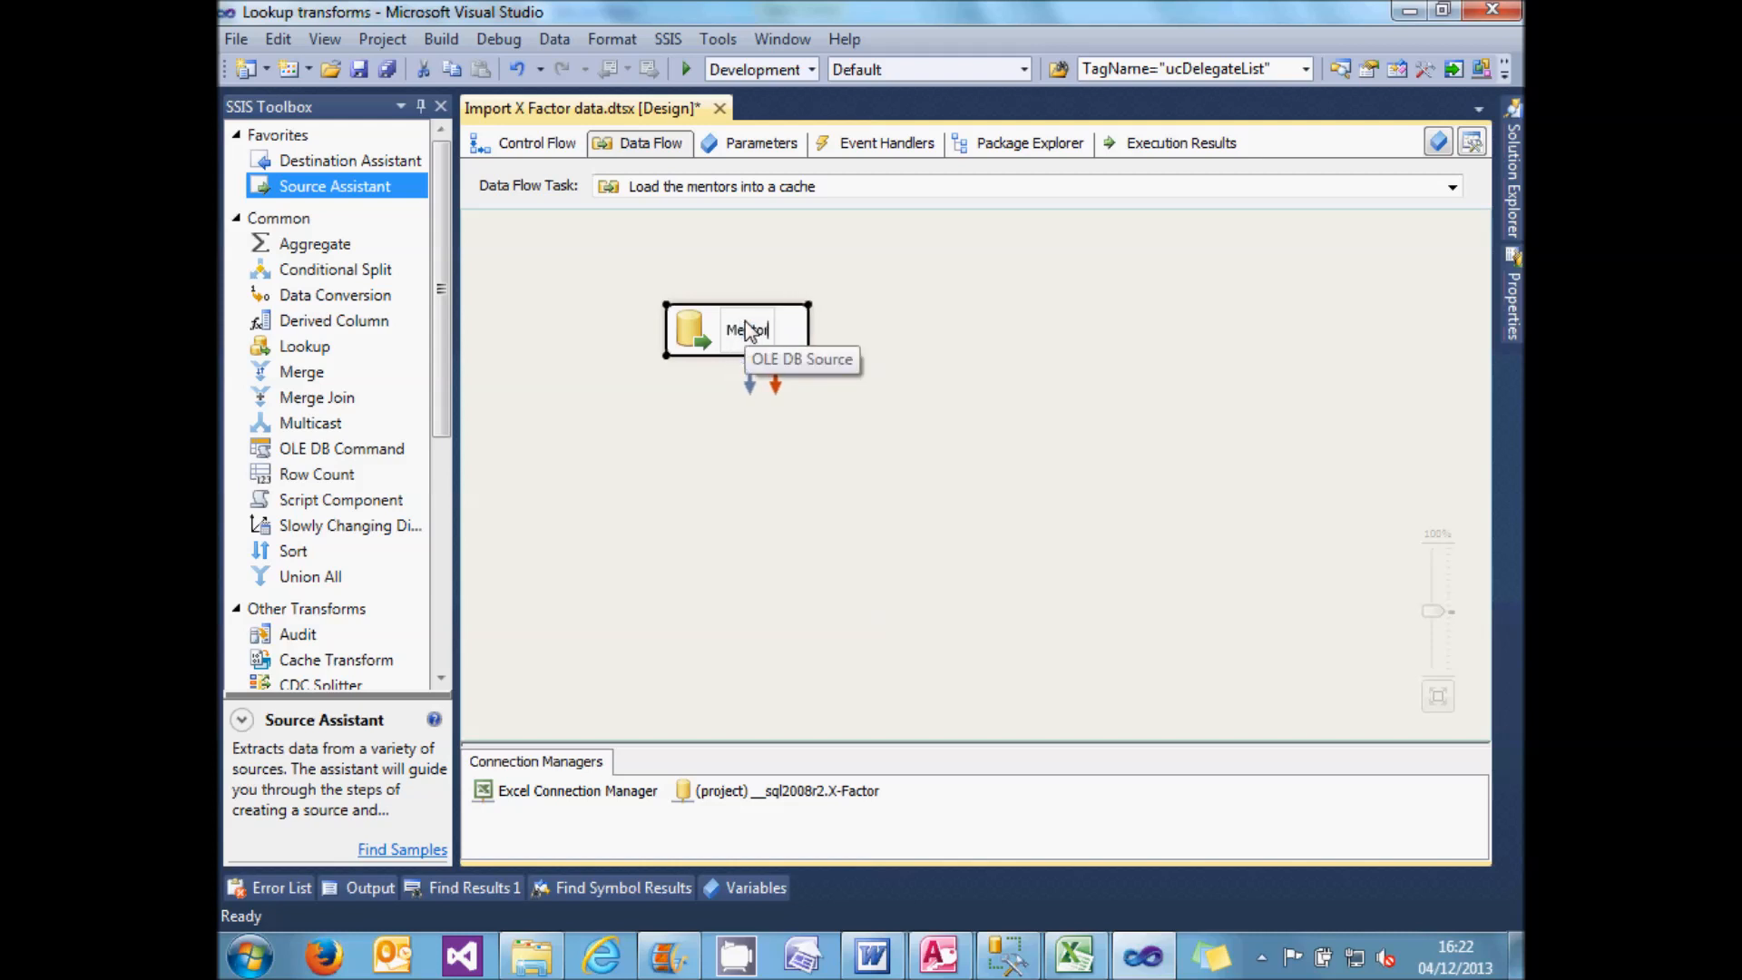
key("BackSpace")
key("BackSpace")
key("BackSpace")
key("BackSpace")
key("BackSpace")
type("rta")
key("BackSpace")
key("BackSpace")
key("BackSpace")
type("table")
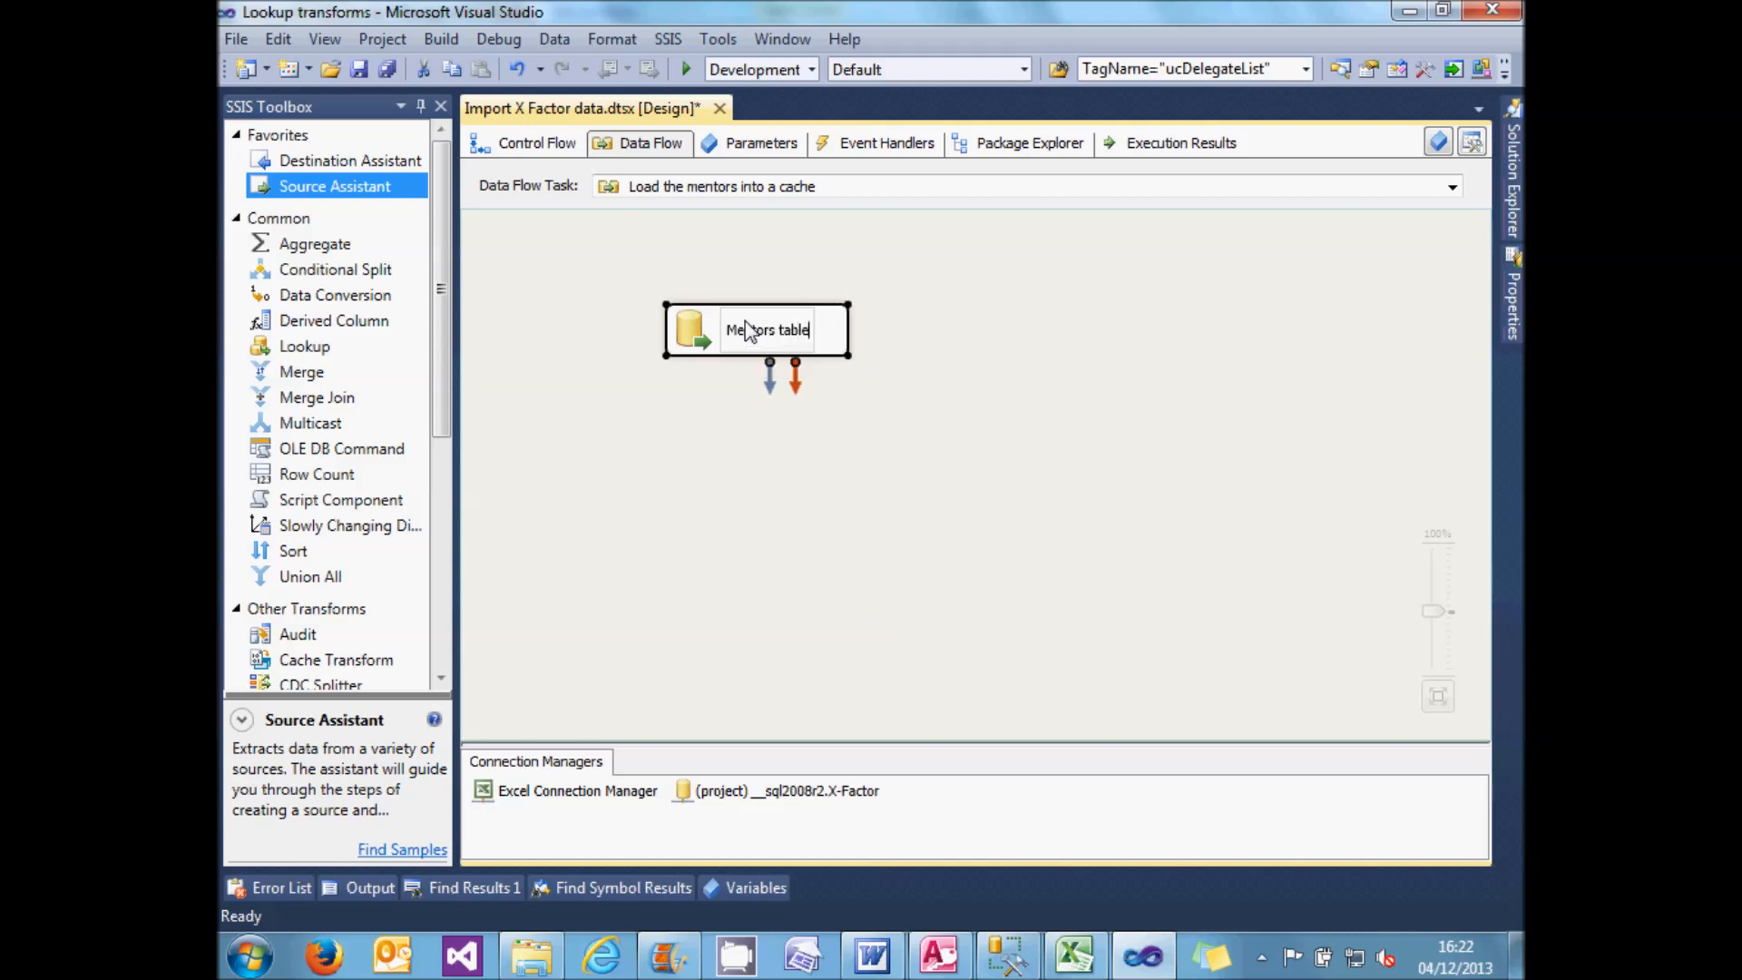
left_click(745, 474)
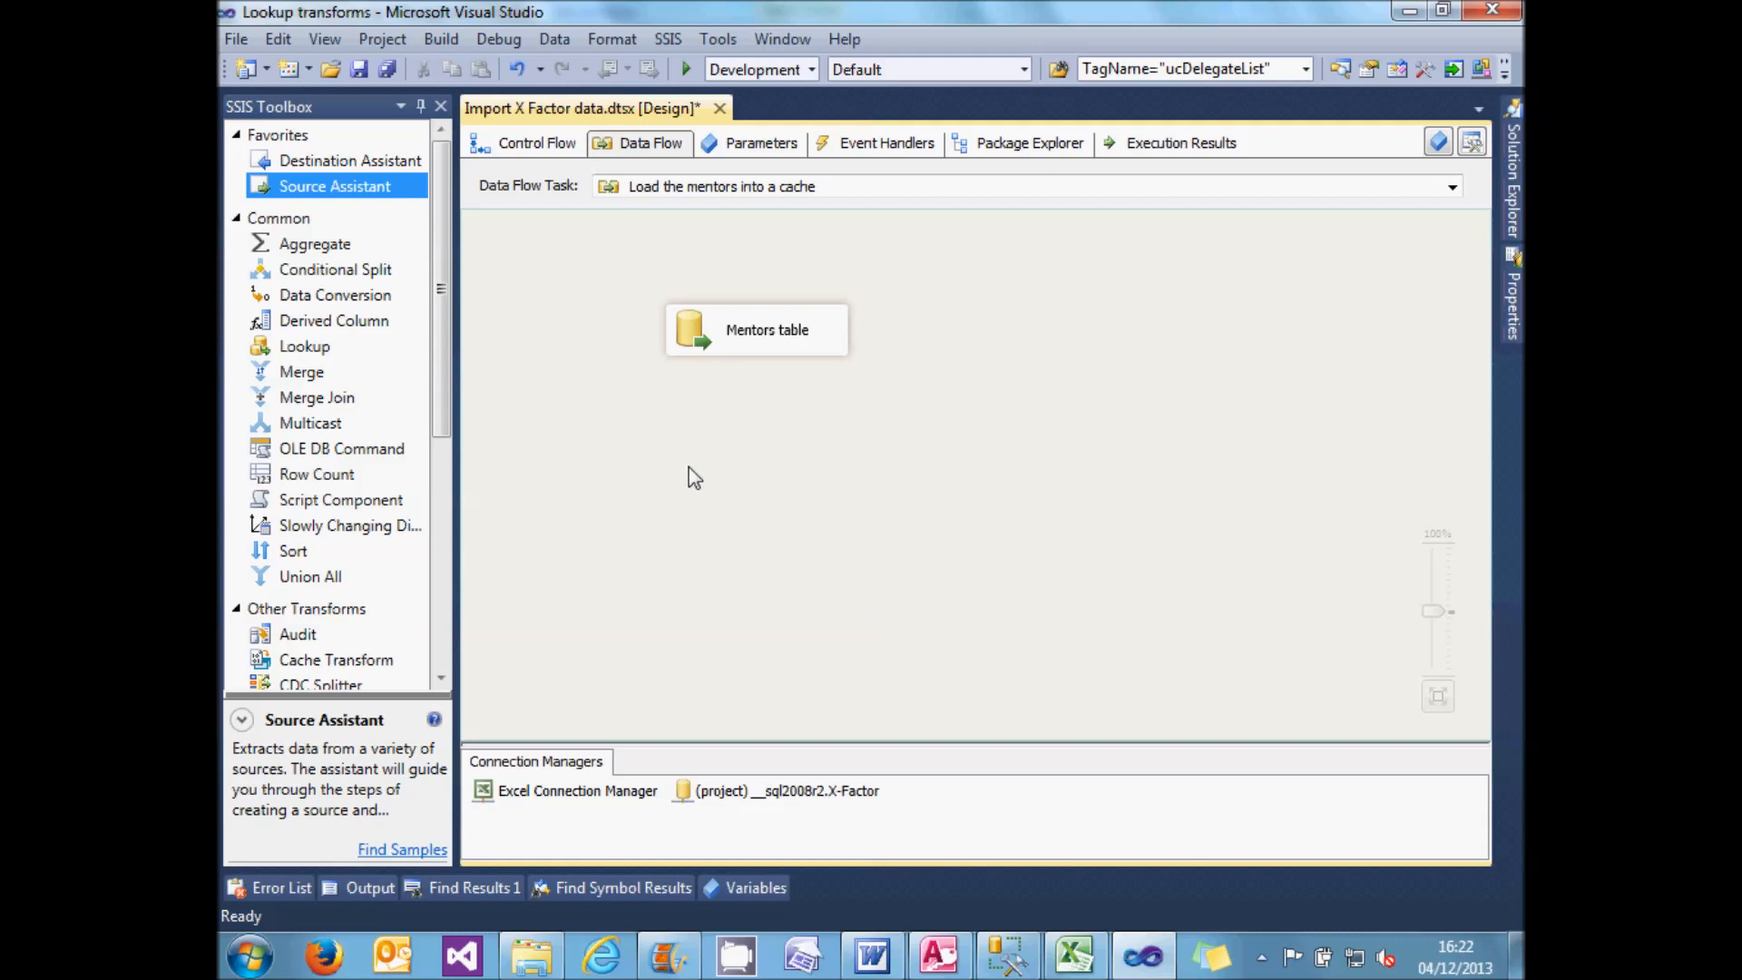
- Add a Cache Transform below the "Mentors table" source and connect the source's data output to it
left_click_drag(437, 394, 440, 490)
left_click(360, 434)
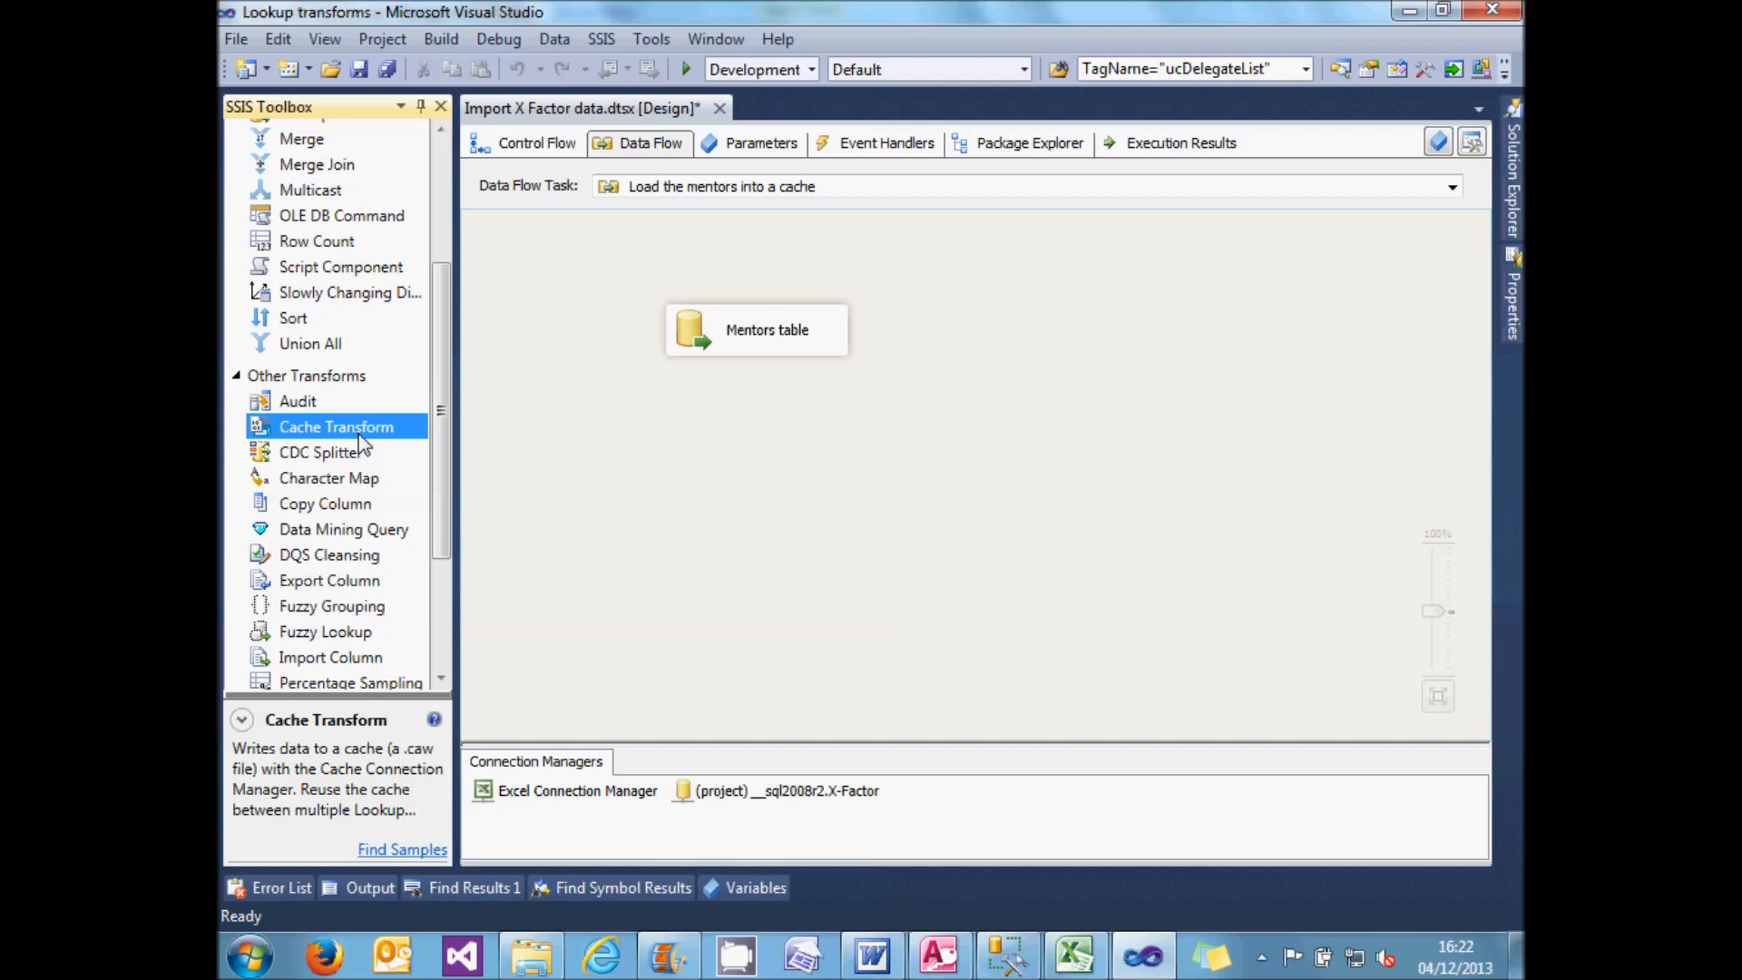
left_click_drag(442, 391, 683, 454)
left_click(744, 328)
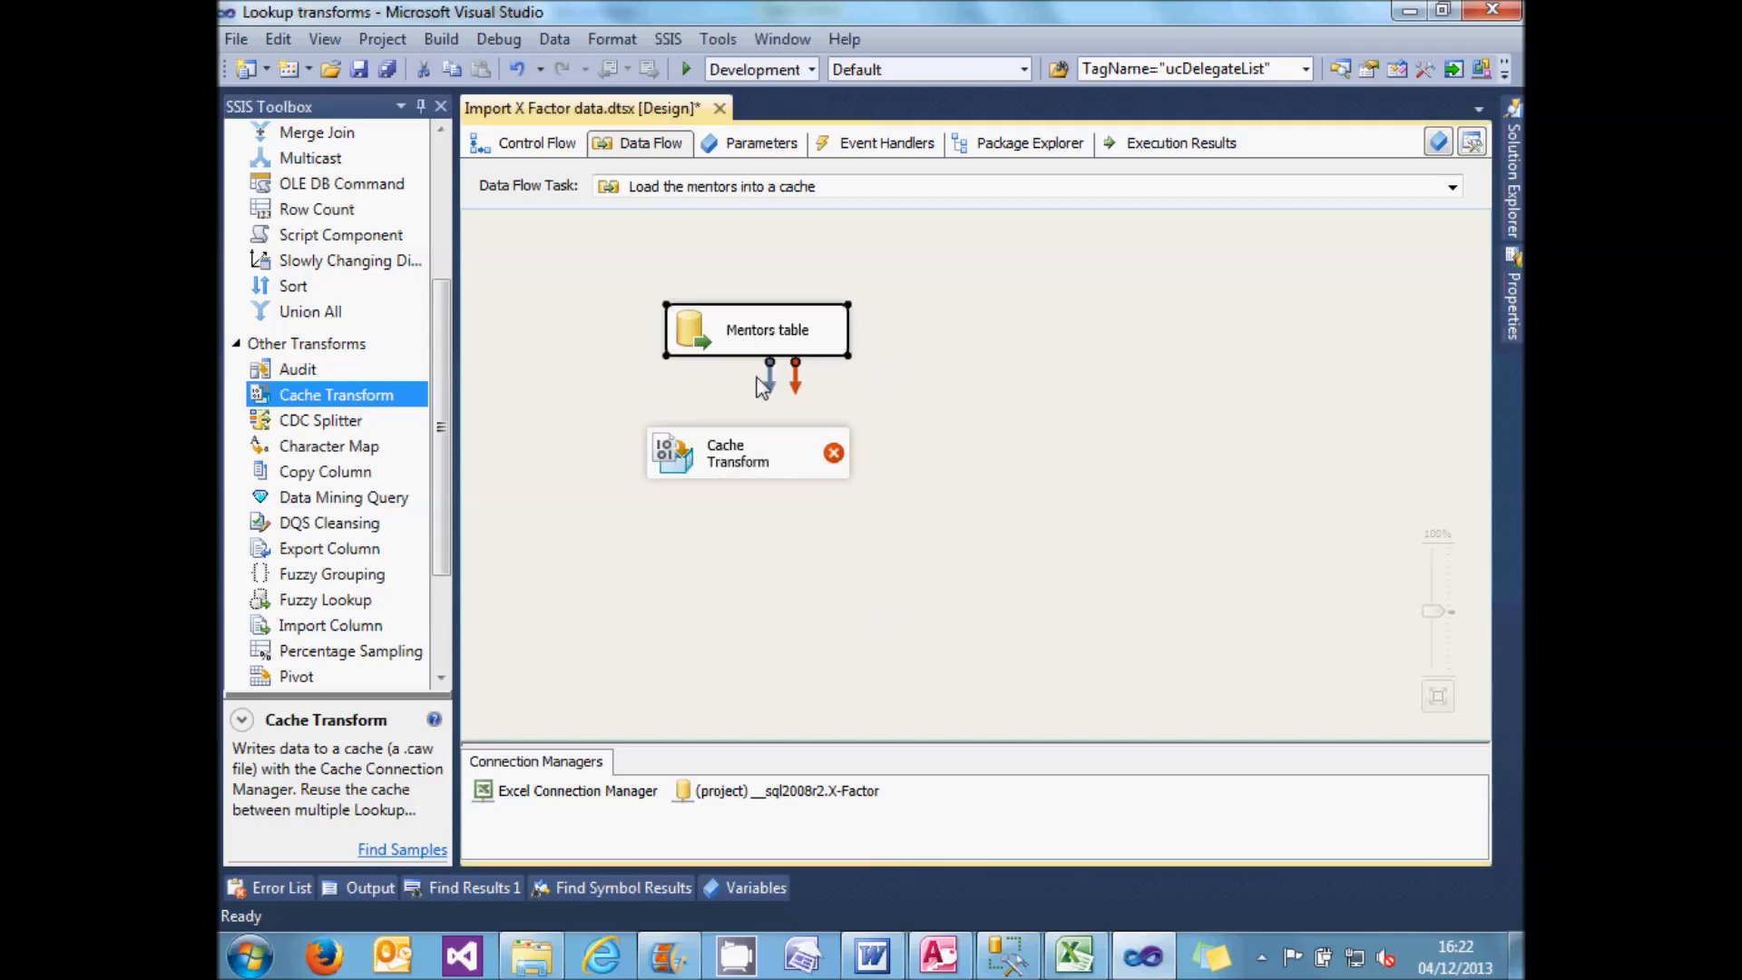
left_click_drag(773, 397, 755, 439)
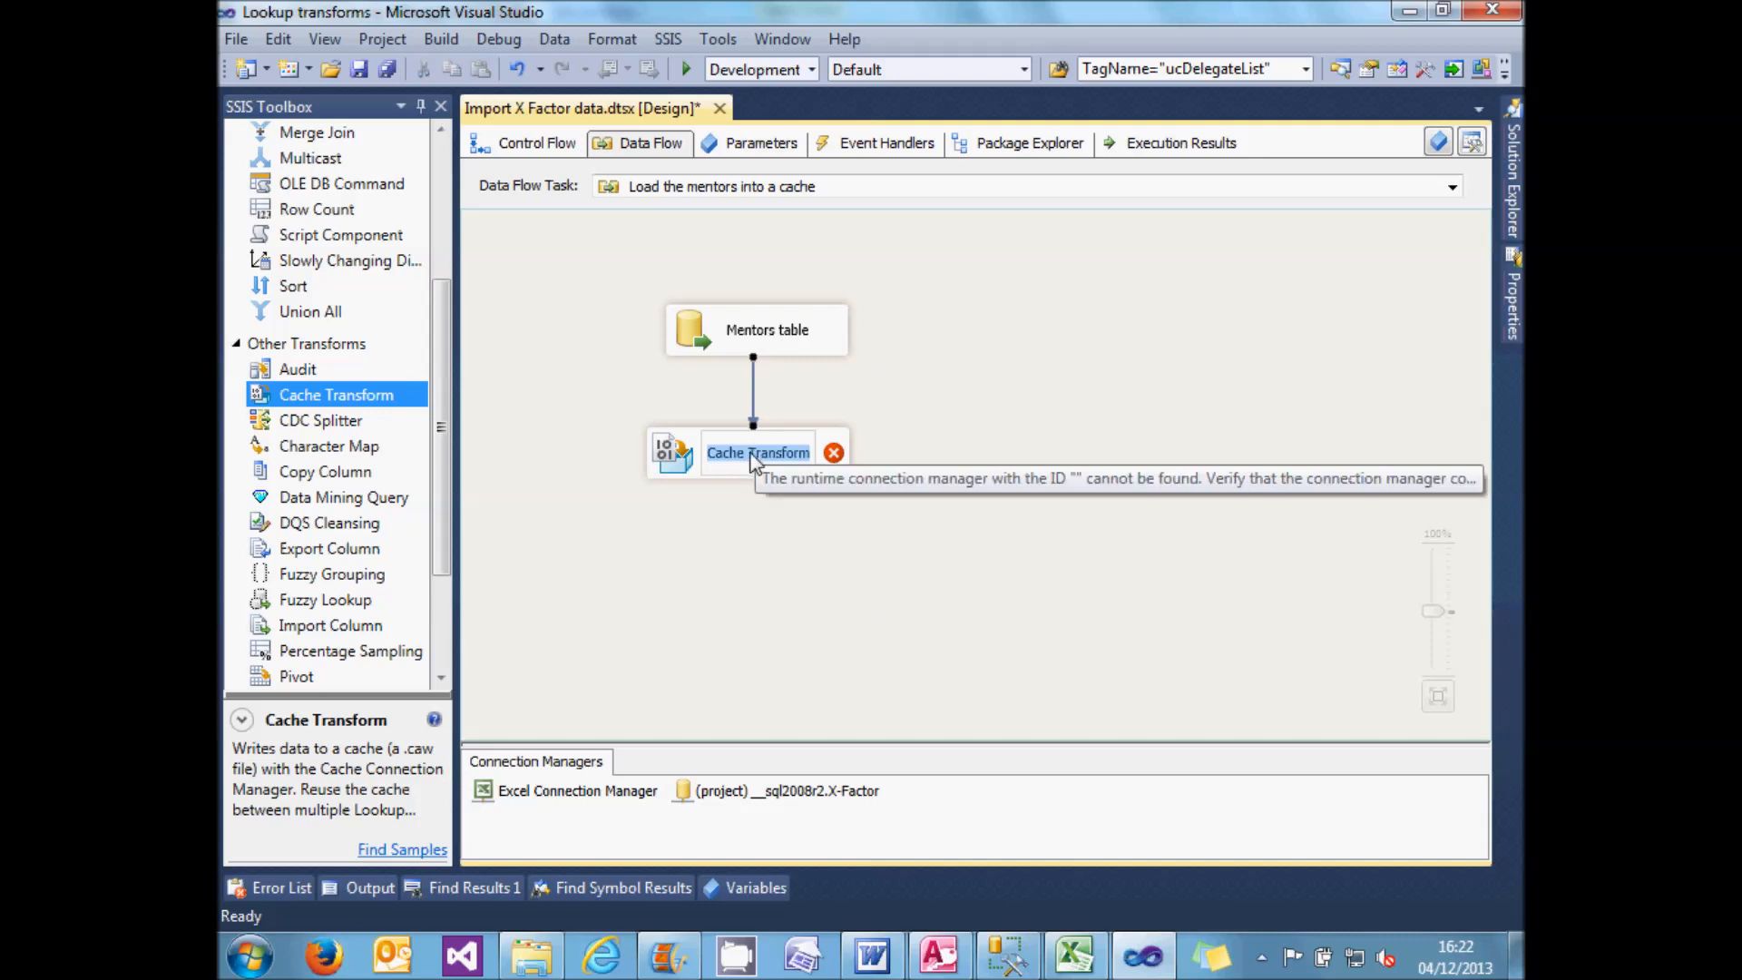
- Rename the cache transform as "Create cache file" and align it beneath the "Mentors table" source
type("Create")
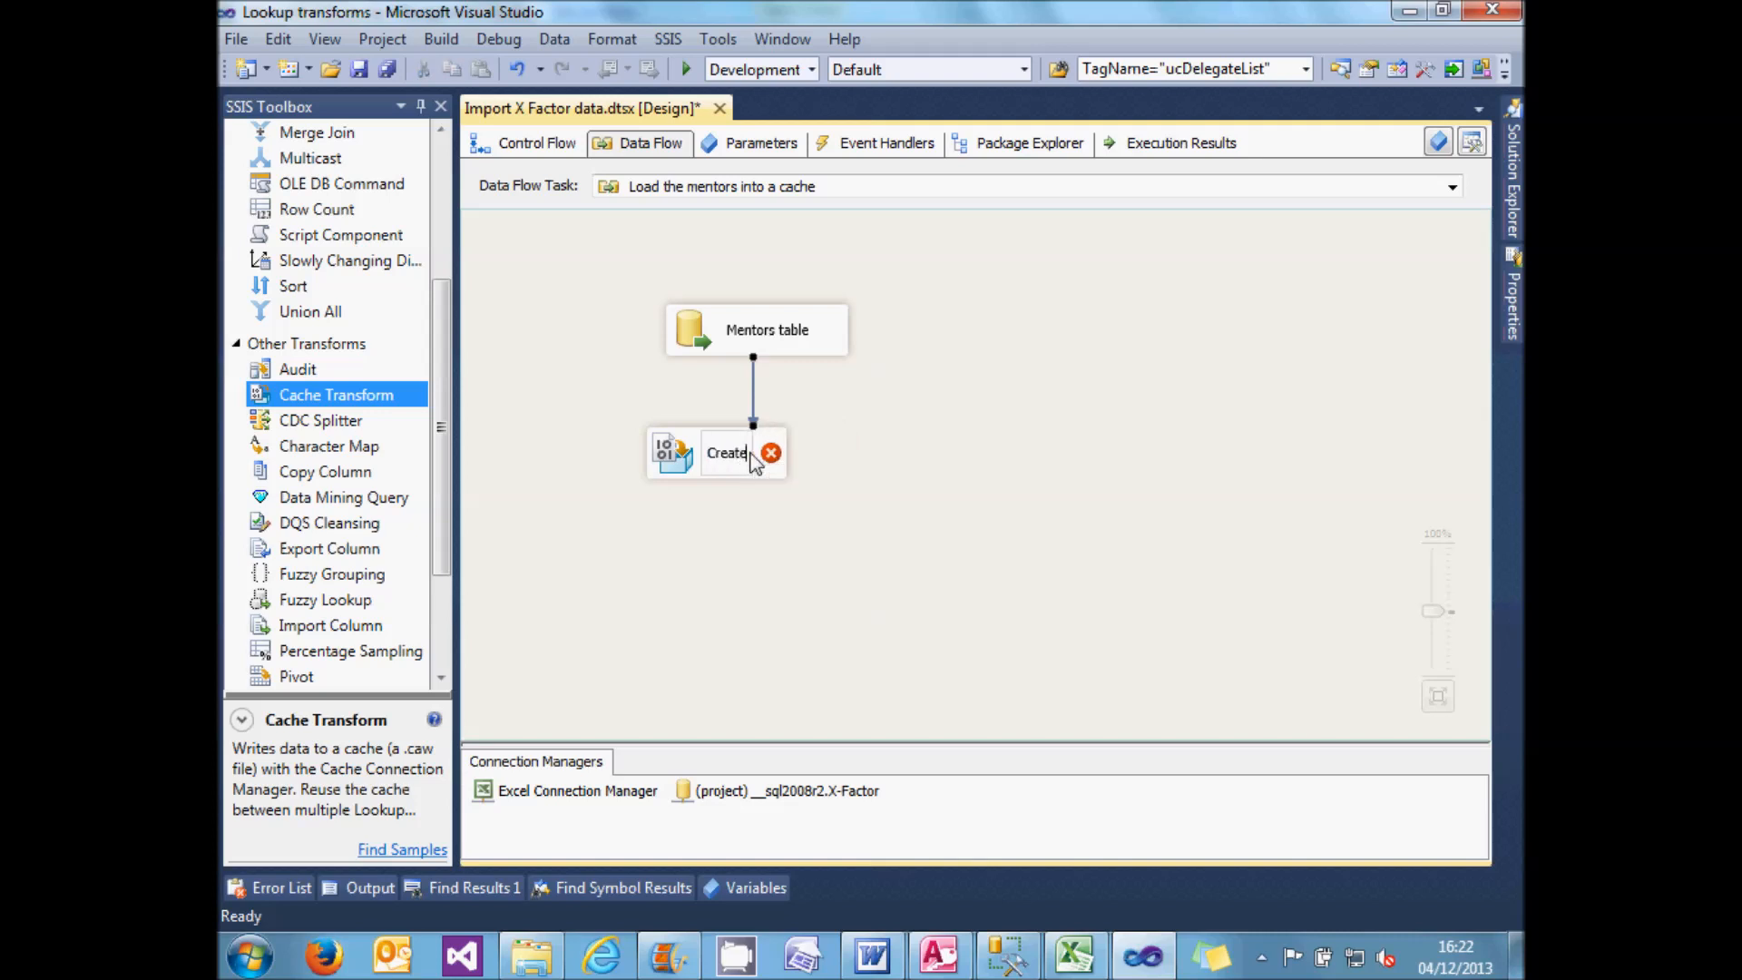
type(" cache file")
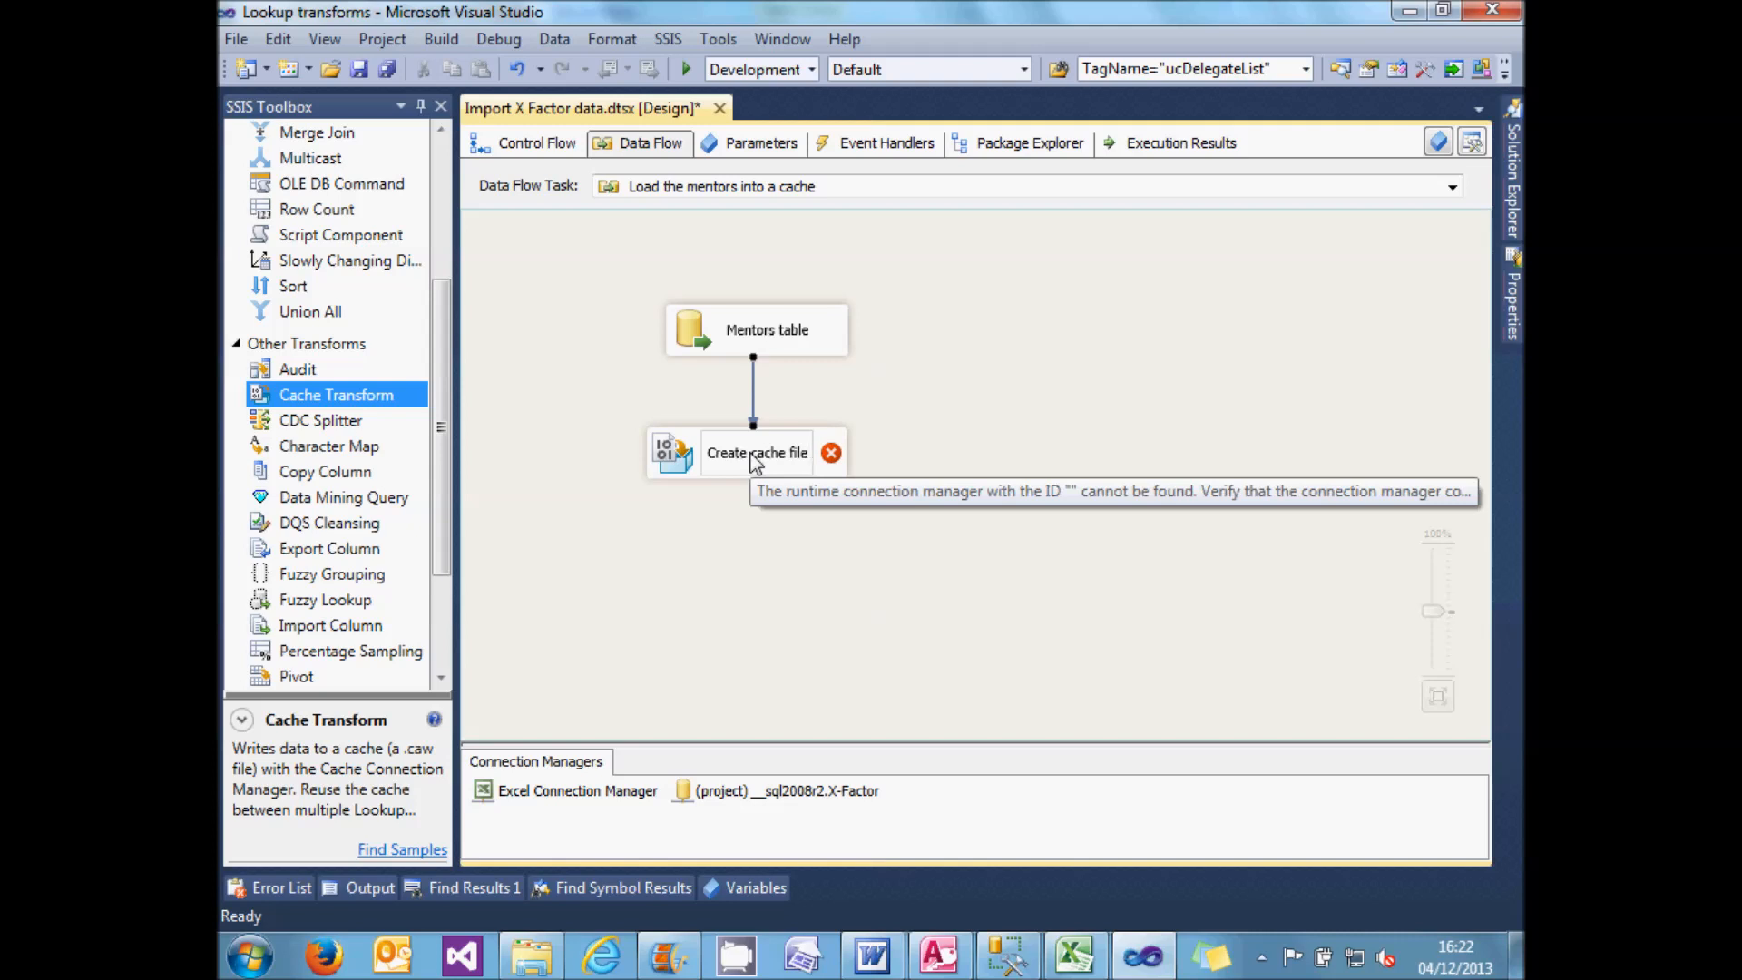
left_click(957, 392)
left_click_drag(680, 455, 701, 455)
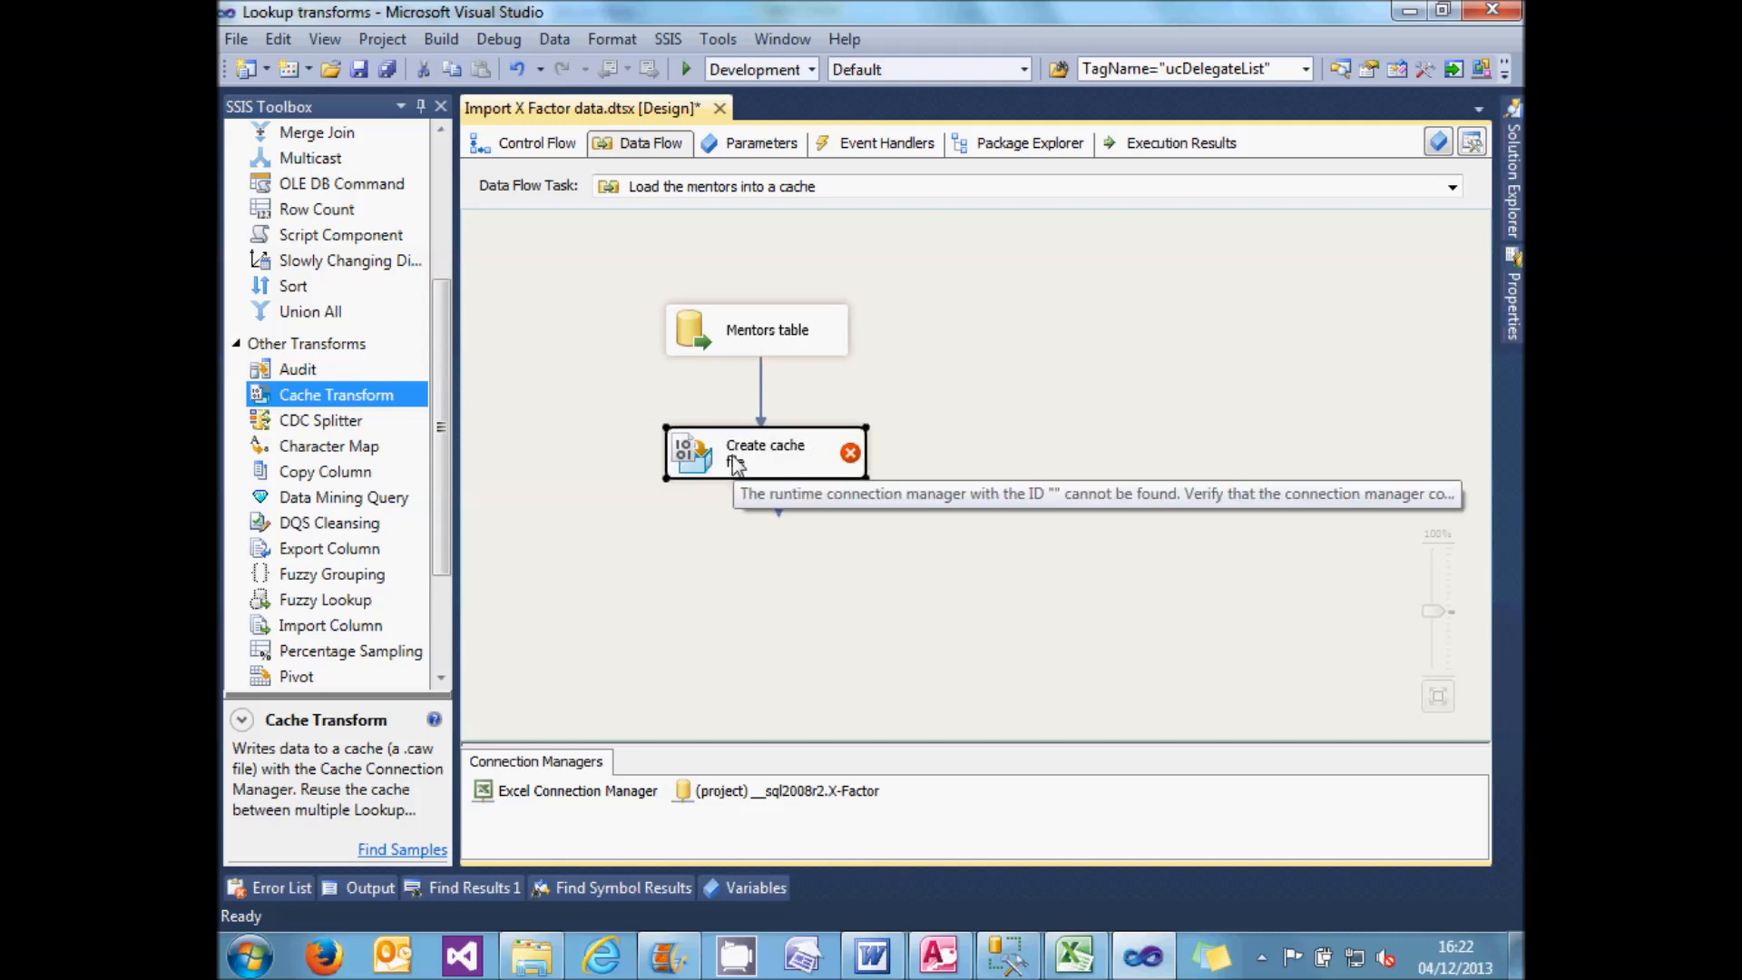
- Open the "Create cache file" transform for editing and start a new cache connection manager named "Mentors table"
double_click(698, 452)
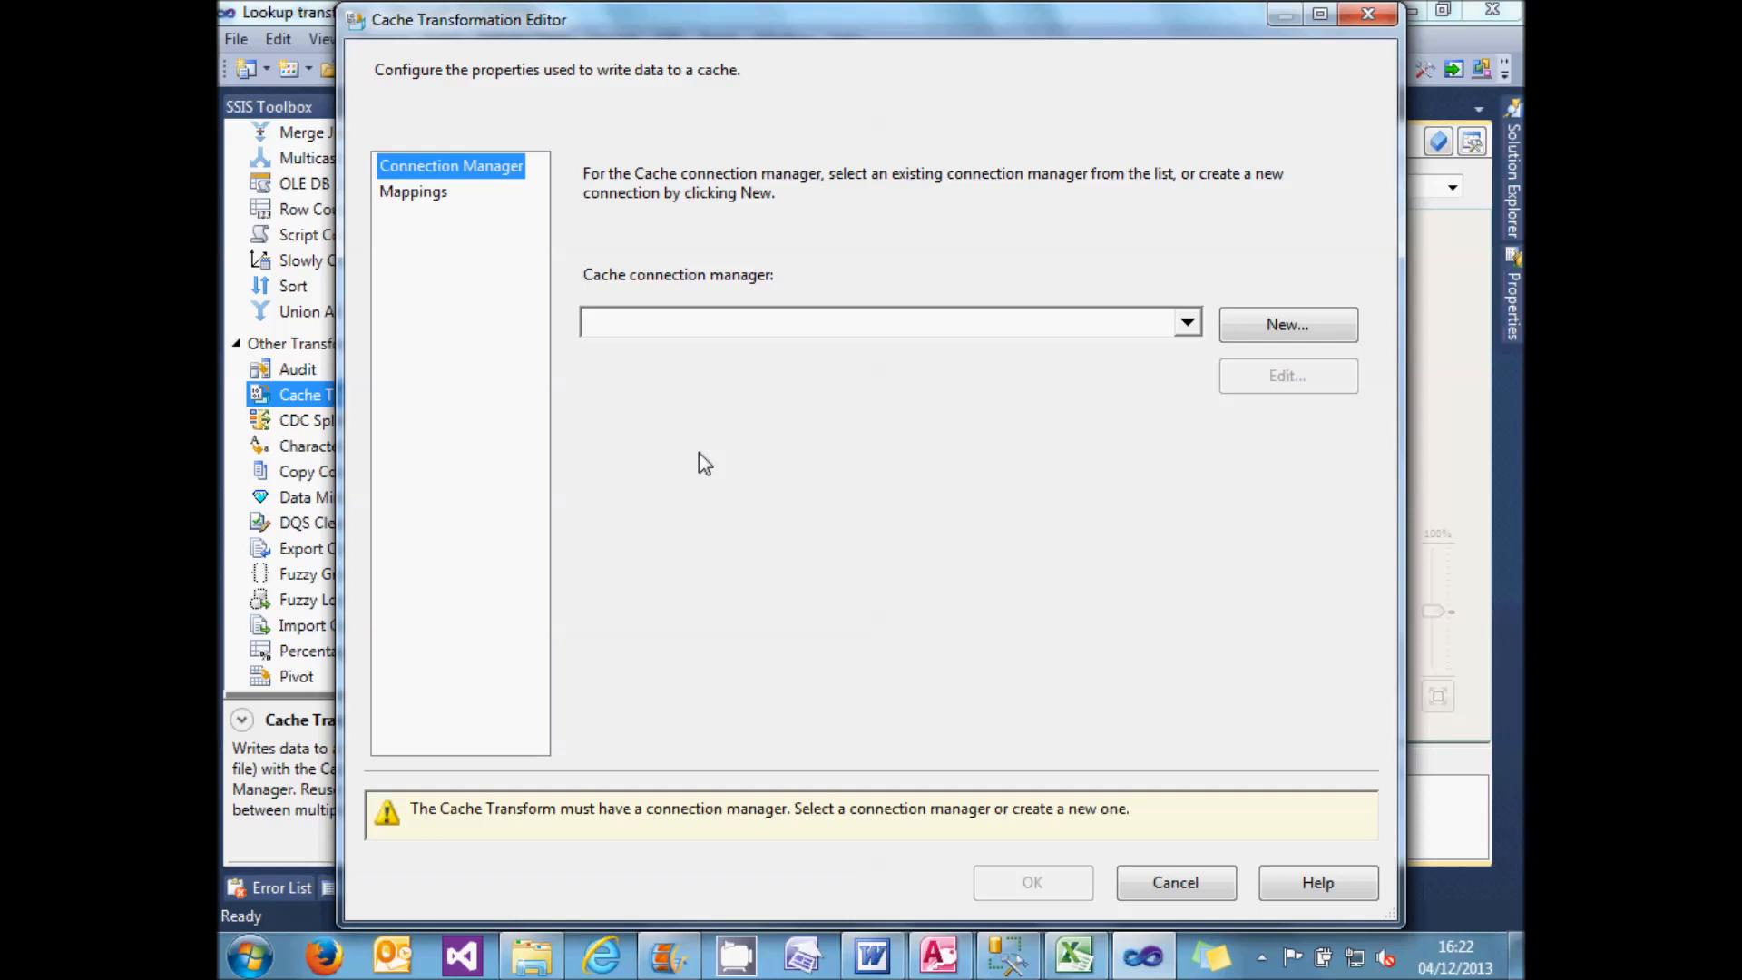
left_click(1251, 327)
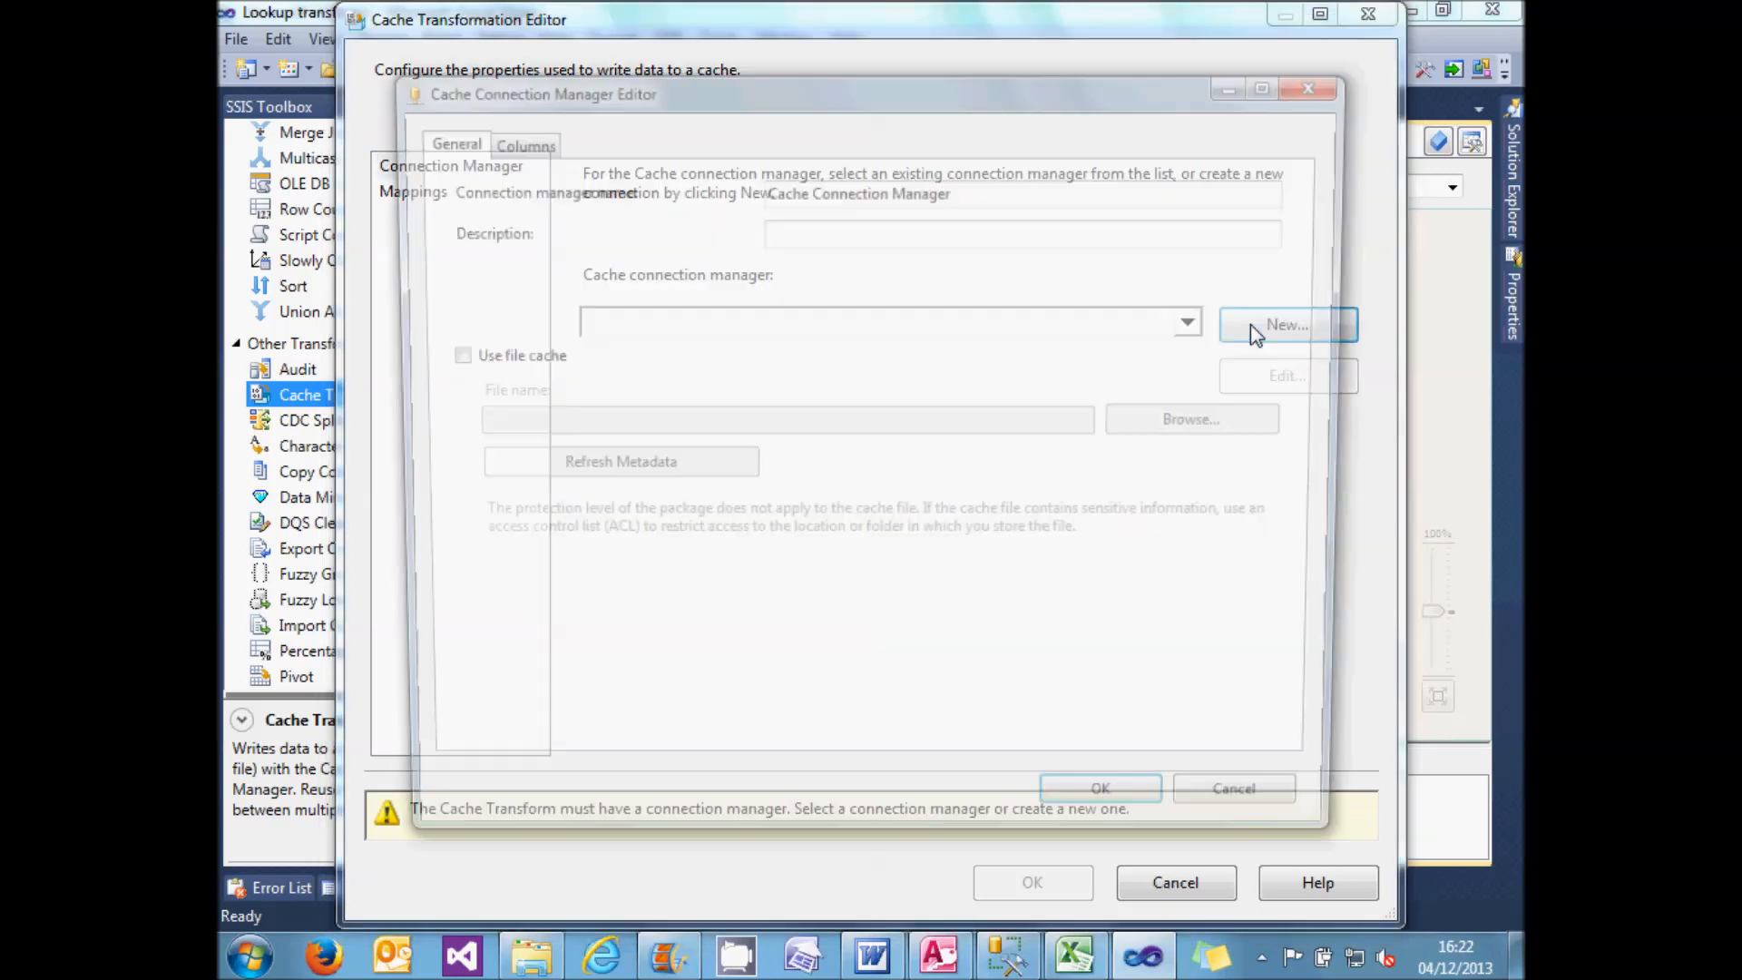
left_click_drag(998, 193, 741, 173)
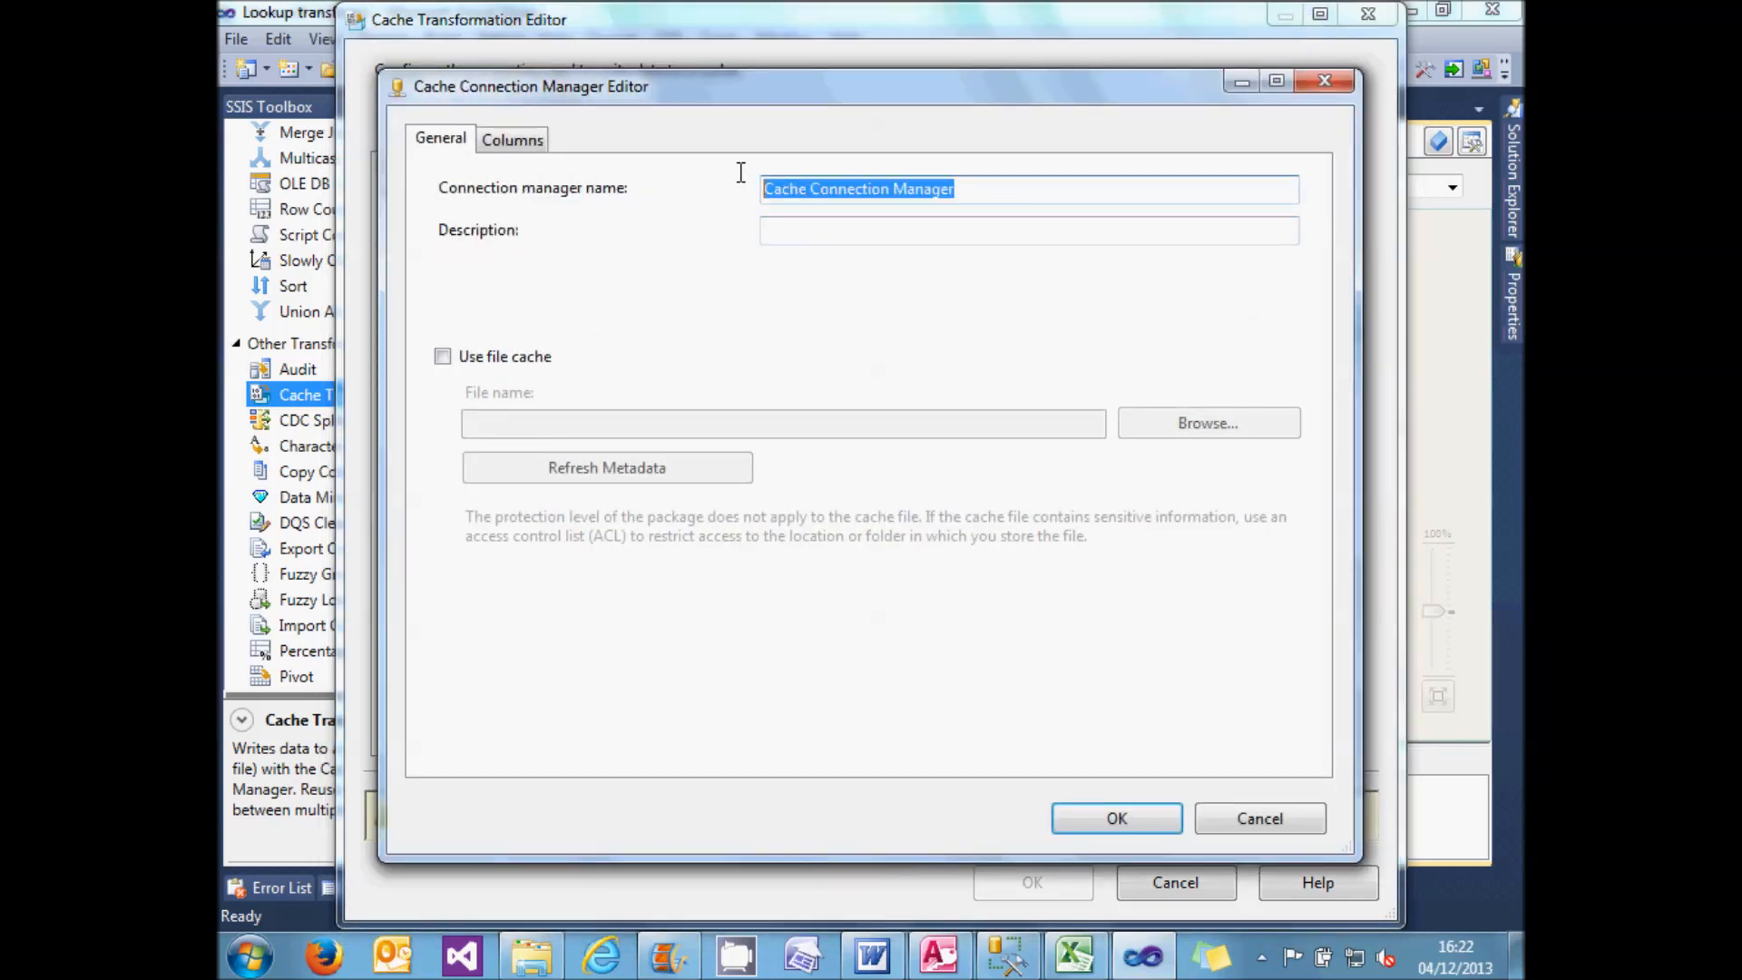
type("Mentors table")
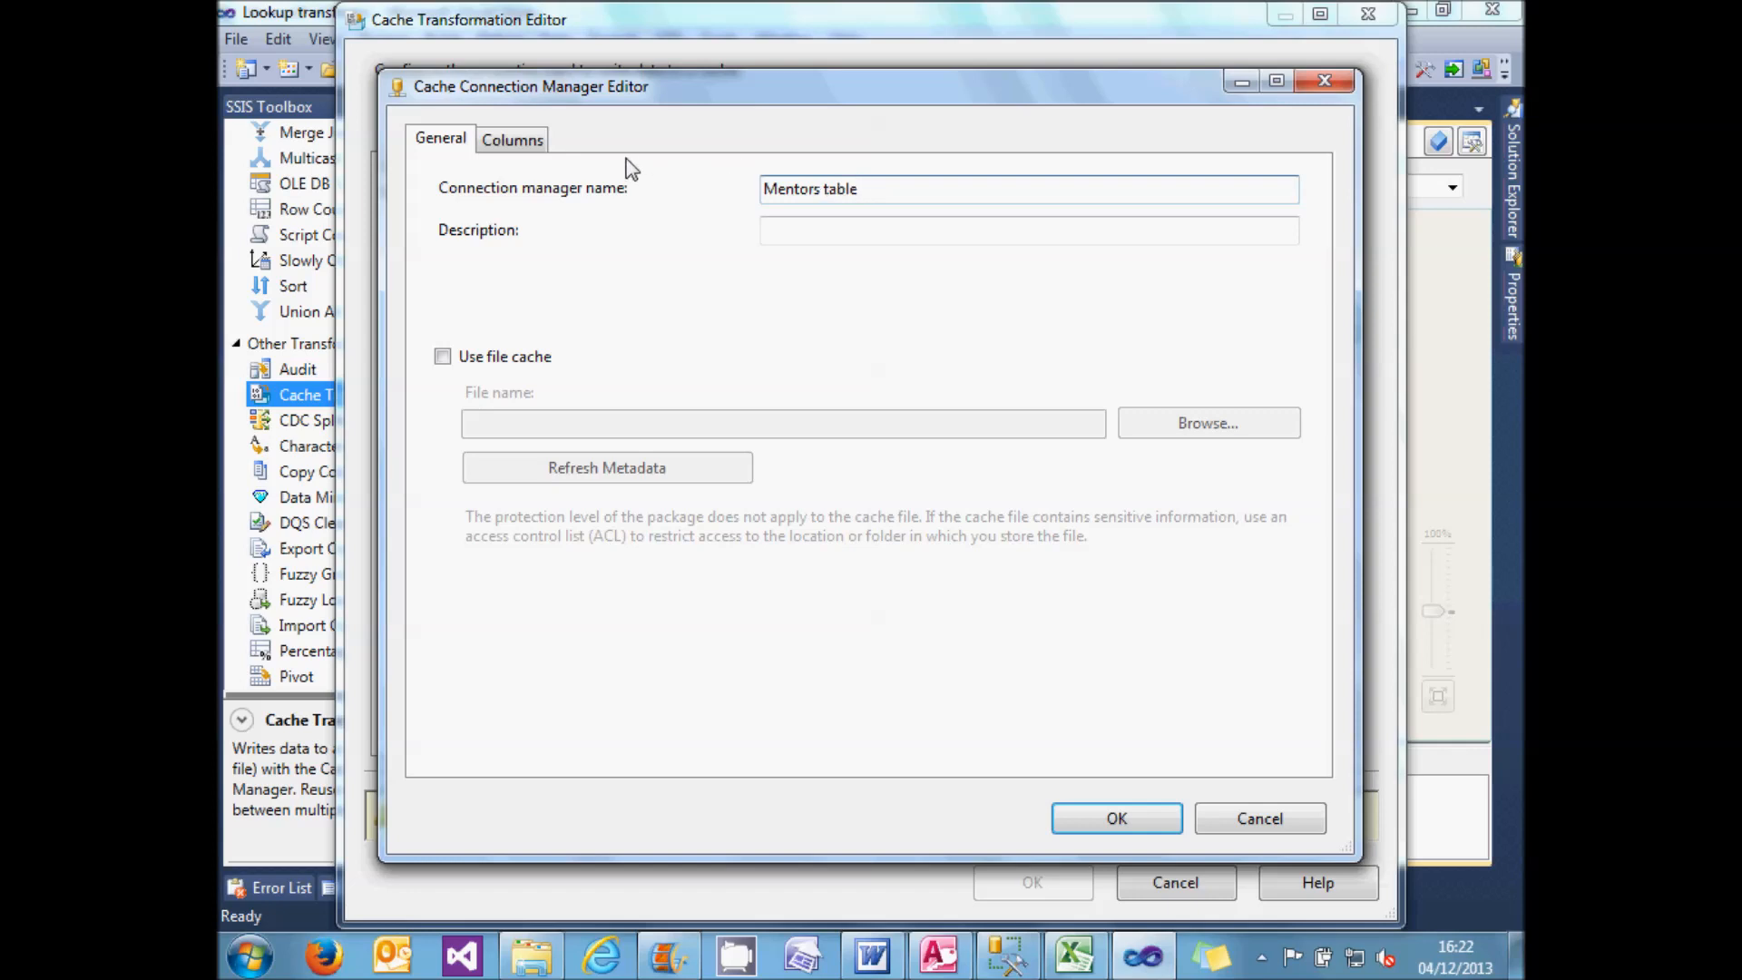
- Set the index position of the MentorName column to 1 in the cache connection manager
left_click(520, 145)
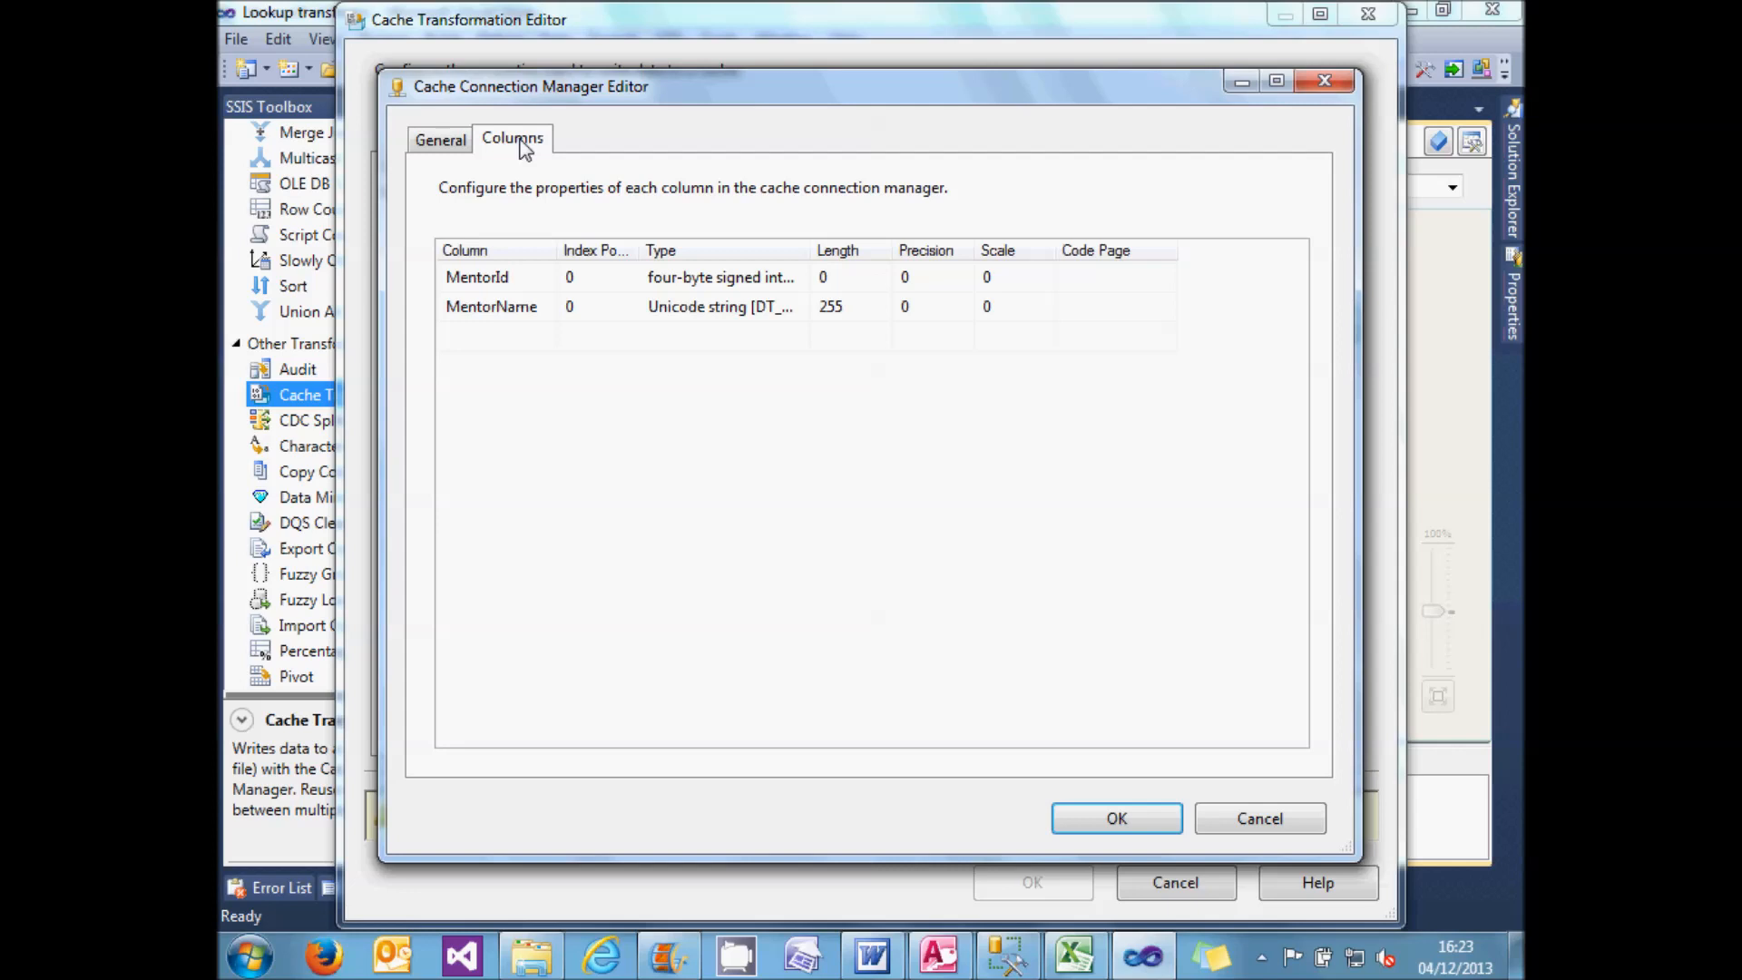
left_click(626, 306)
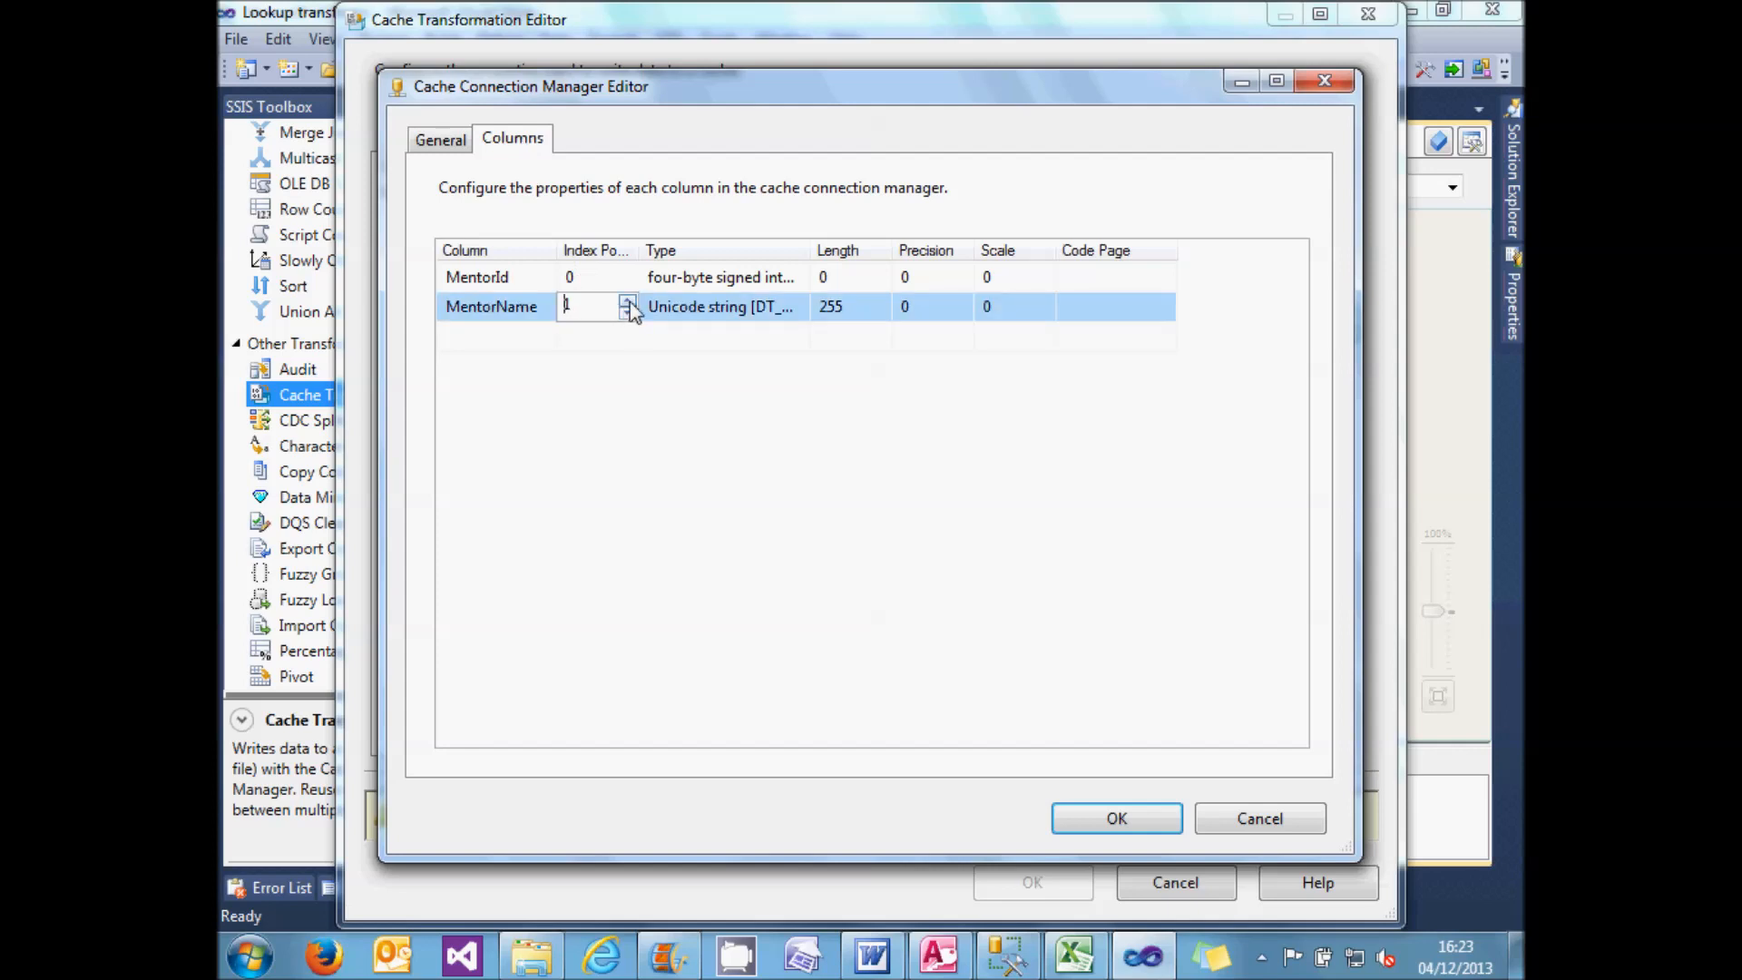
left_click(536, 313)
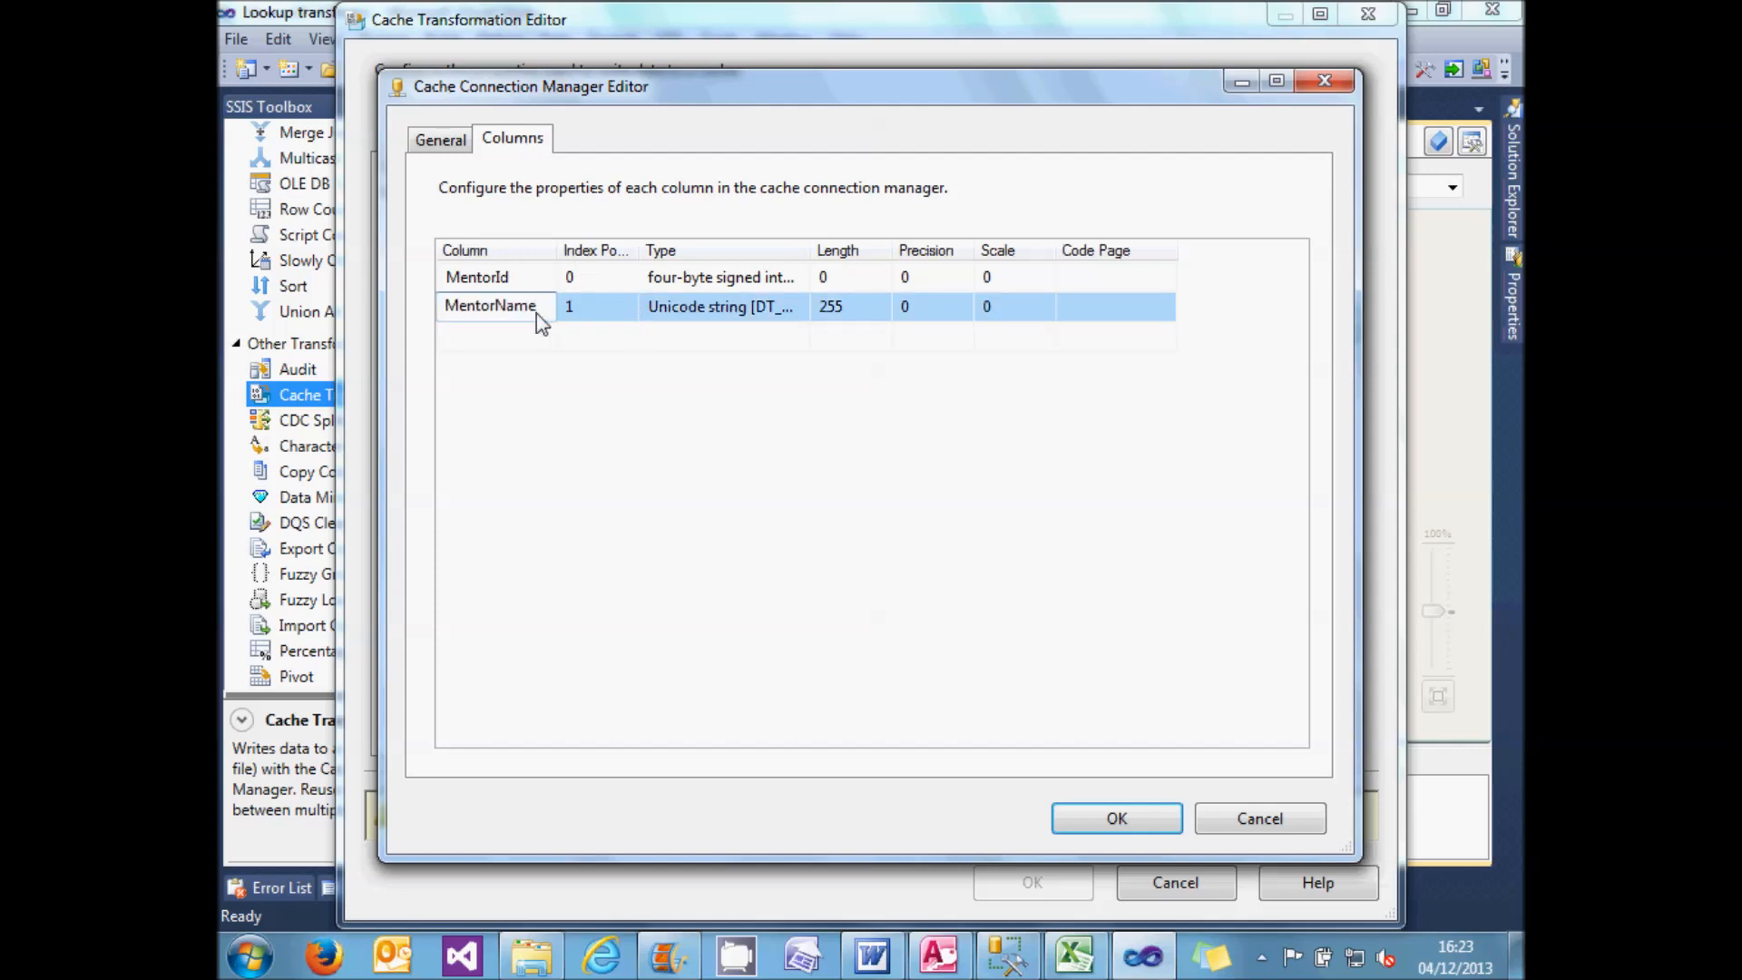
- Confirm the cache connection manager and map MentorId and MentorName to the matching cache columns in the "Create cache file" transform
left_click(526, 336)
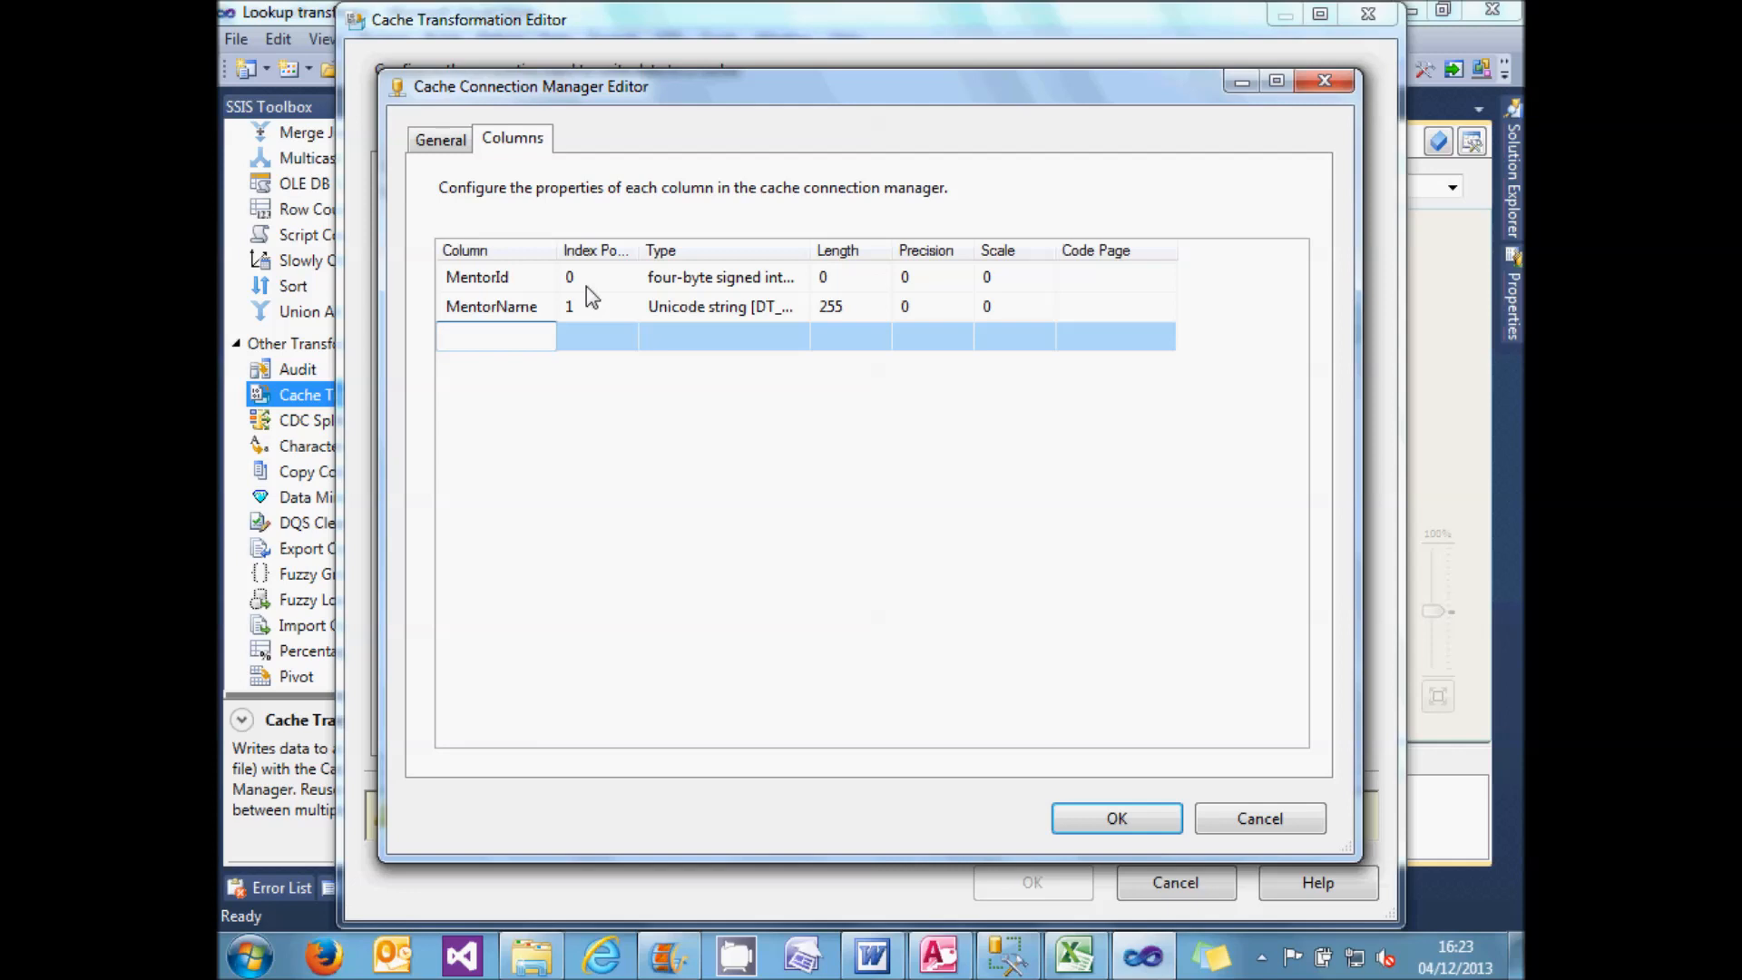
left_click(1122, 816)
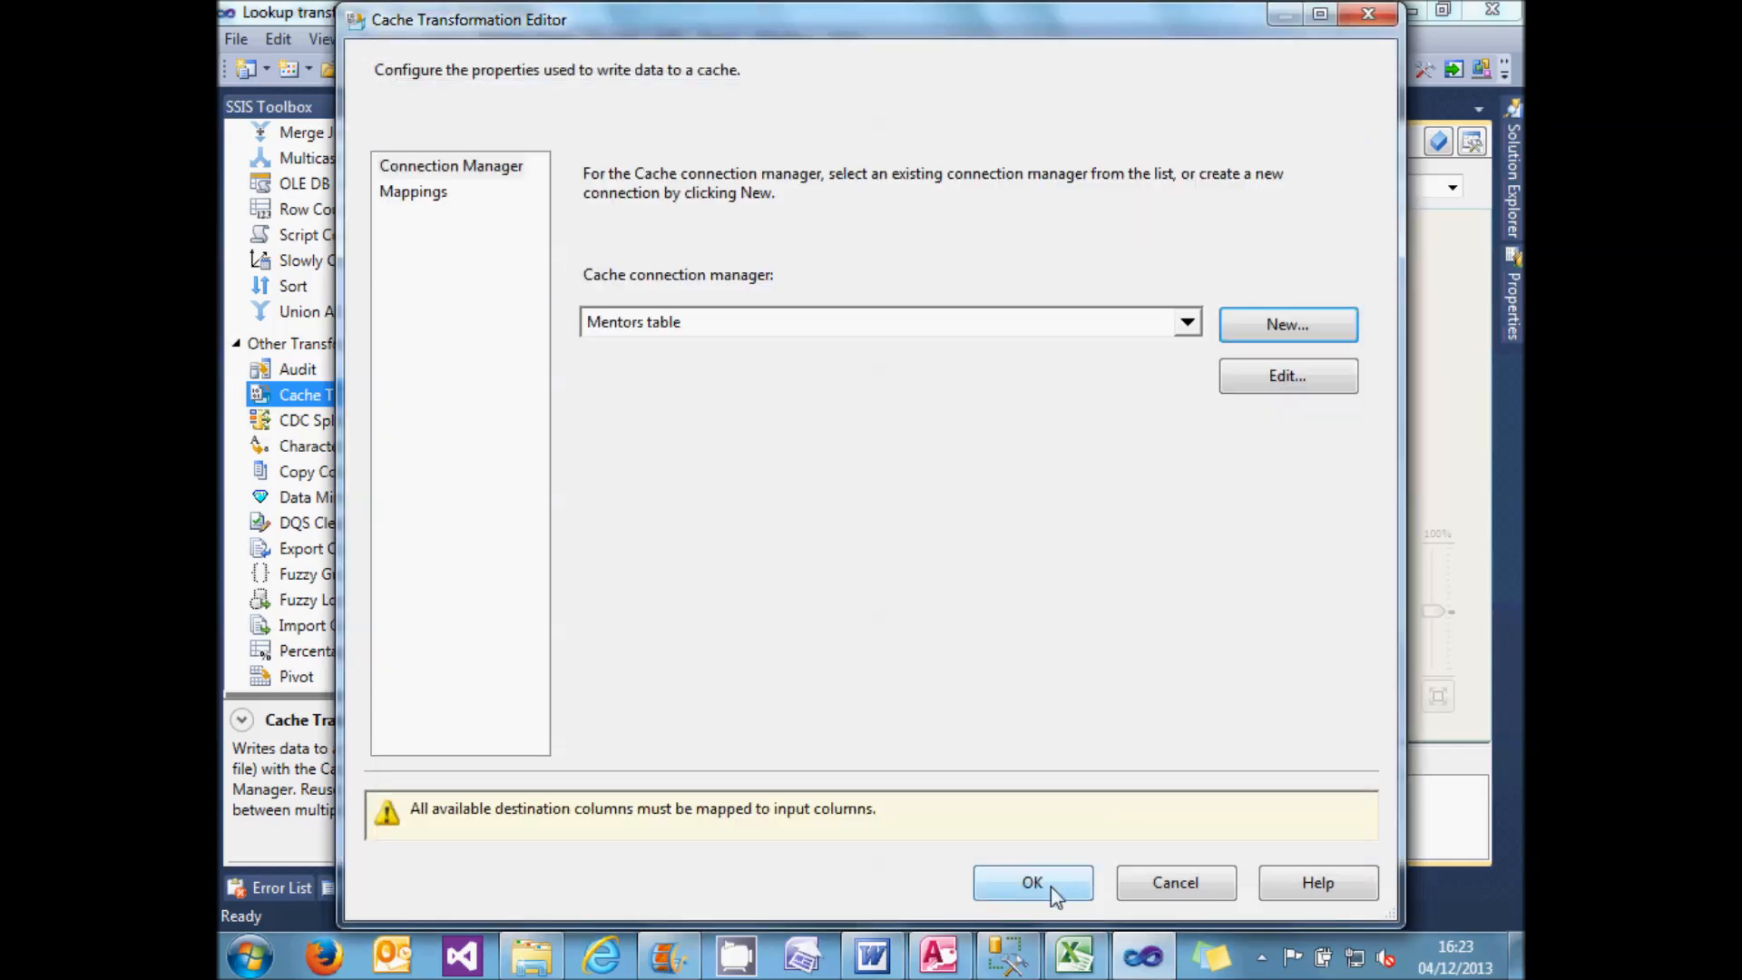
left_click(442, 197)
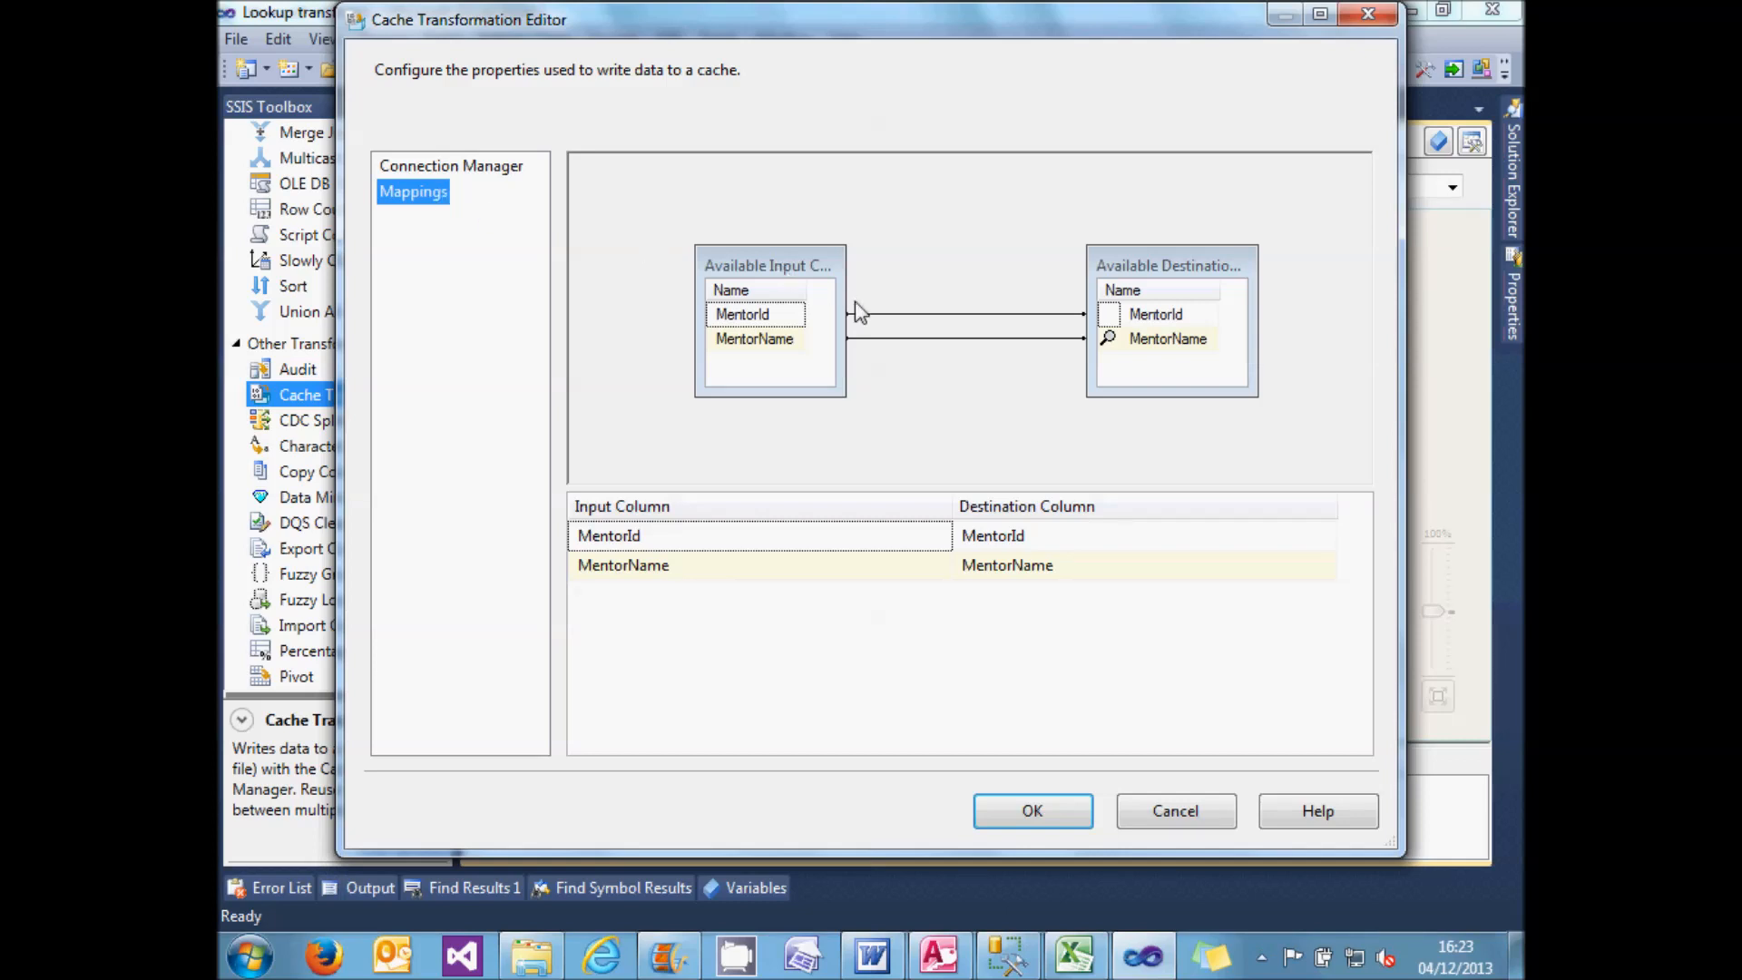
left_click_drag(846, 291, 870, 251)
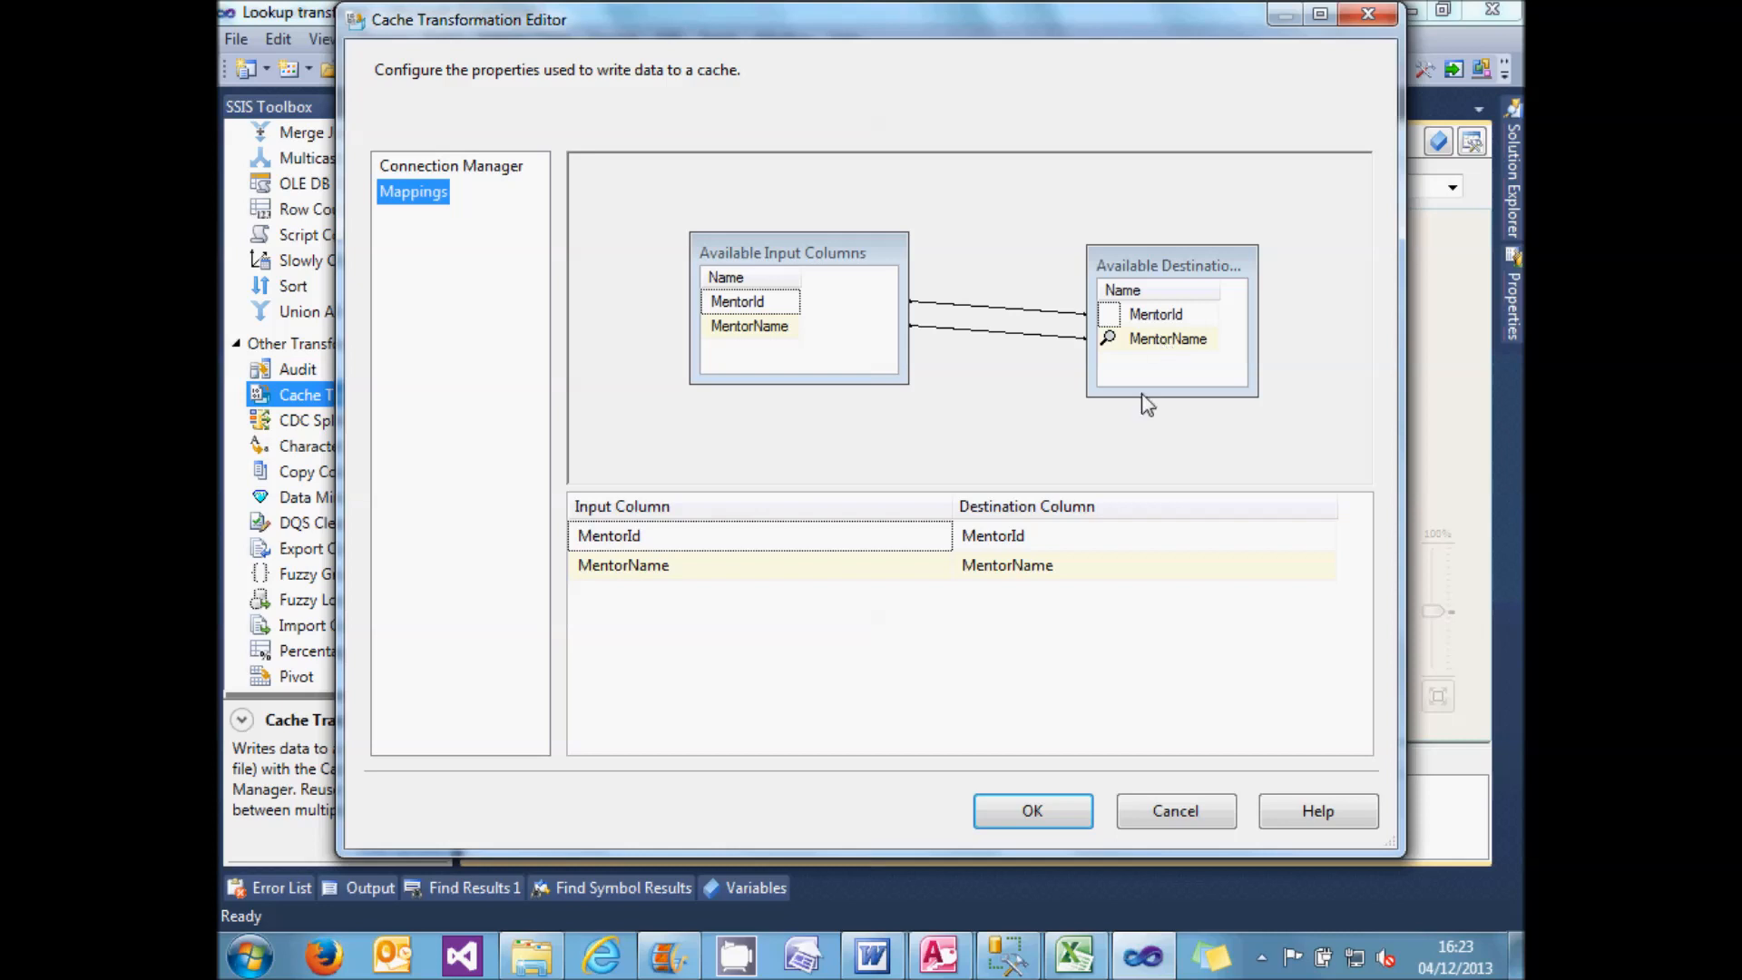
left_click(1031, 810)
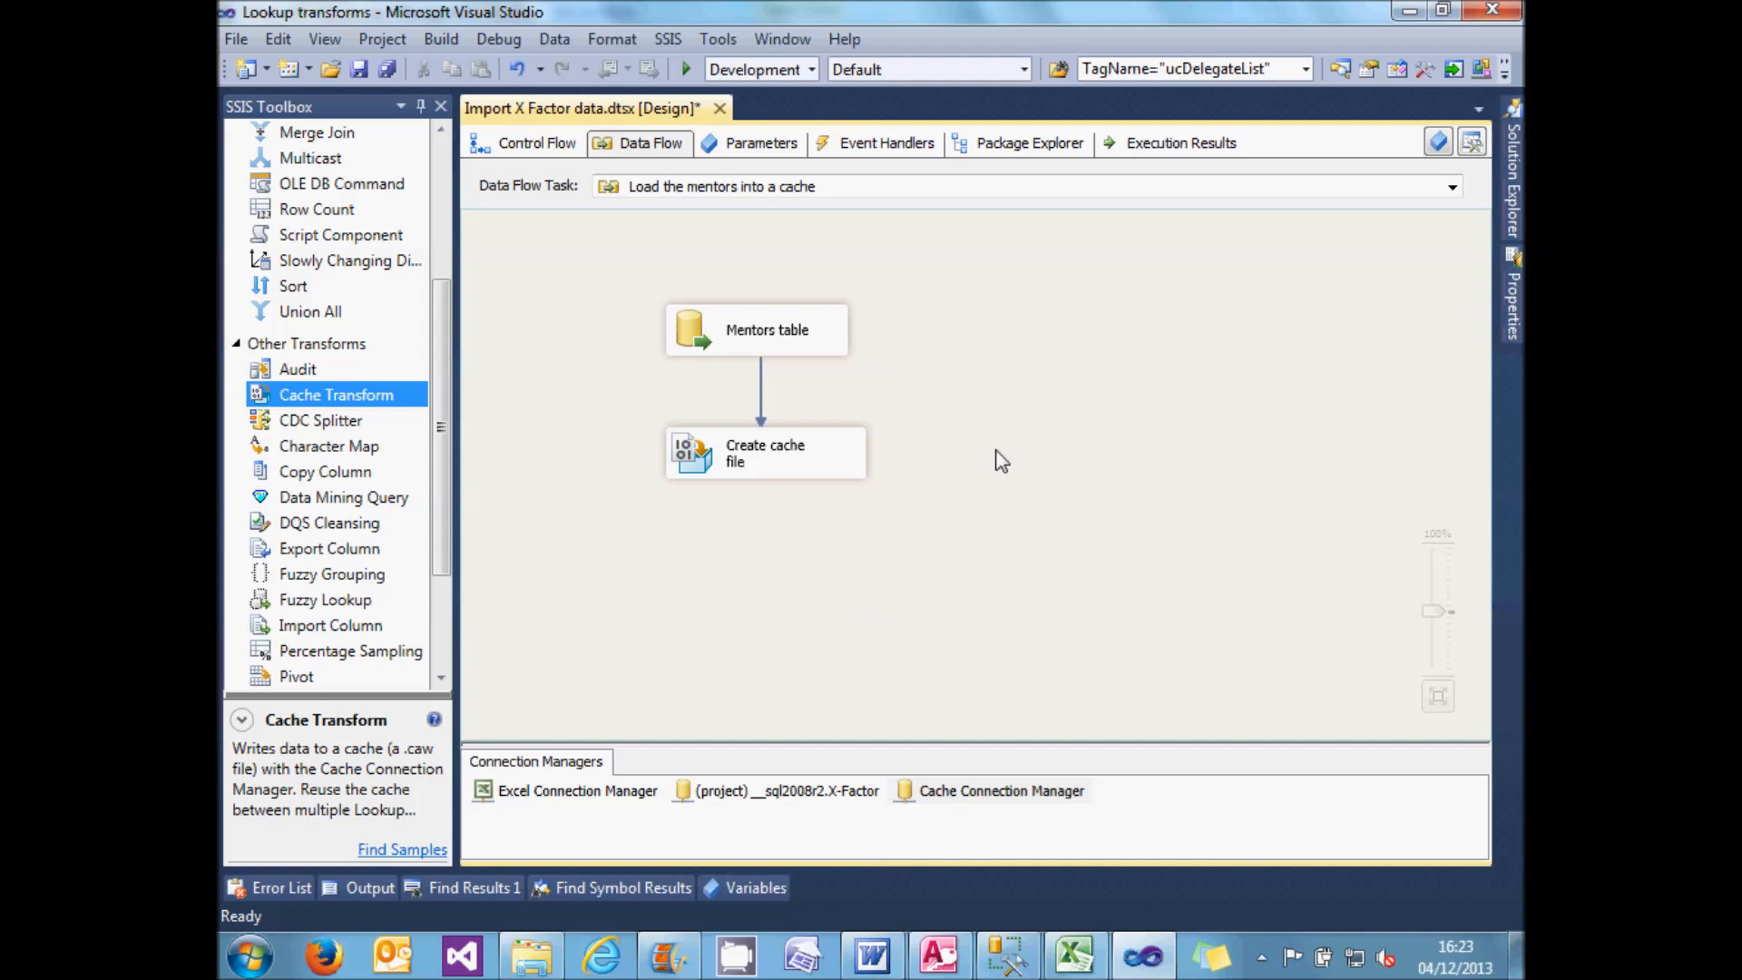
- In the "Import new set, looking up mentor's details" data flow, set the mentor lookup's connection type to Cache connection manager
left_click(544, 143)
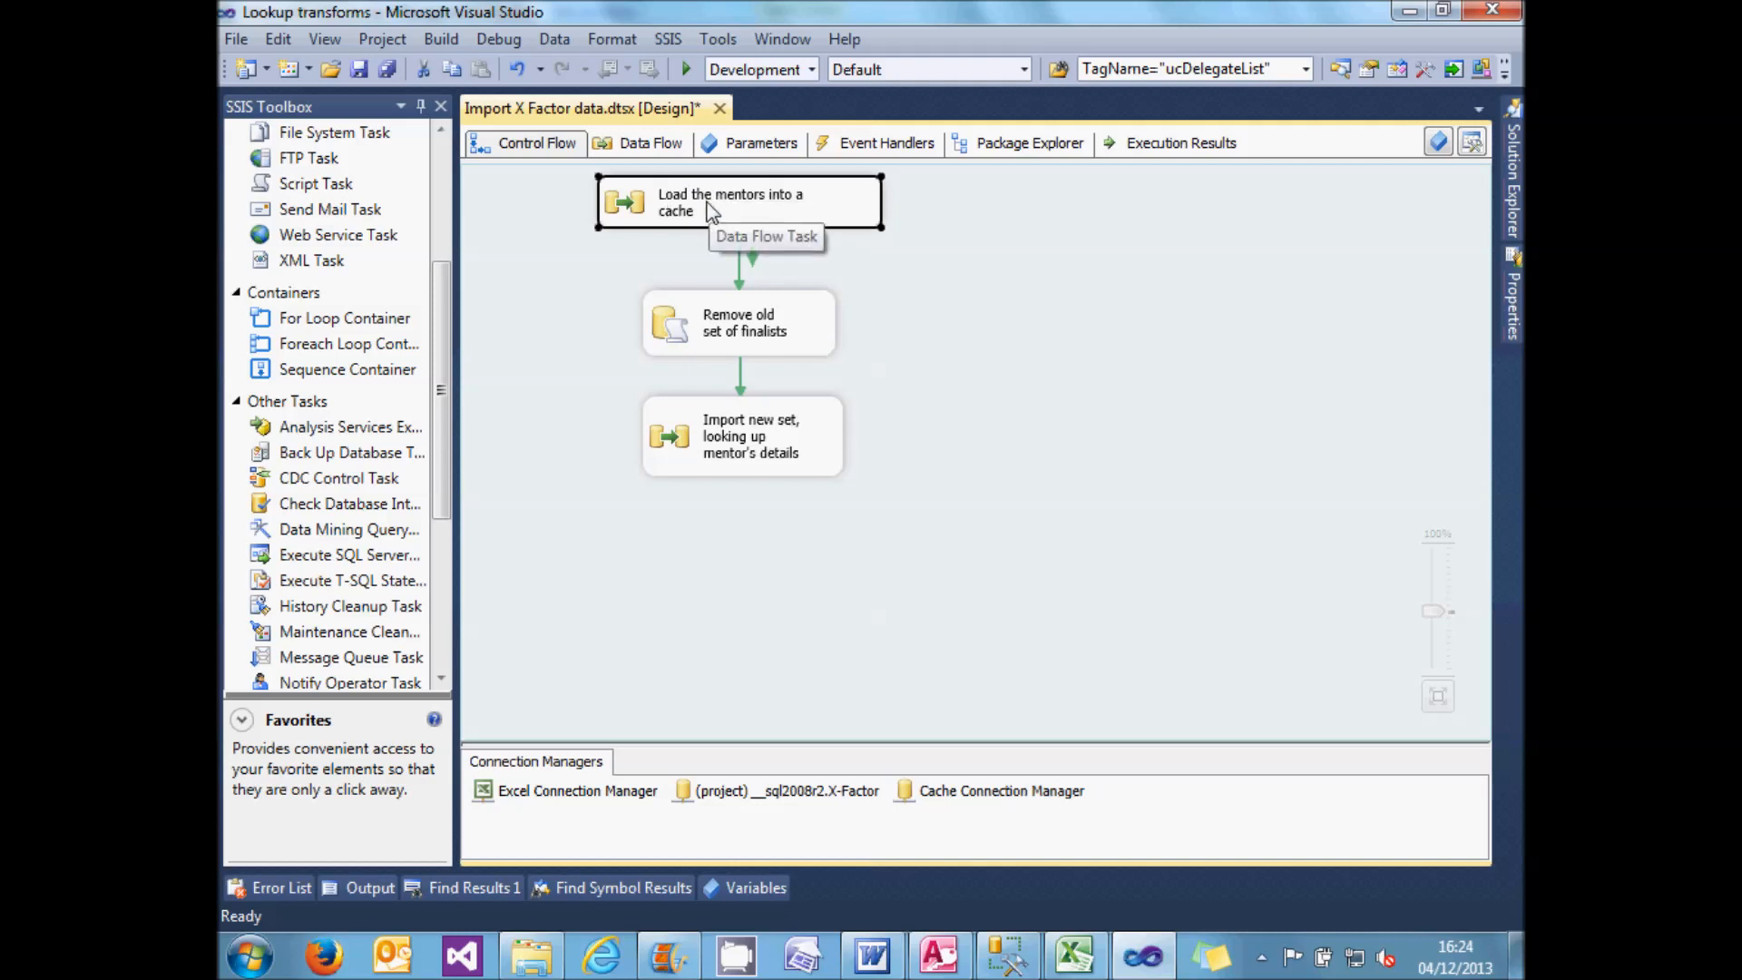
double_click(676, 340)
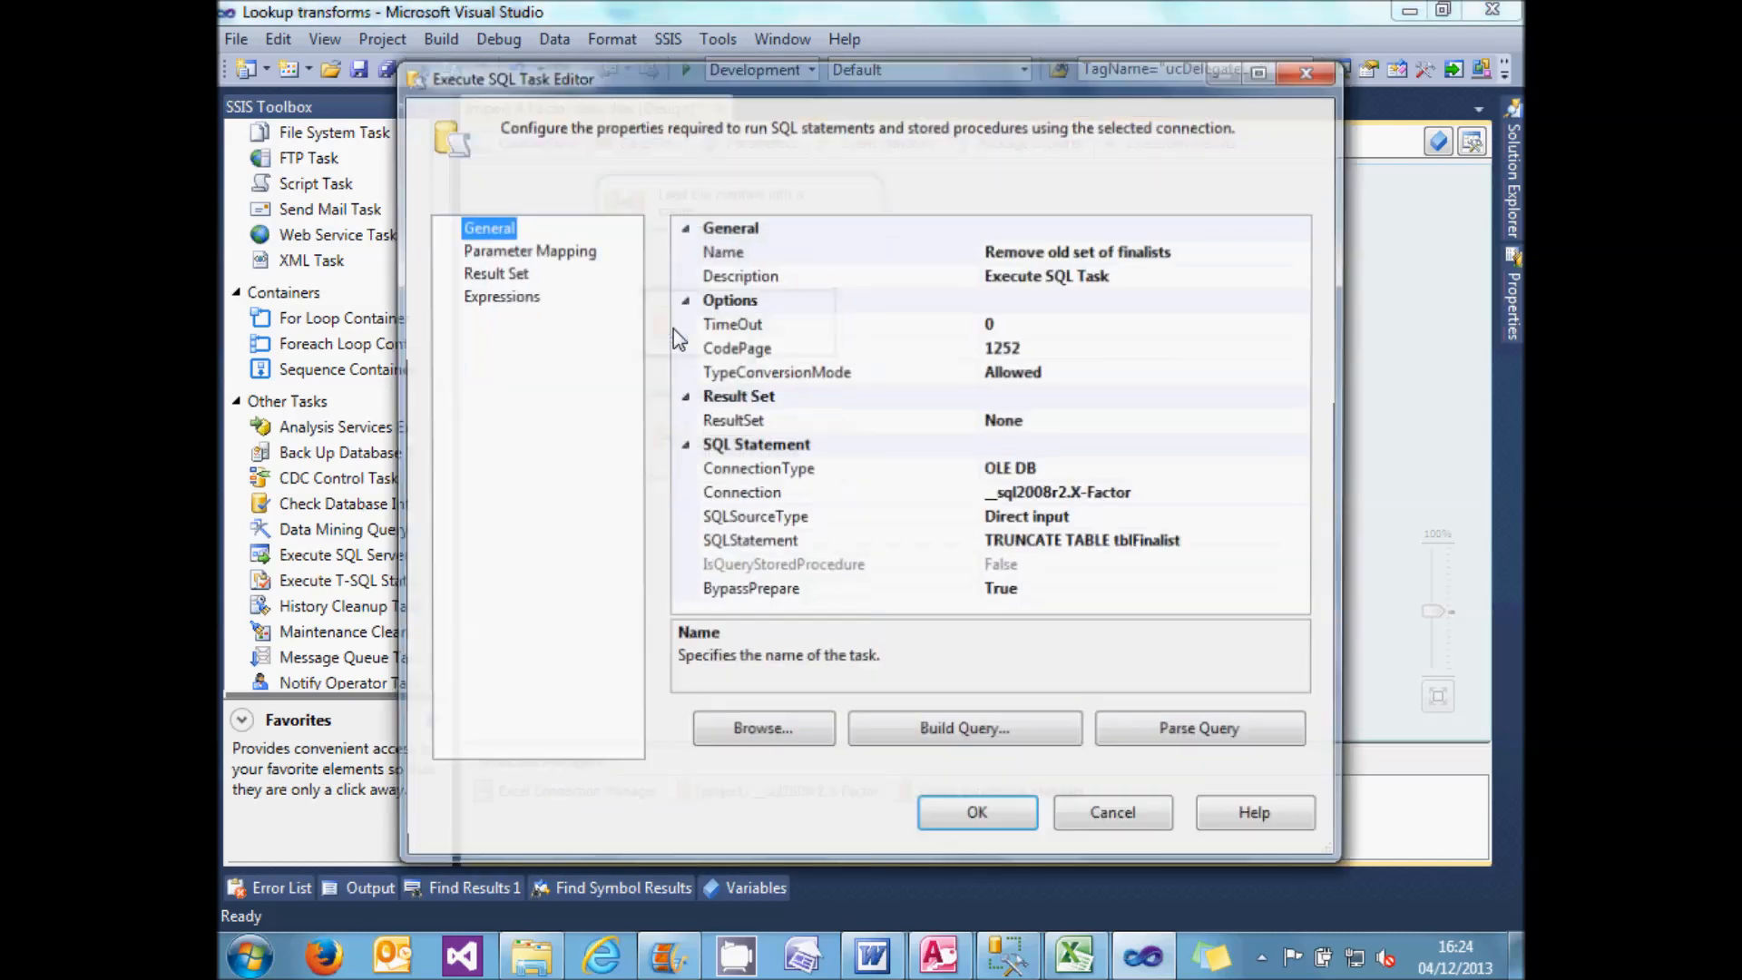
left_click(1108, 817)
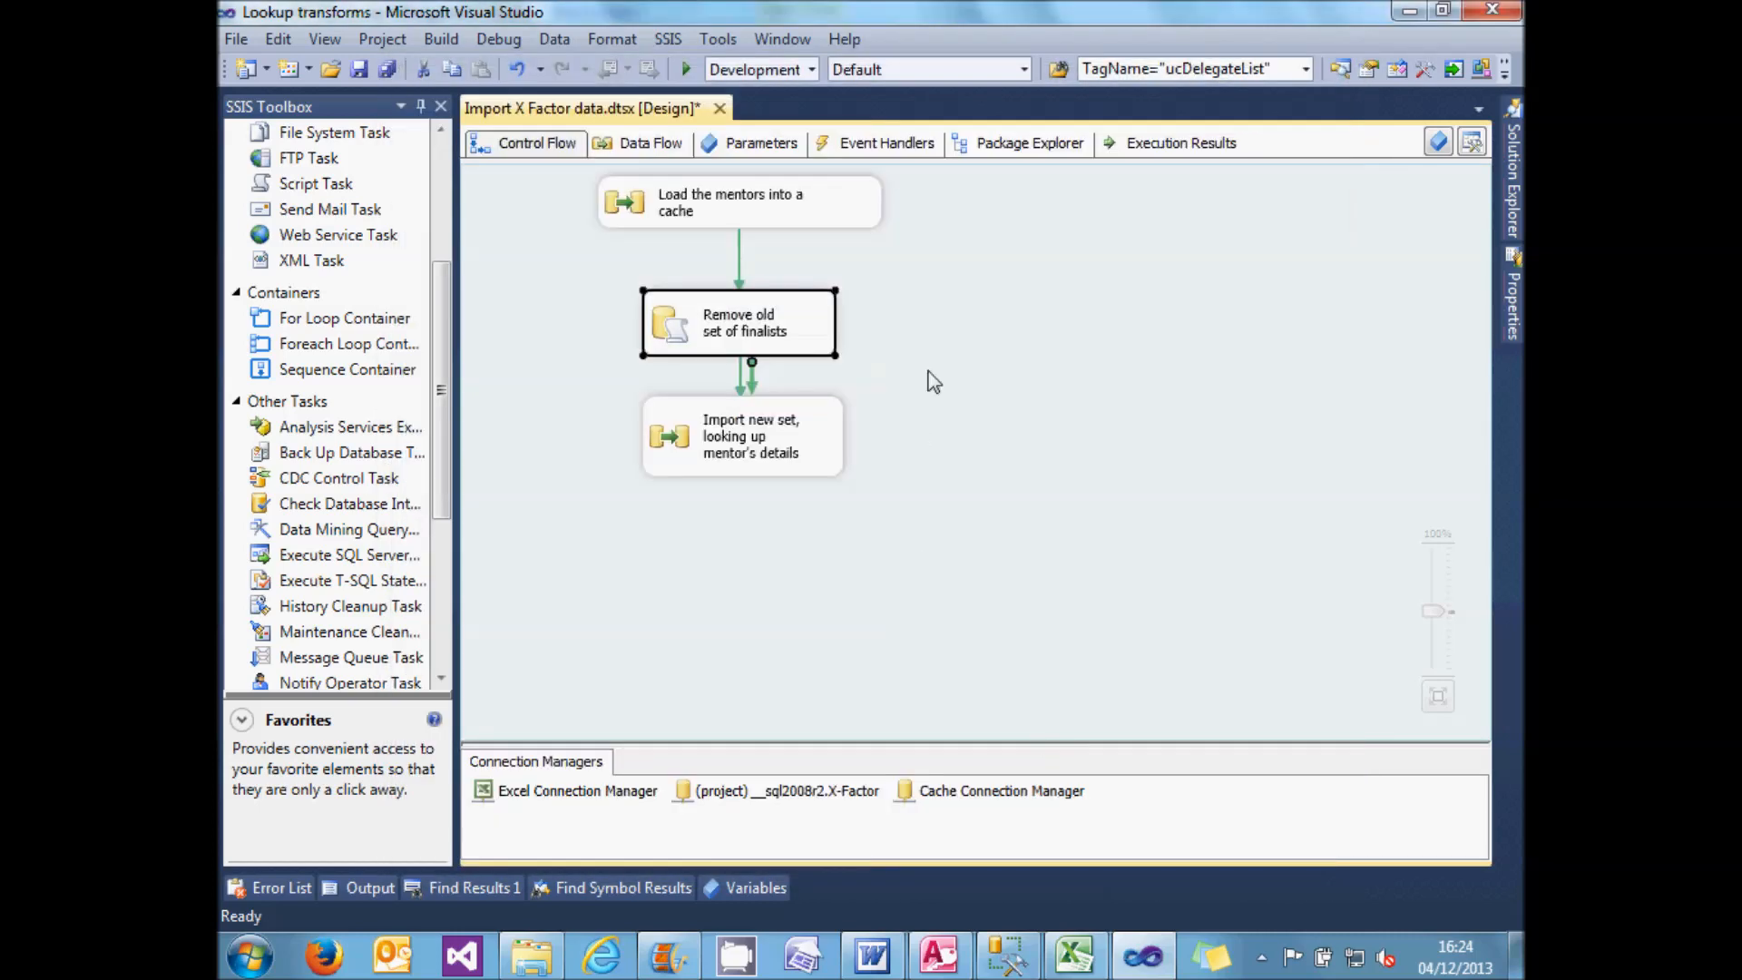
double_click(678, 441)
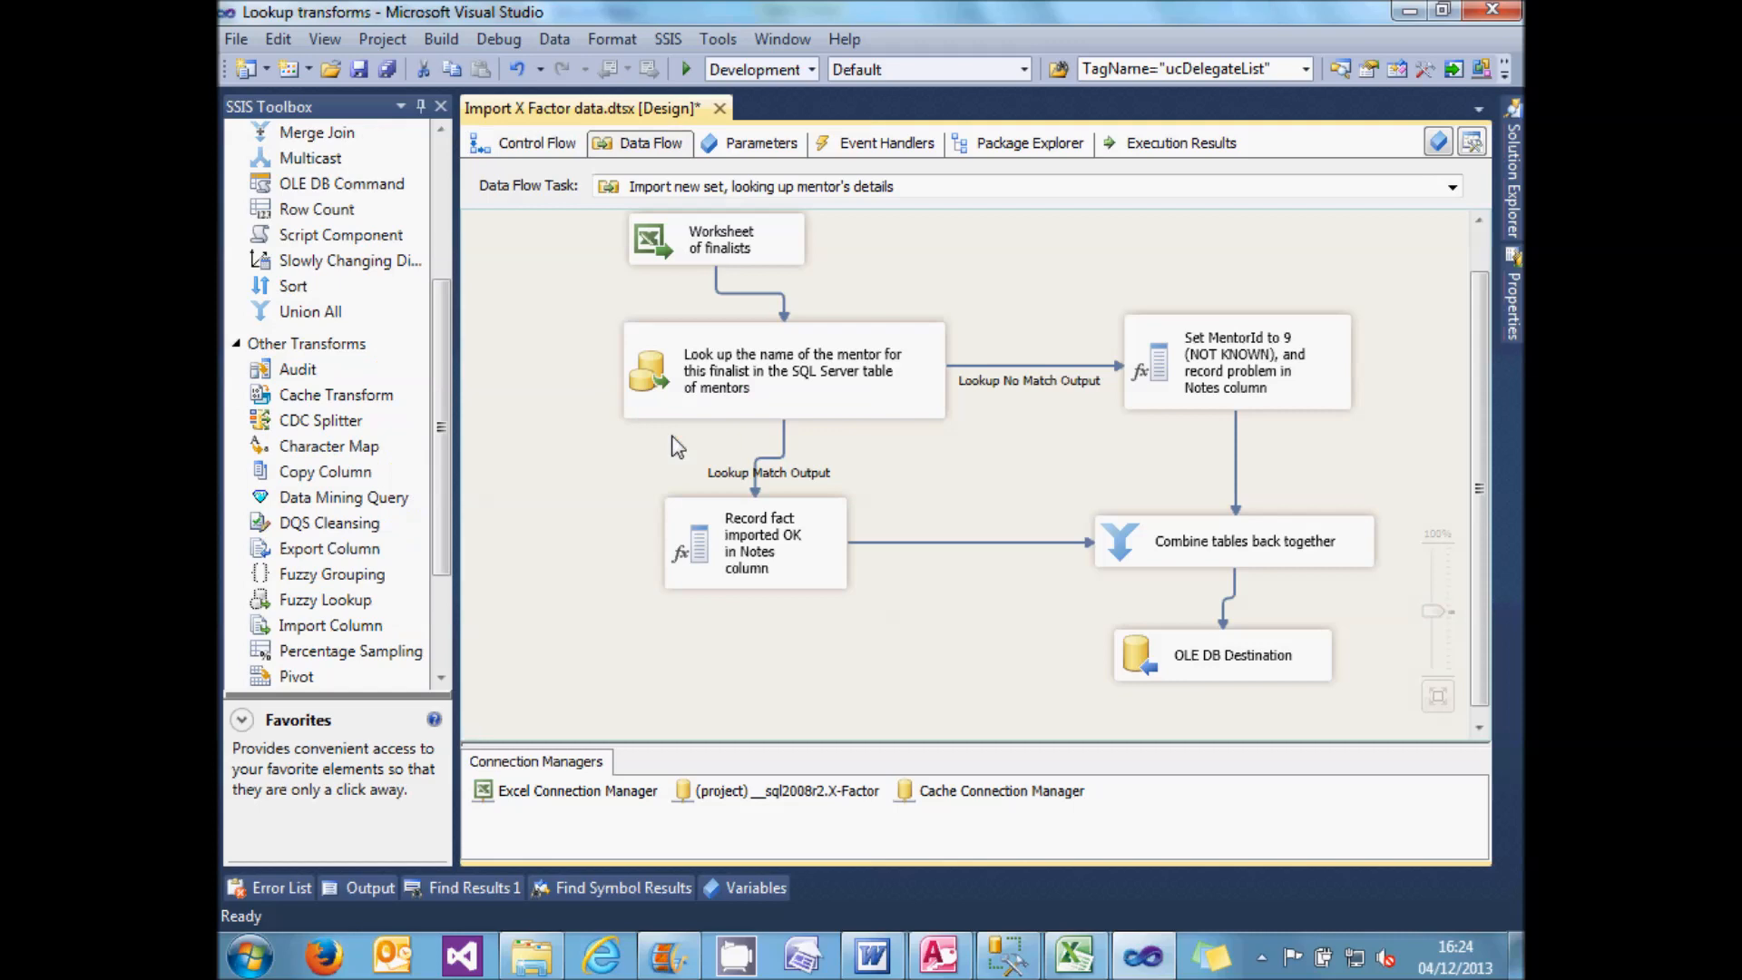
double_click(657, 368)
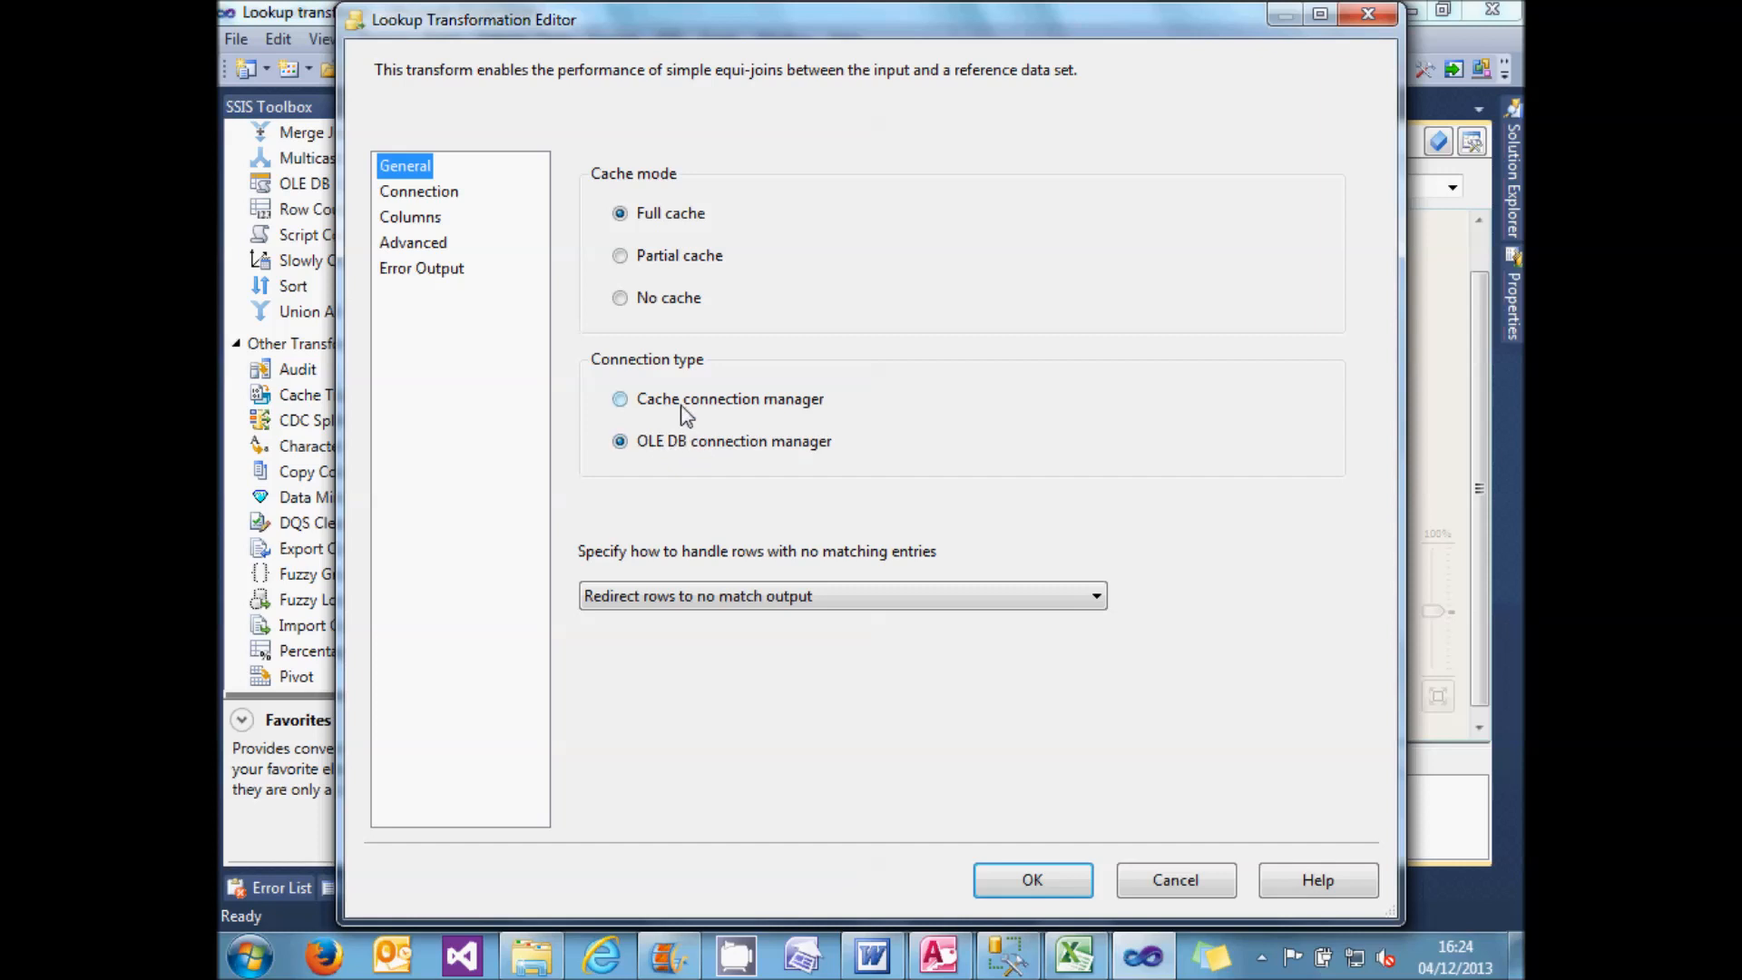
left_click(683, 409)
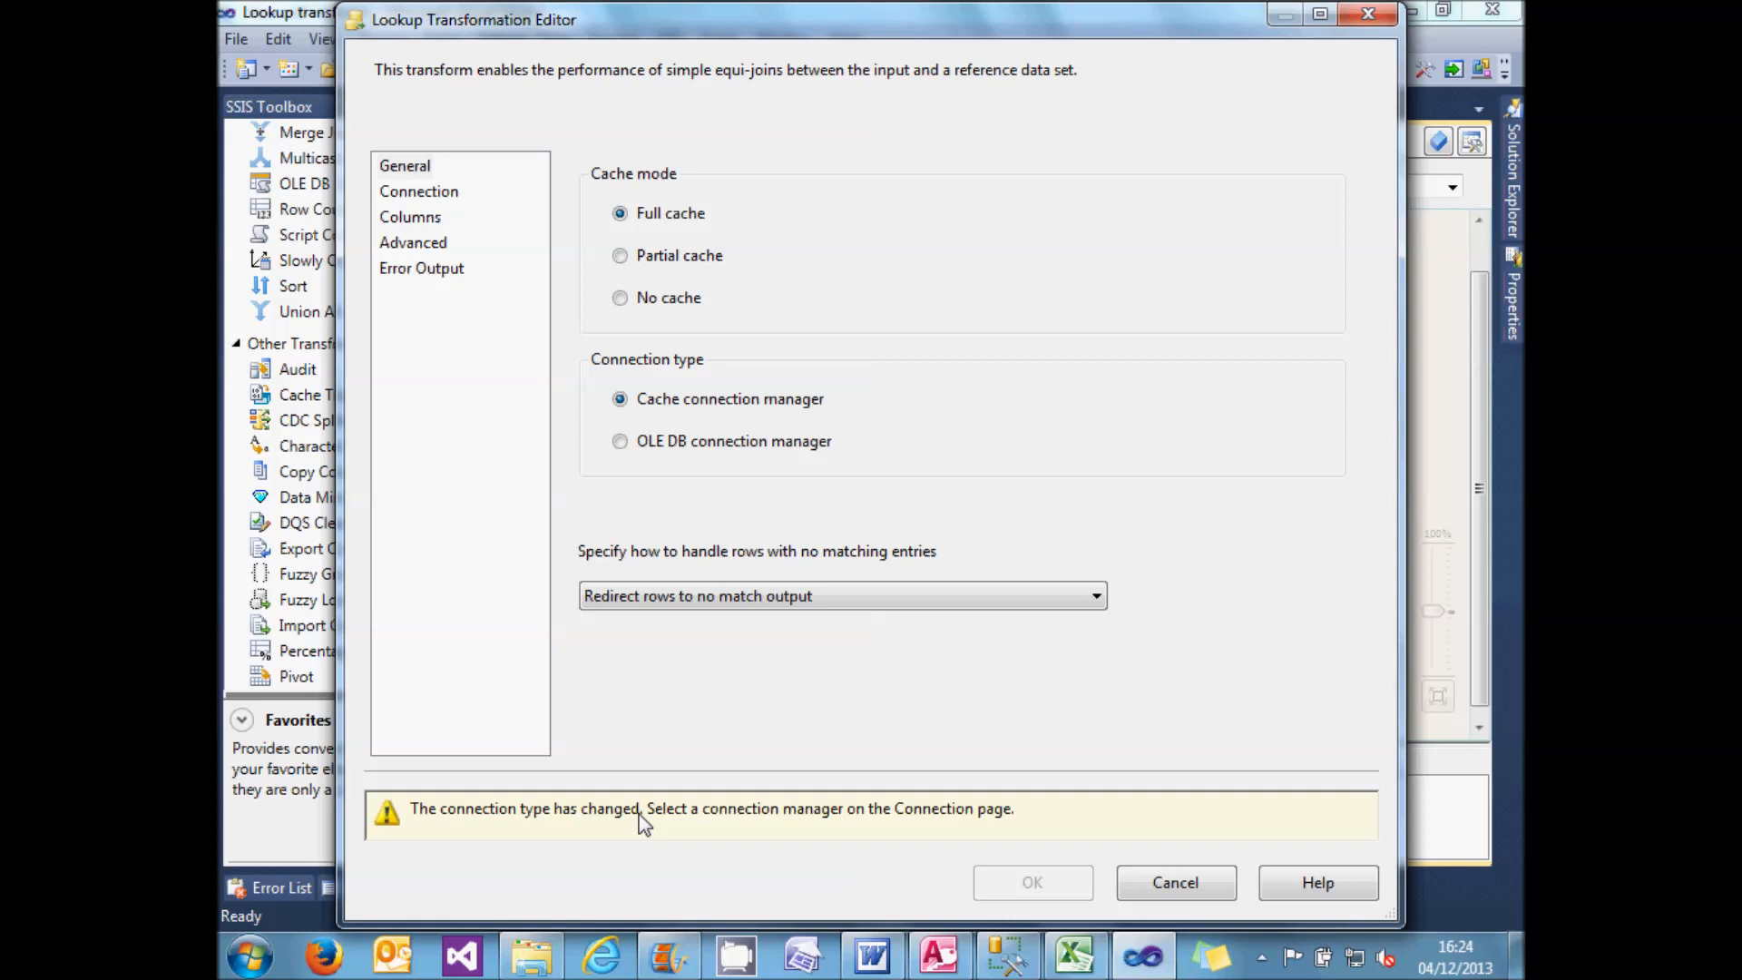
- Use the "Mentors table" cache connection for the lookup, check its Mentor to MentorName column mapping, and accept the changes
left_click(447, 196)
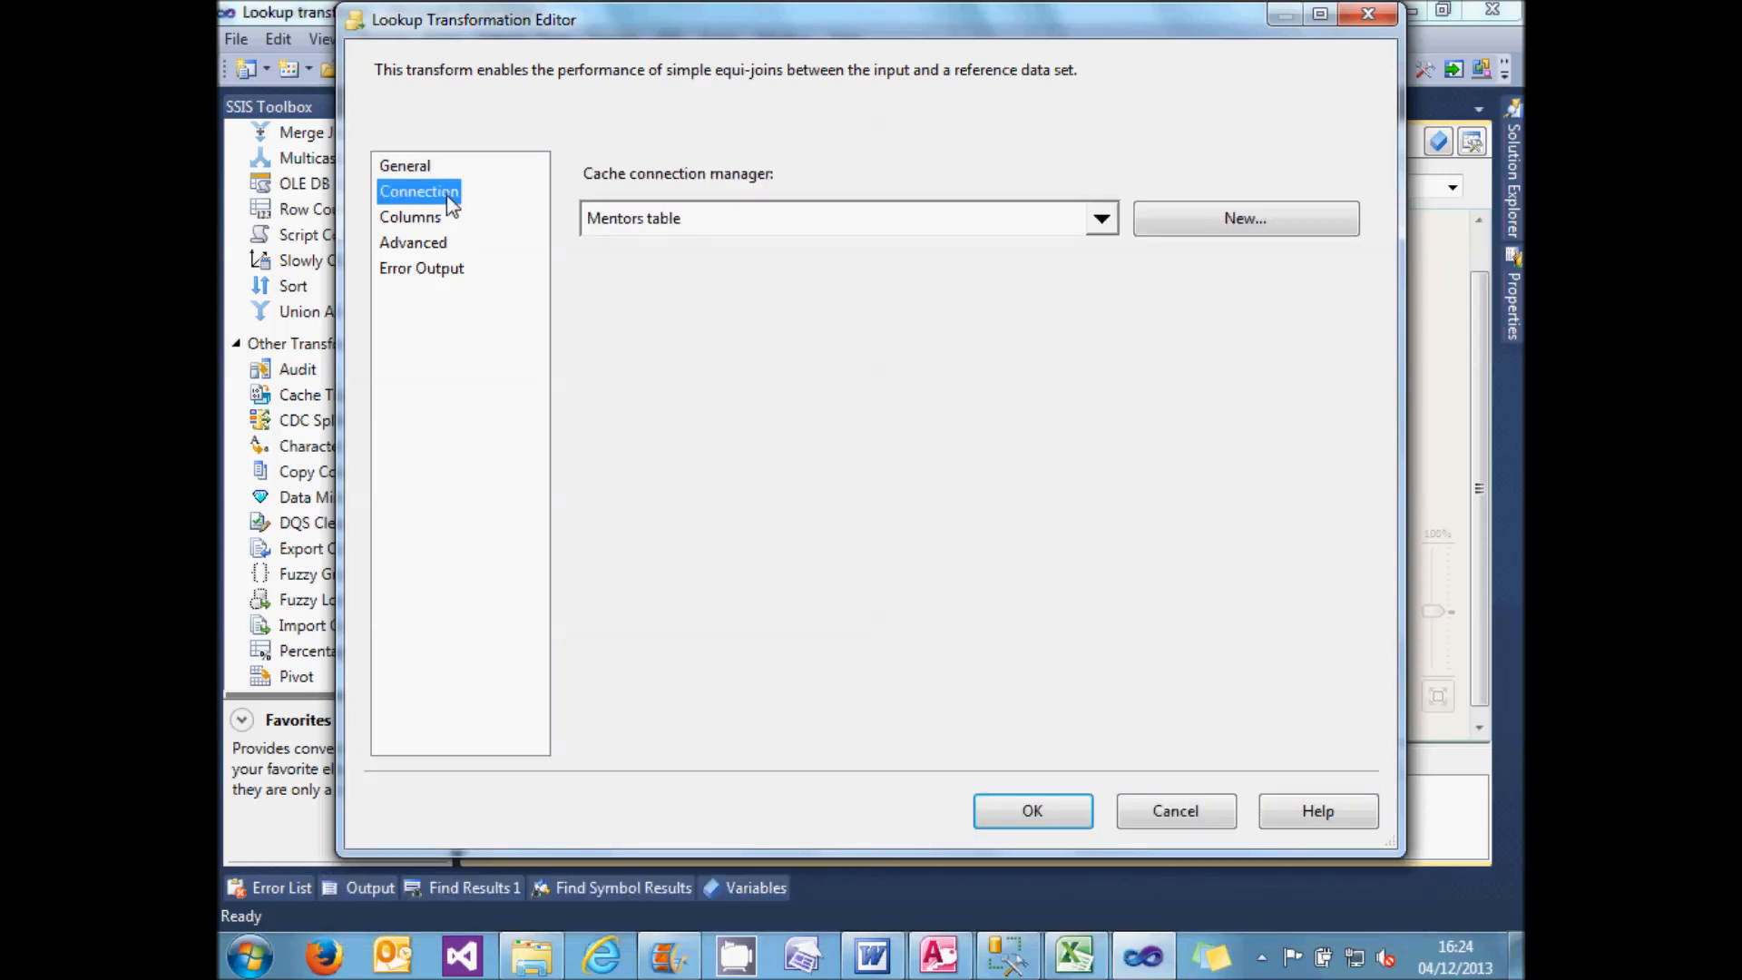
left_click(1101, 220)
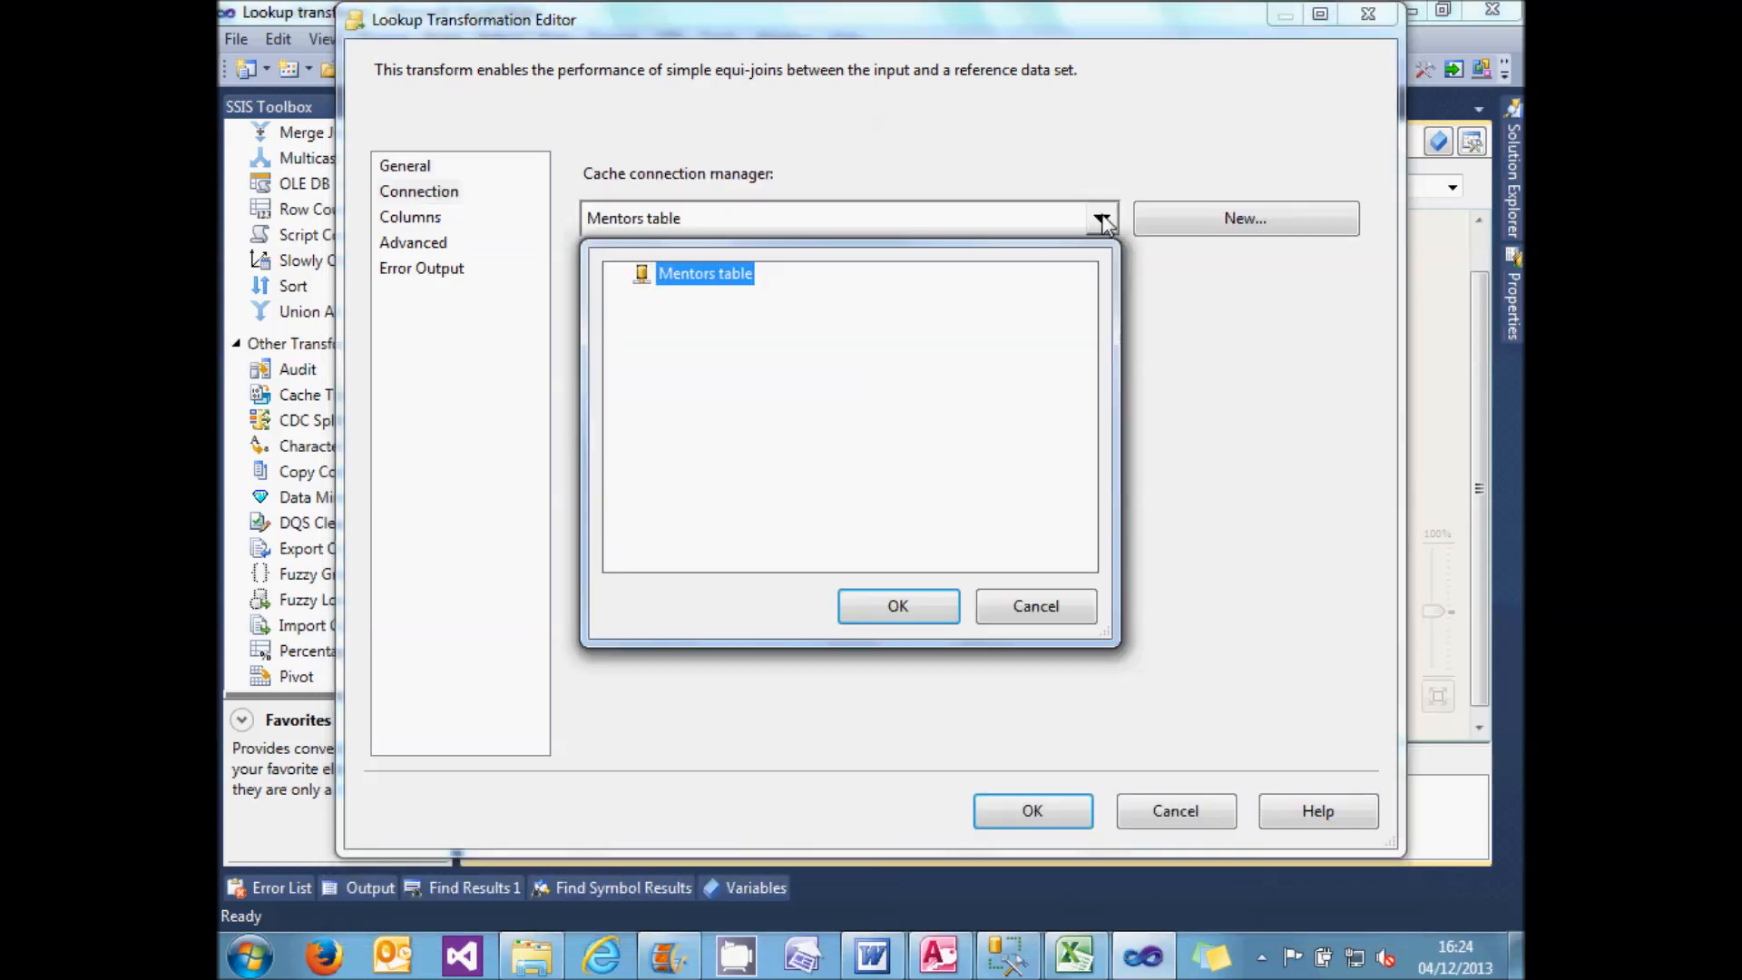
left_click(1012, 610)
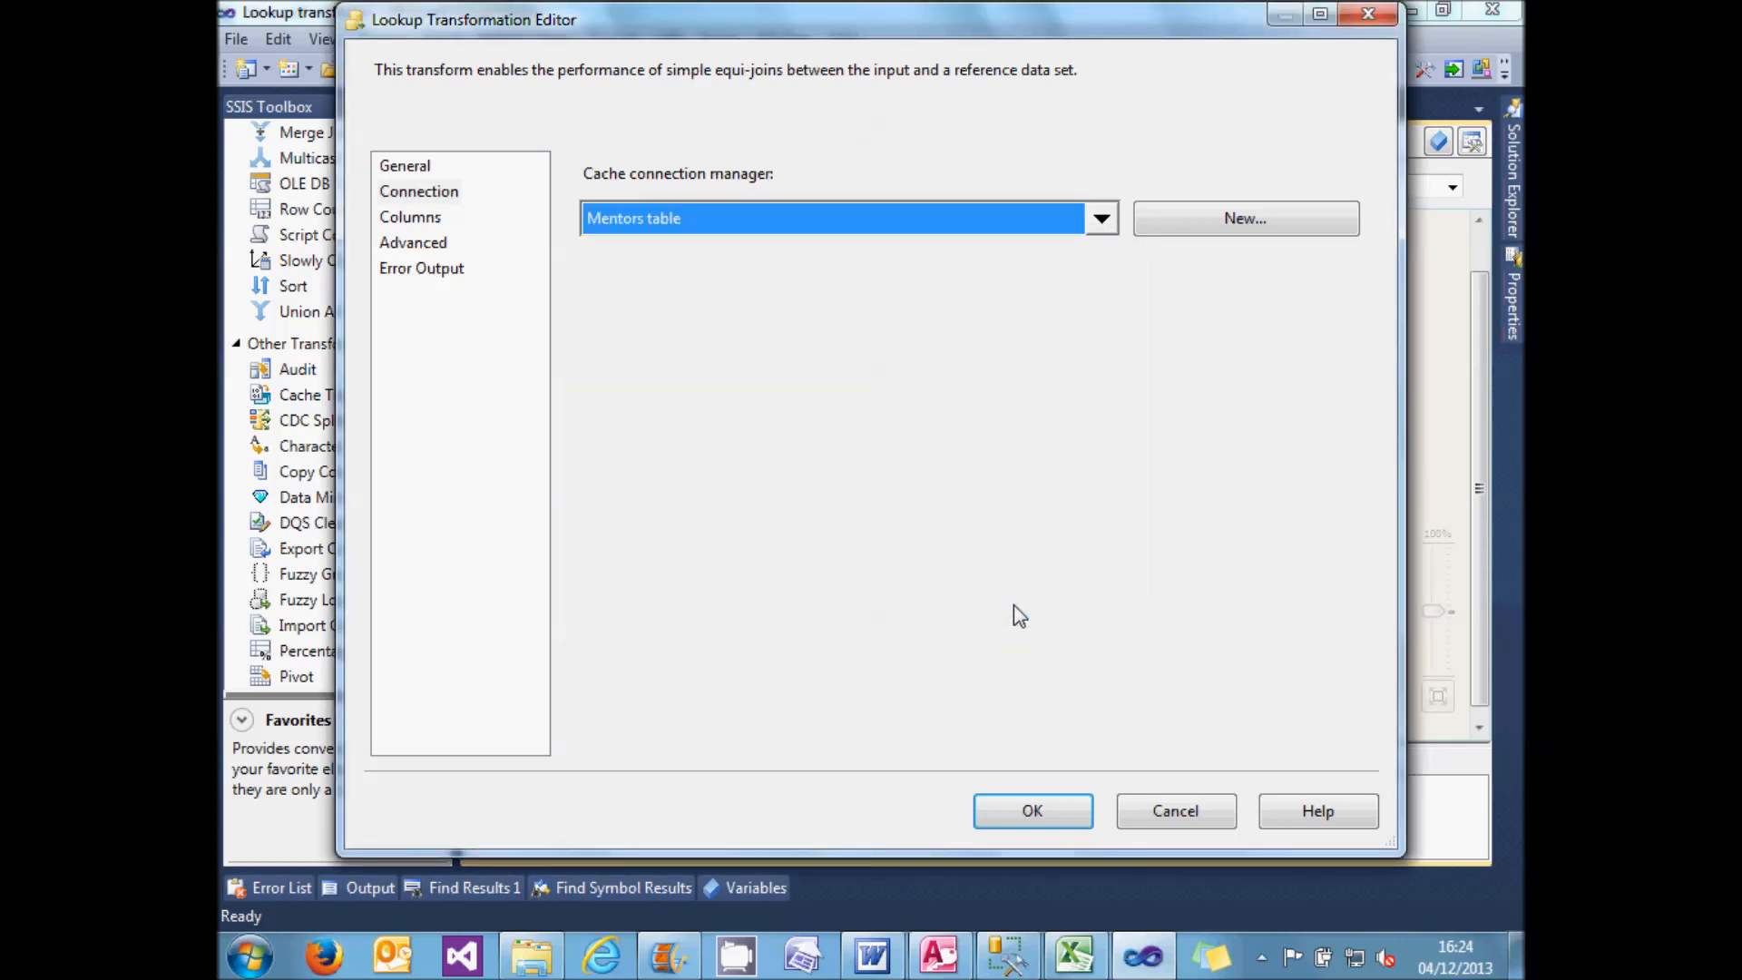
left_click(440, 220)
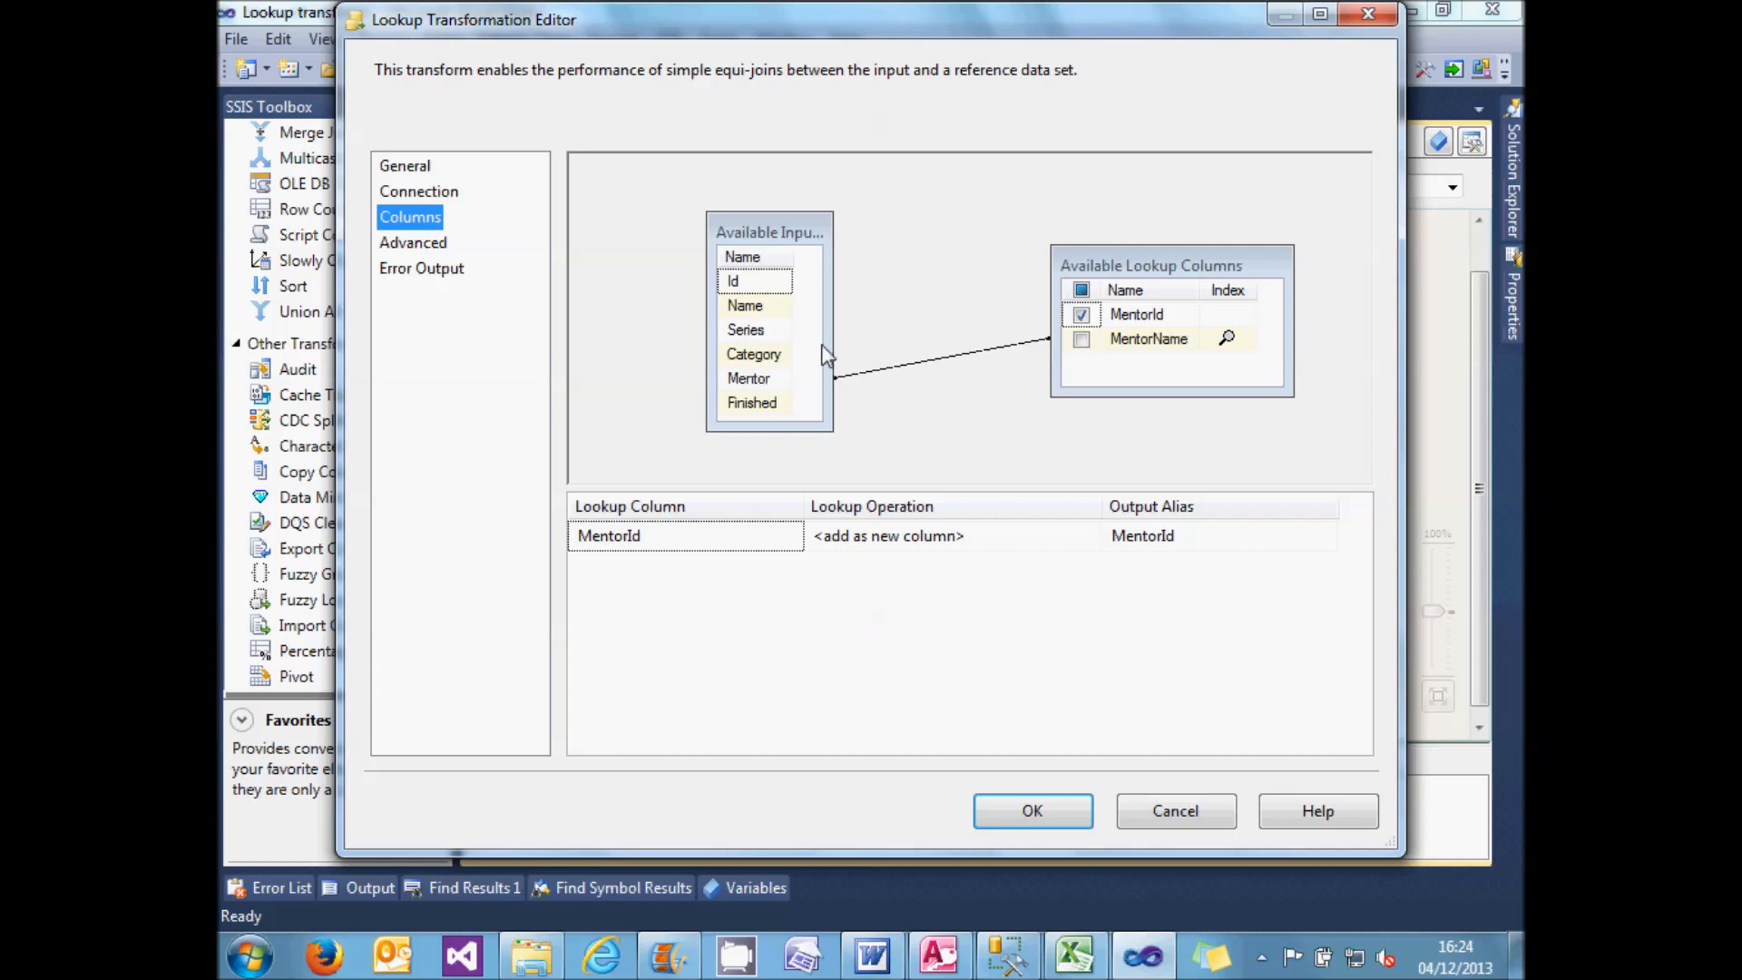
left_click_drag(827, 337, 884, 334)
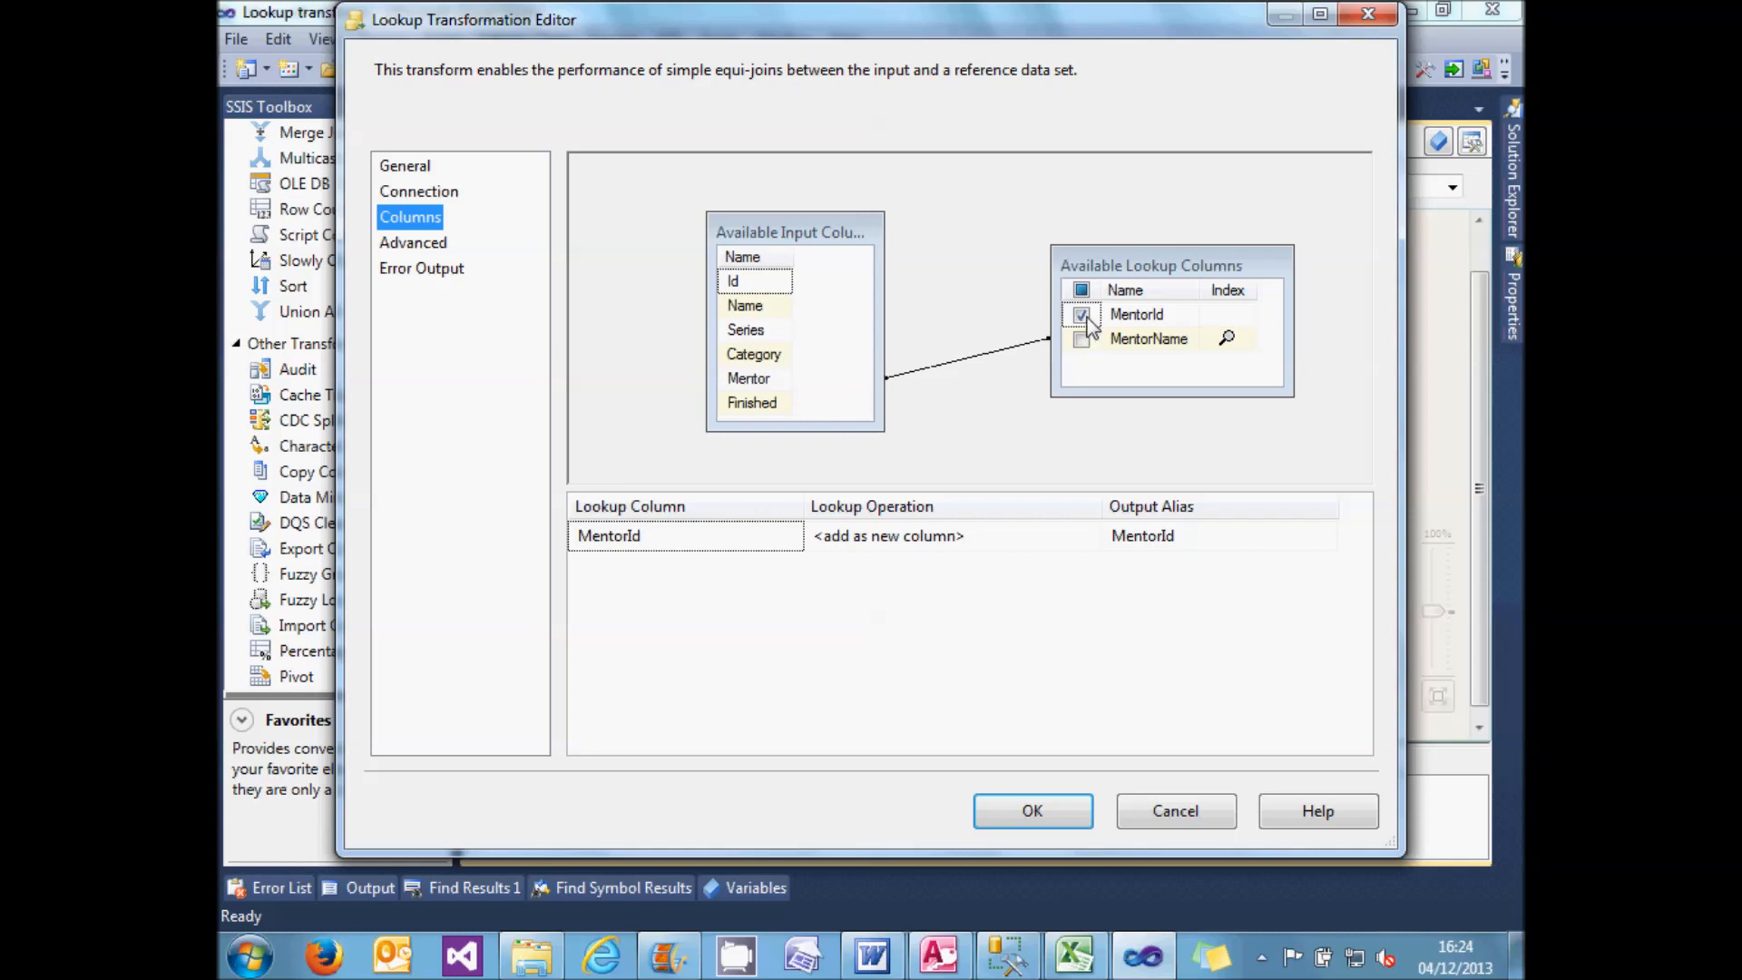
left_click(1009, 808)
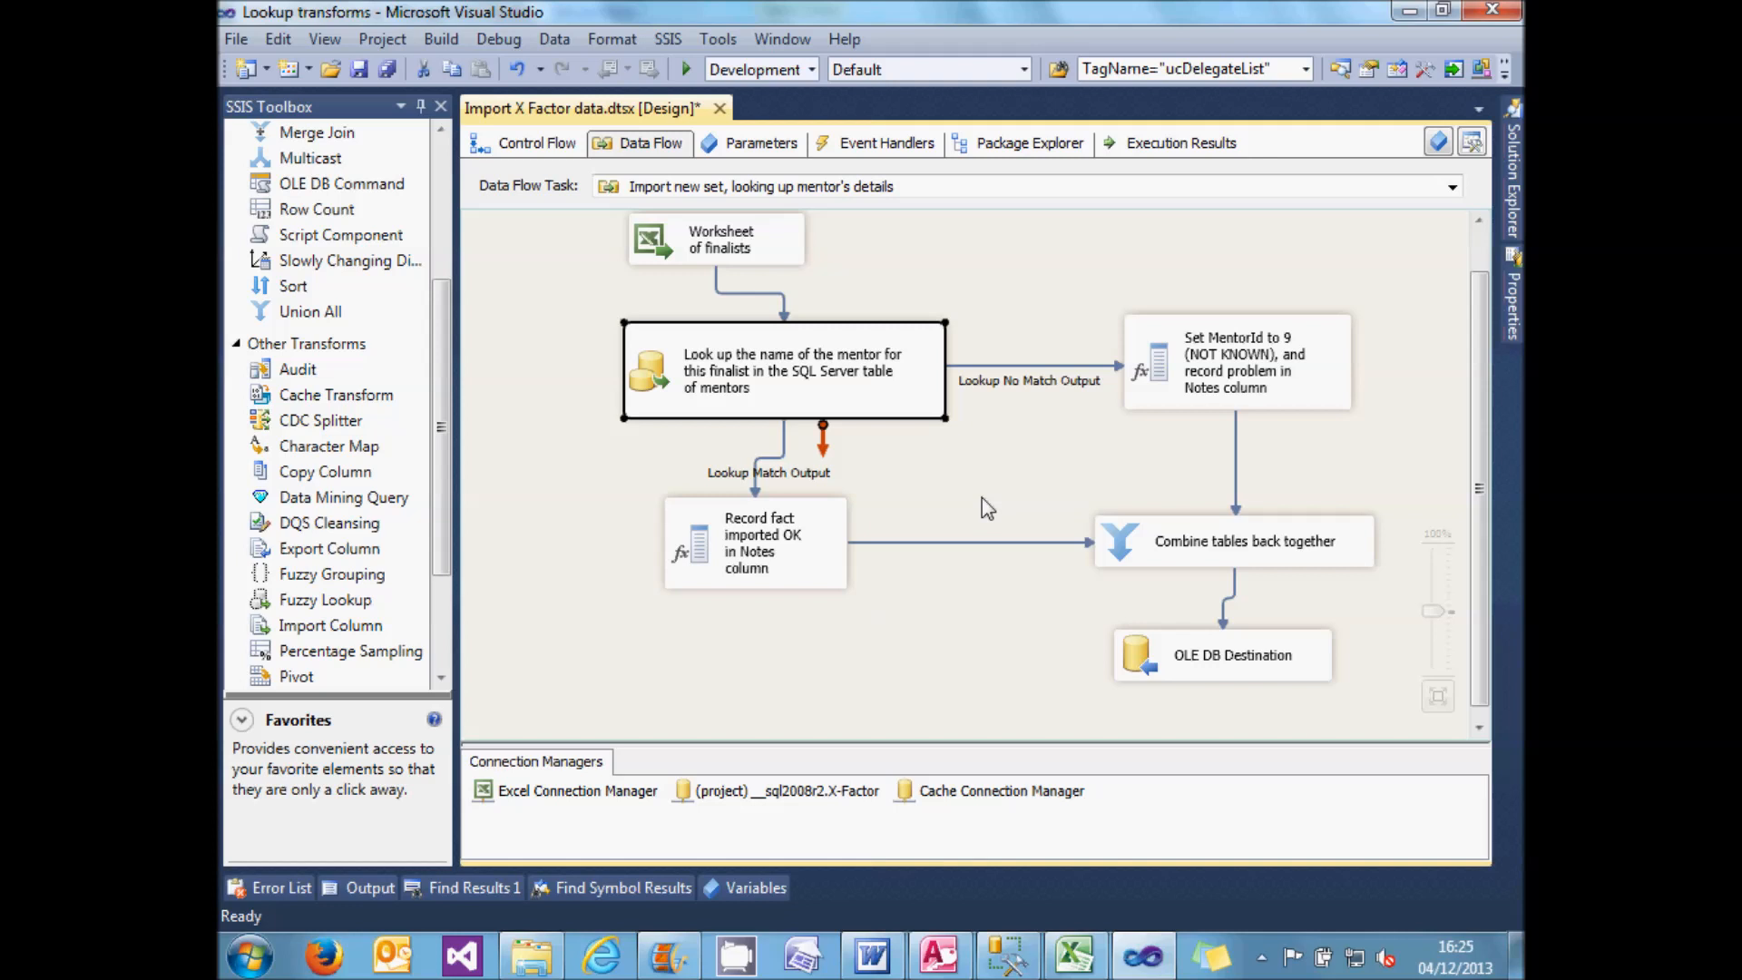
- Run the package and review the top 1000 rows of dbo.tblFinalist through to the end in SQL Server Management Studio
left_click(685, 71)
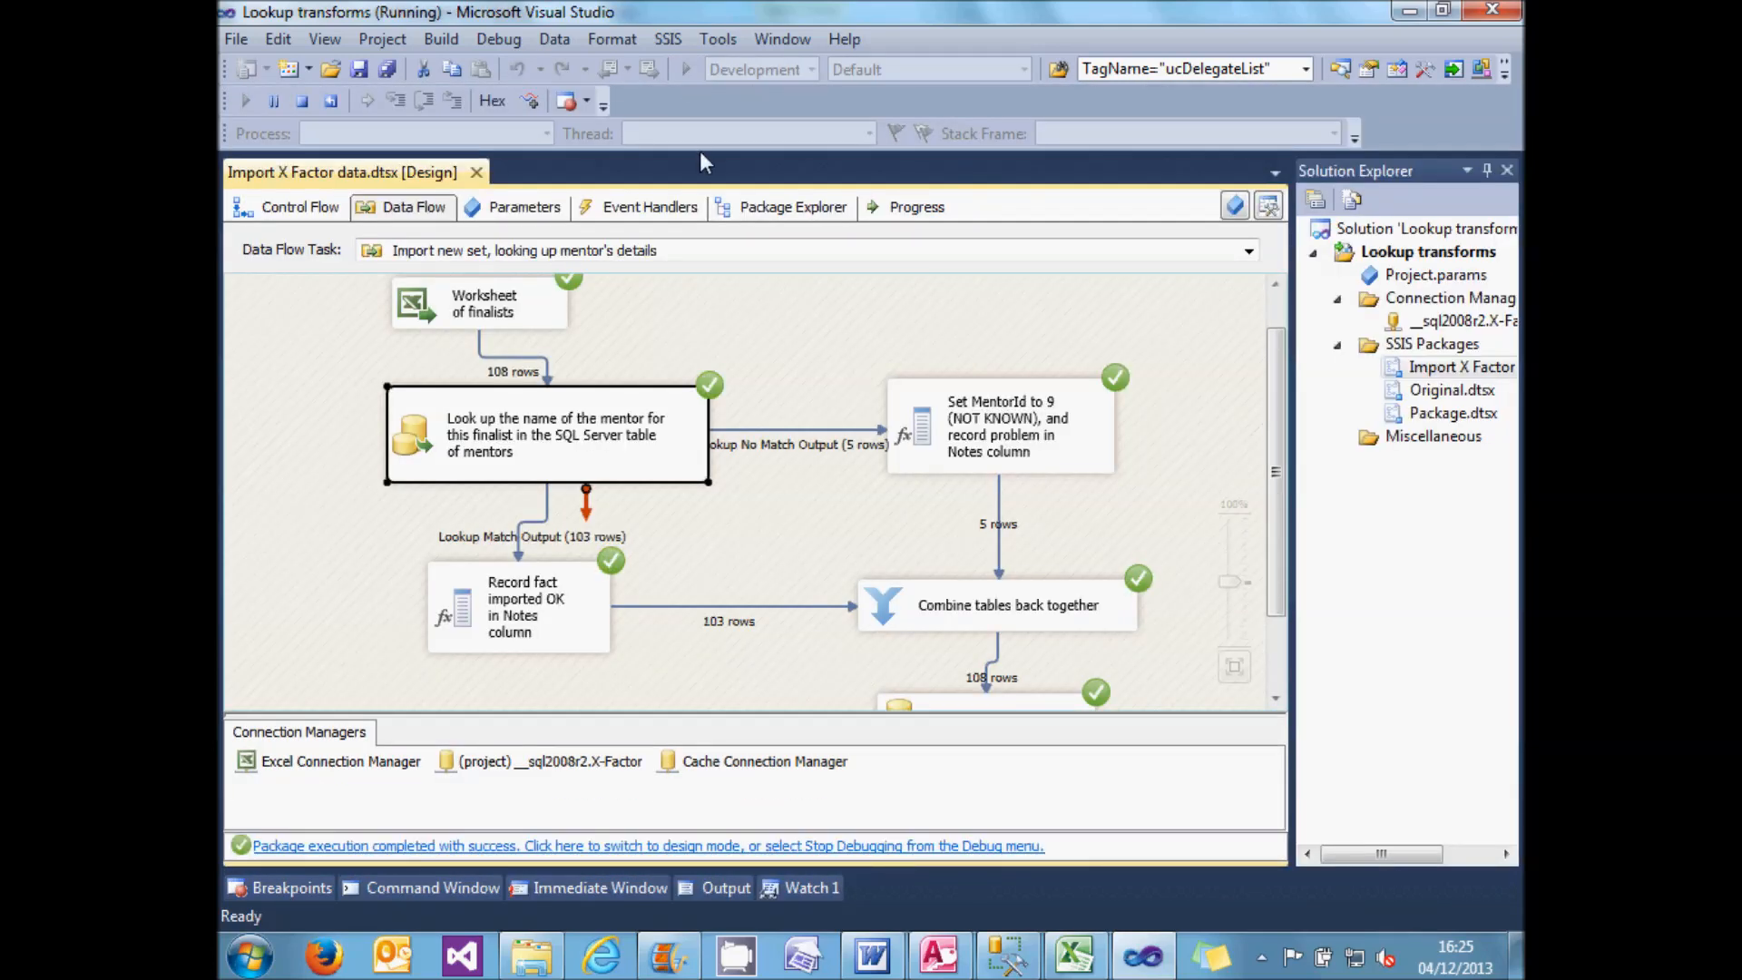
left_click(1007, 955)
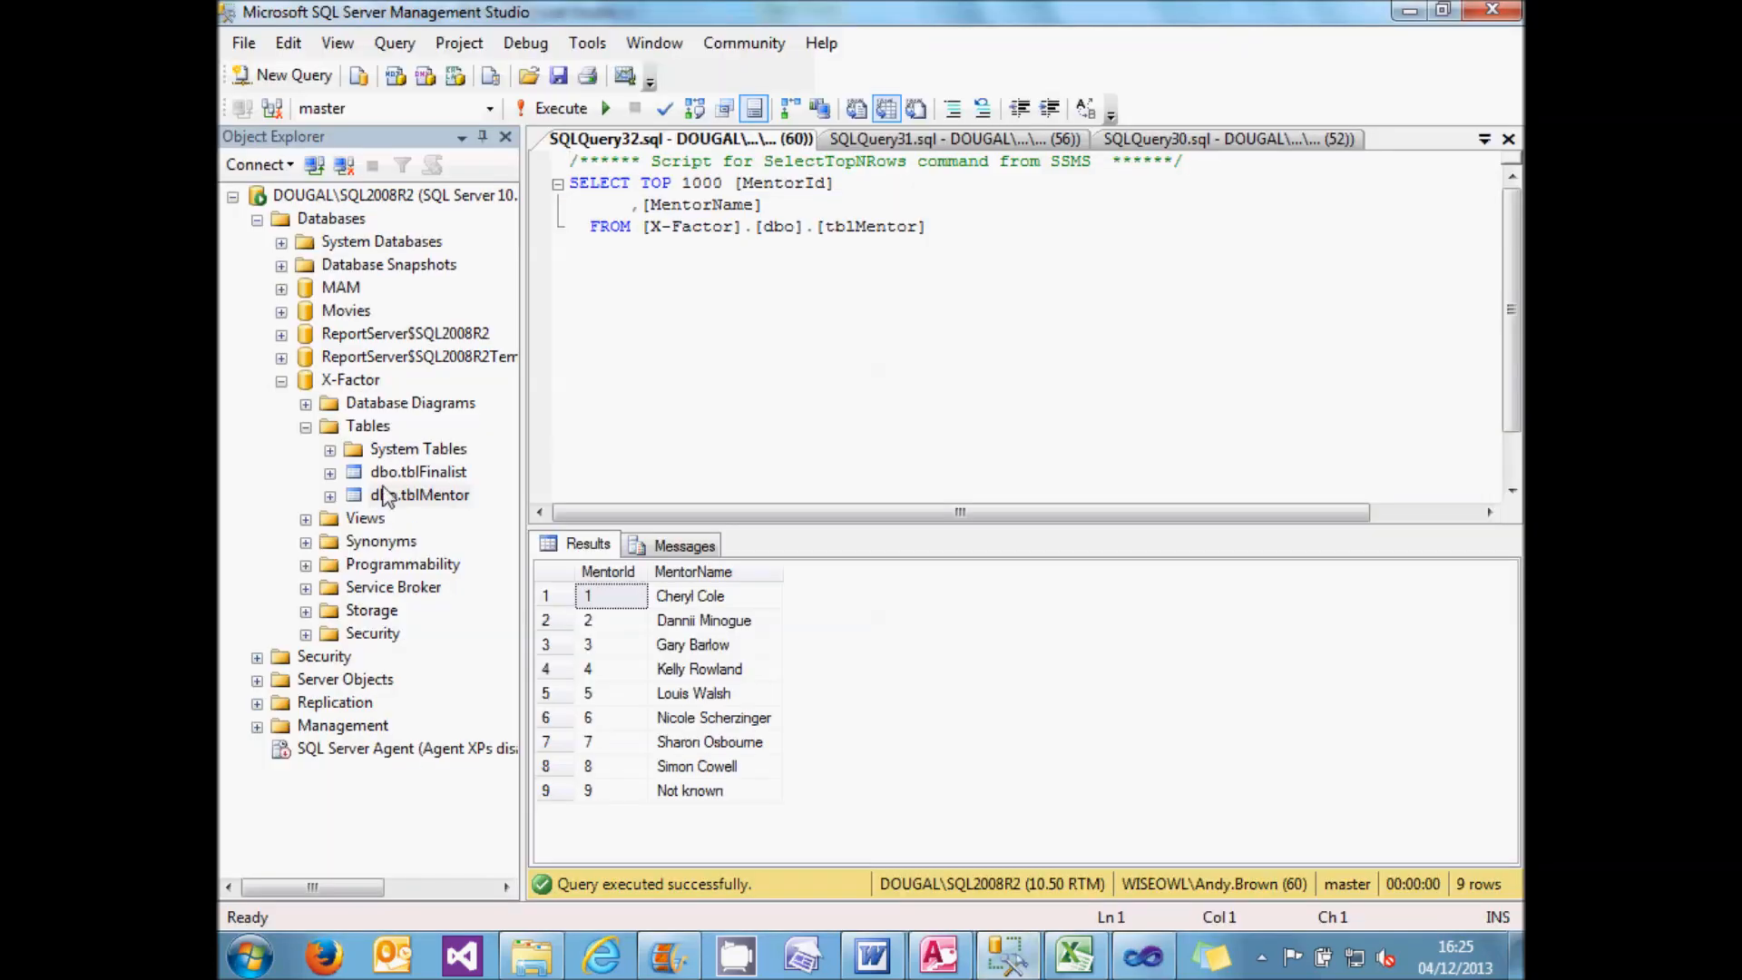
right_click(415, 472)
left_click(431, 531)
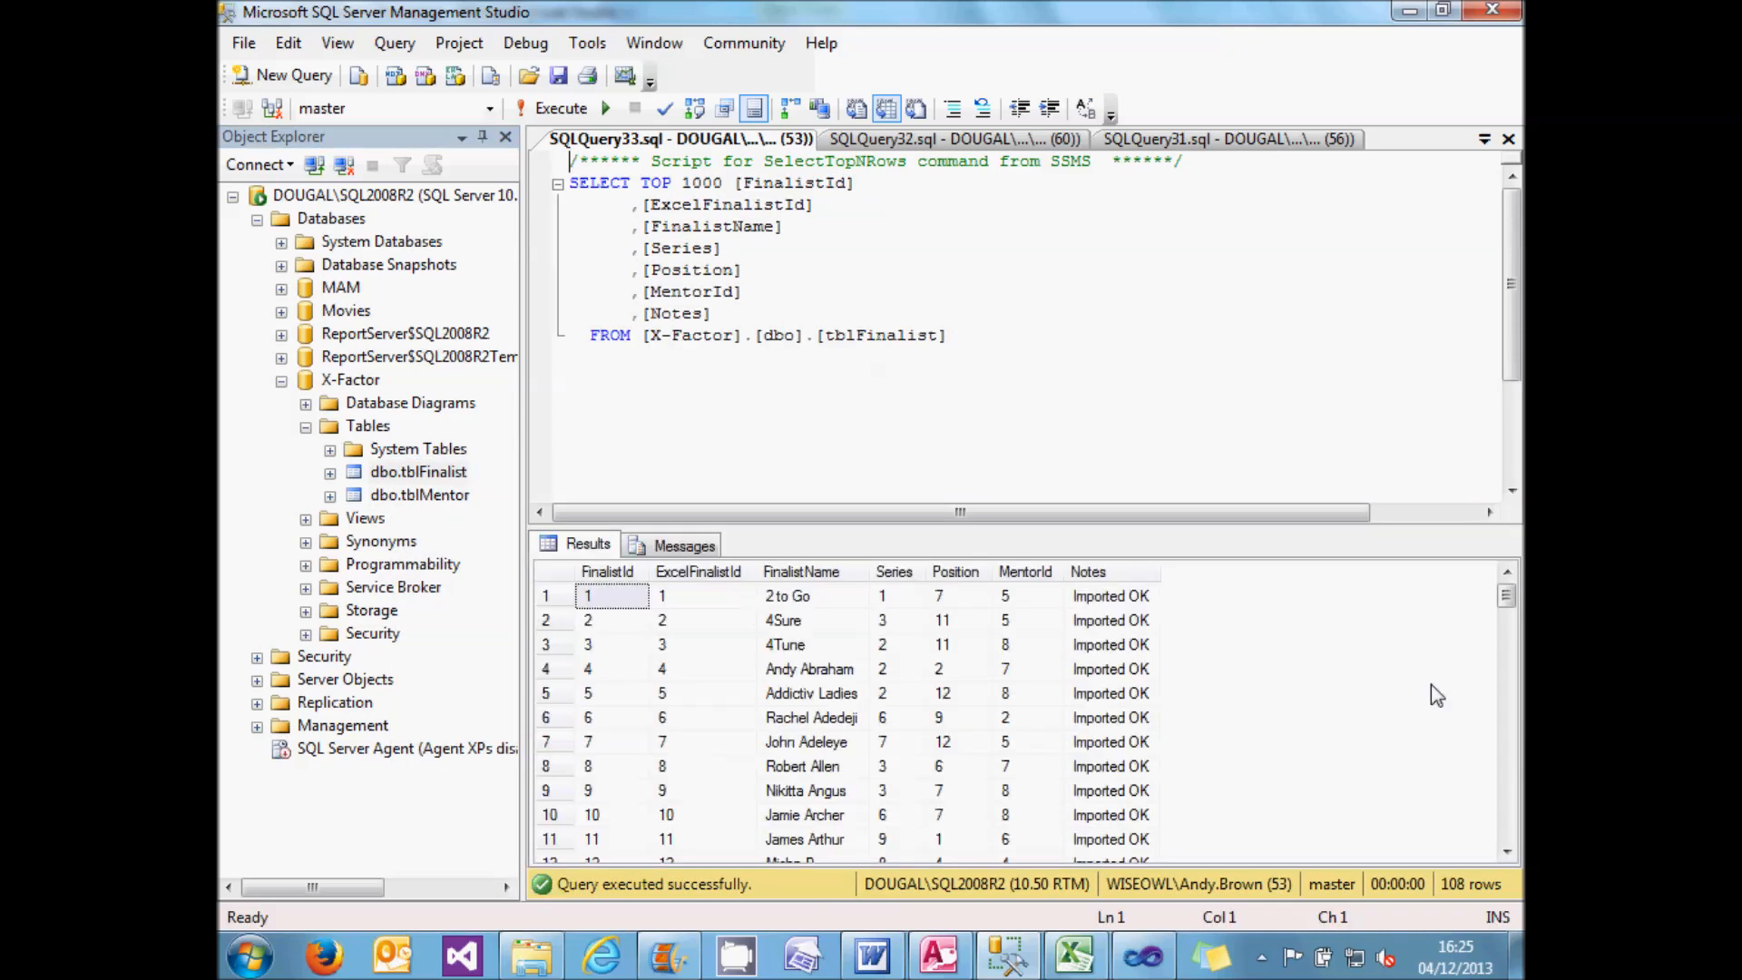
left_click_drag(1506, 598, 1499, 835)
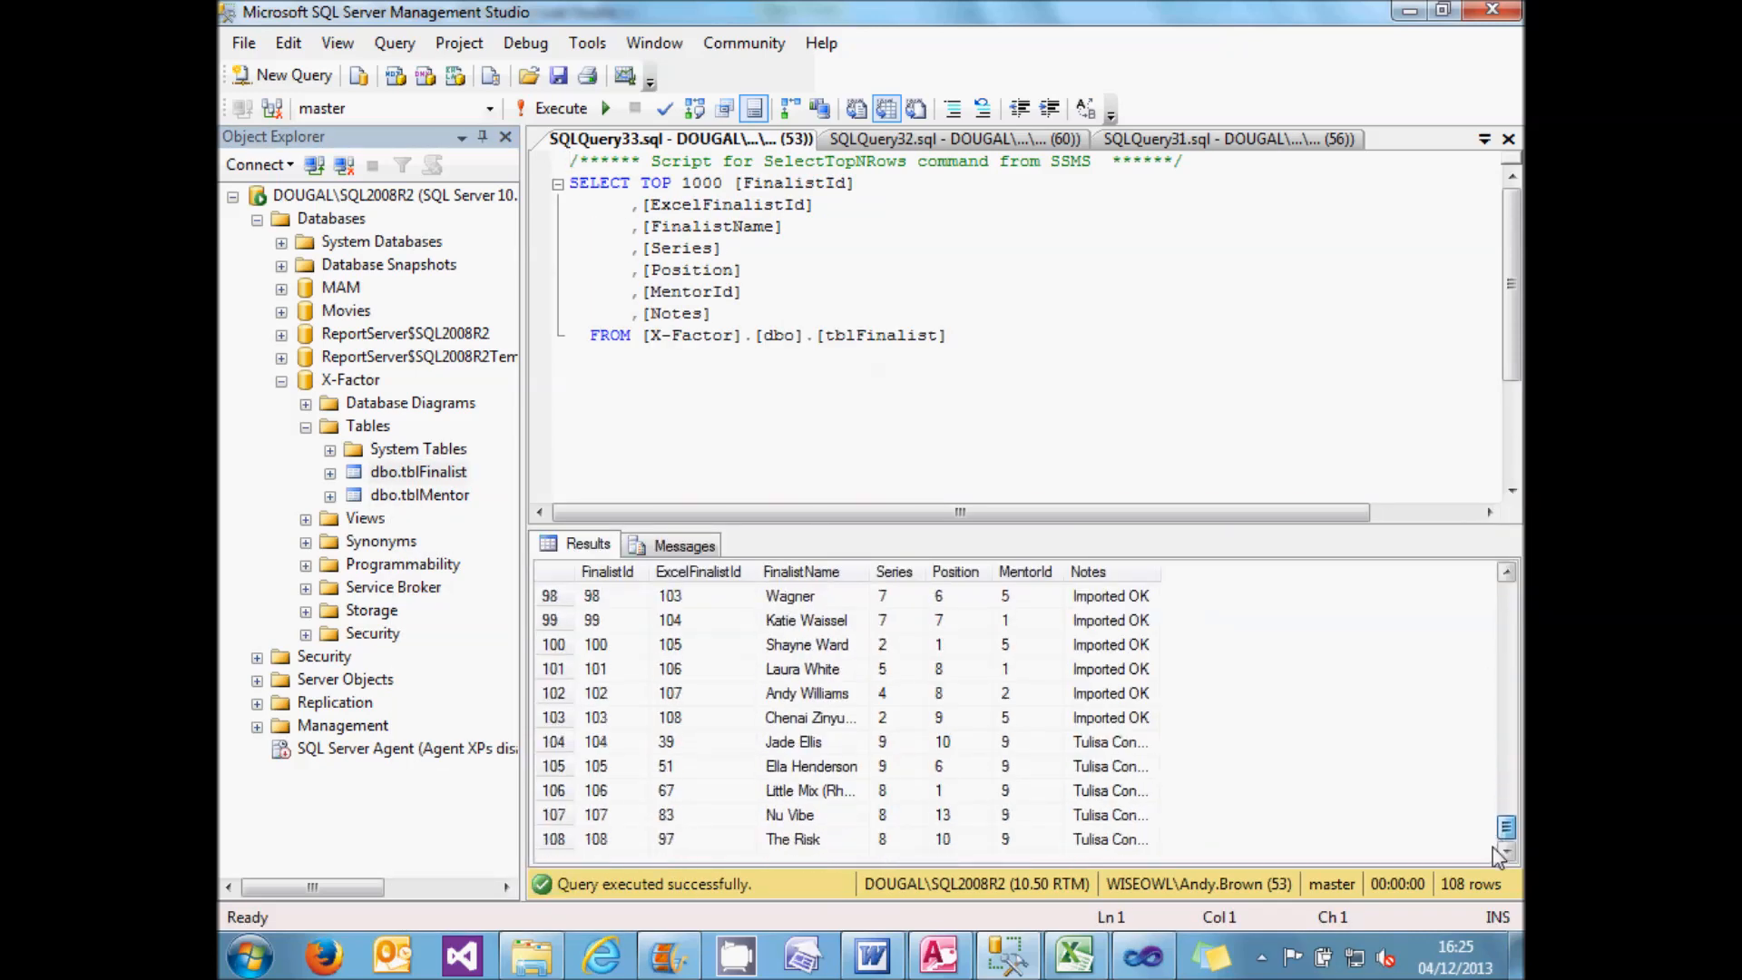
- Switch back to Visual Studio and return the executed package to design mode
left_click(1145, 957)
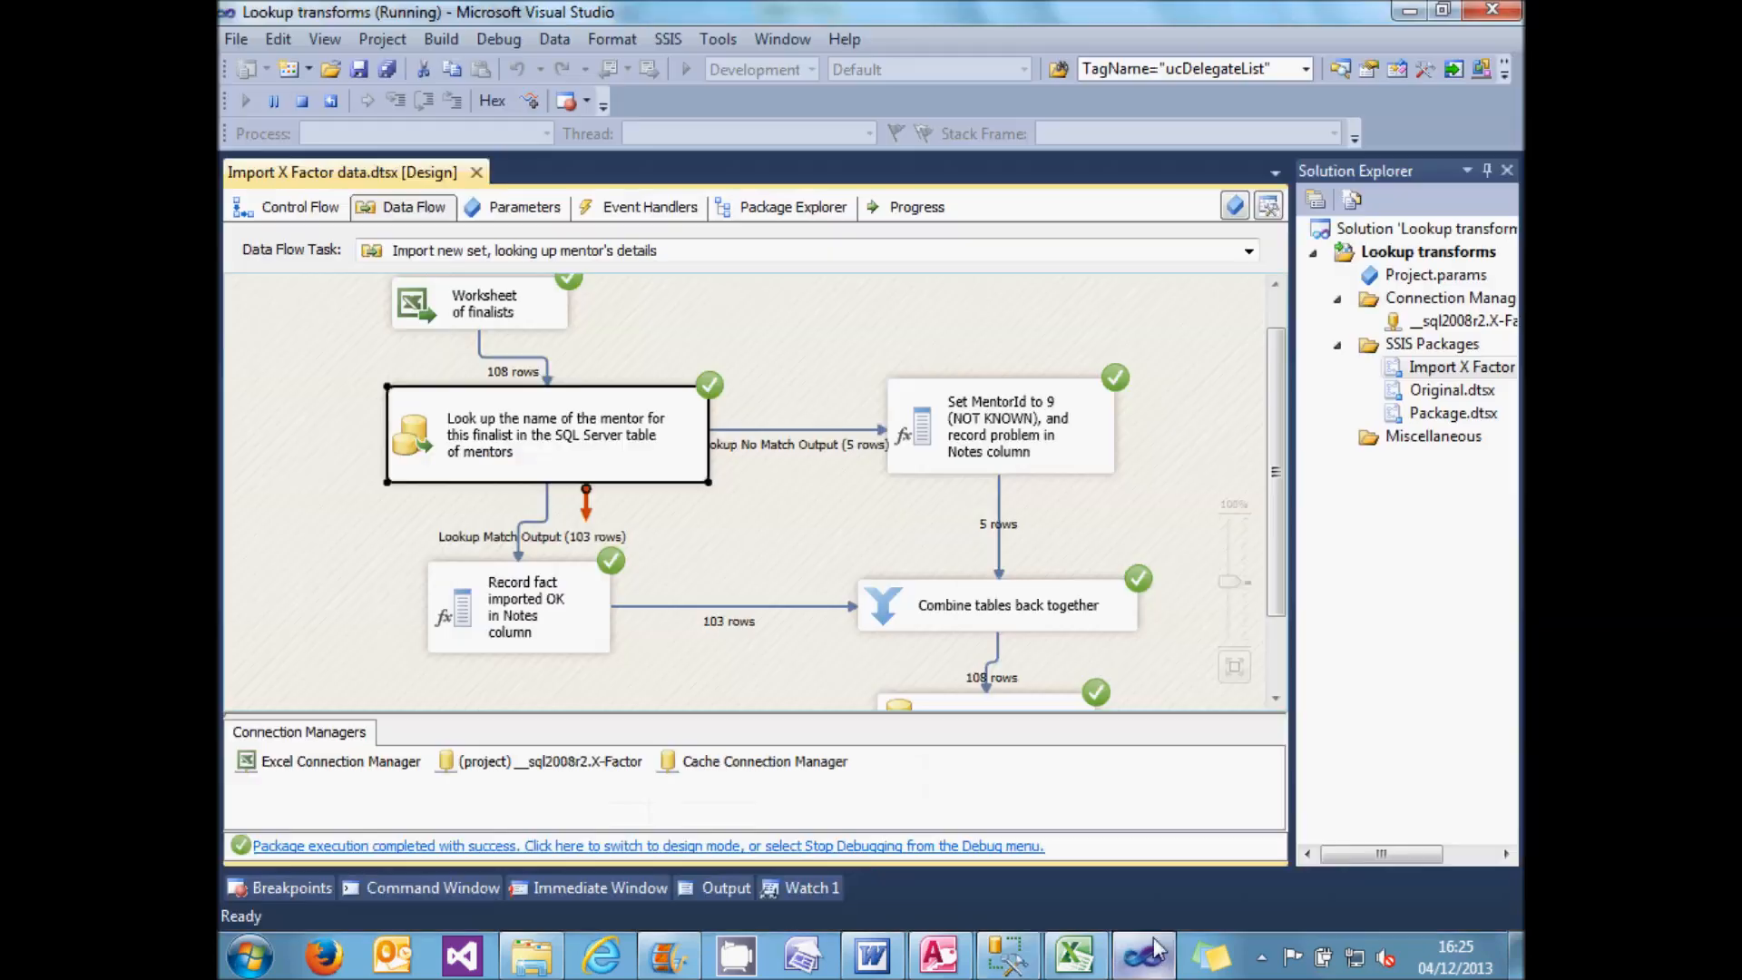
left_click(926, 846)
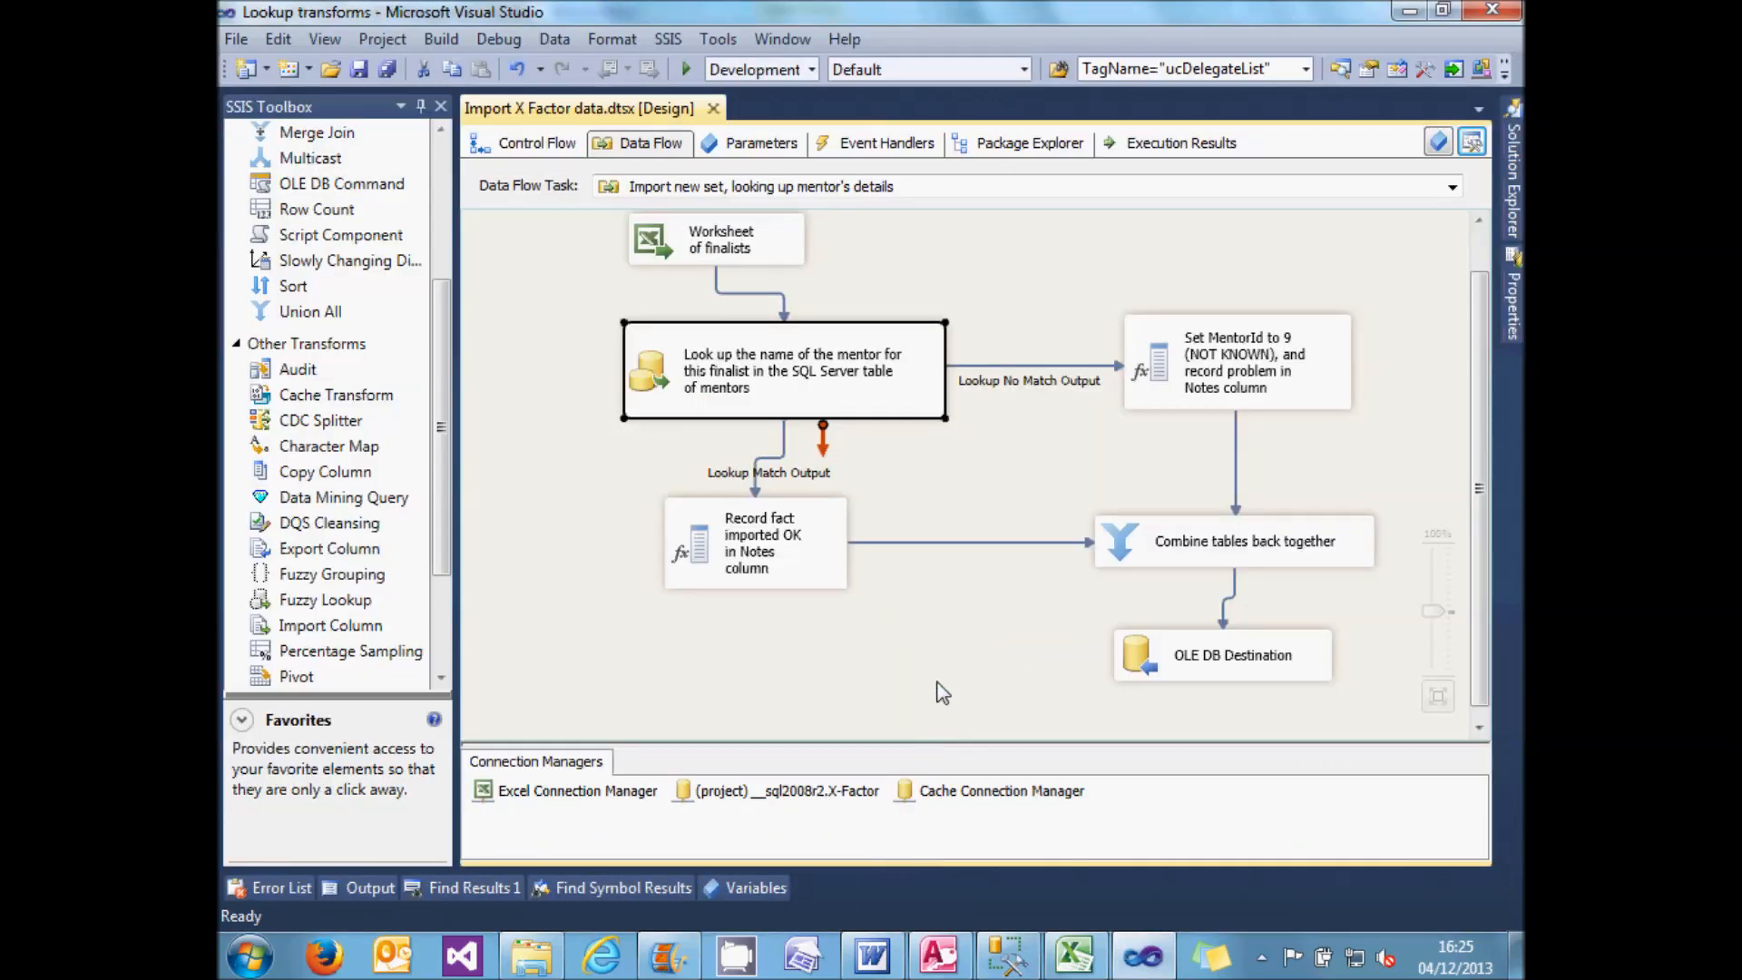